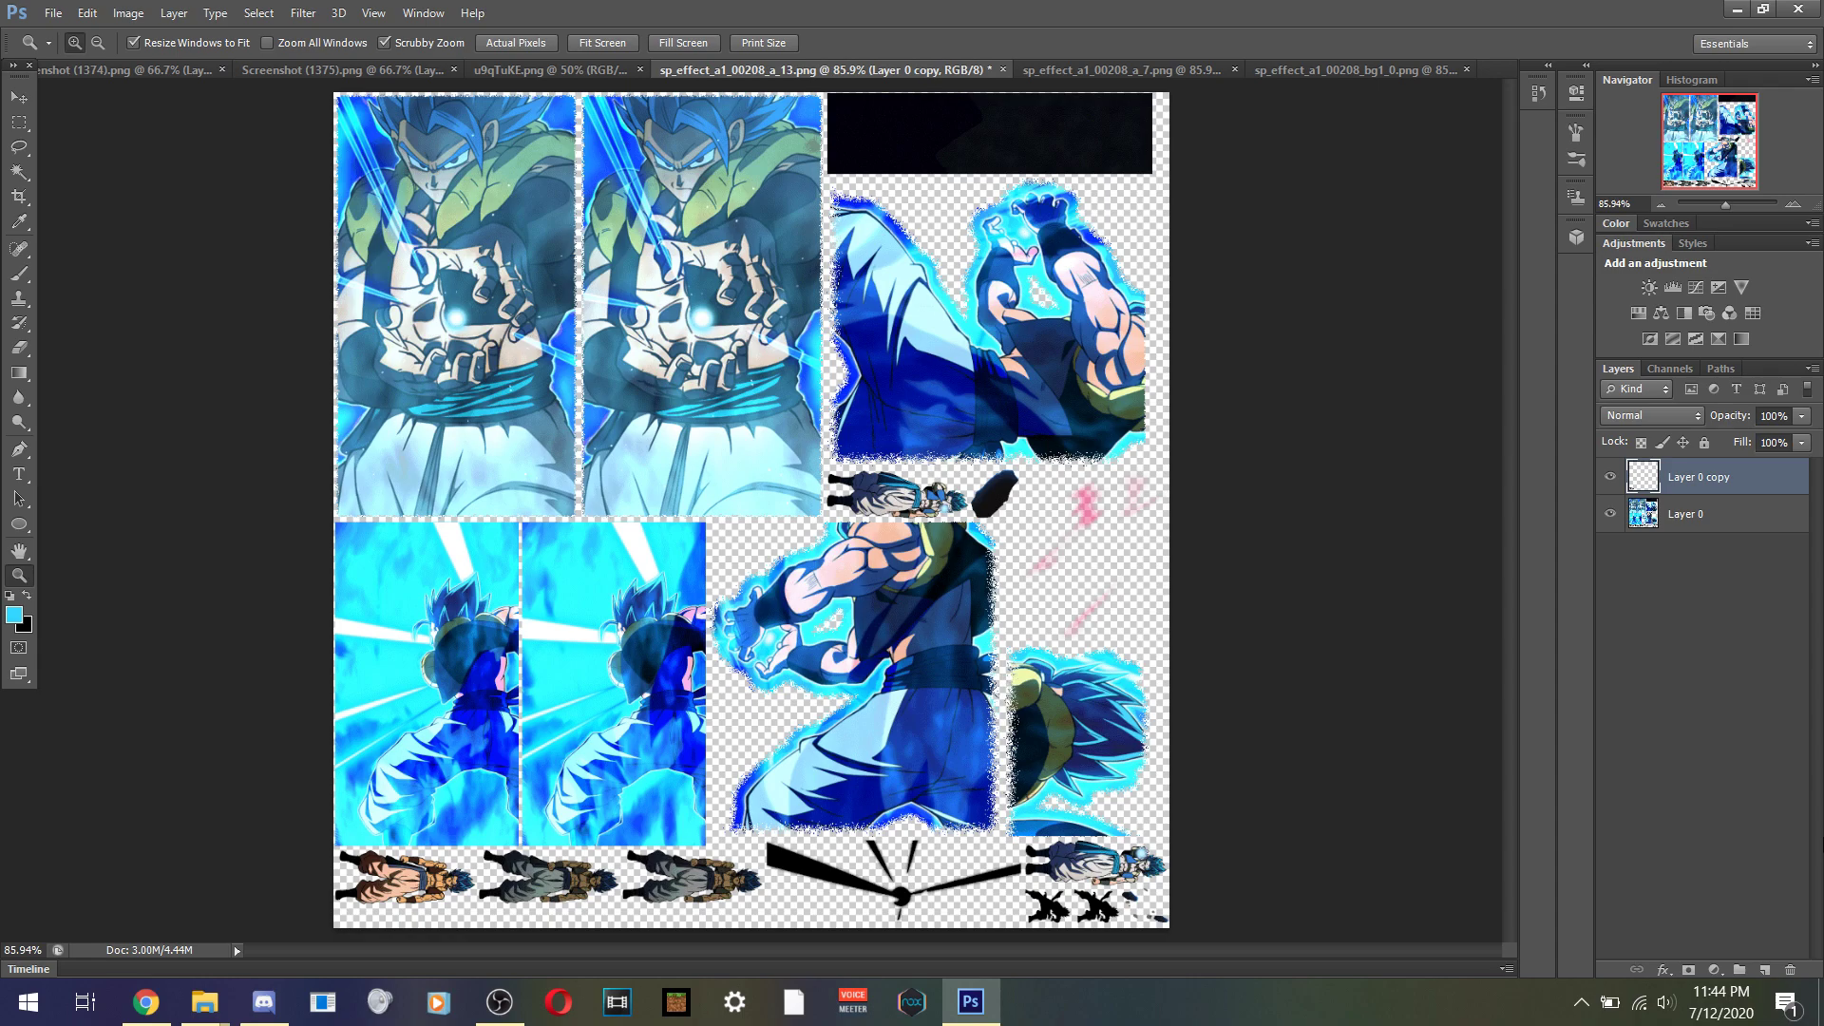
- Look through the open reference screenshots, the u9qTuKE.png artwork and the three sp_effect_a1_00208 sprite sheets
click(160, 72)
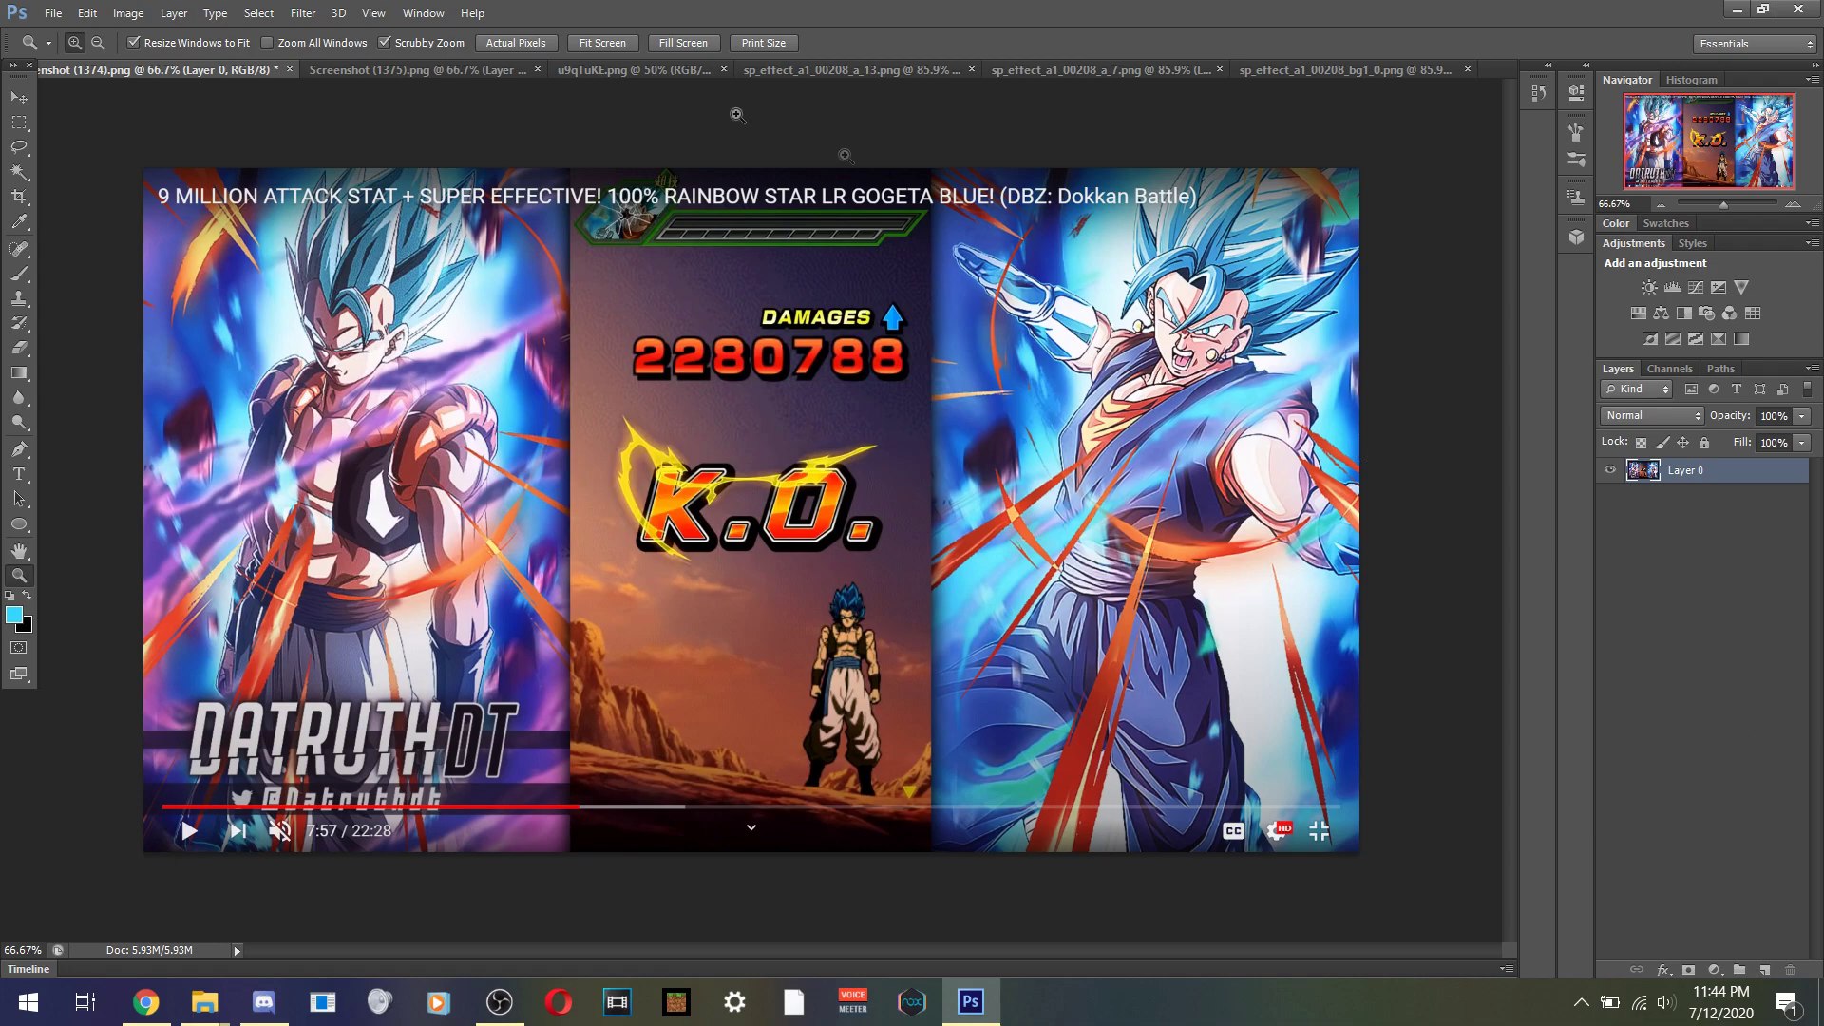
click(407, 71)
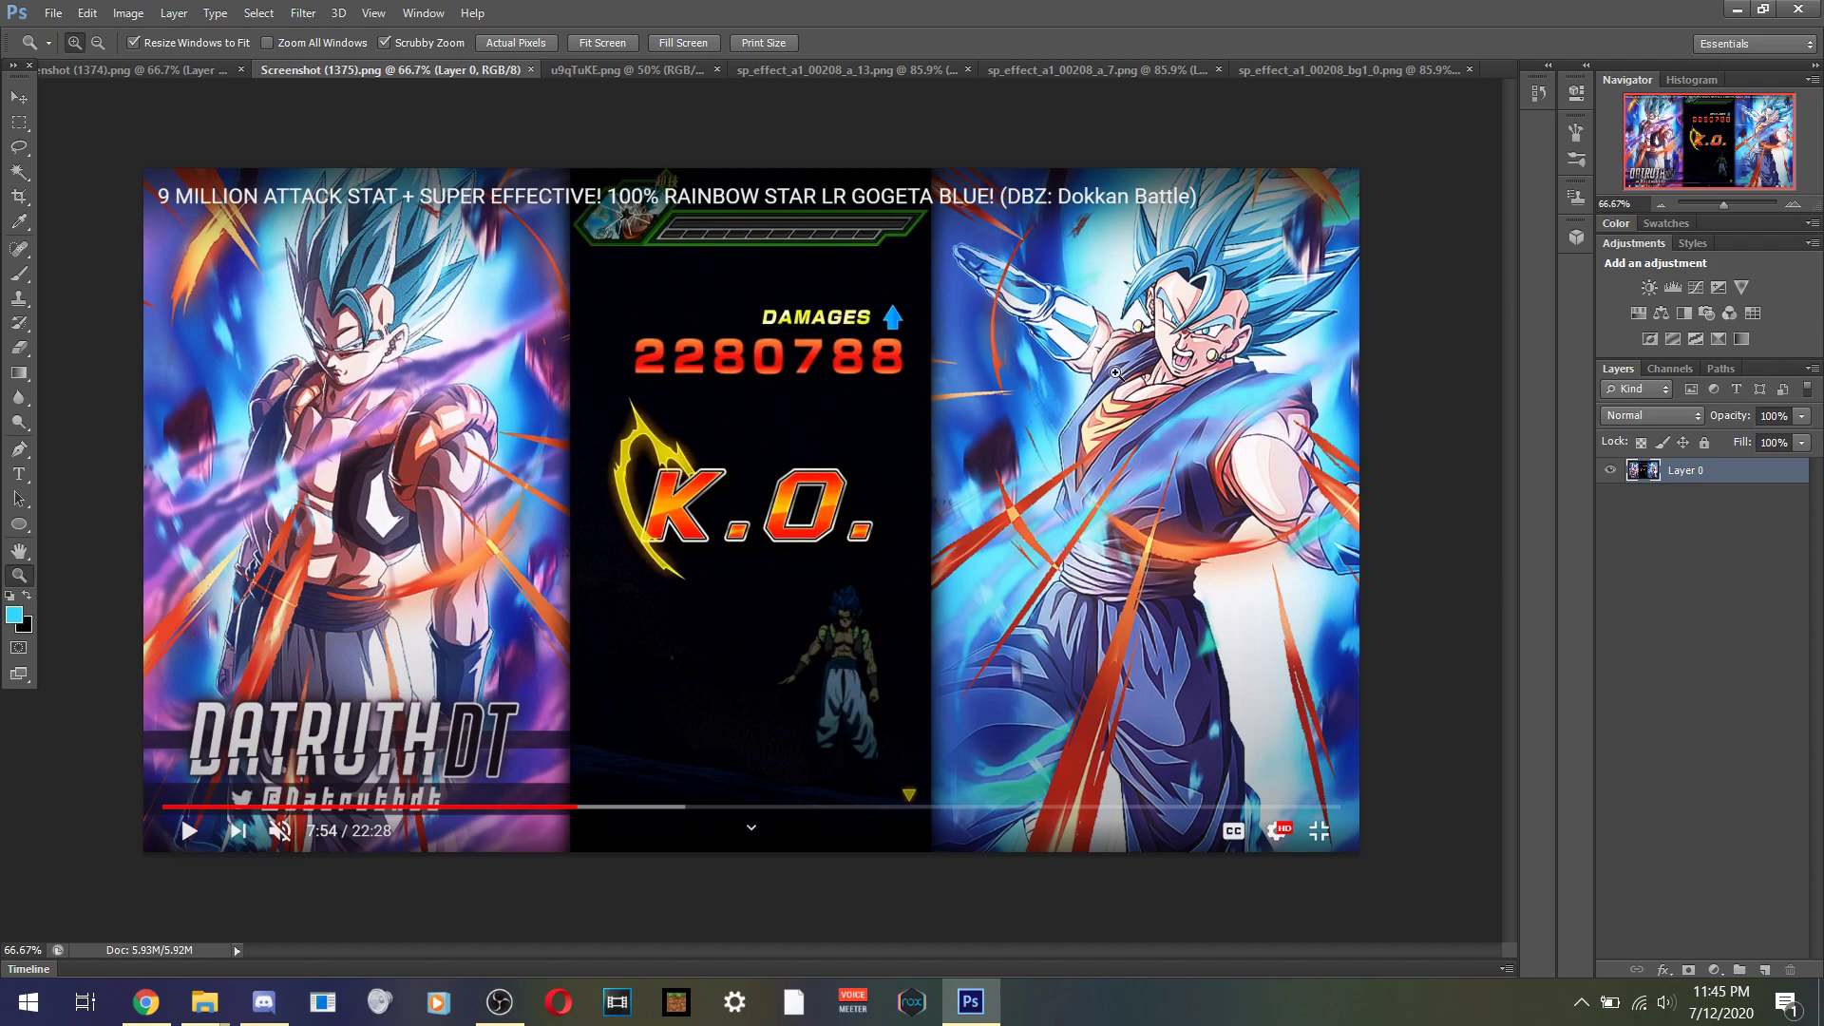
click(654, 76)
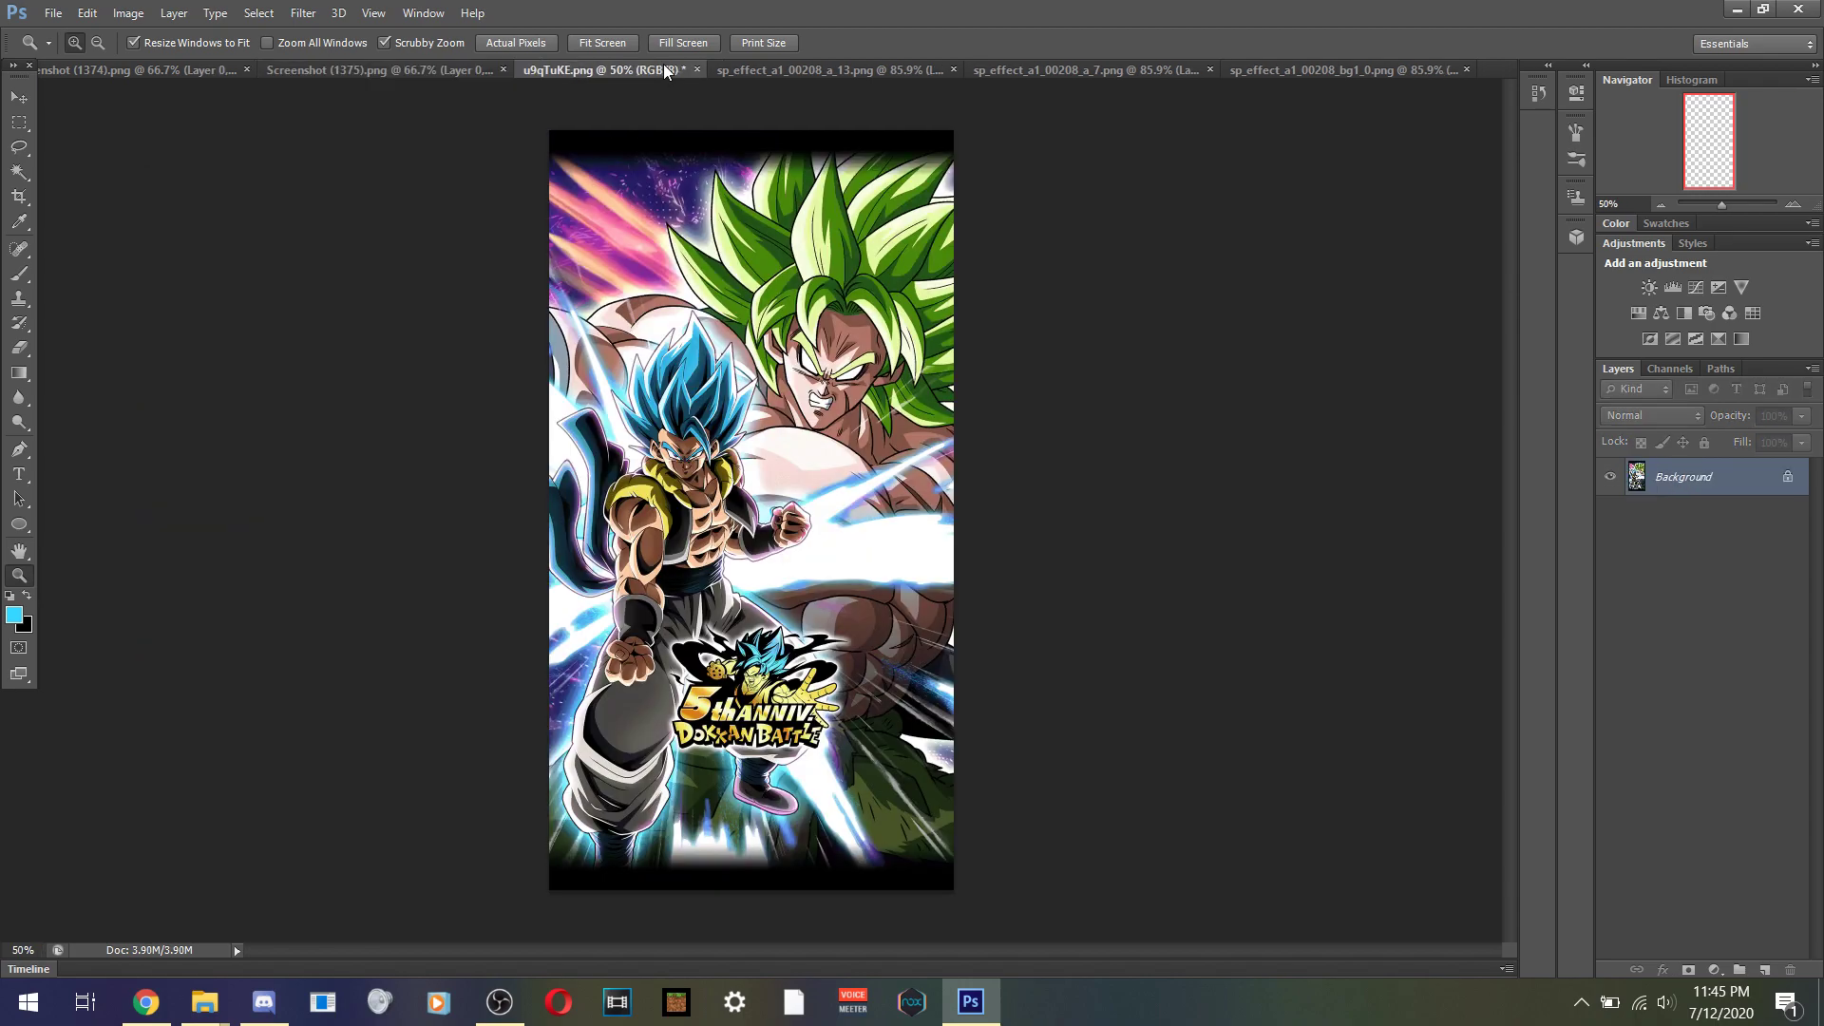
click(840, 69)
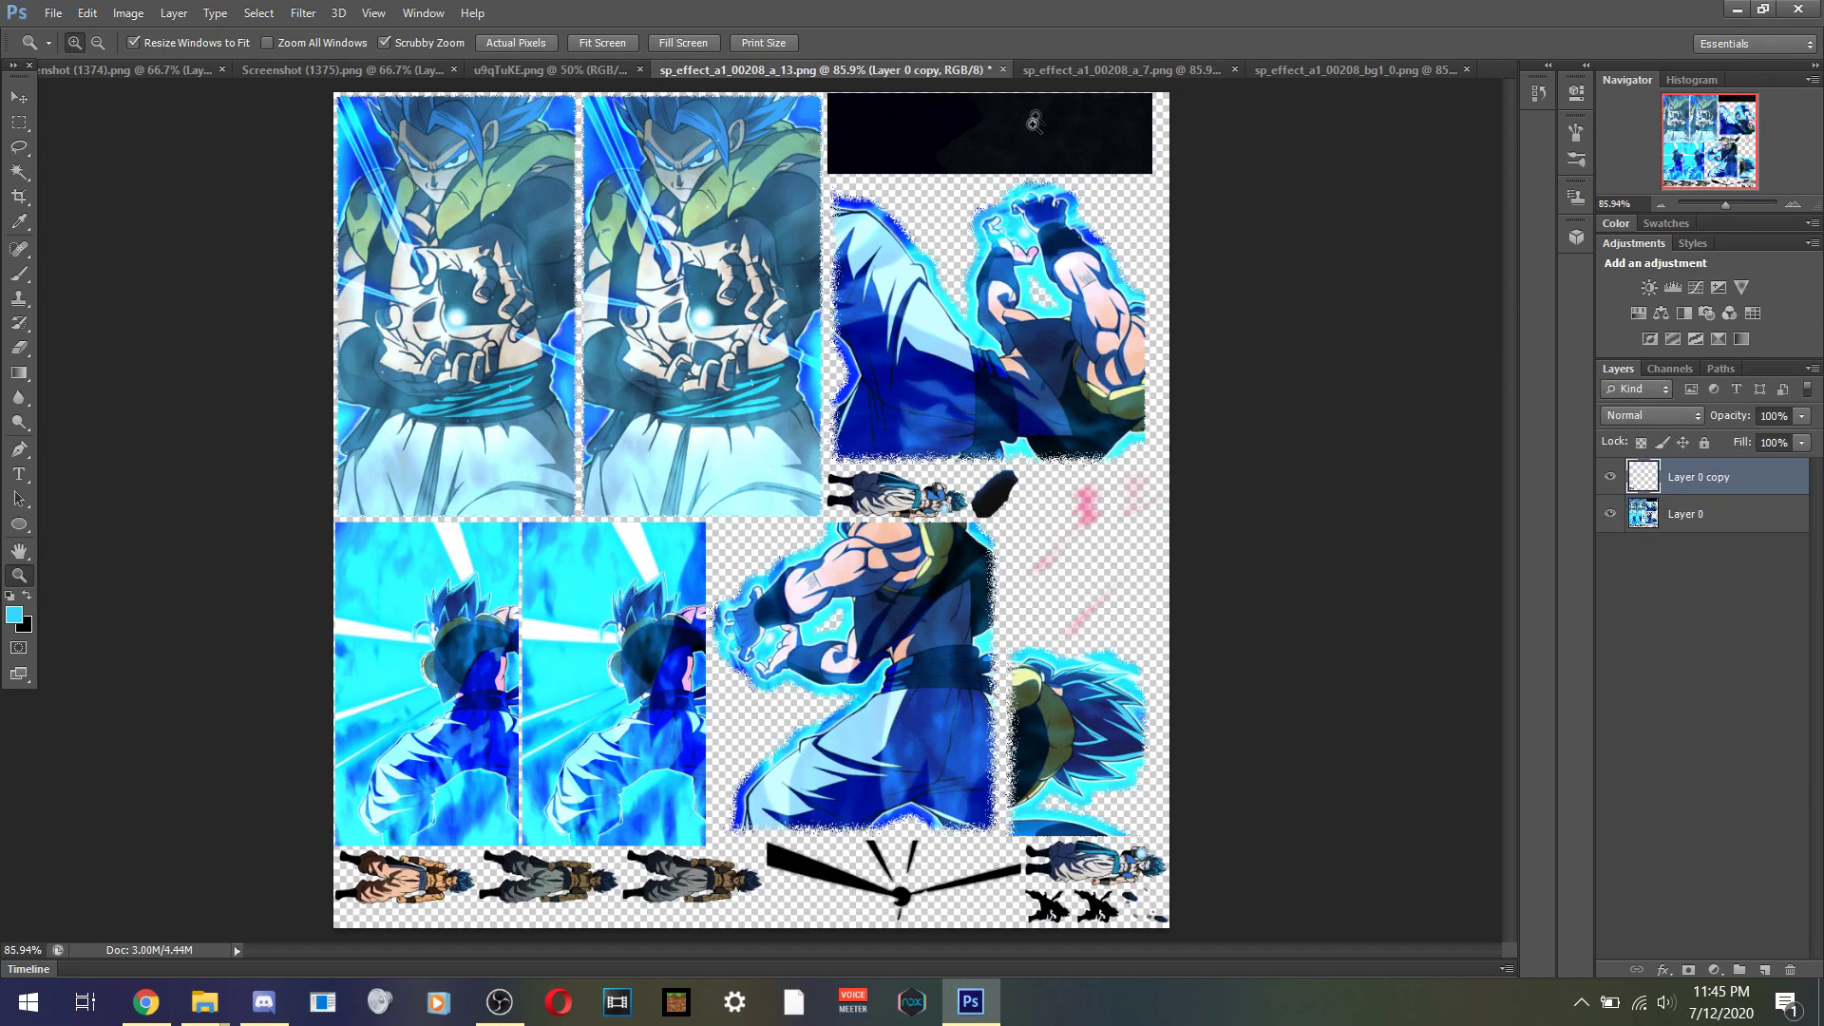
click(1059, 70)
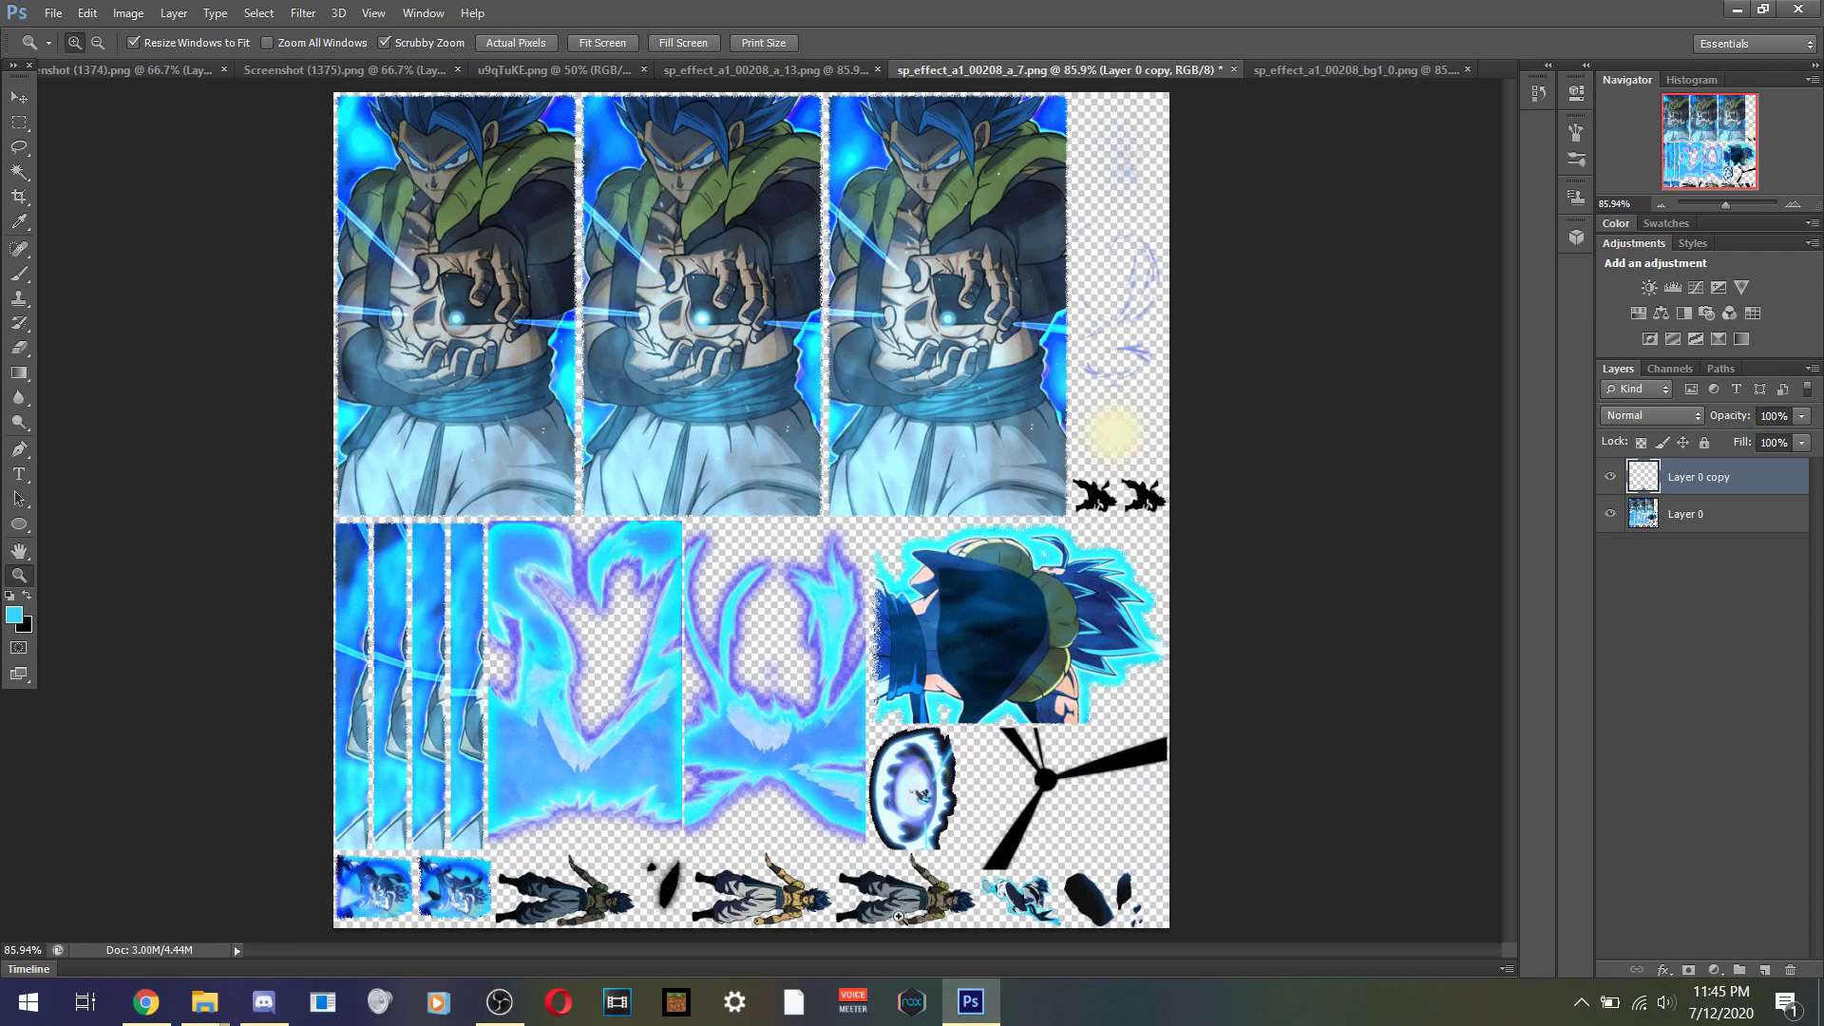
click(1331, 70)
click(1015, 73)
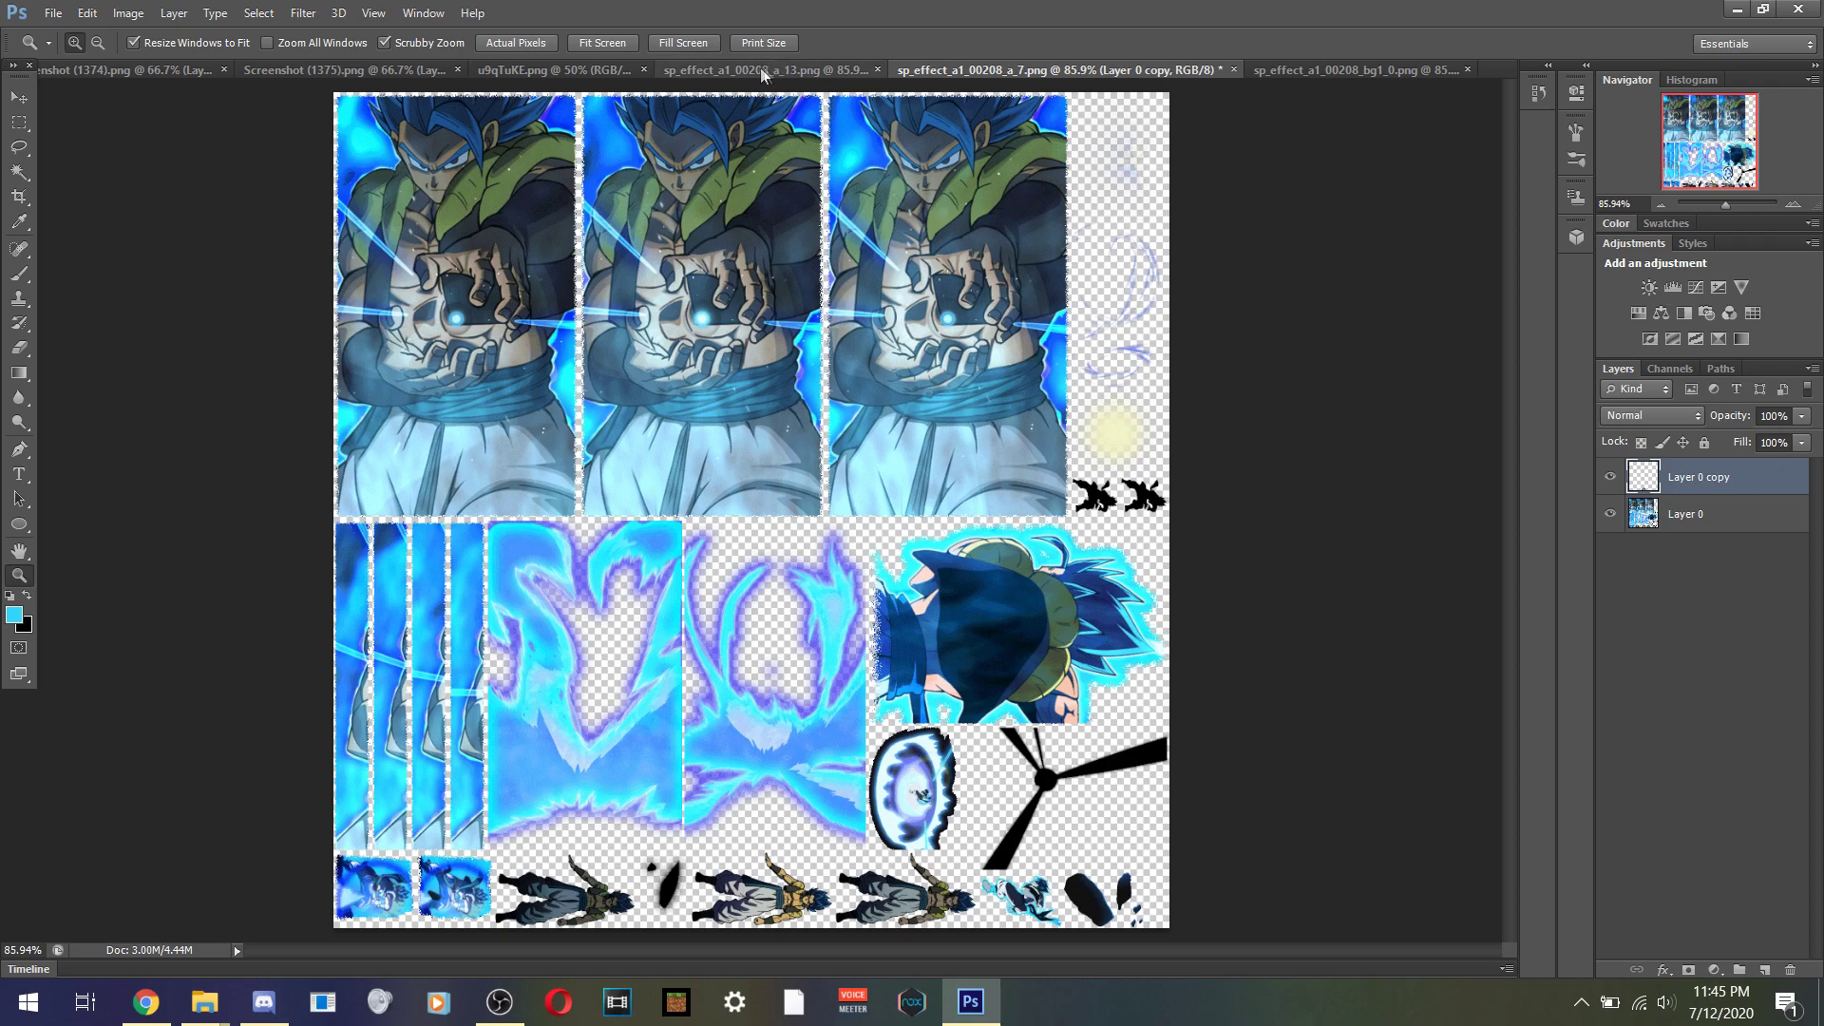
click(758, 71)
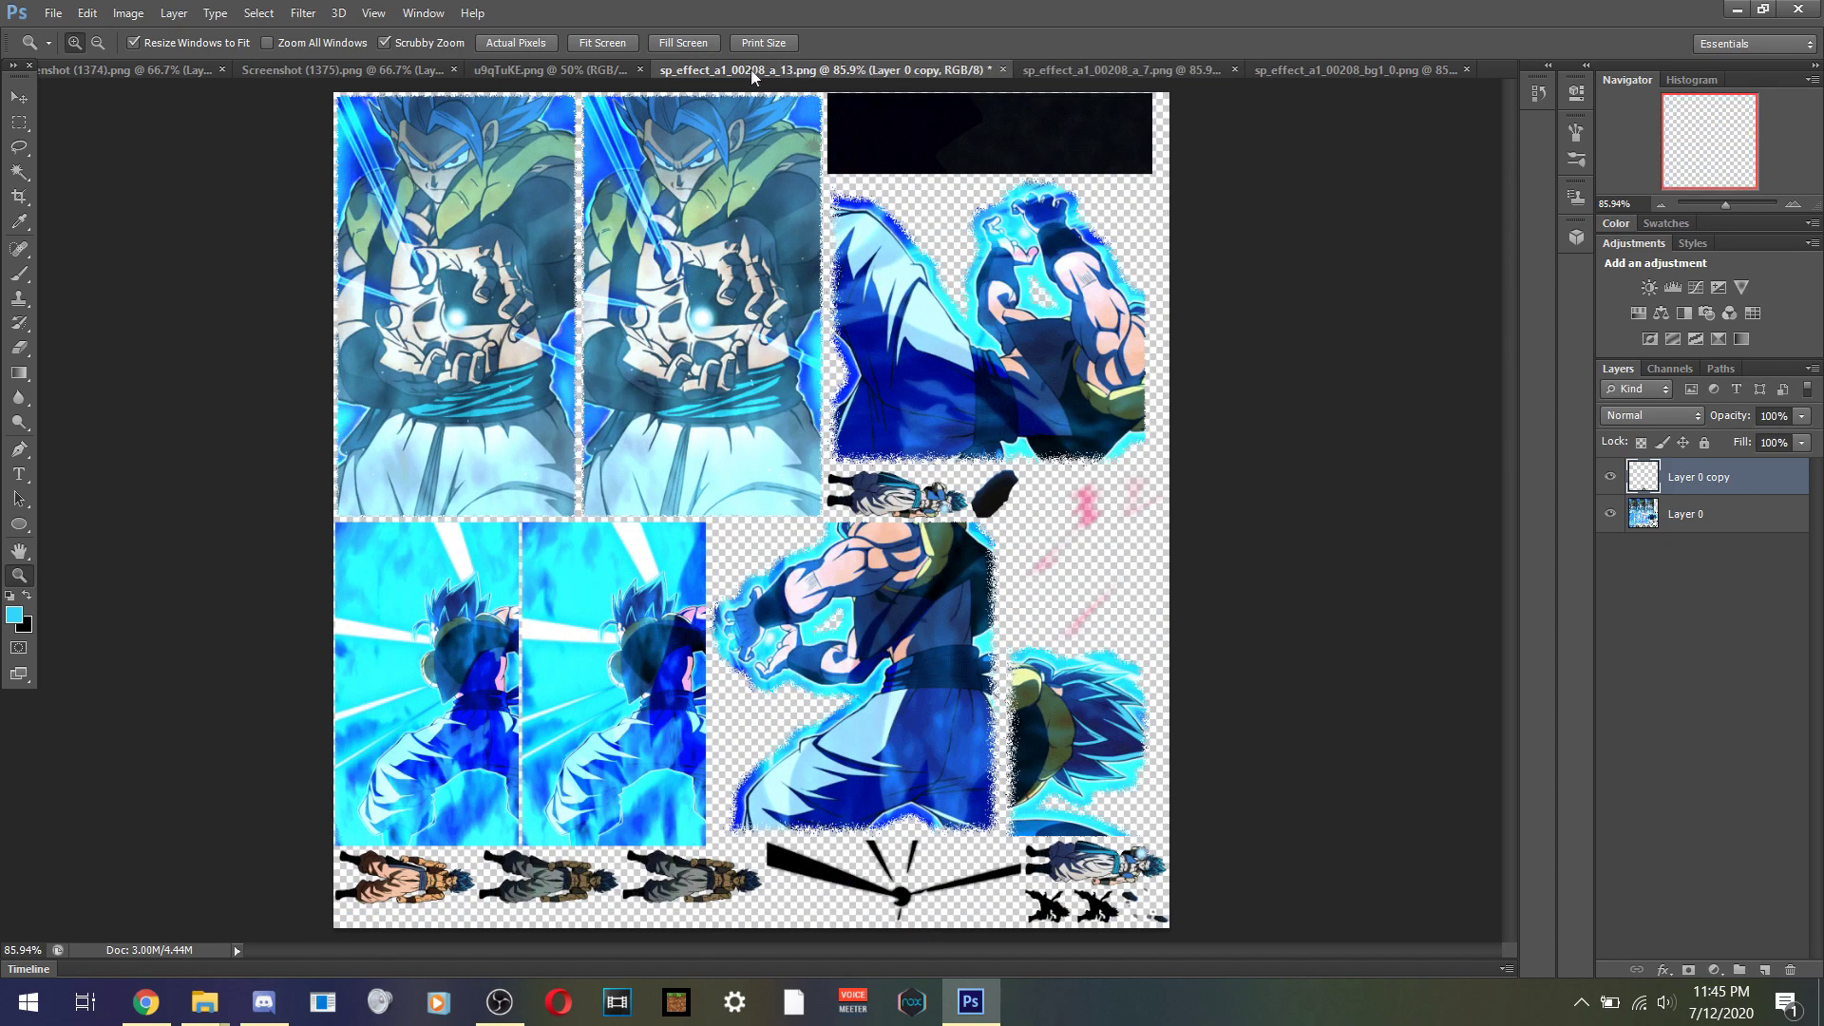
- Compare the two reference screenshots again and close Screenshot (1375).png
click(578, 71)
click(403, 71)
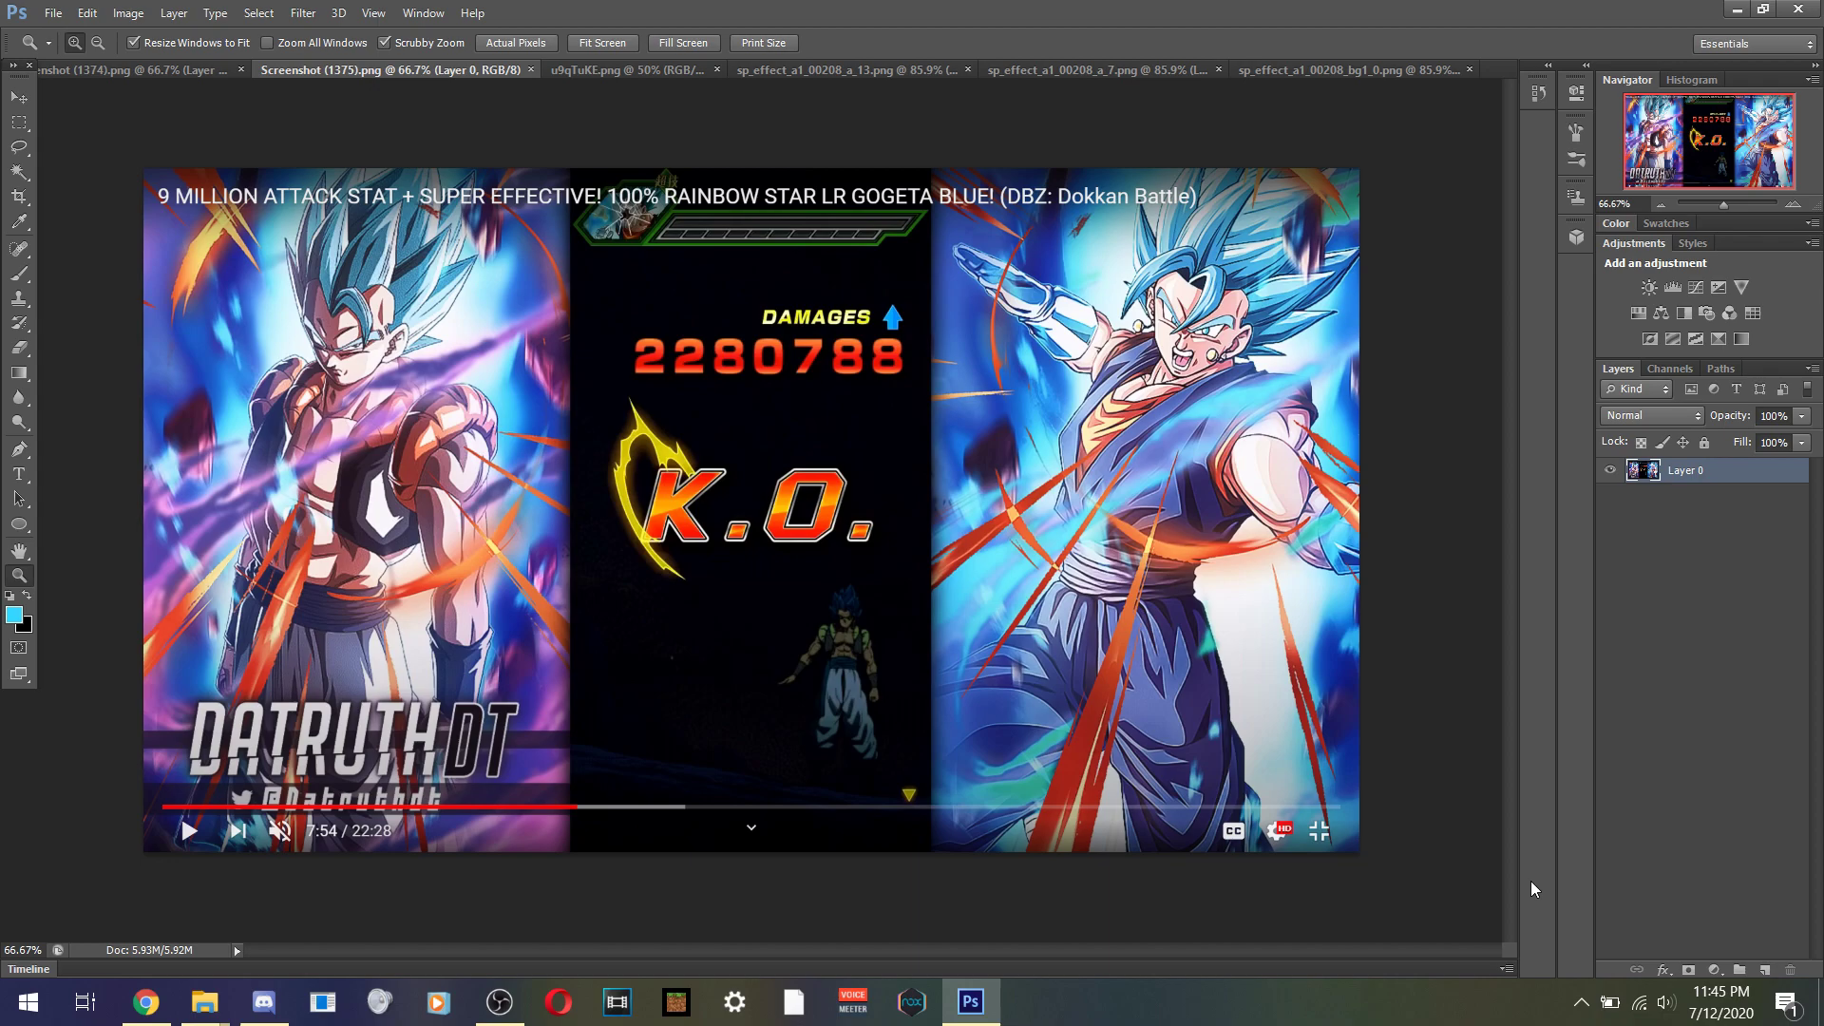
click(223, 71)
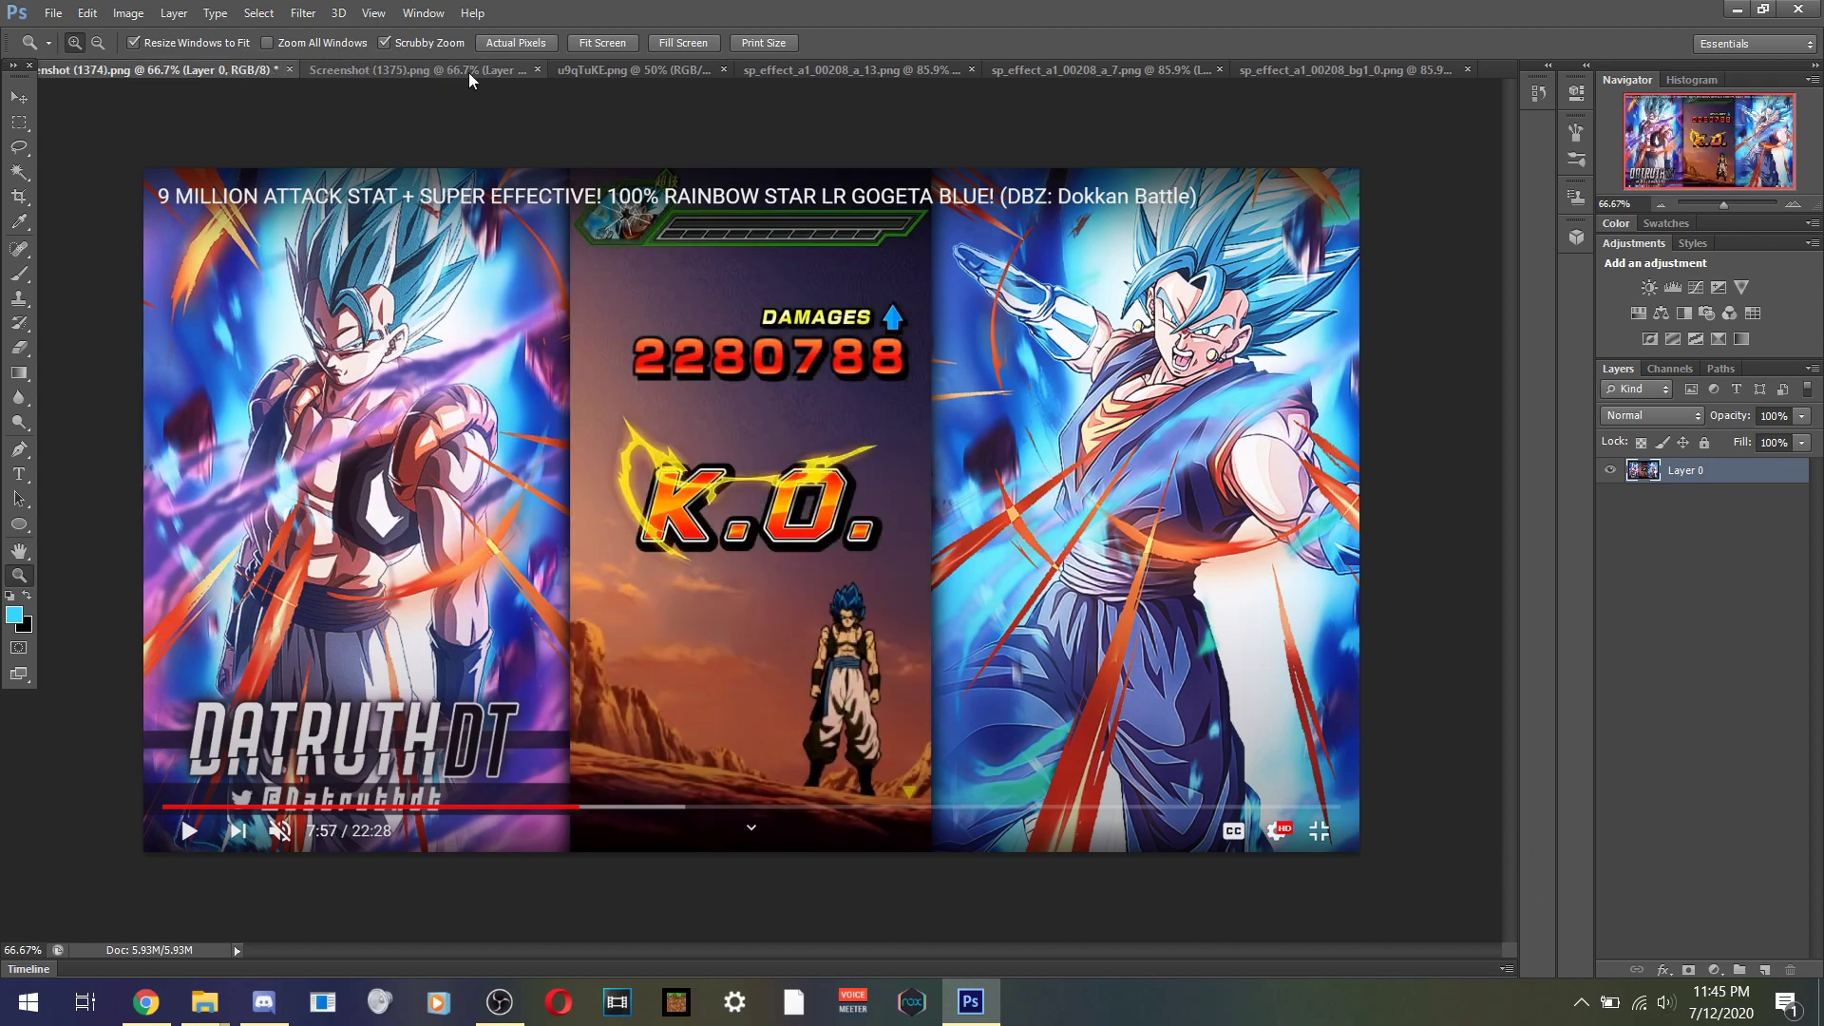
click(536, 70)
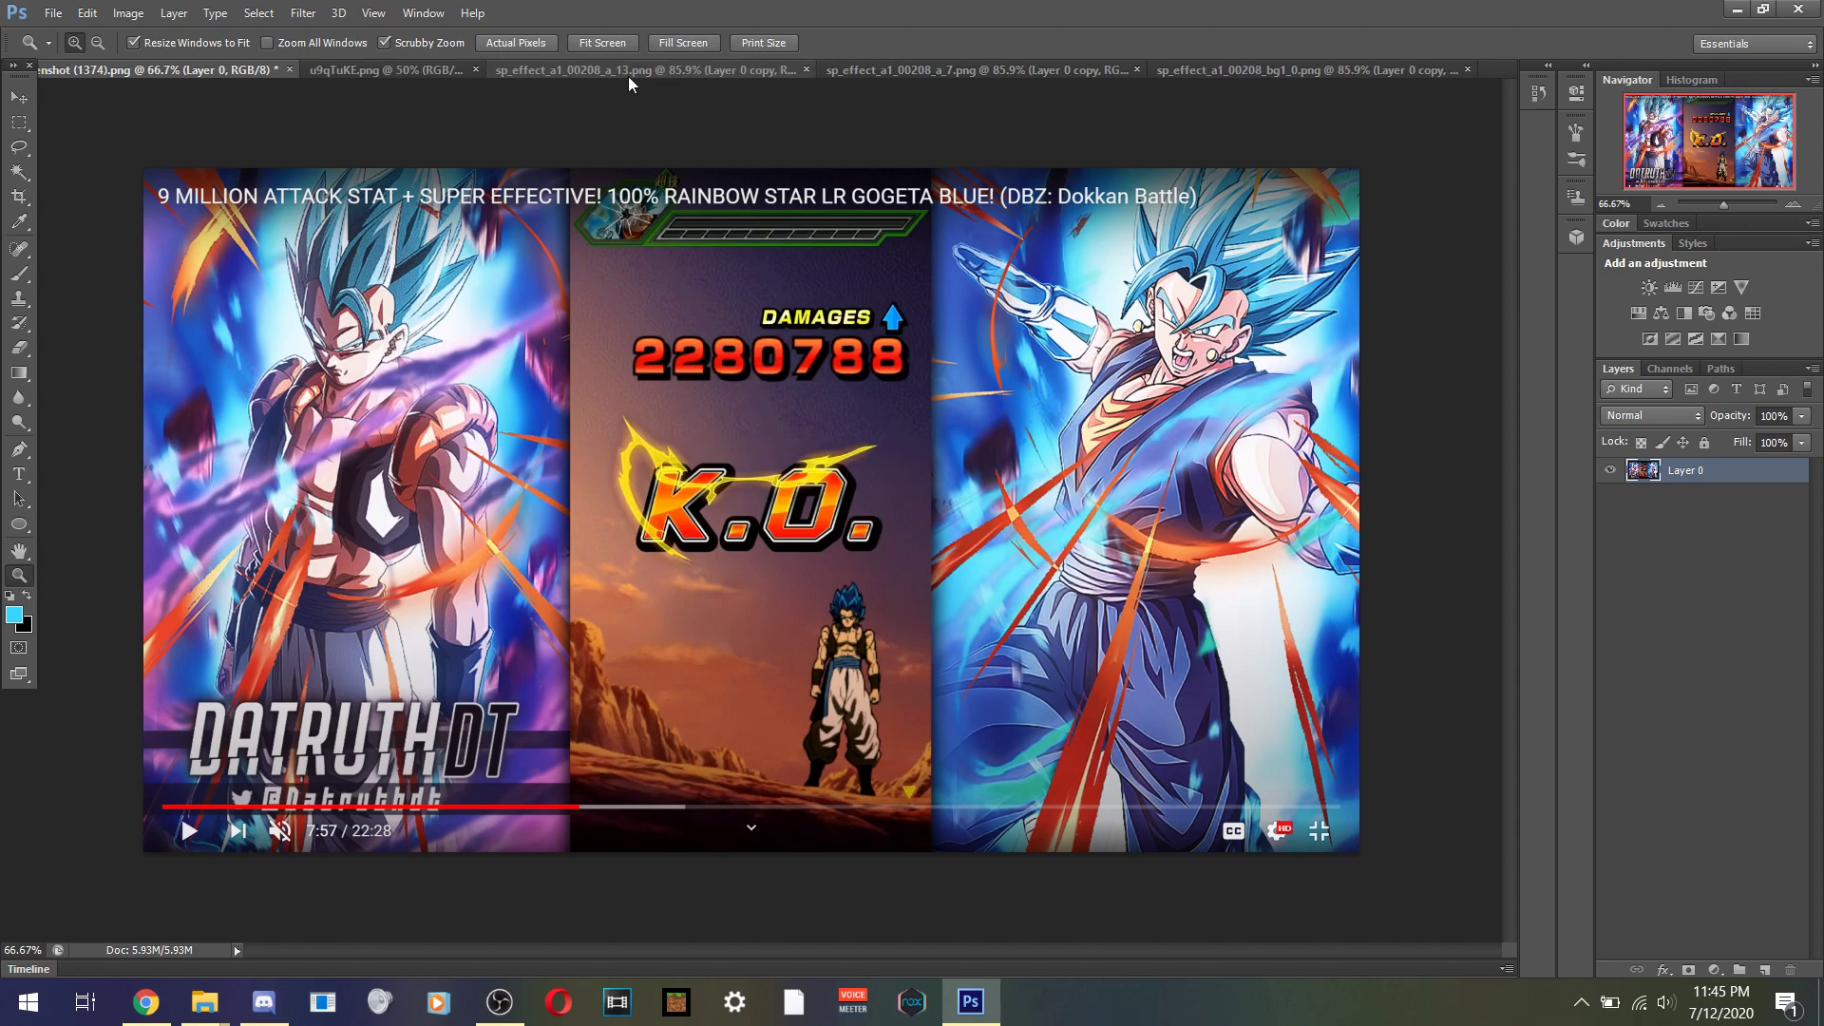
- Review the a_13 and a_7 sprite sheets, and duplicate Layer 0 in sp_effect_a1_00208_bg1_0.png
click(683, 74)
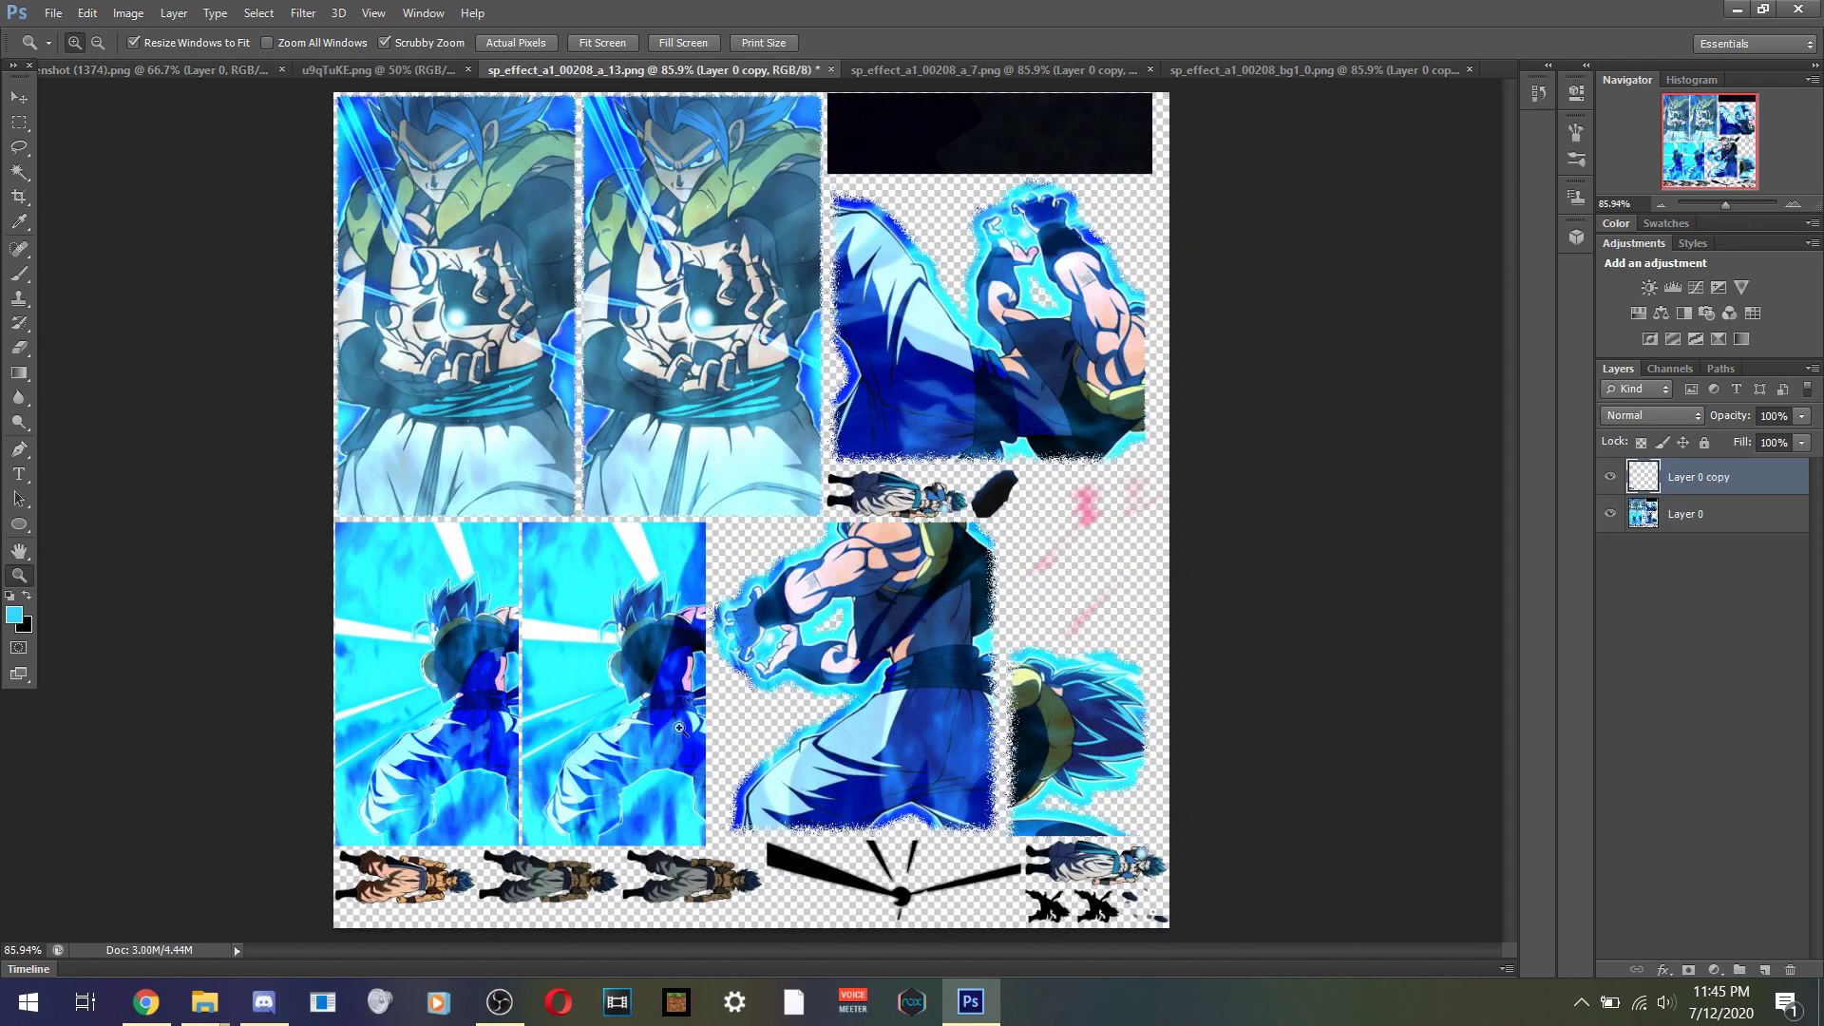
click(993, 70)
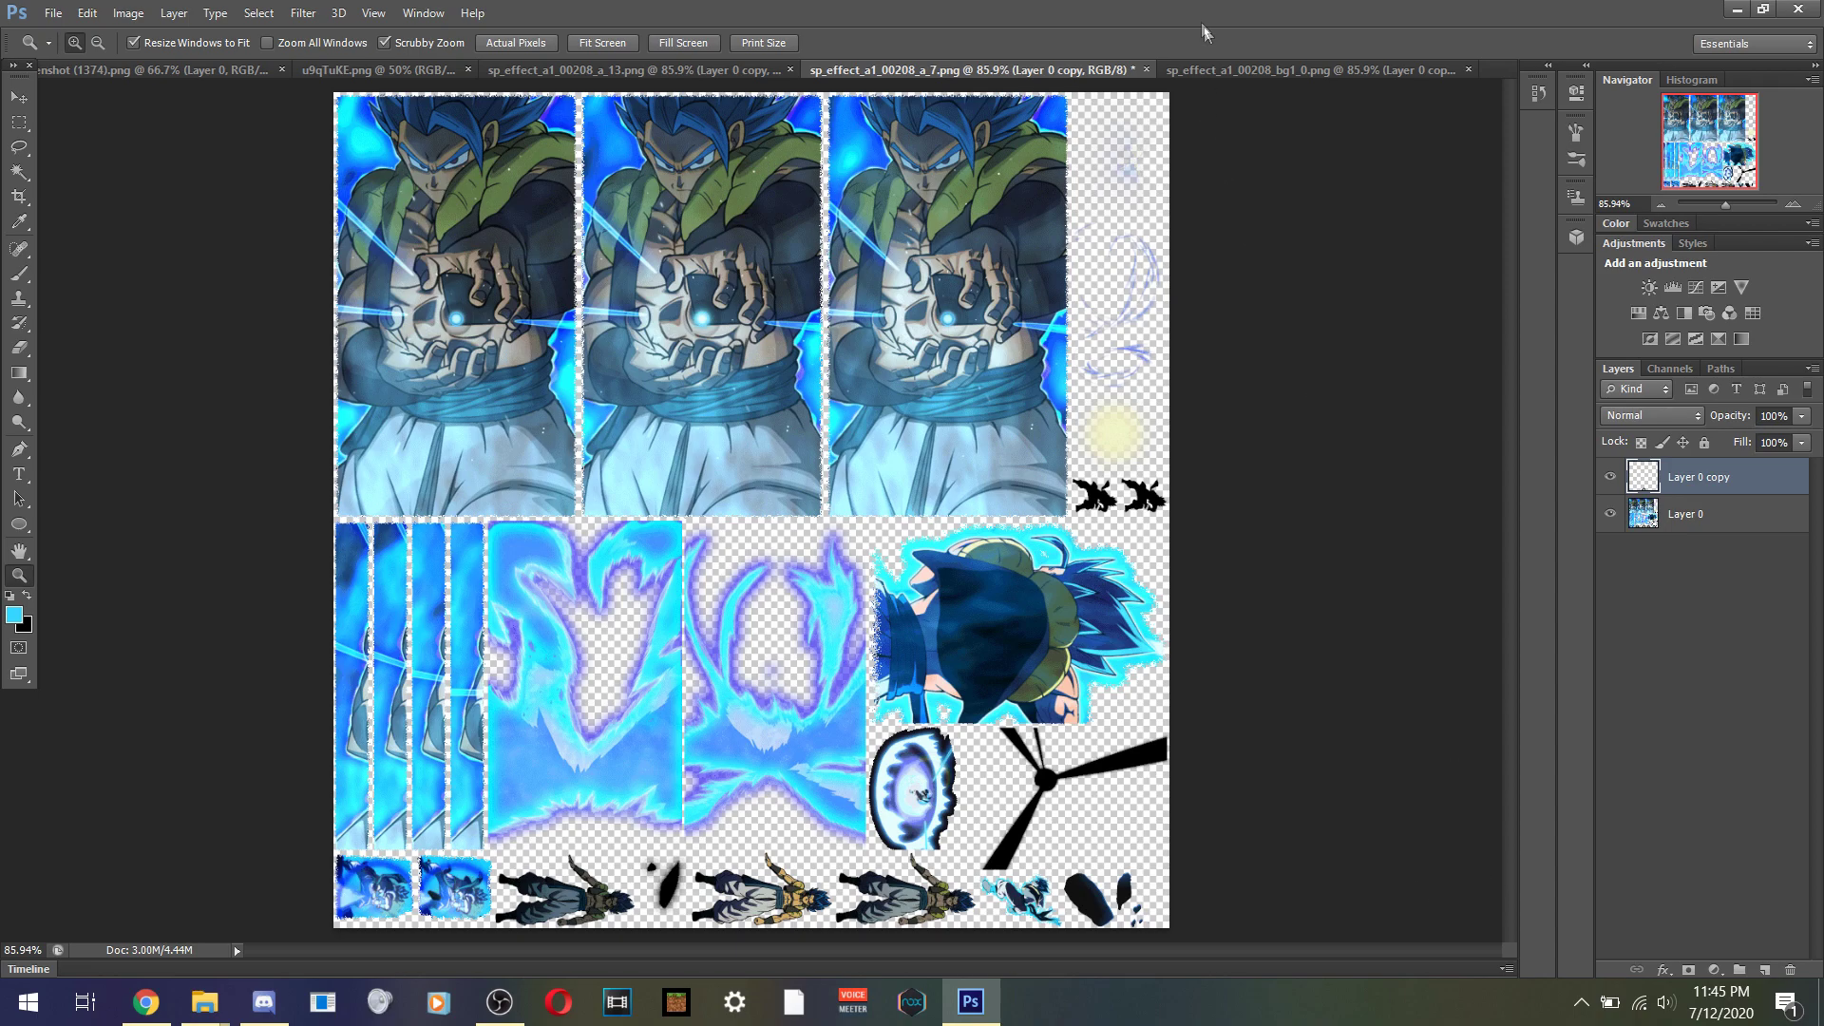
click(1229, 71)
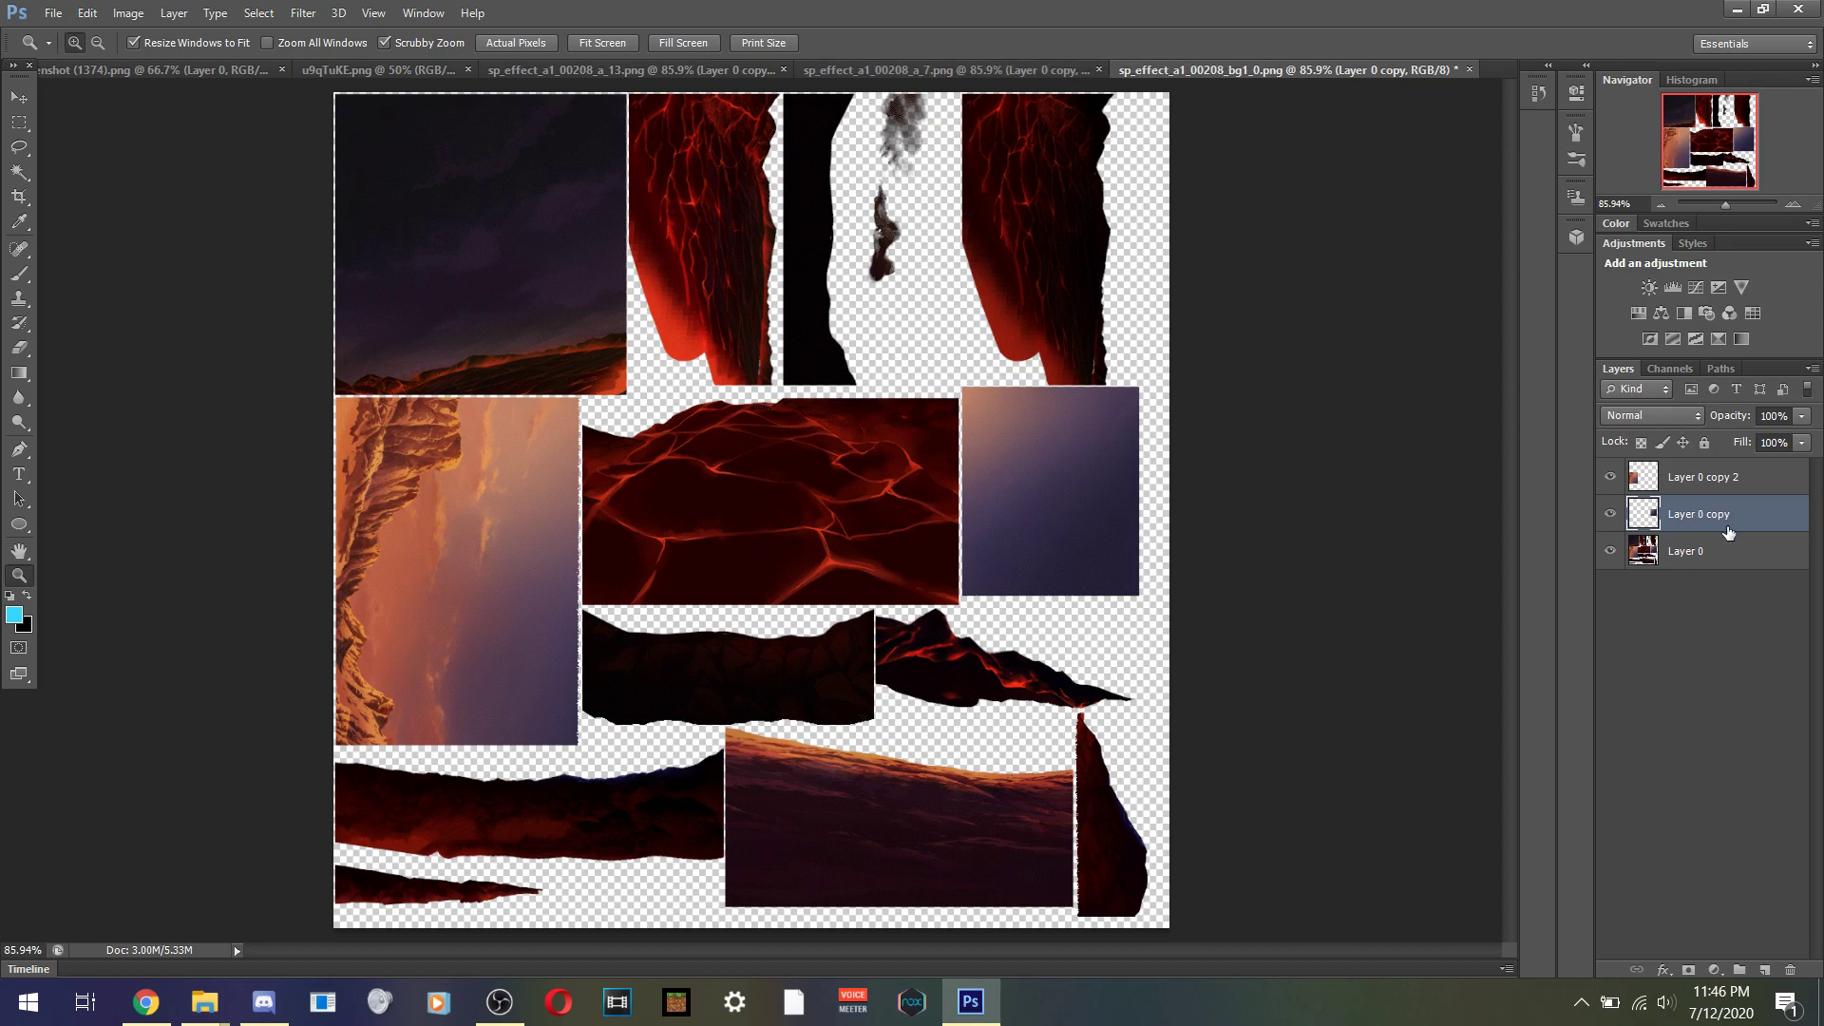
right_click(1698, 557)
click(1416, 263)
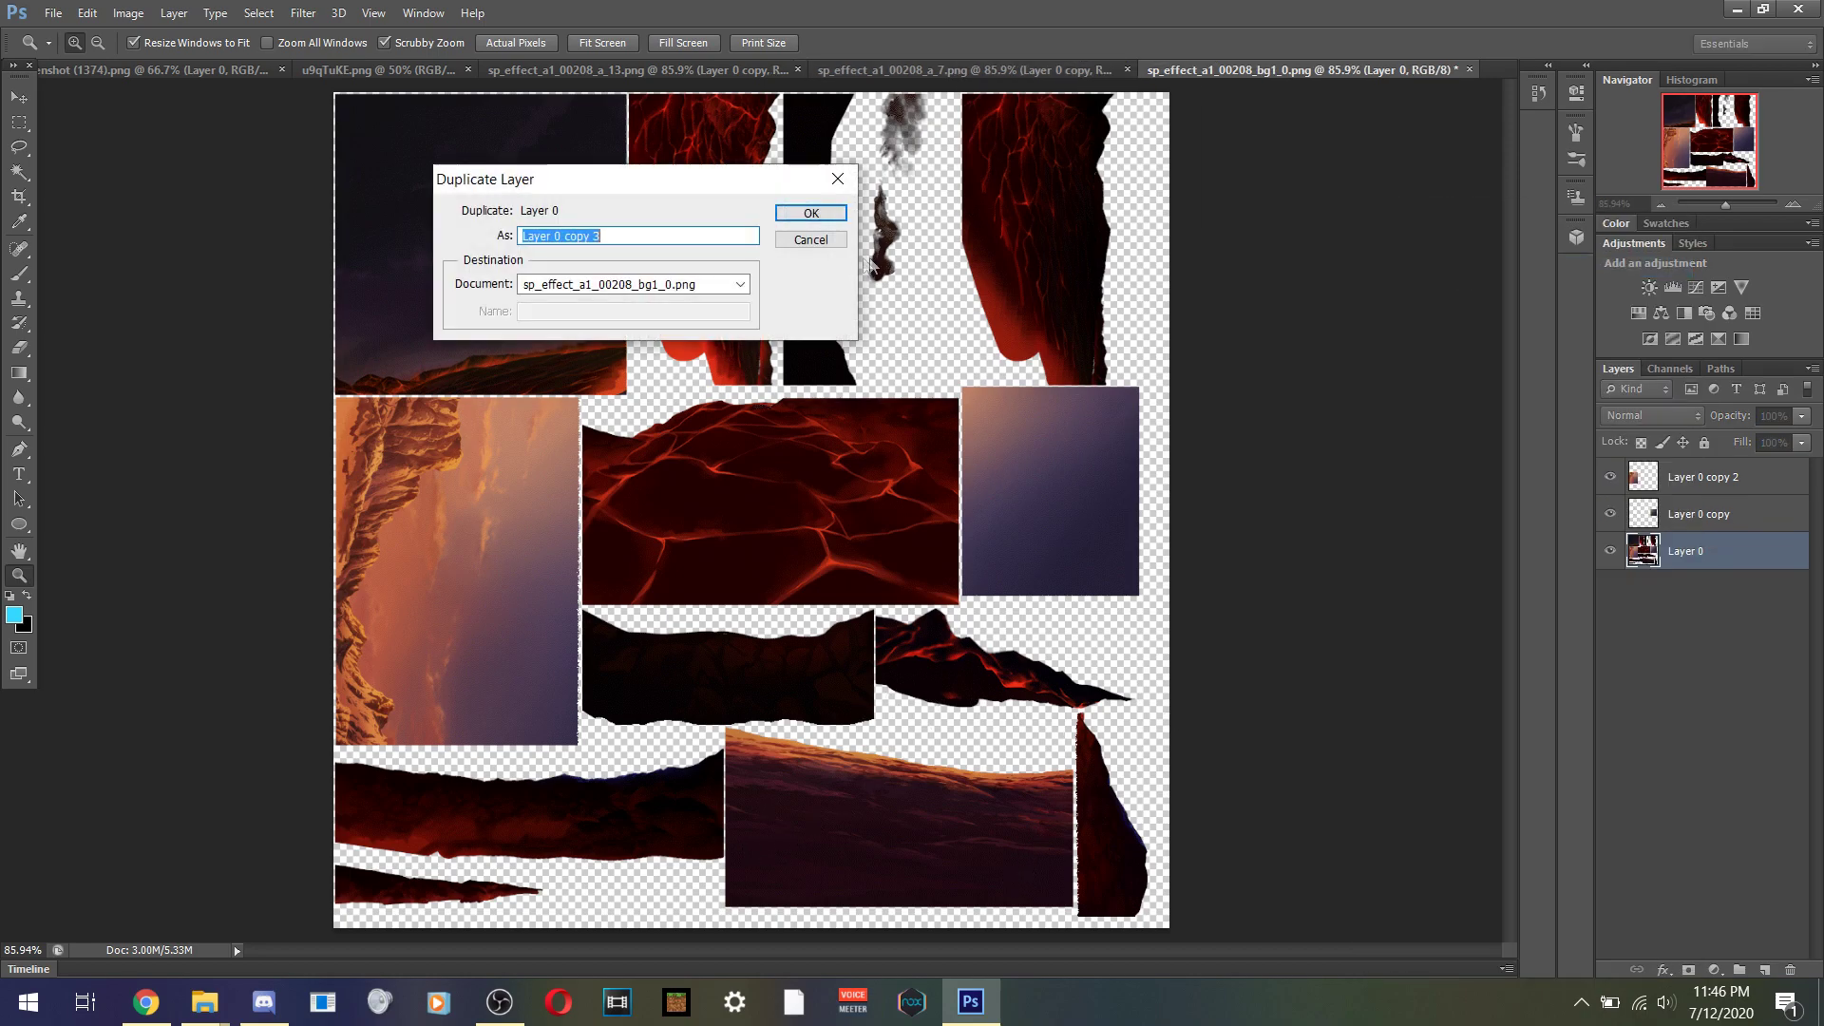
click(840, 223)
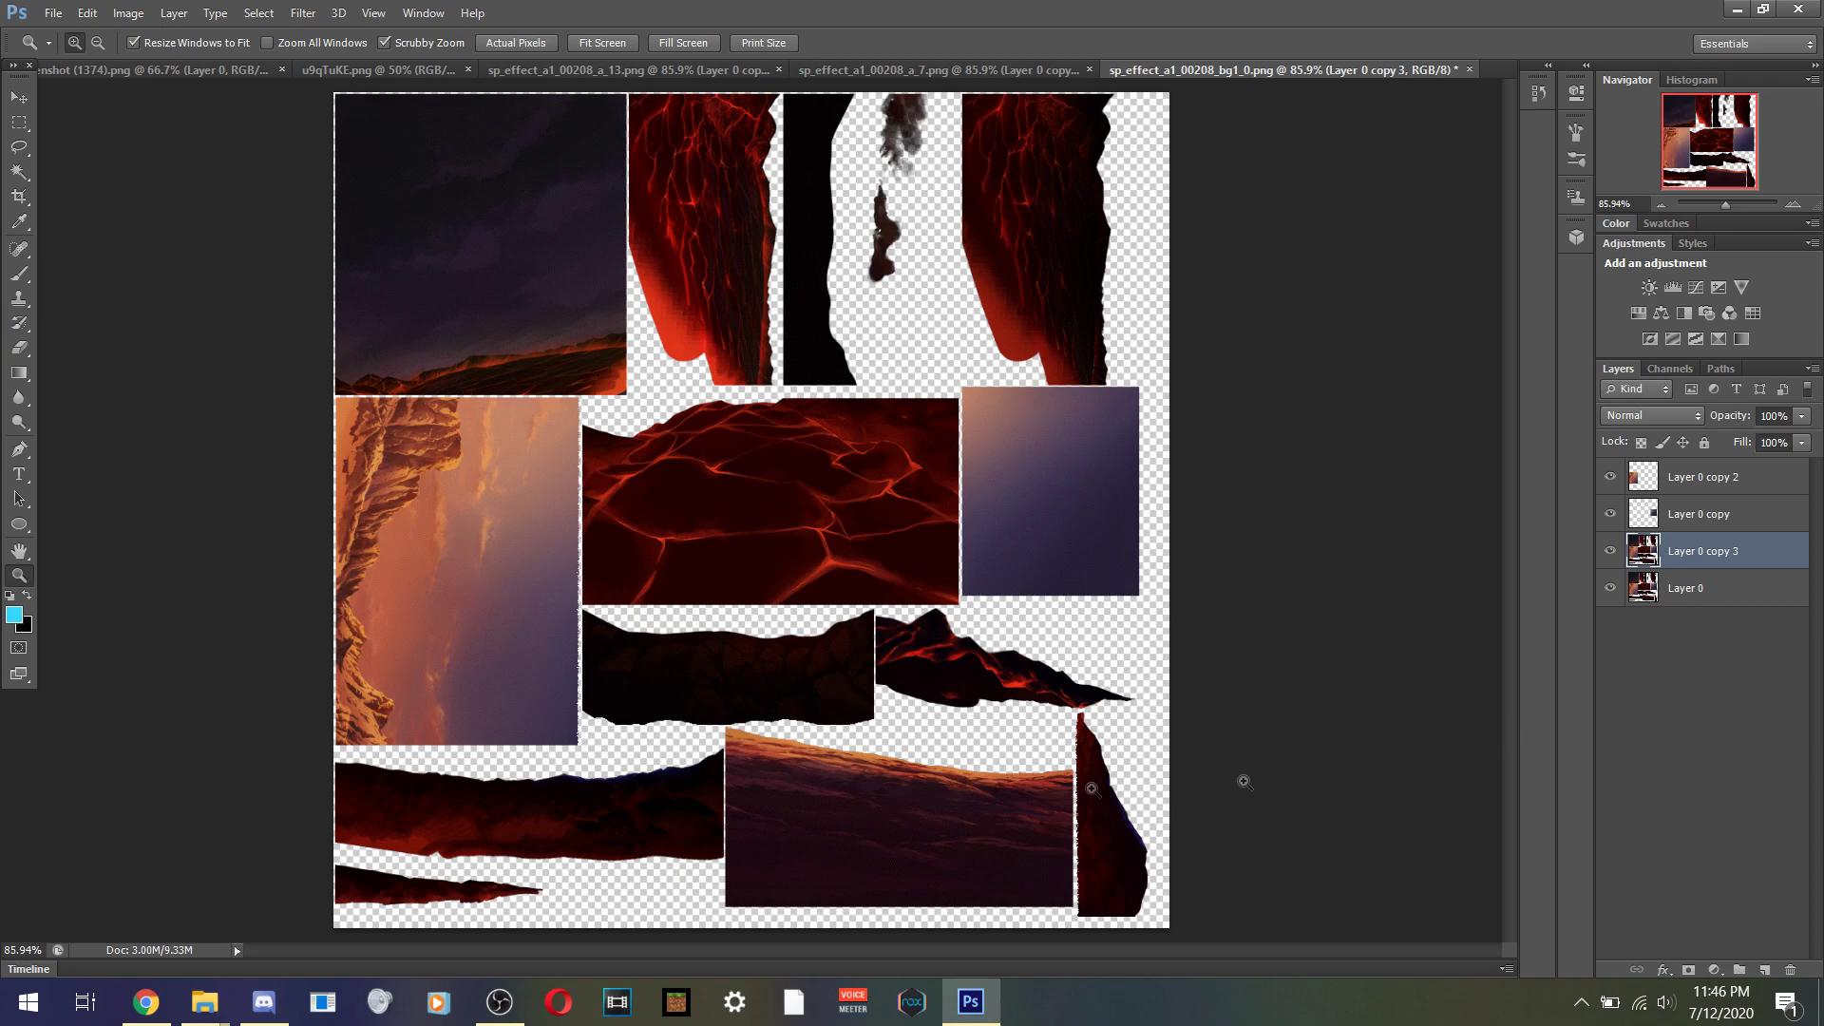
- Zoom in to 200% on the orange-edged ground piece in the sheet's lower part and activate the Rectangular Marquee tool
click(961, 831)
click(961, 831)
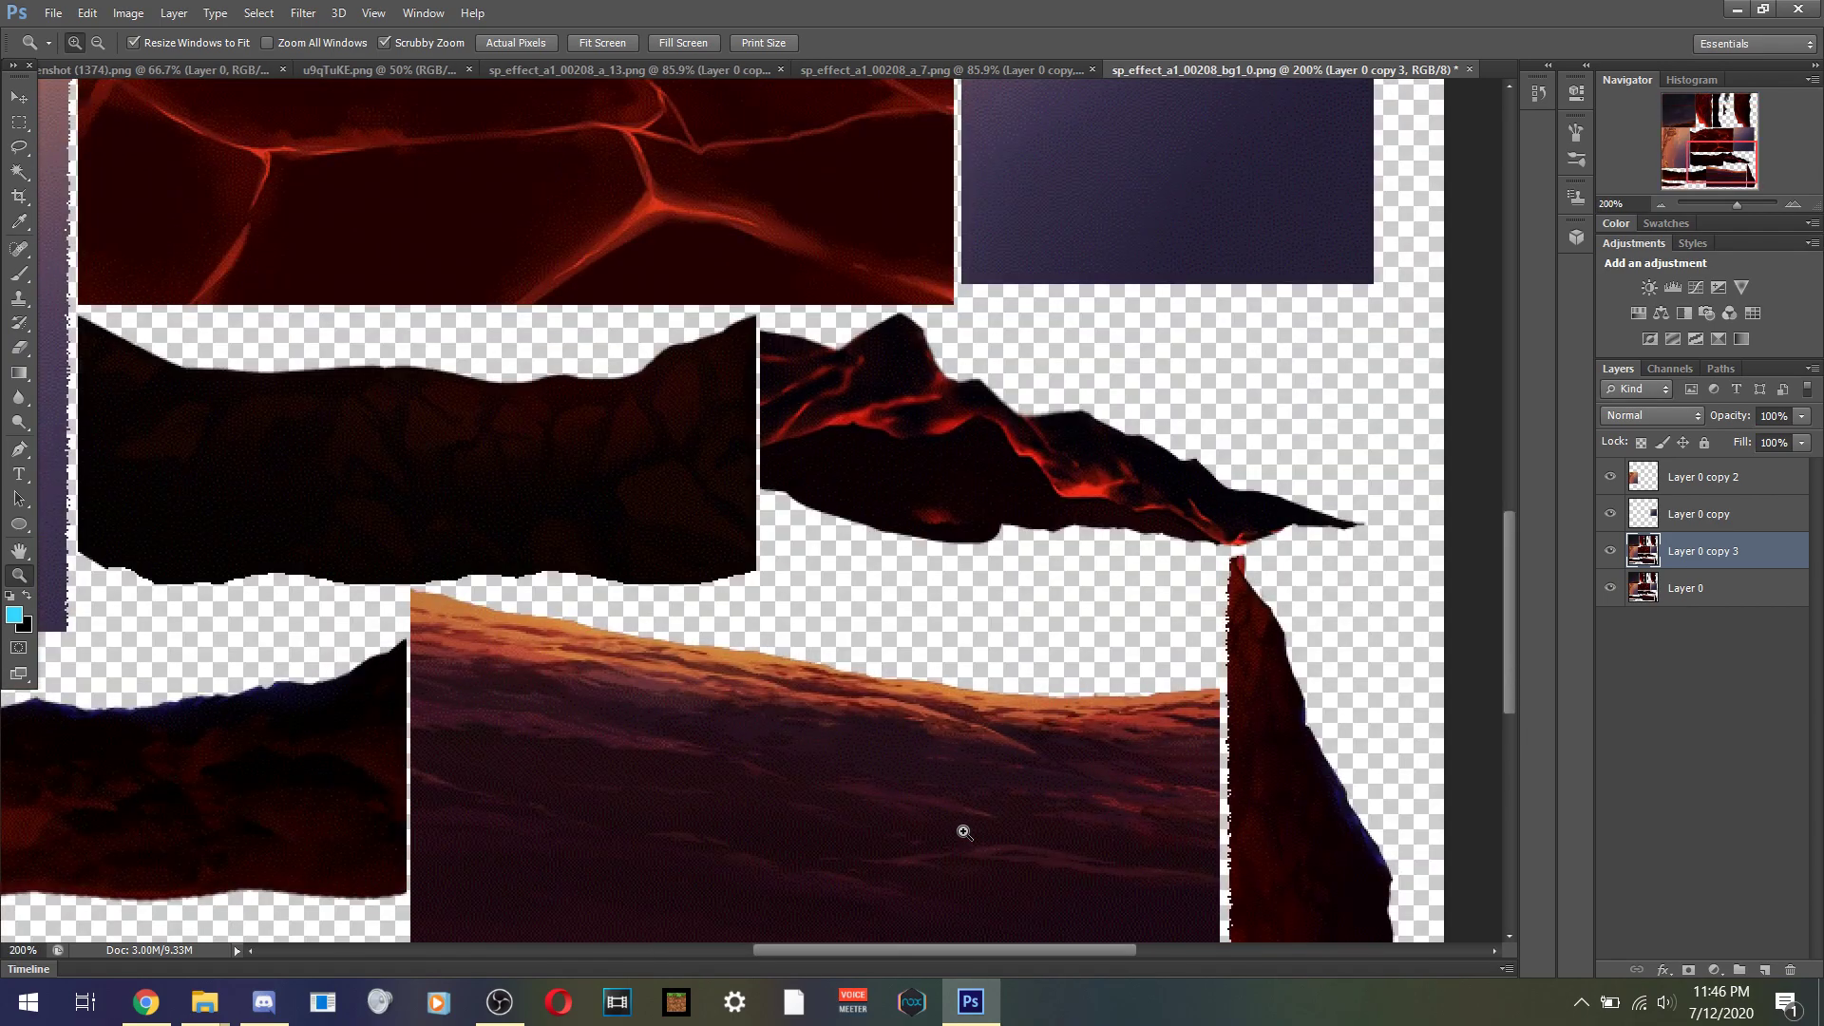
drag(907, 954, 933, 888)
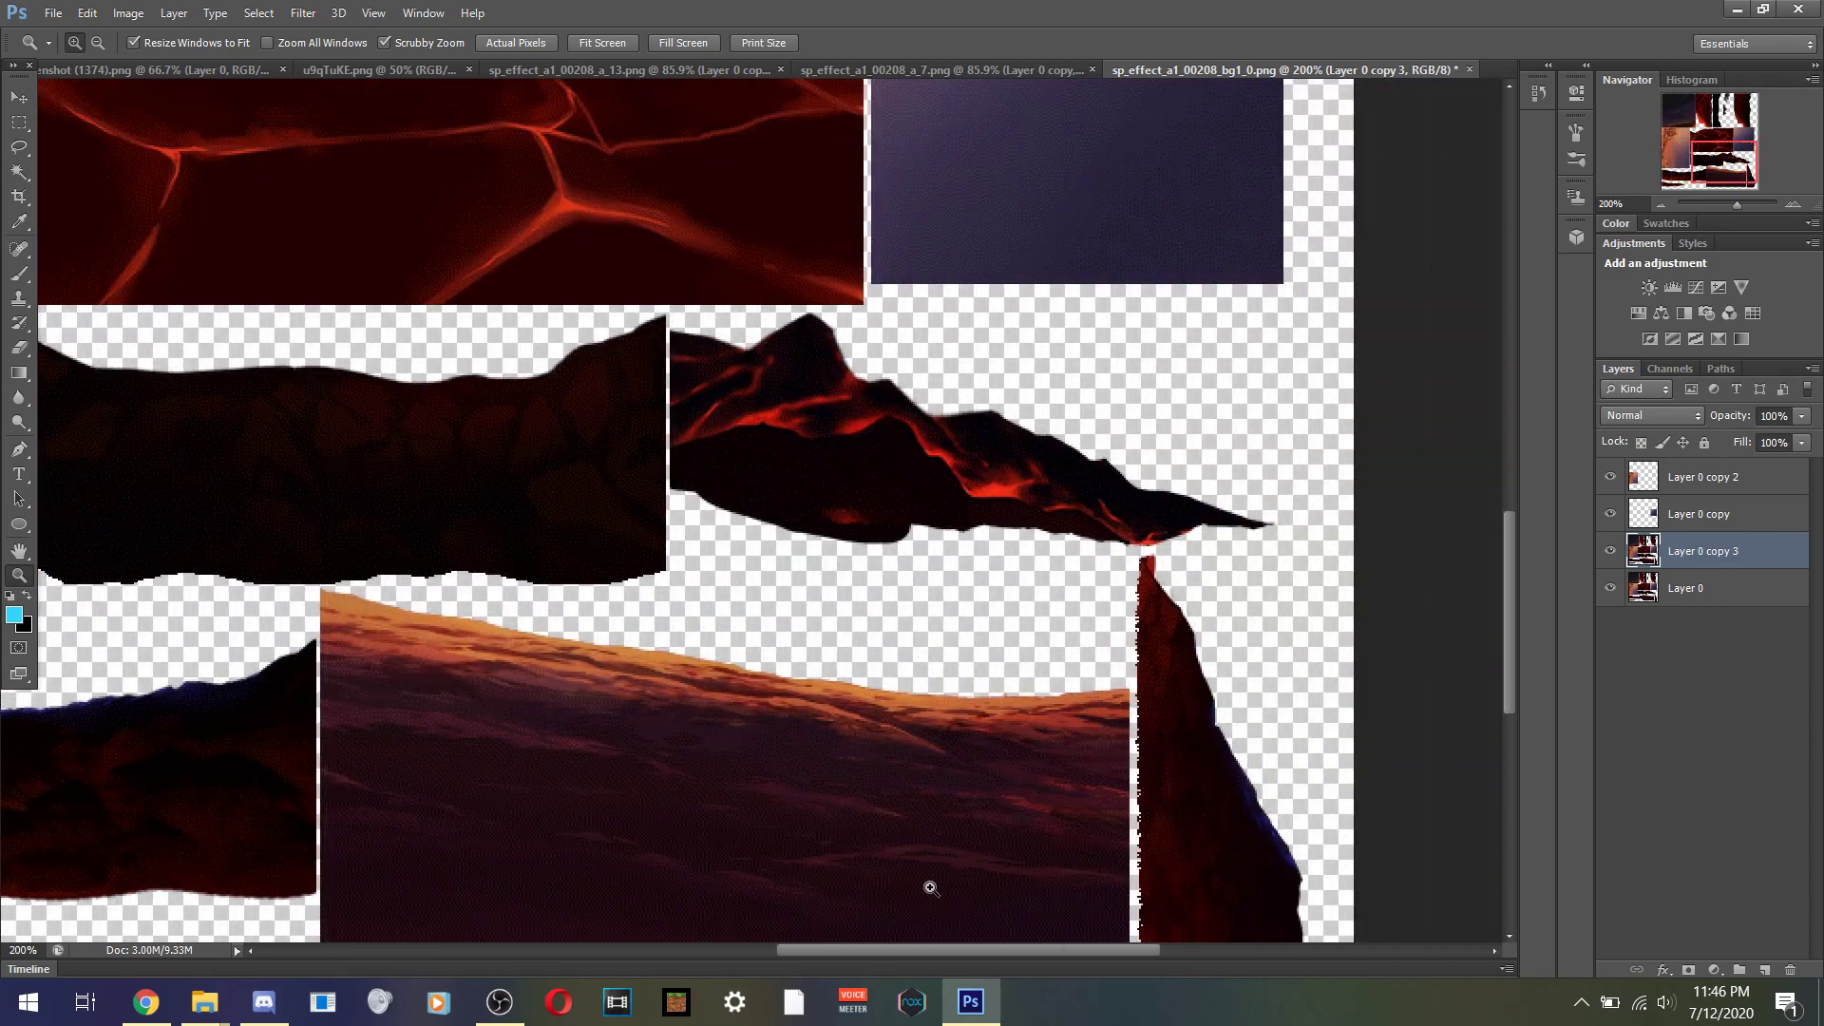
scroll(855, 725, down, 2)
scroll(854, 725, down, 1)
click(17, 108)
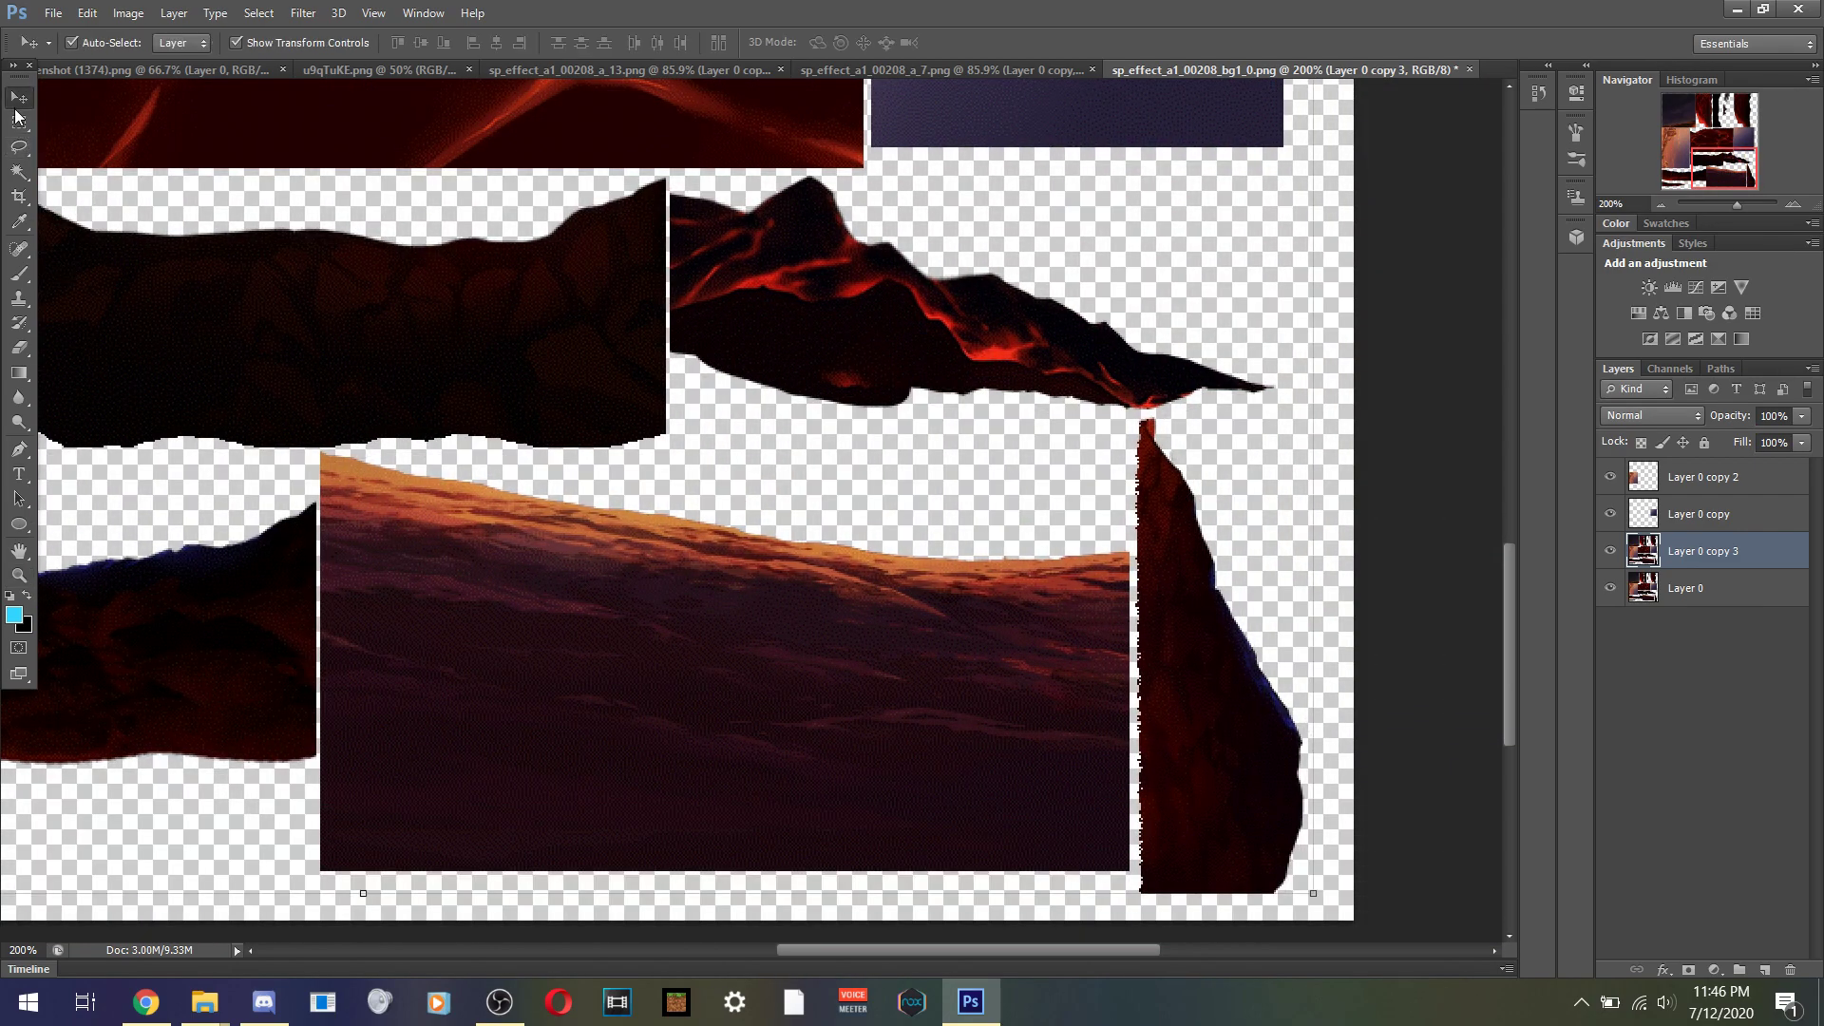
click(17, 124)
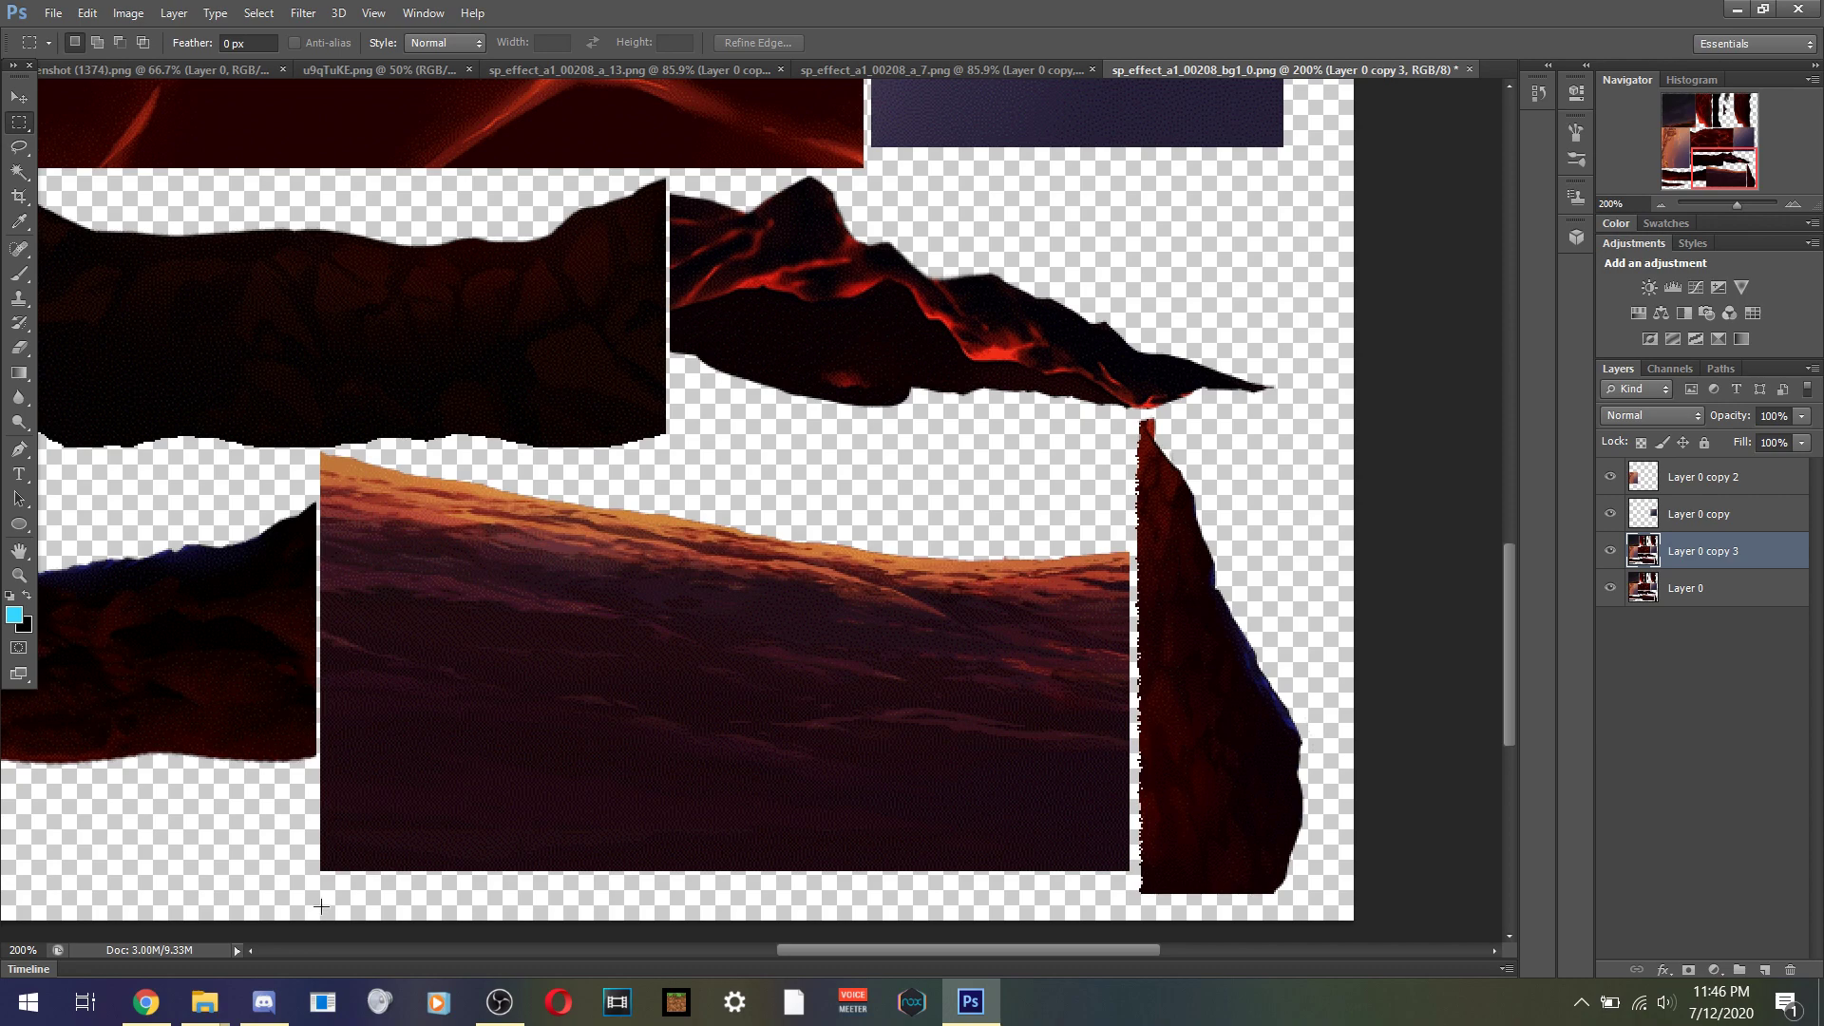
drag(317, 875, 1117, 448)
click(1117, 450)
click(432, 71)
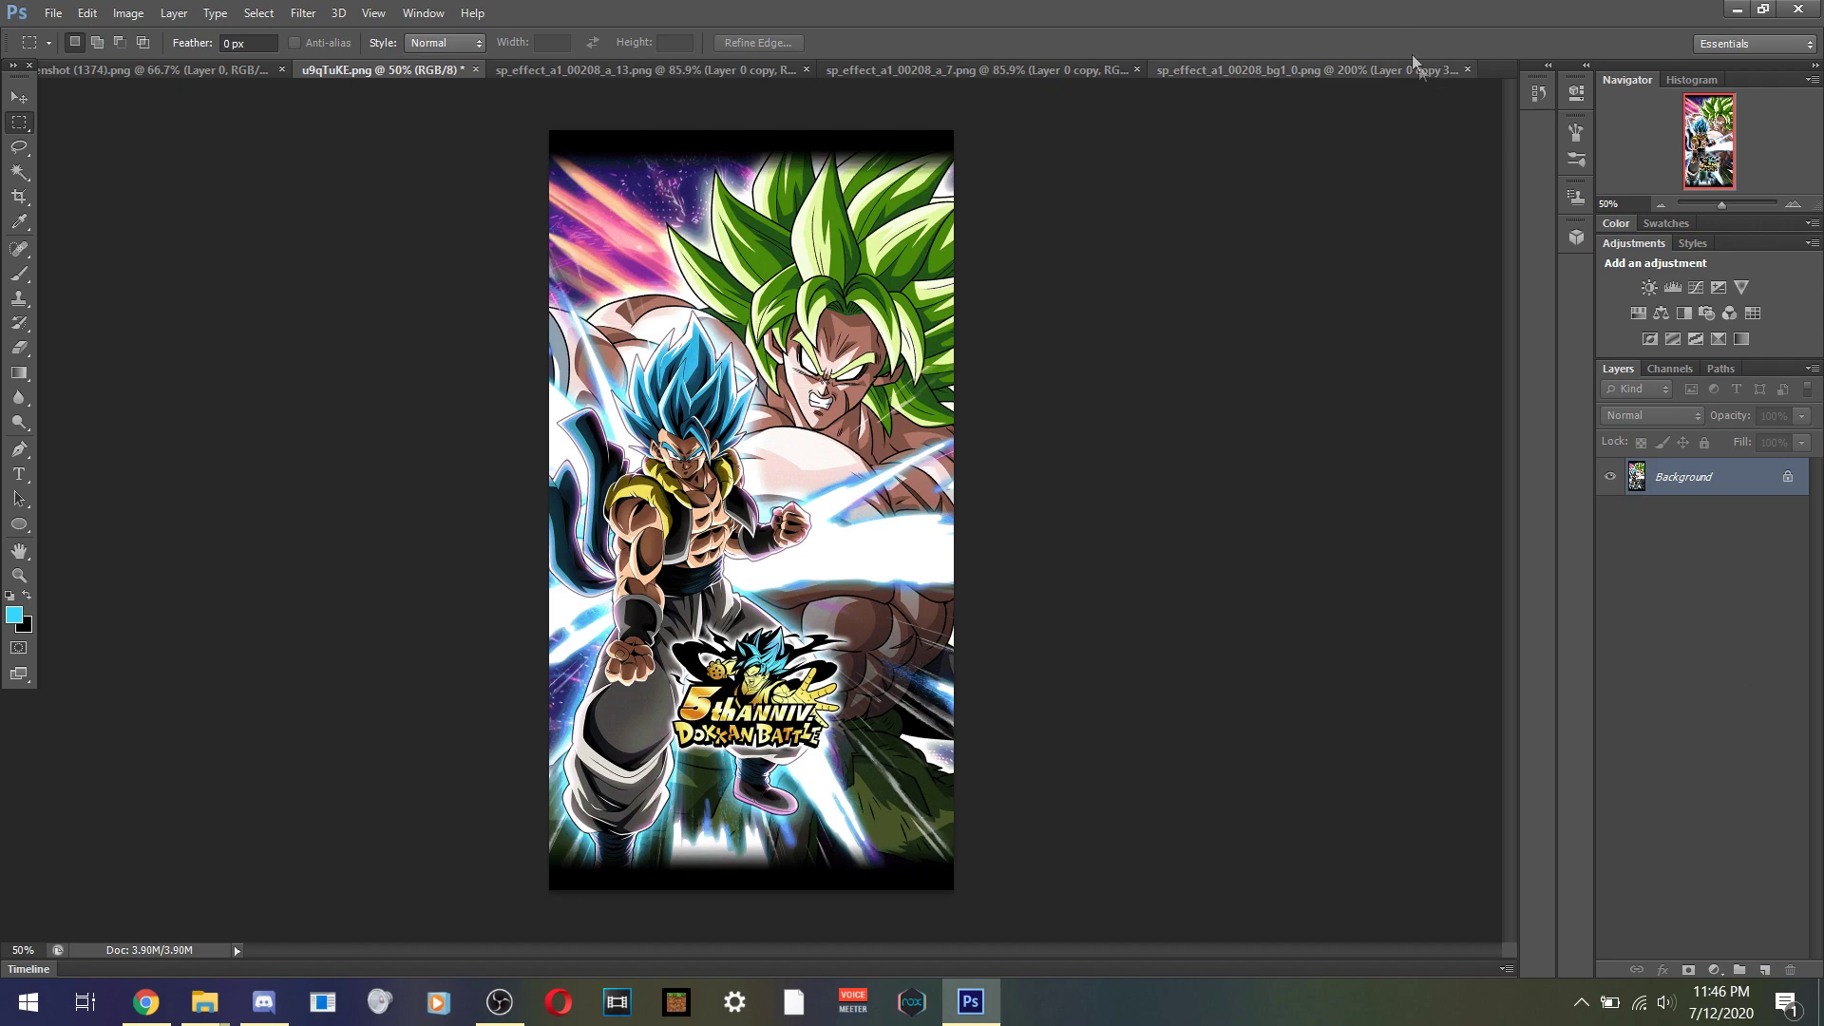
click(1336, 71)
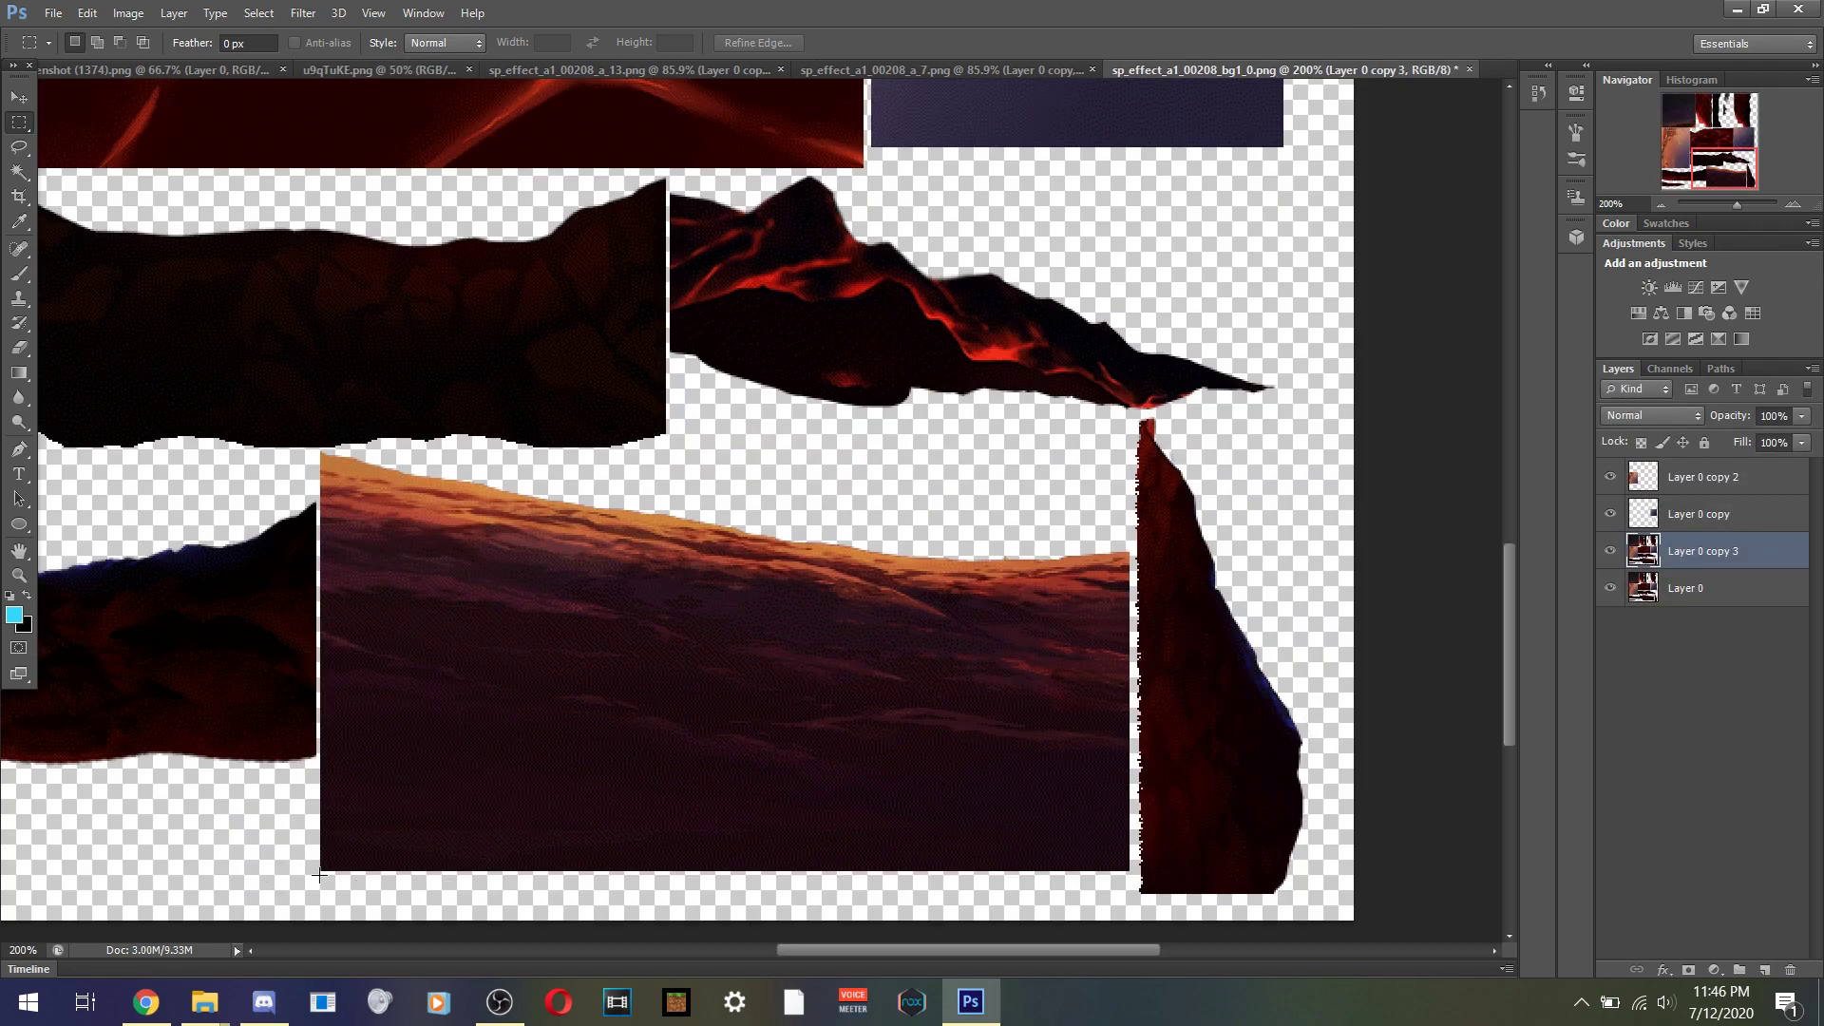
drag(316, 871, 1120, 448)
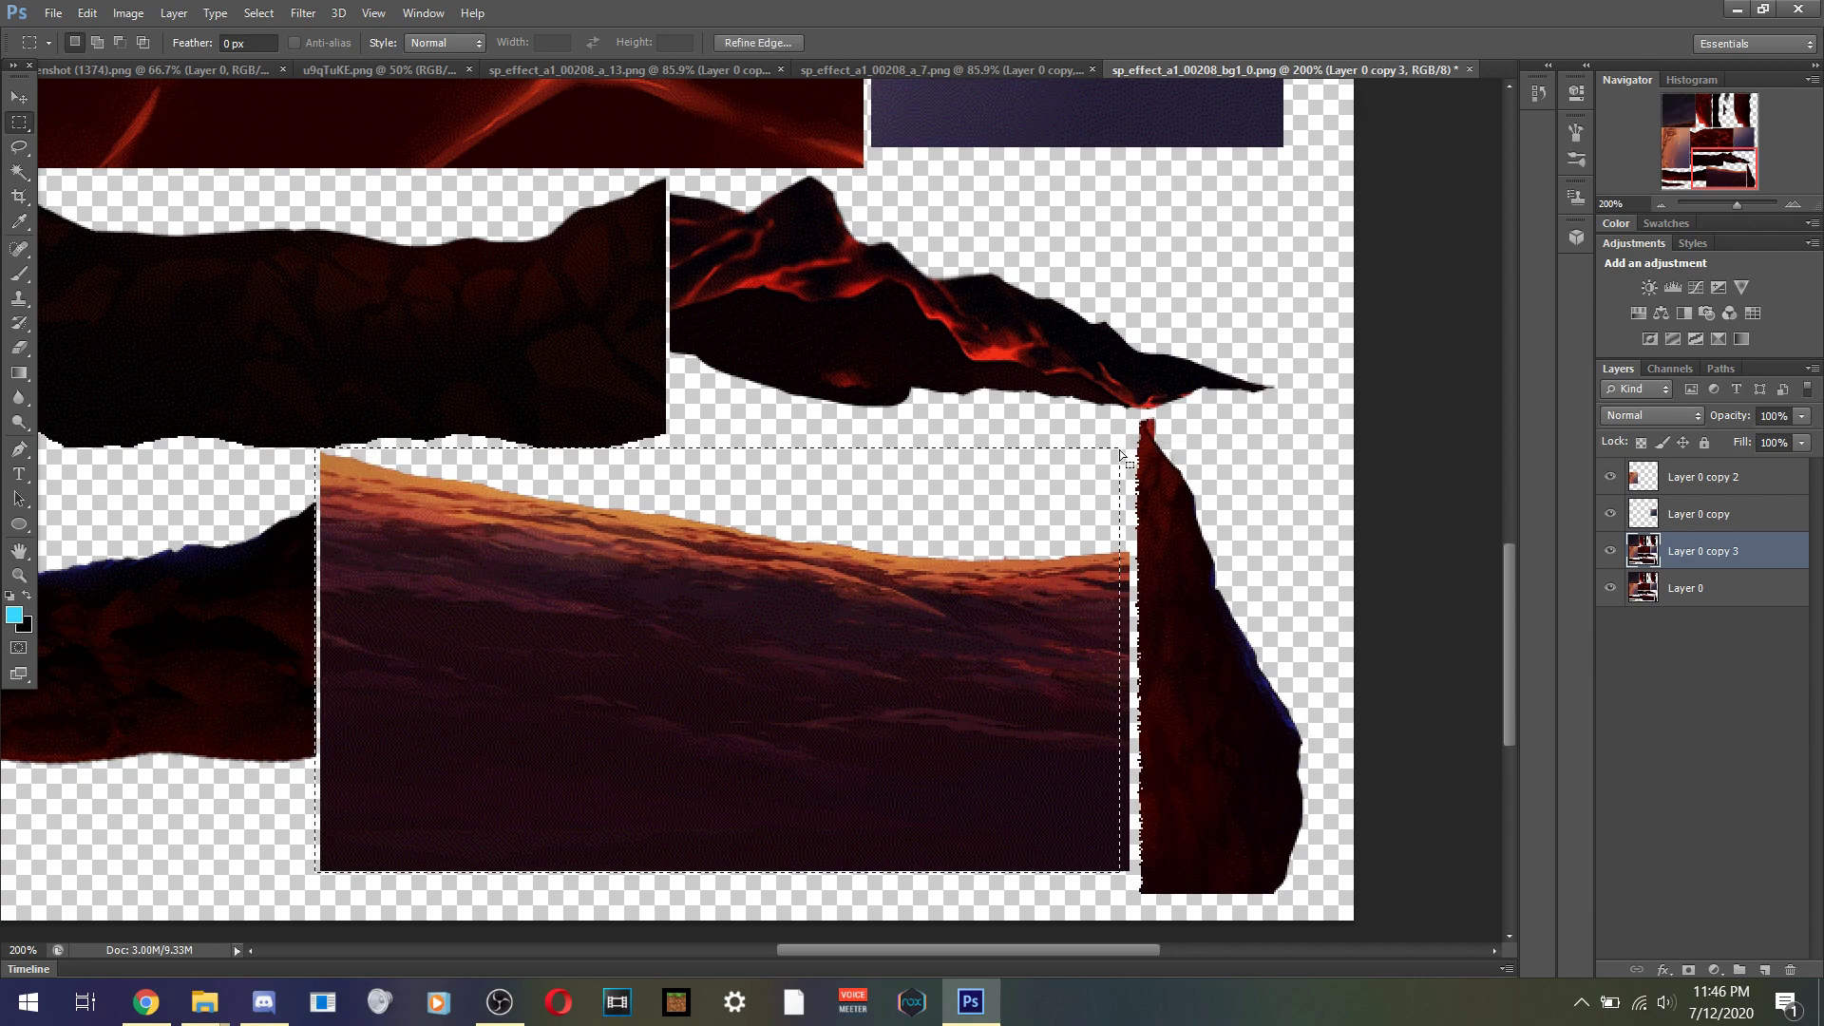
key(ctrl+Right)
key(ctrl+Right)
key(ctrl+d)
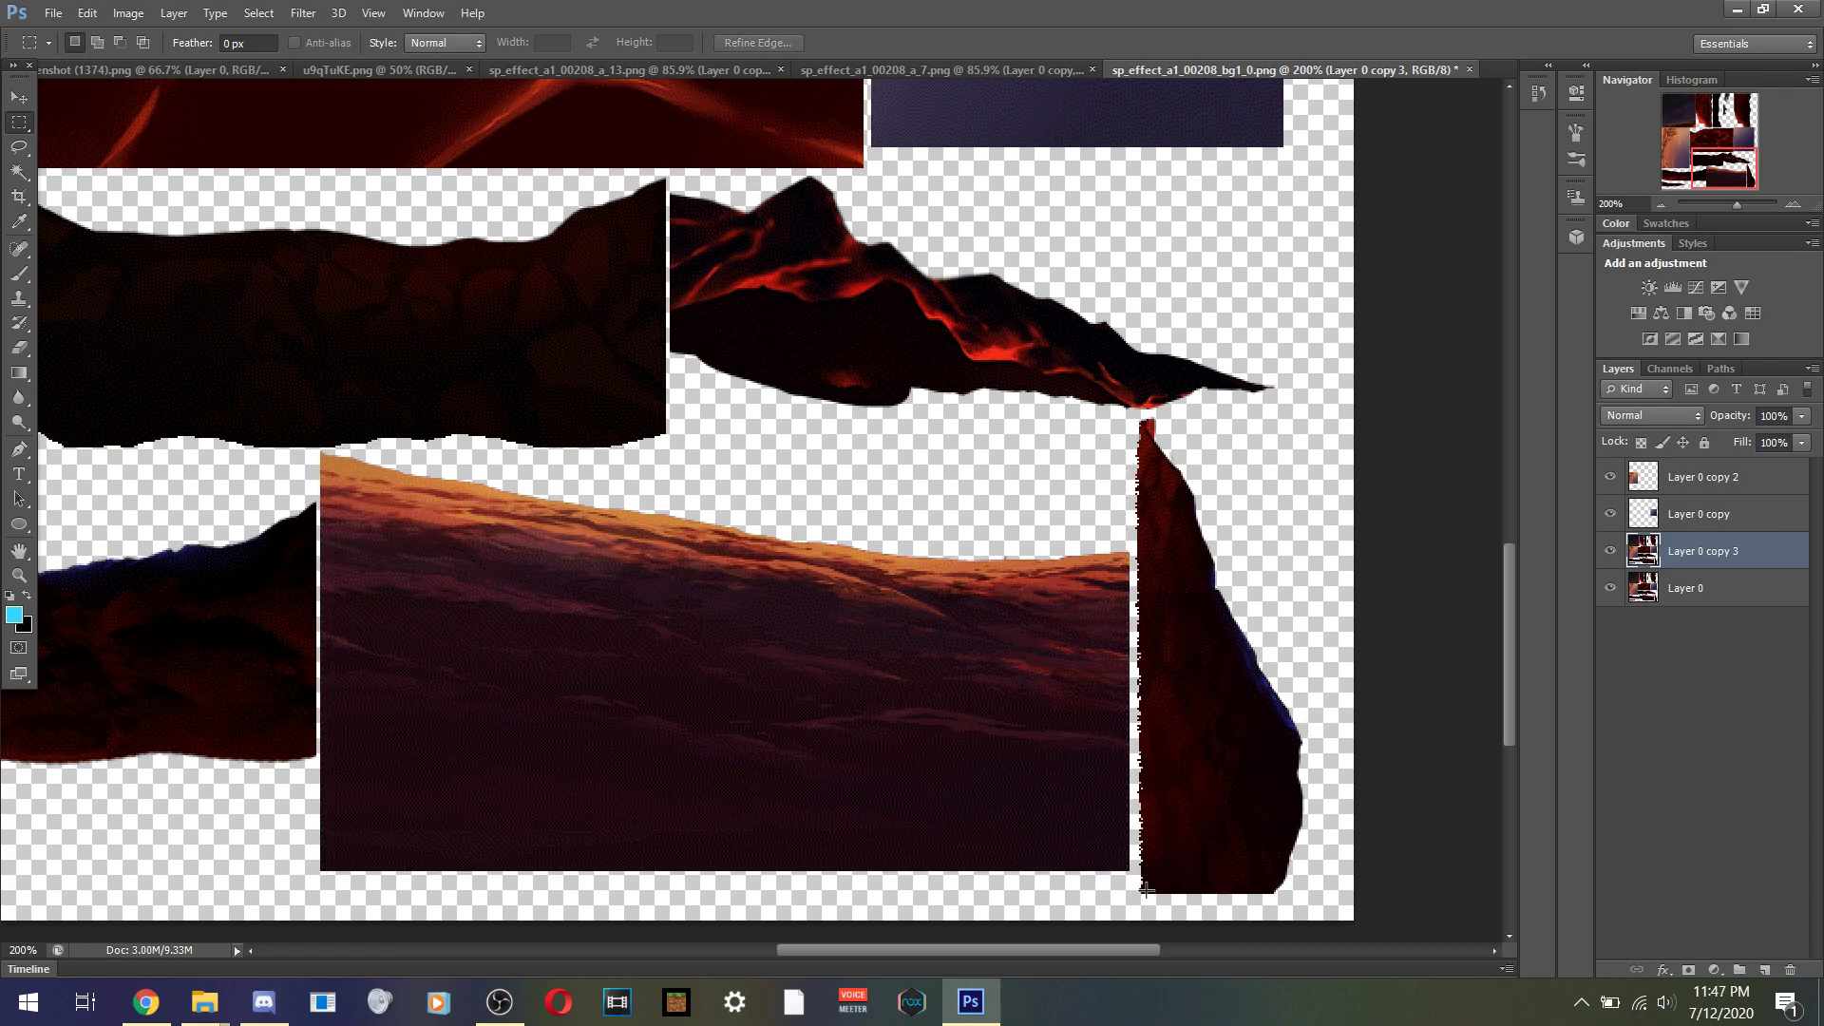
- Select the whole orange-edged ground piece with a rectangular marquee and invert the selection
drag(1132, 872, 482, 468)
drag(318, 463, 319, 447)
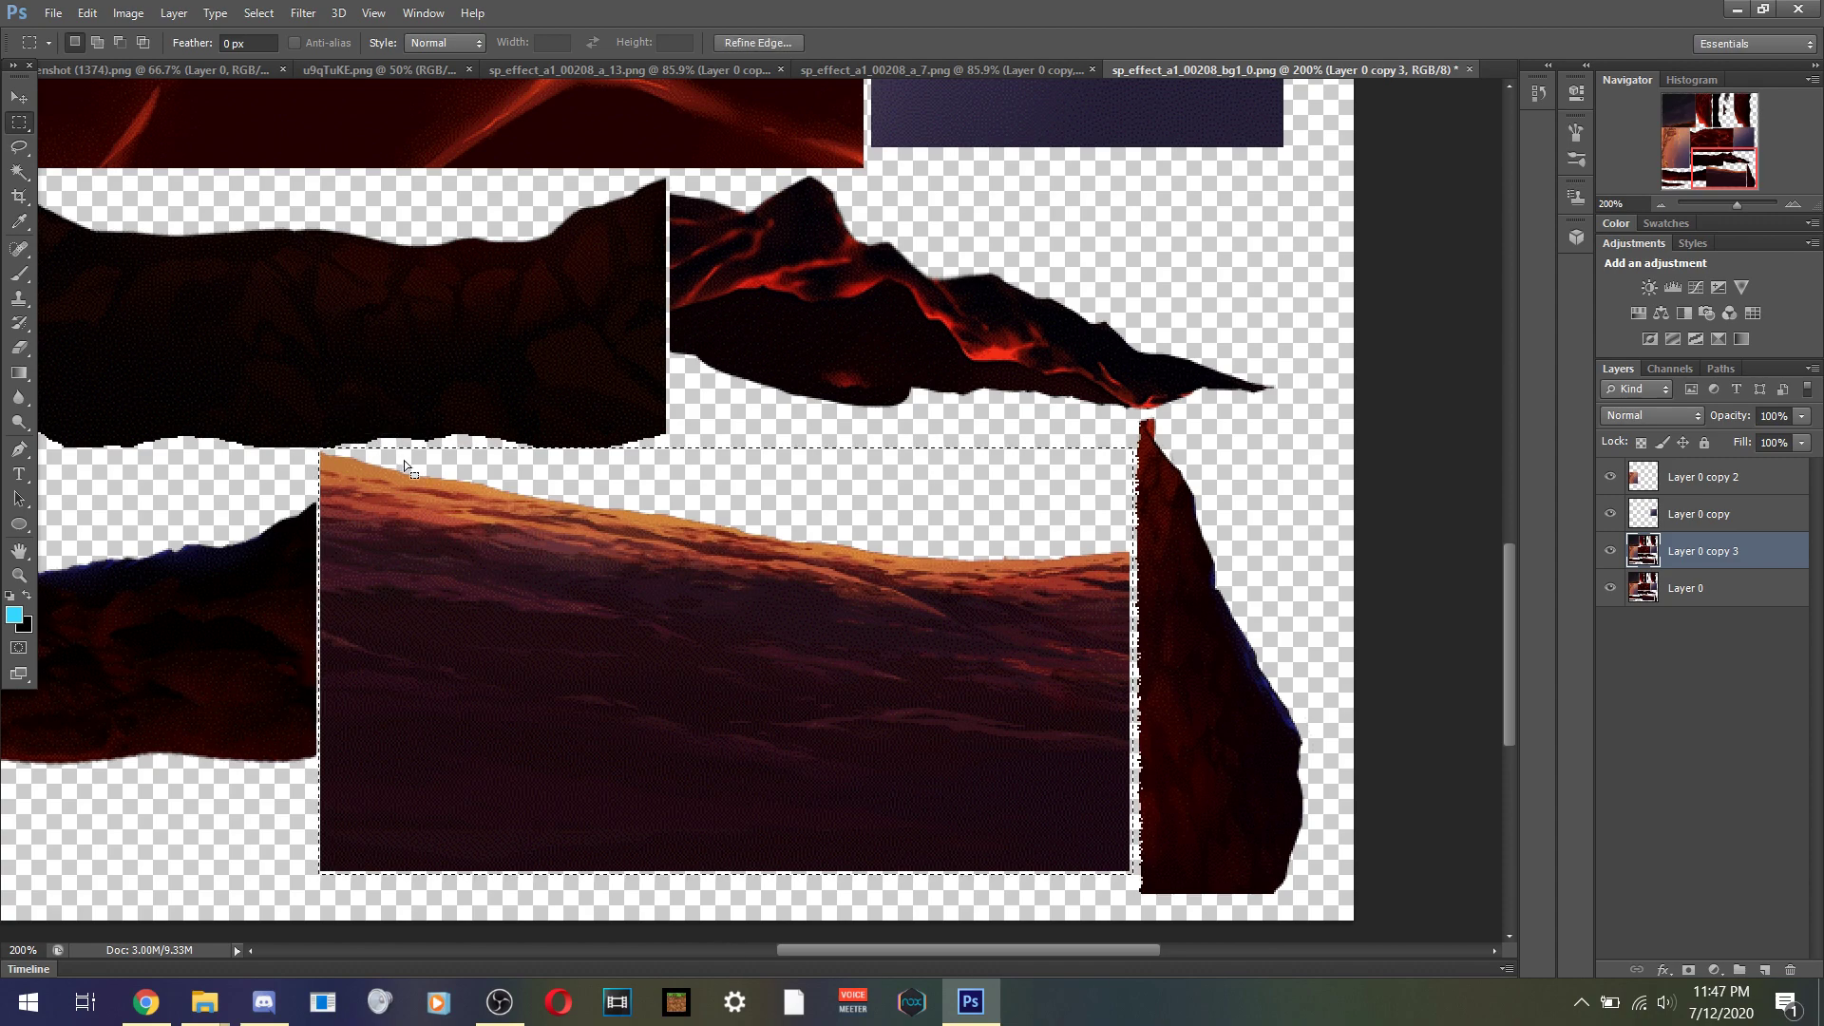
right_click(475, 649)
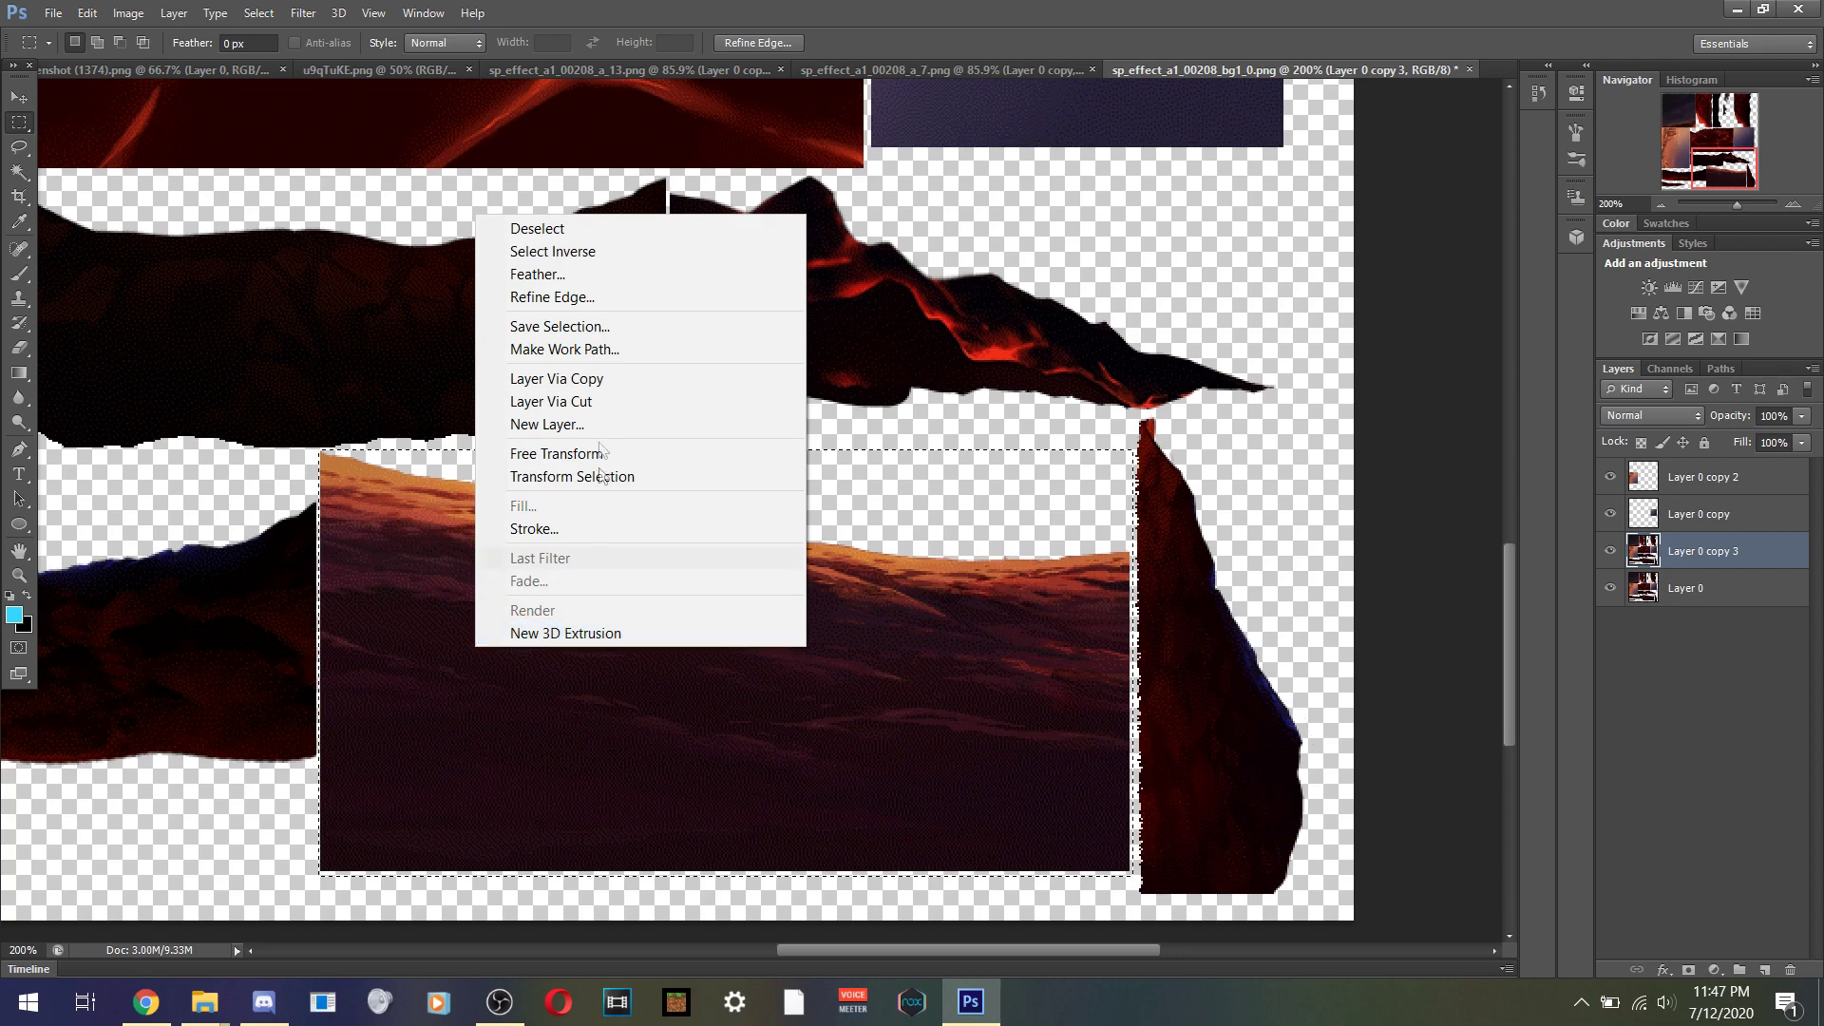
click(589, 251)
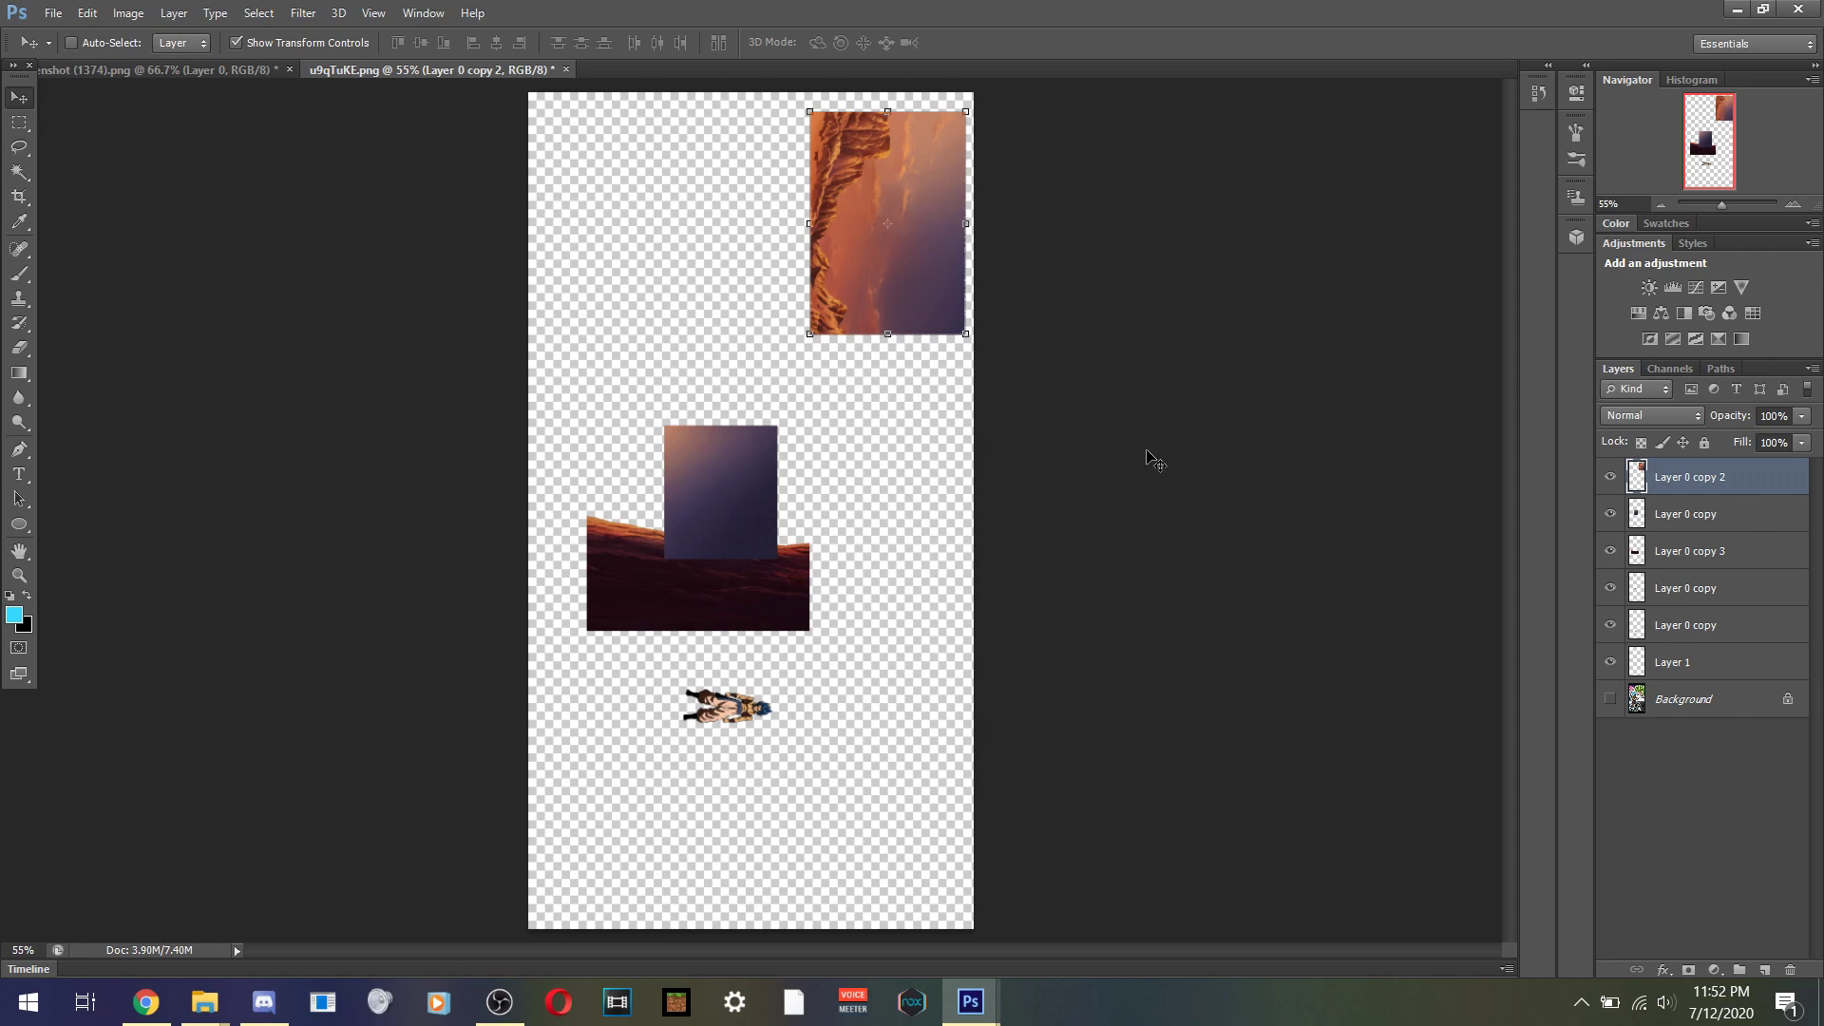
- Rotate the canyon sky layer in u9qTuKE.png 90° counterclockwise and move it below the character sprite near the canvas's lower edge
click(130, 12)
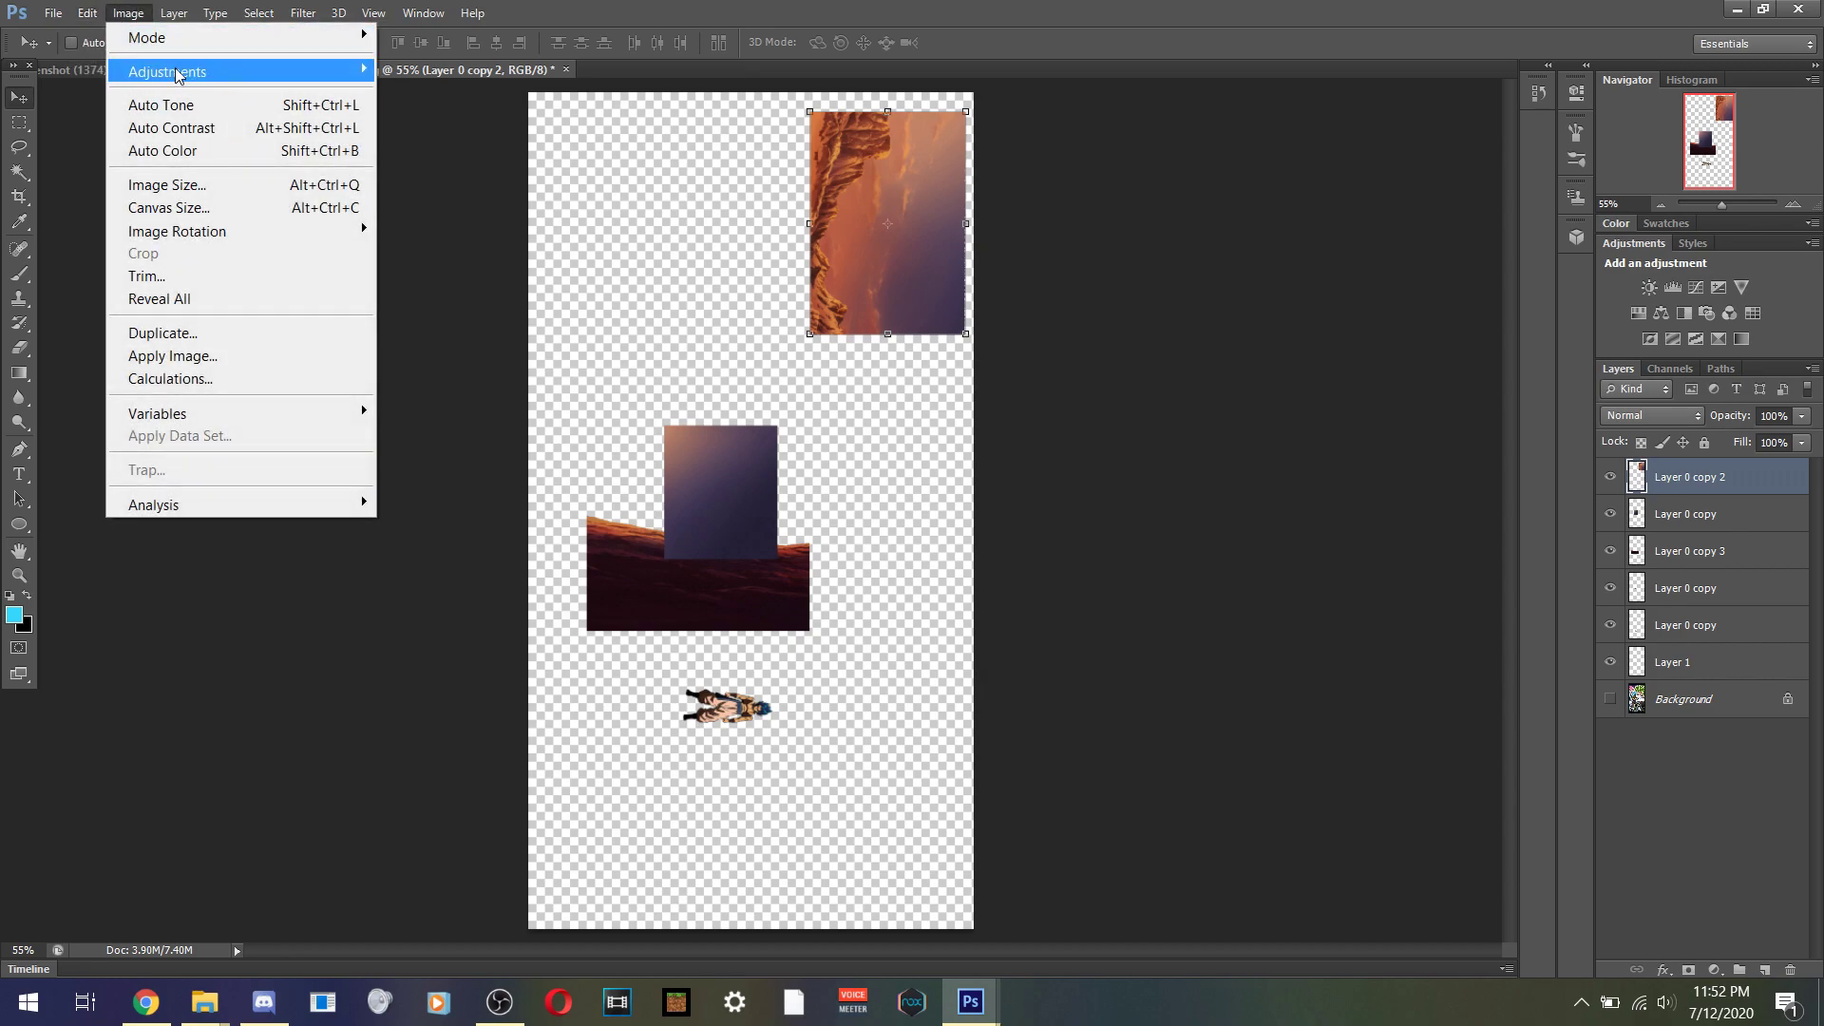
mouse_move(197, 82)
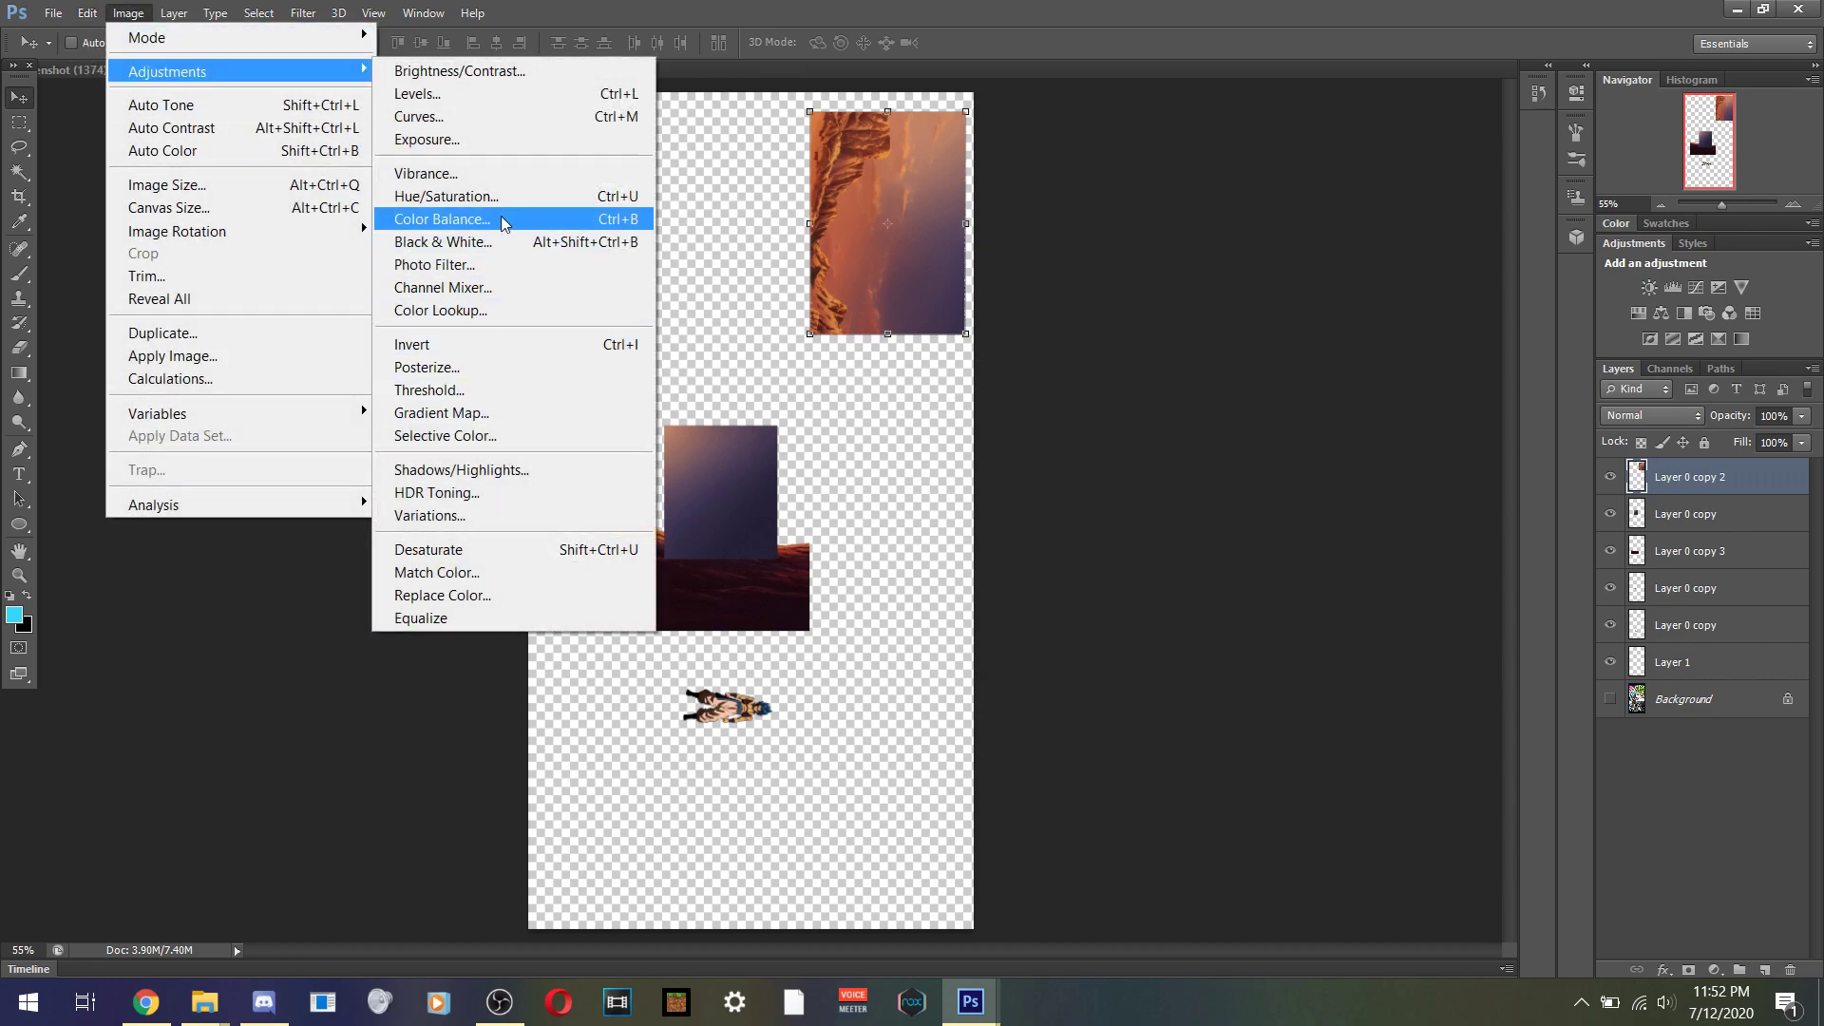
mouse_move(87, 13)
mouse_move(335, 483)
click(483, 709)
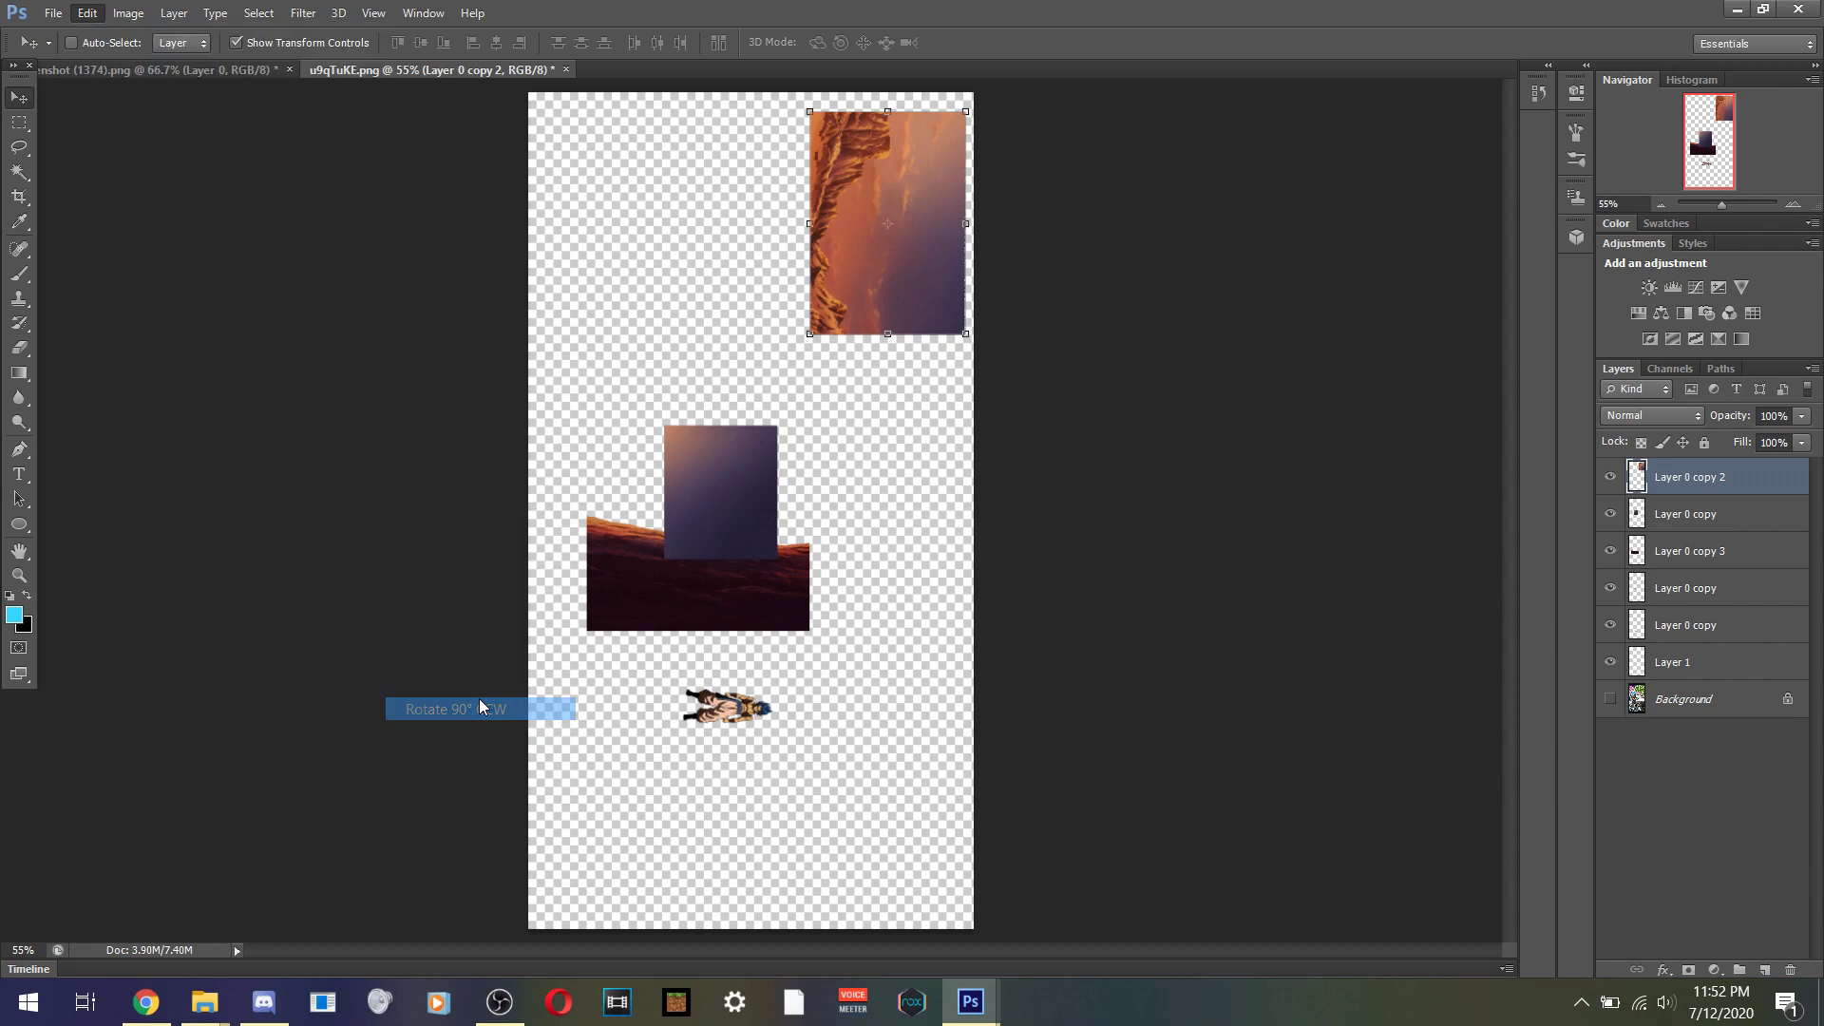
drag(865, 256, 748, 859)
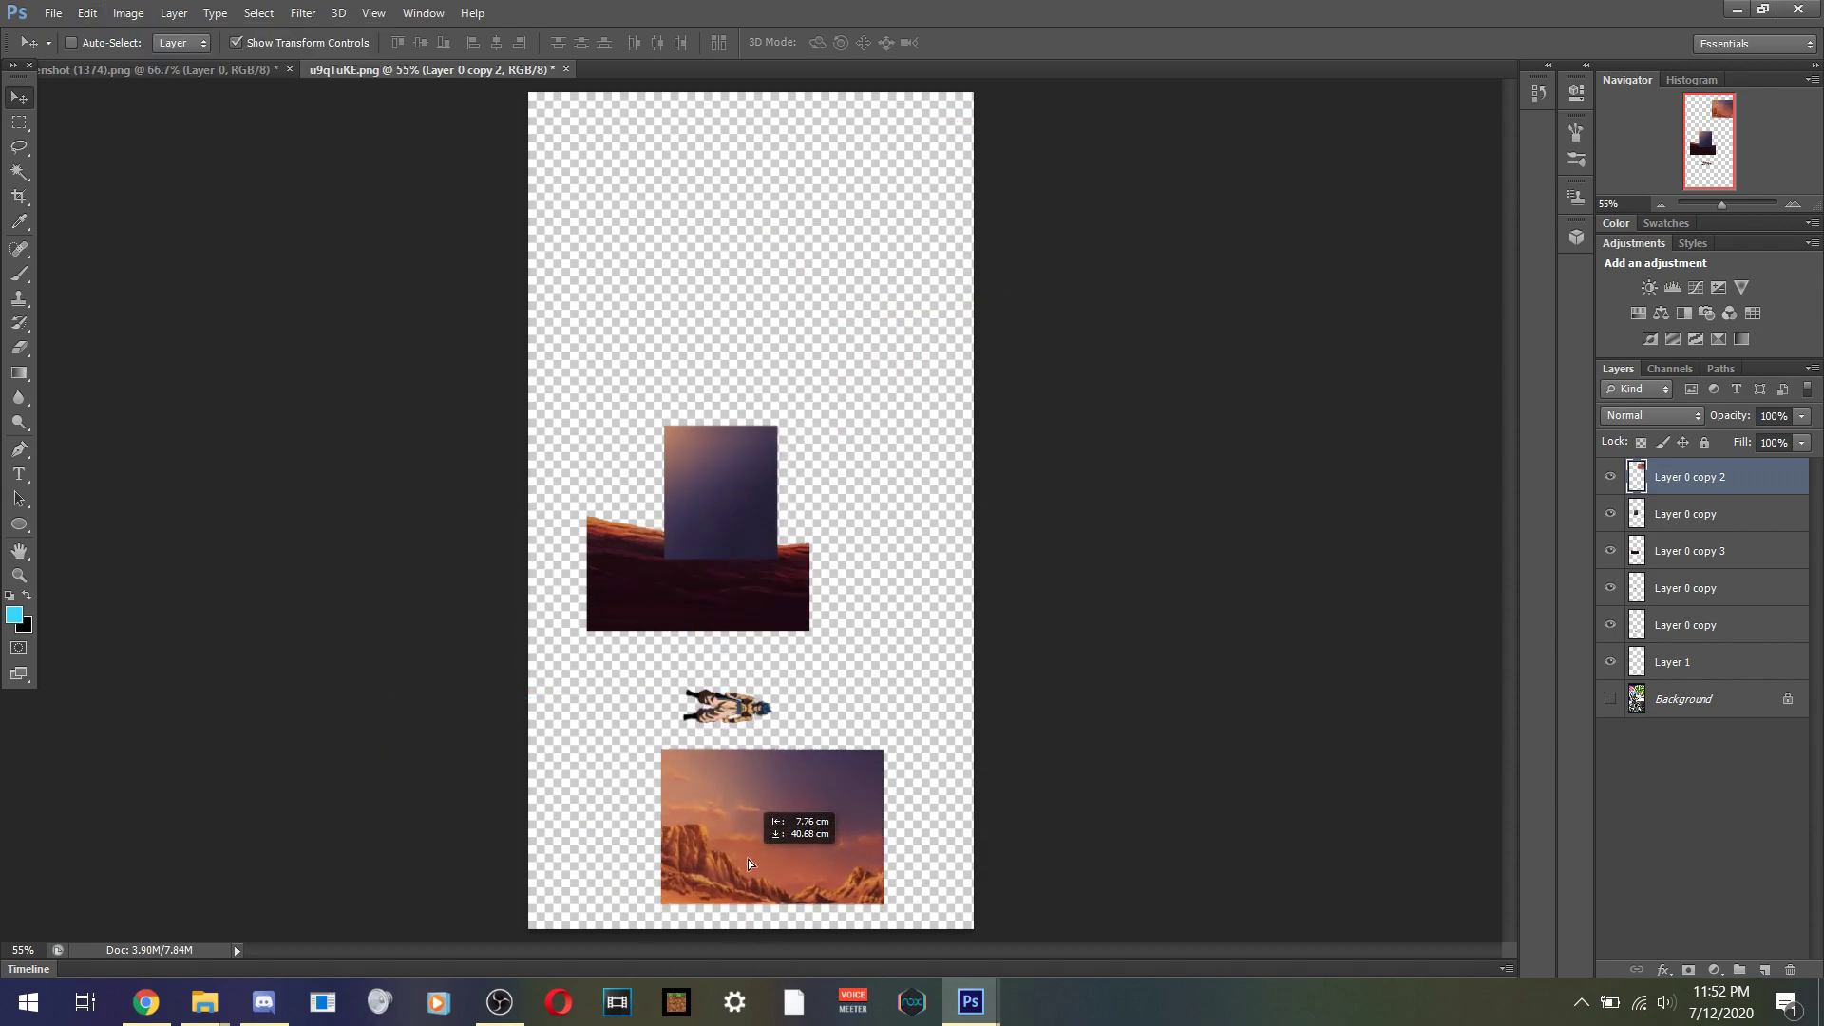
- Compare the placement of the background pieces in u9qTuKE.png with the scene in Screenshot (1374).png
click(215, 72)
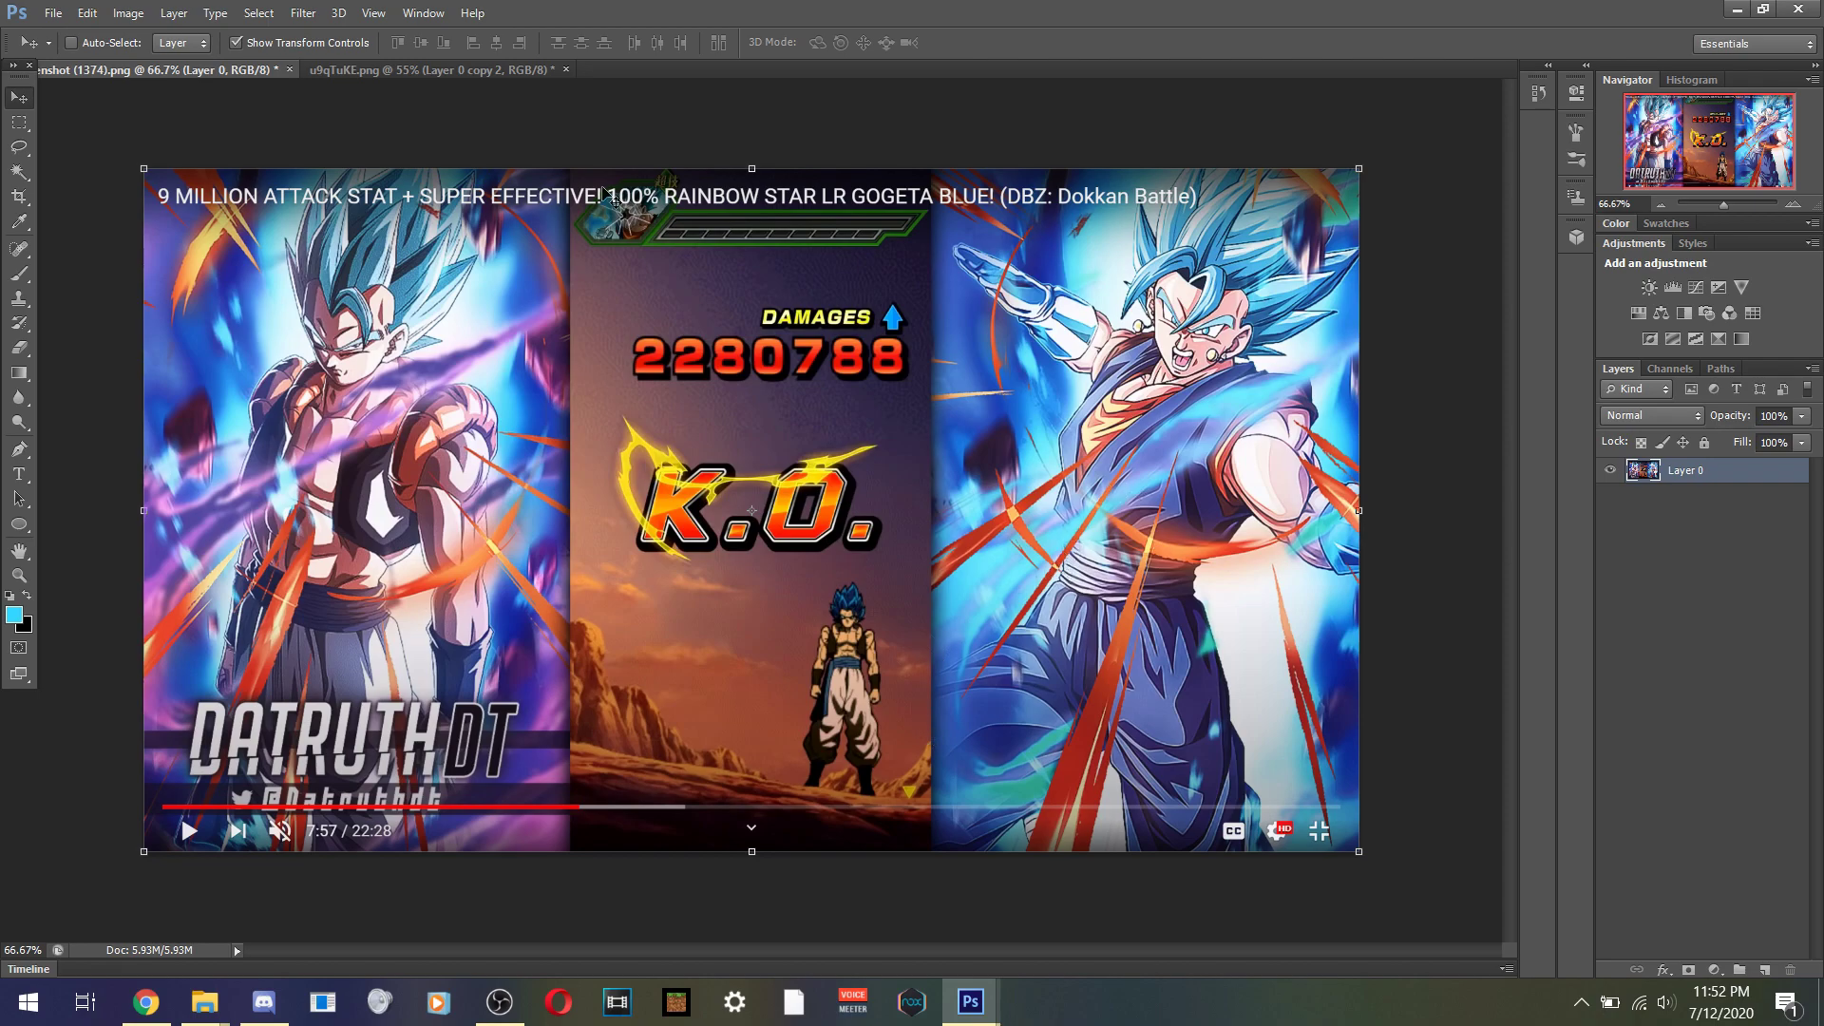
key(ctrl+Tab)
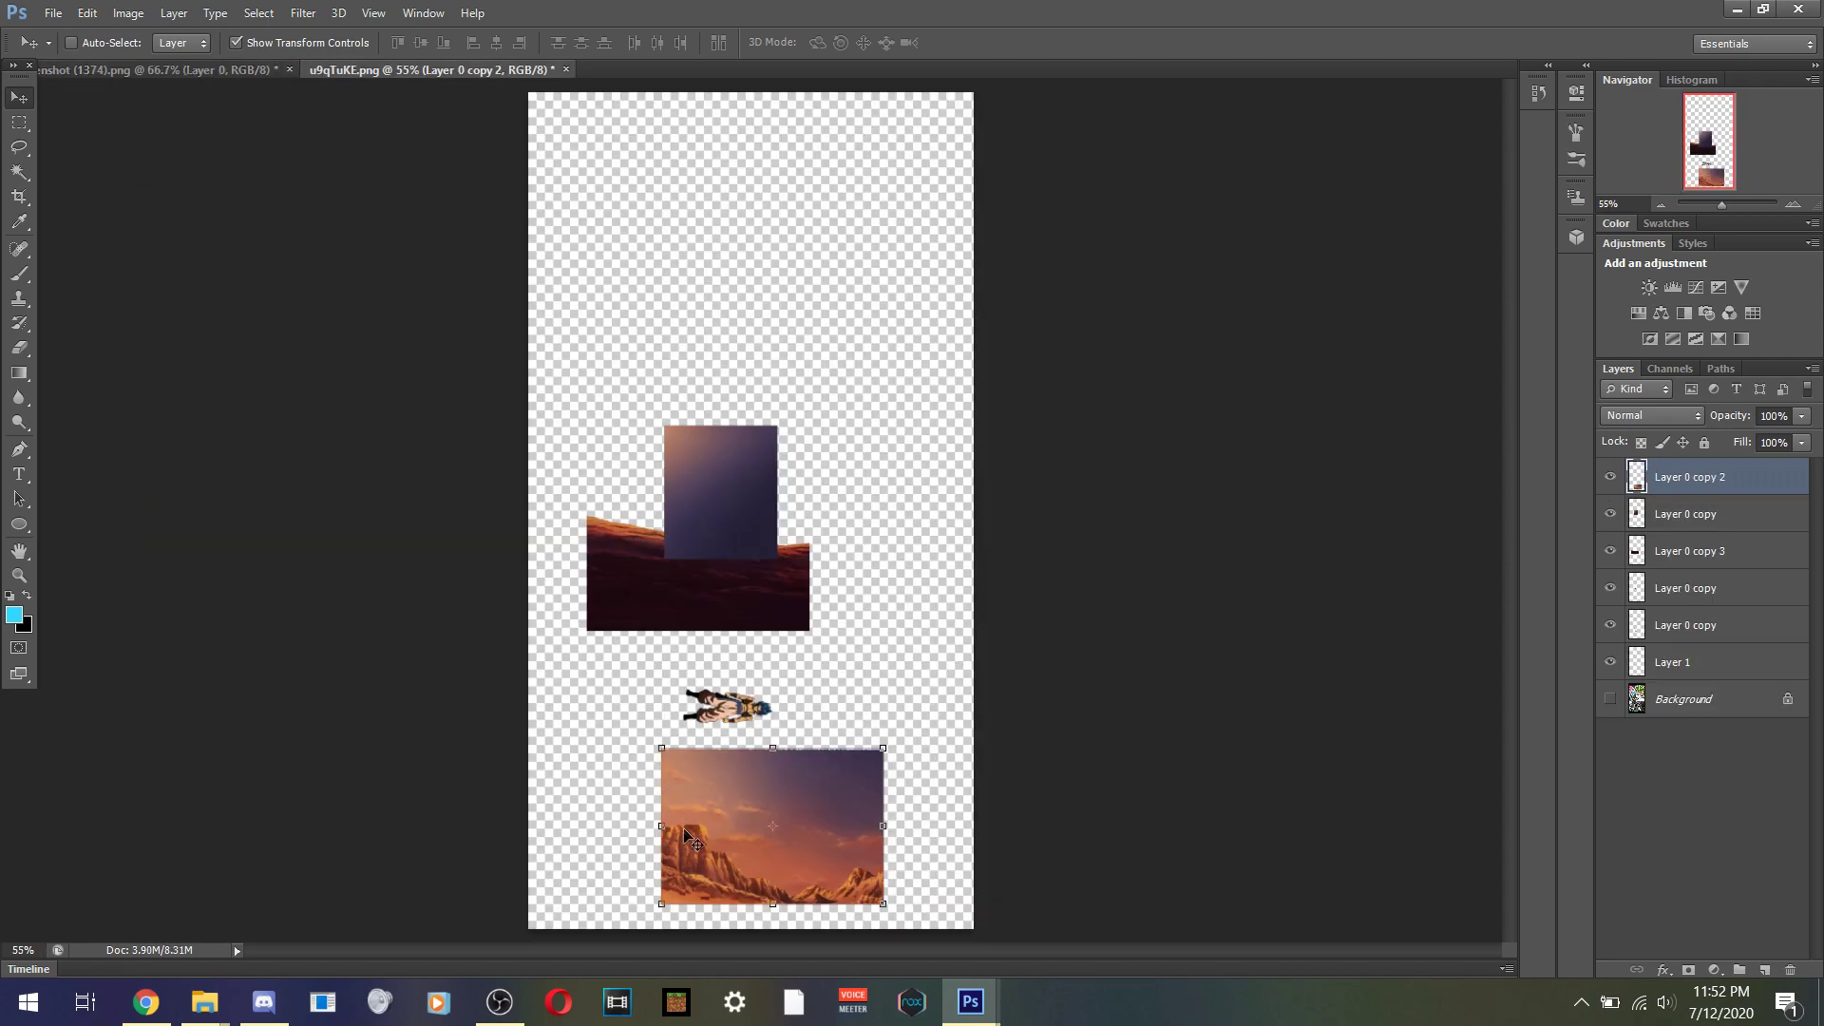
click(219, 68)
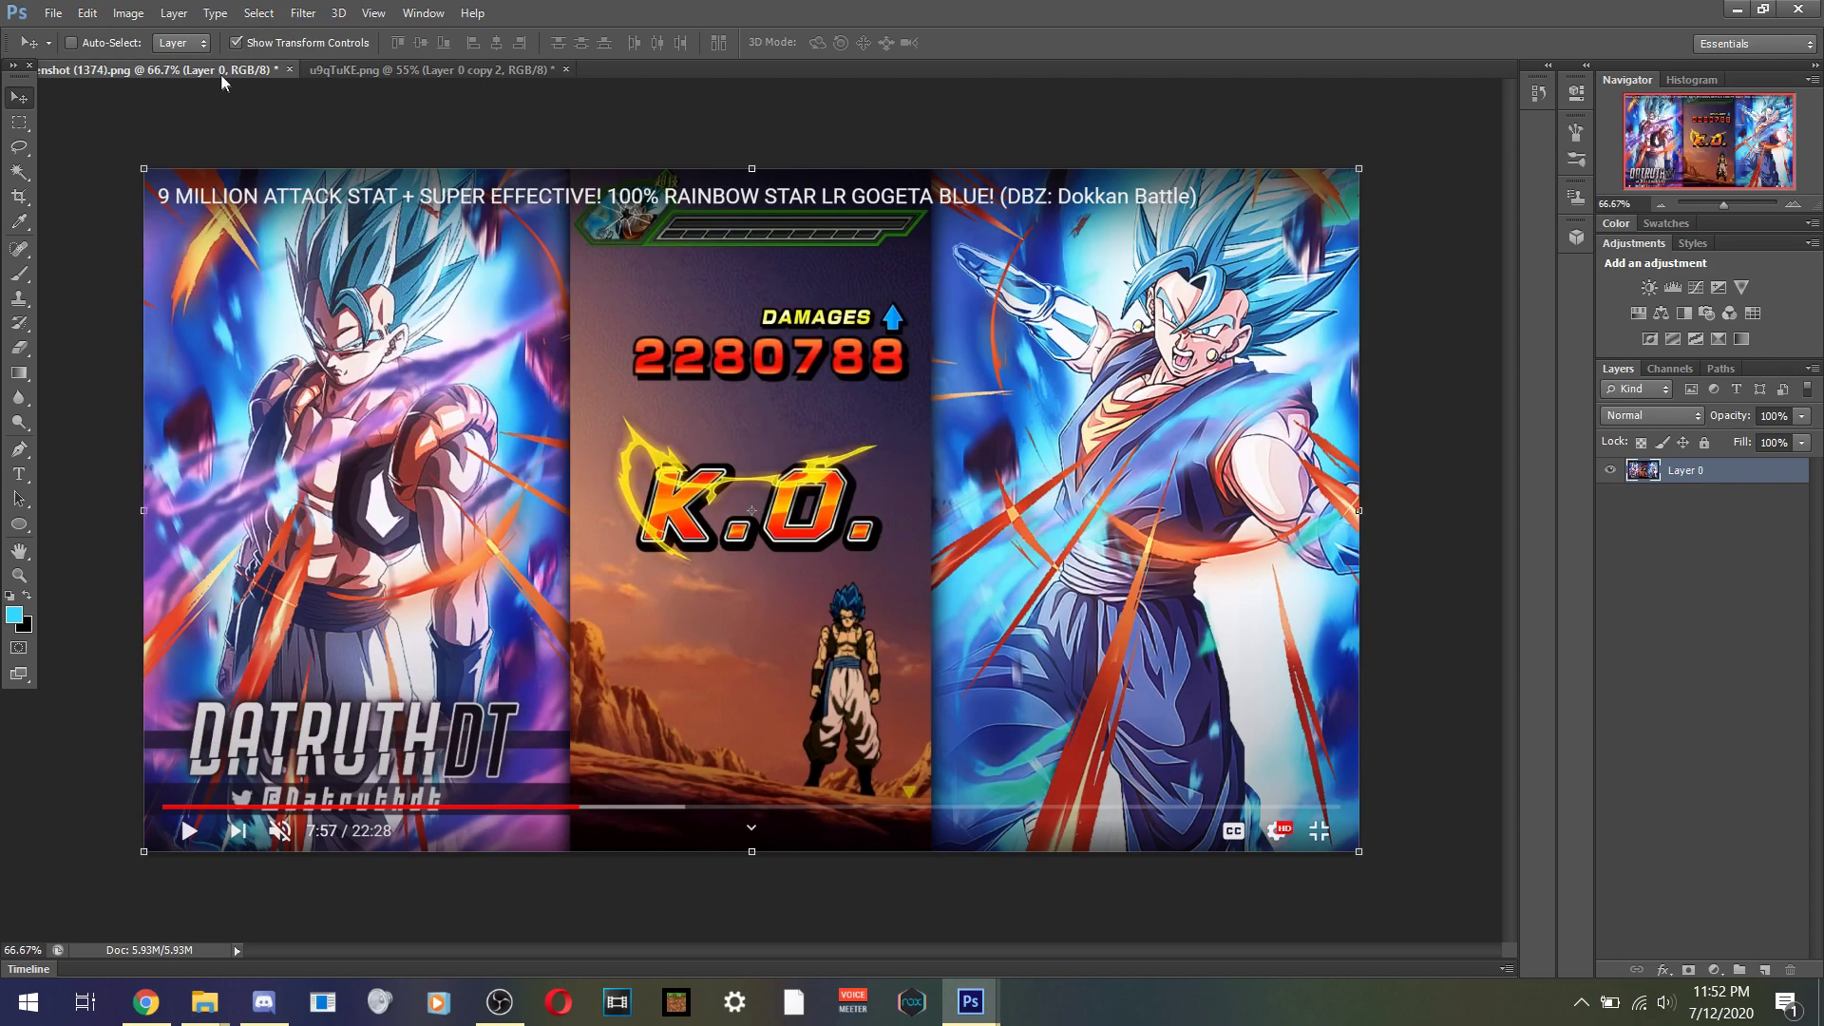
click(435, 72)
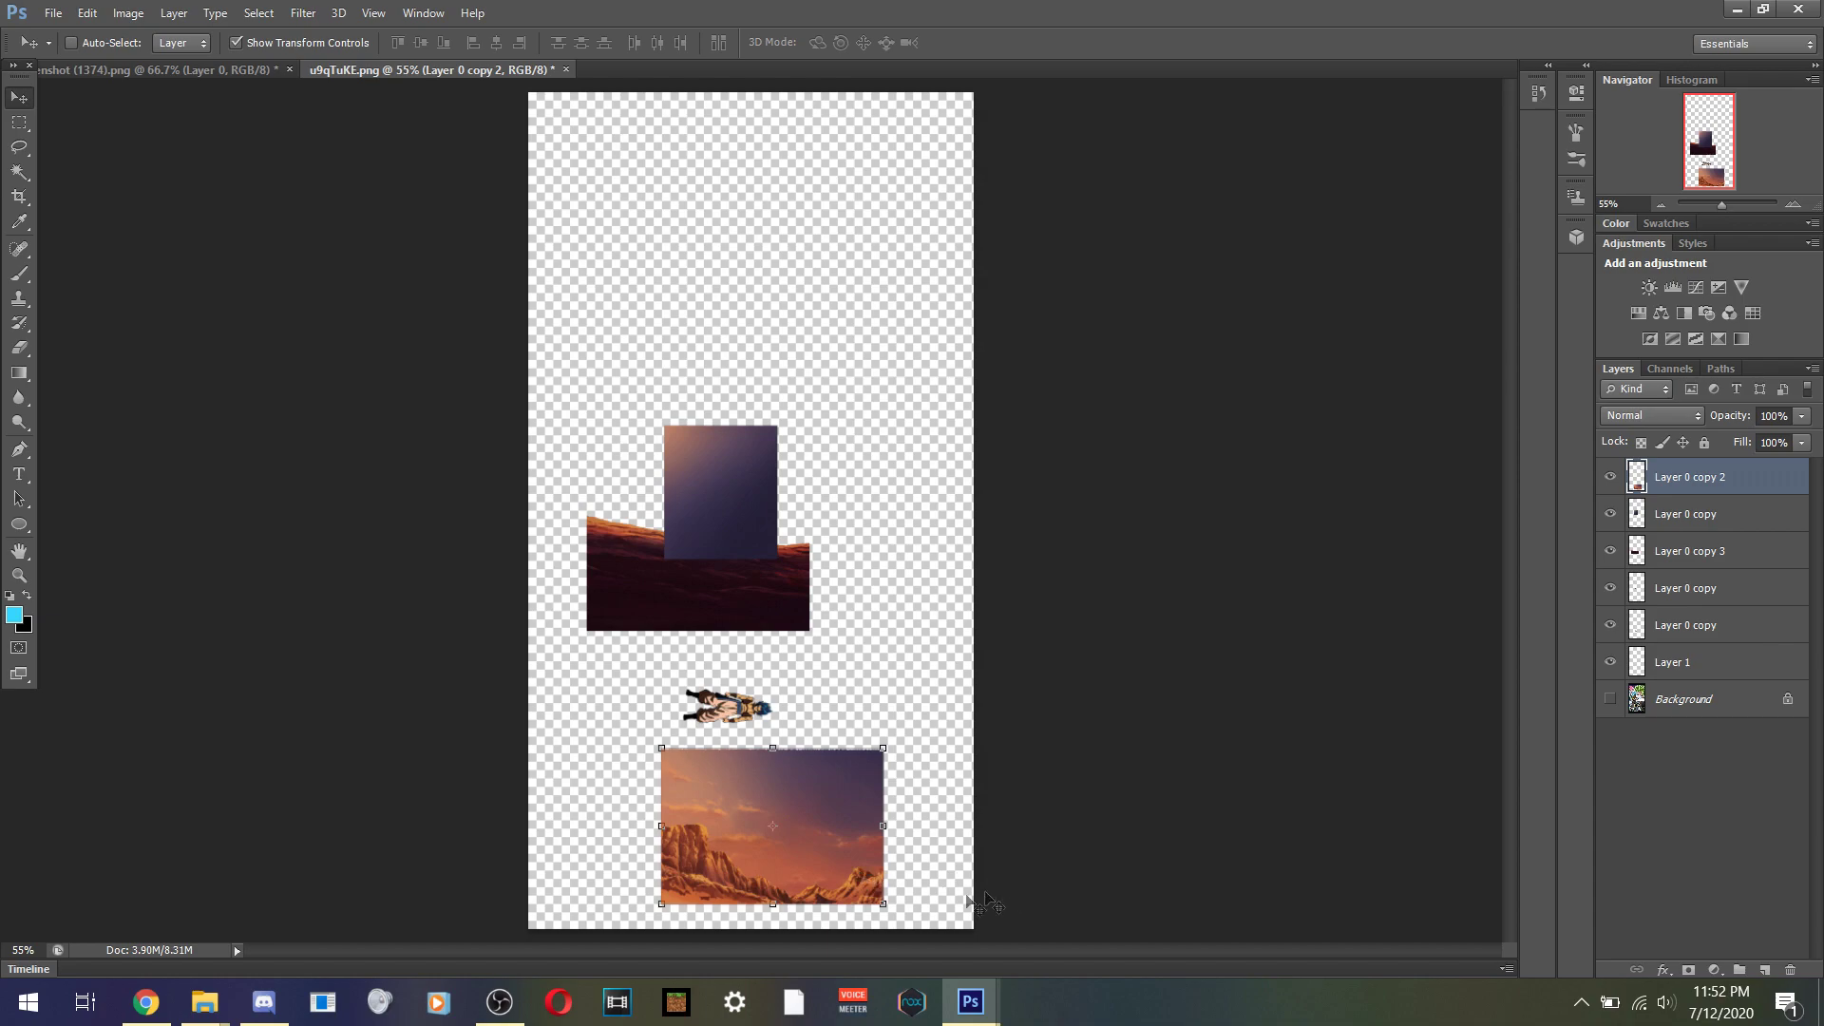
click(224, 72)
click(367, 72)
- Rotate the small purple sky piece 90° counterclockwise and move it to the upper part of the canvas
click(728, 497)
click(137, 9)
mouse_move(174, 12)
mouse_move(271, 379)
mouse_move(86, 12)
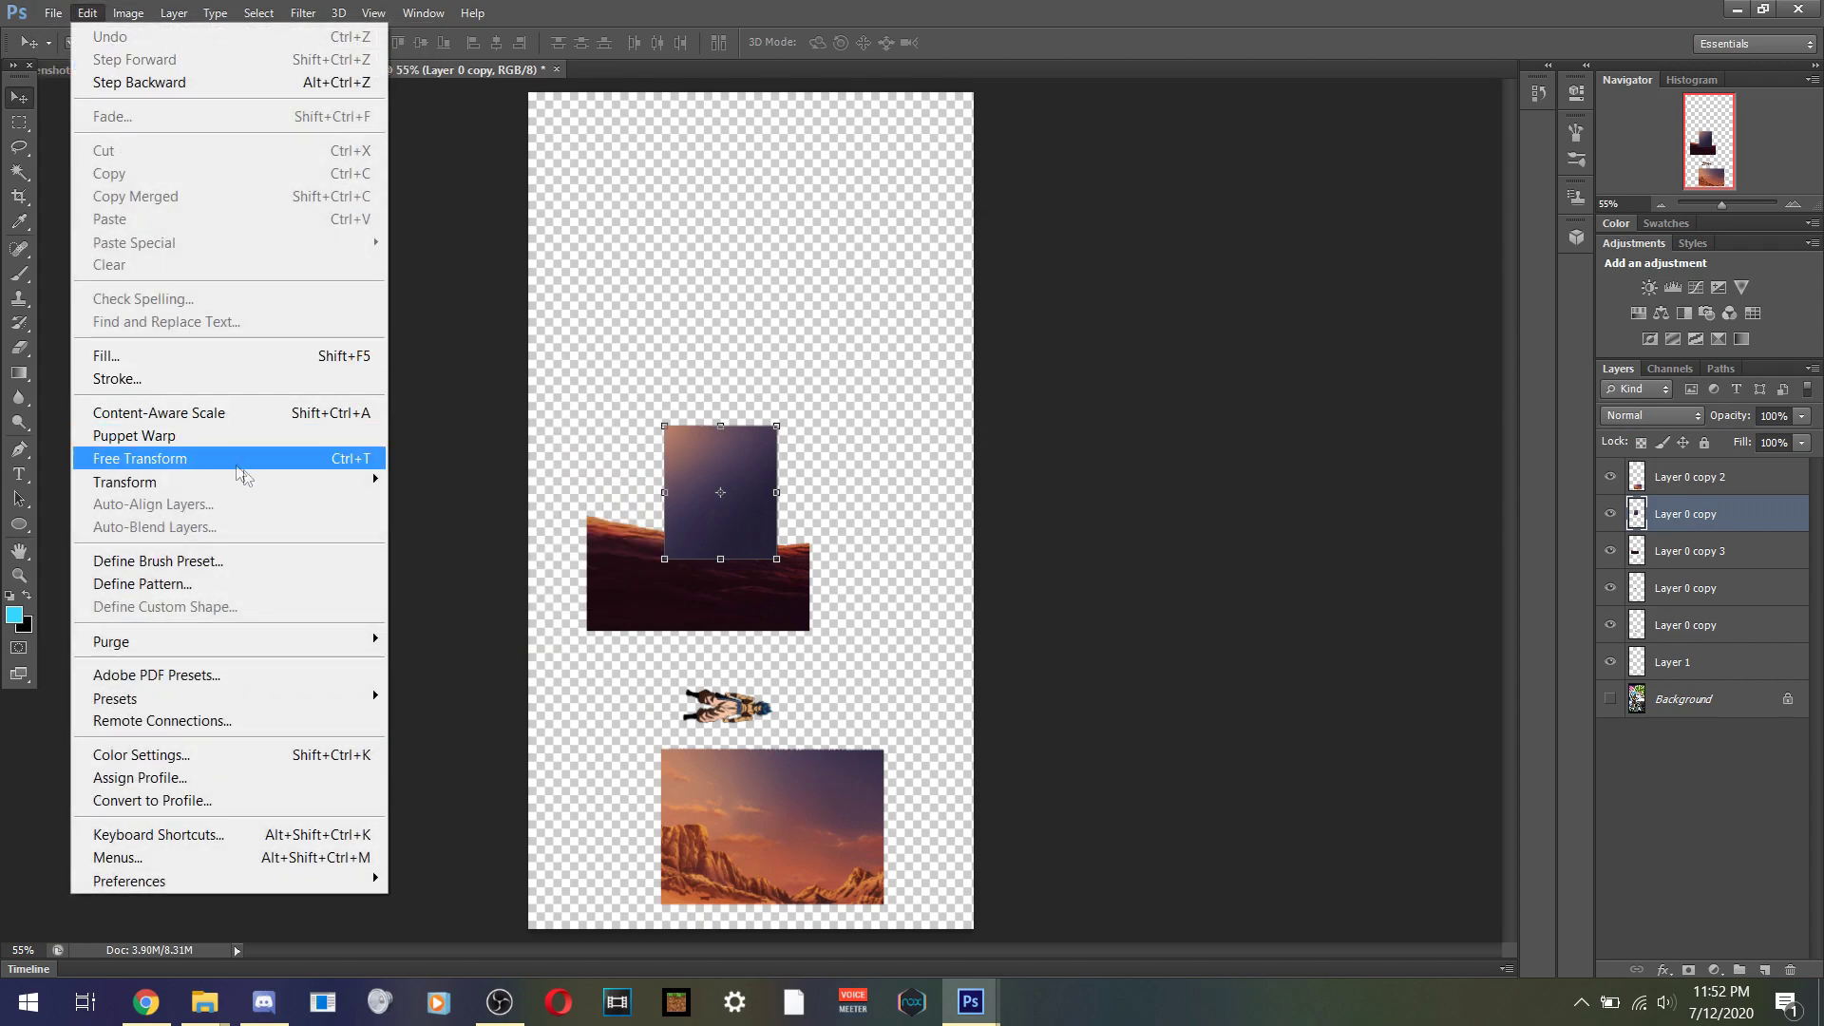
mouse_move(351, 494)
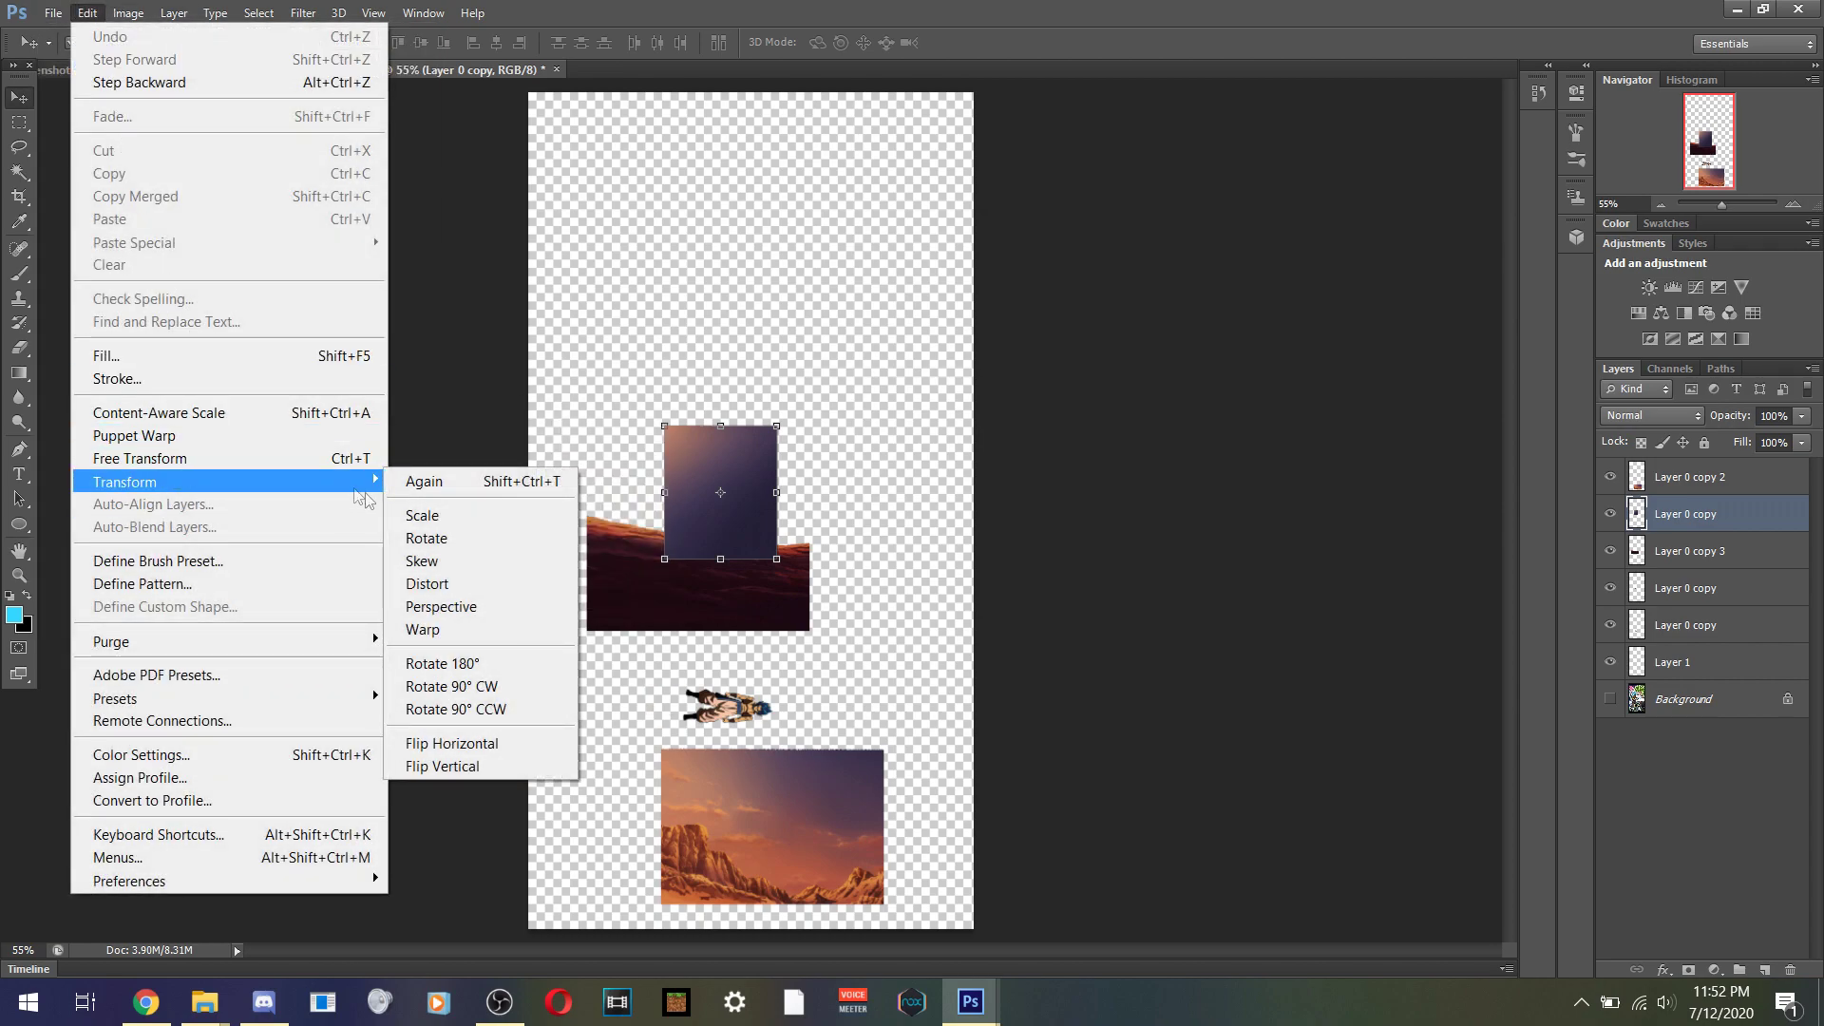
click(476, 709)
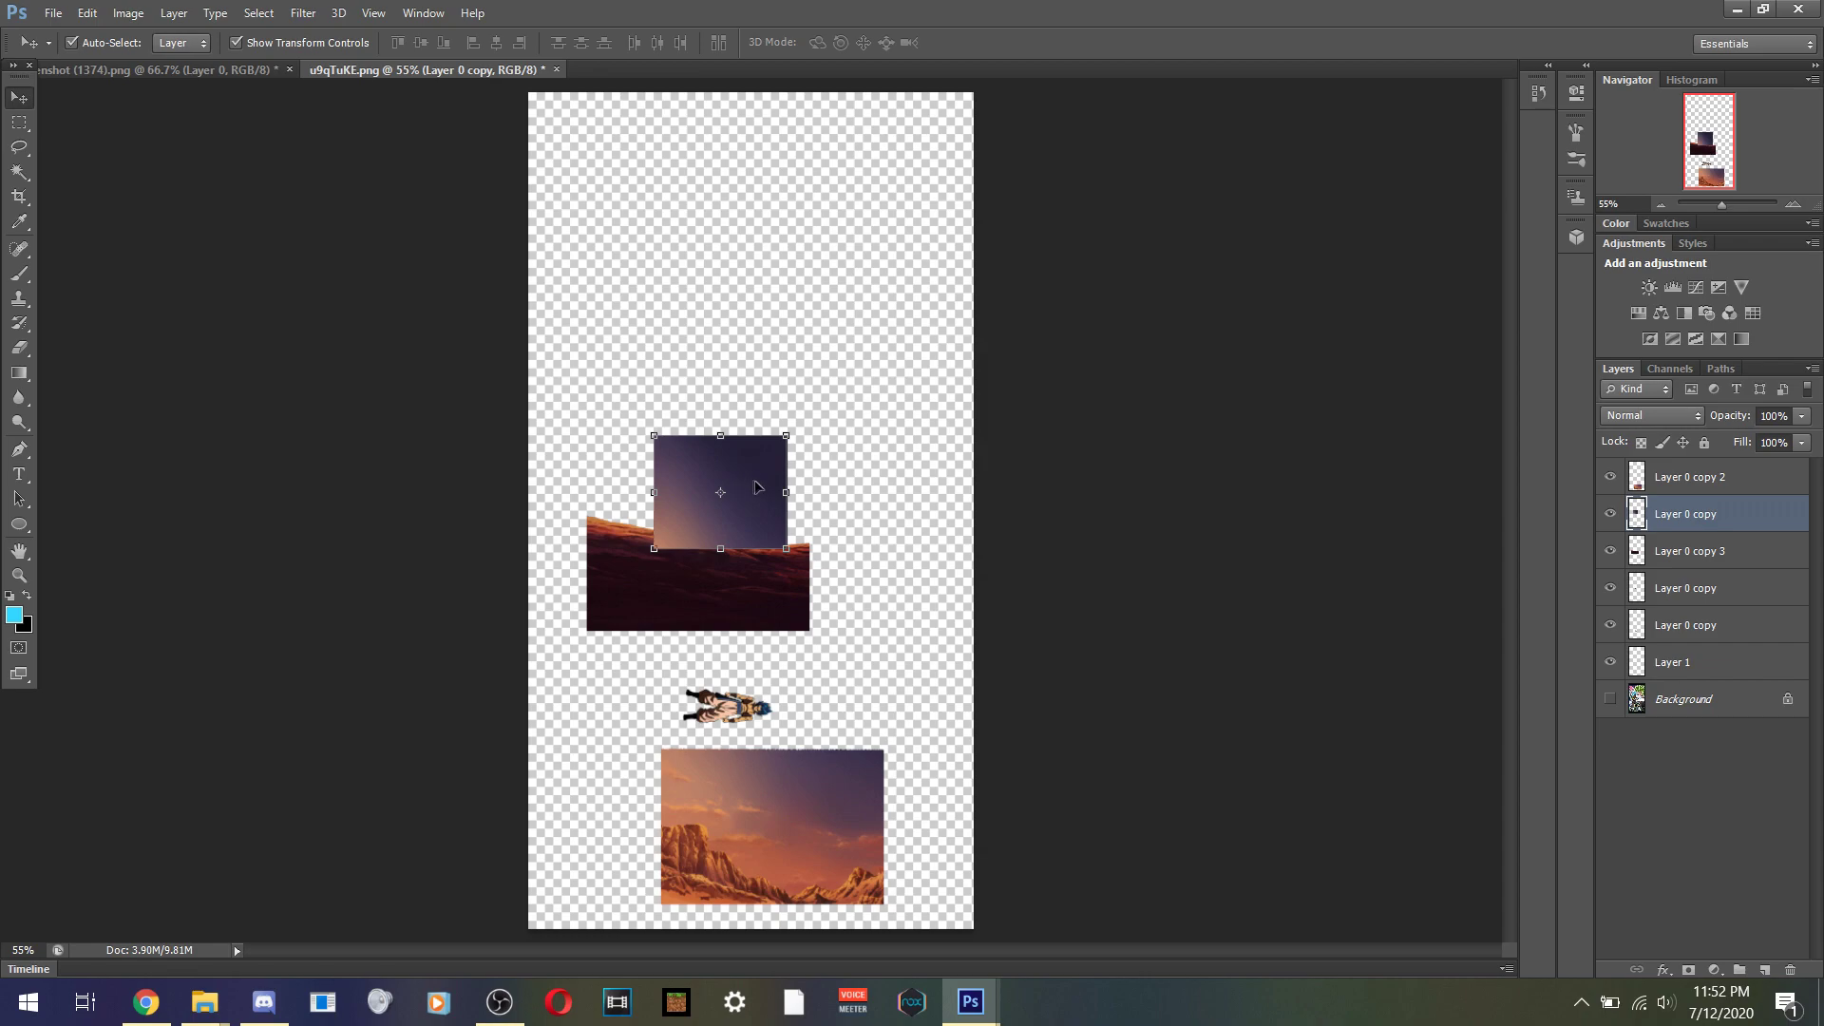
drag(762, 489, 848, 286)
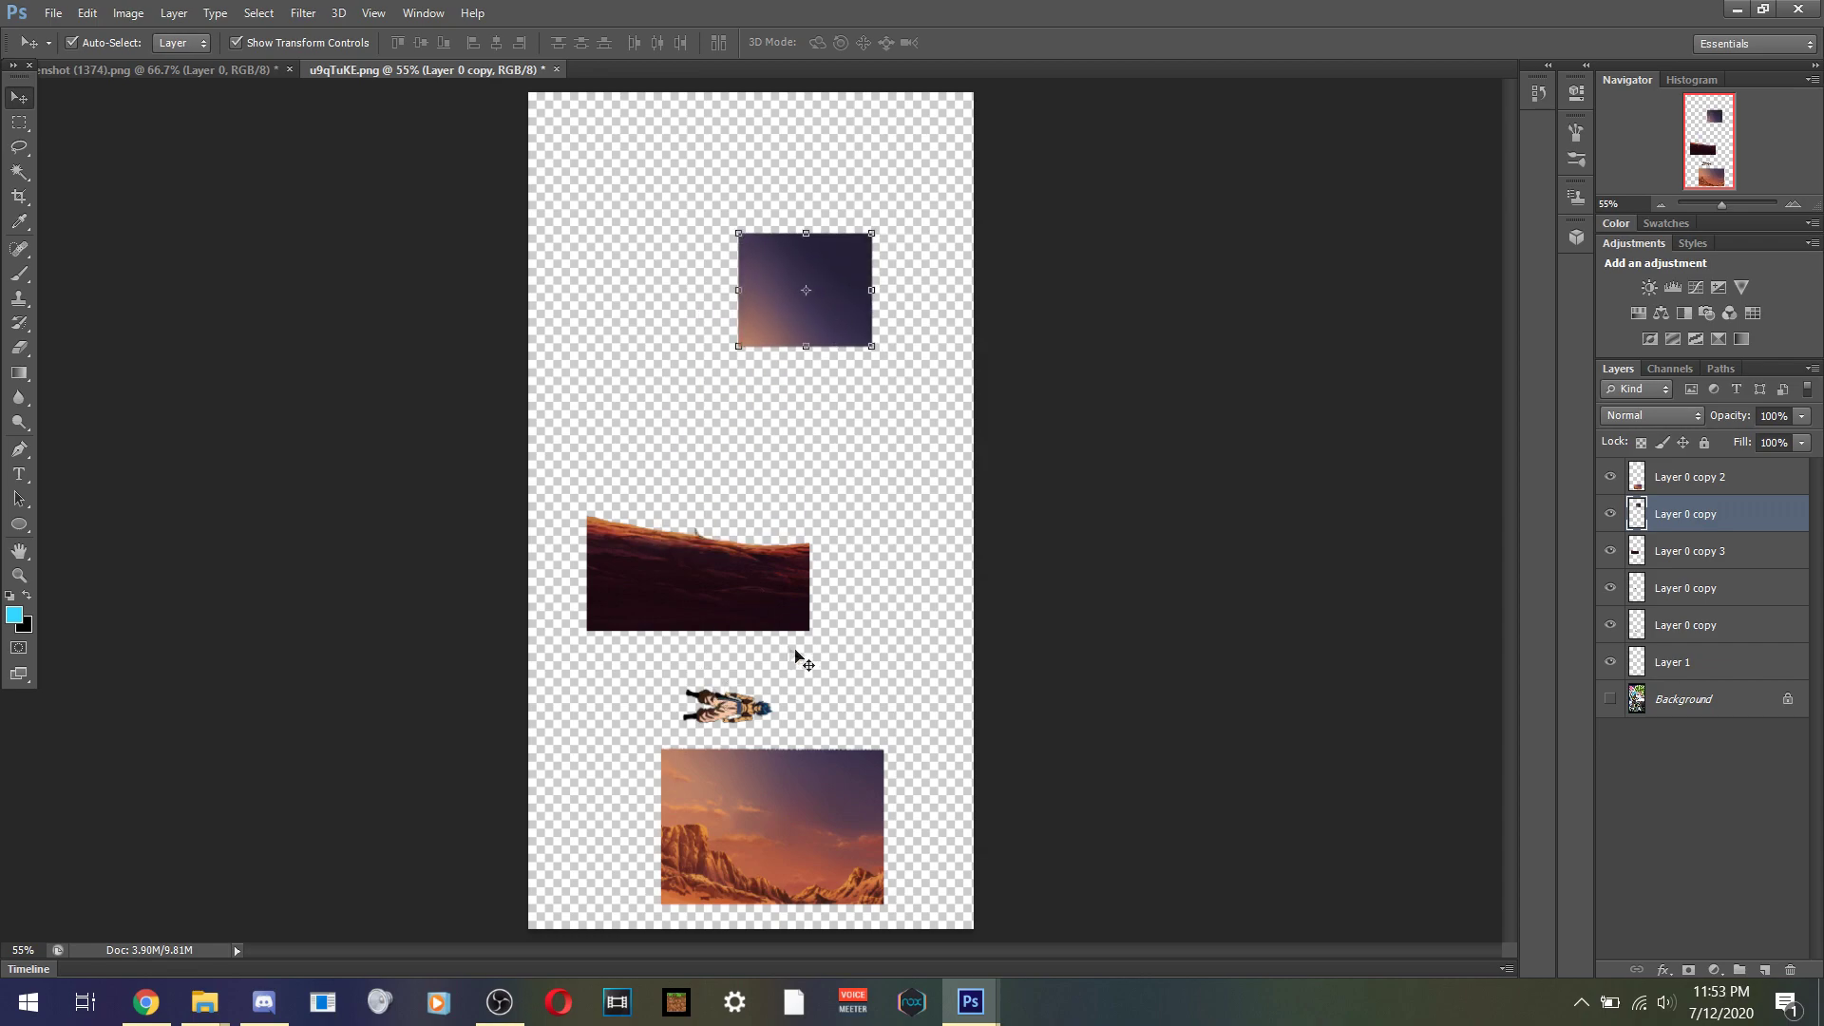
- Compare the canyon sky piece with Screenshot (1374).png and move it into the lower-left corner of the u9qTuKE.png canvas
drag(815, 796, 827, 443)
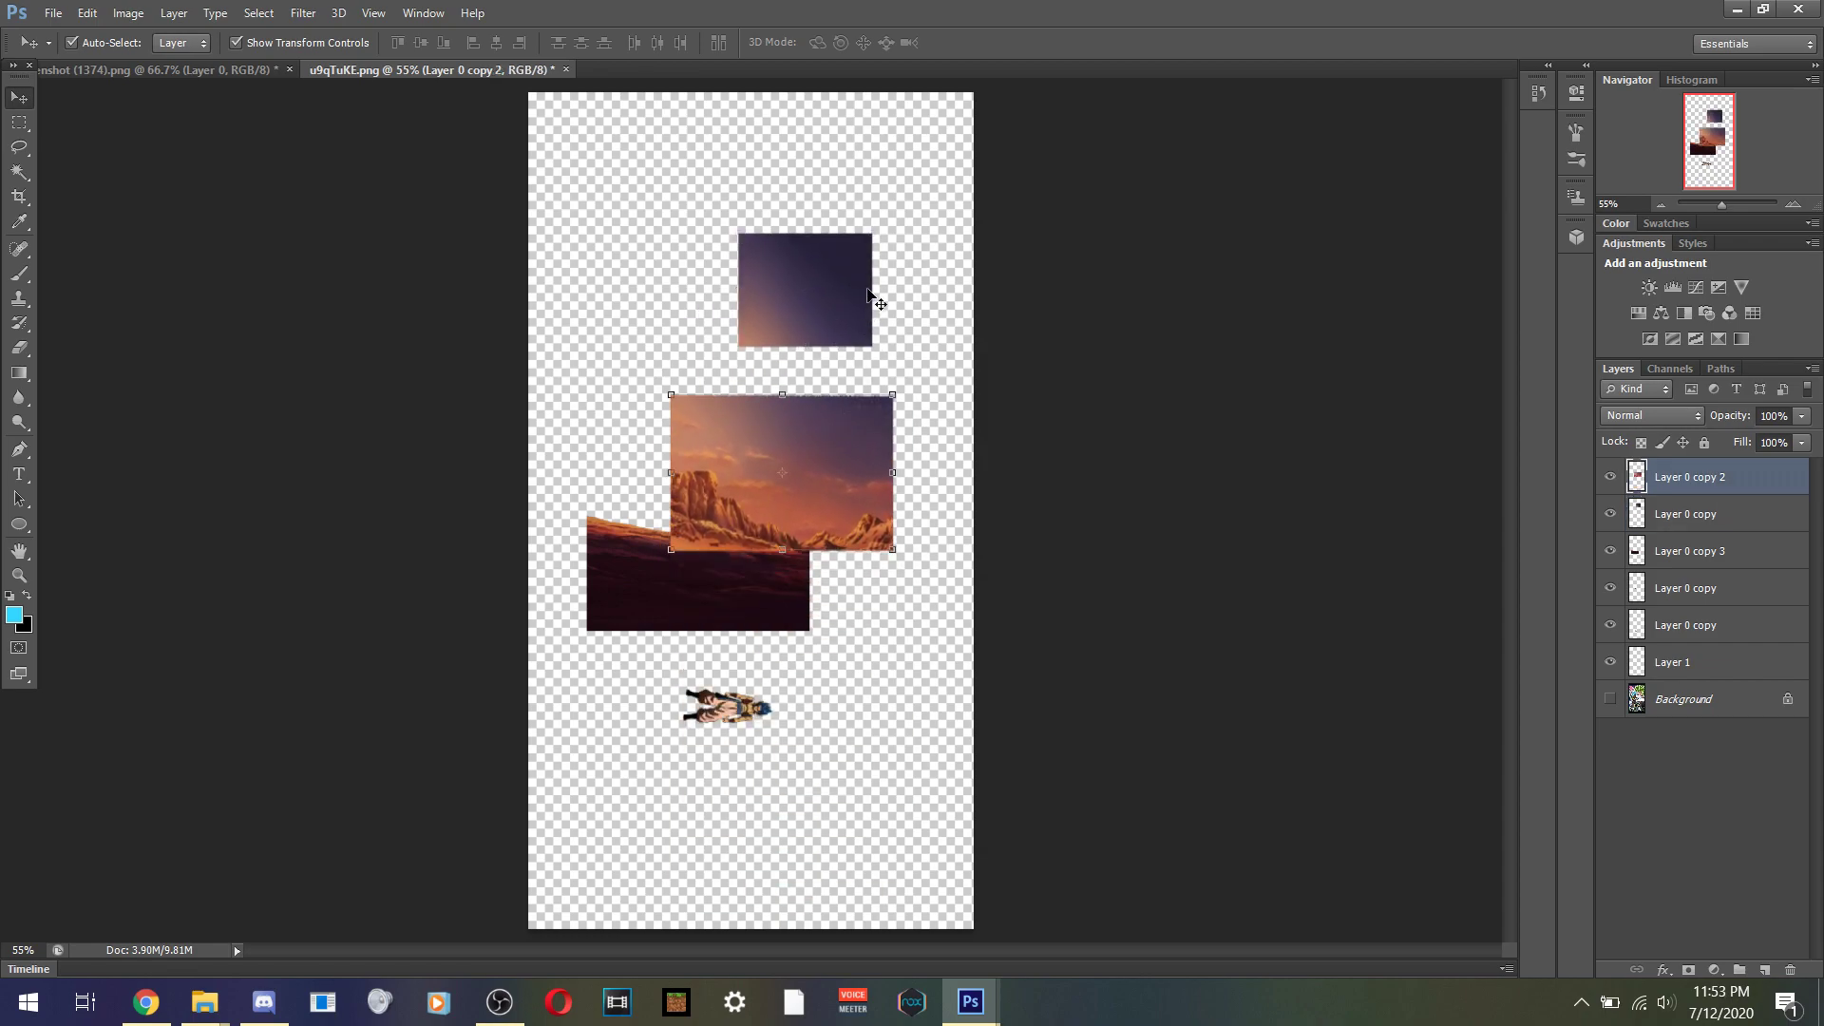
click(220, 70)
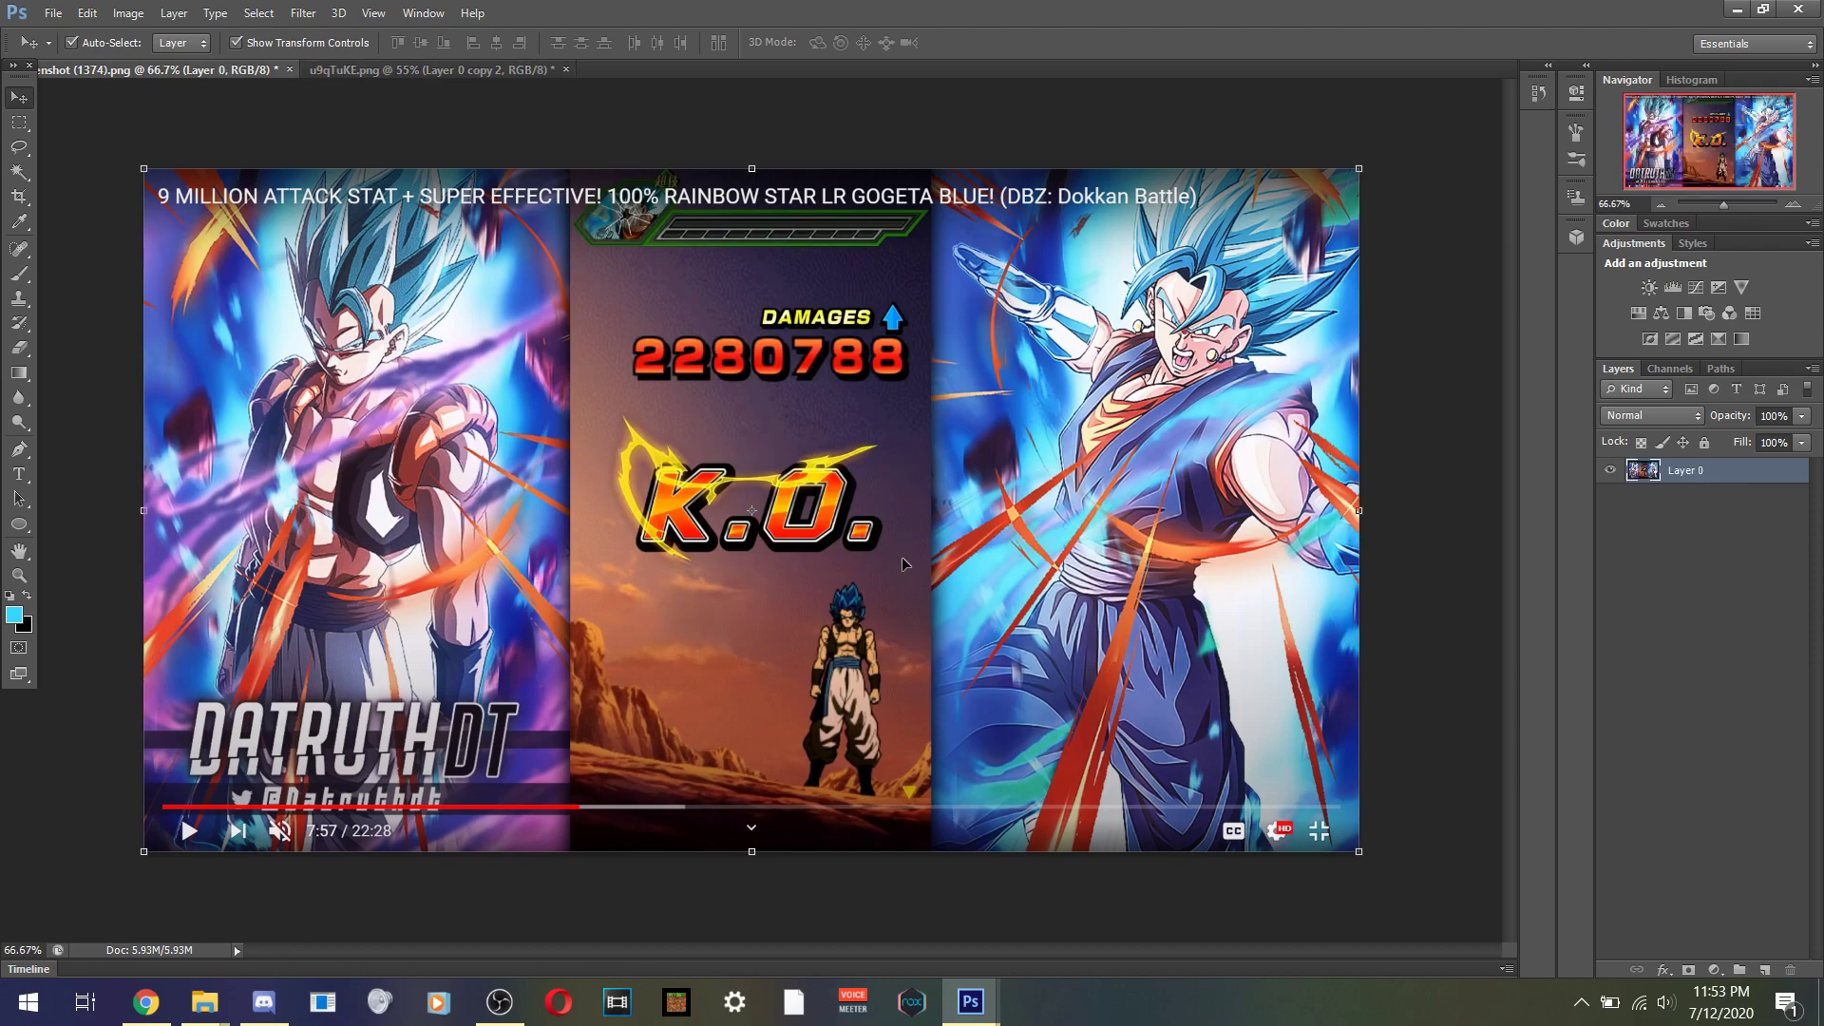
click(428, 70)
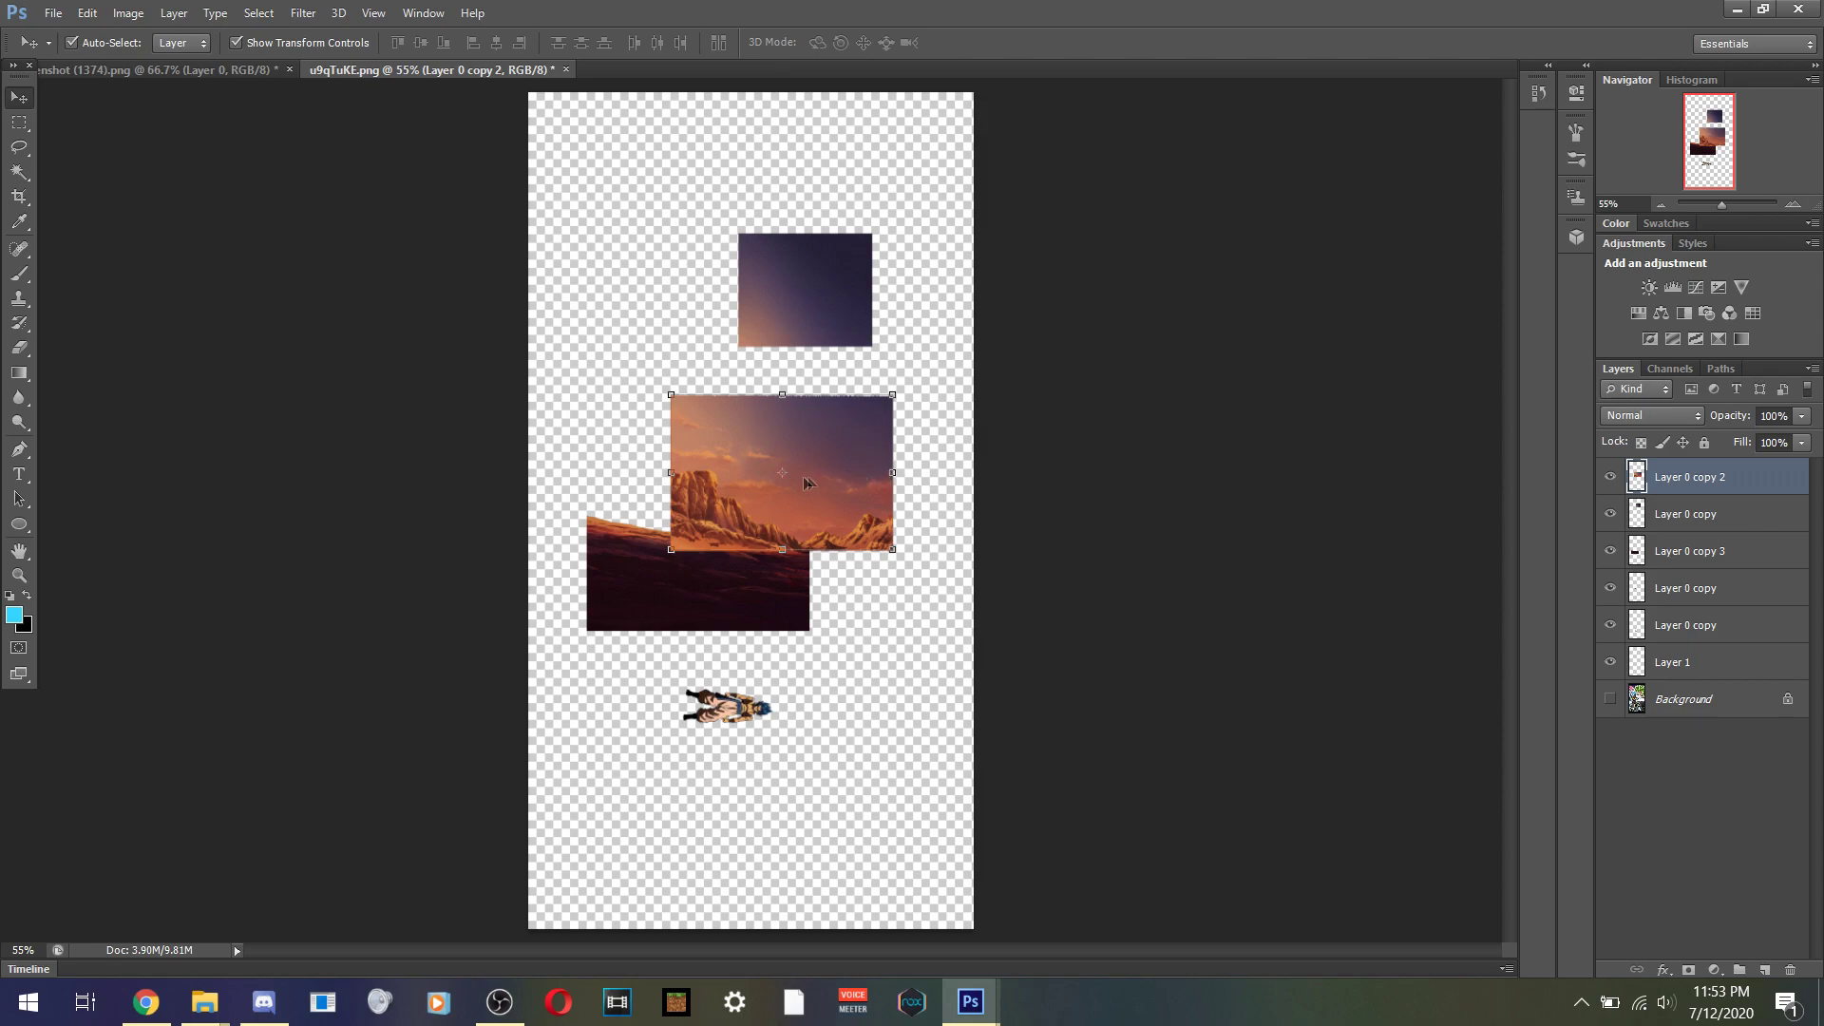
drag(821, 475, 677, 845)
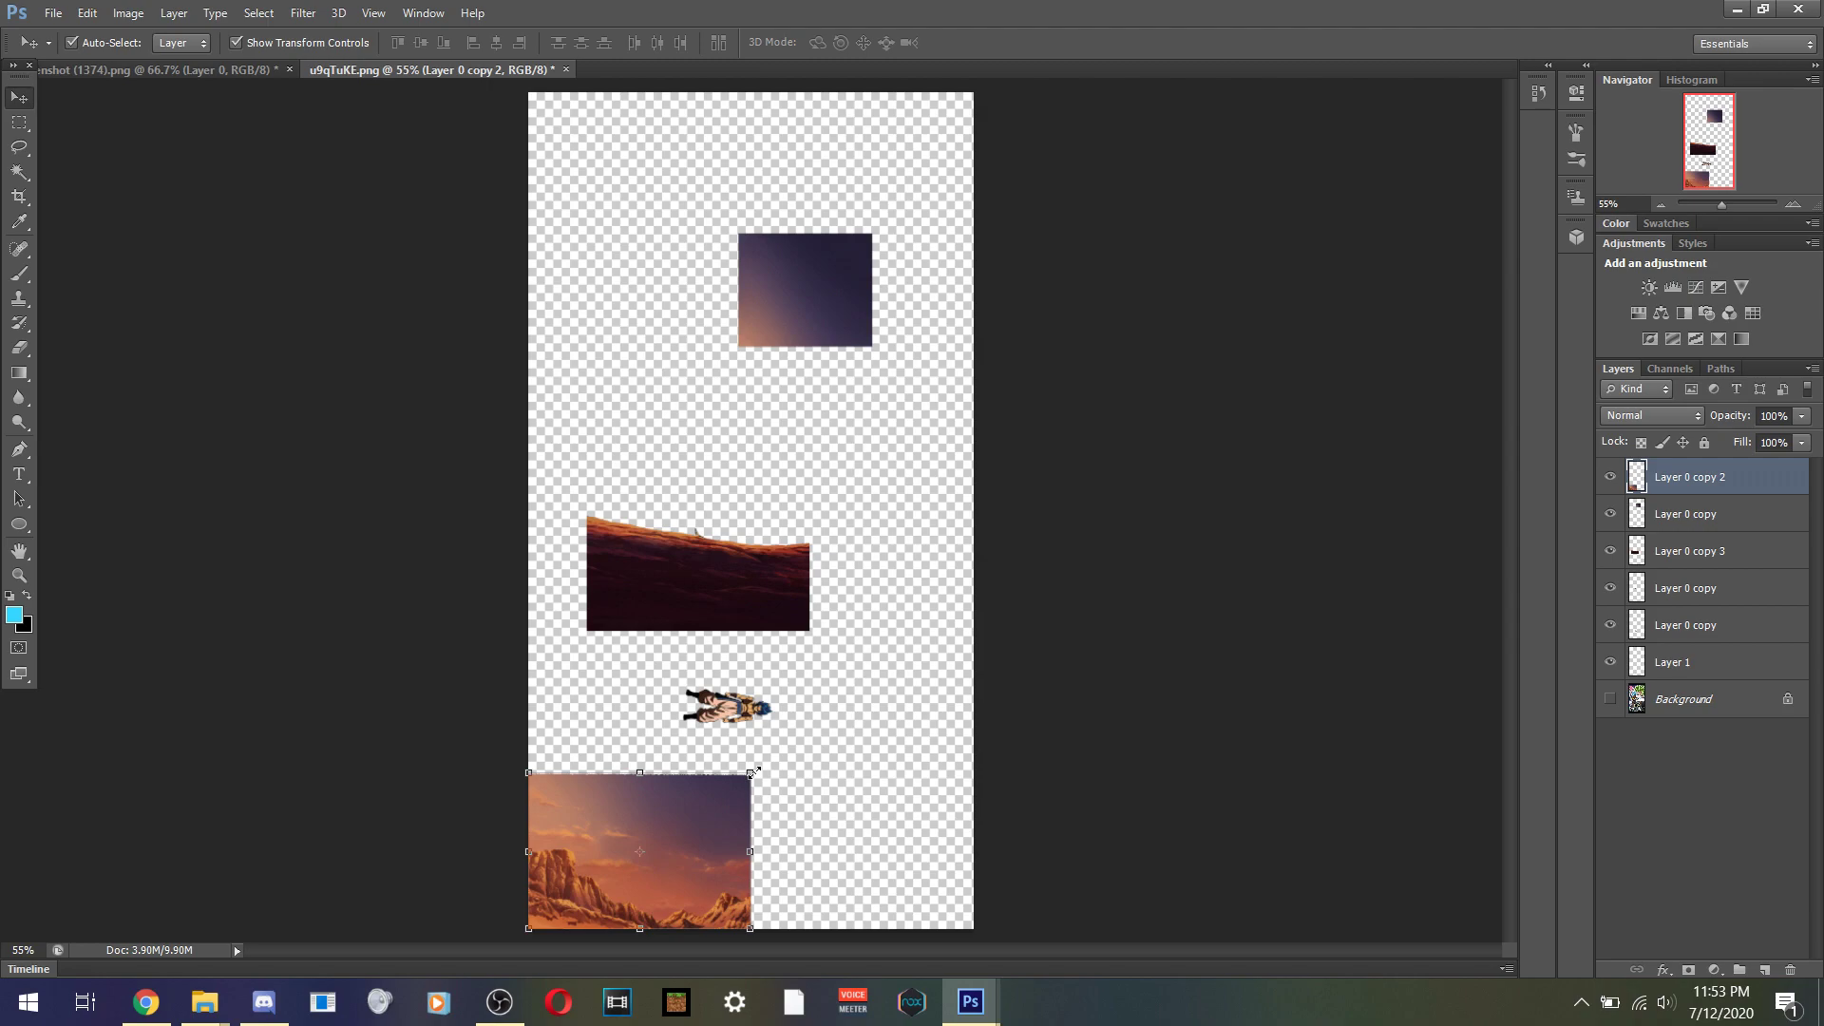
click(753, 773)
click(928, 42)
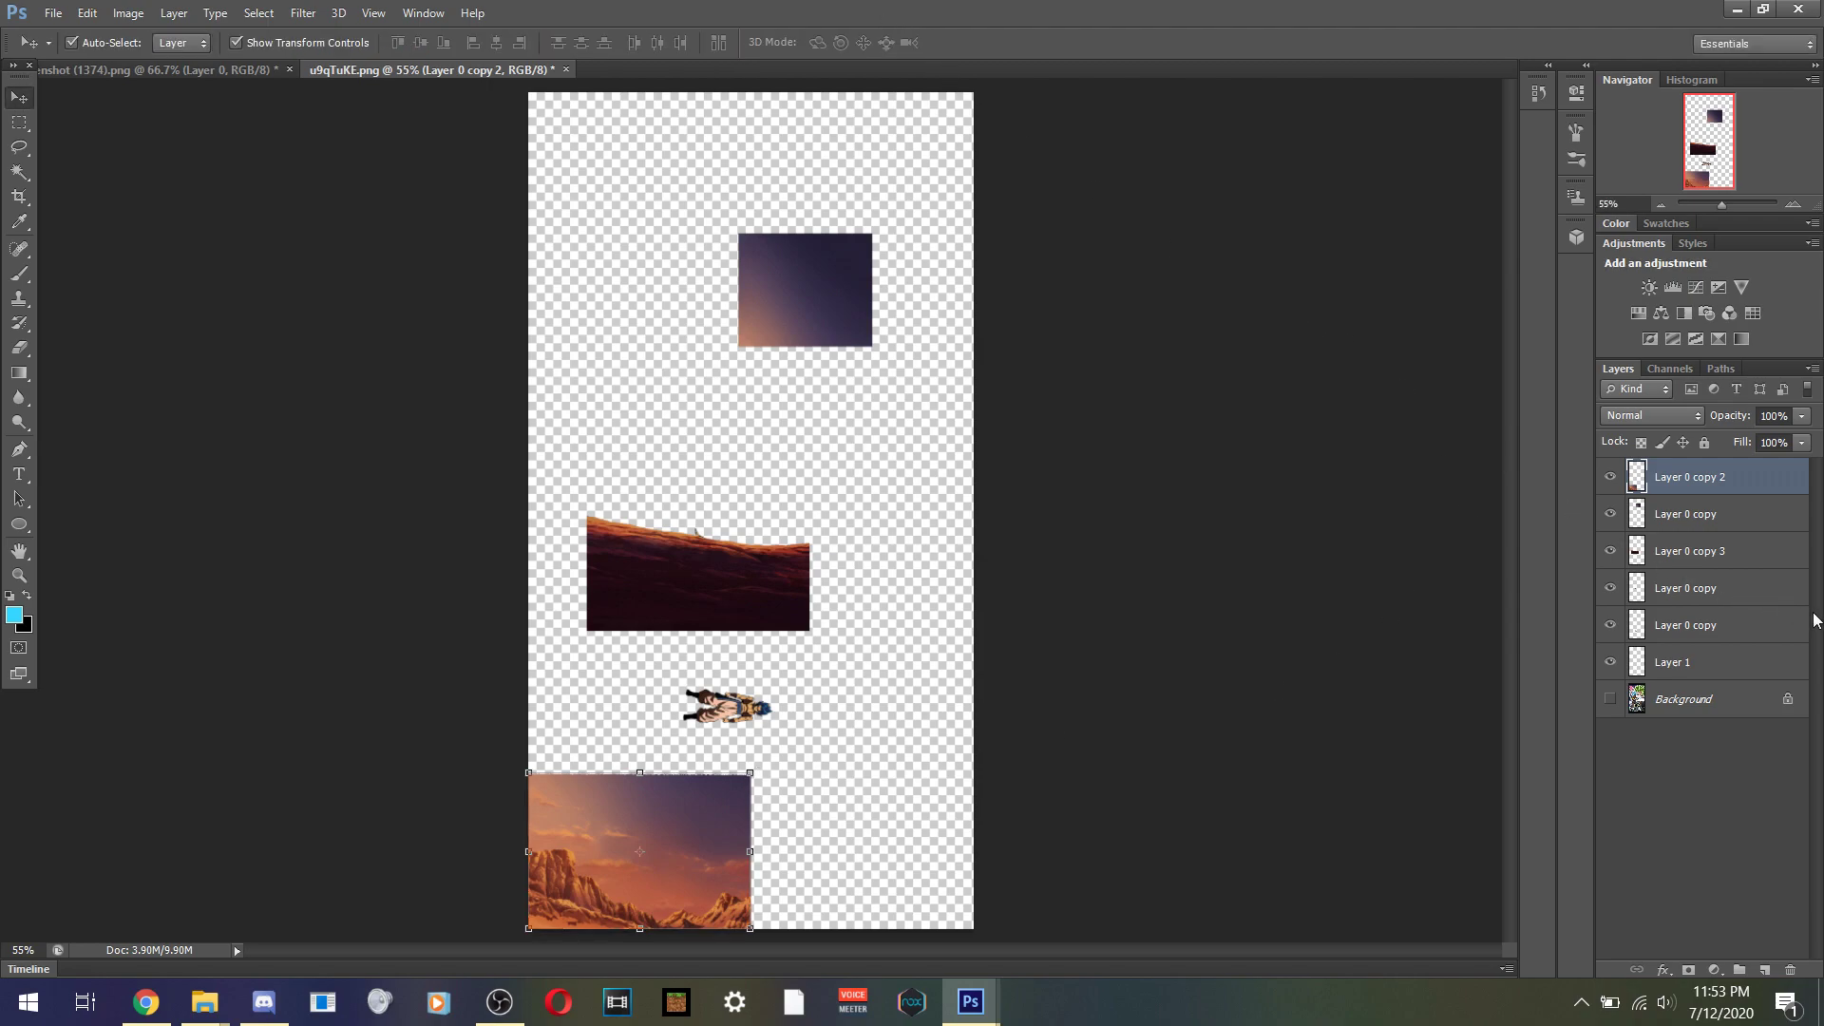
- Duplicate the canyon sky layer, place the copy directly above Background in the layer stack and hide it
right_click(1697, 478)
click(1558, 267)
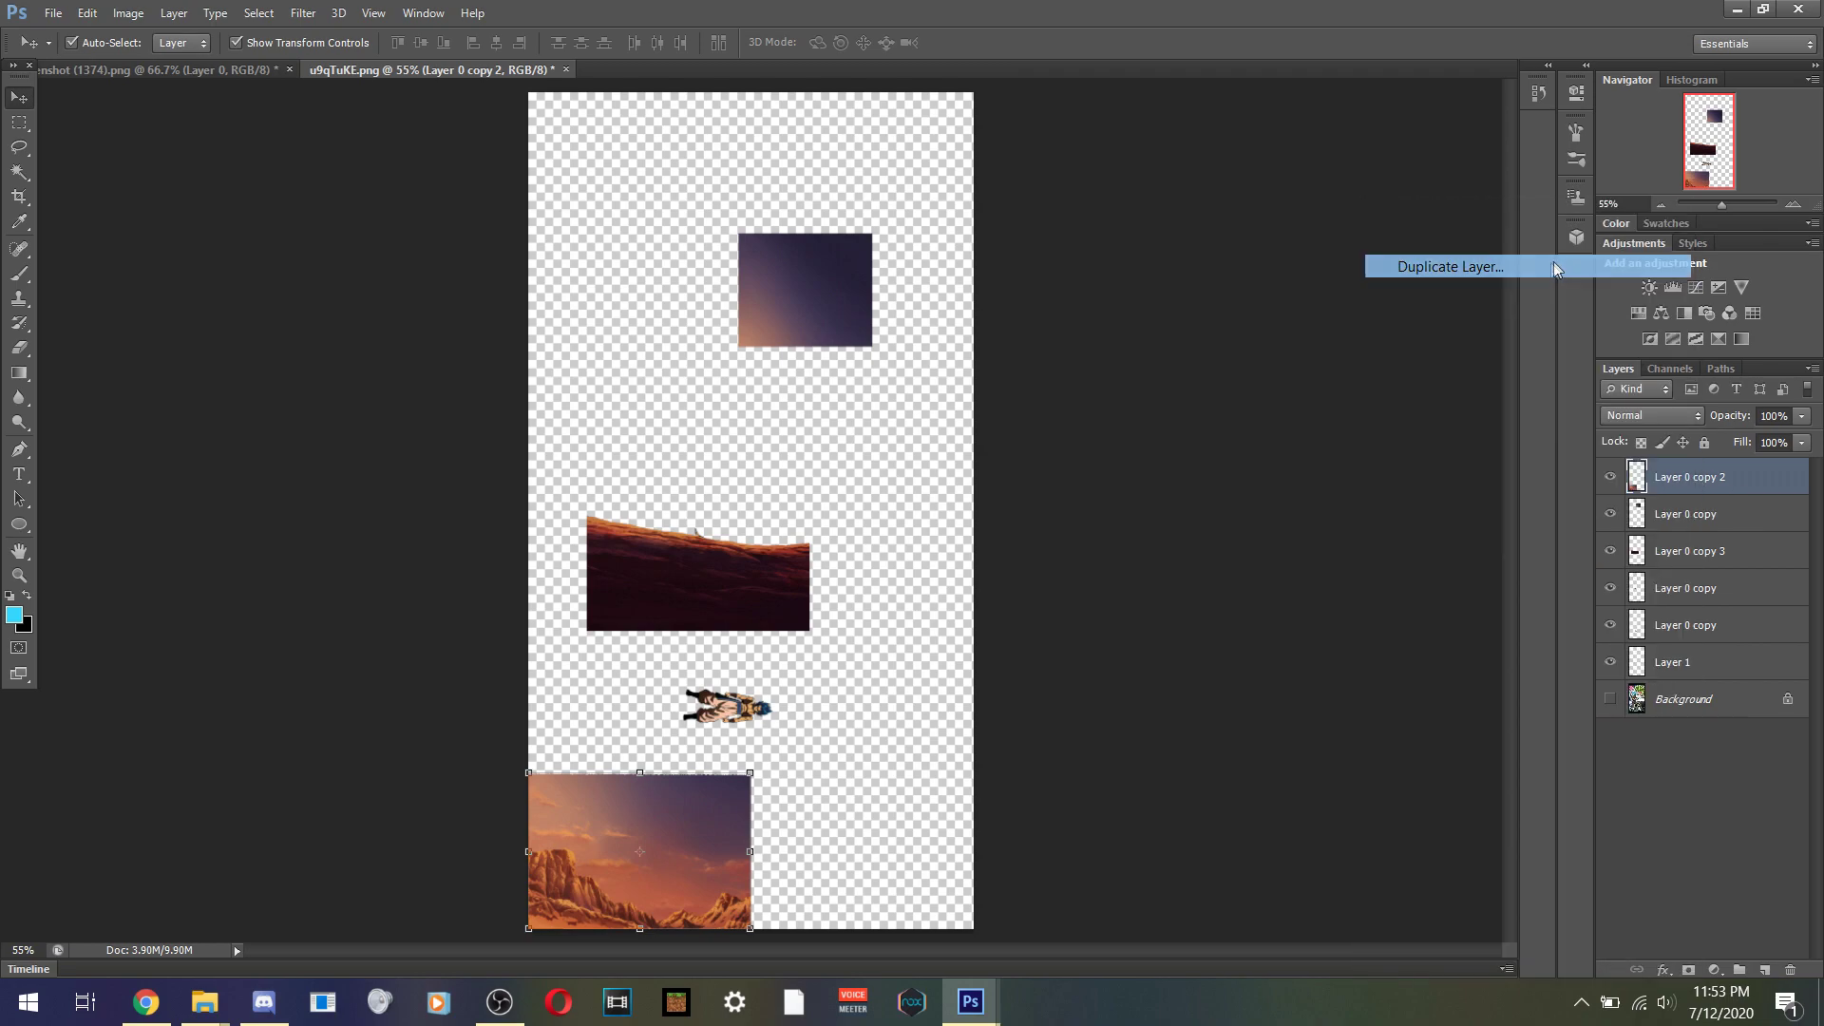
key(Return)
drag(1708, 478, 1687, 823)
drag(1709, 481, 1681, 705)
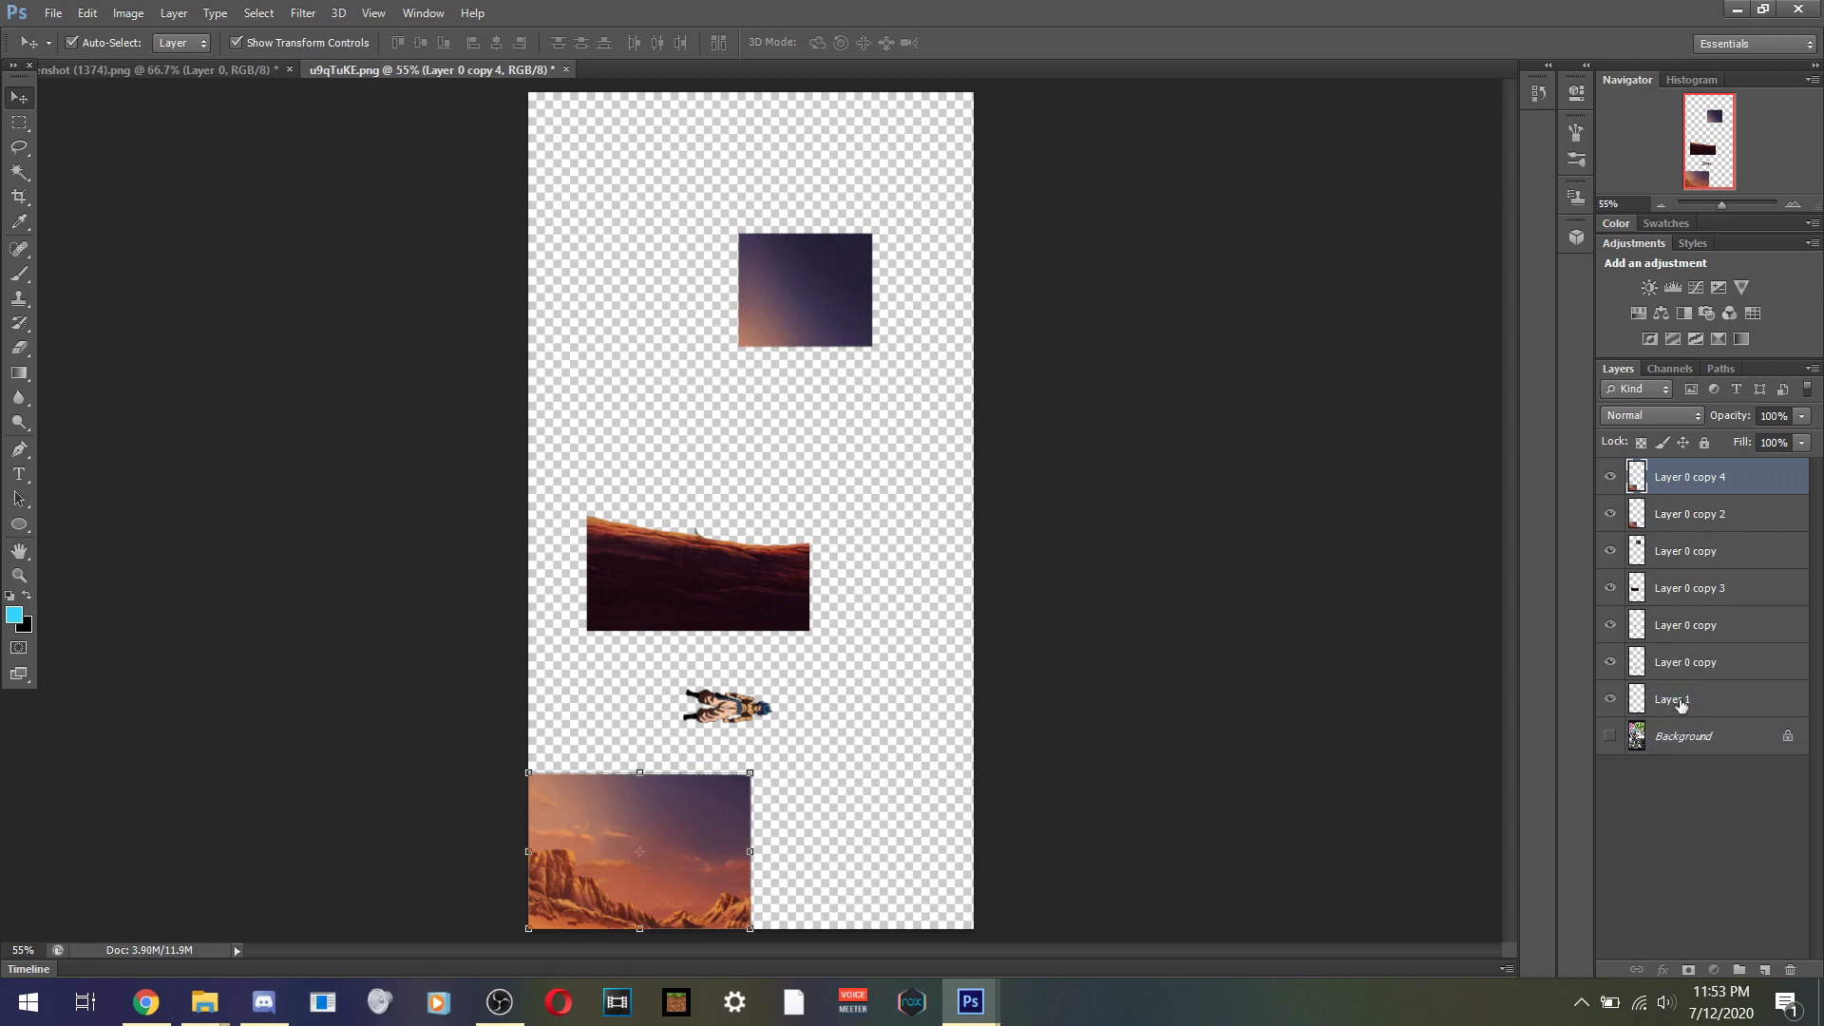
drag(1714, 489, 1672, 715)
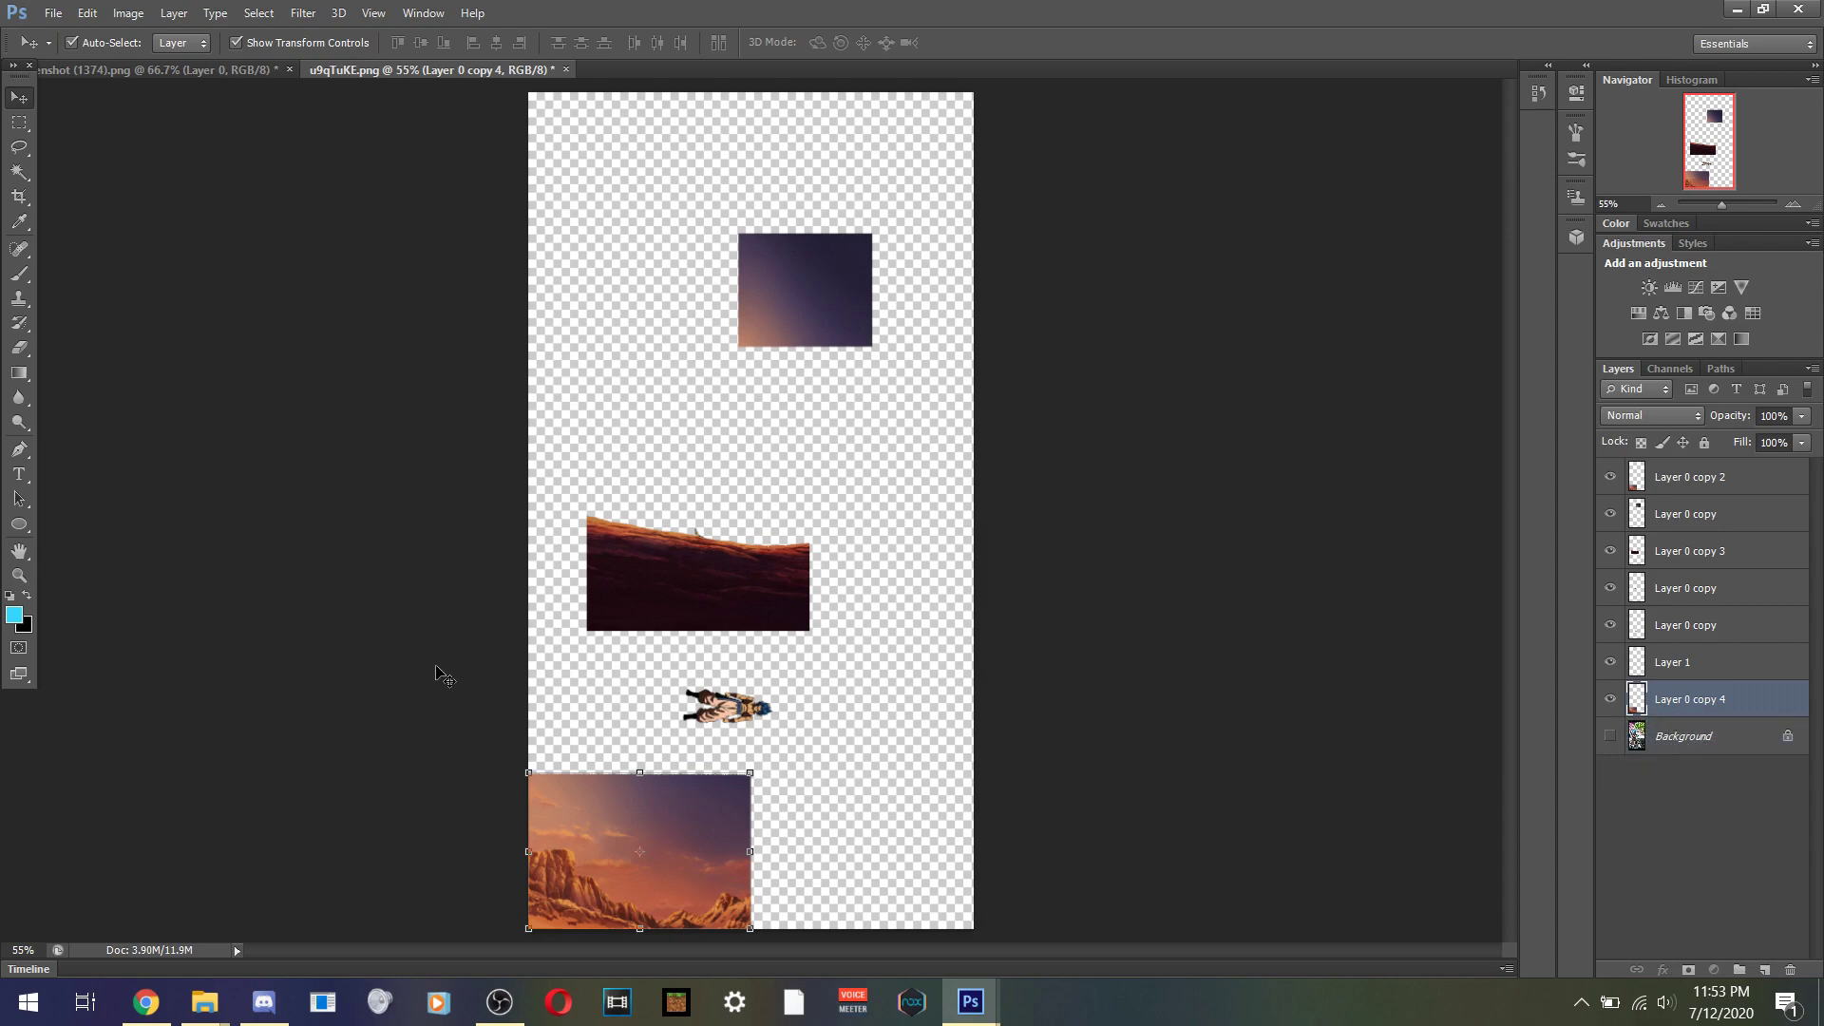
click(1614, 701)
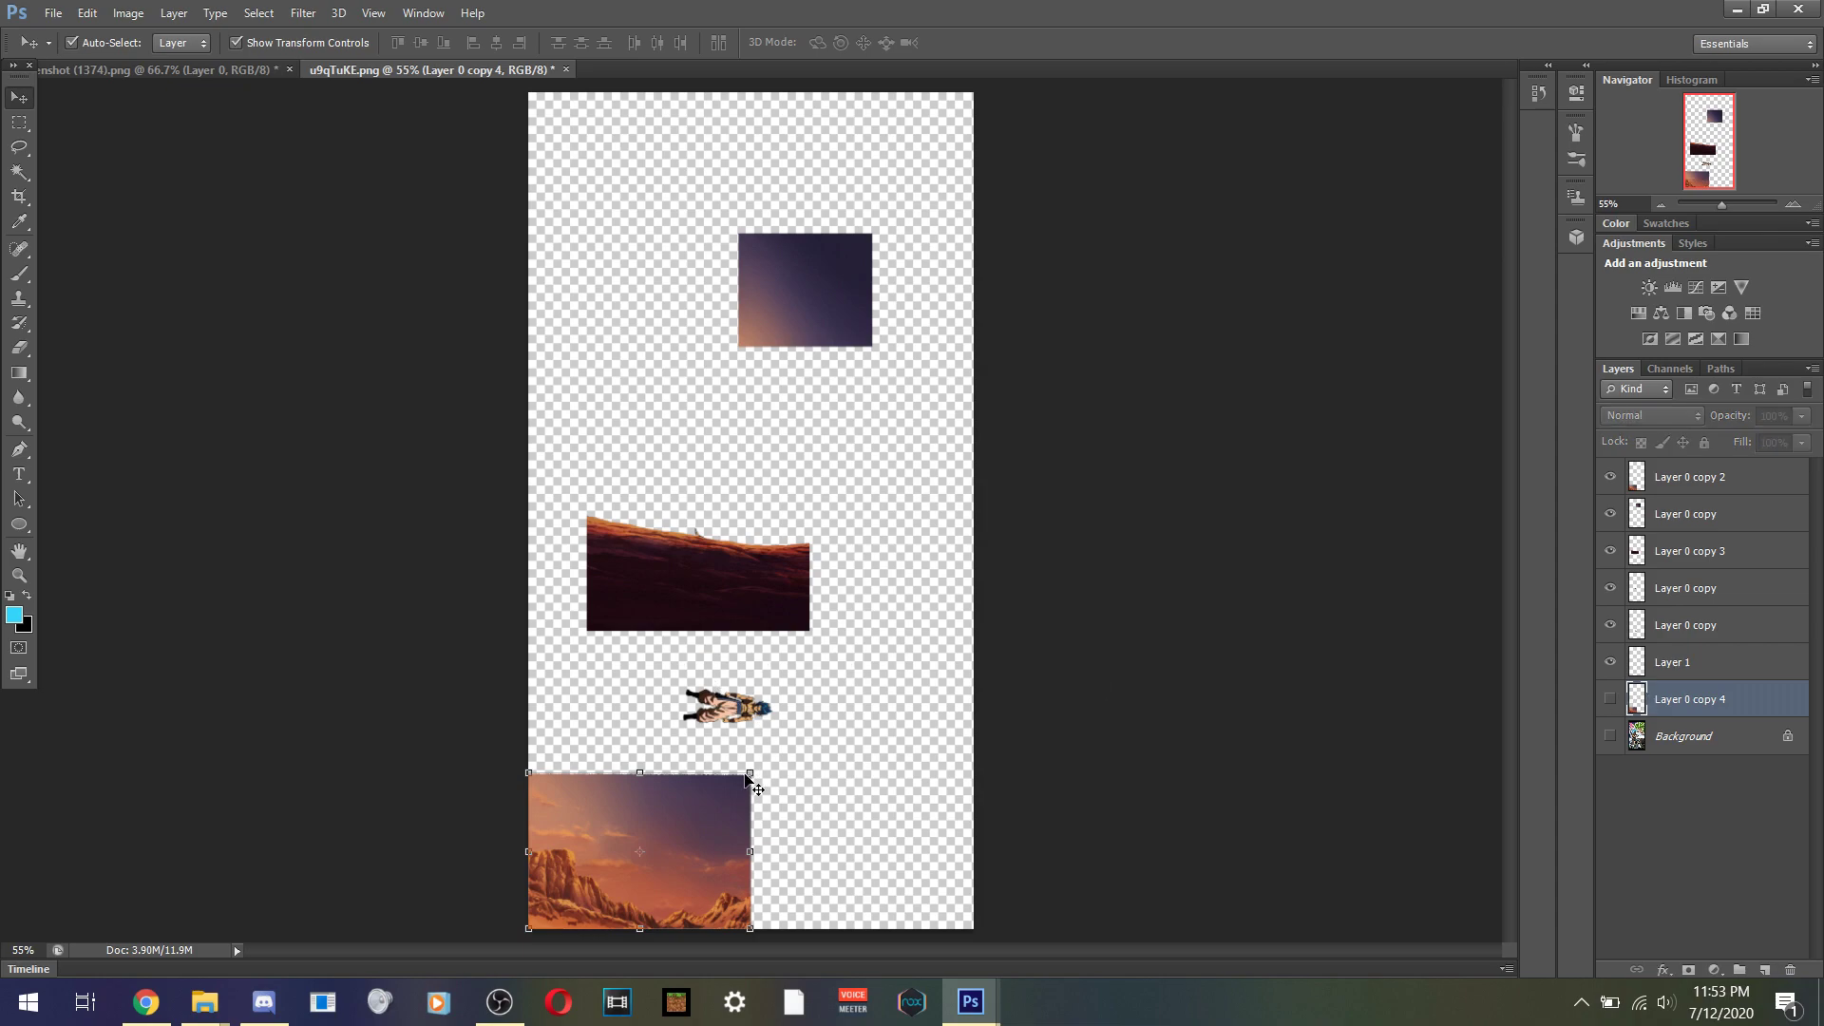
- Enlarge the visible canyon sky layer to the full canvas width and position it across the canvas's middle, checking Screenshot (1374).png
click(728, 811)
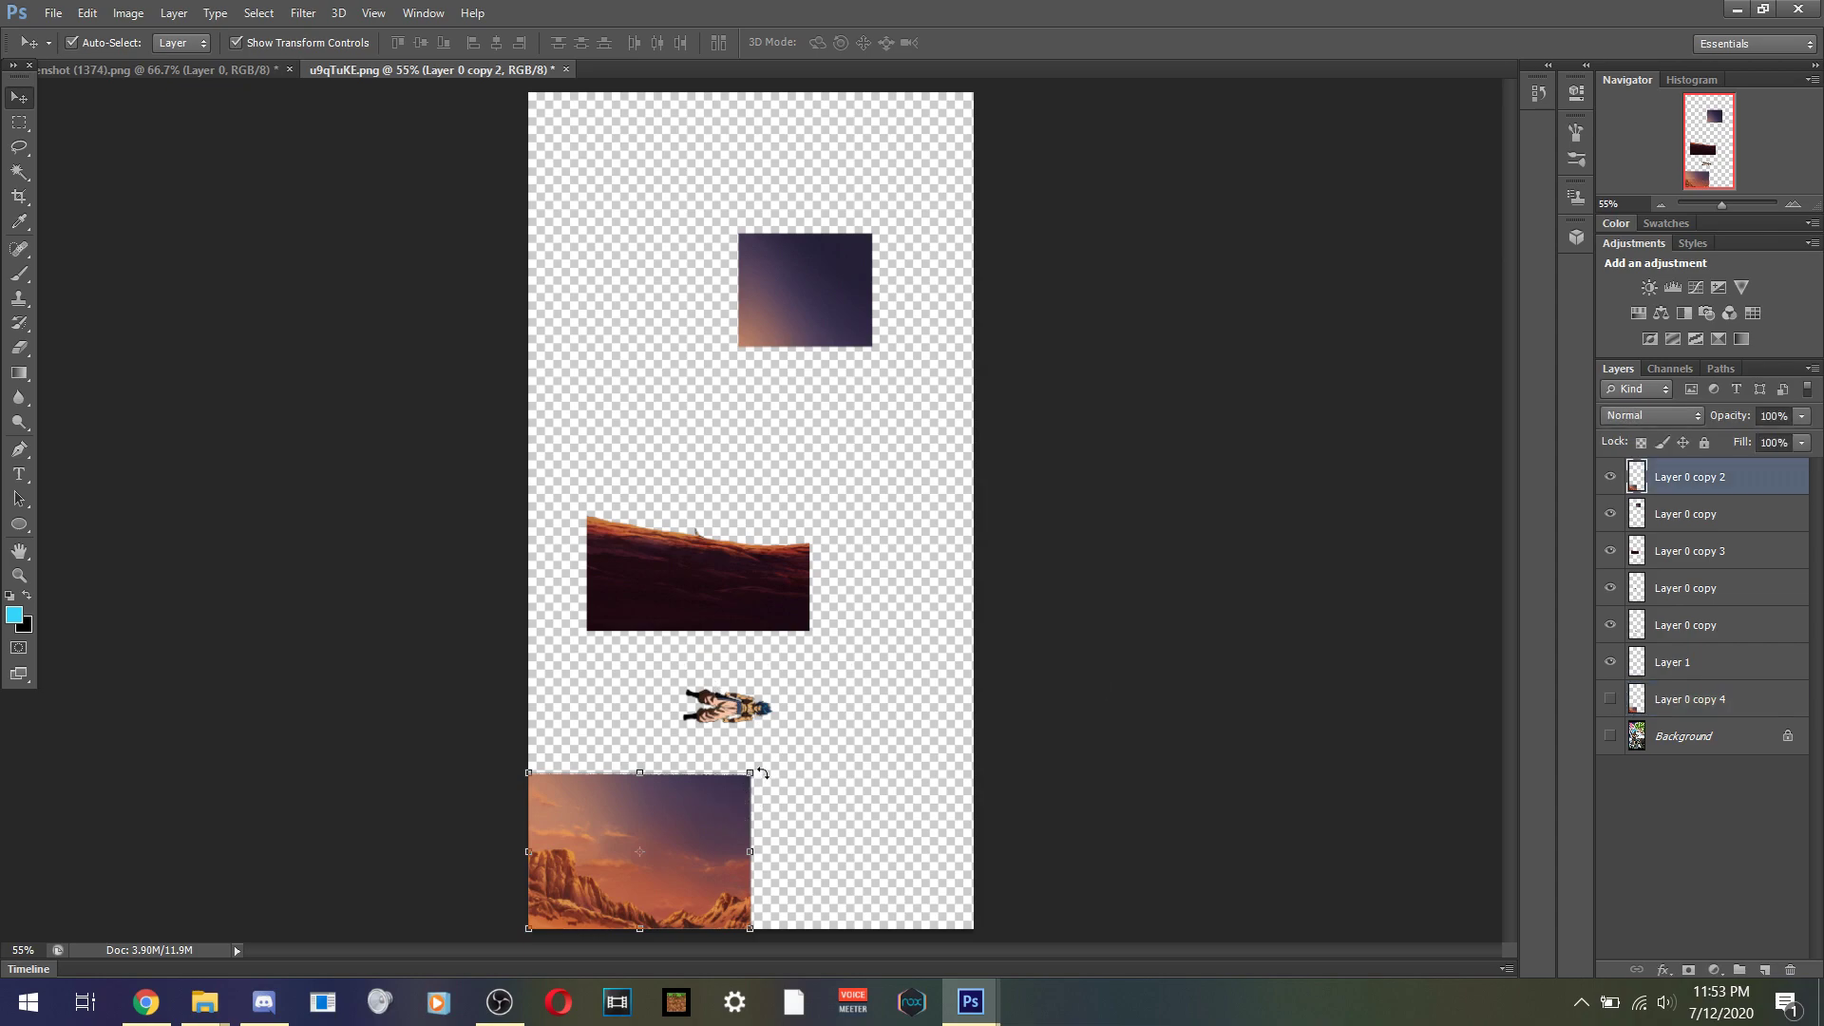
drag(750, 775, 932, 670)
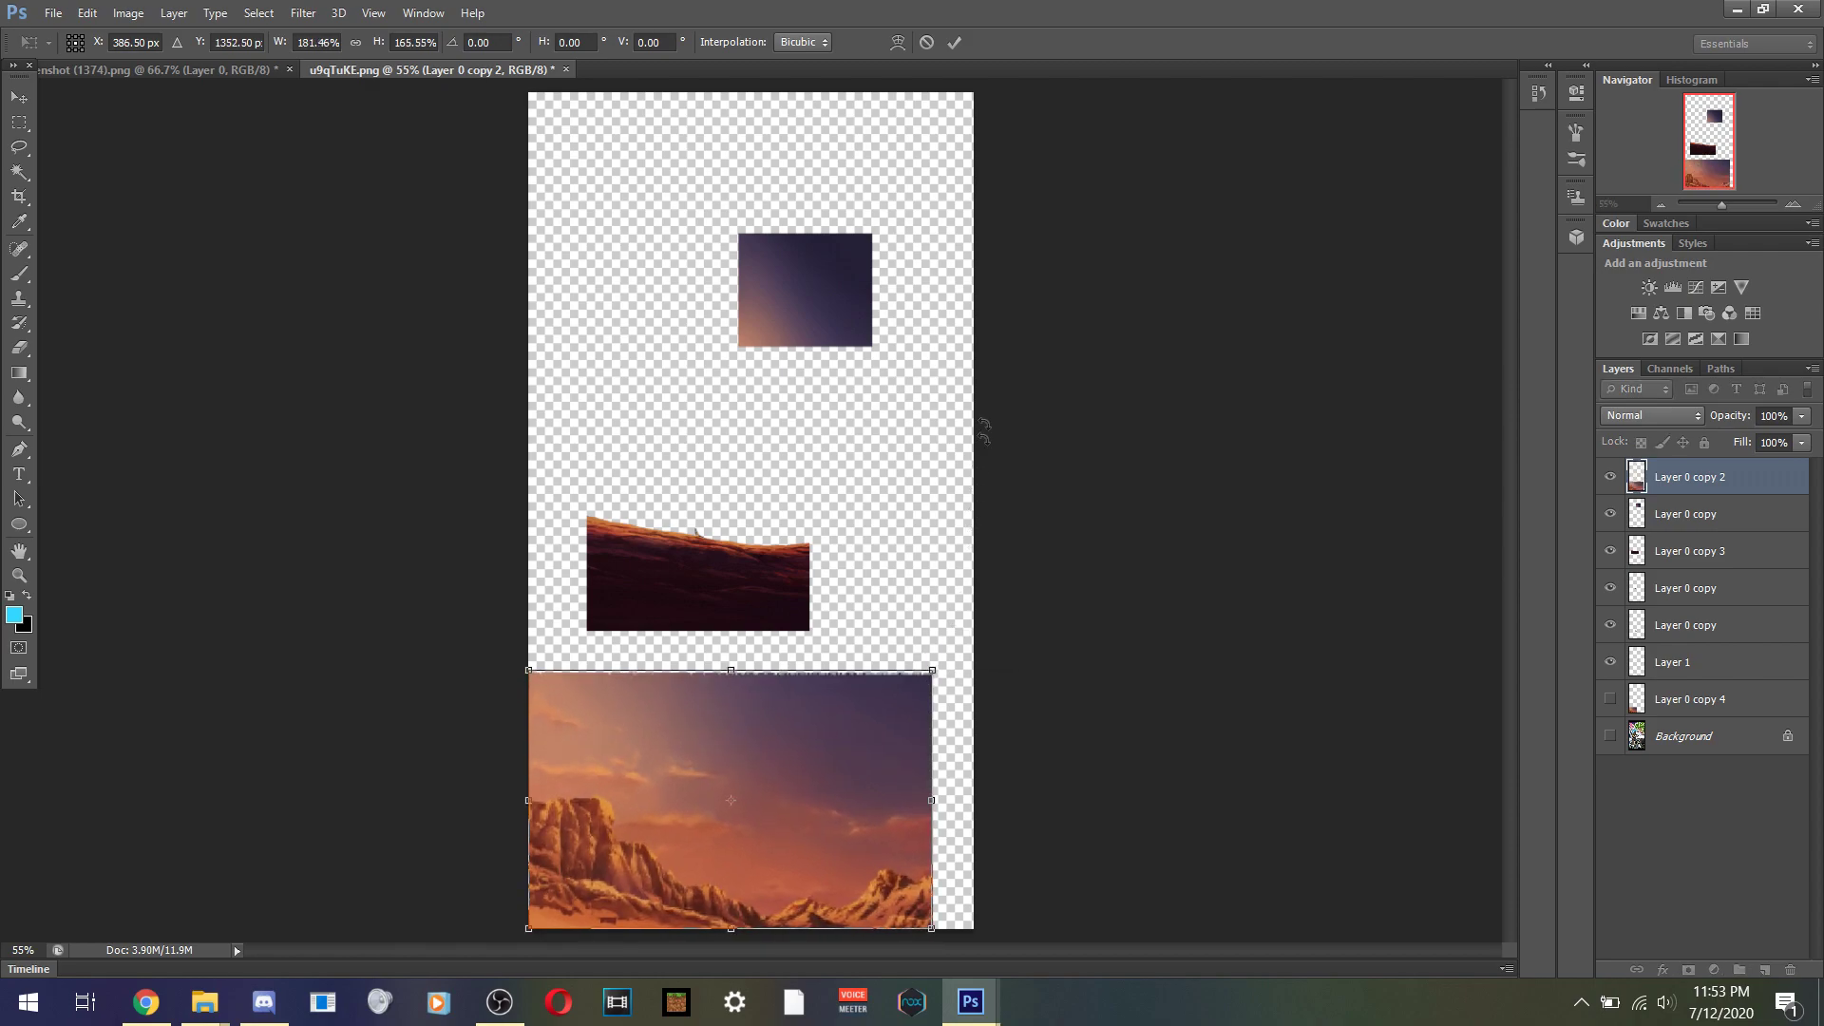
click(926, 41)
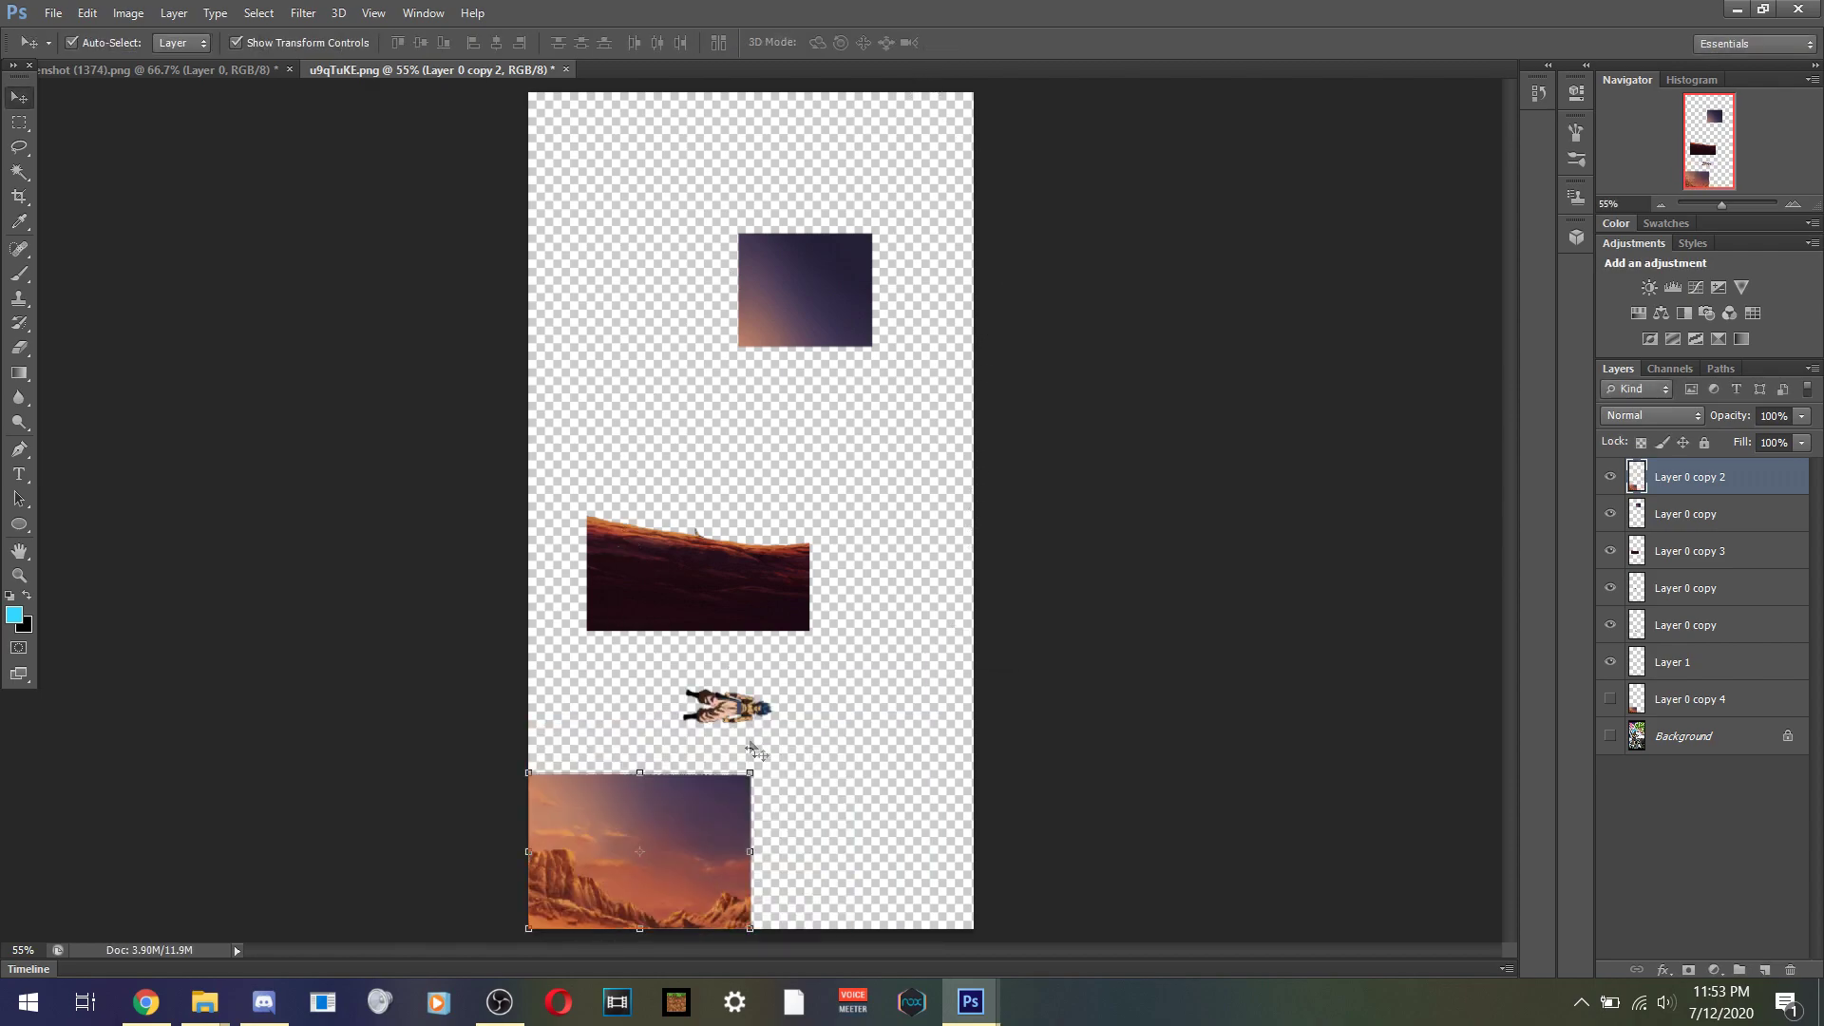
drag(748, 772, 976, 619)
click(226, 70)
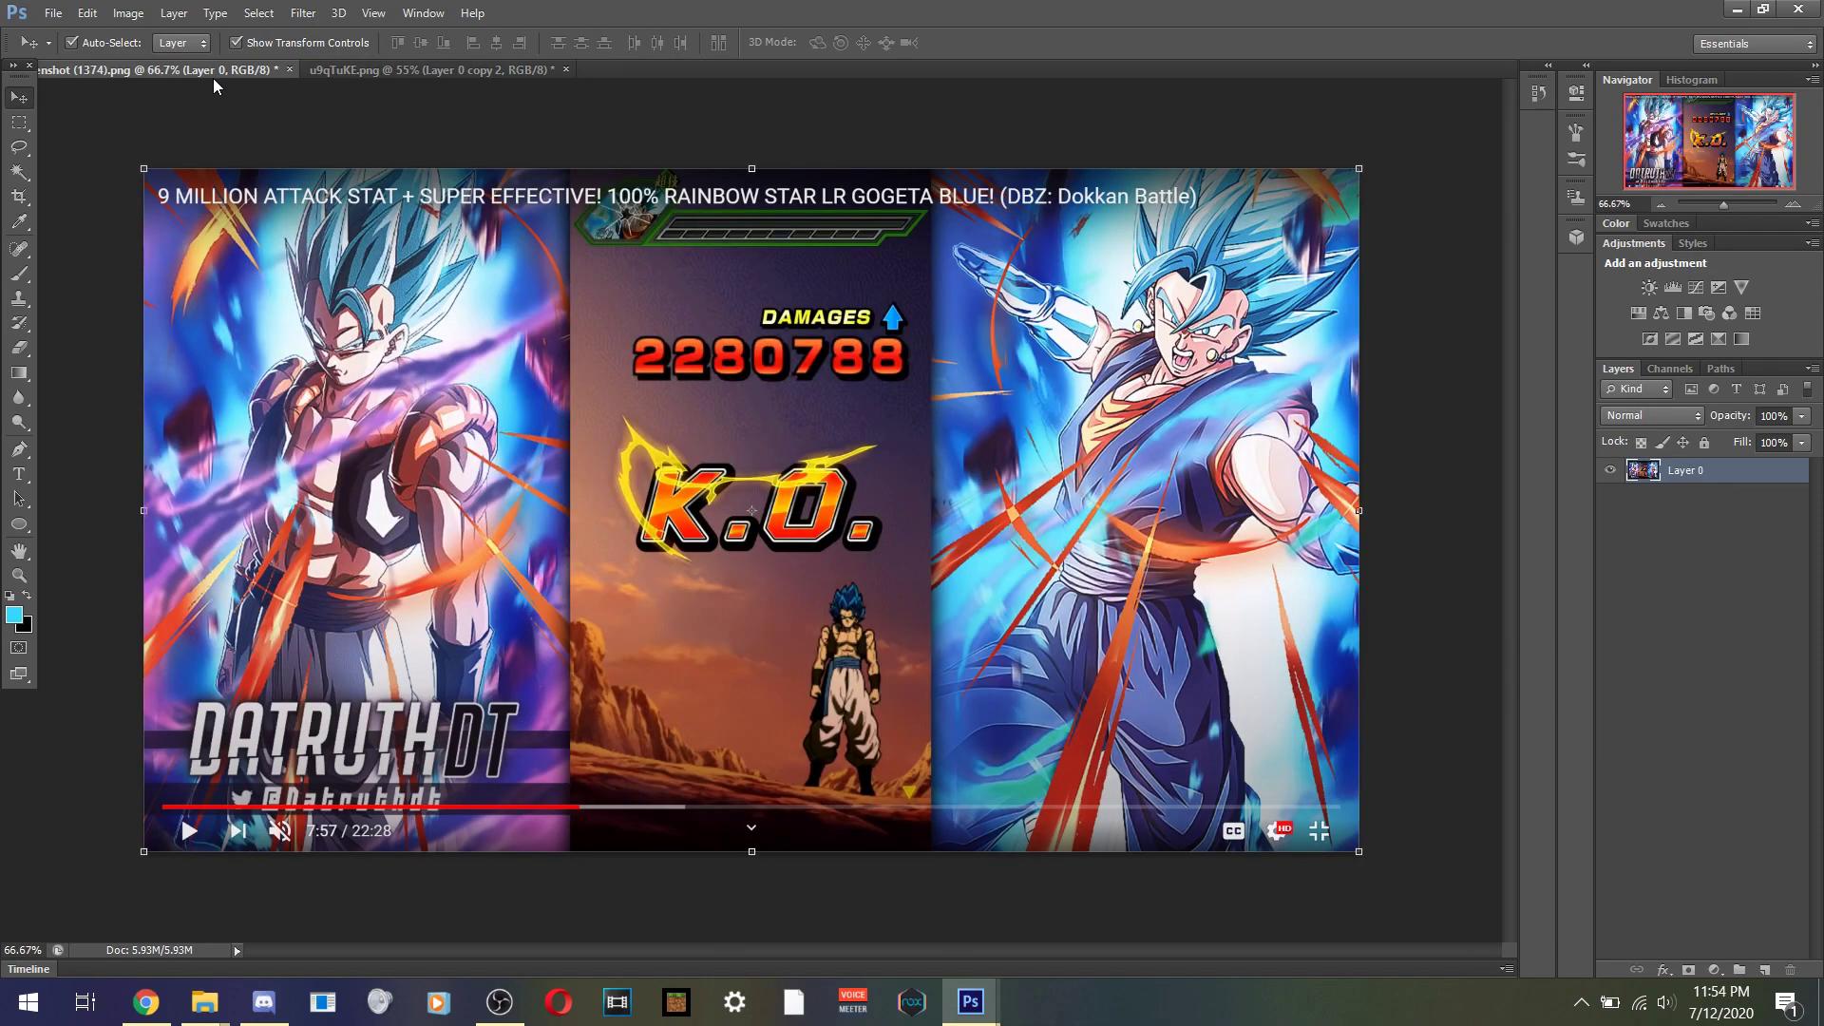
click(374, 69)
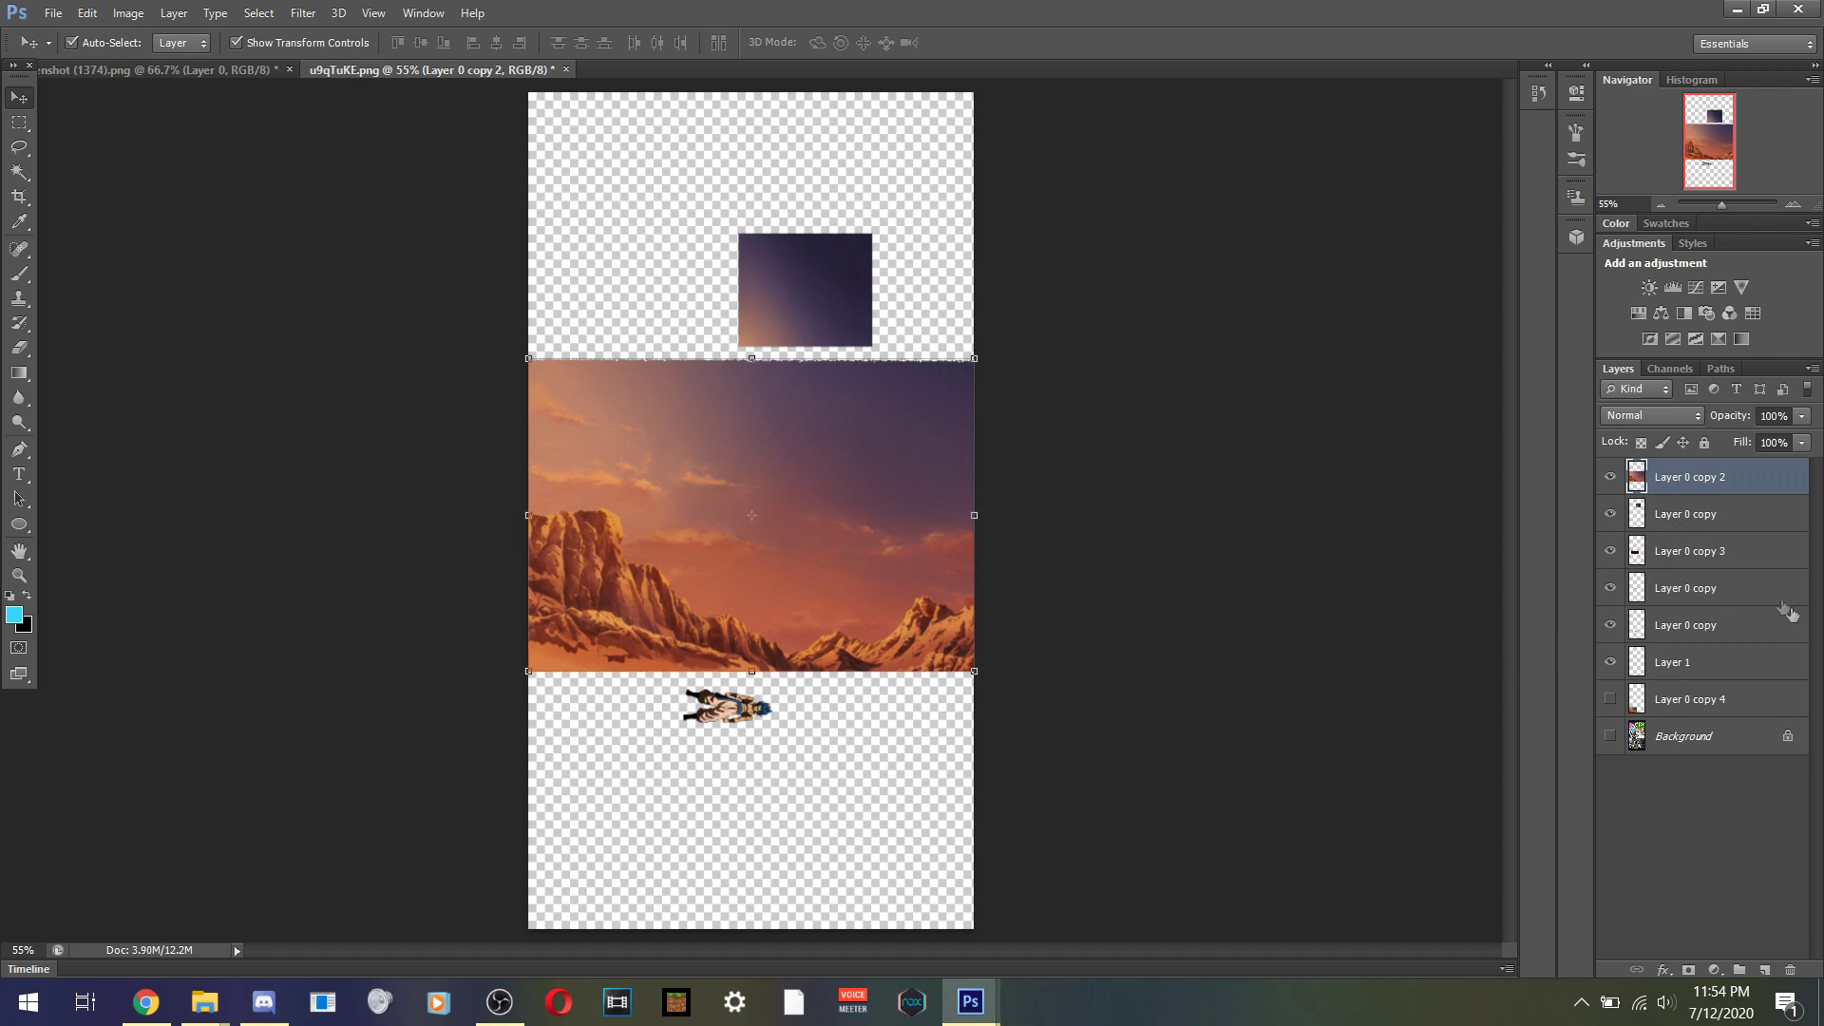
- Bring both character sprite layers and the small purple sky piece above the canyon sky in the layer stack
click(1688, 635)
drag(1690, 633, 1711, 470)
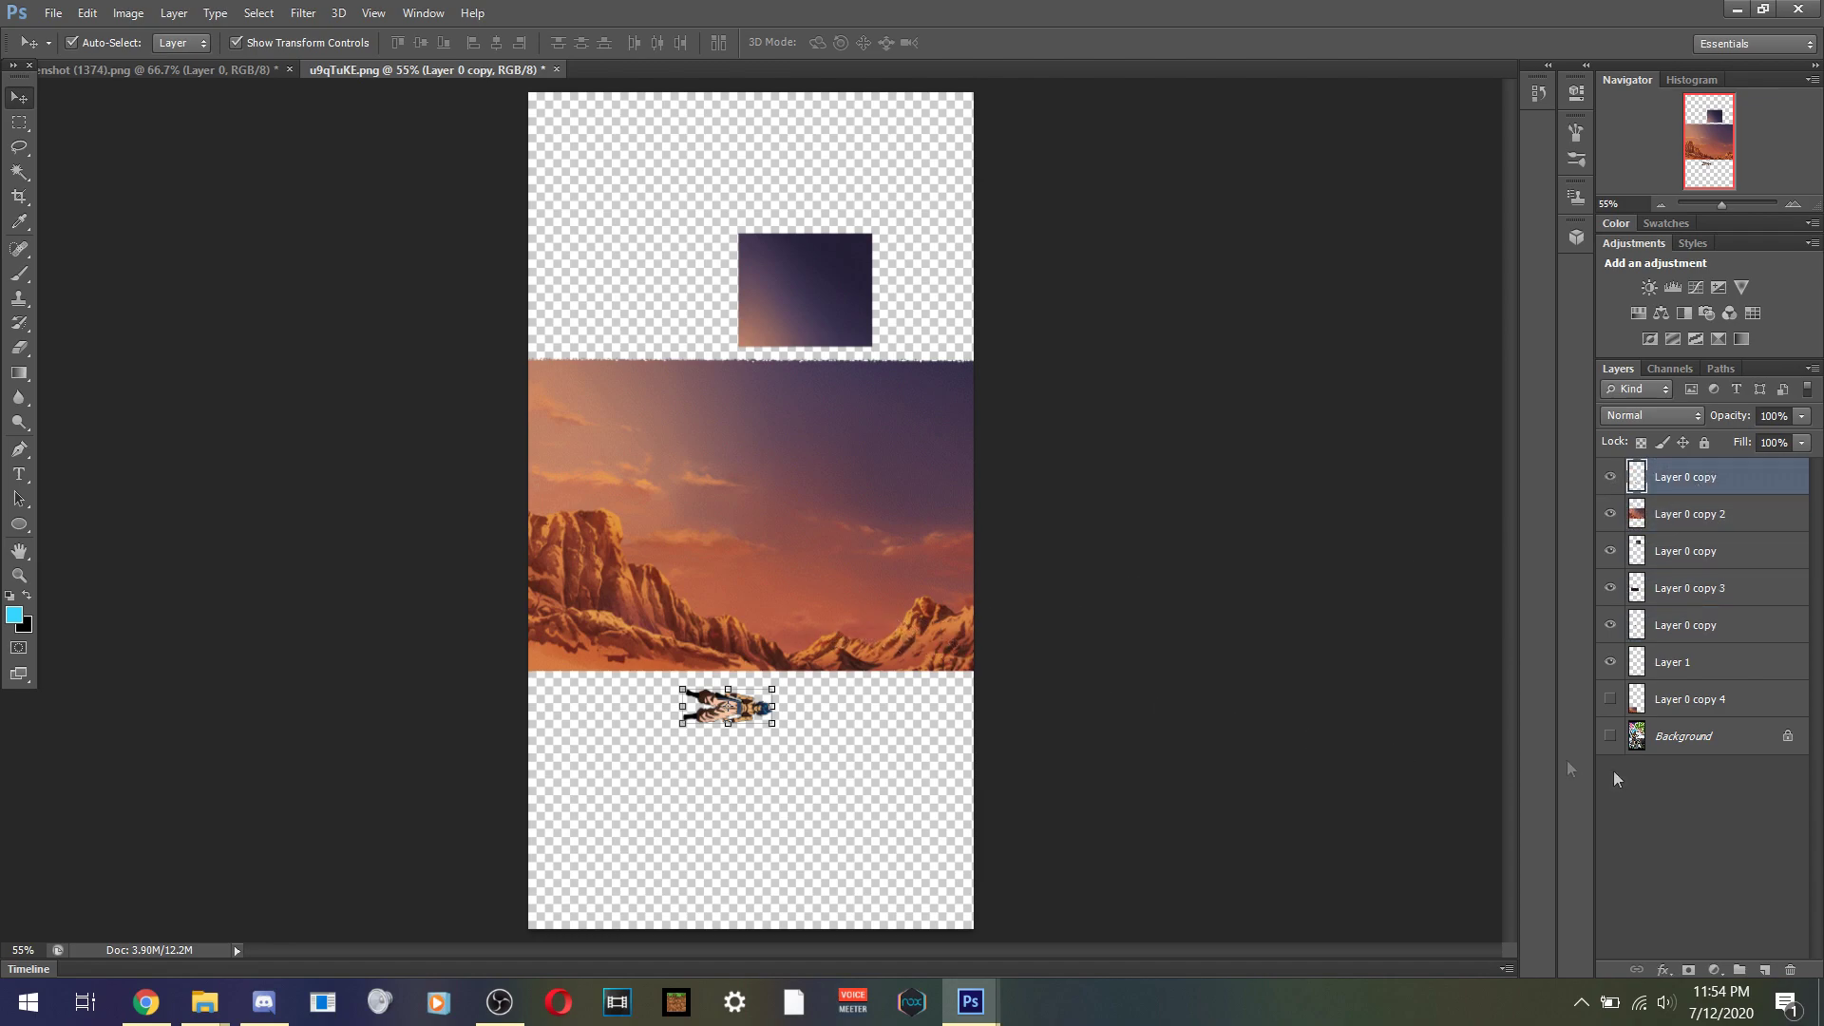
drag(1691, 631, 1707, 477)
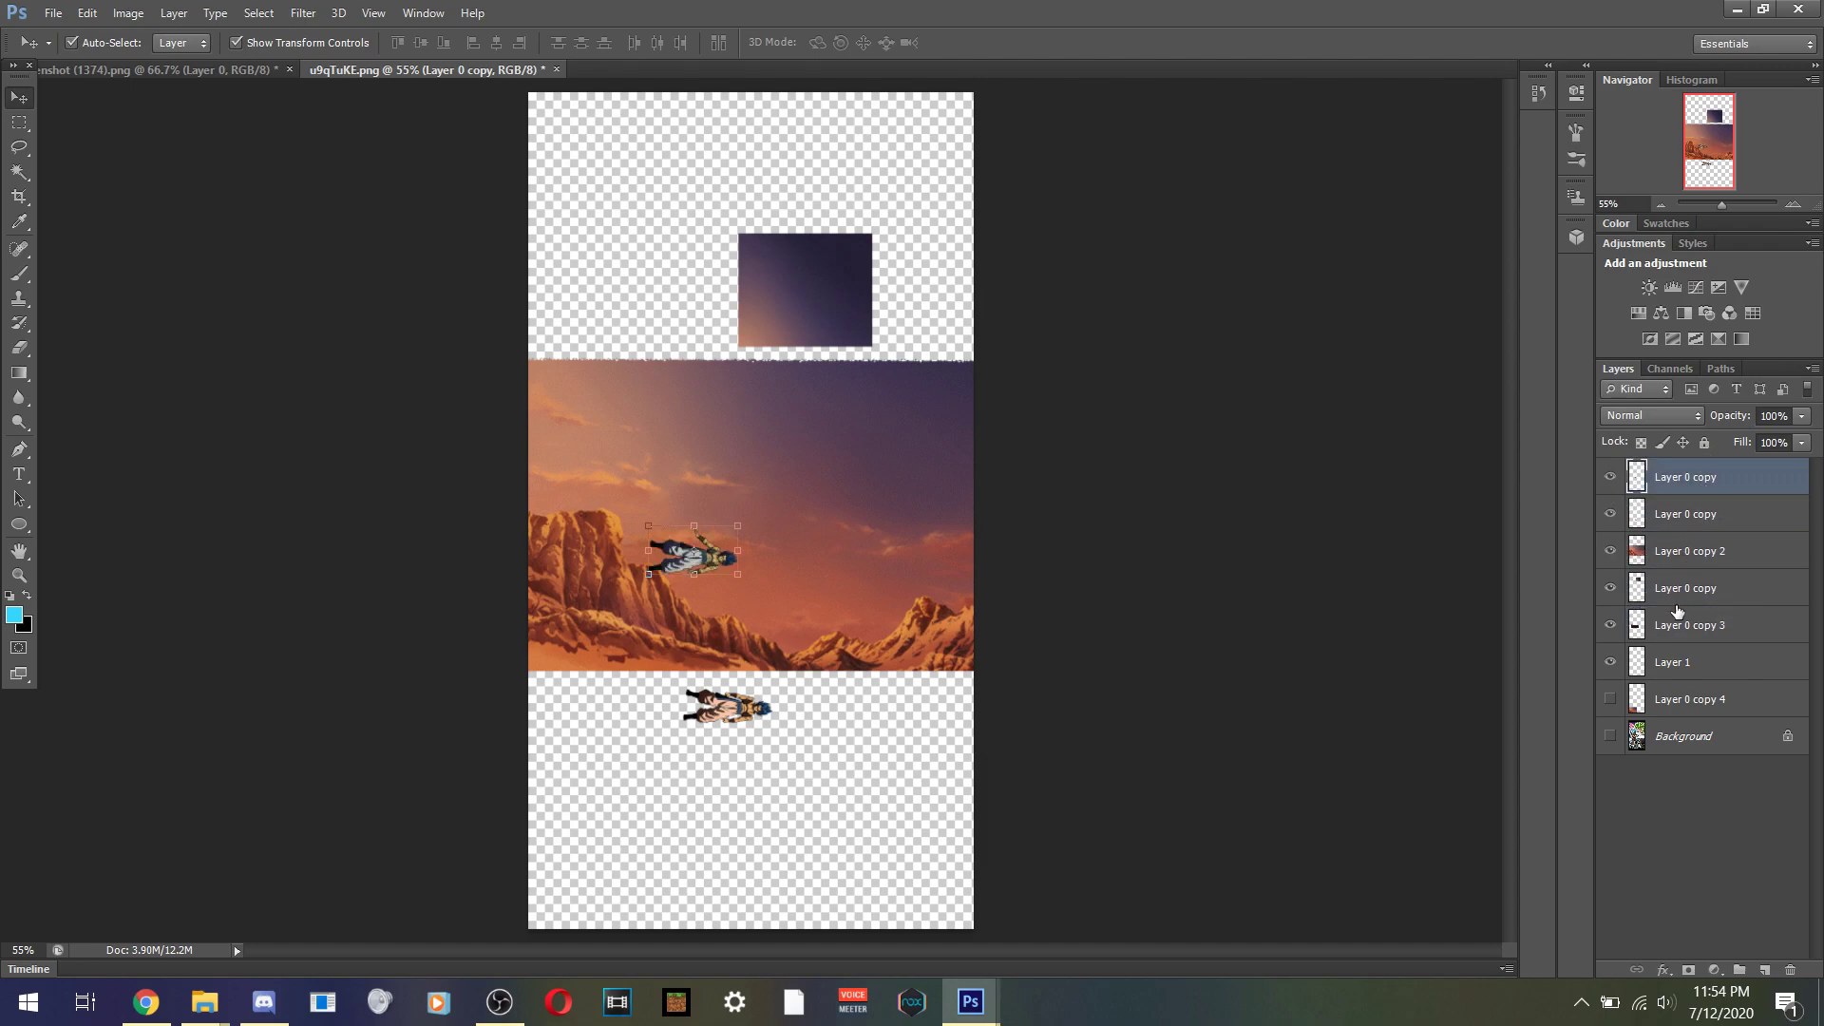
drag(1682, 593, 1710, 472)
drag(1687, 548, 1705, 477)
- Move the dark ground piece below the canyon sky near the canvas's lower edge and bring its layer to the top of the stack
click(797, 577)
drag(819, 554, 859, 365)
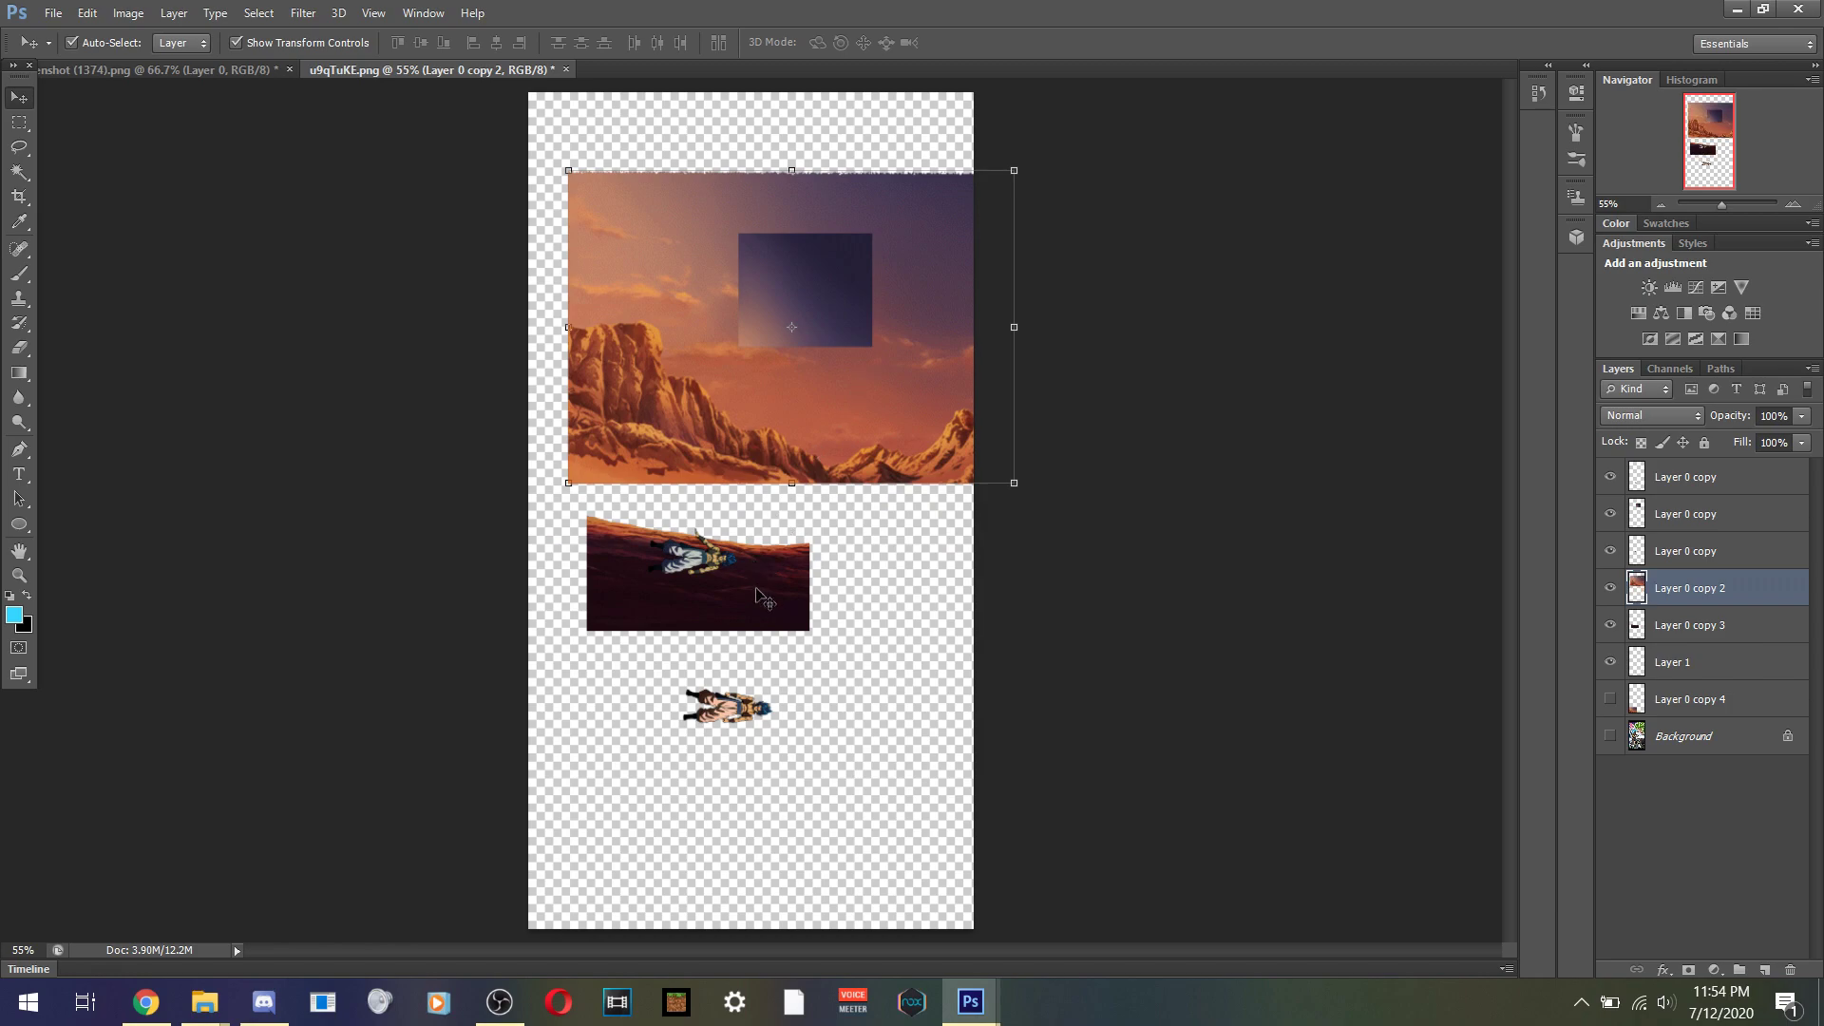
click(765, 609)
drag(765, 609, 905, 856)
drag(1696, 635, 1718, 480)
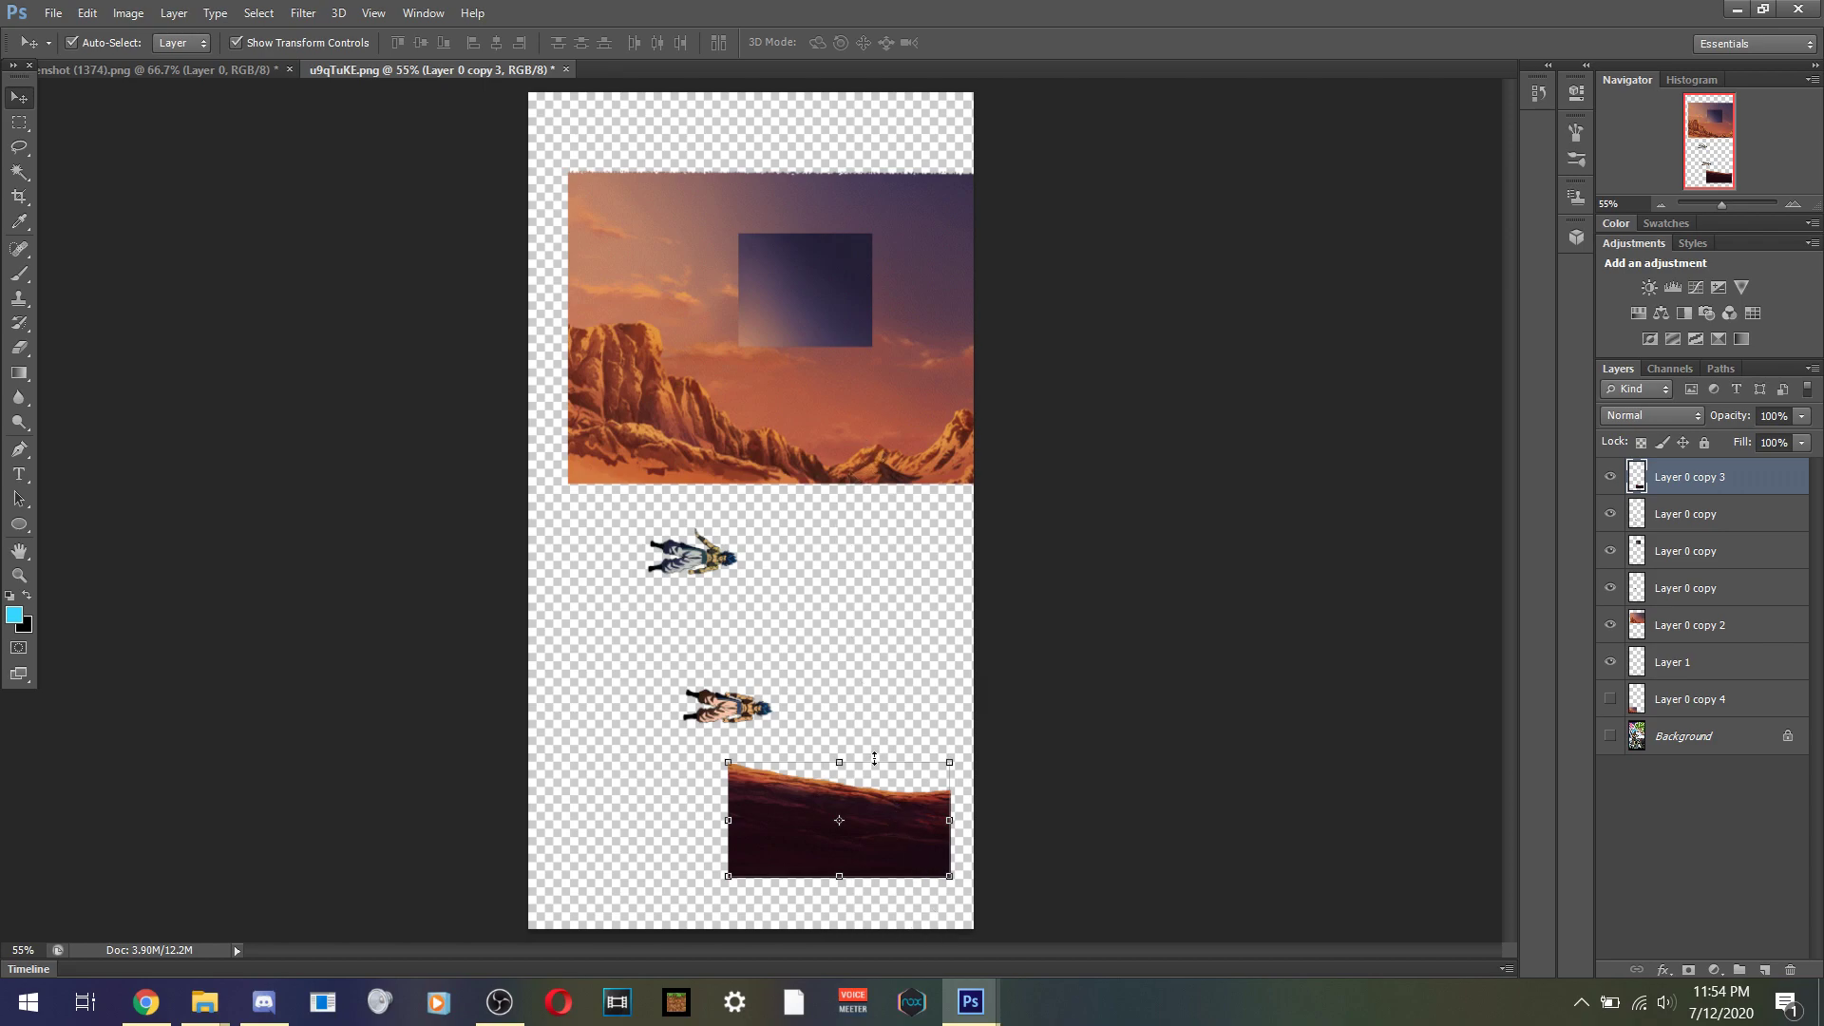
drag(861, 422, 821, 667)
click(910, 844)
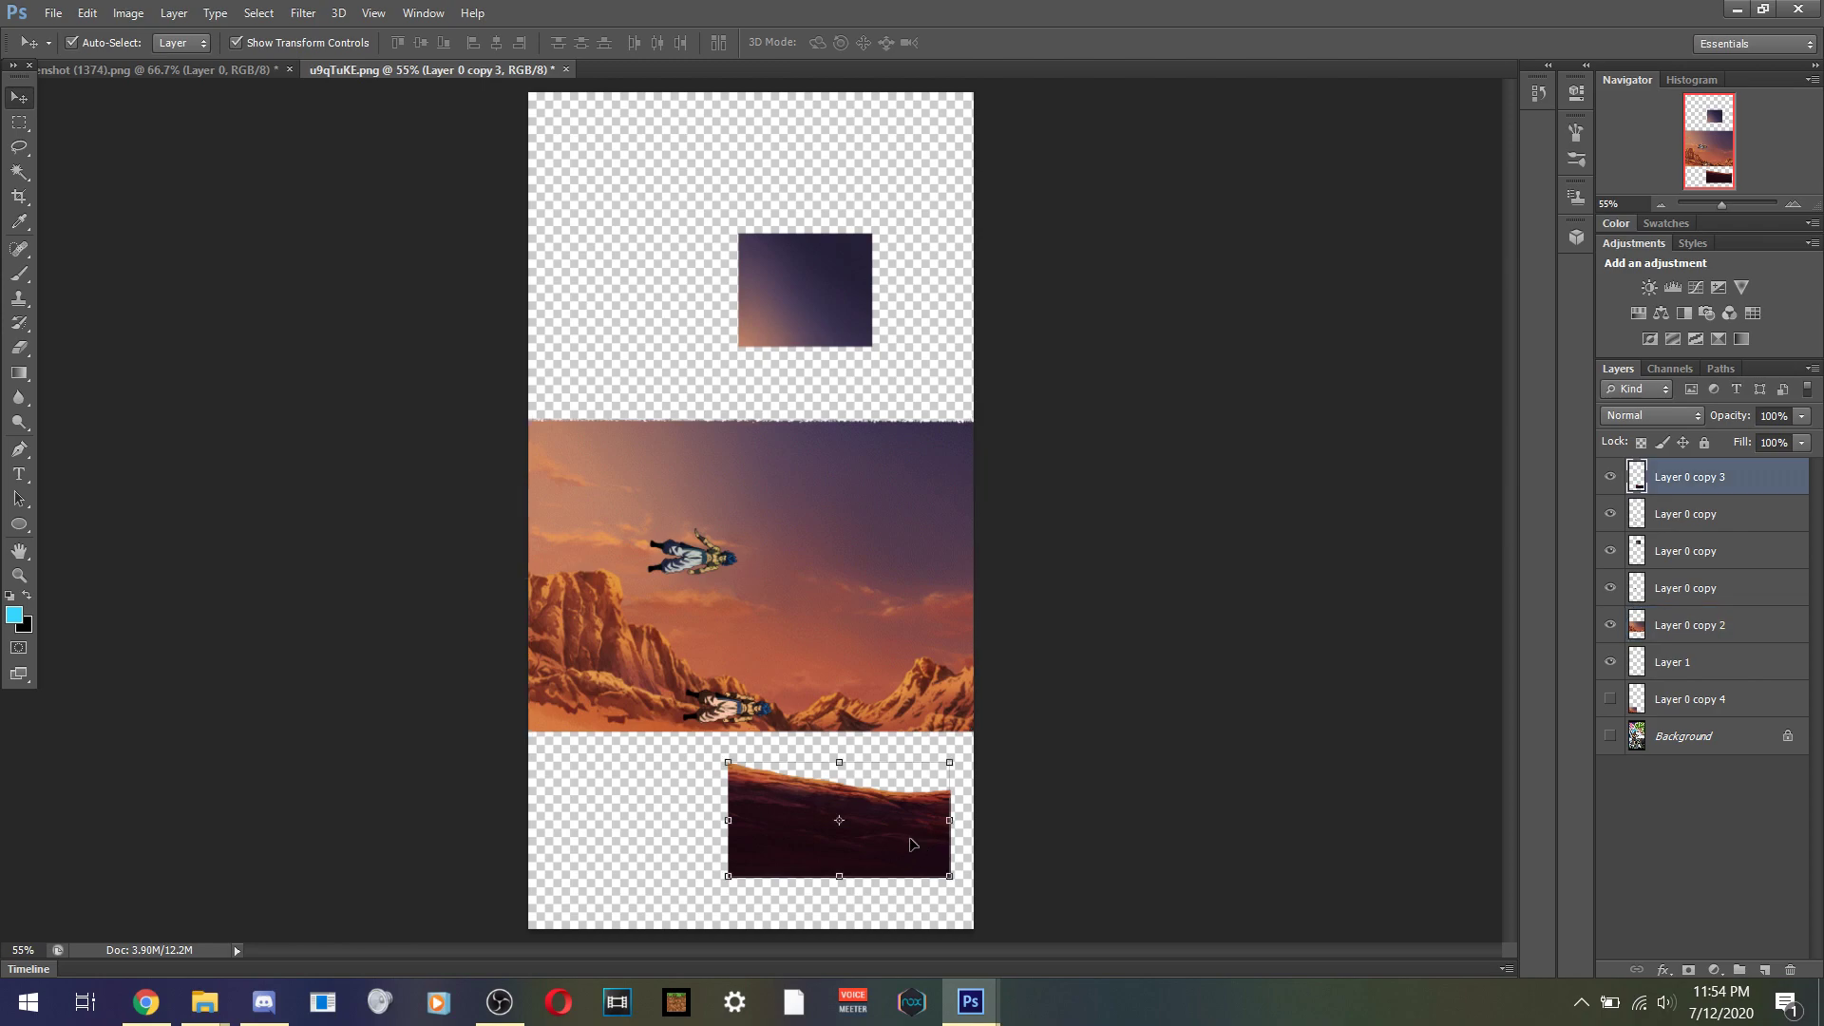
- Duplicate the ground layer, keeping one version hidden directly above Background and placing the visible one in the canvas's lower-left corner
right_click(1739, 485)
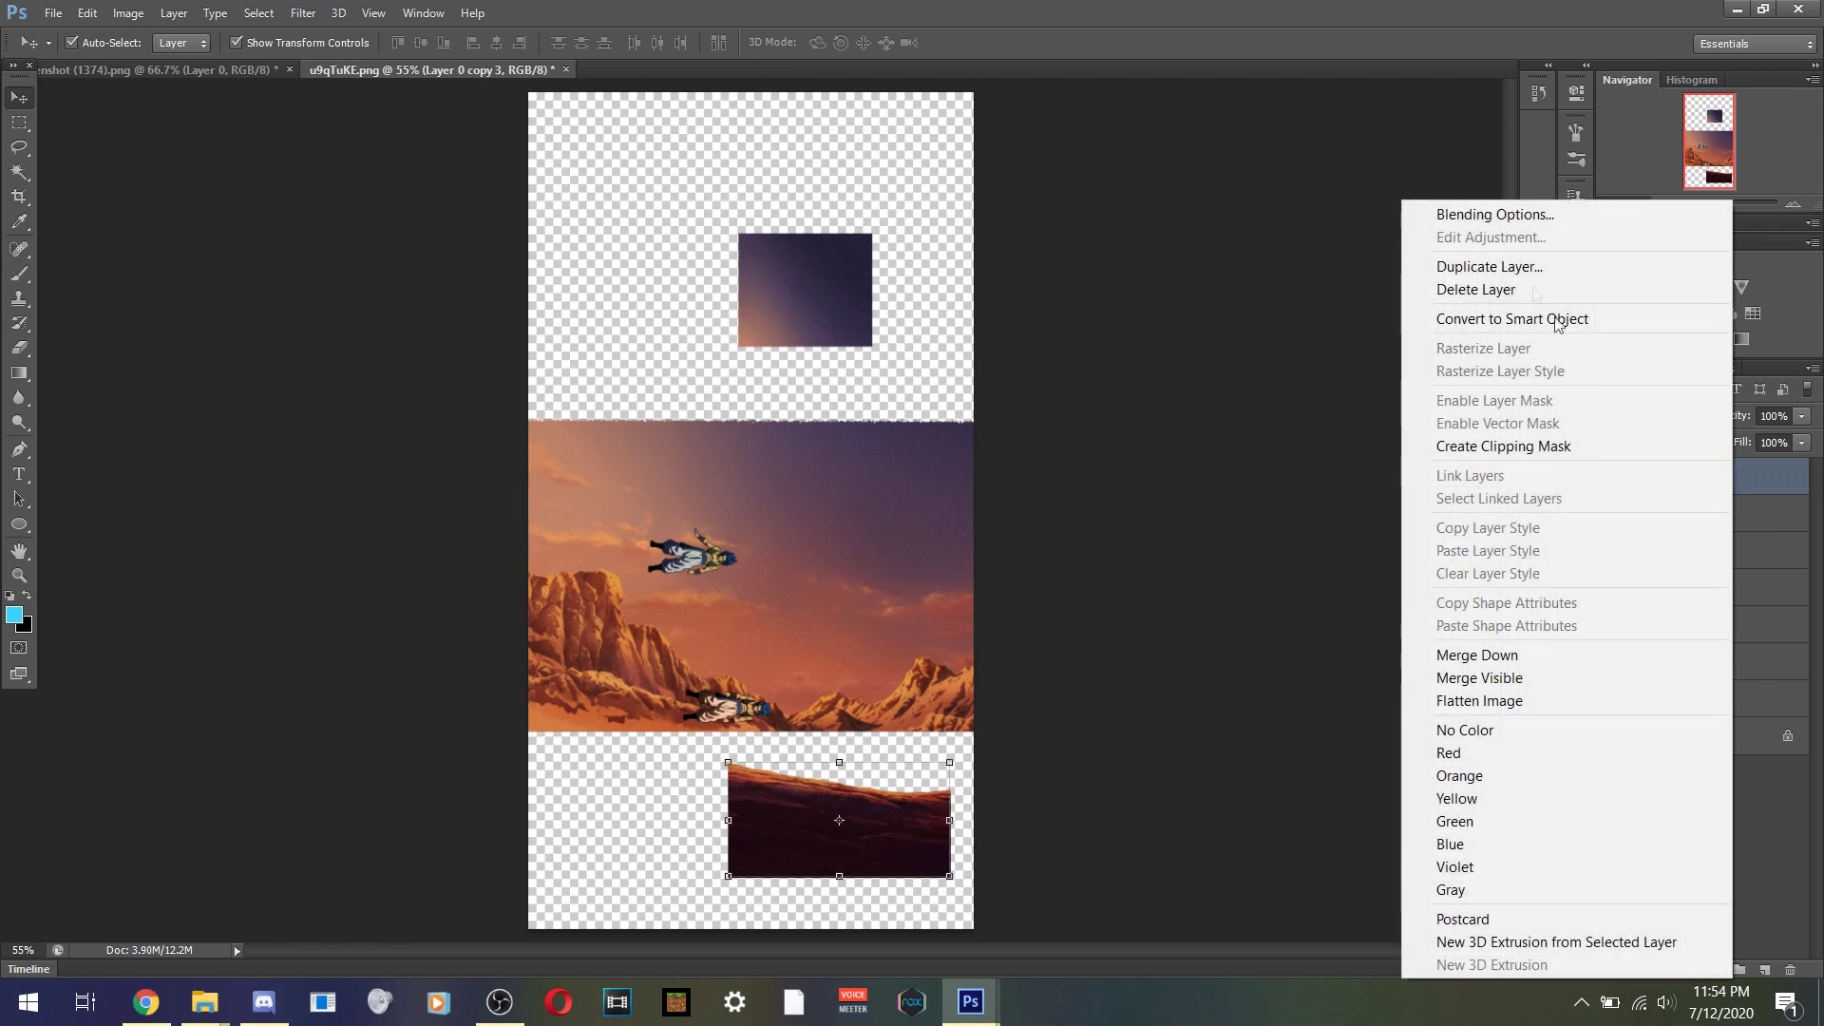
click(1463, 261)
click(810, 214)
drag(1758, 519, 1710, 750)
drag(875, 815, 676, 866)
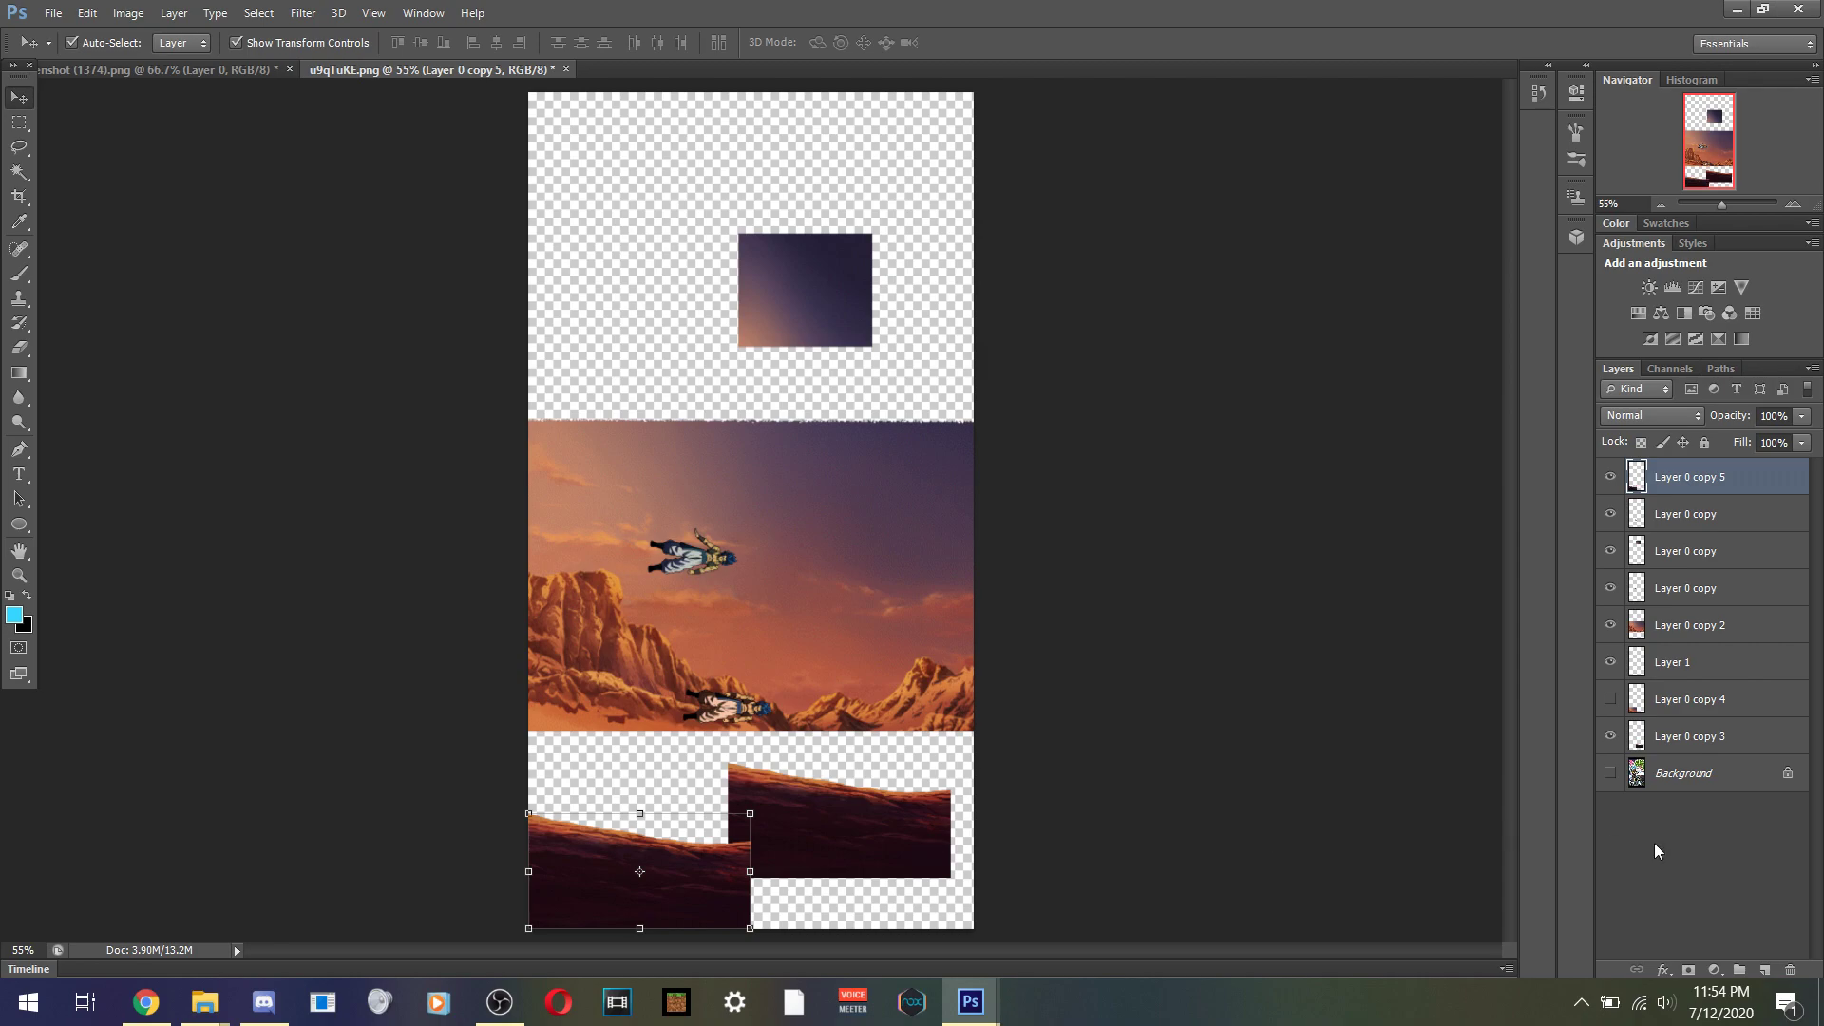
click(1619, 750)
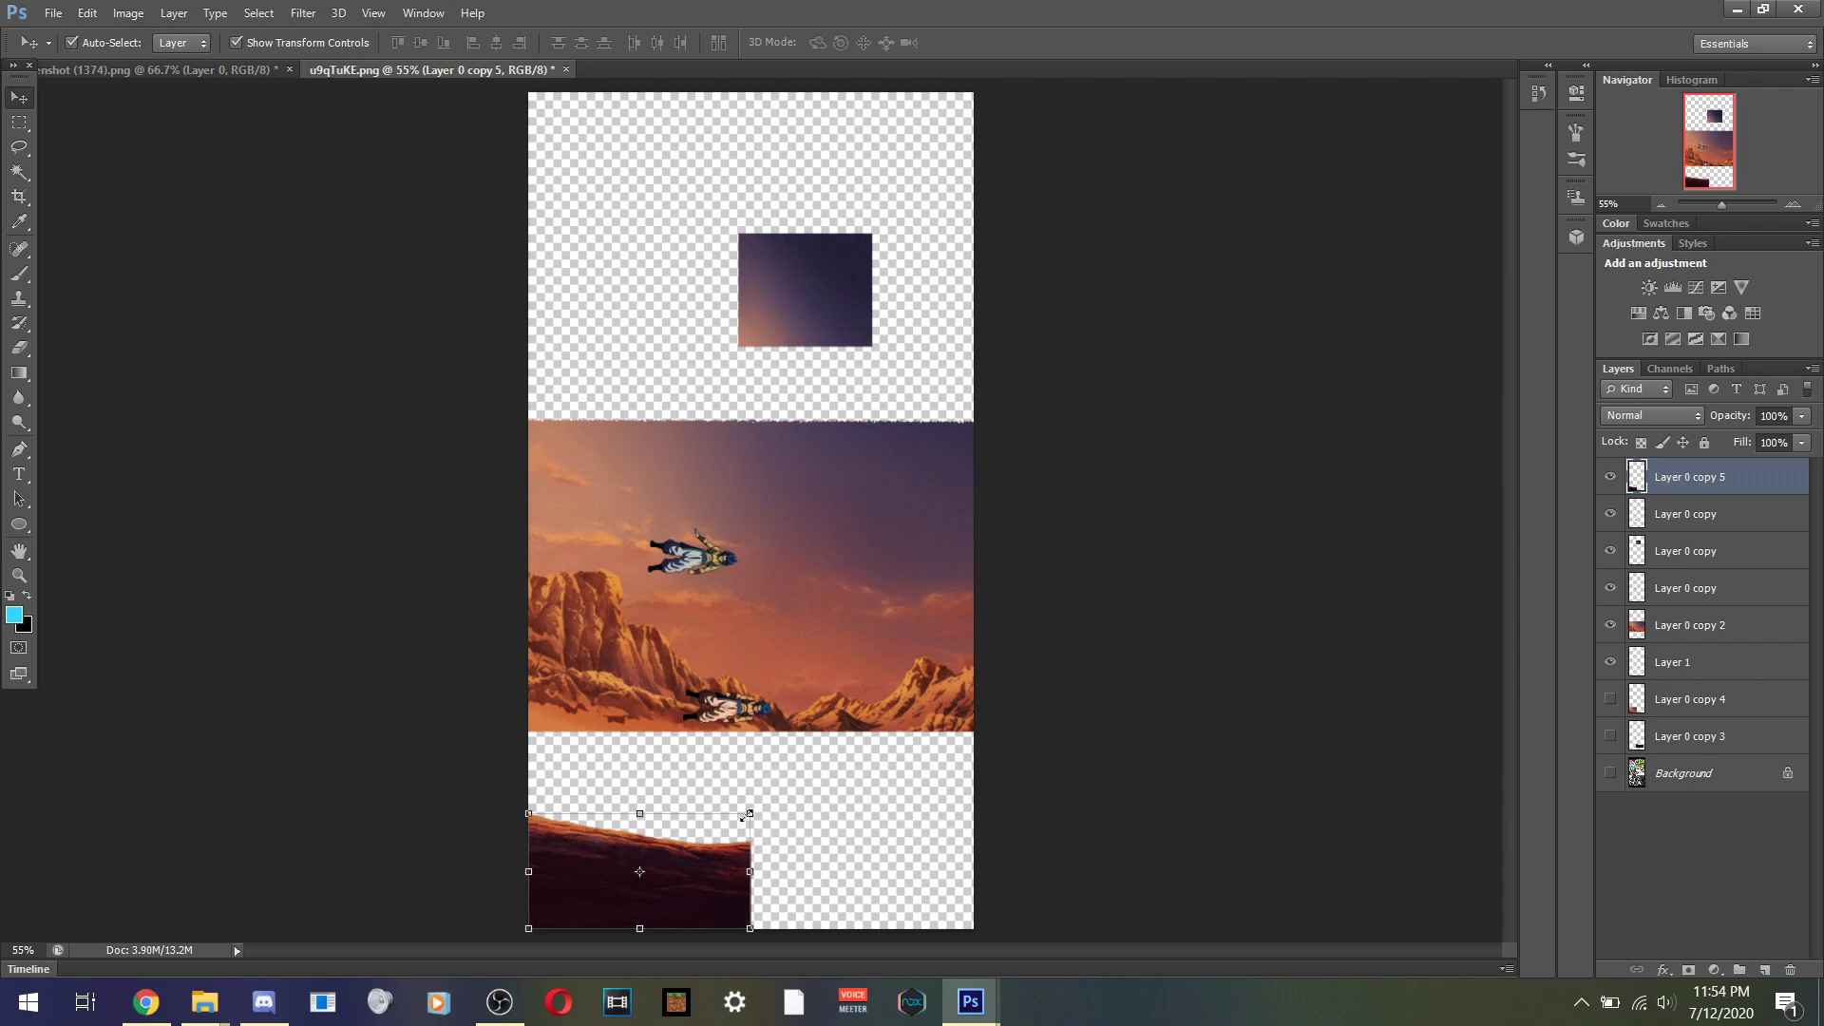
- Enlarge the ground piece to the full canvas width and check it against Screenshot (1374).png
drag(749, 814, 984, 716)
click(954, 42)
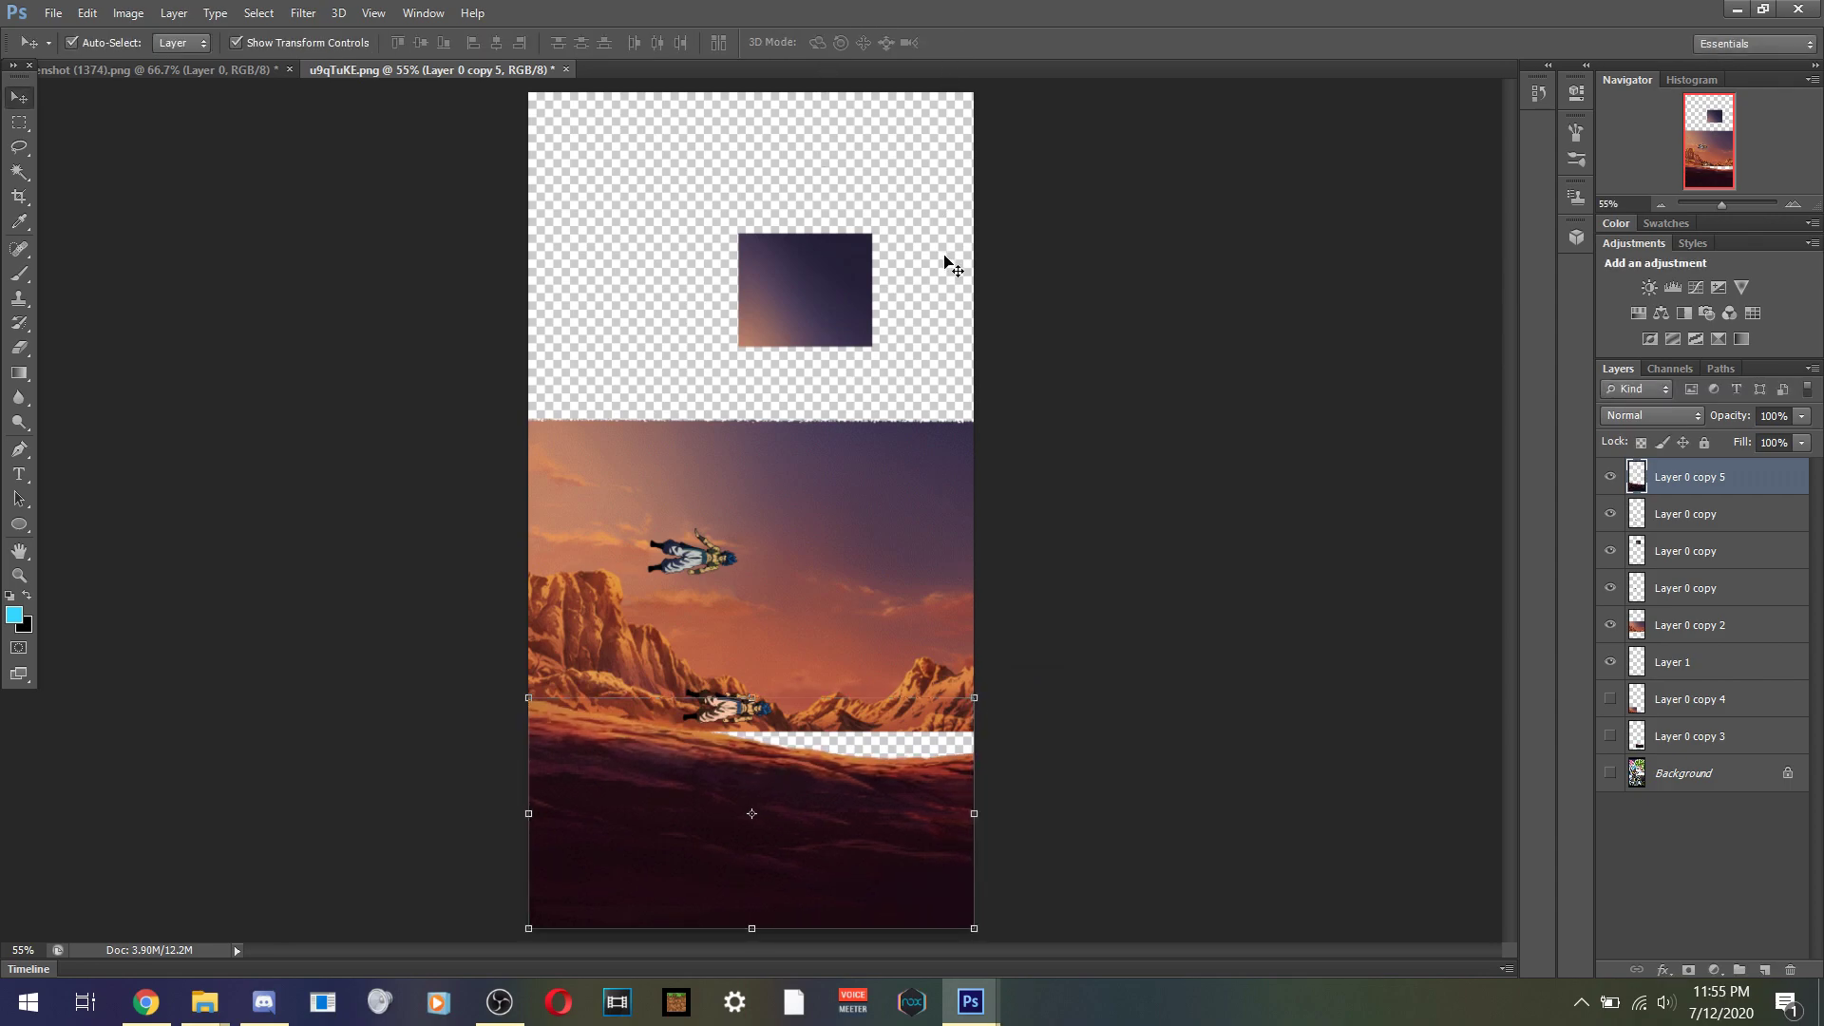
click(202, 70)
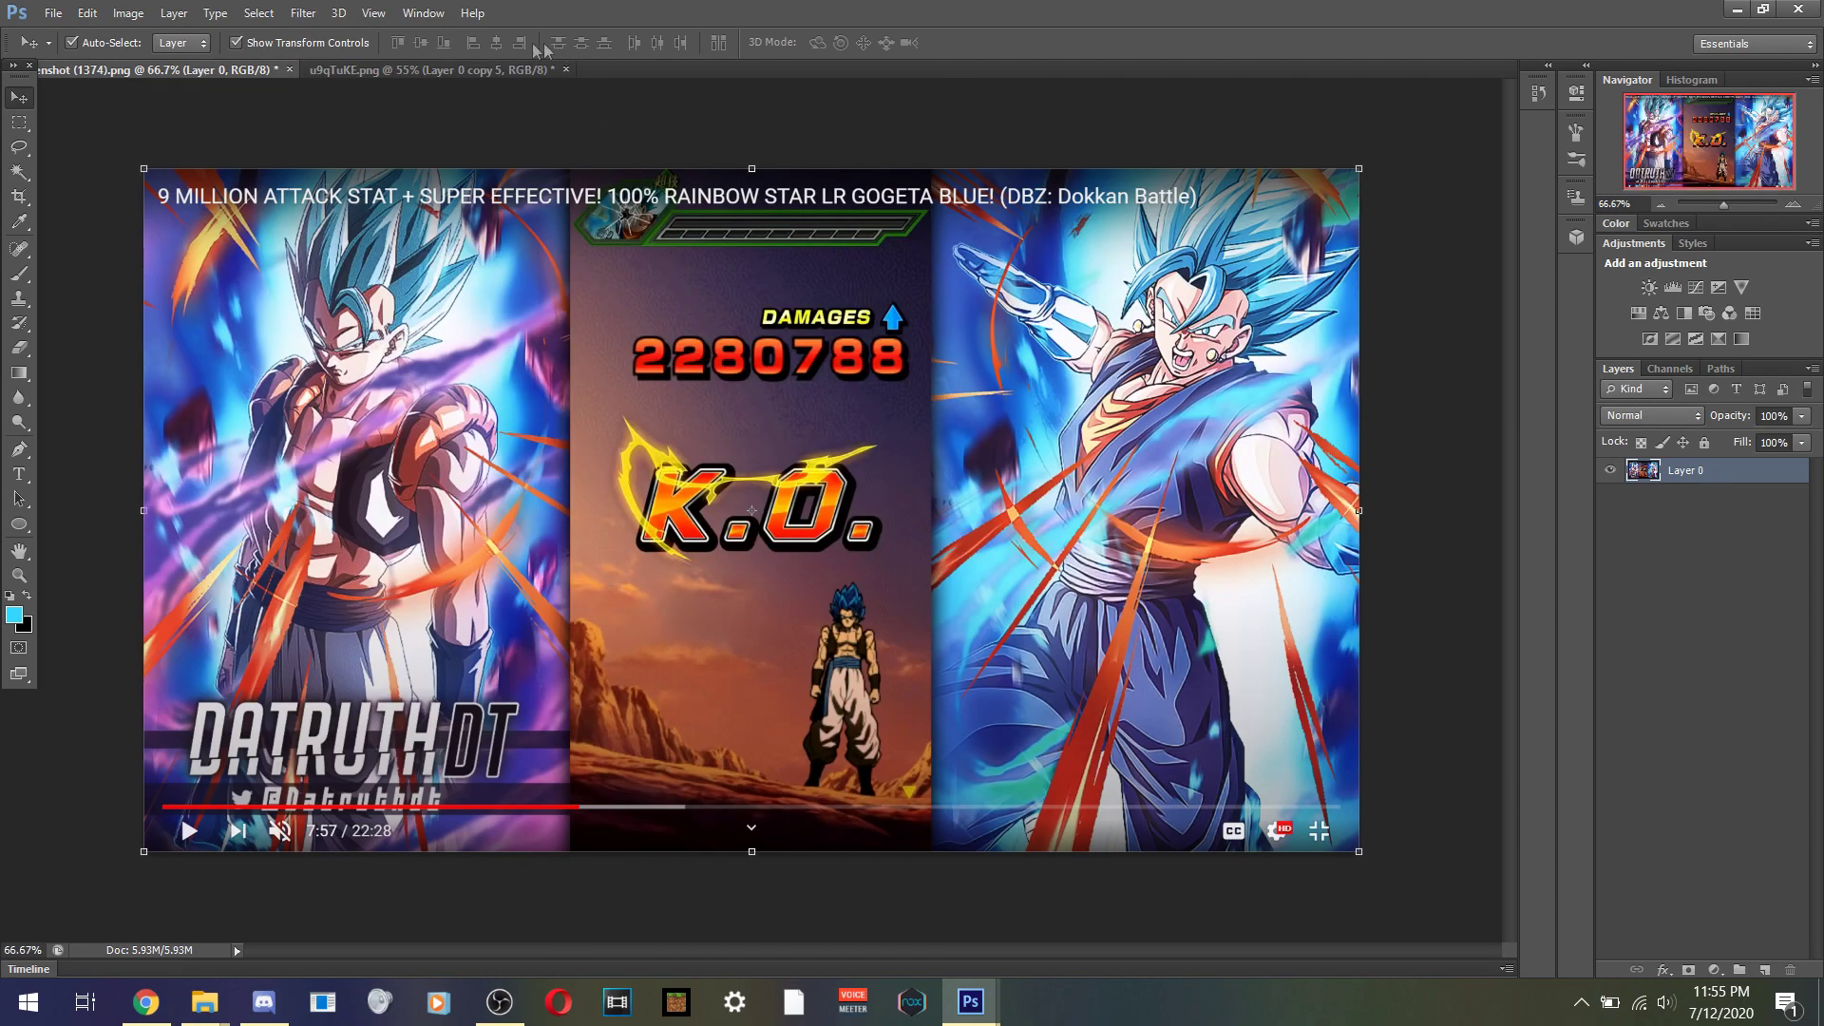
click(432, 70)
- Nudge the canyon sky layer straight down until its lower edge is hidden behind the ground piece
click(792, 599)
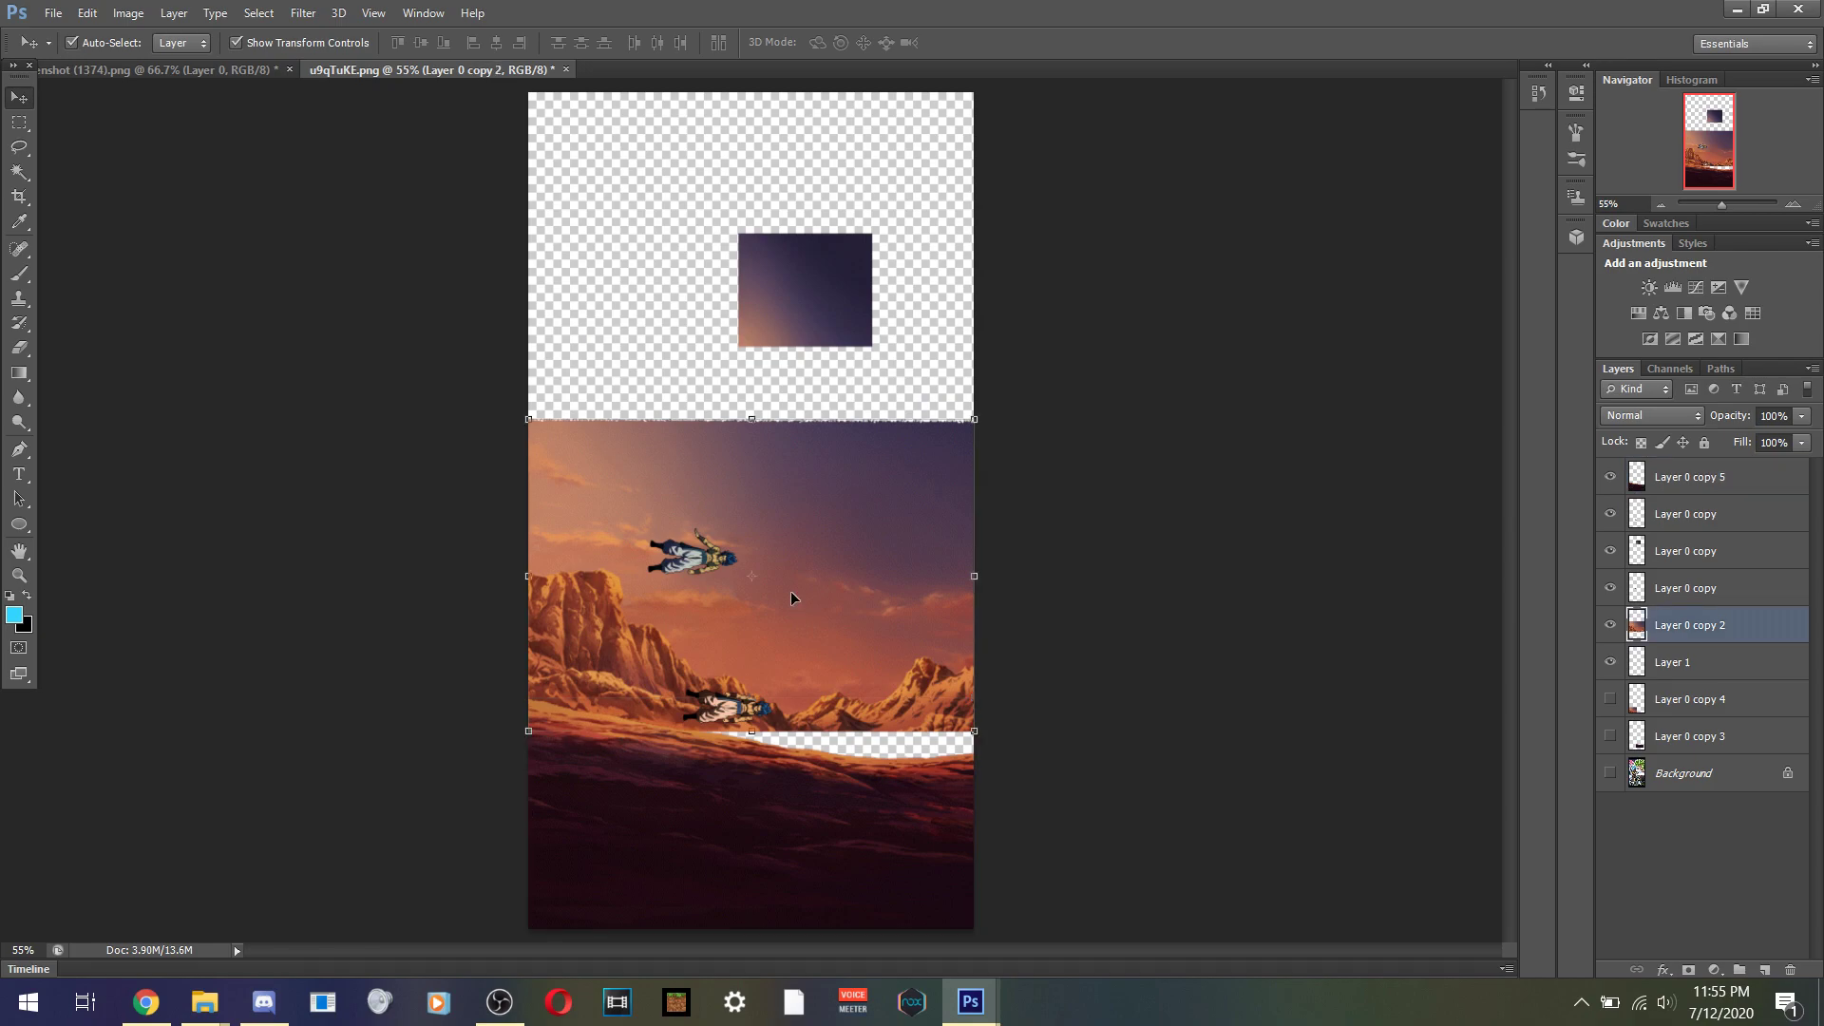
key(Down)
key(Down)
key(Down)
key(Down)
key(Down)
key(Down)
key(Down)
key(Down)
key(Down)
key(Down)
key(Down)
key(Down)
key(Down)
key(Down)
key(Down)
key(Down)
key(Down)
key(Down)
key(Down)
key(Down)
key(Down)
key(Down)
key(Down)
key(Down)
key(Down)
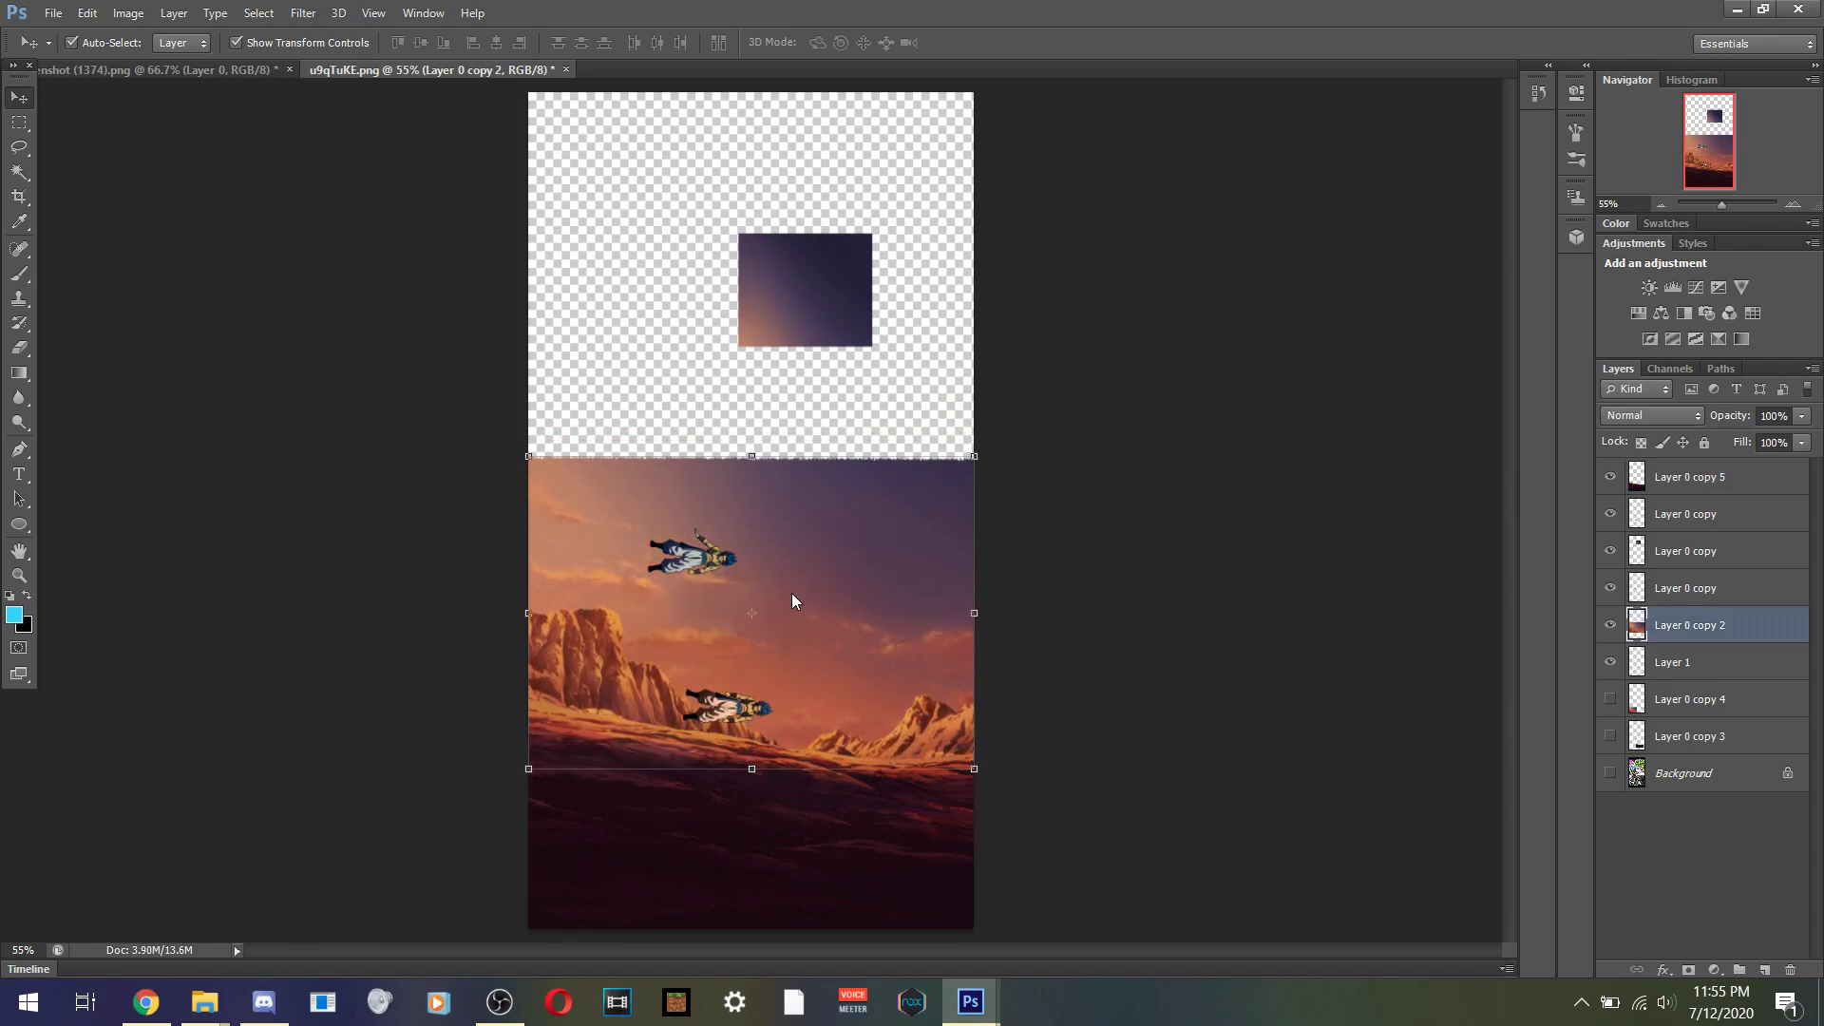
- Compare the joined canyon and ground in u9qTuKE.png with the horizon of the K.O. scene in Screenshot (1374).png
click(143, 73)
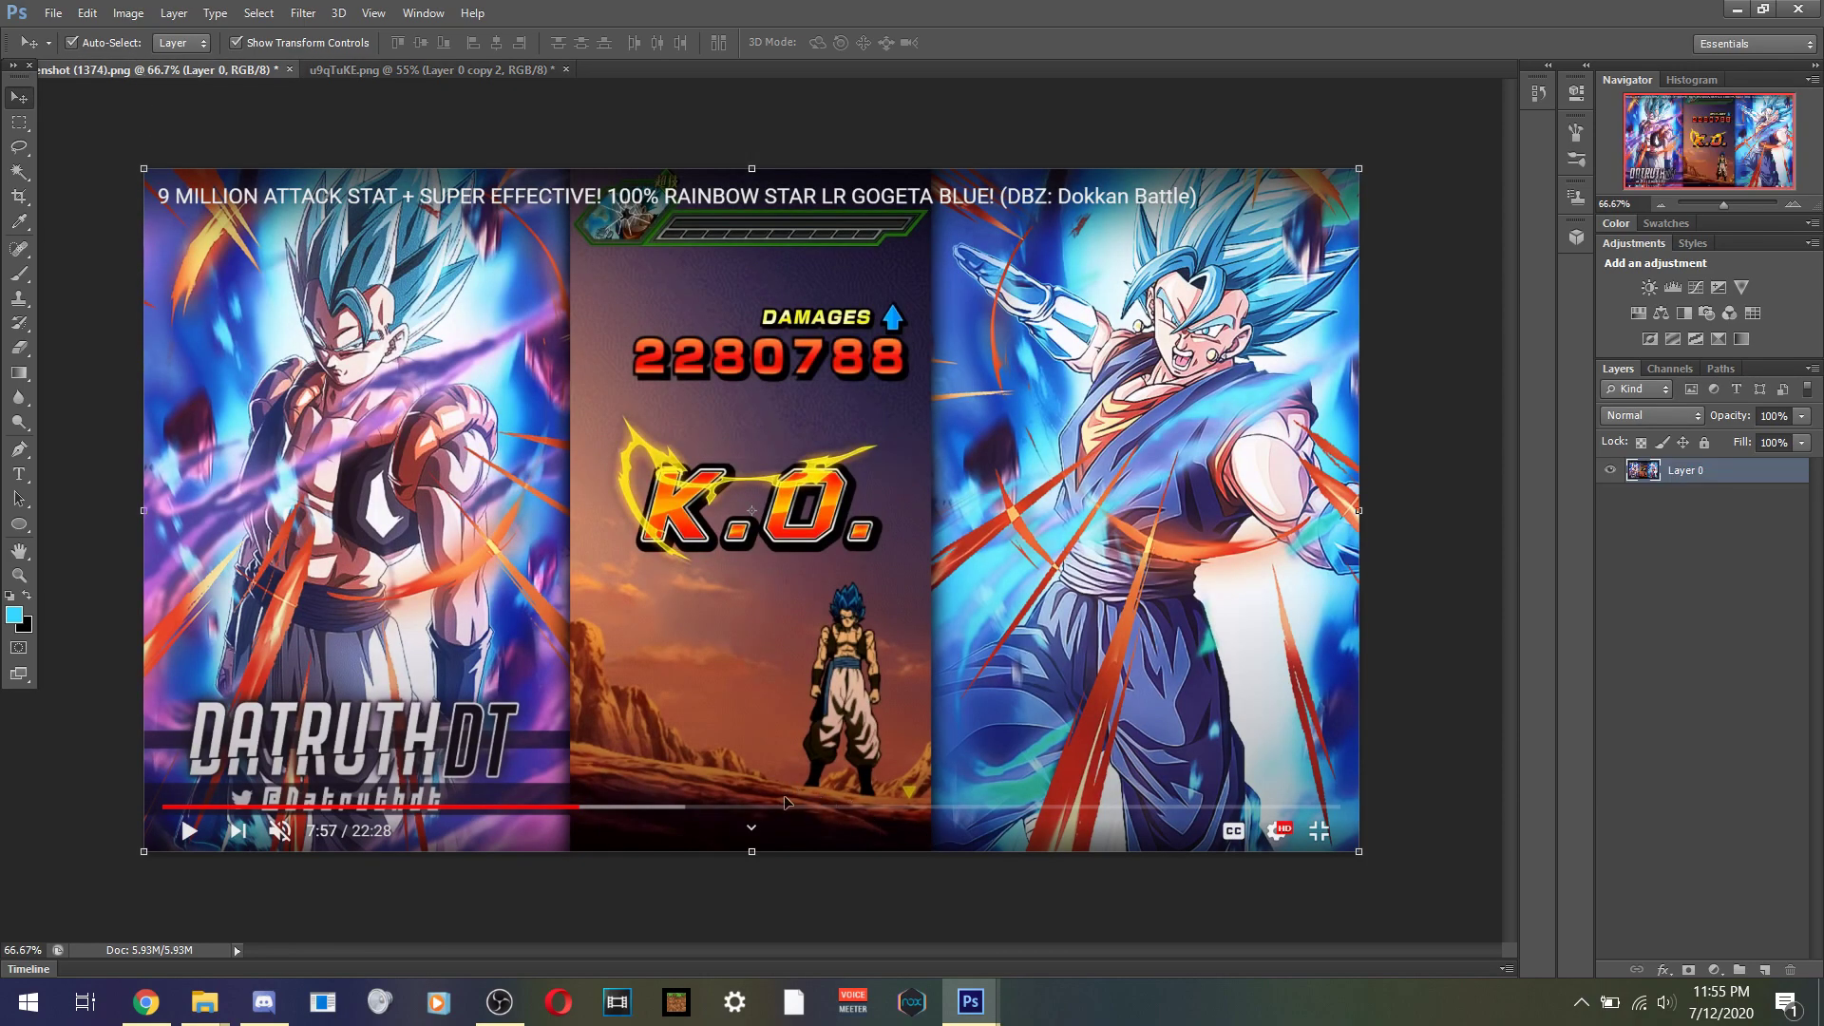
click(460, 67)
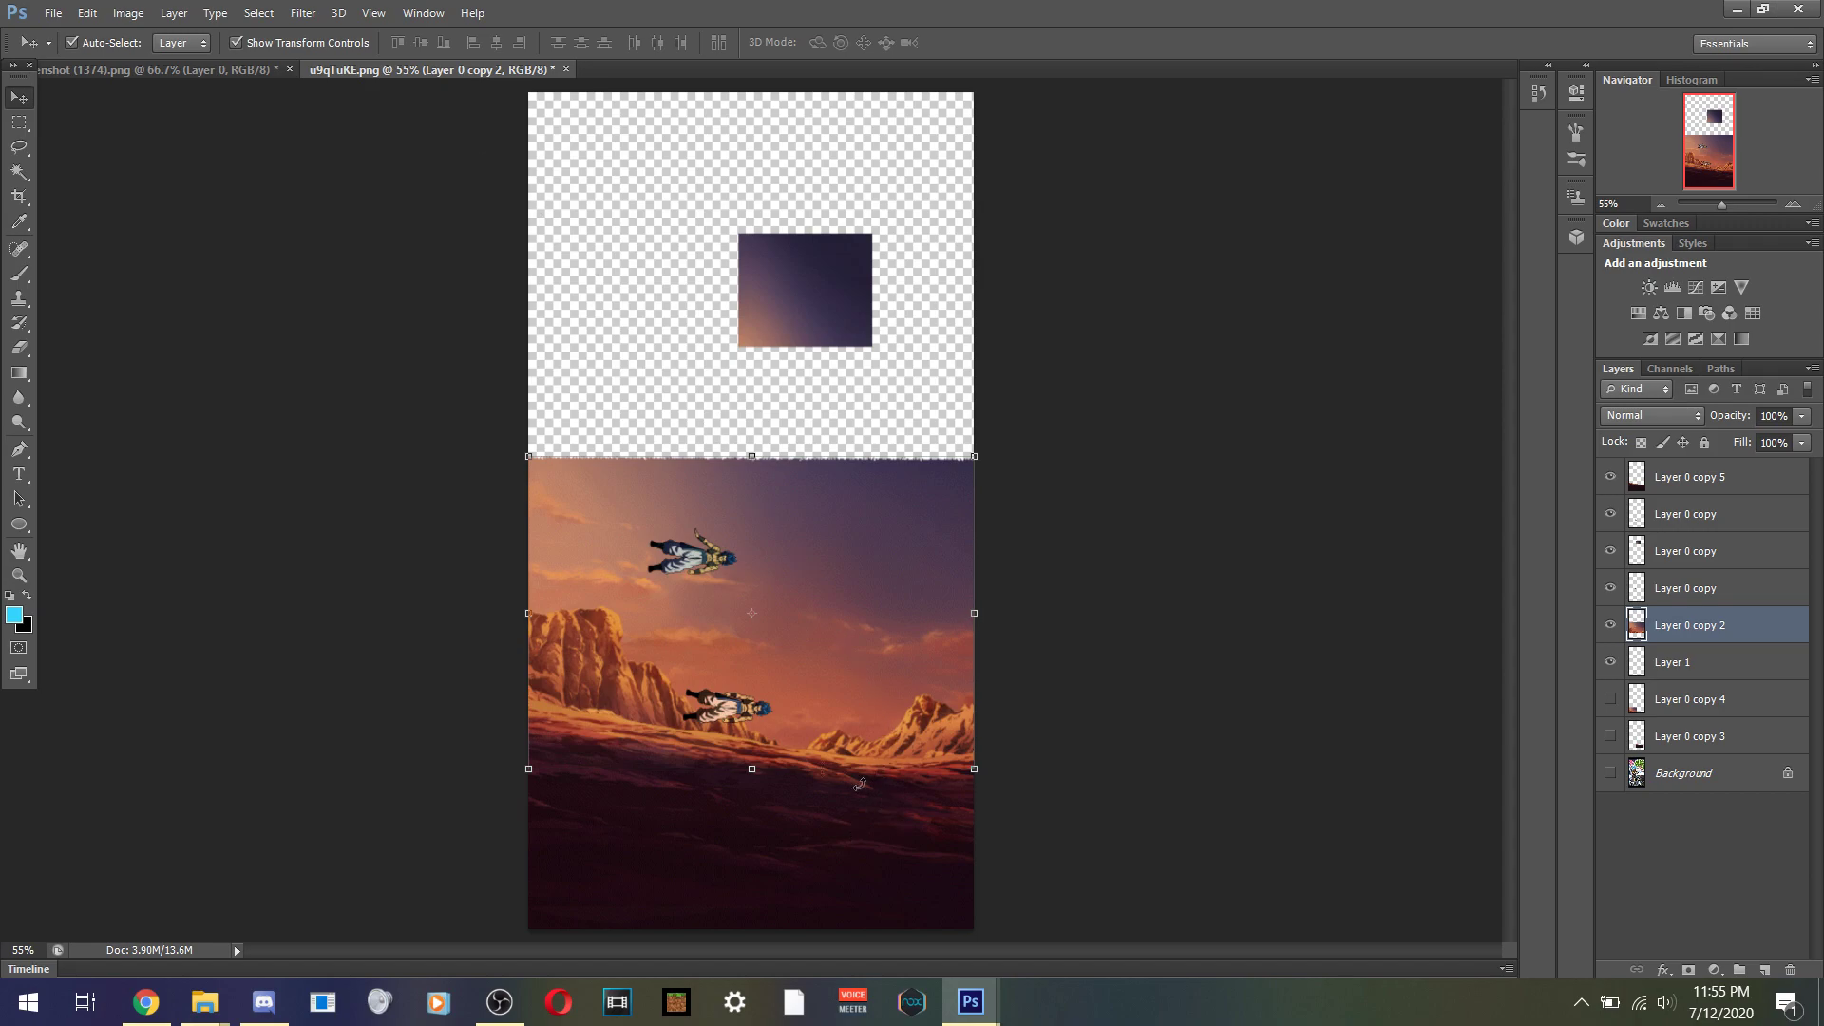
click(243, 70)
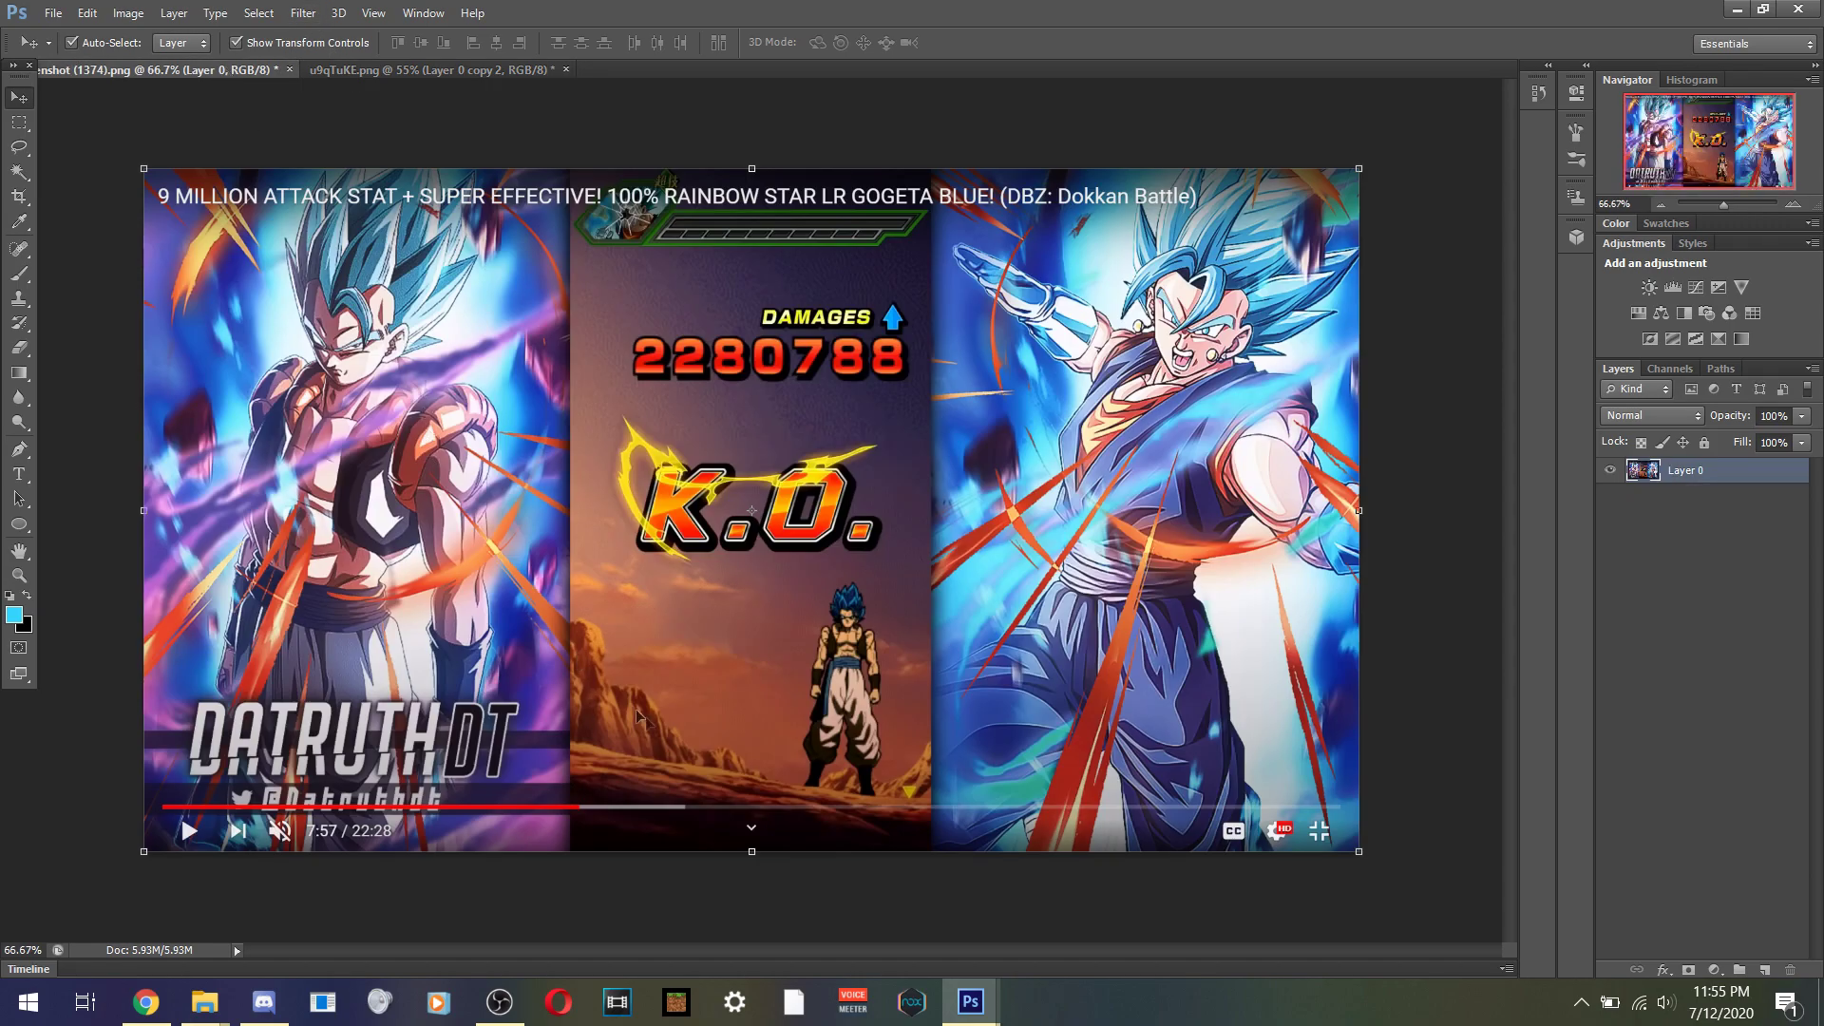
click(513, 70)
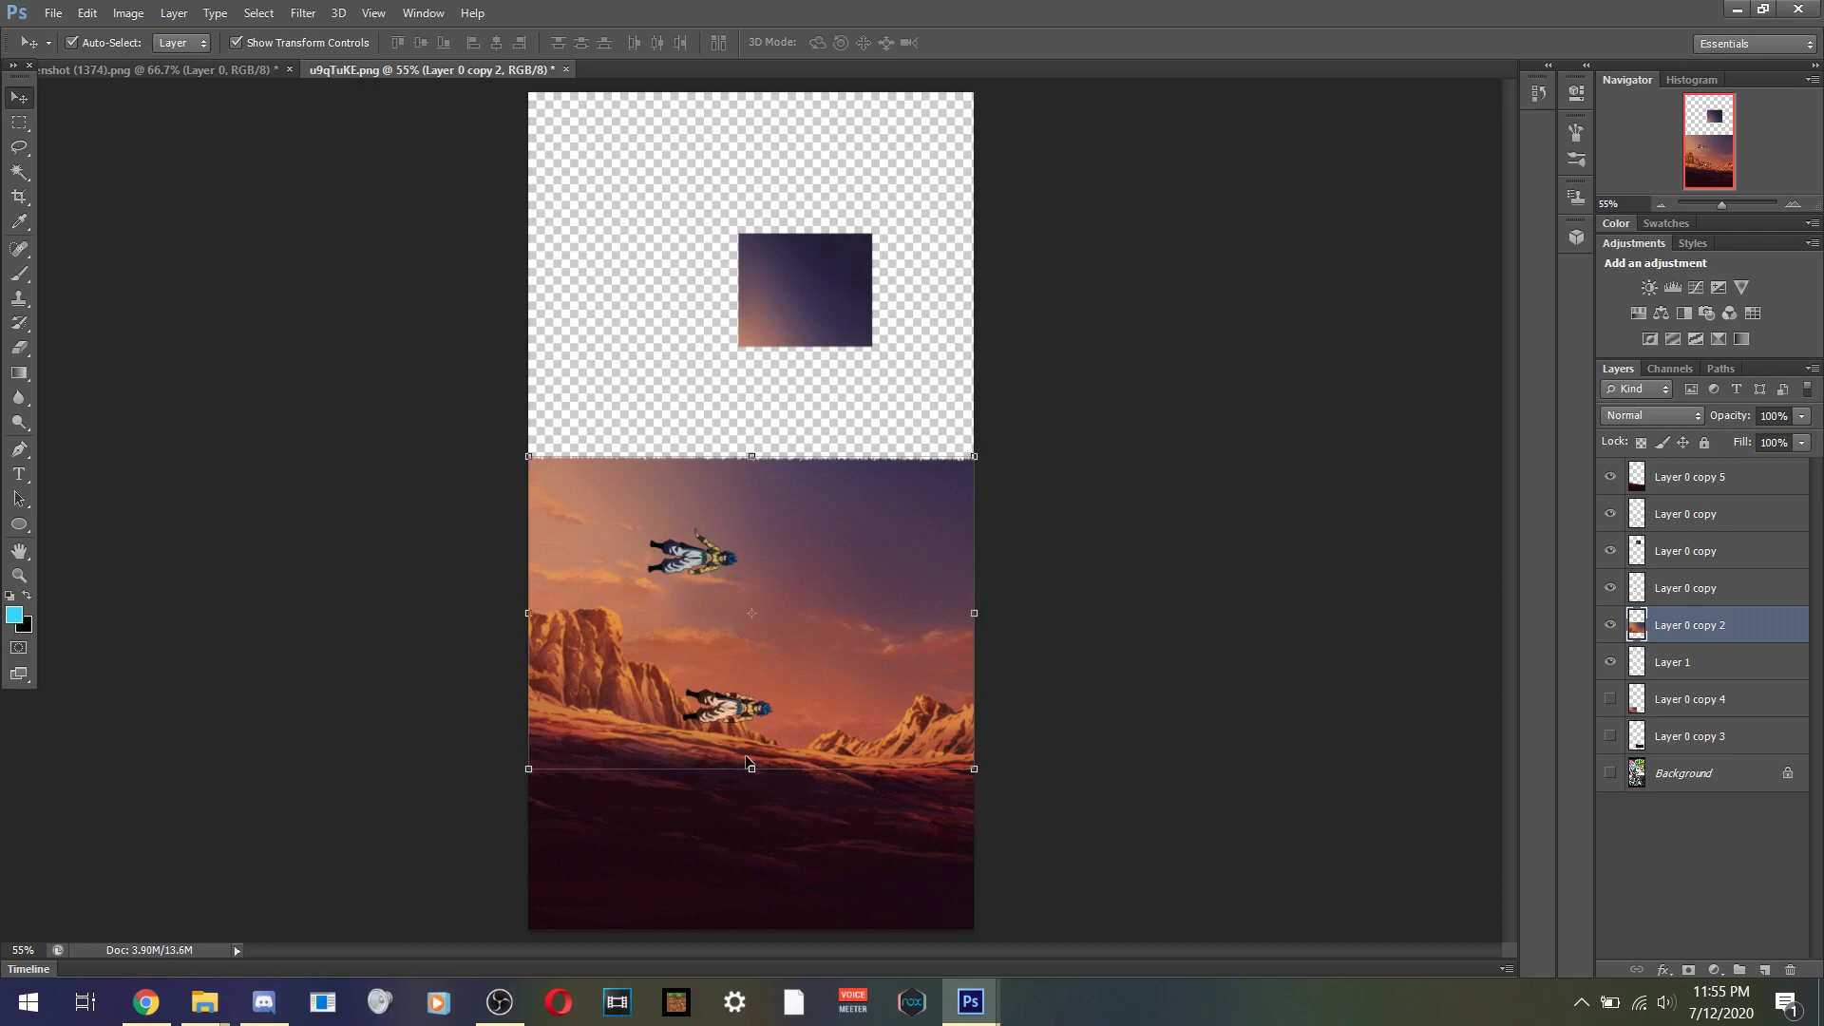
click(218, 81)
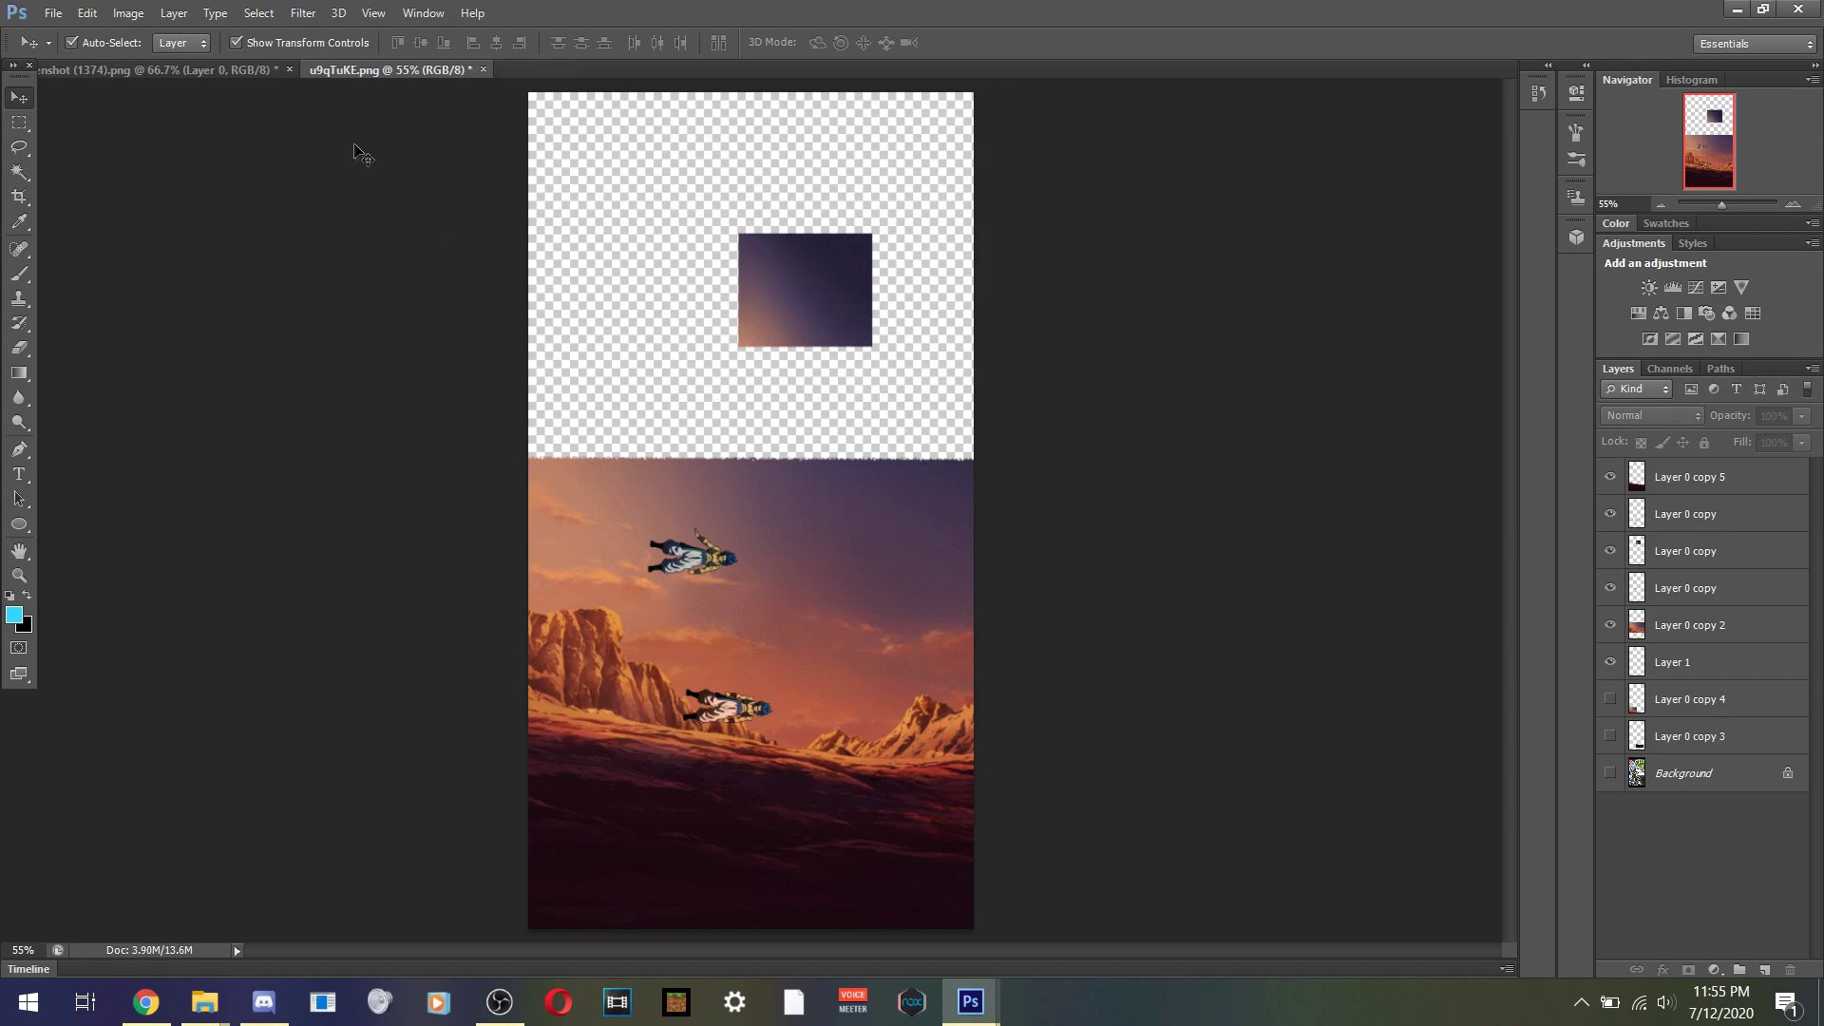
- Lower the canyon sky layer slightly behind the ground piece, comparing its horizon with the K.O. scene in Screenshot (1374).png
click(171, 70)
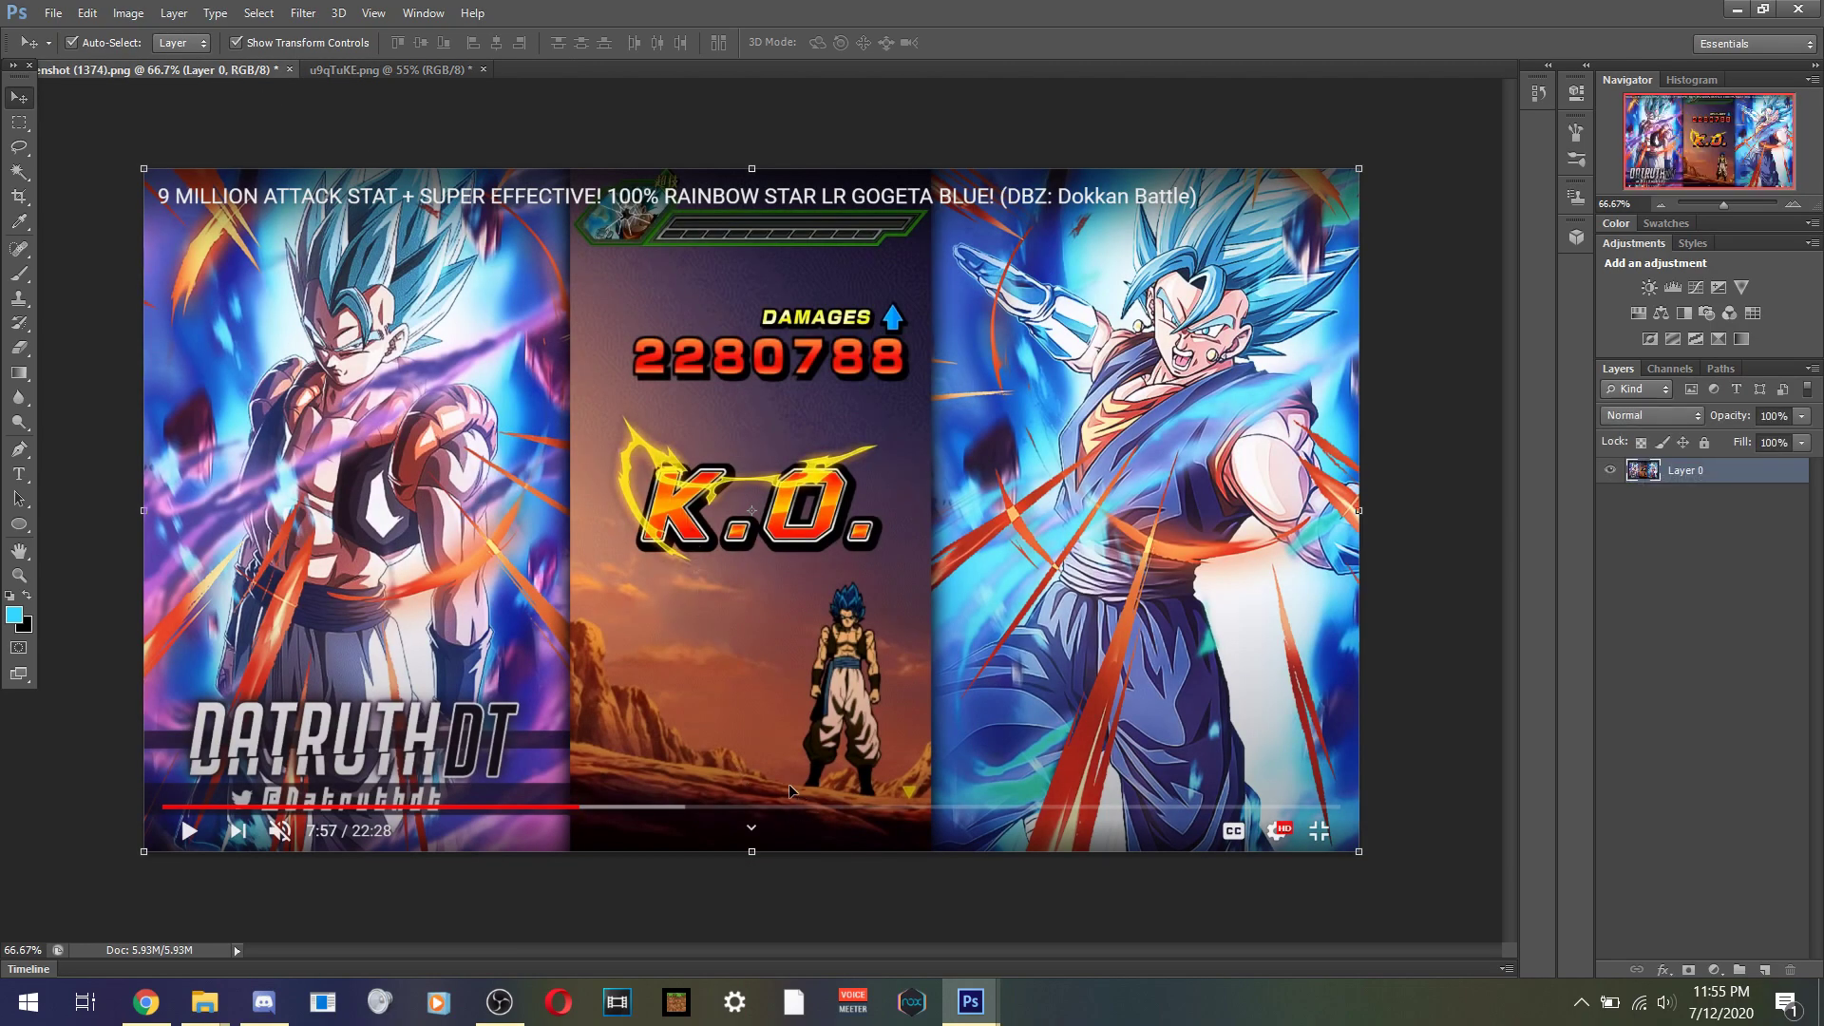
click(363, 68)
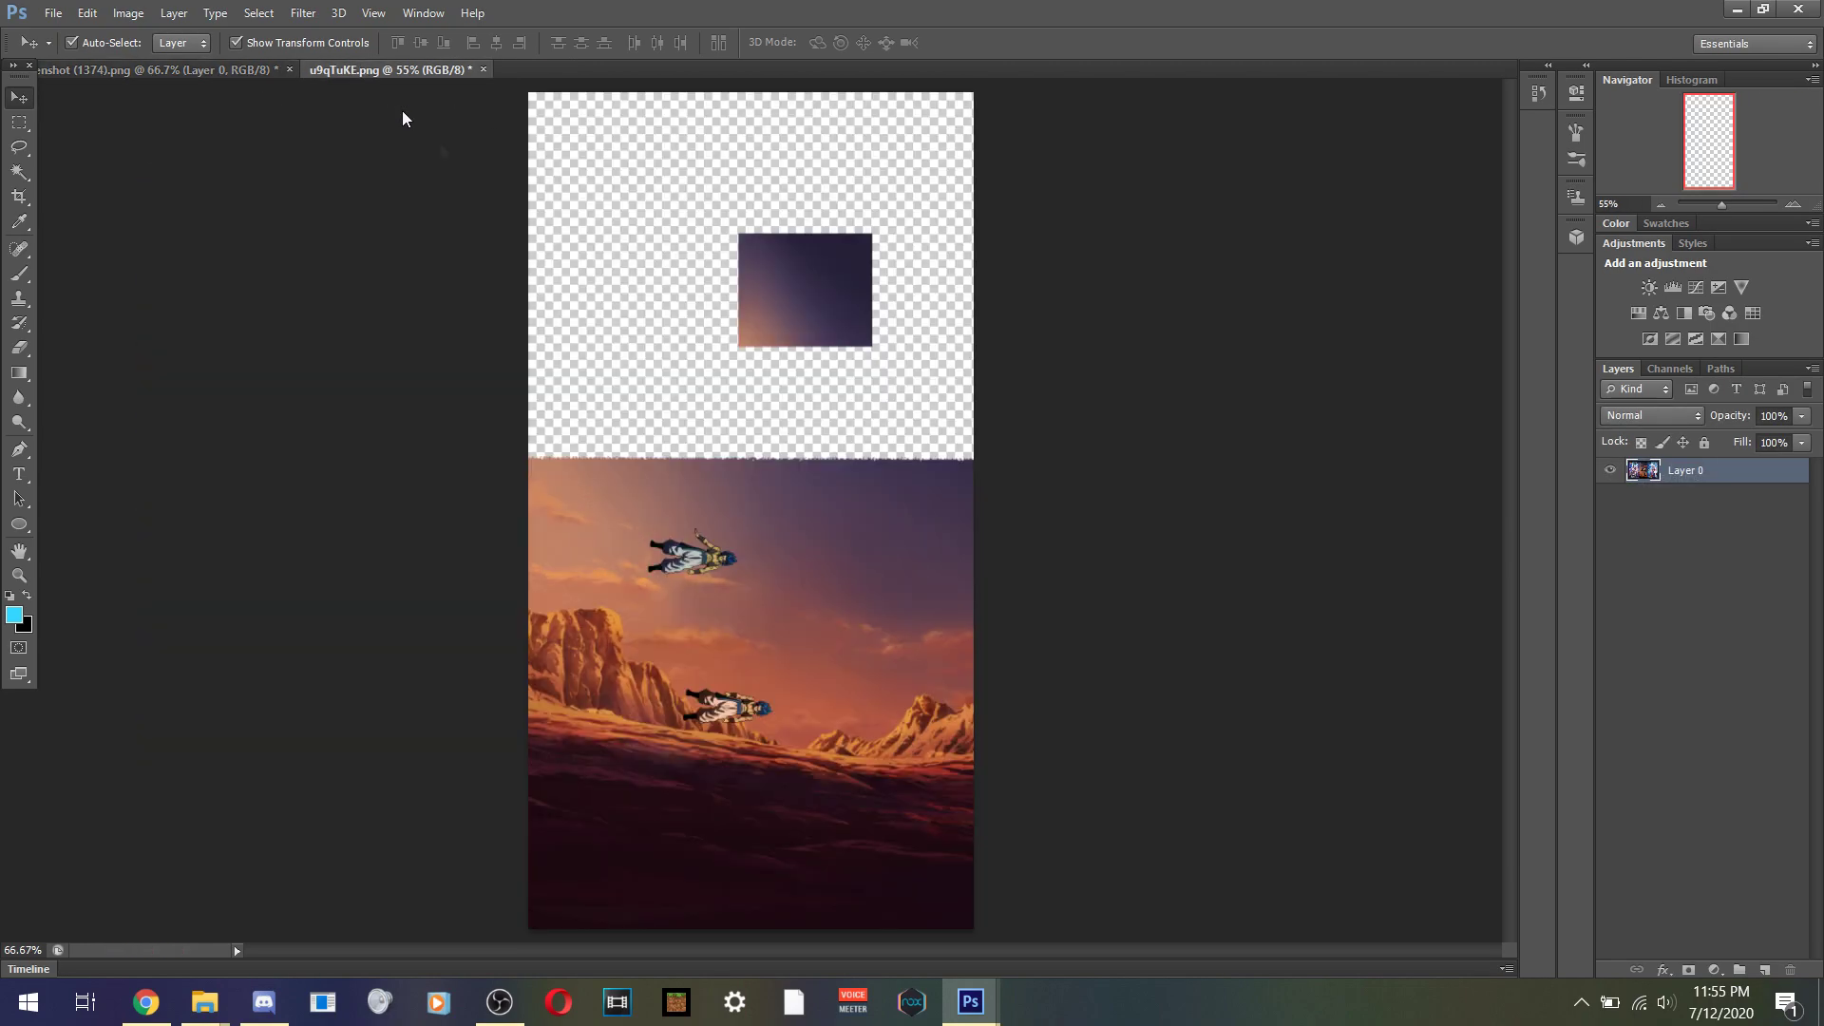
click(840, 676)
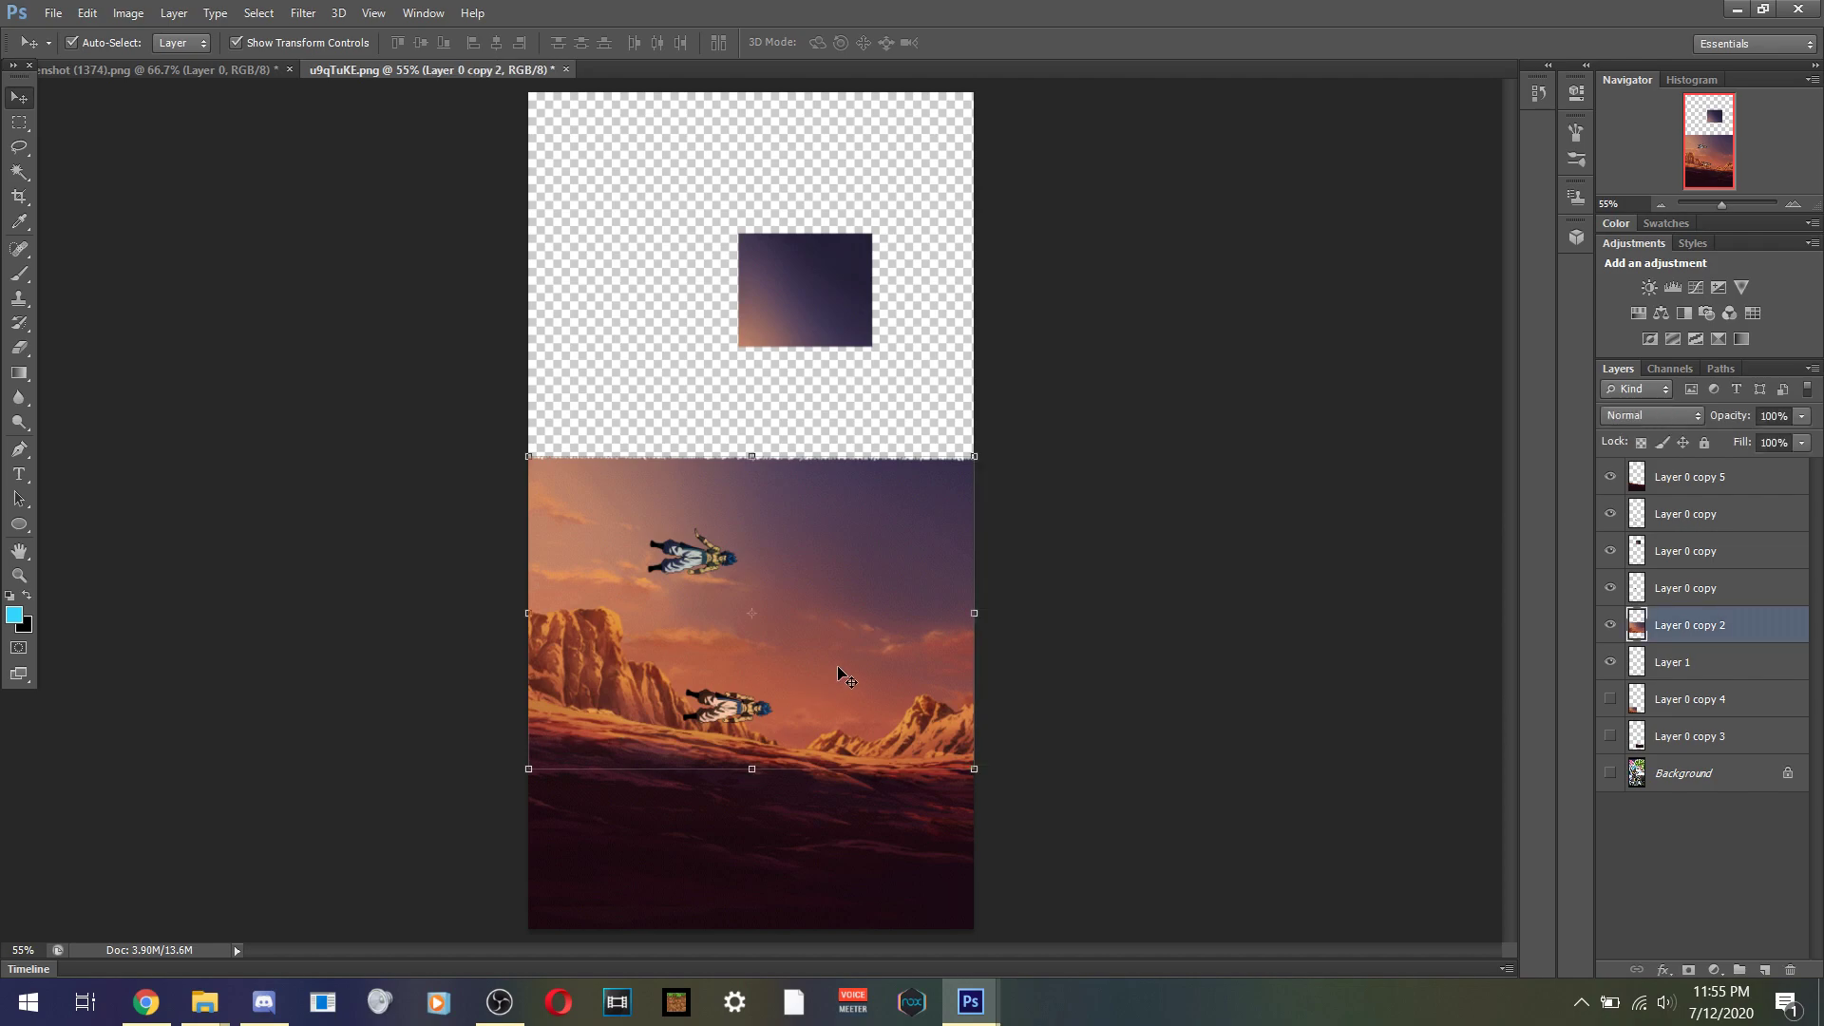
key(shift+Up)
key(shift+Up)
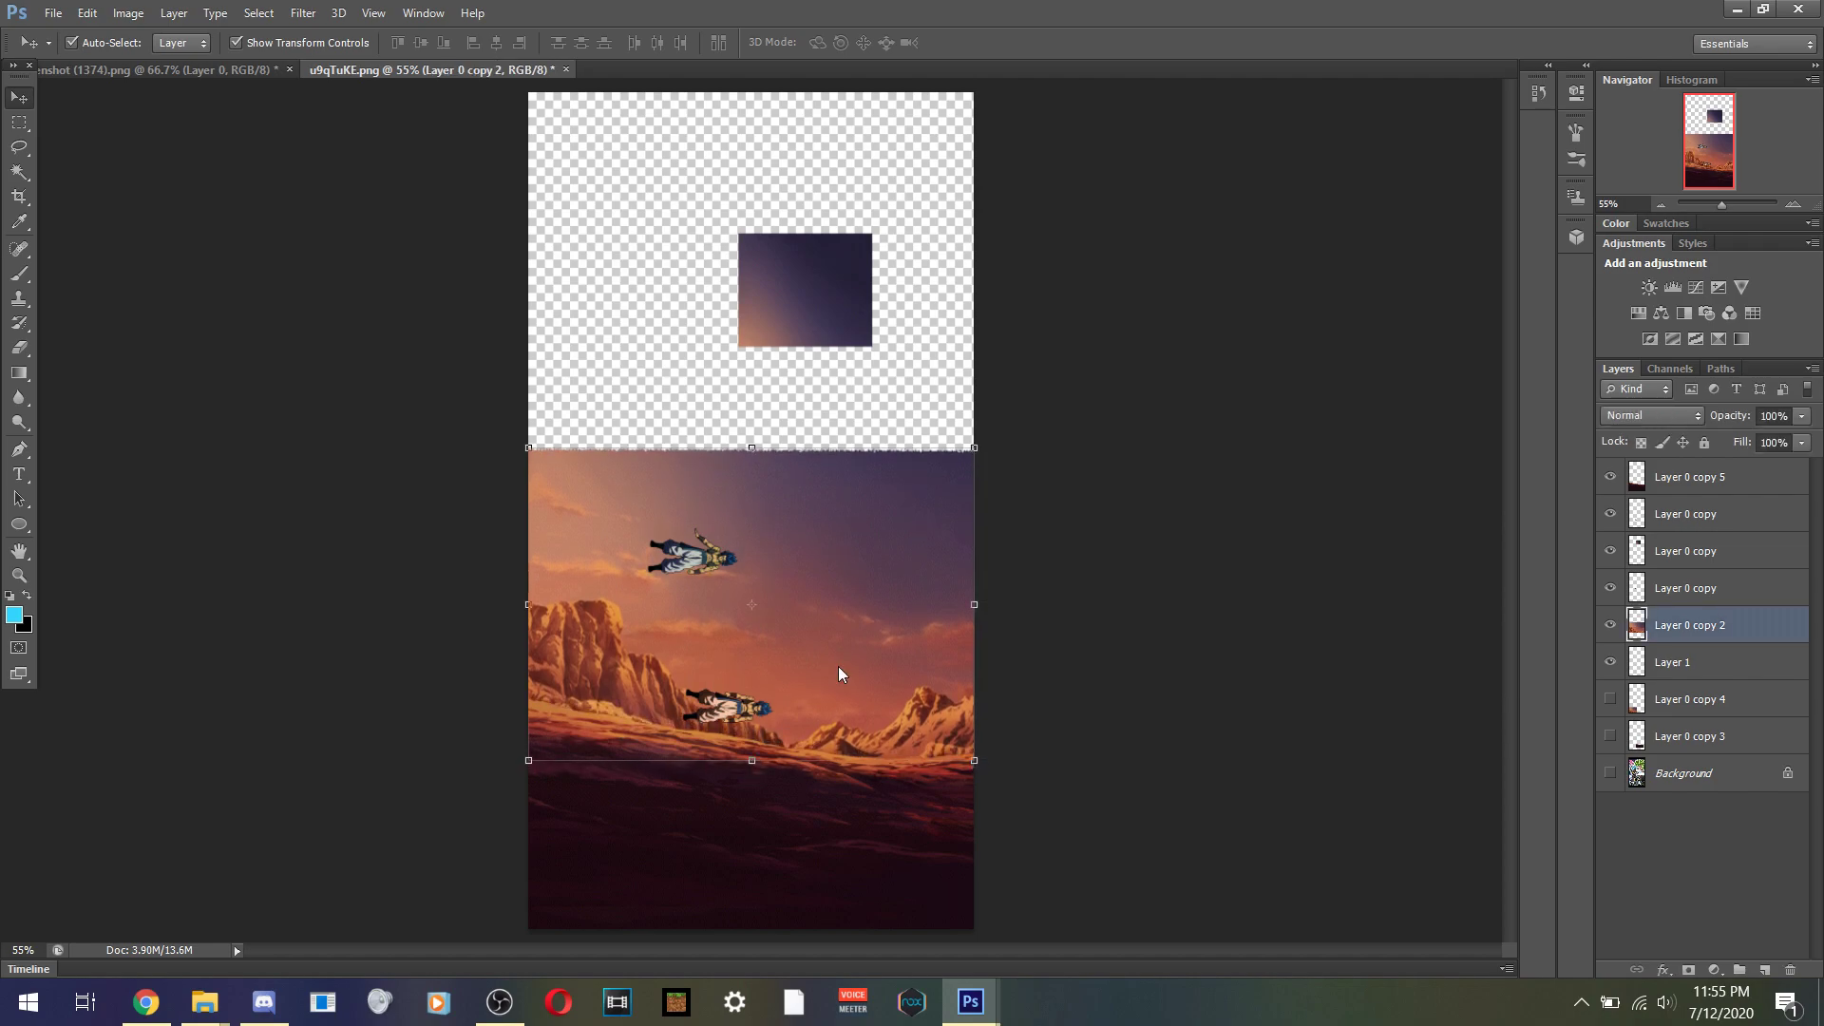
key(shift+Down)
key(shift+Down)
key(shift+Down)
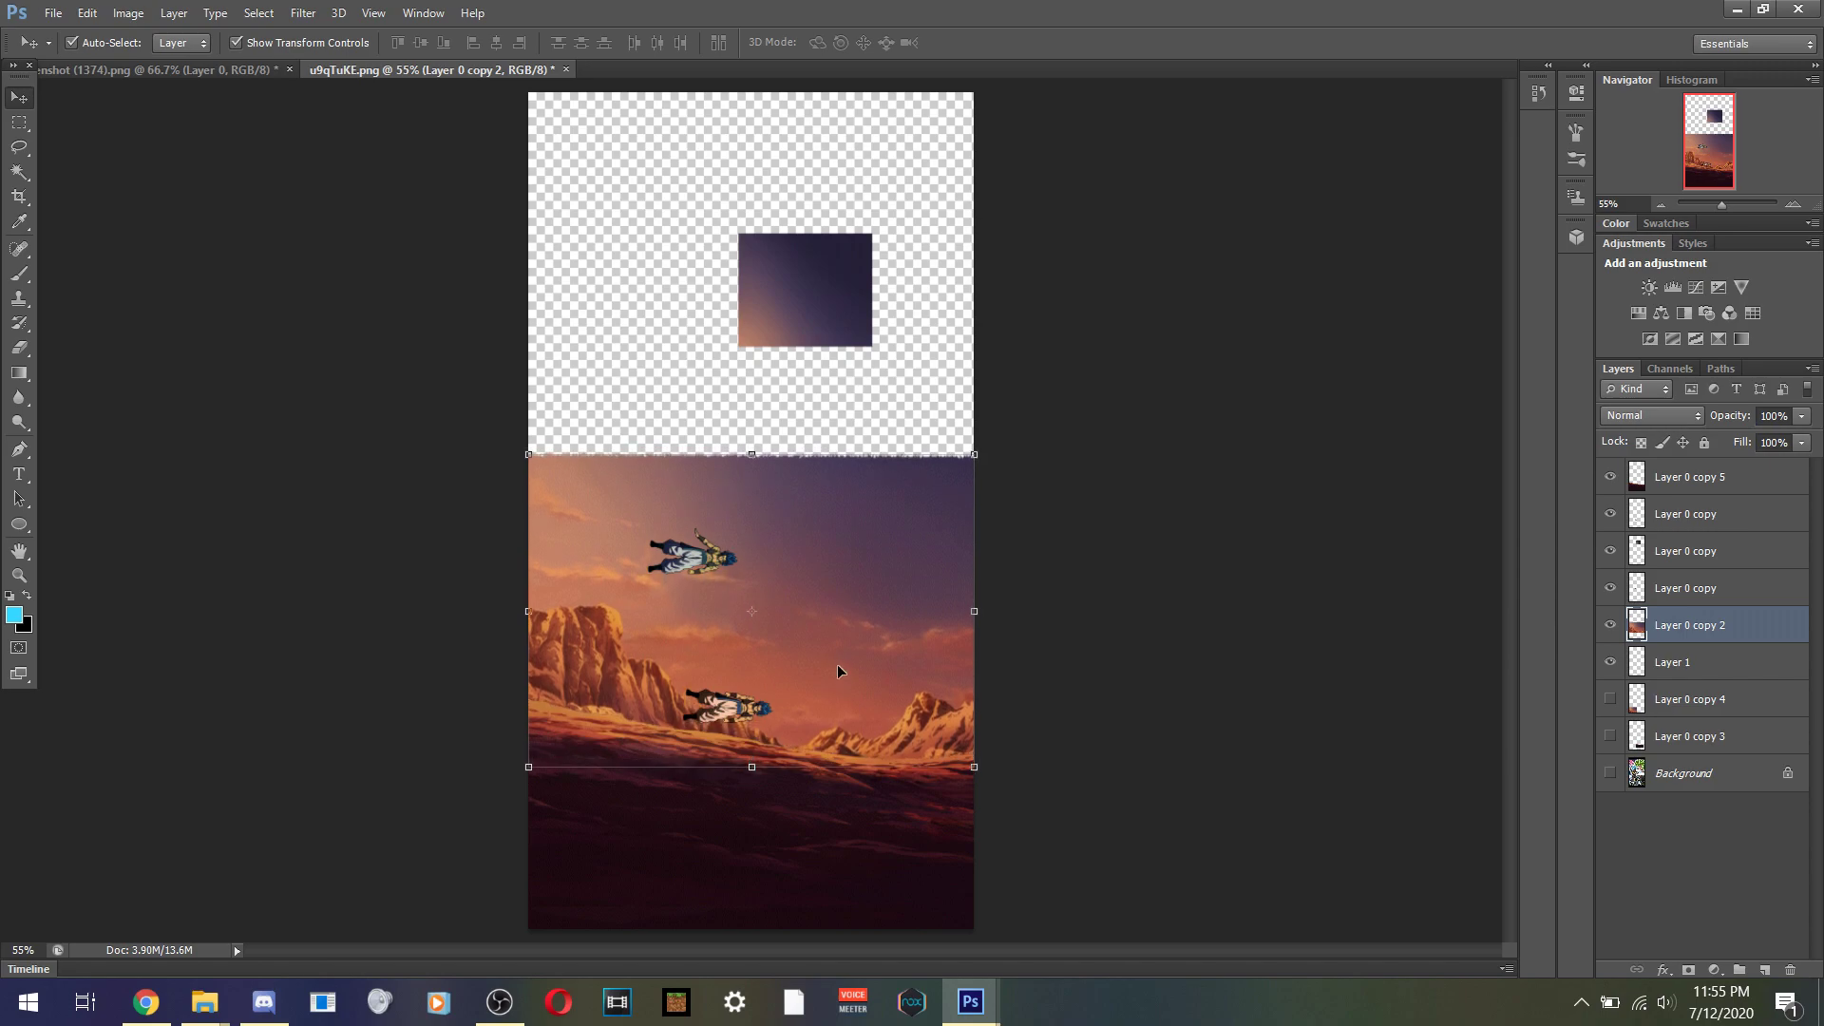
key(Down)
key(Down)
key(Down)
key(Down)
key(Down)
key(Down)
key(Down)
key(Down)
key(Down)
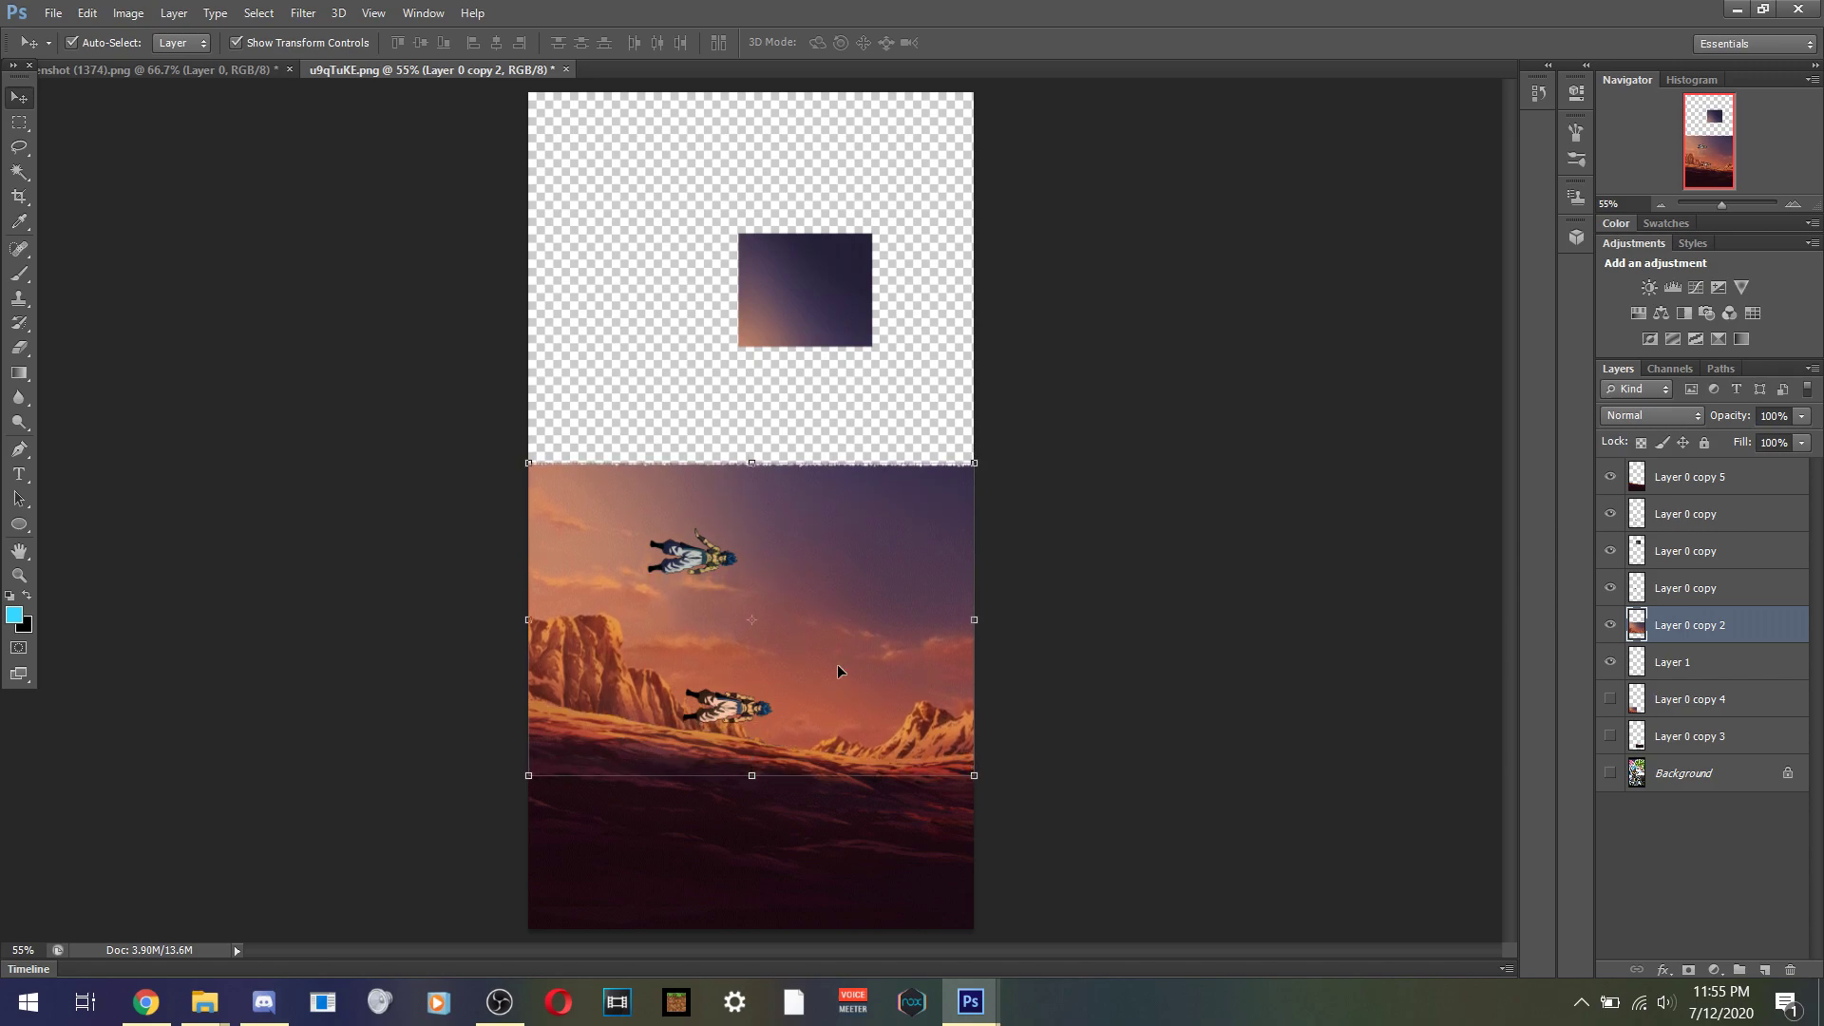
click(237, 73)
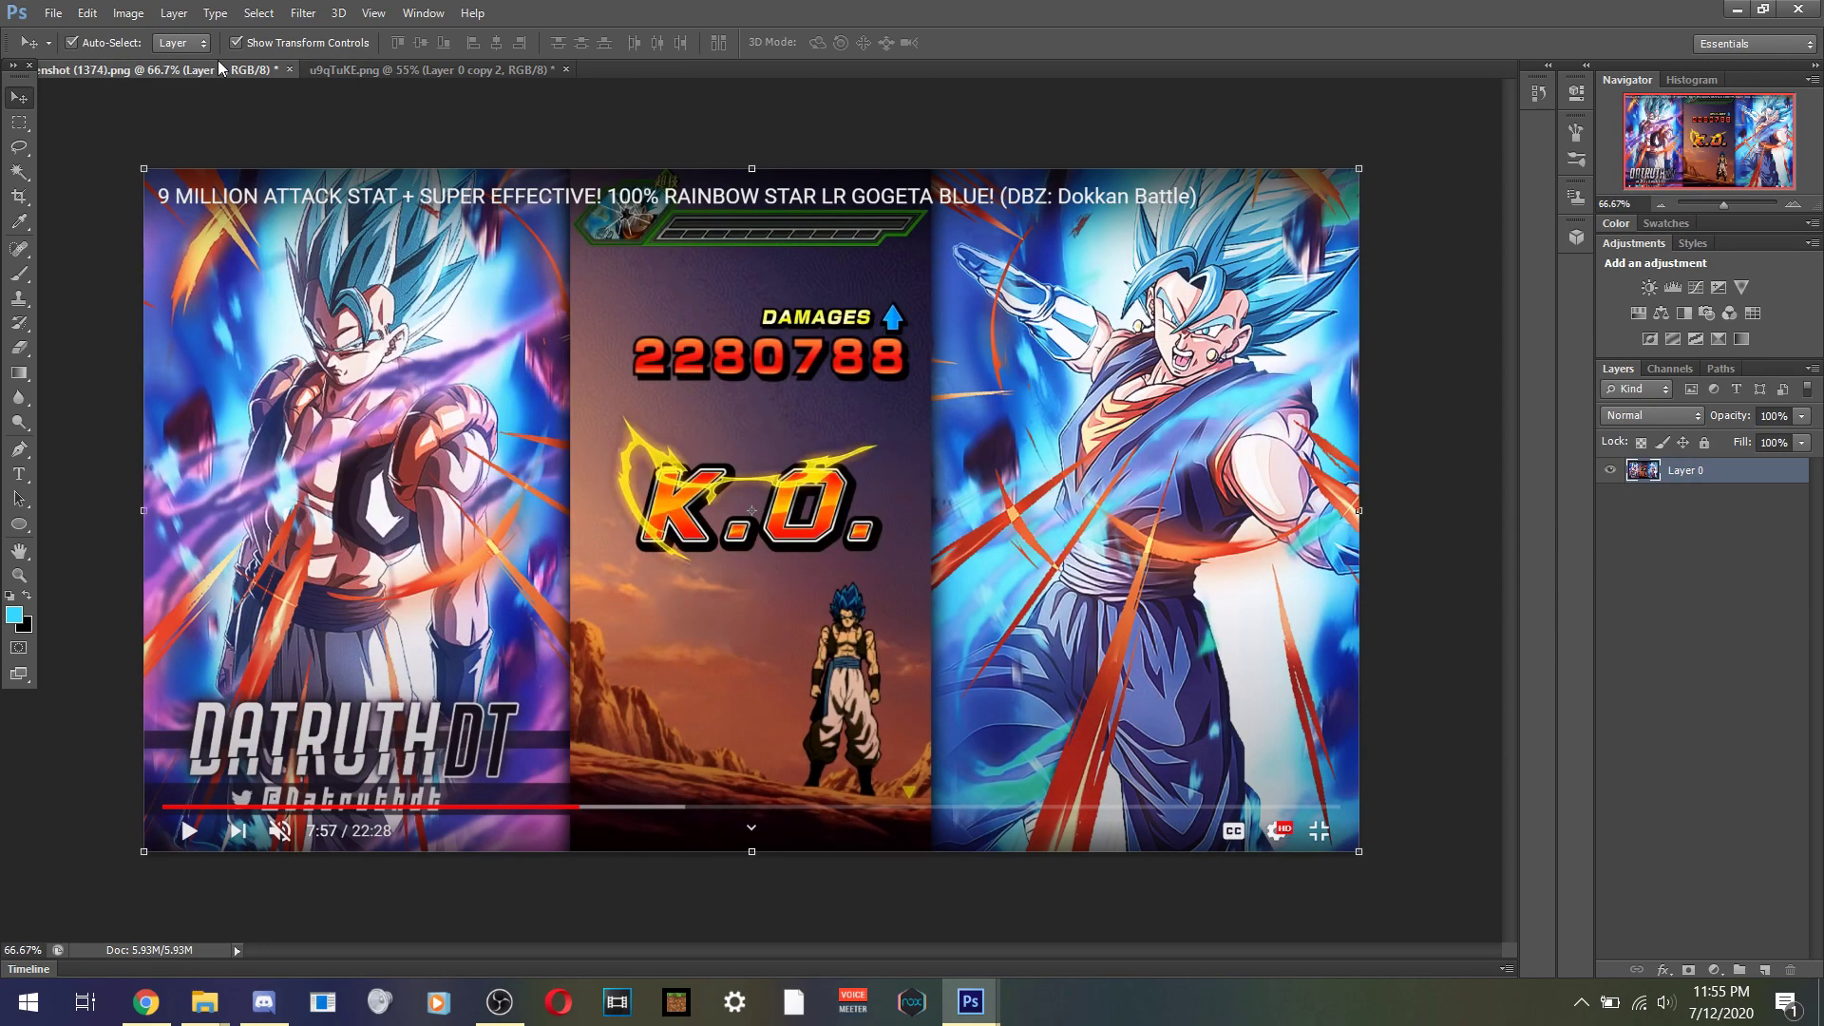
click(344, 71)
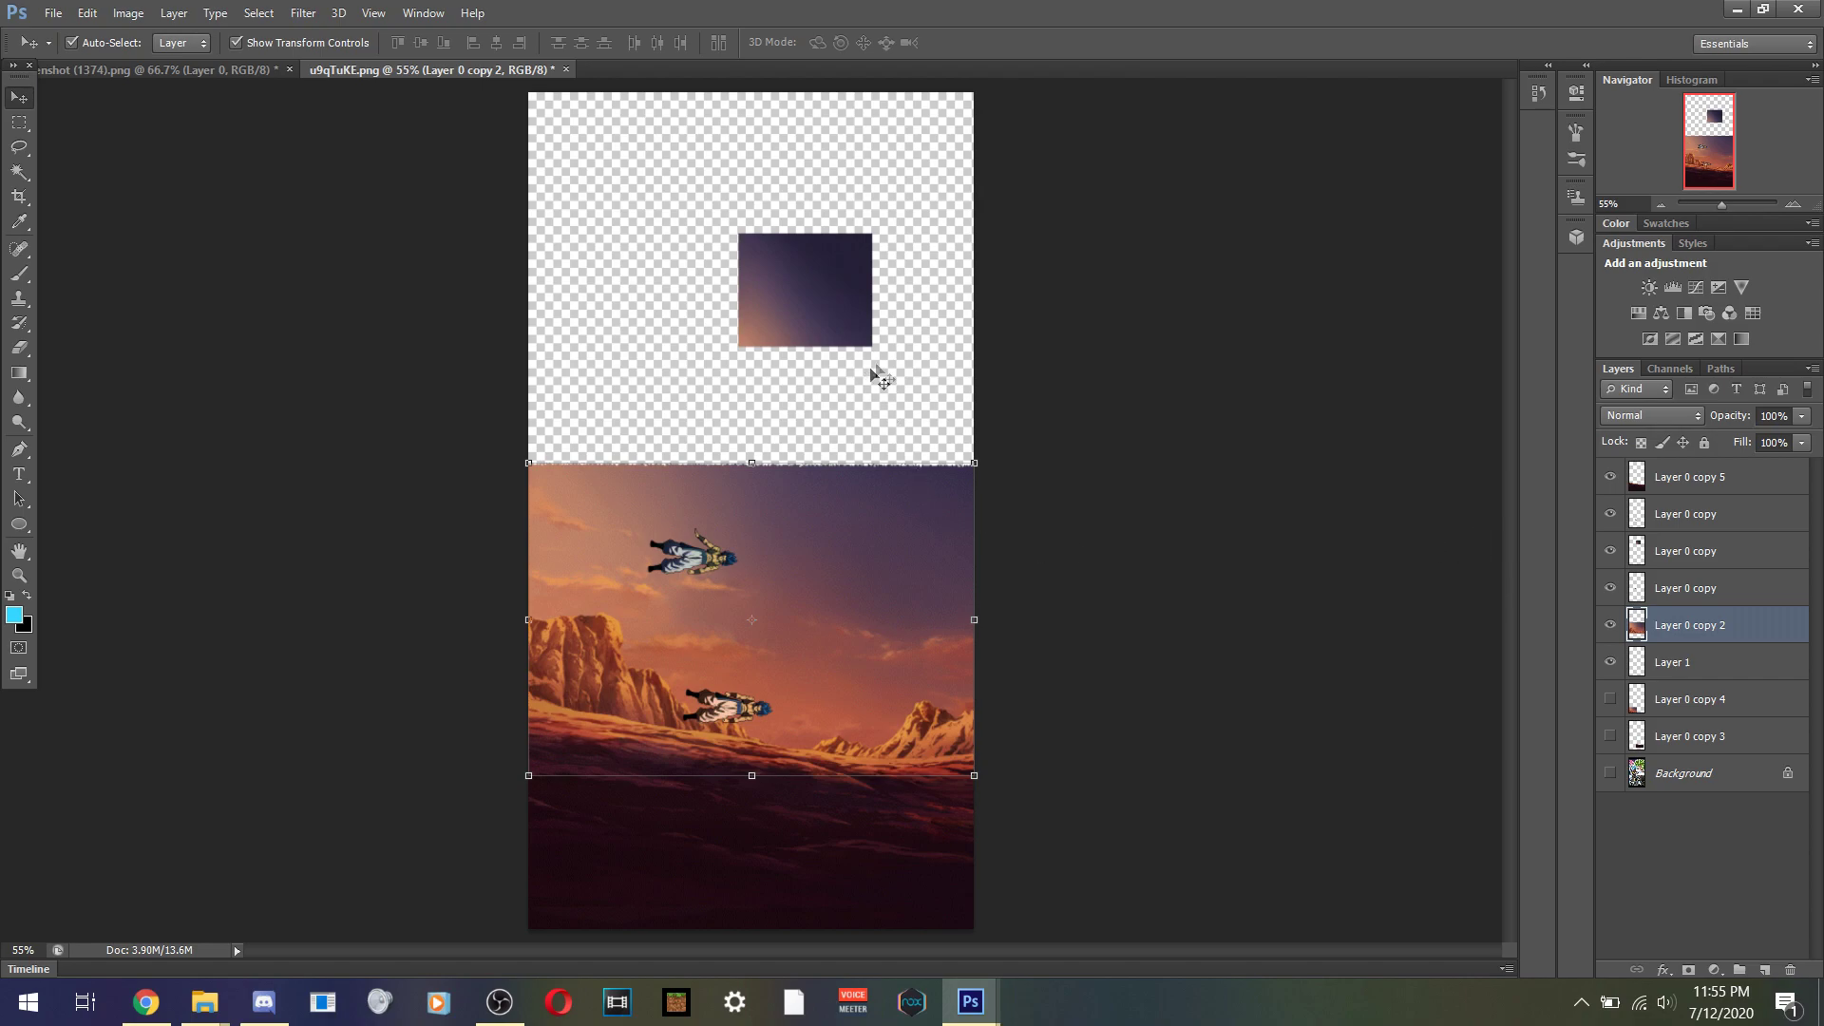
- Duplicate the dark sky square's layer as Layer 0 copy 6 and place the original, hidden, directly above Background
click(1768, 553)
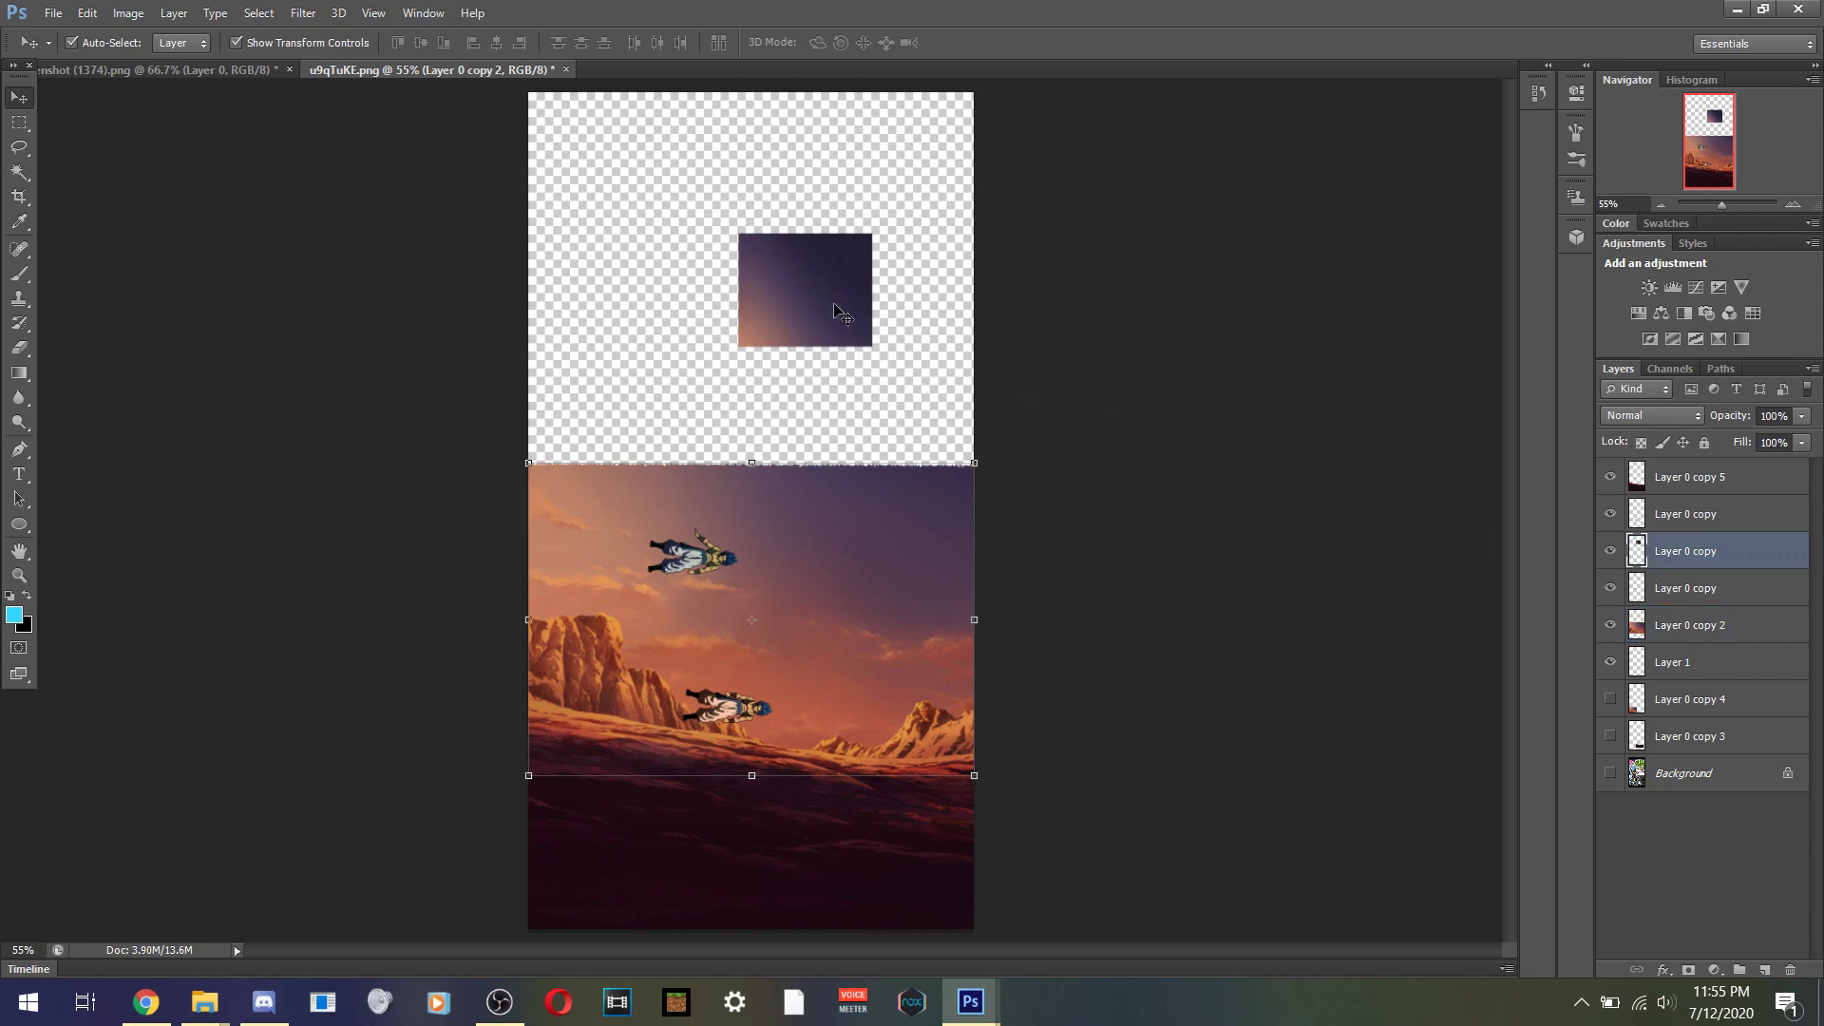
right_click(1727, 558)
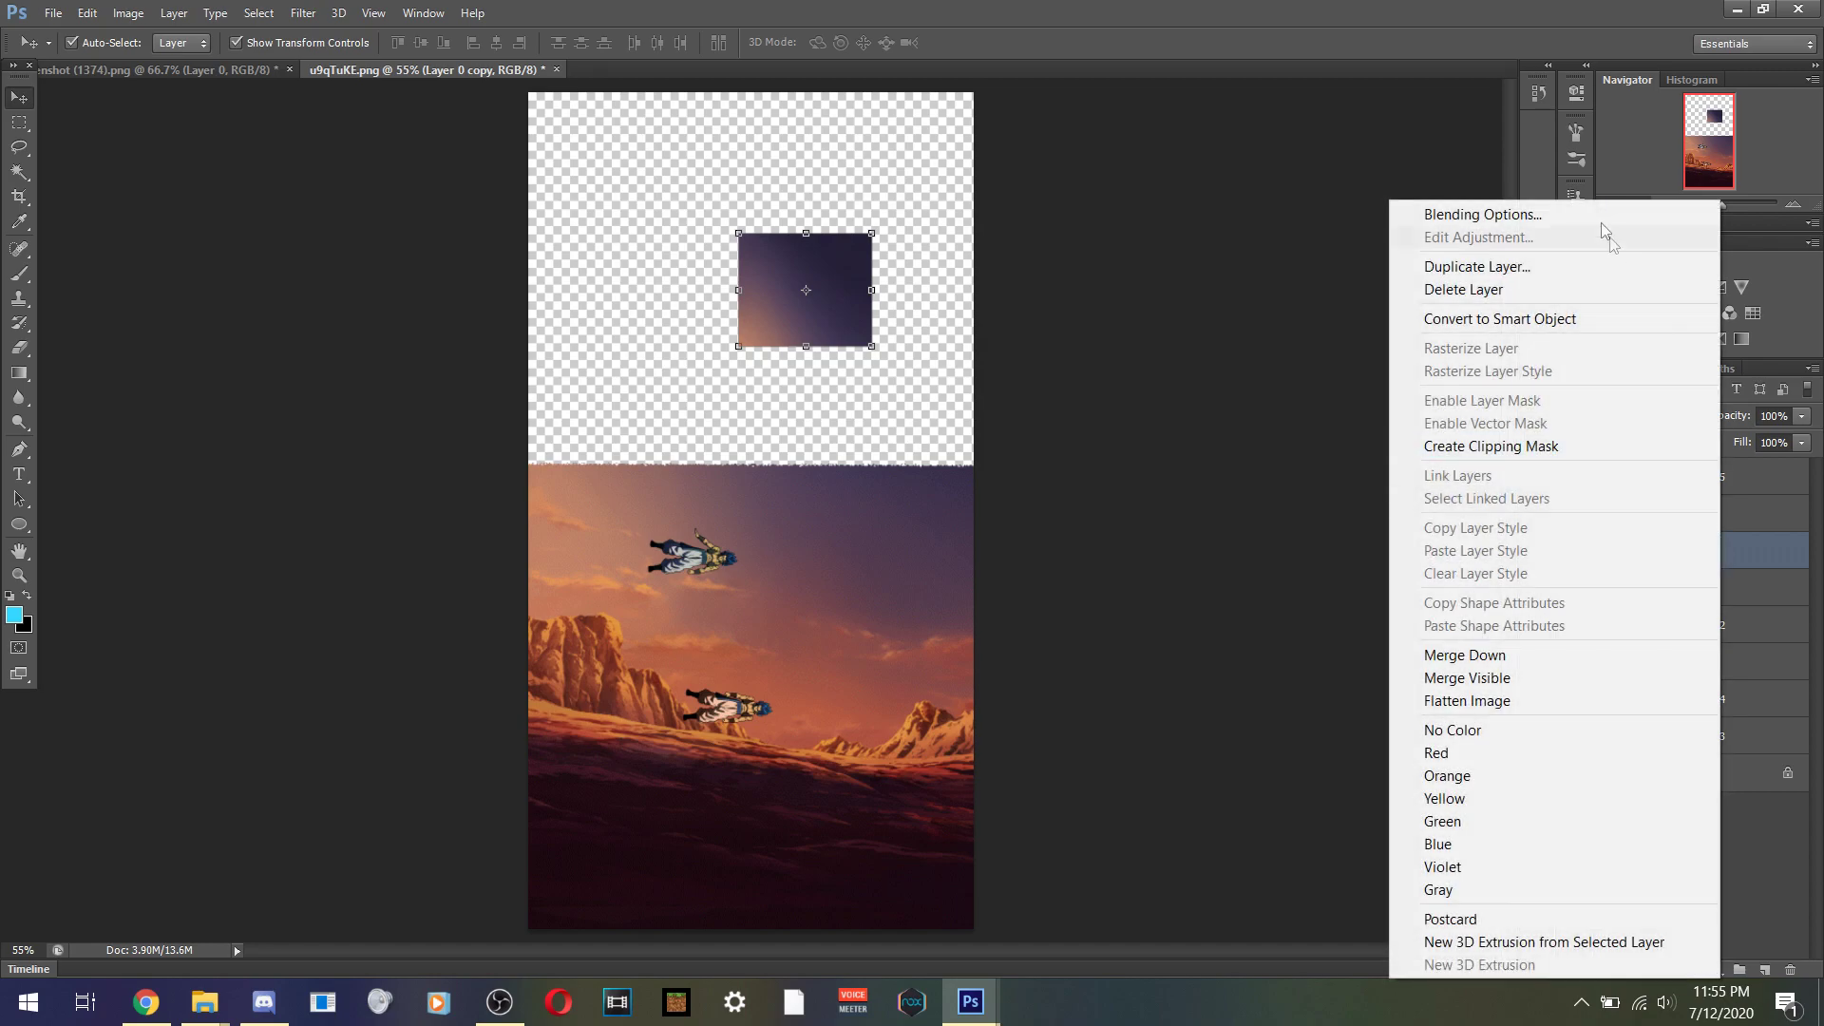
click(1469, 265)
click(826, 225)
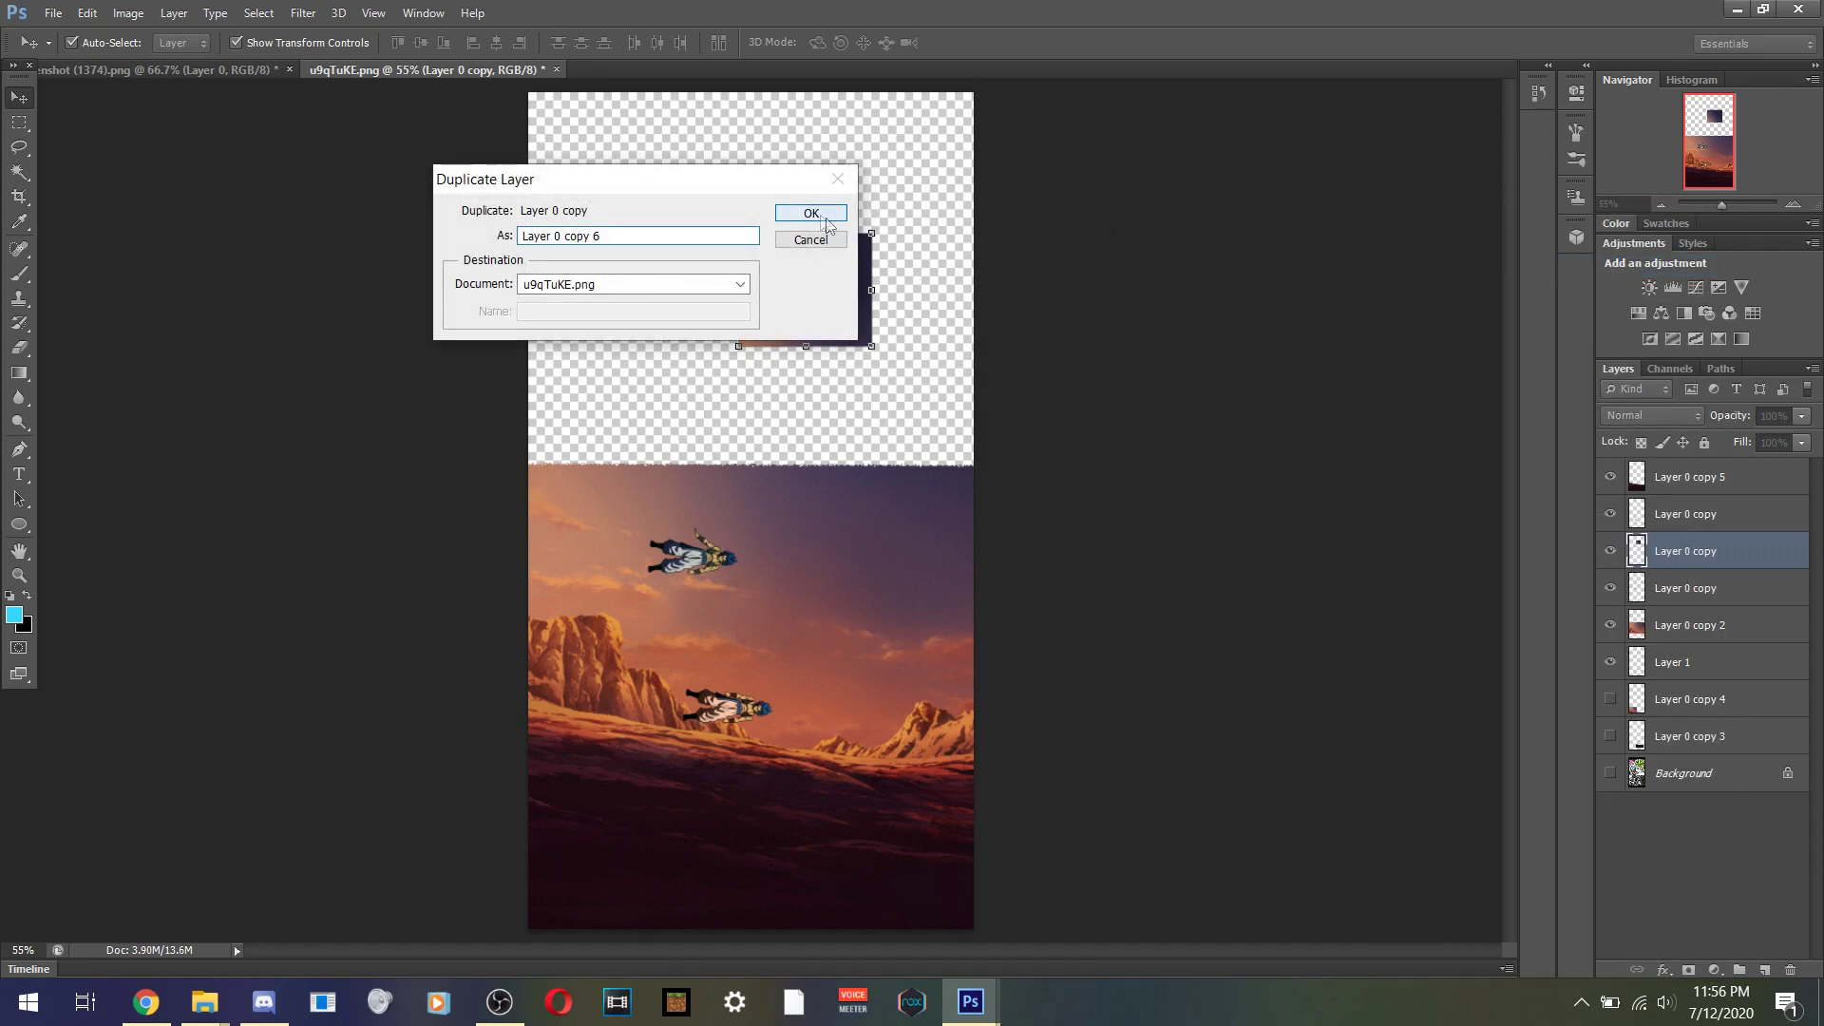
click(1699, 600)
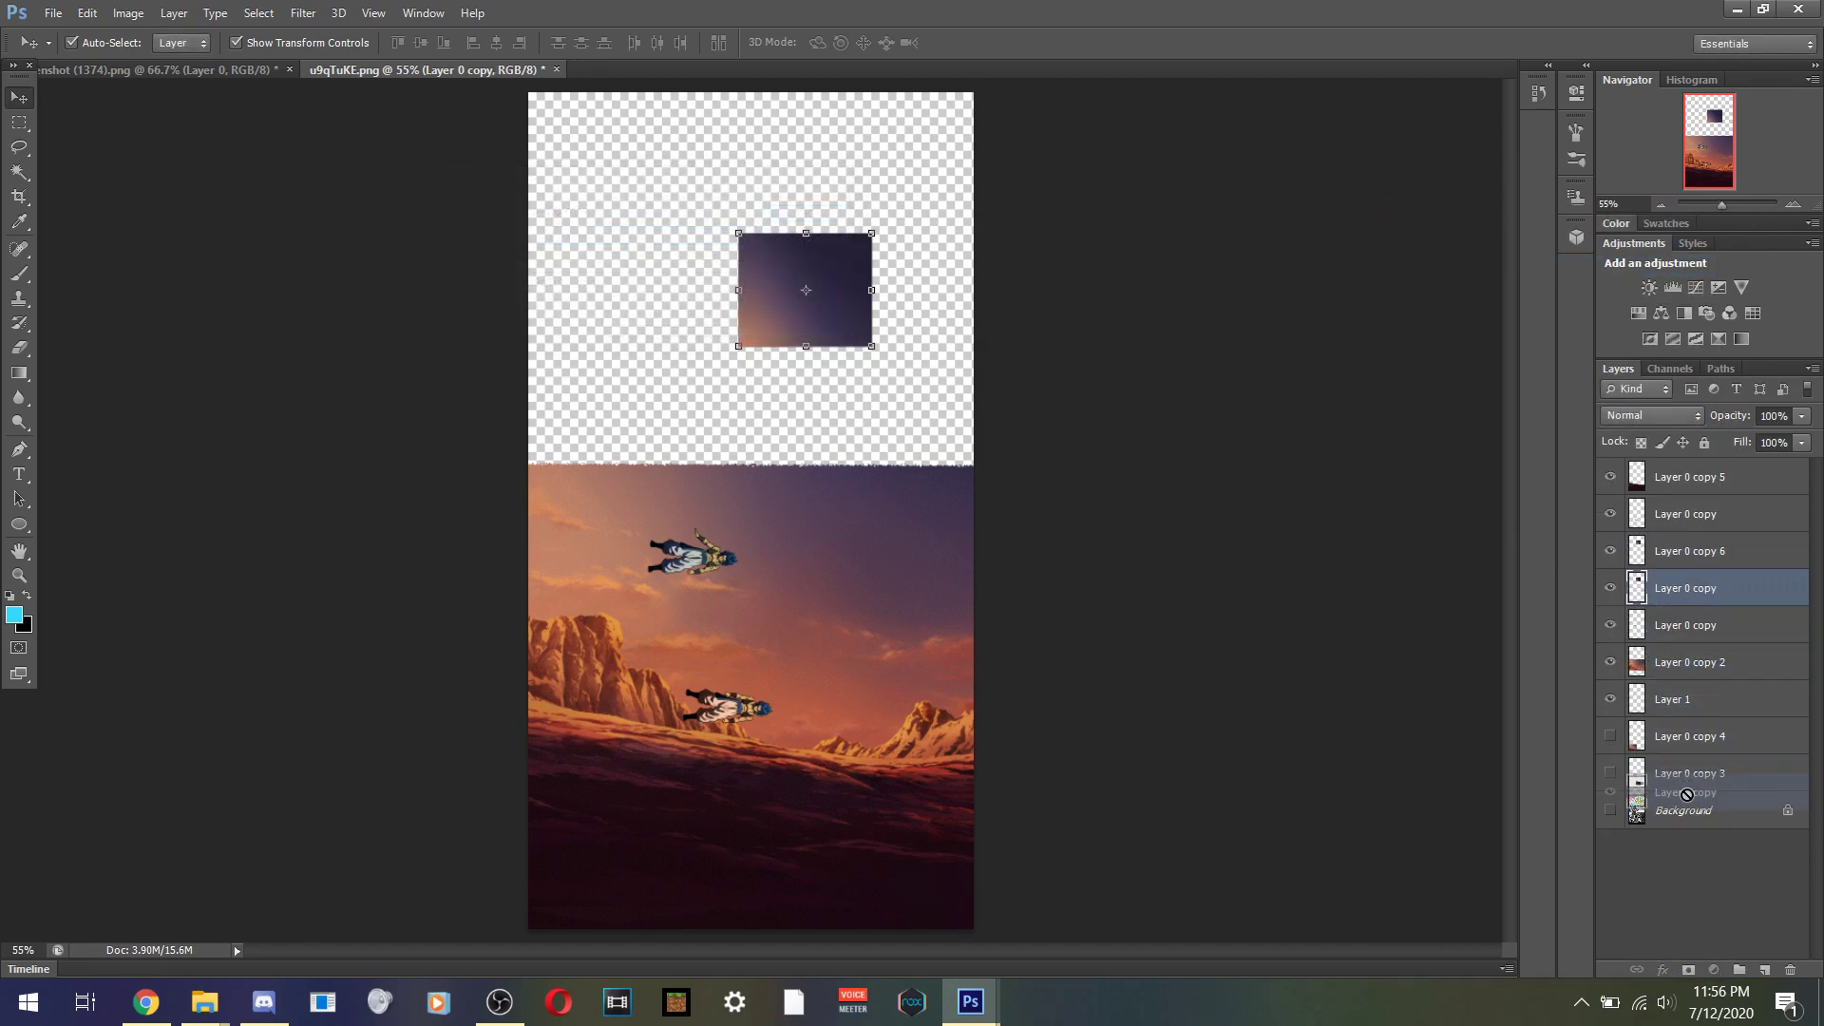
drag(1710, 587, 1687, 790)
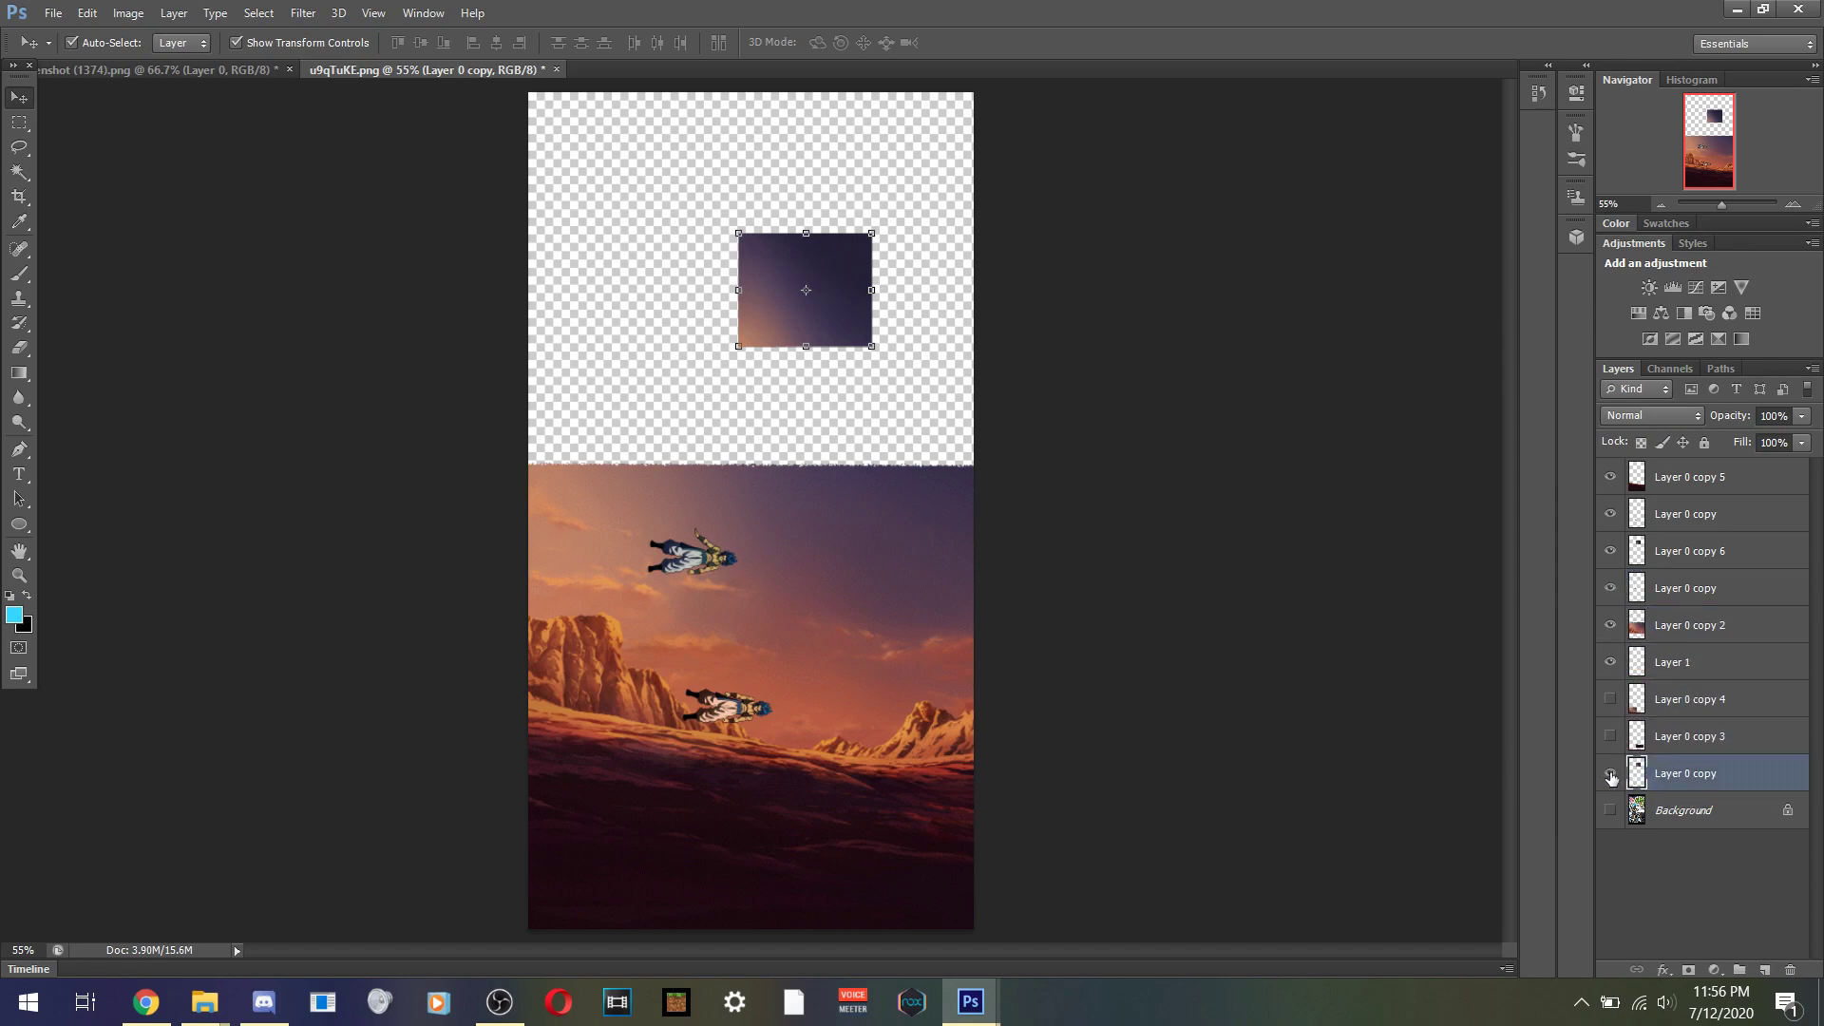
- Move the visible dark sky square to the canvas's upper-right corner and enlarge it to fill the empty area above the canyon
drag(832, 286, 925, 143)
drag(838, 202, 510, 450)
click(955, 47)
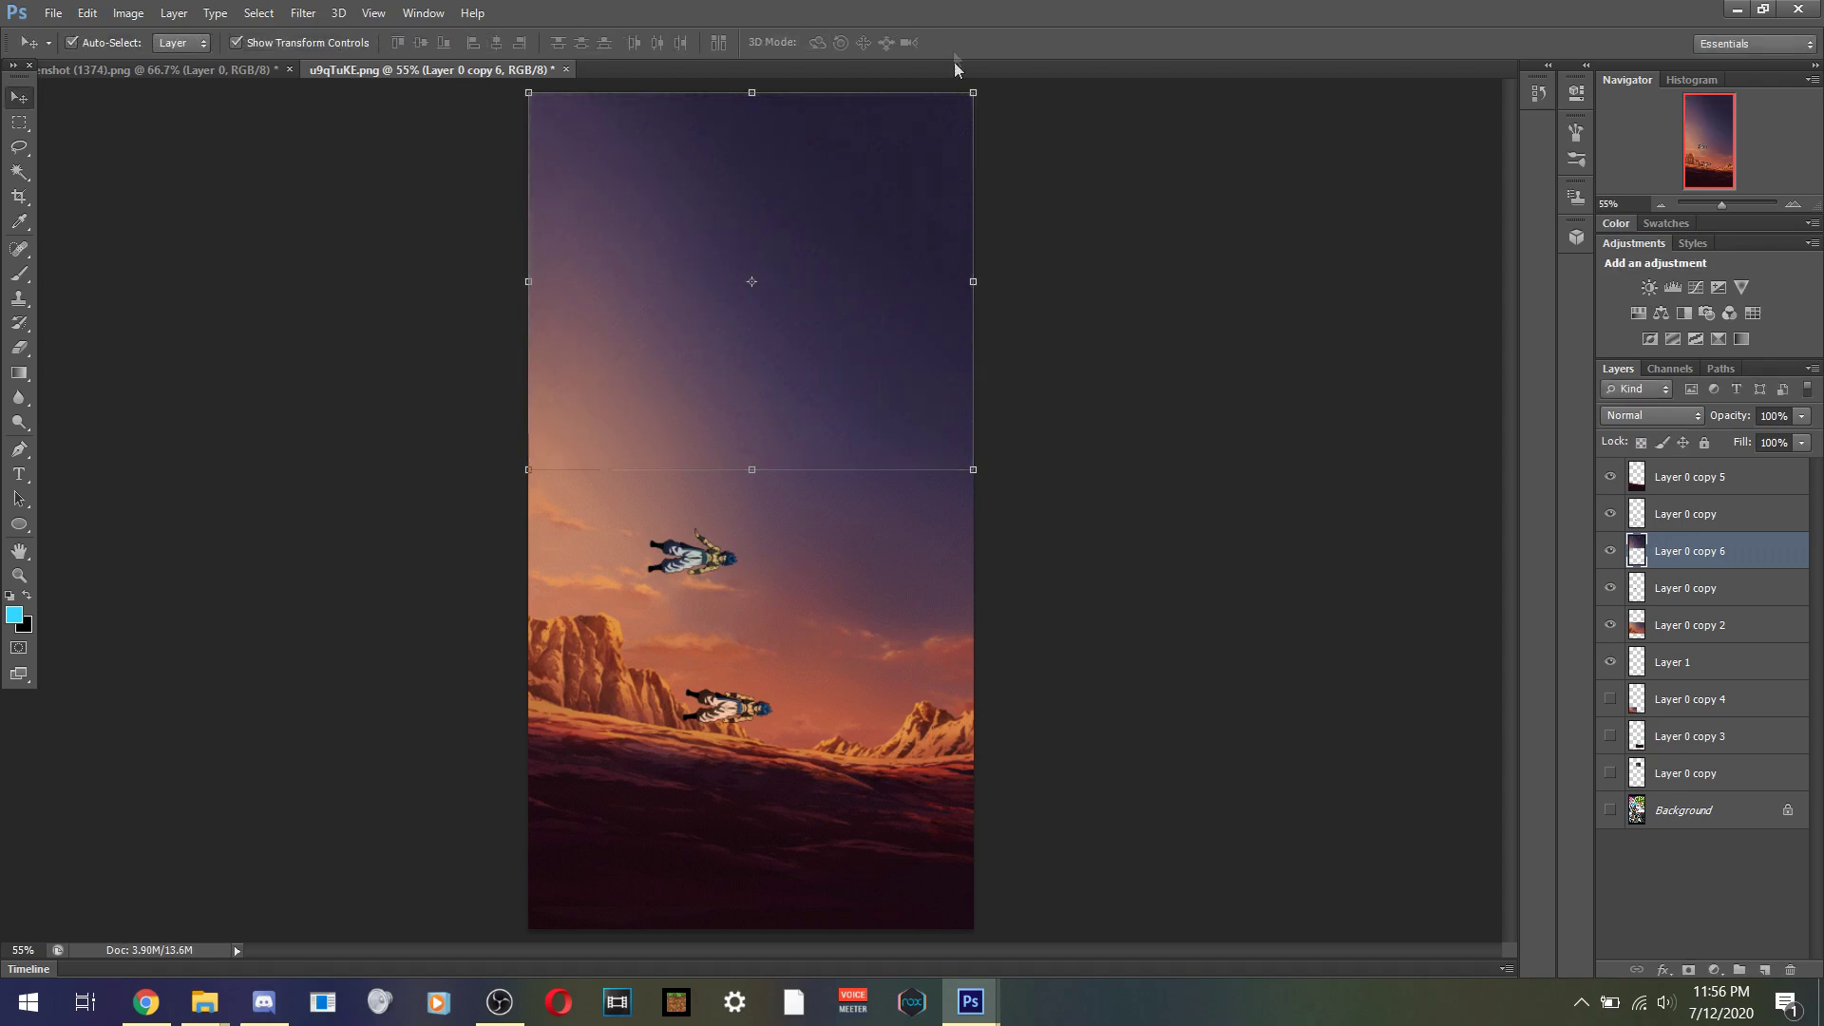
click(1121, 483)
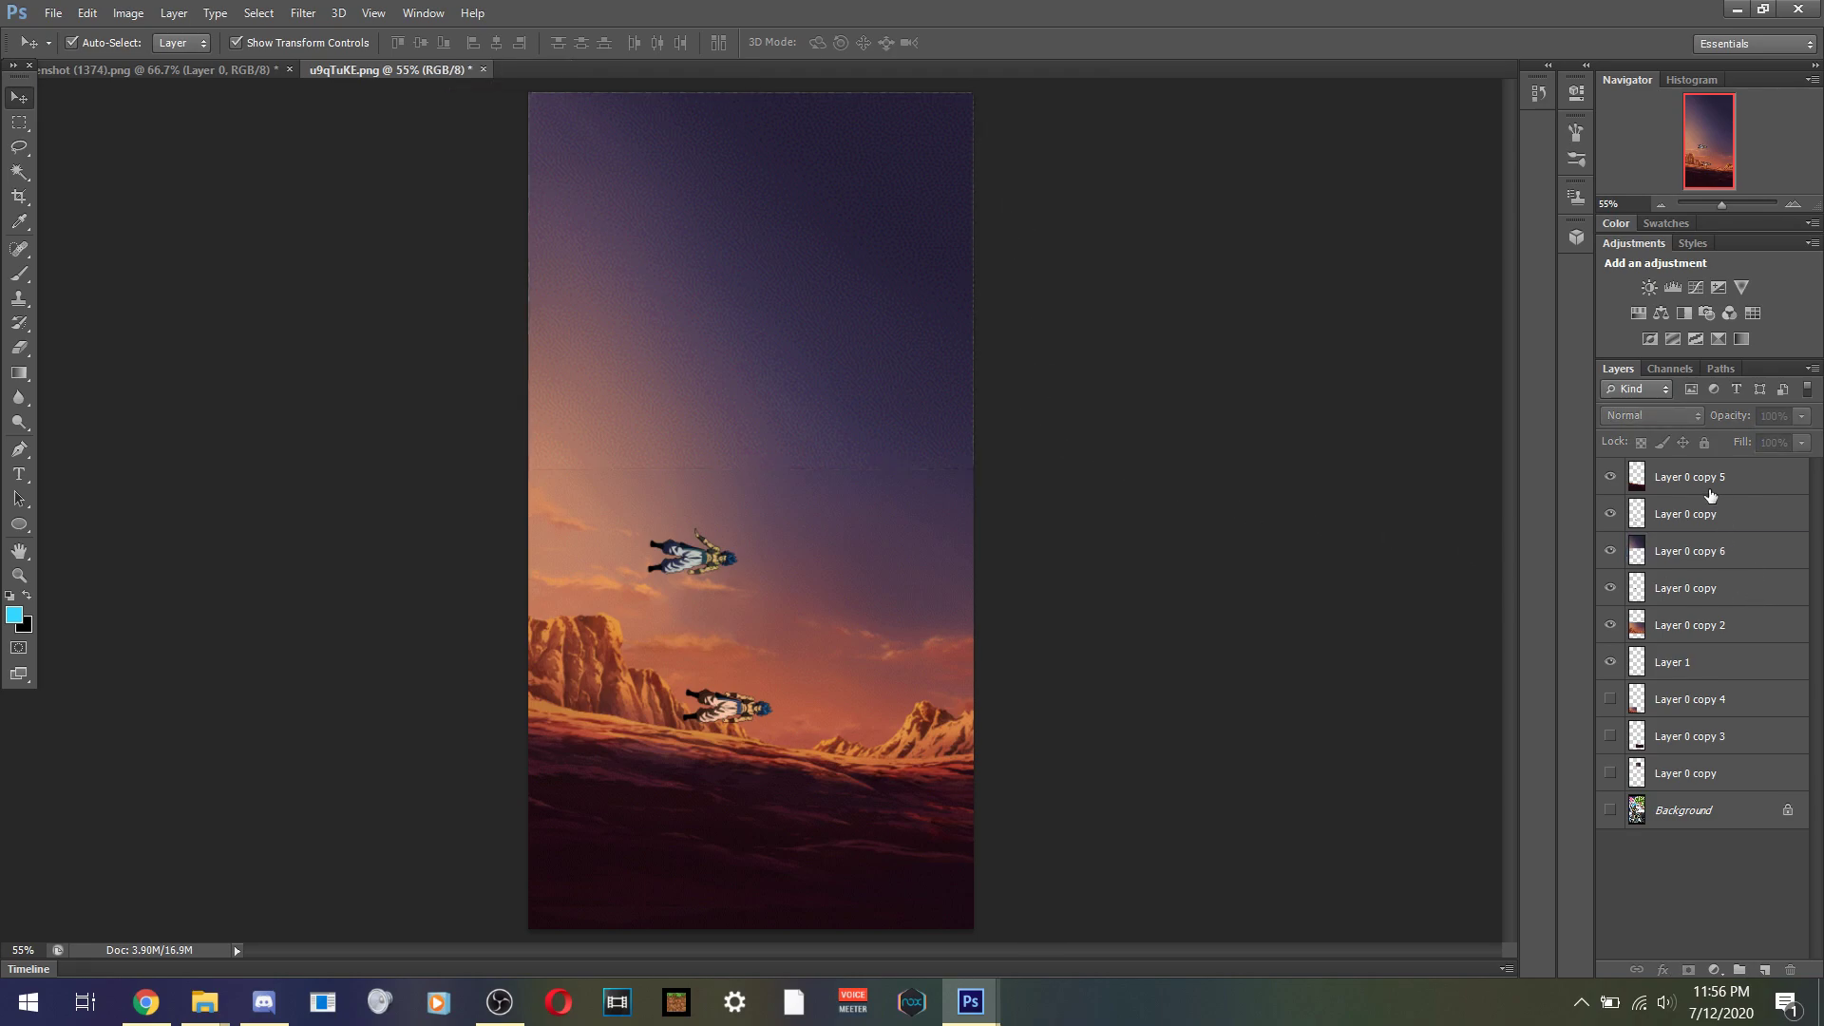
- Scale the upper sky piece up to about 100.6% so it fully covers the canvas edges
click(910, 292)
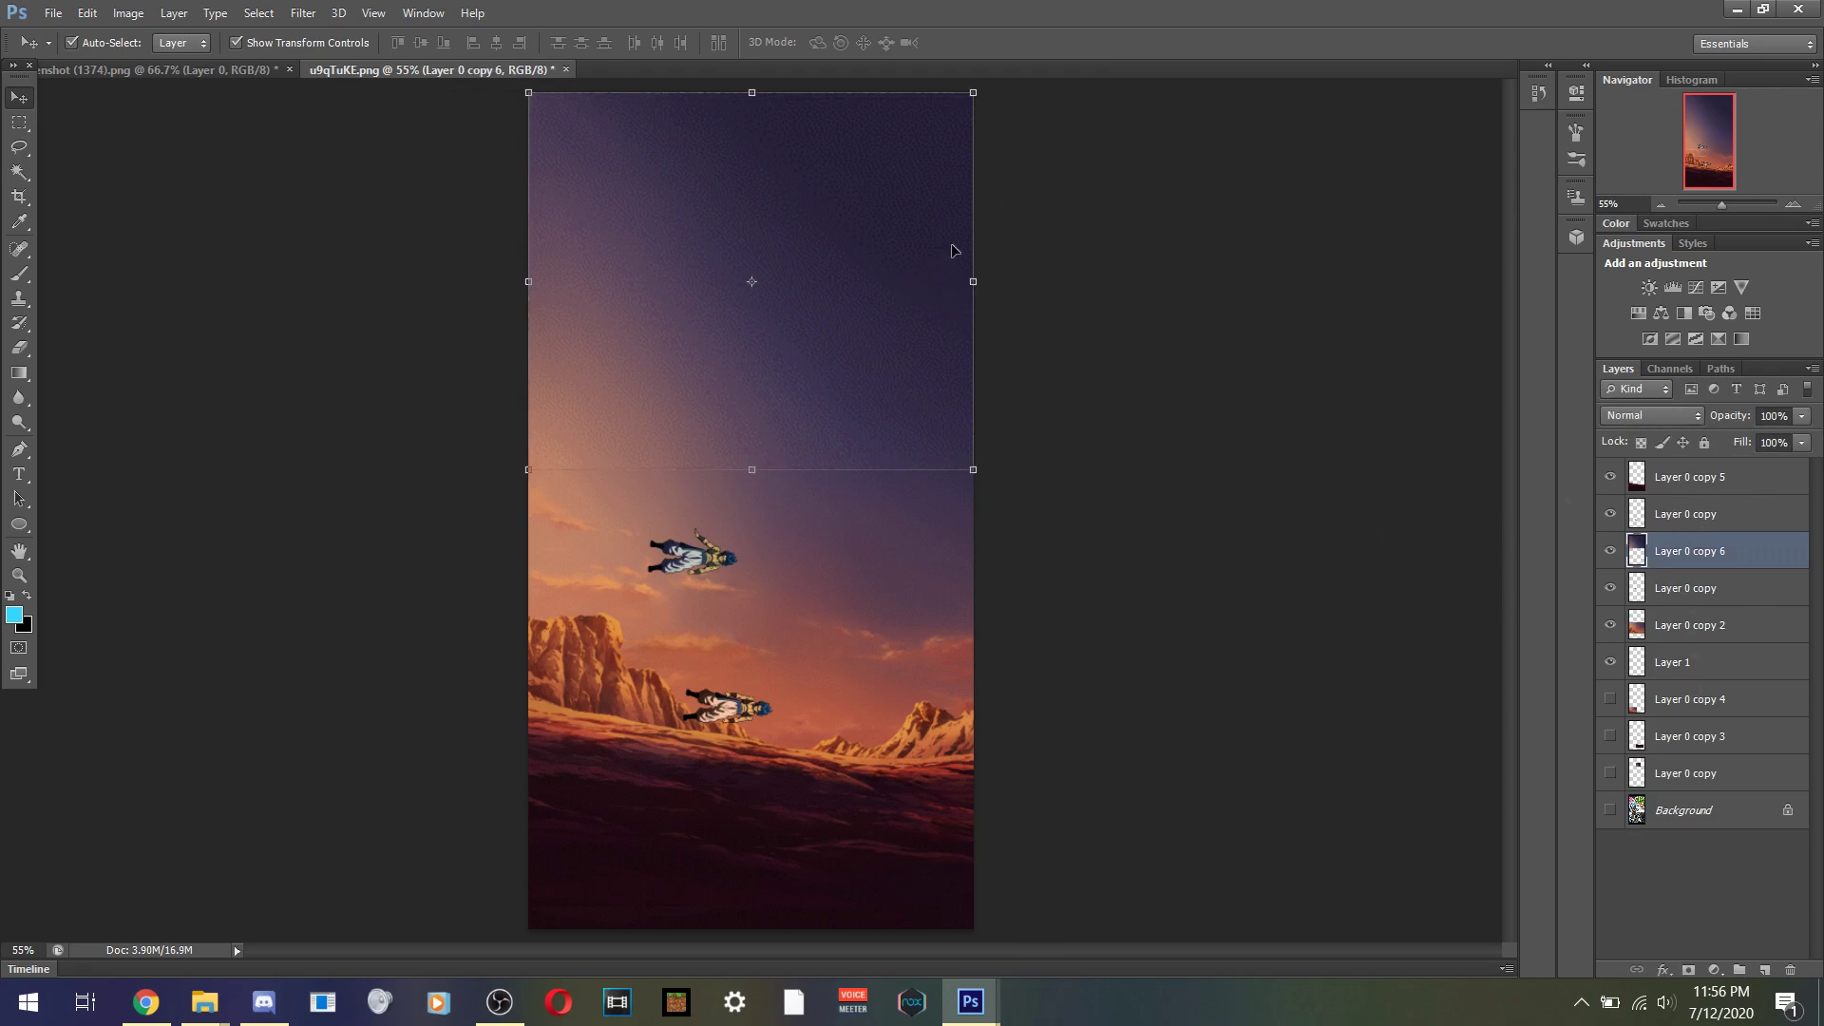
click(1188, 342)
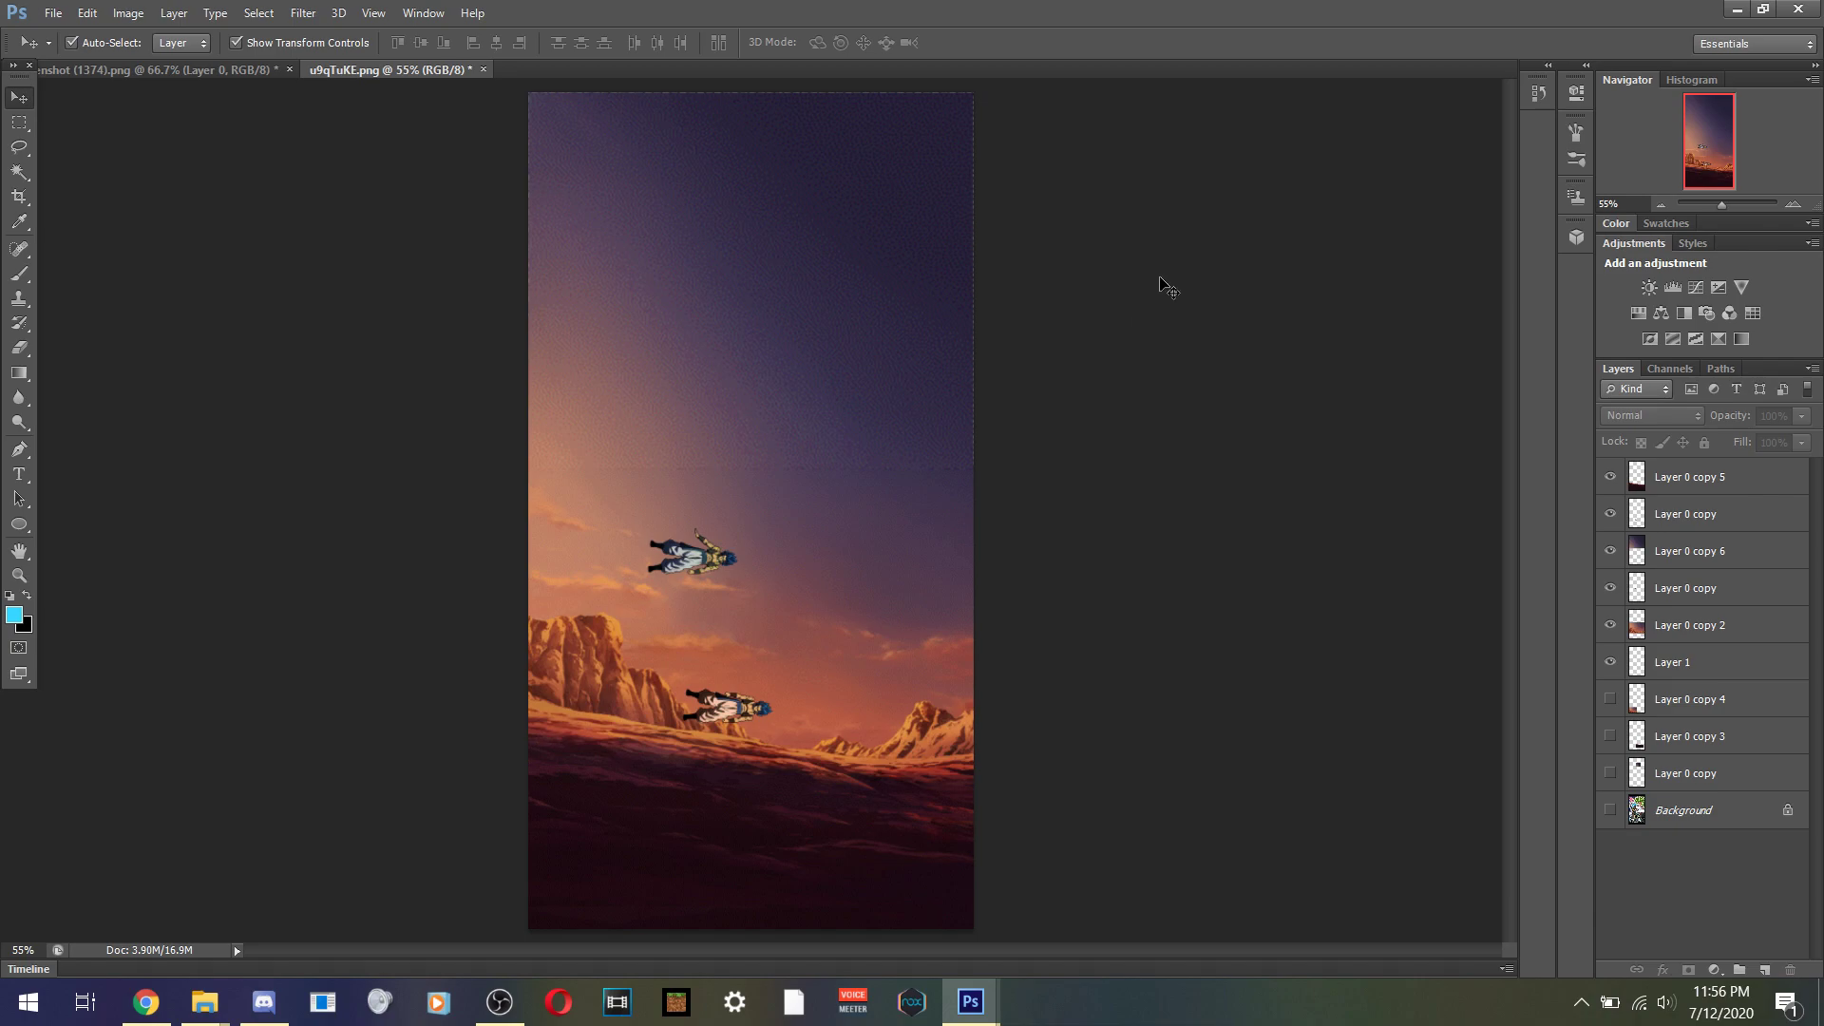
click(927, 233)
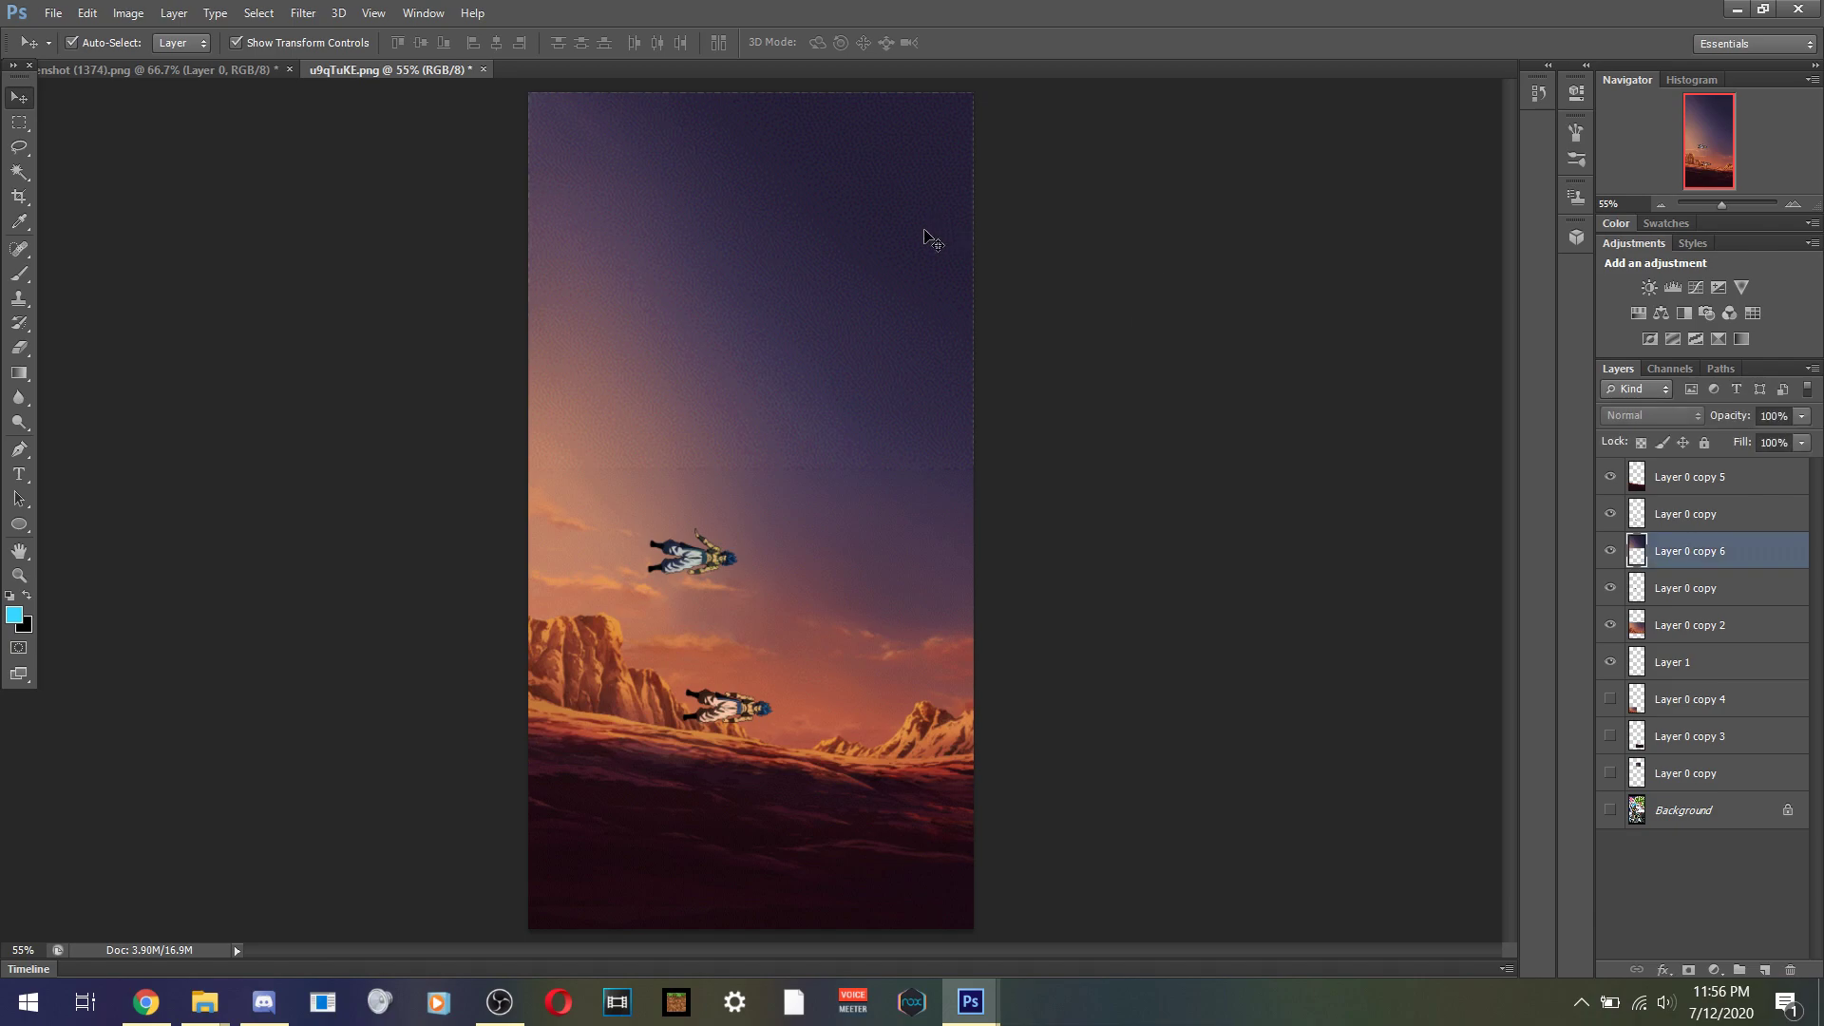
key(Right)
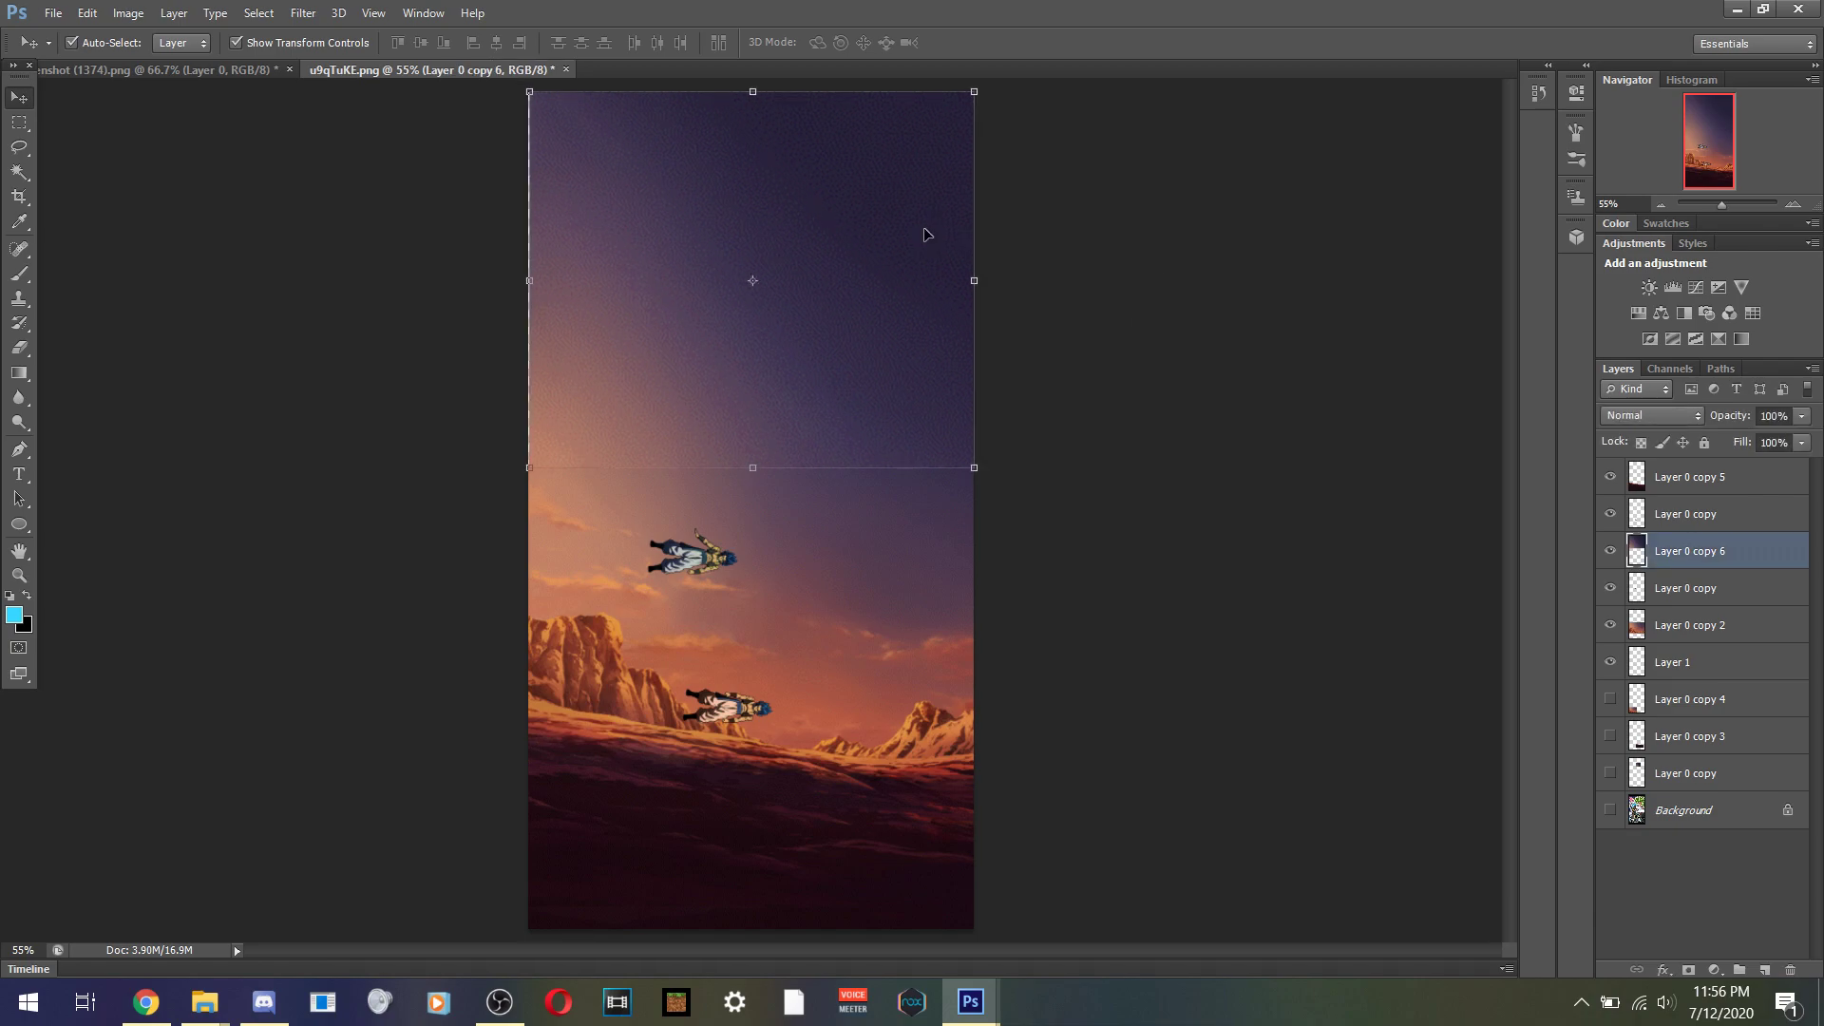
key(Left)
click(1087, 253)
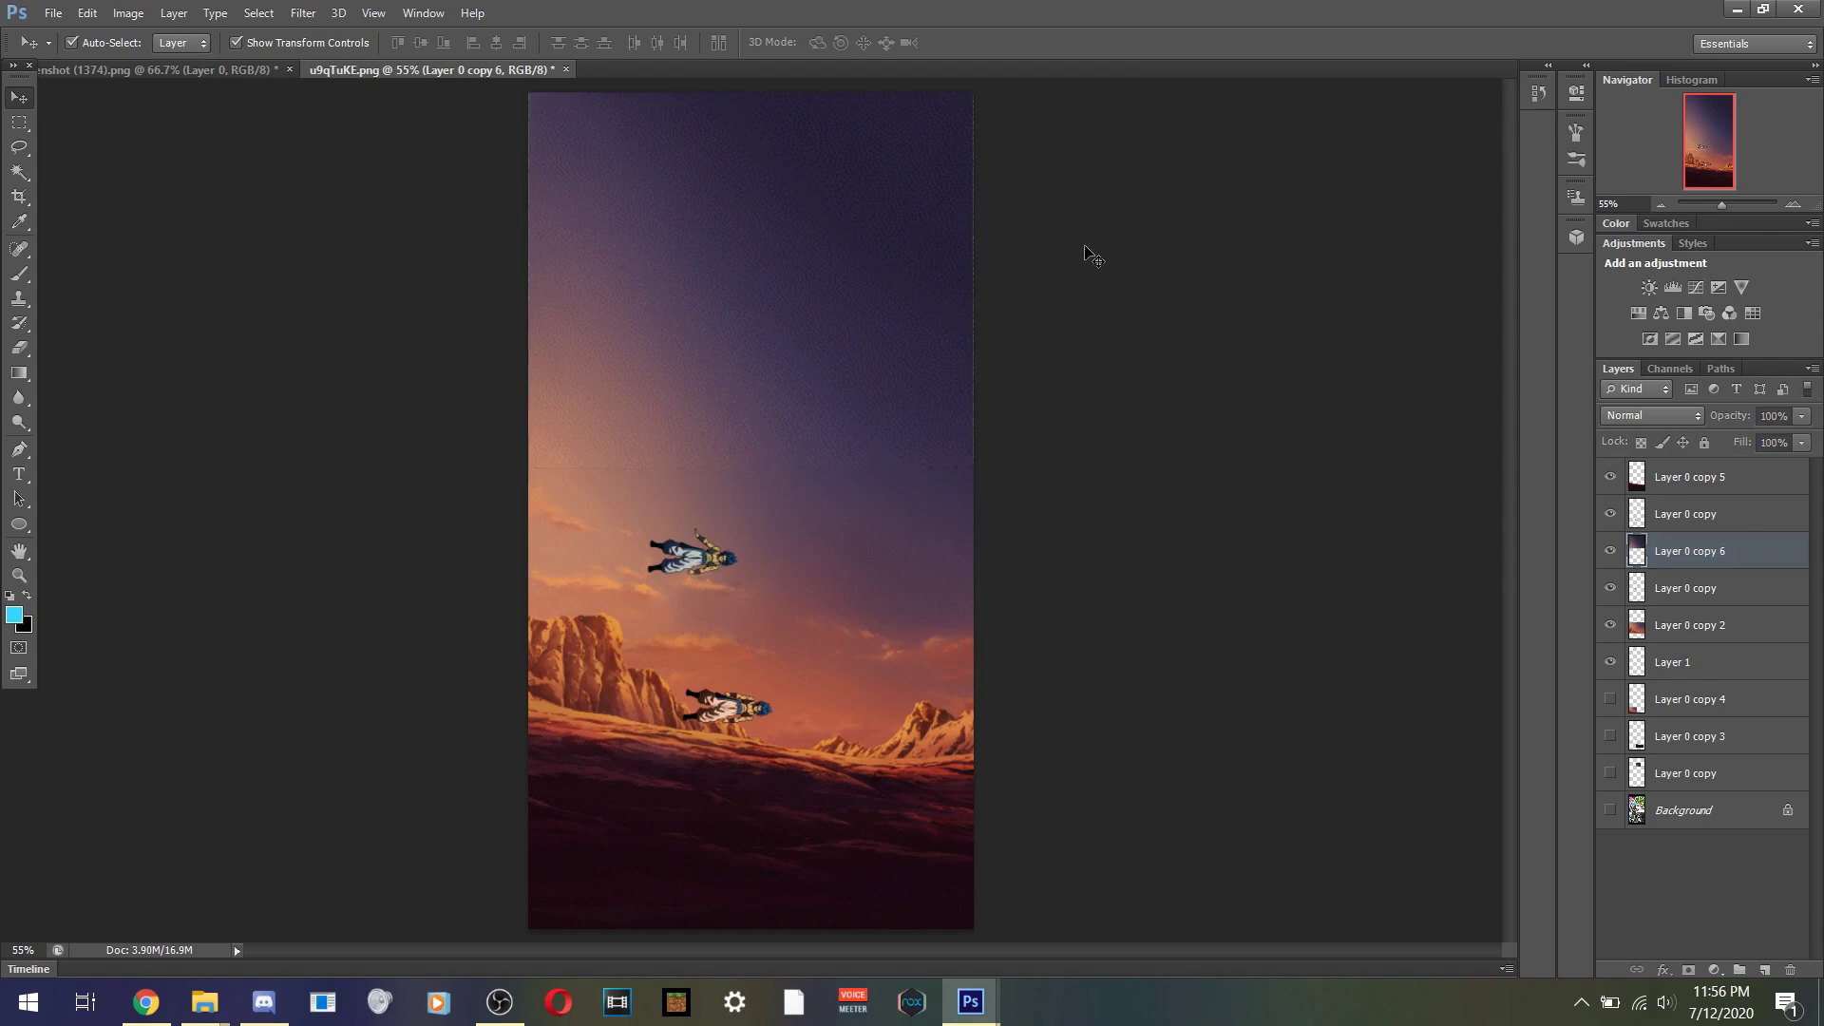
click(933, 228)
drag(973, 91, 979, 90)
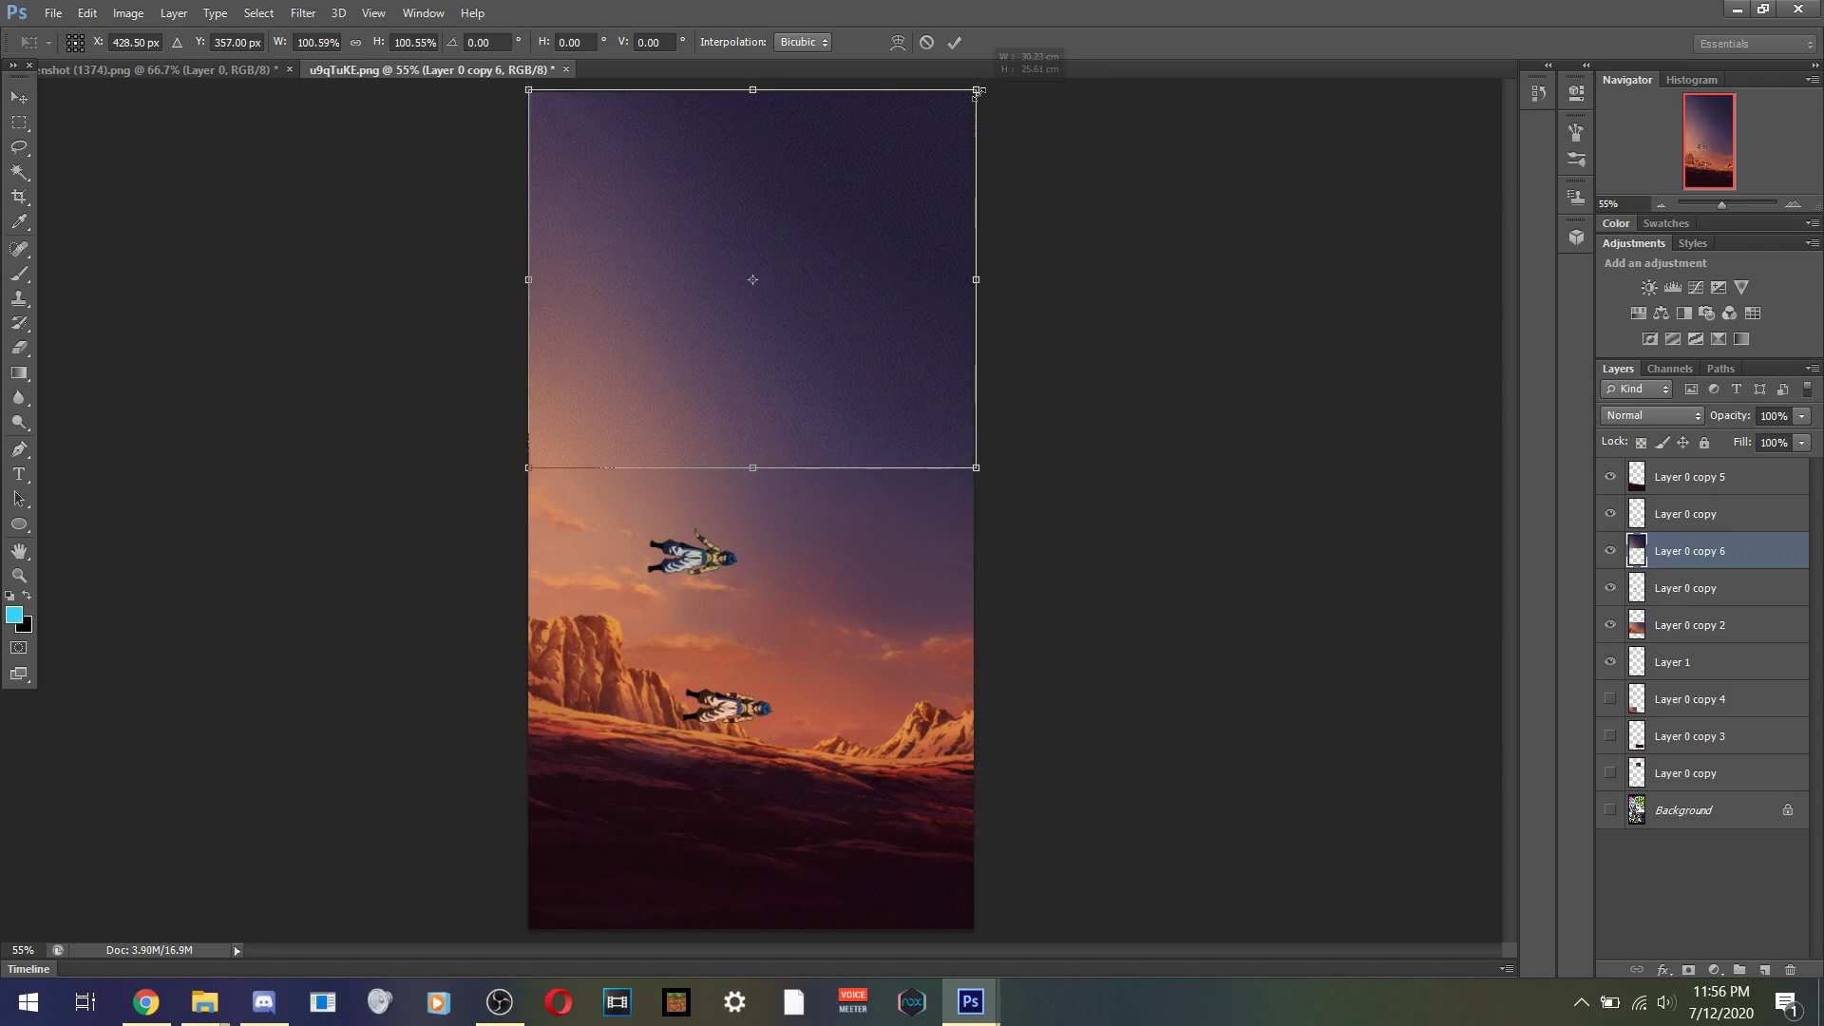
click(954, 42)
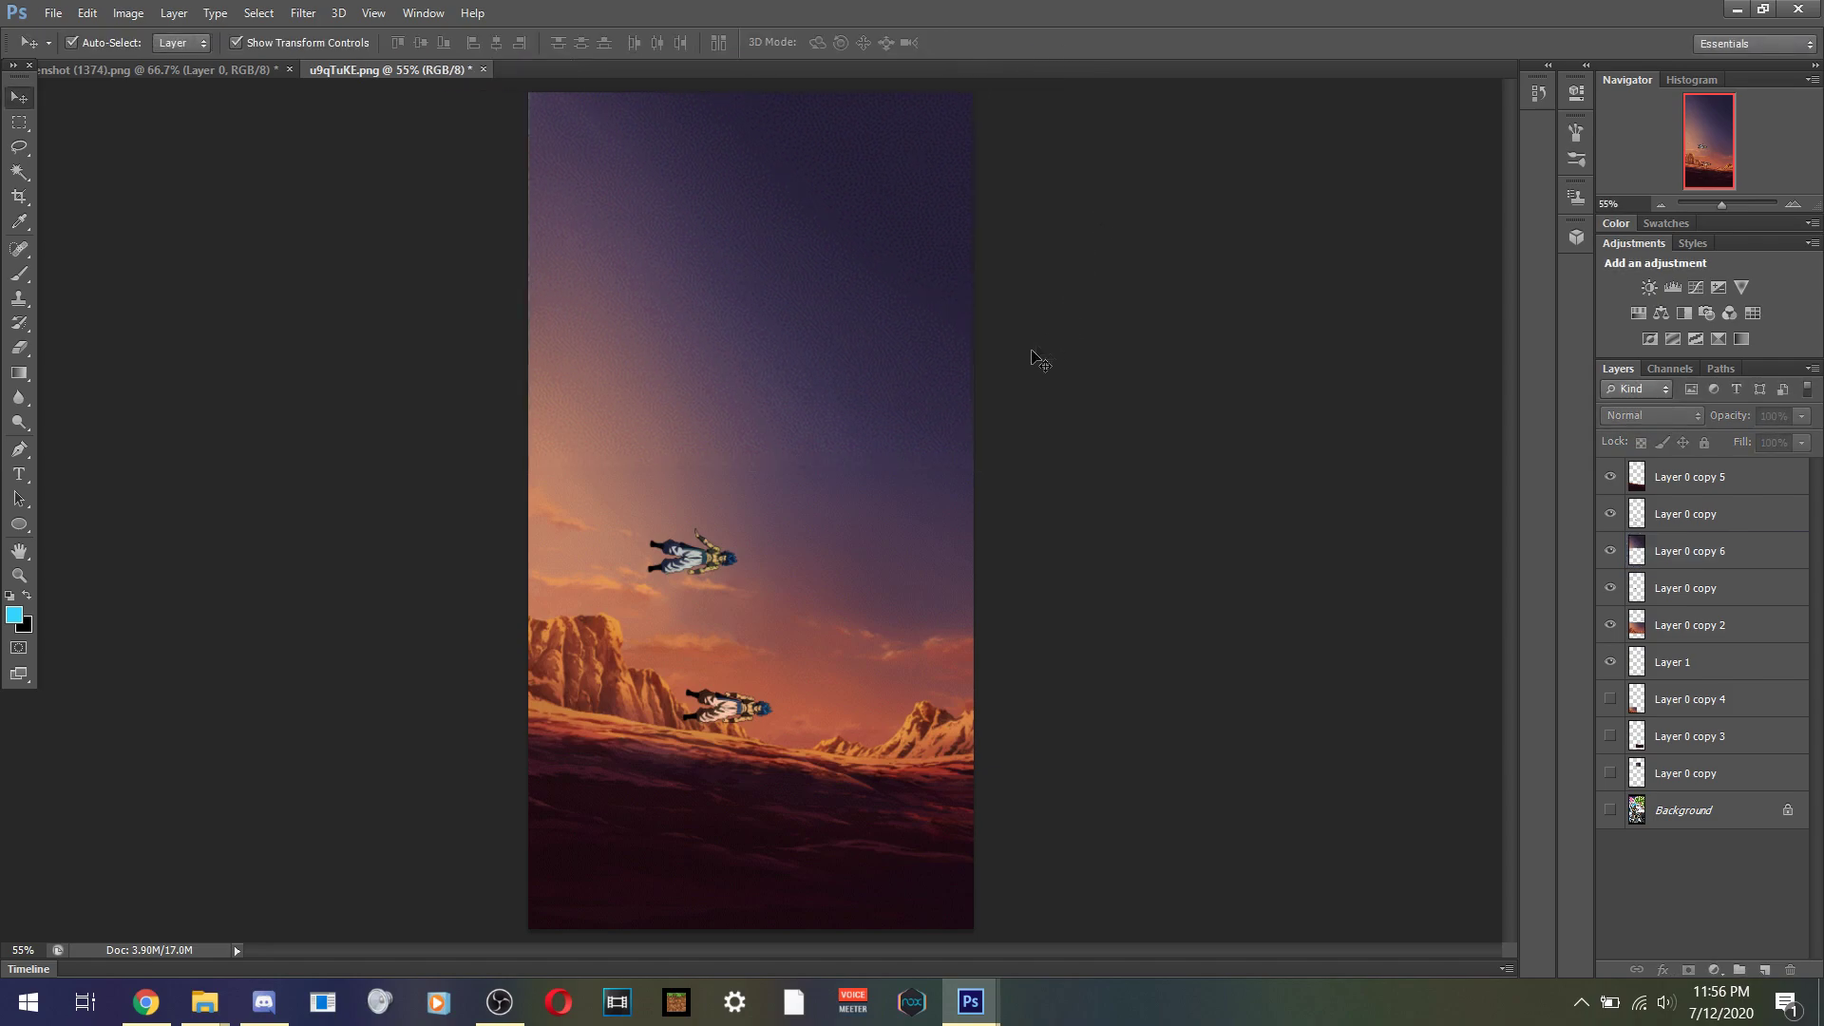
- Move Layer 0 copy 6 below Layer 0 copy 2 in the layer order and check the sky's left edge
click(771, 258)
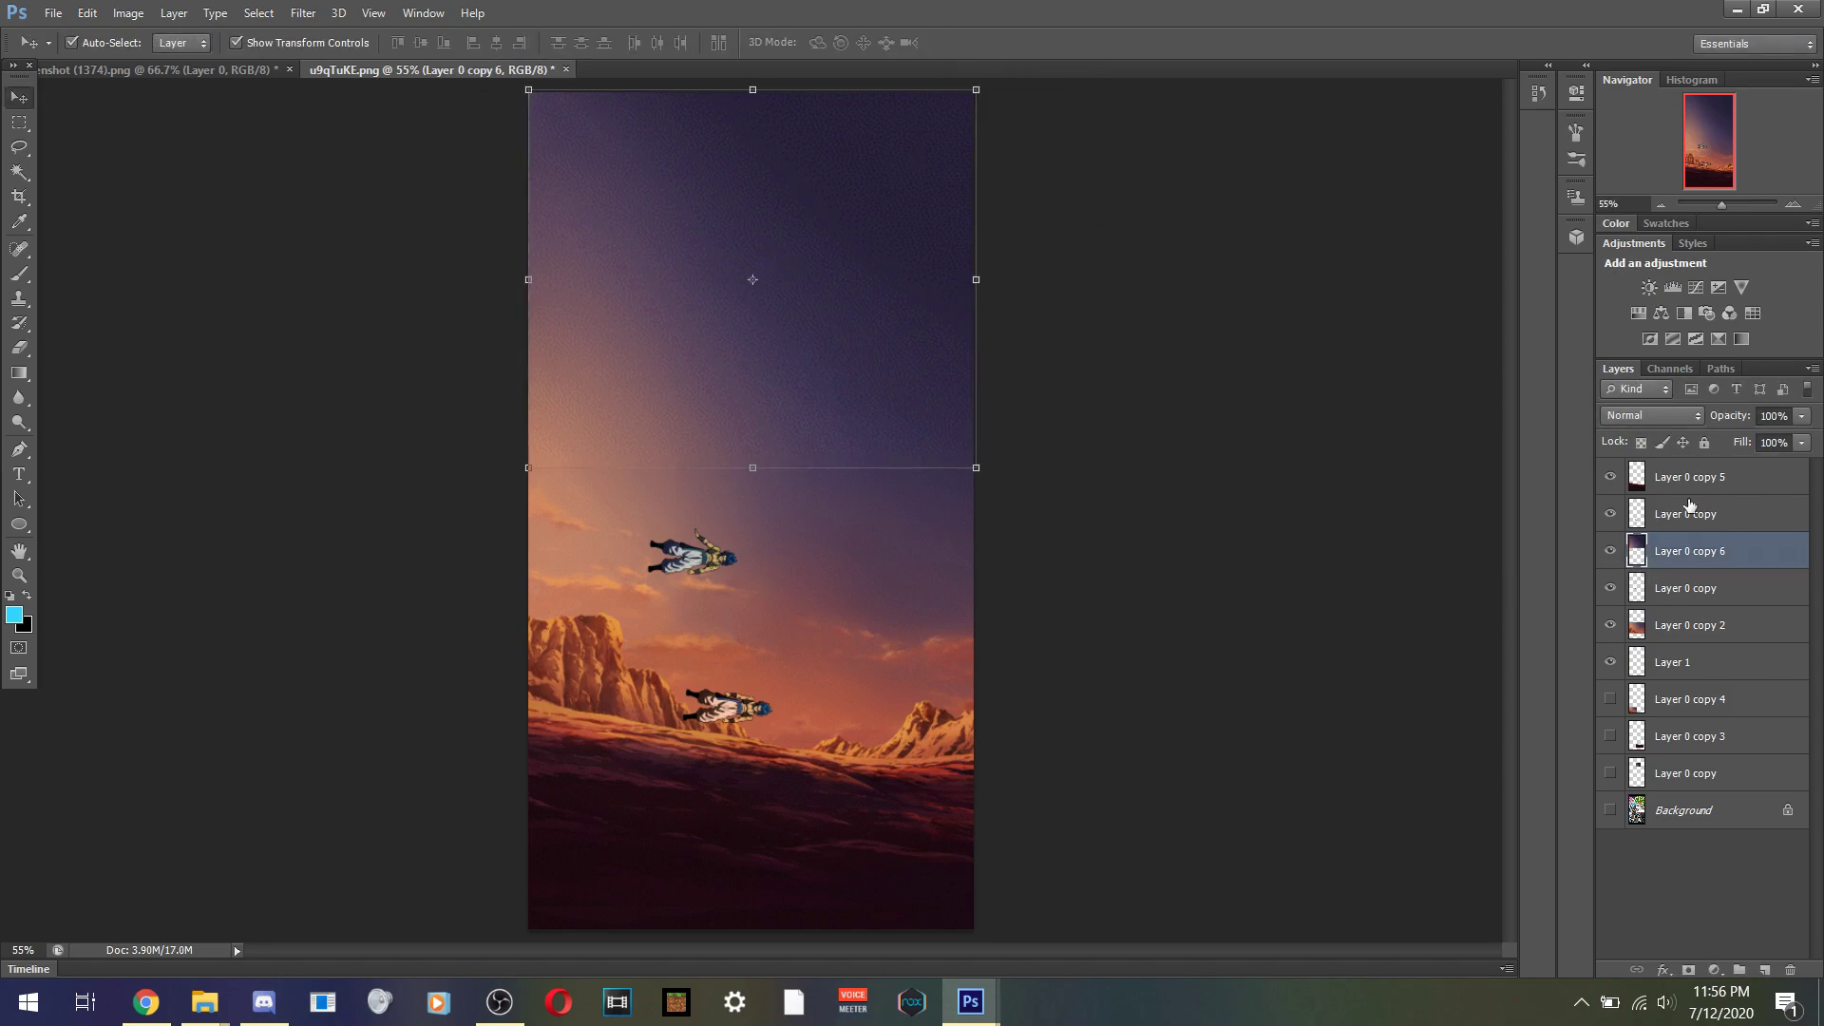
drag(1733, 558, 1716, 635)
click(1256, 454)
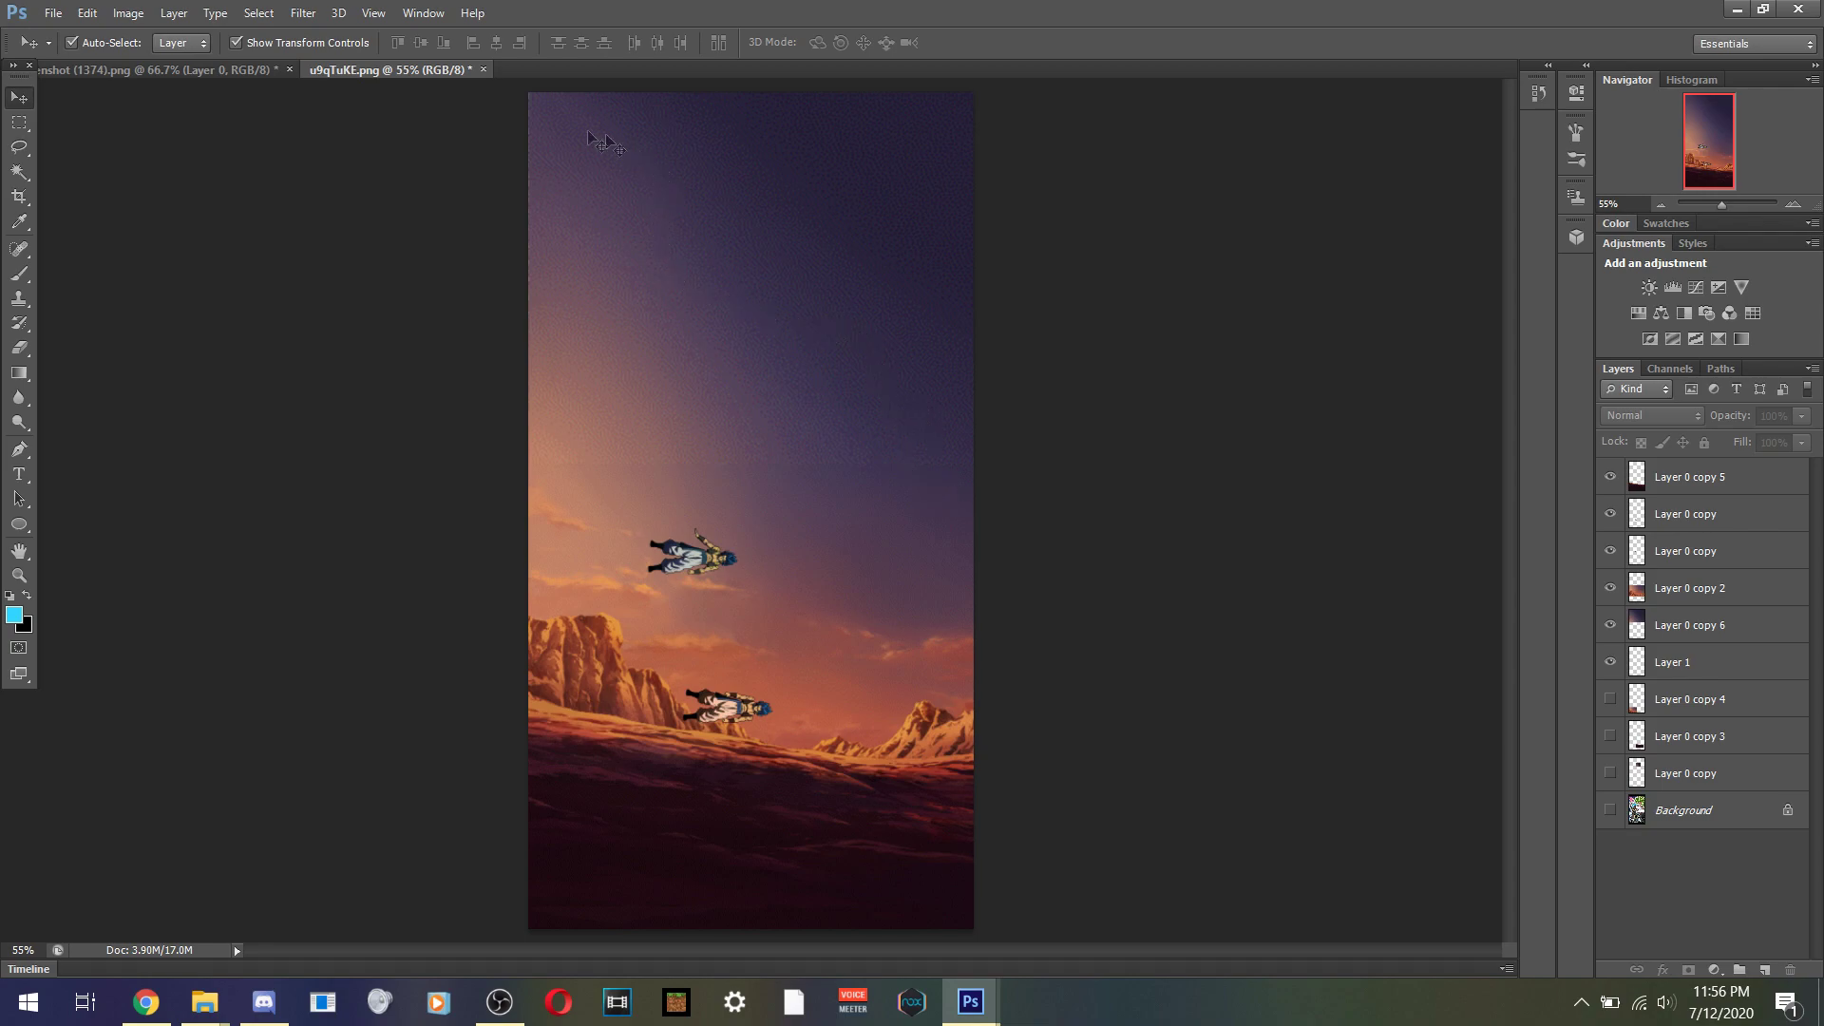
click(599, 242)
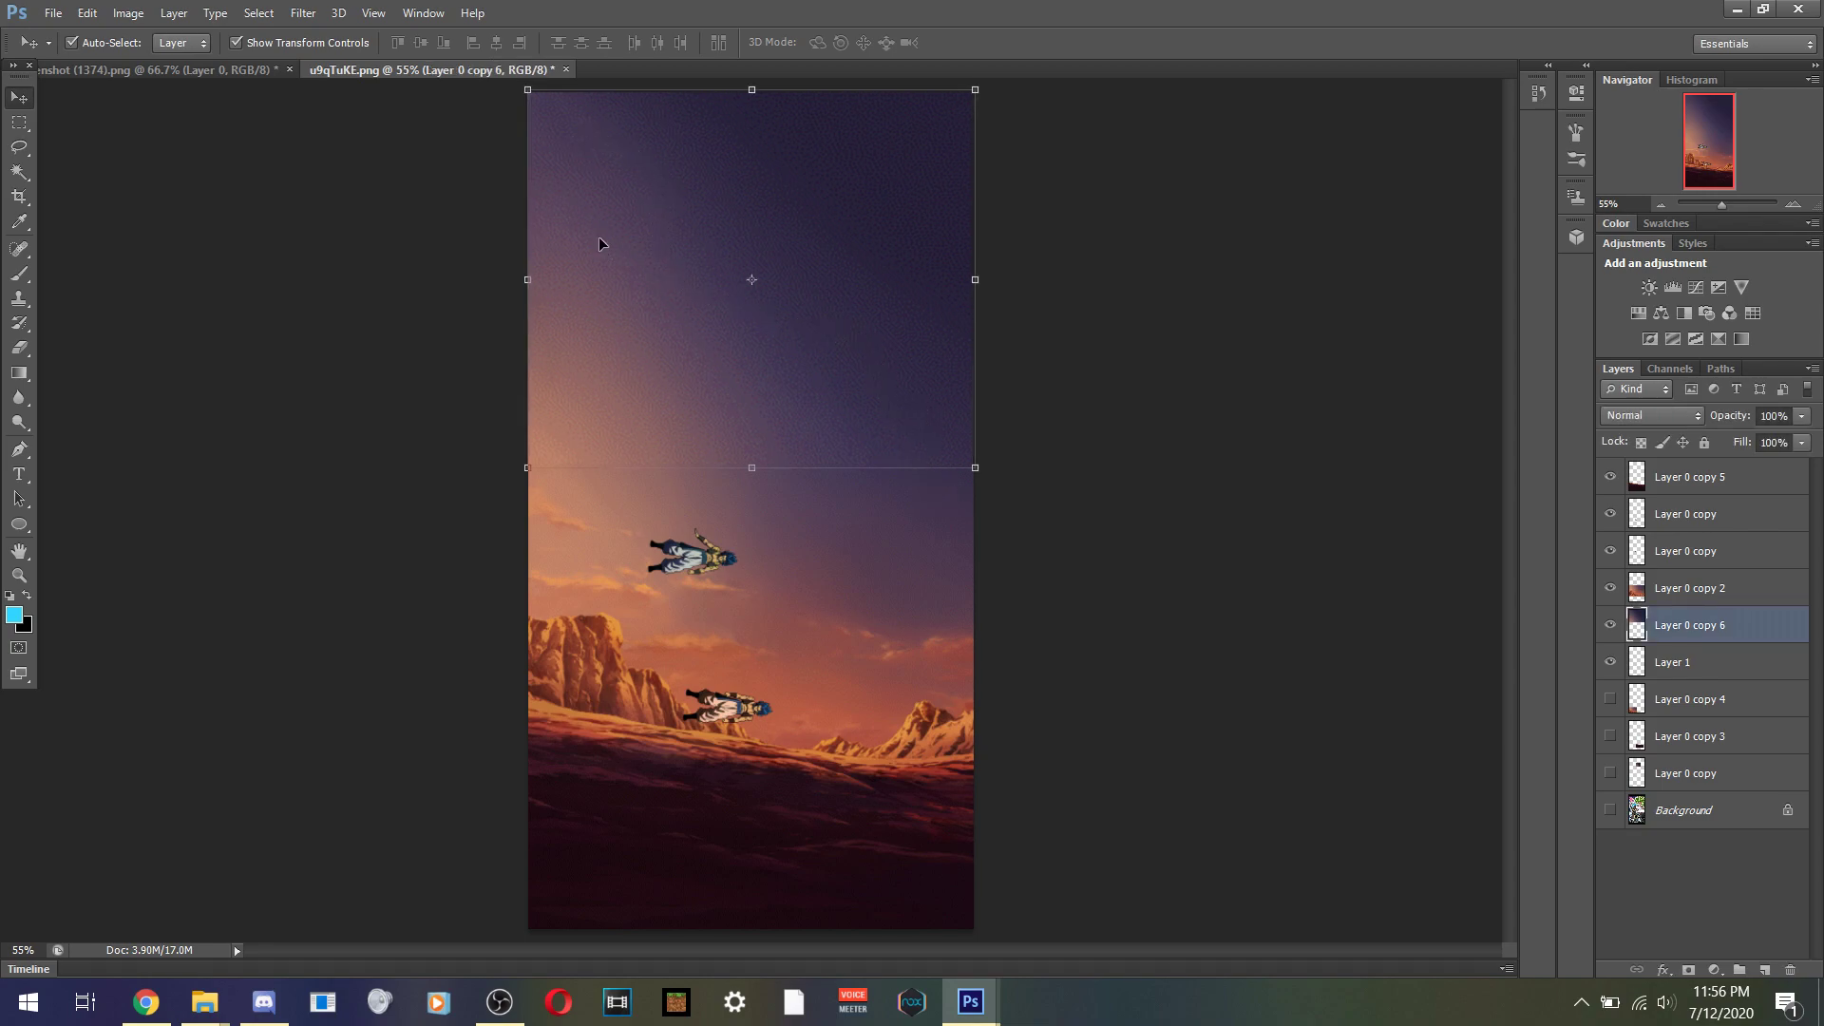
click(251, 209)
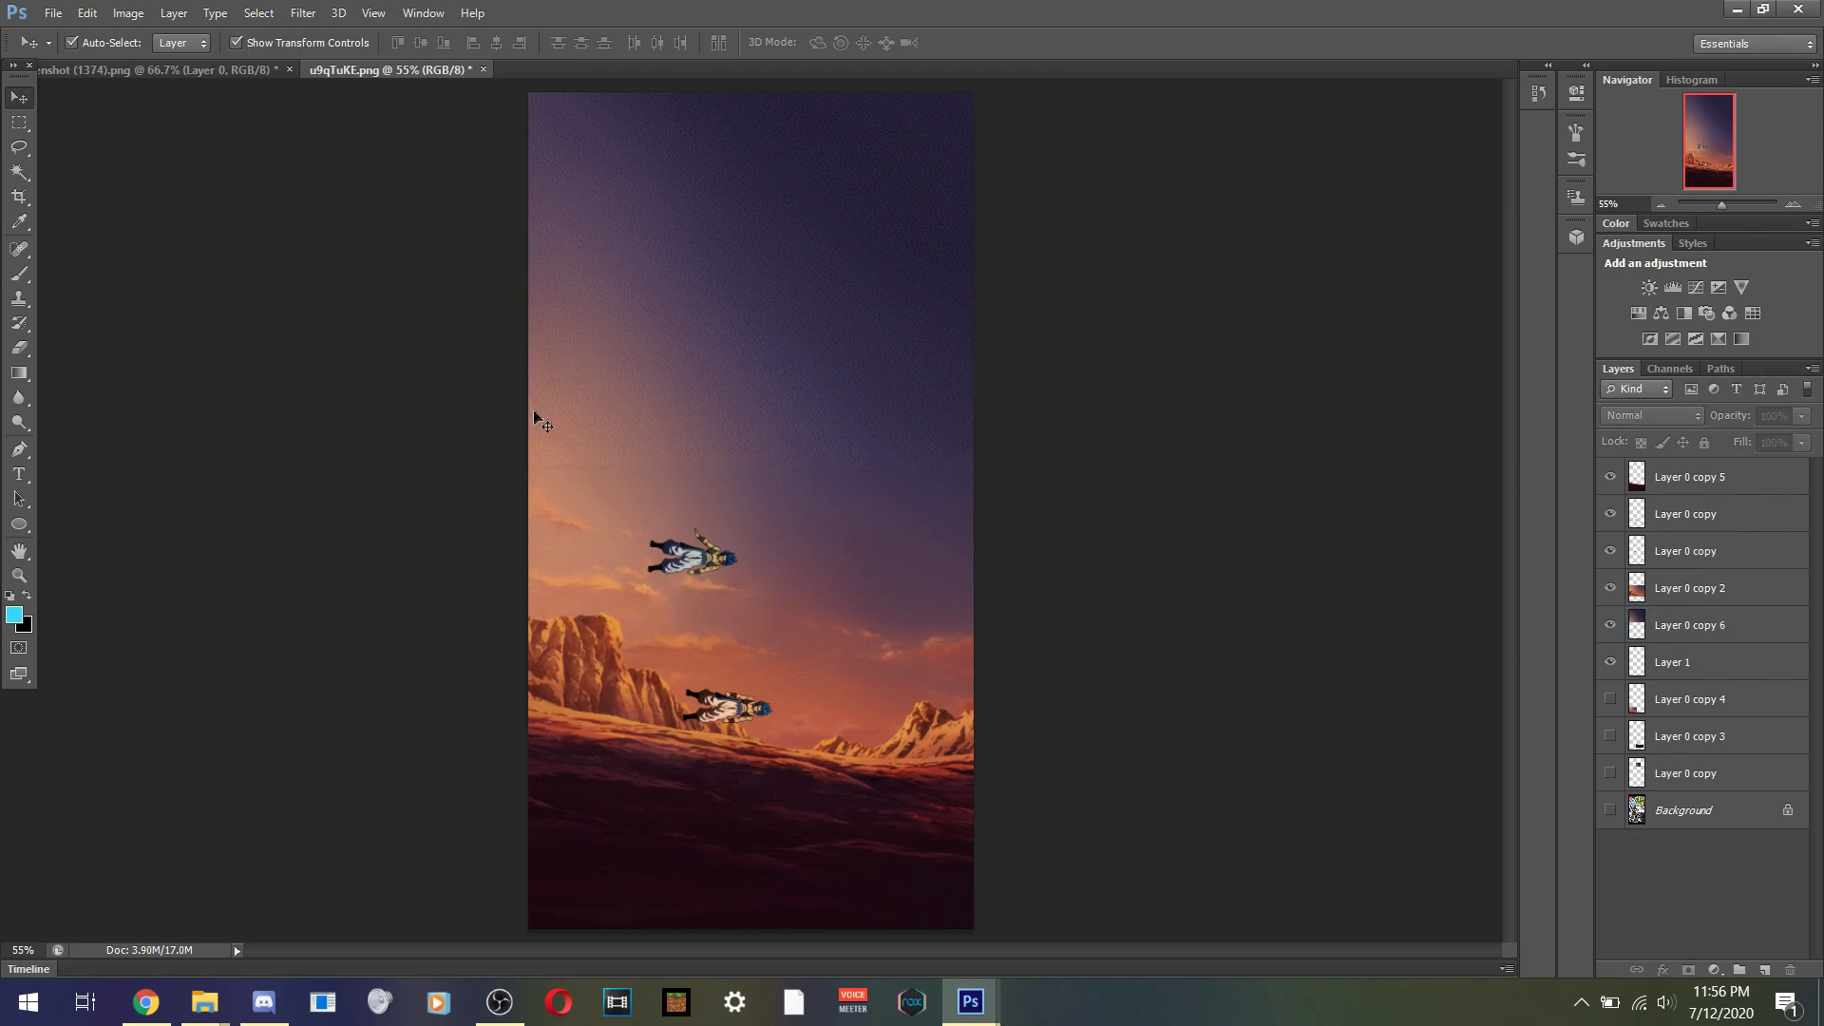
- Shift the upper sky piece slightly upward, and nudge it down until no gap remains along the seam with the canyon sky
click(808, 397)
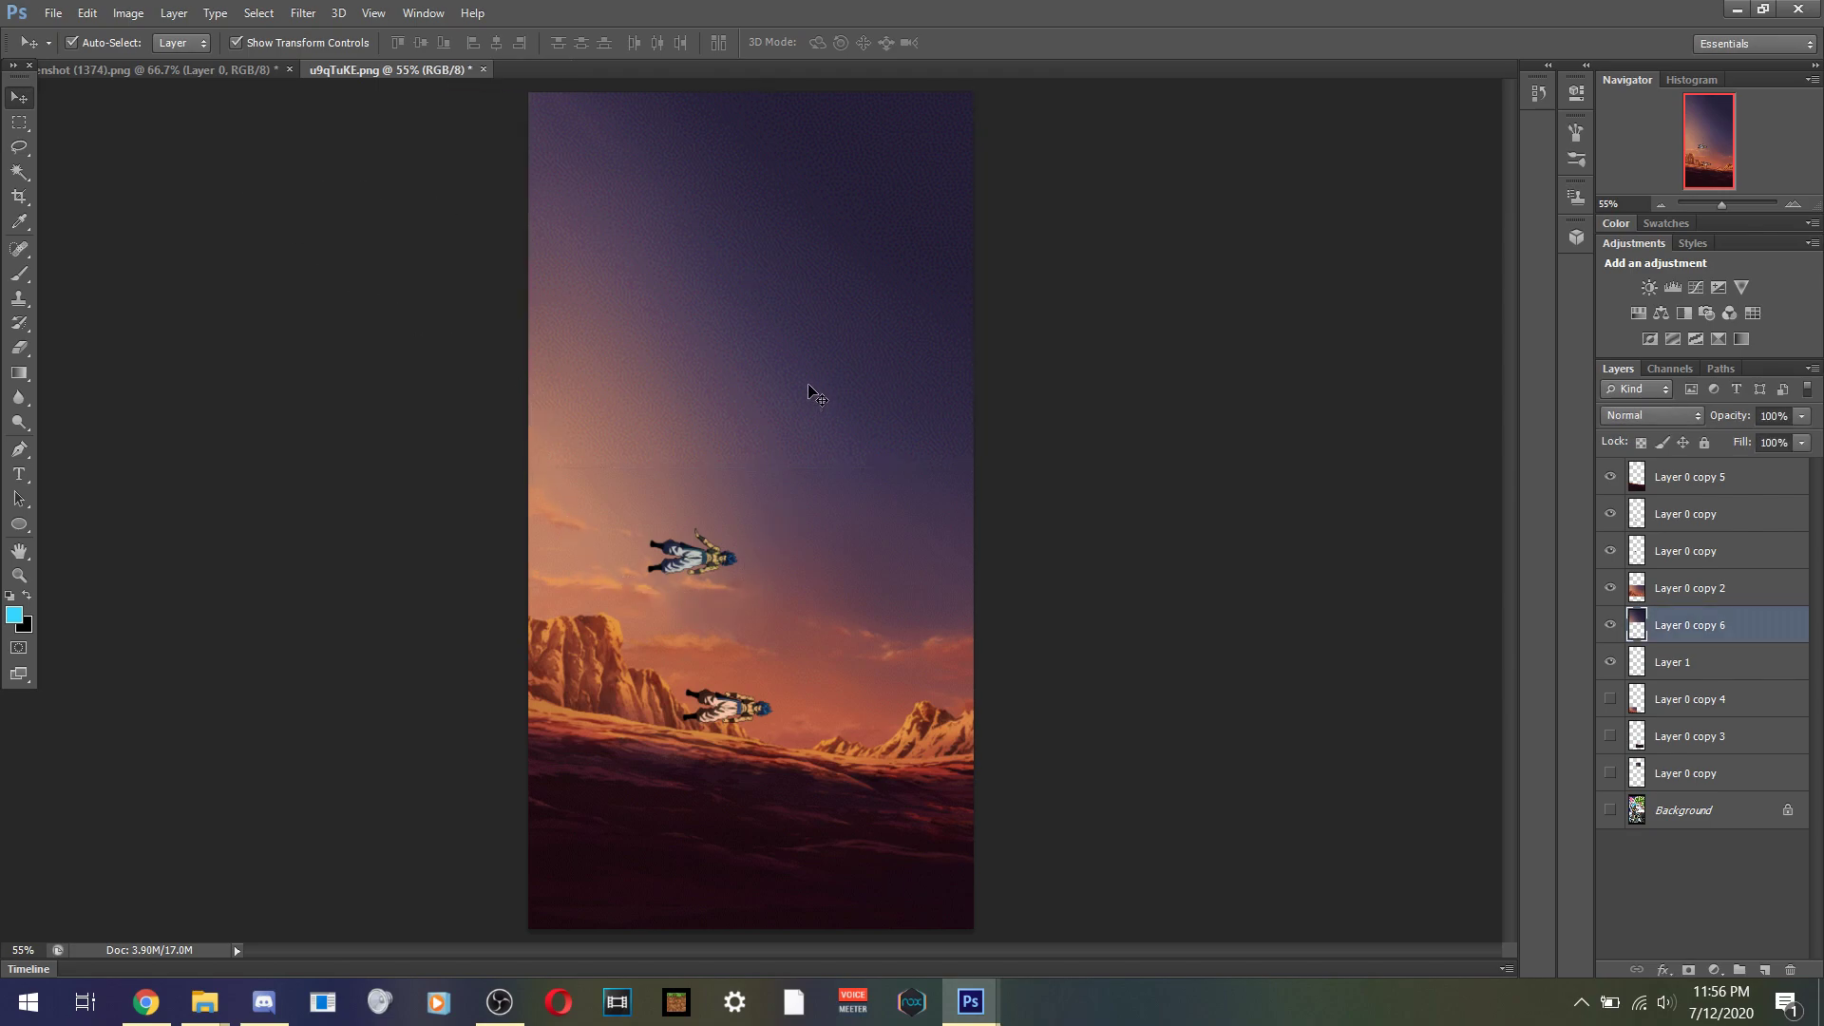
drag(808, 397, 808, 388)
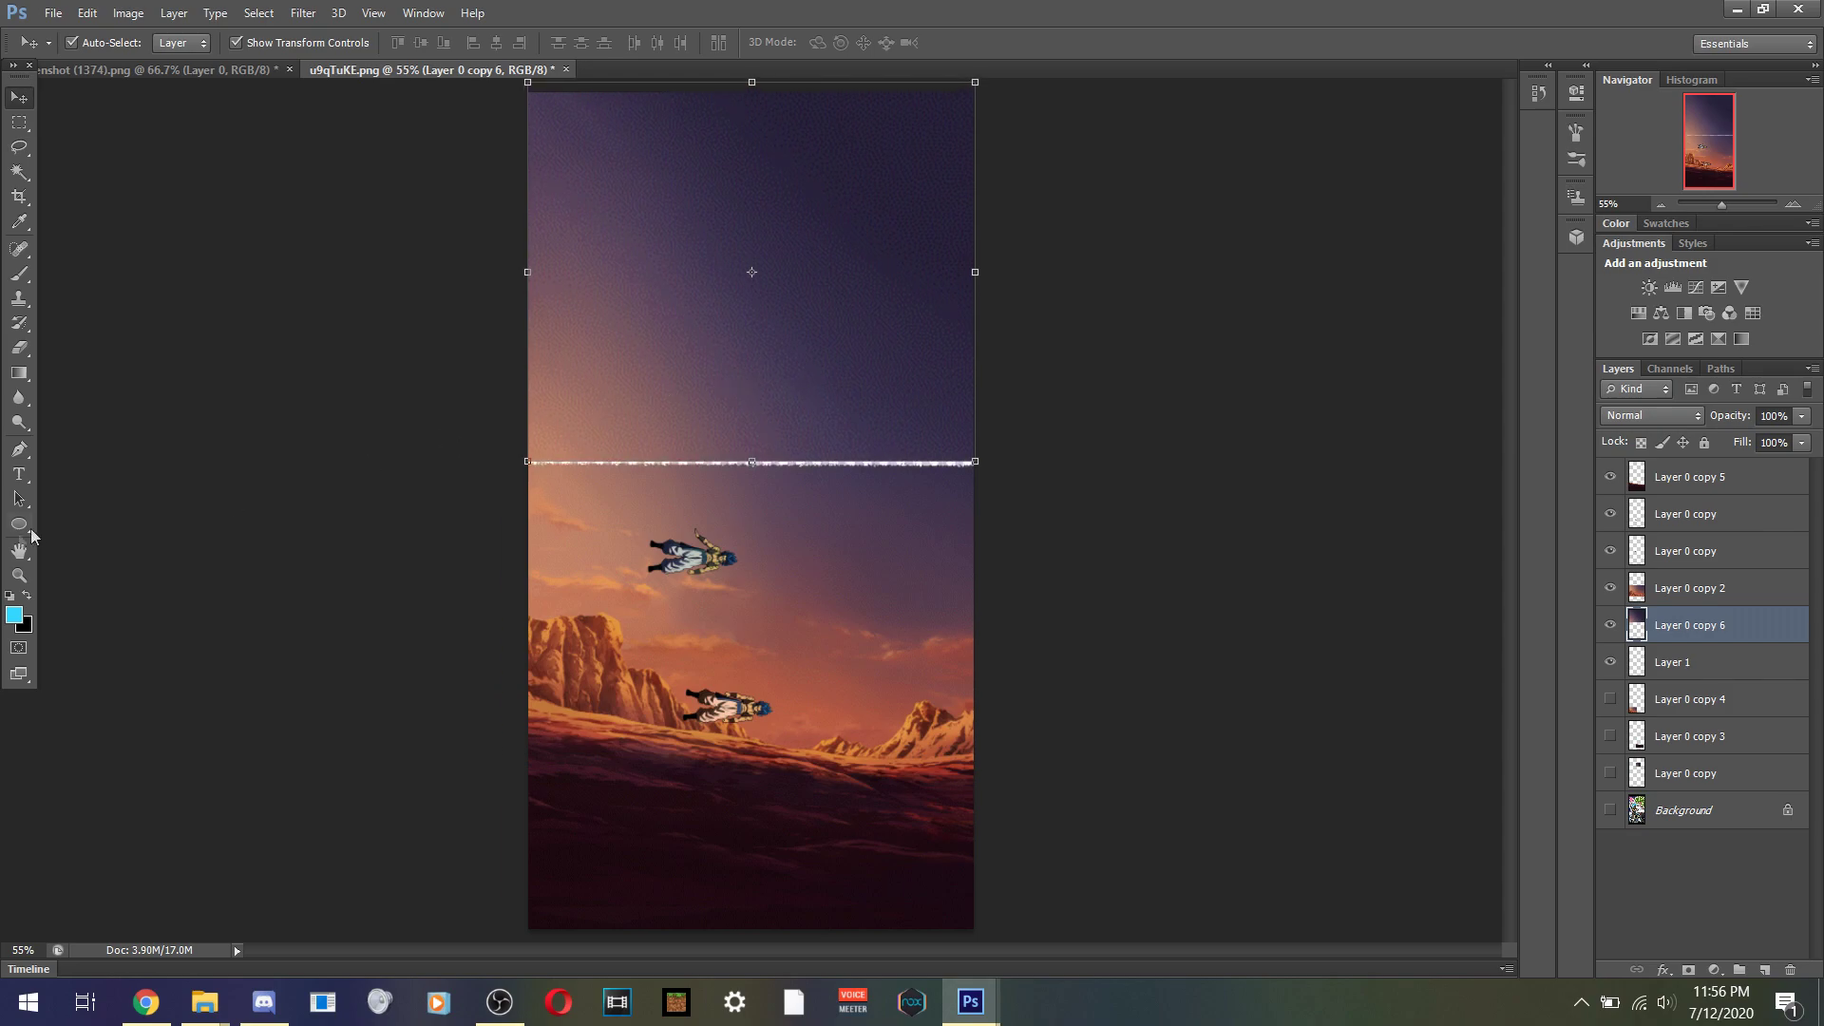
click(19, 575)
drag(731, 493, 1140, 411)
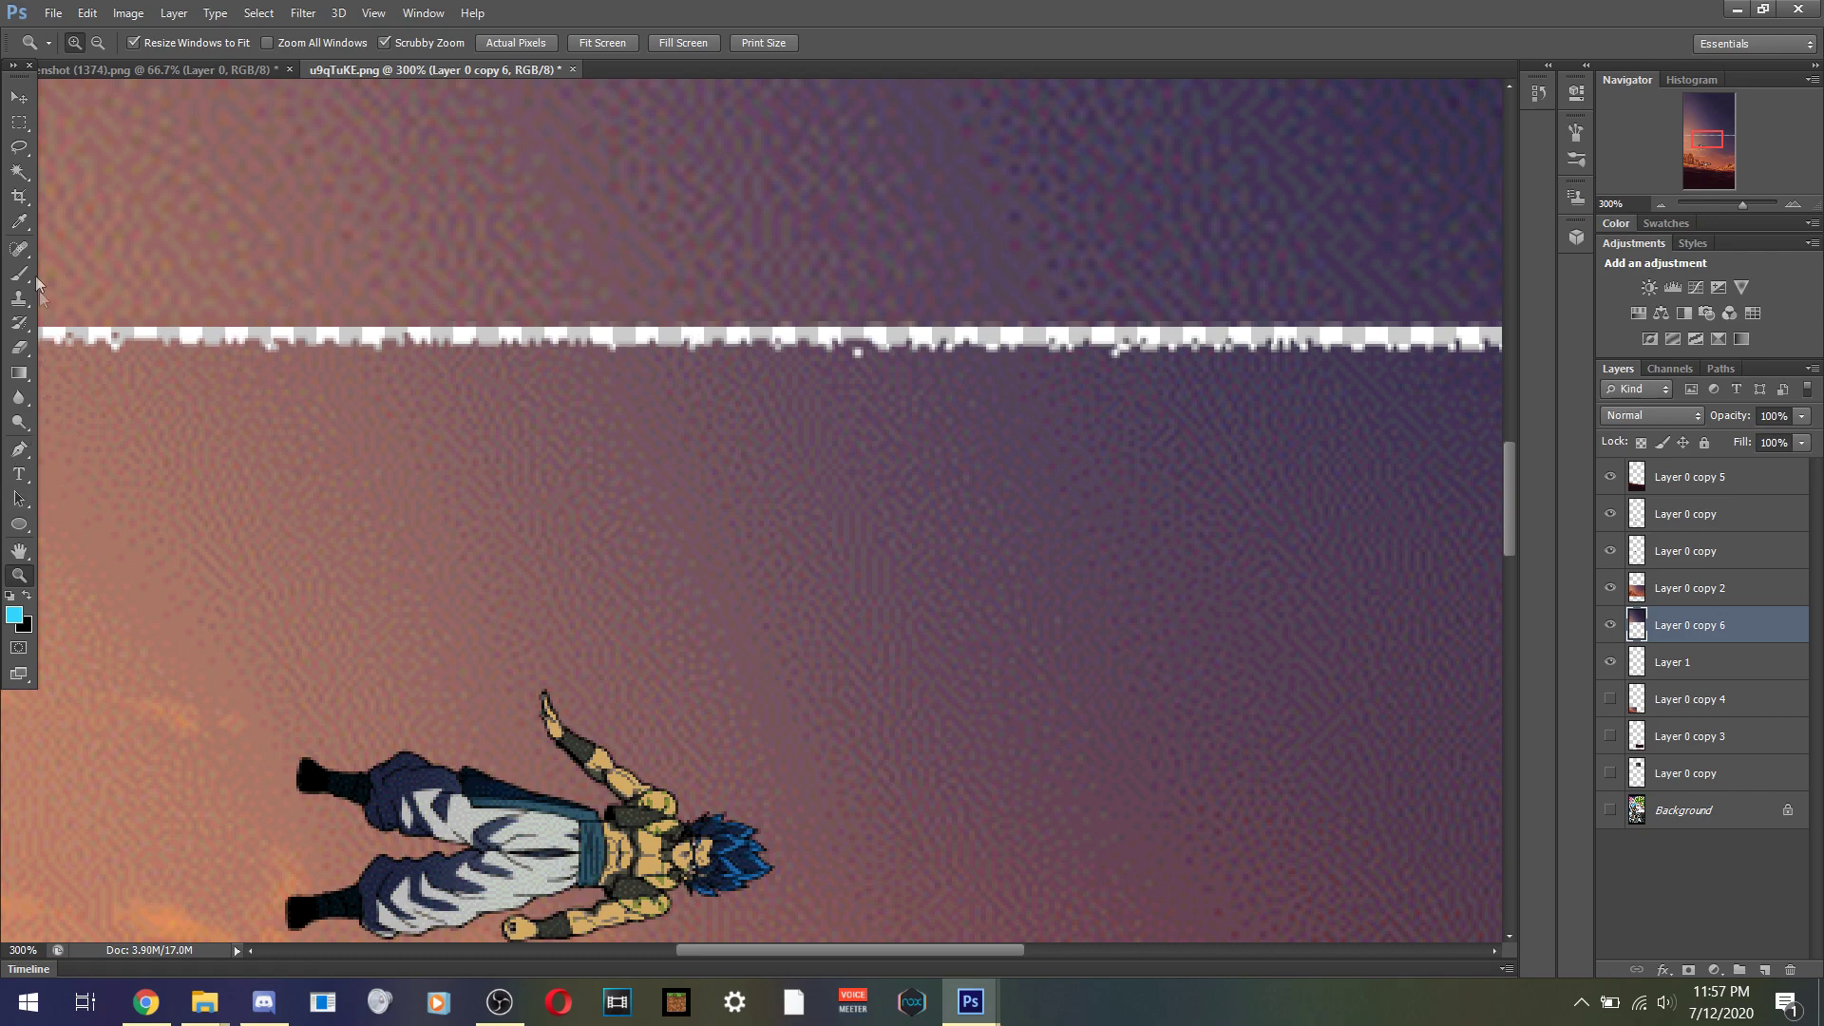
click(19, 97)
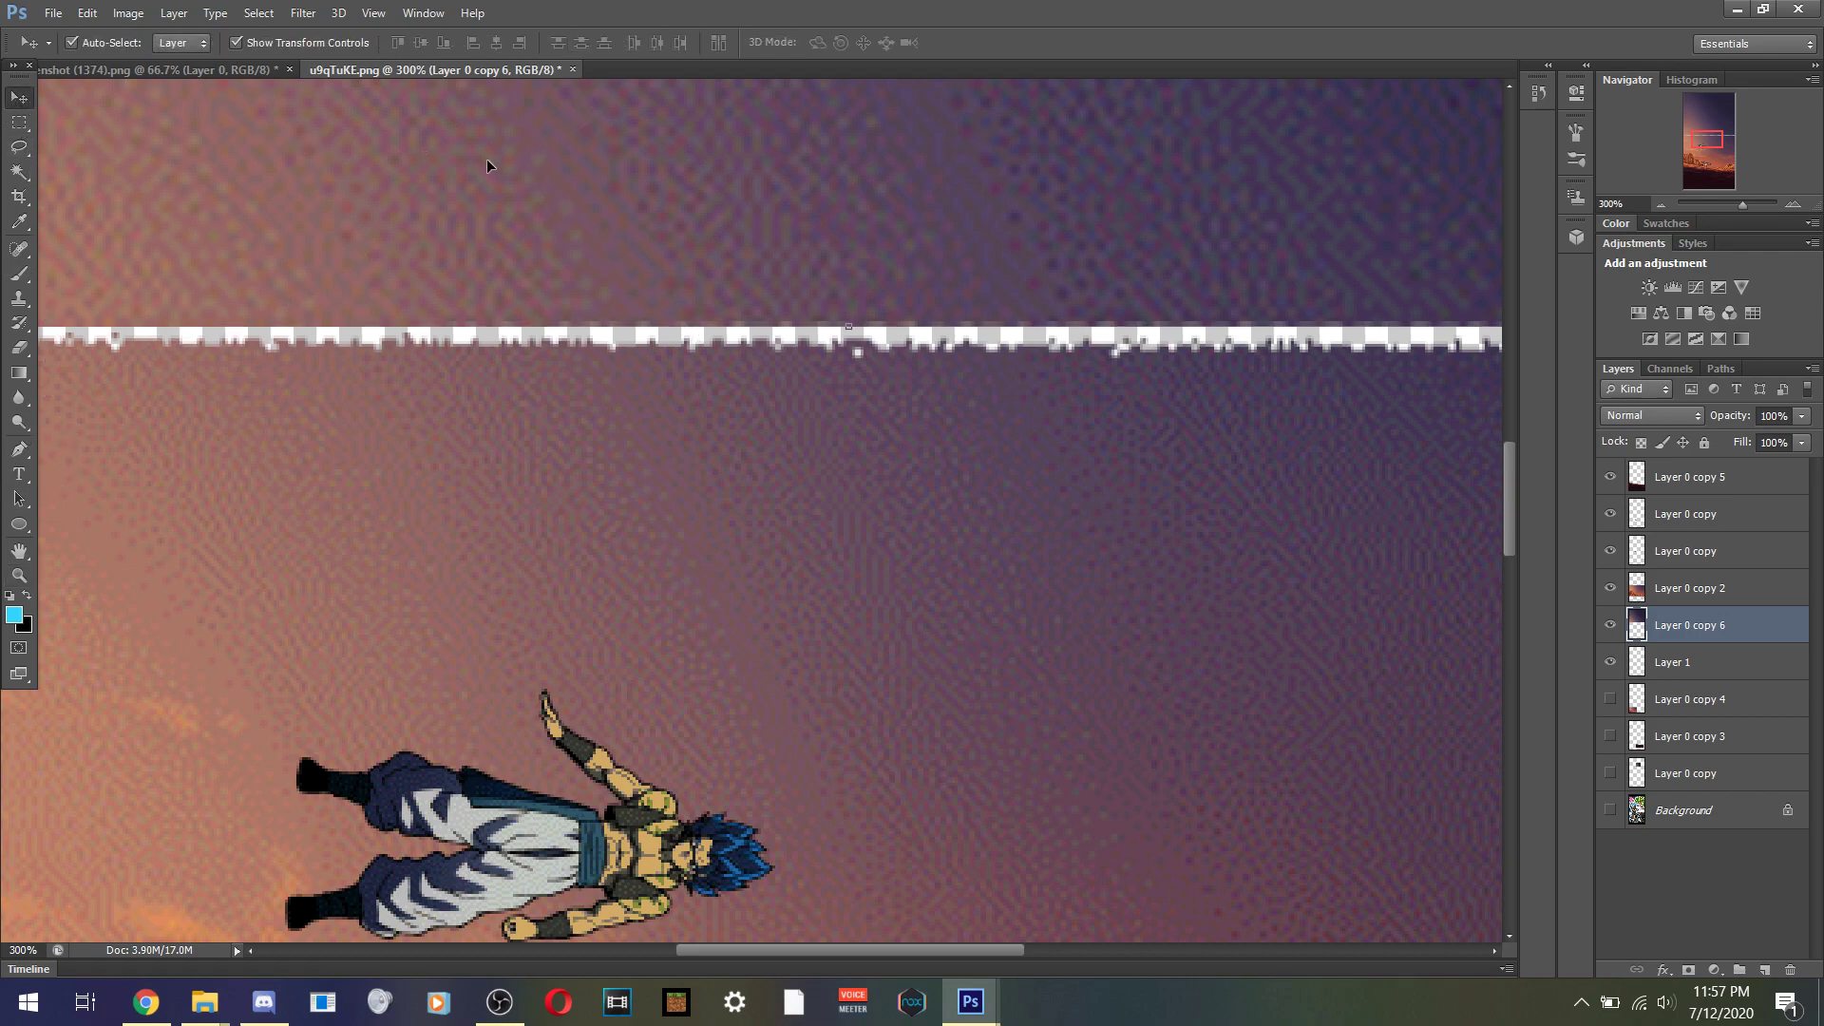
key(Down)
key(Down)
key(Down)
key(Down)
key(Down)
key(Down)
key(Down)
key(Down)
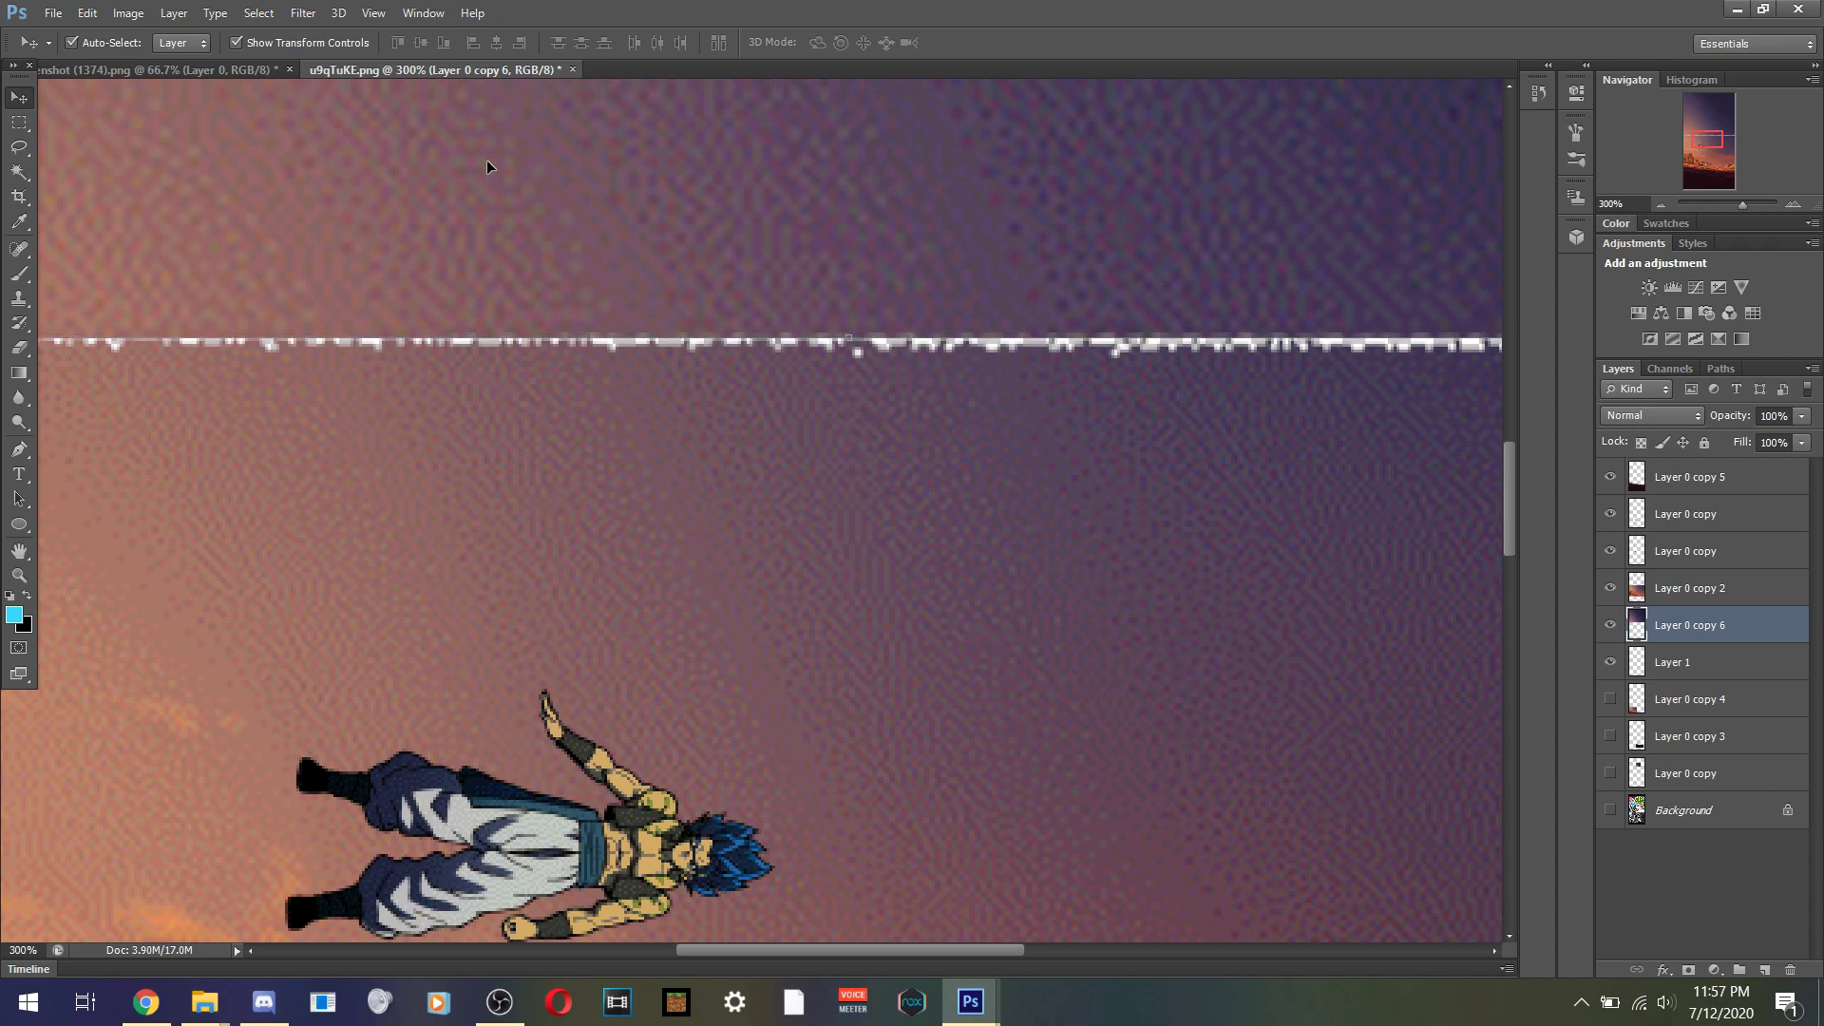
key(Down)
key(Down)
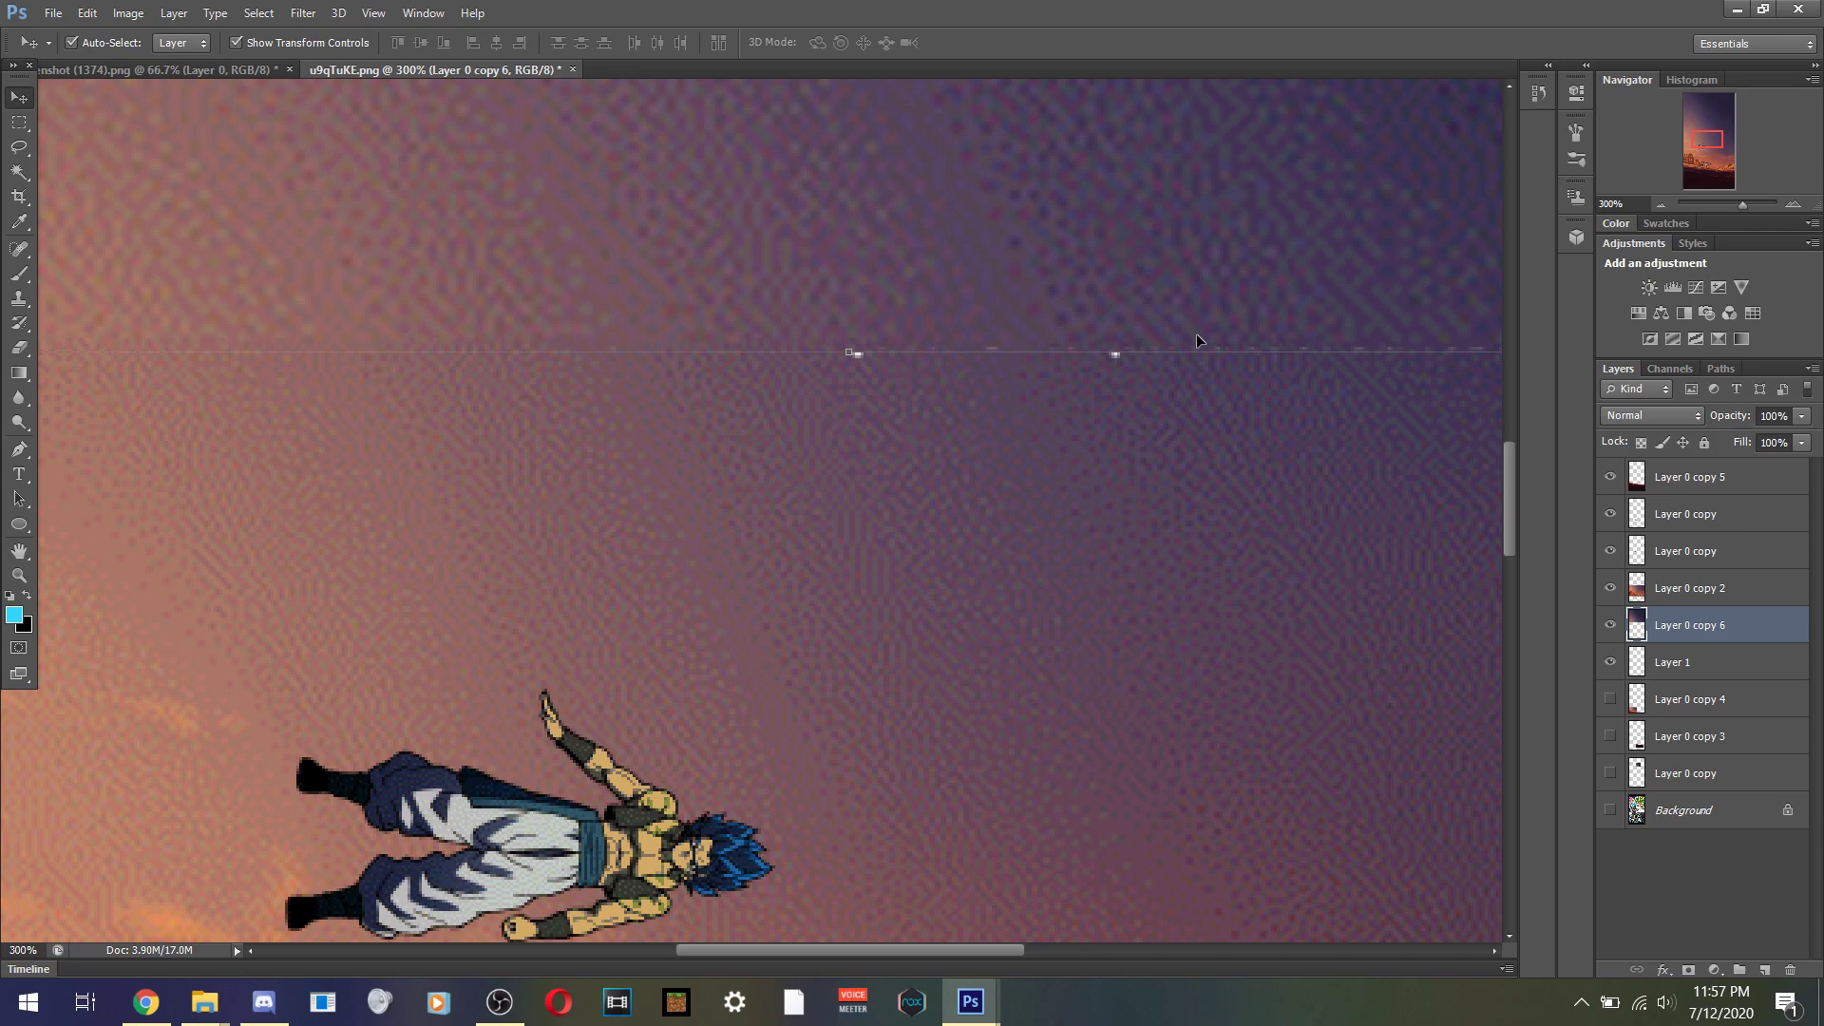
key(Down)
key(Down)
click(19, 575)
click(598, 45)
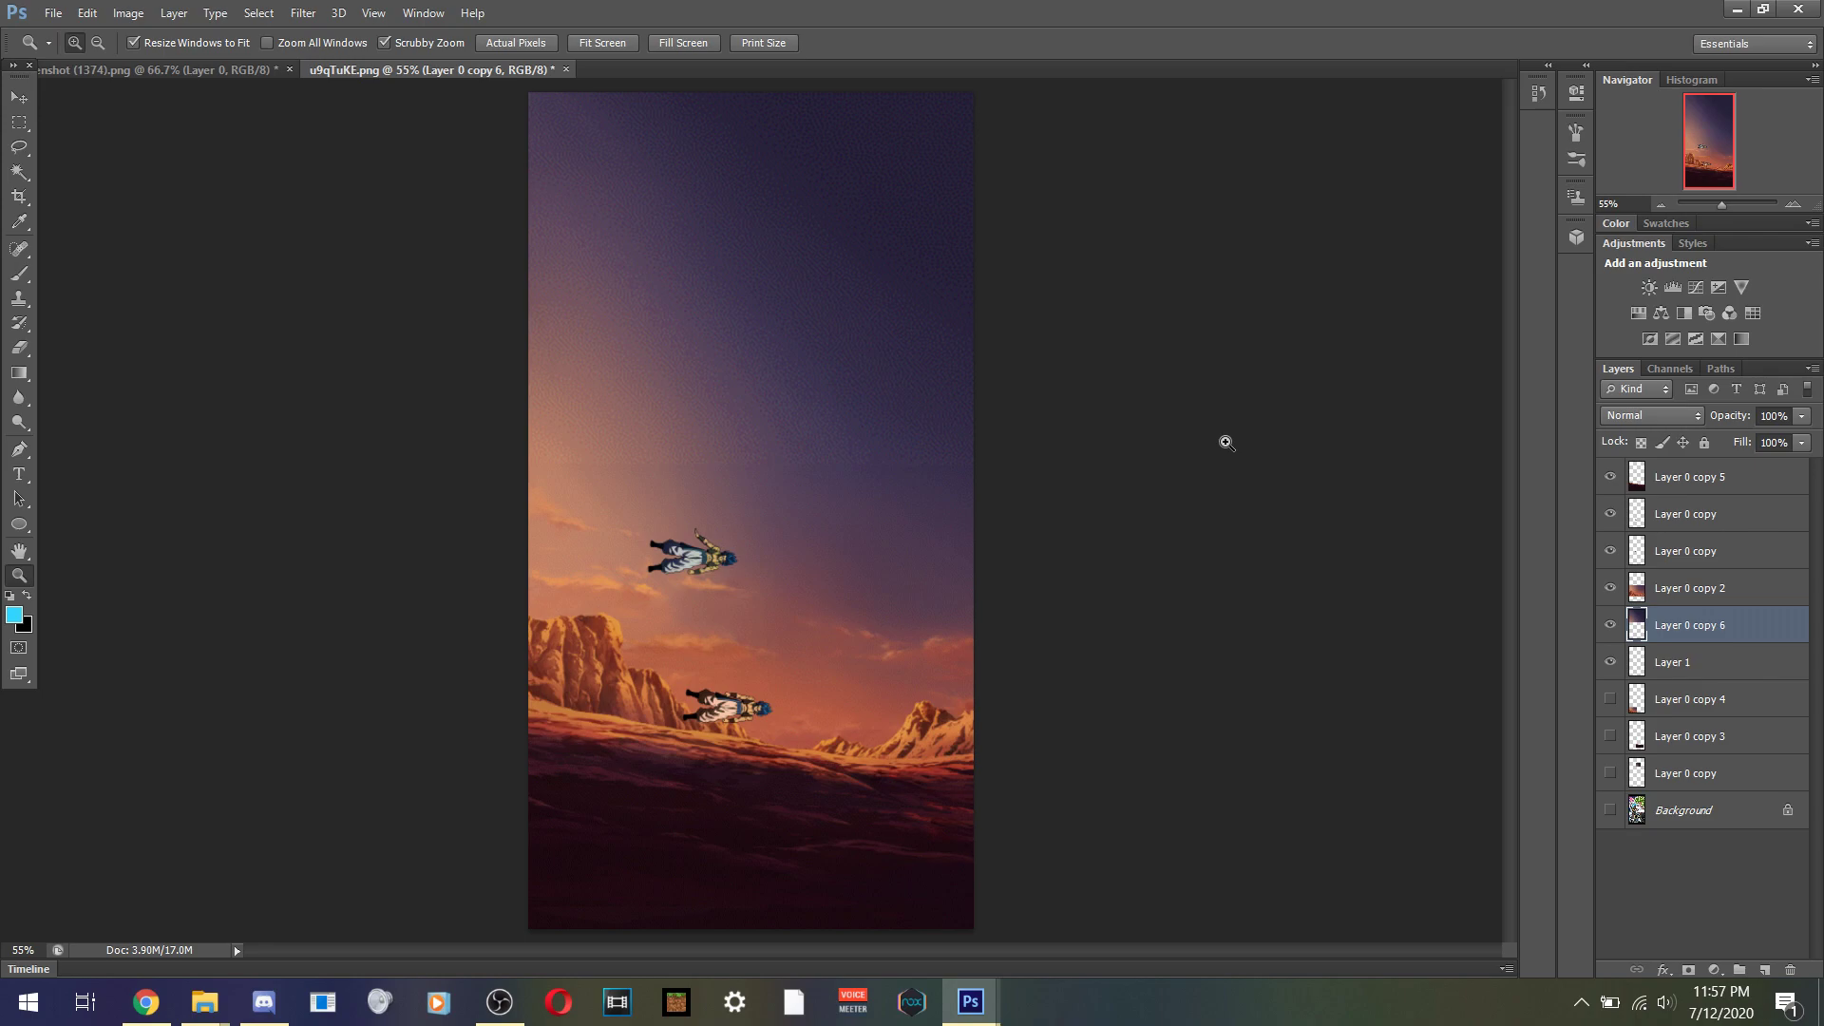
- Rotate the sideways character sprite on the canyon ridge 90° counter-clockwise so it stands upright
click(19, 98)
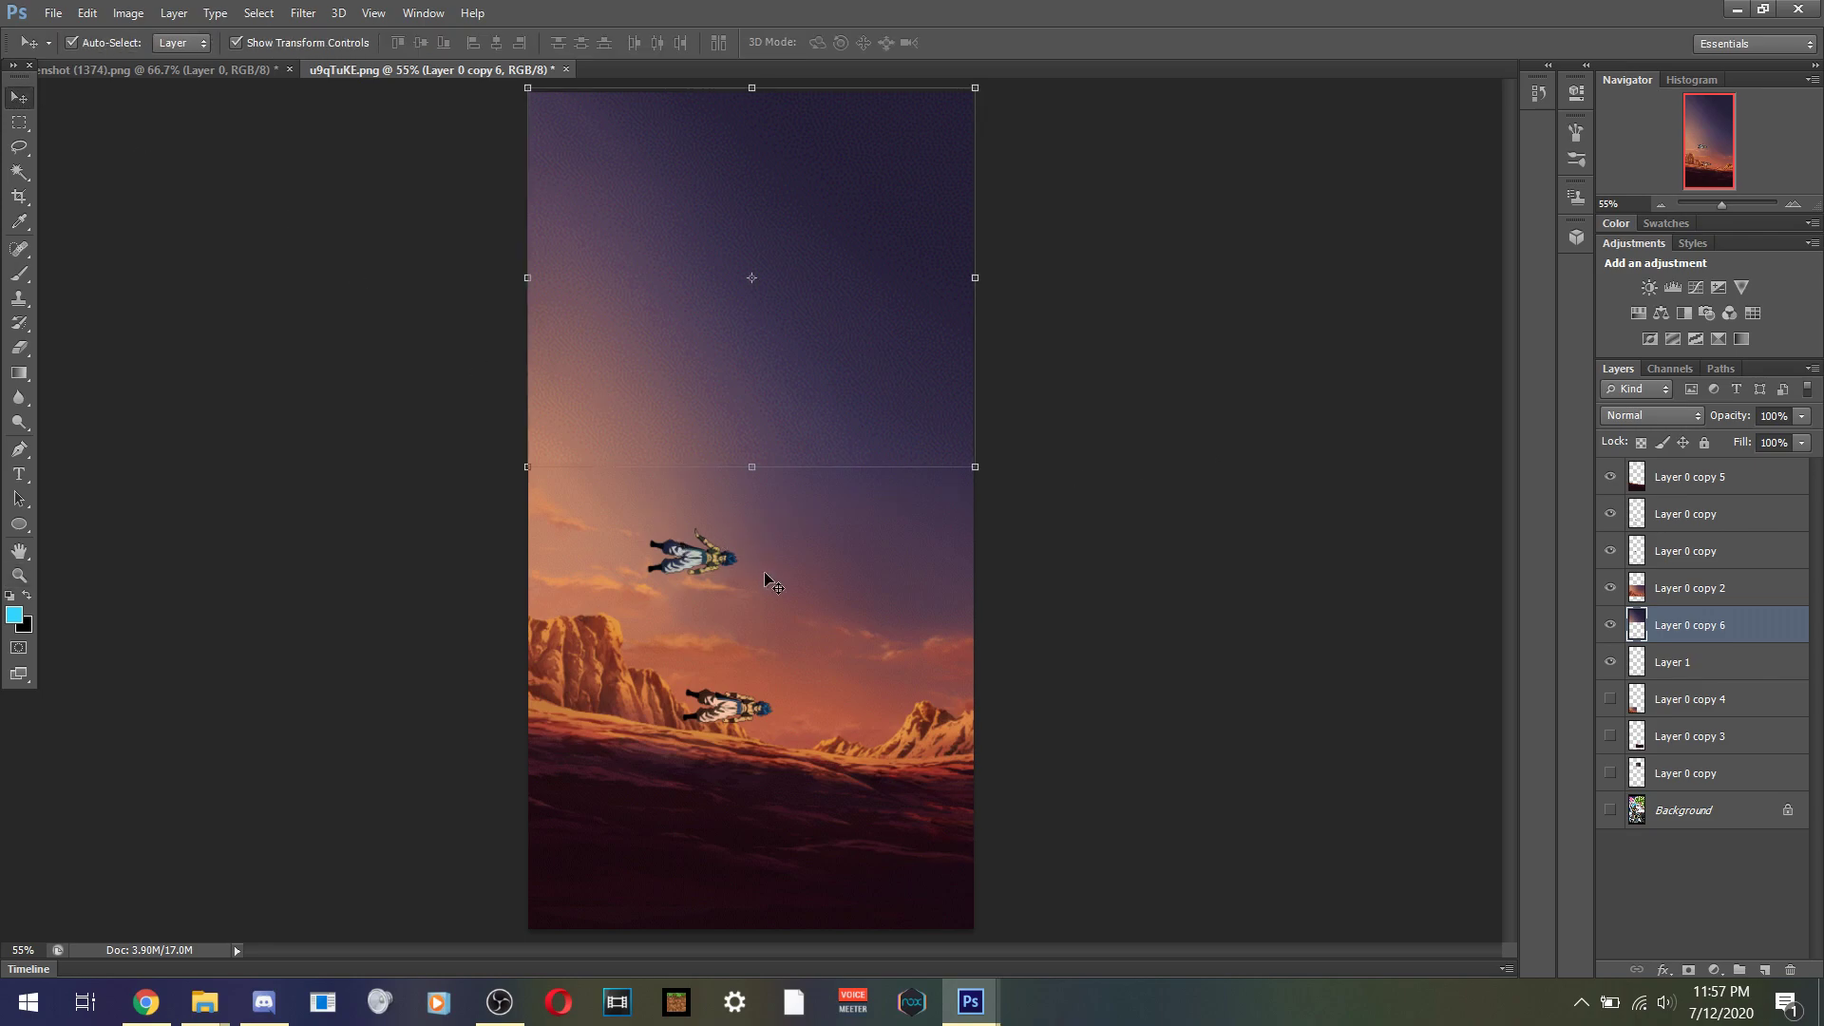
click(732, 711)
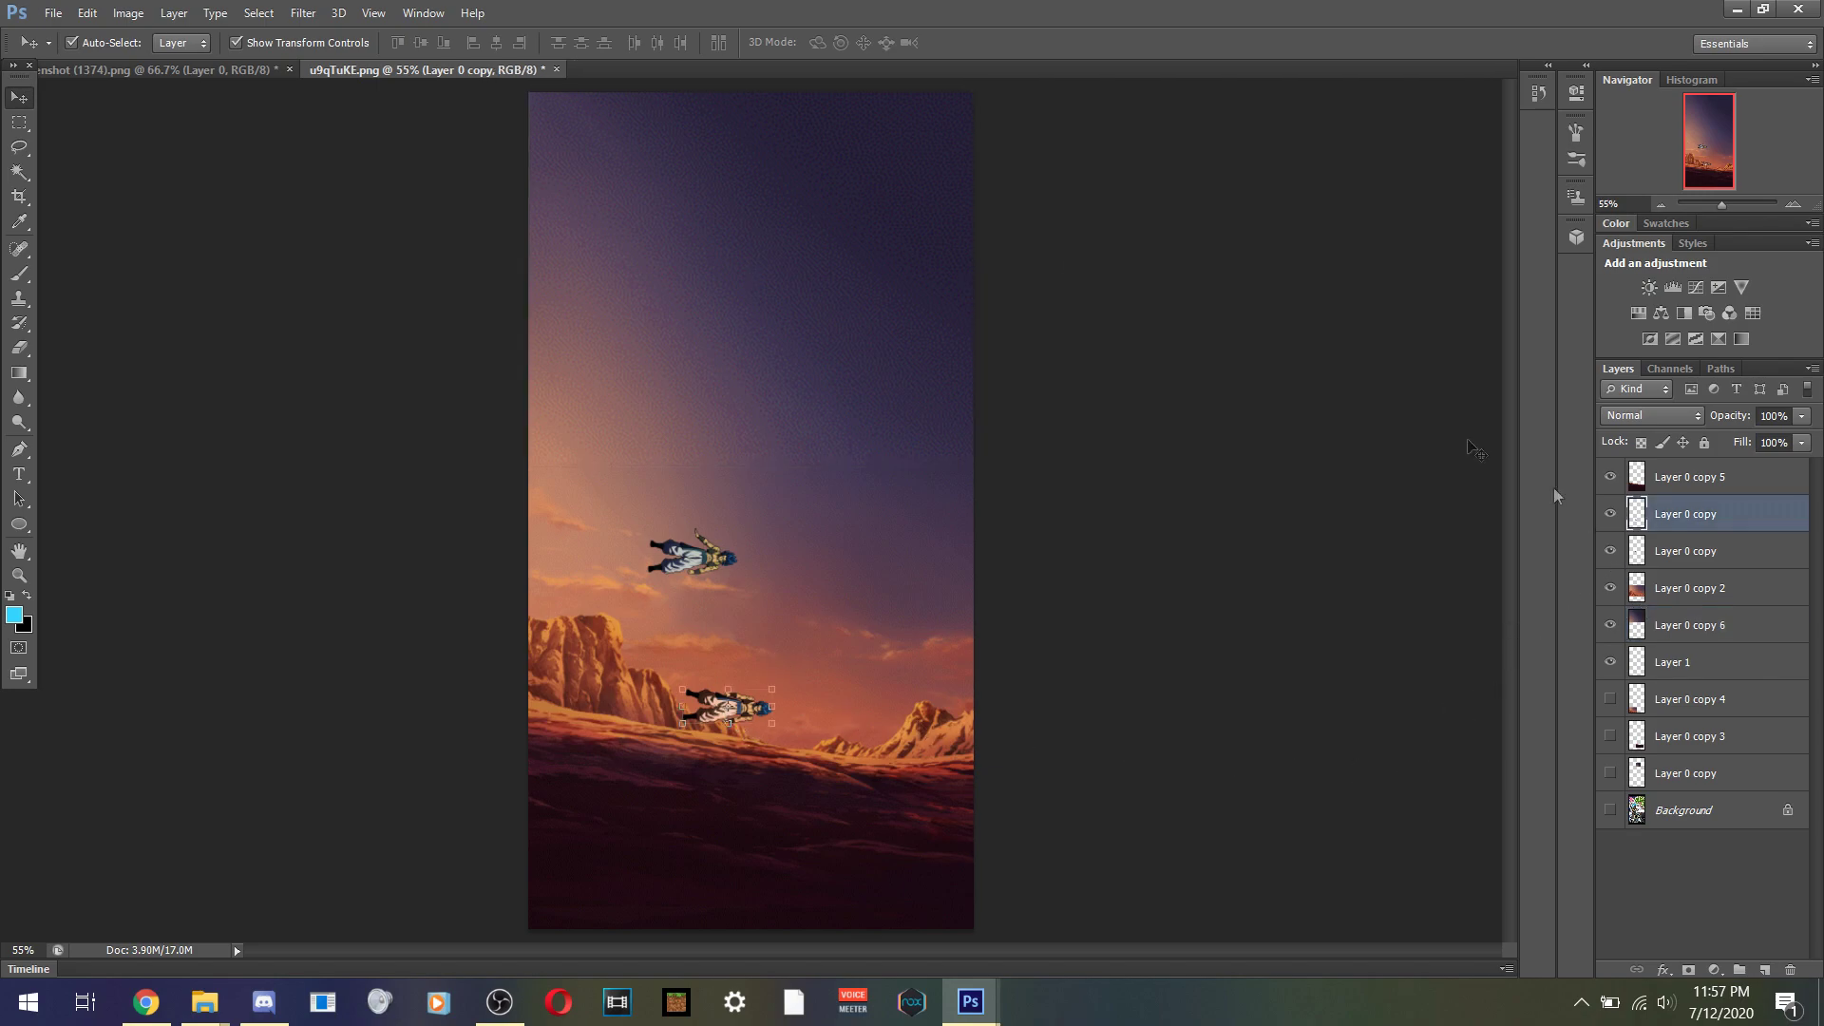
click(87, 14)
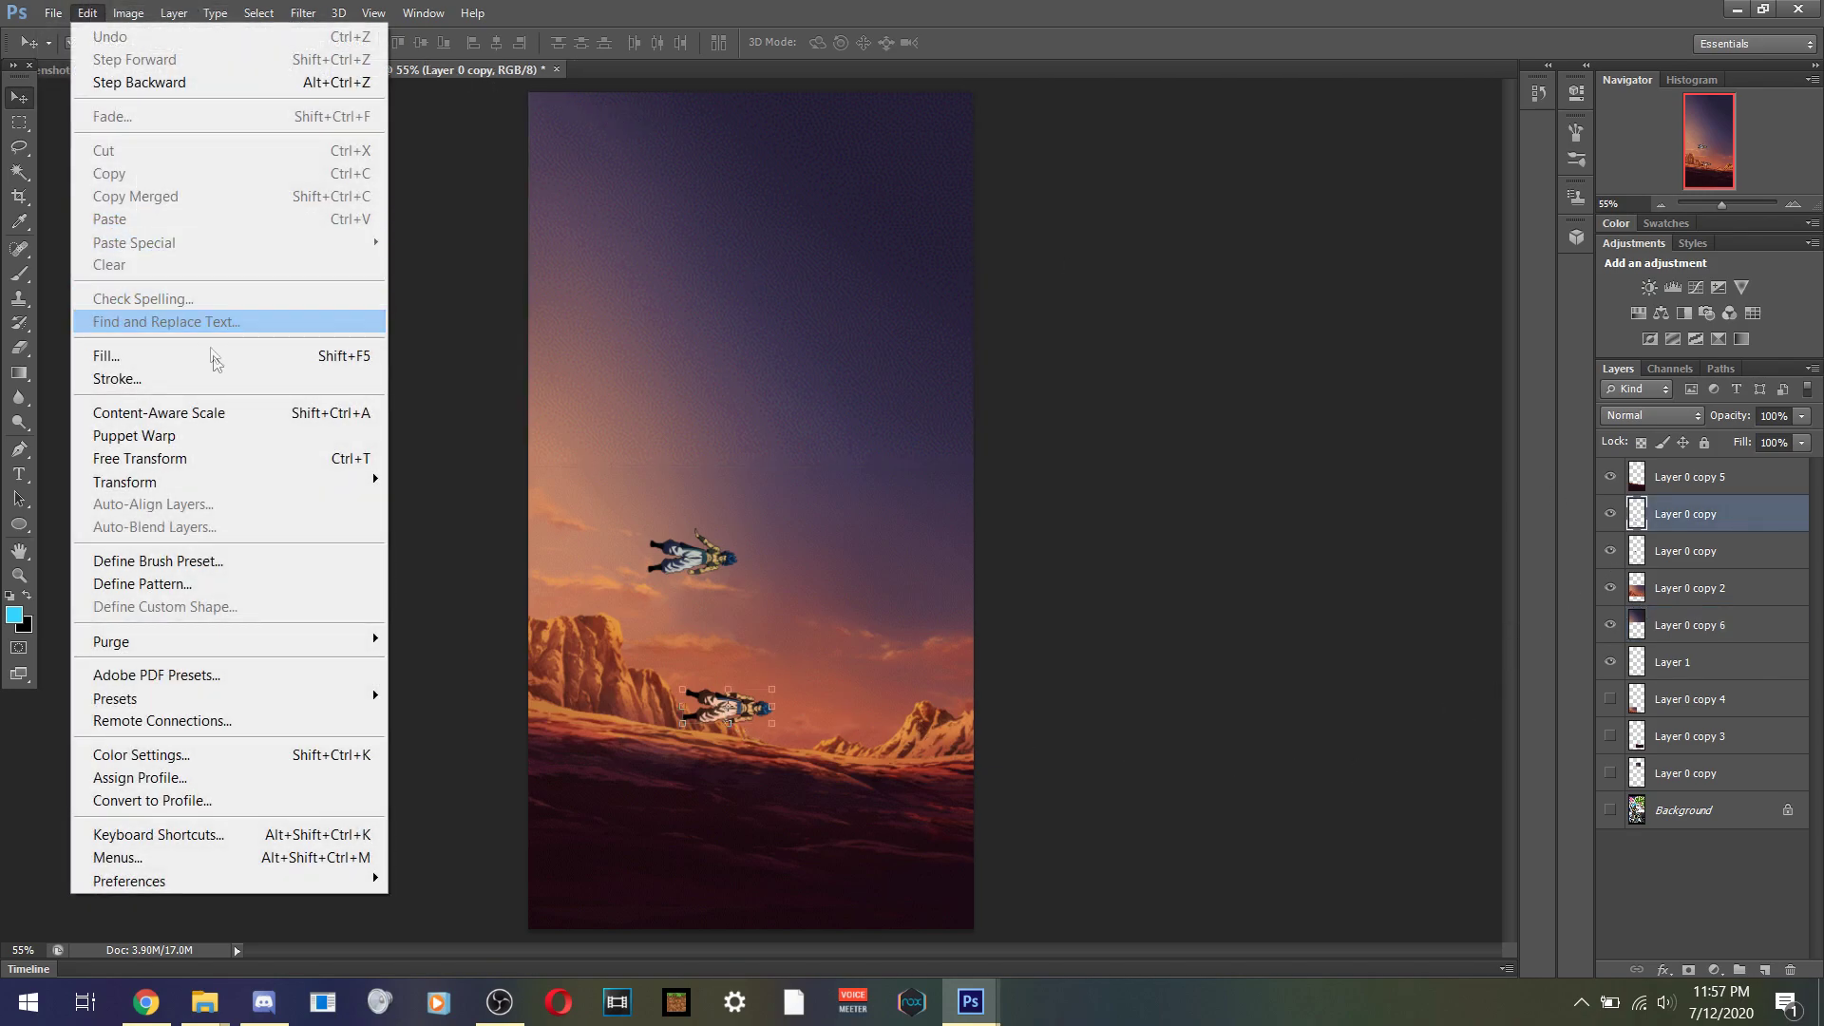
mouse_move(362, 490)
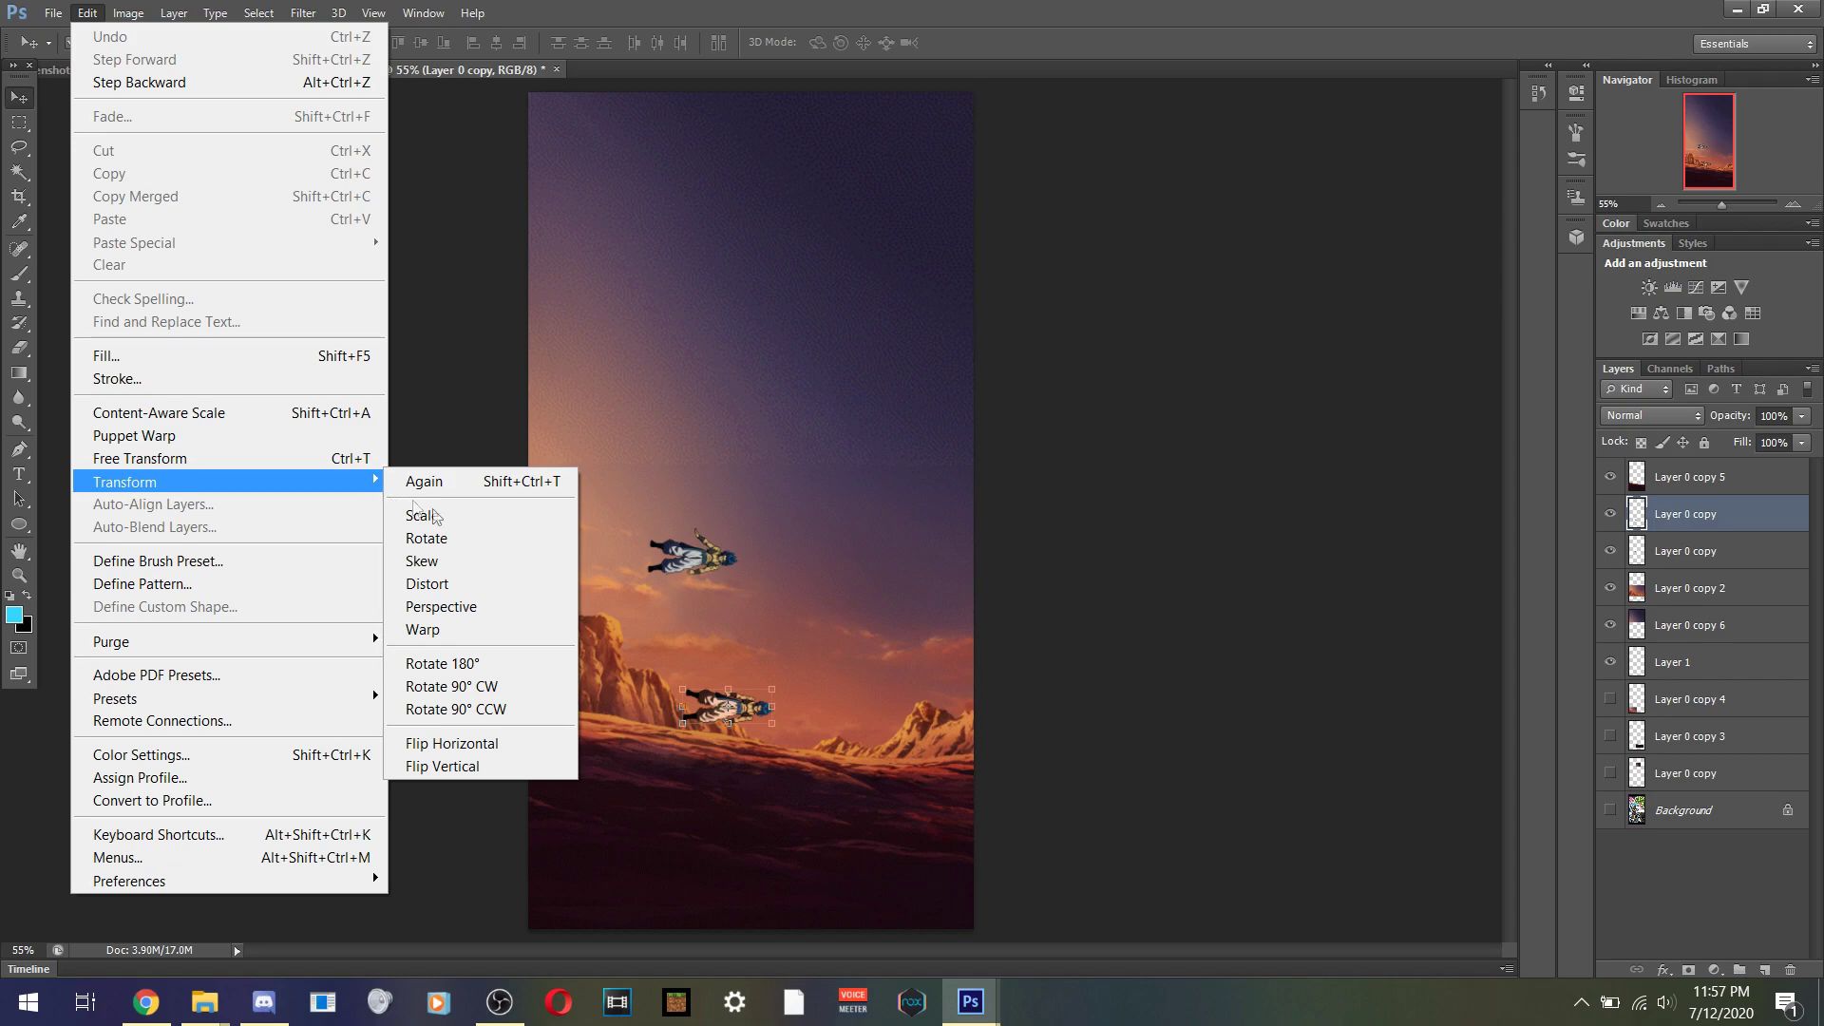
click(492, 711)
- Rotate the other sideways character sprite in the sky 90° counter-clockwise
click(703, 561)
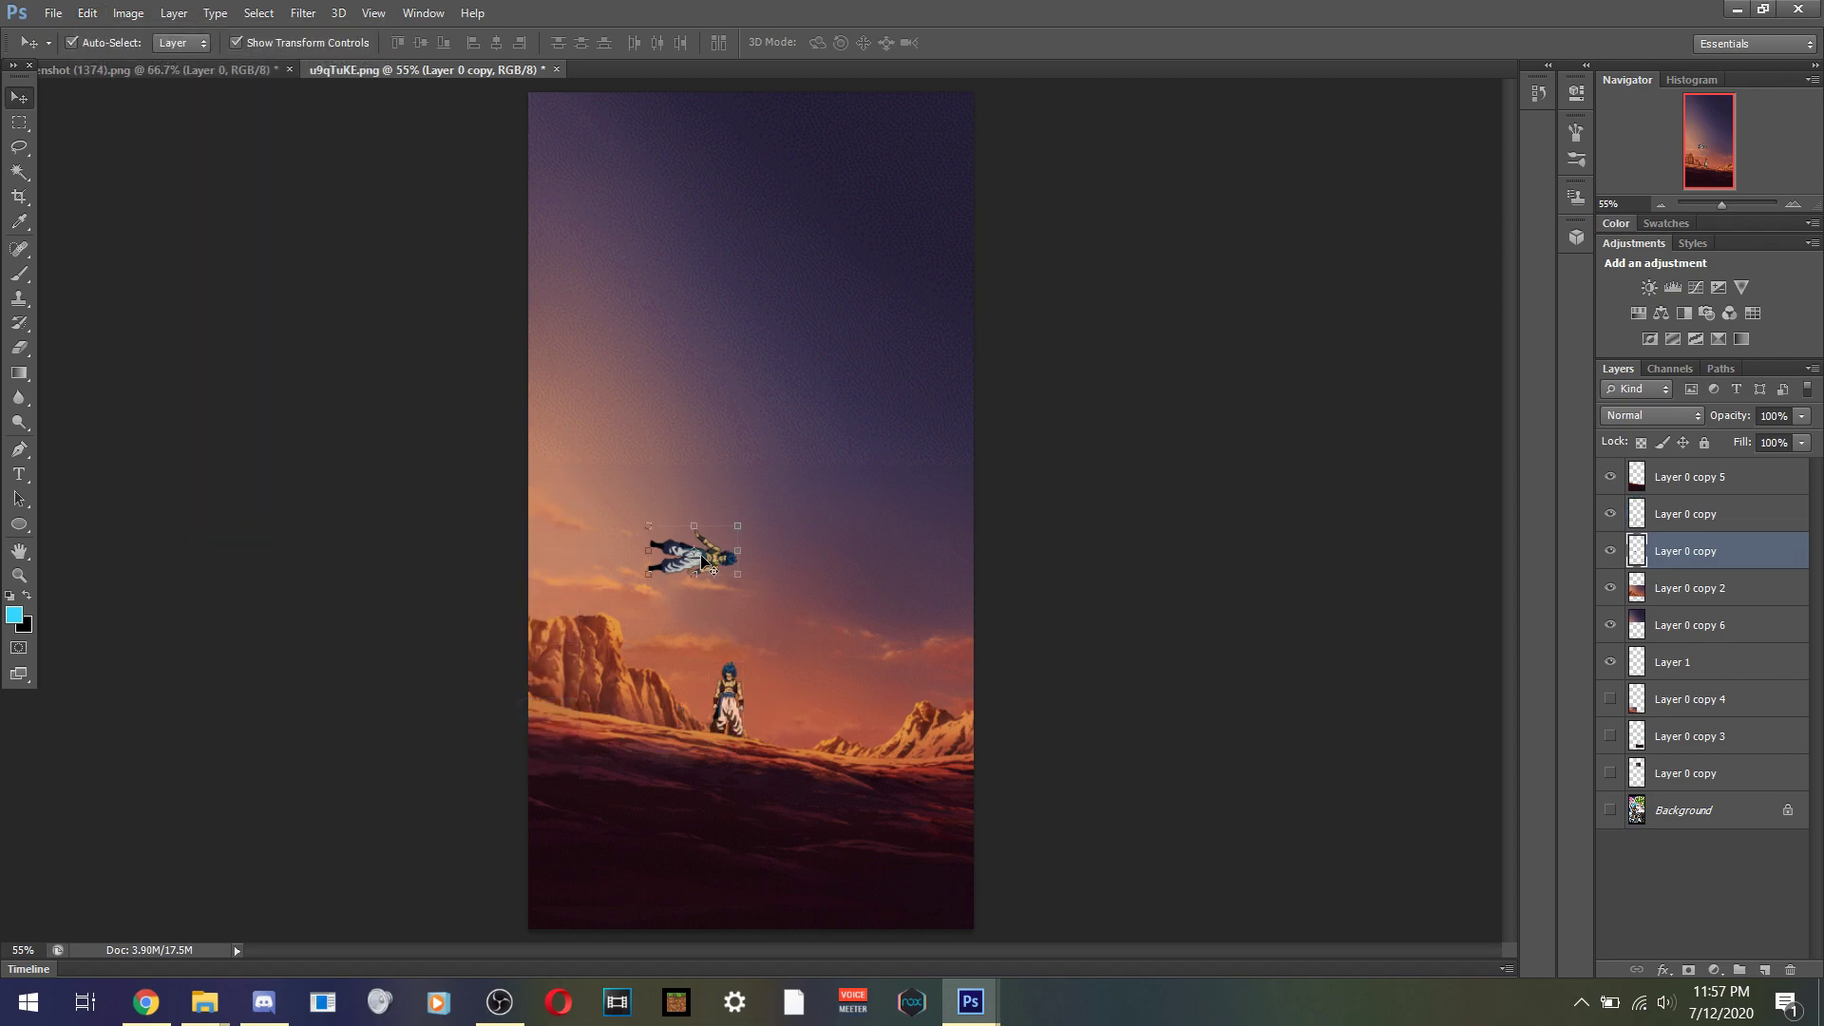
click(88, 14)
mouse_move(128, 13)
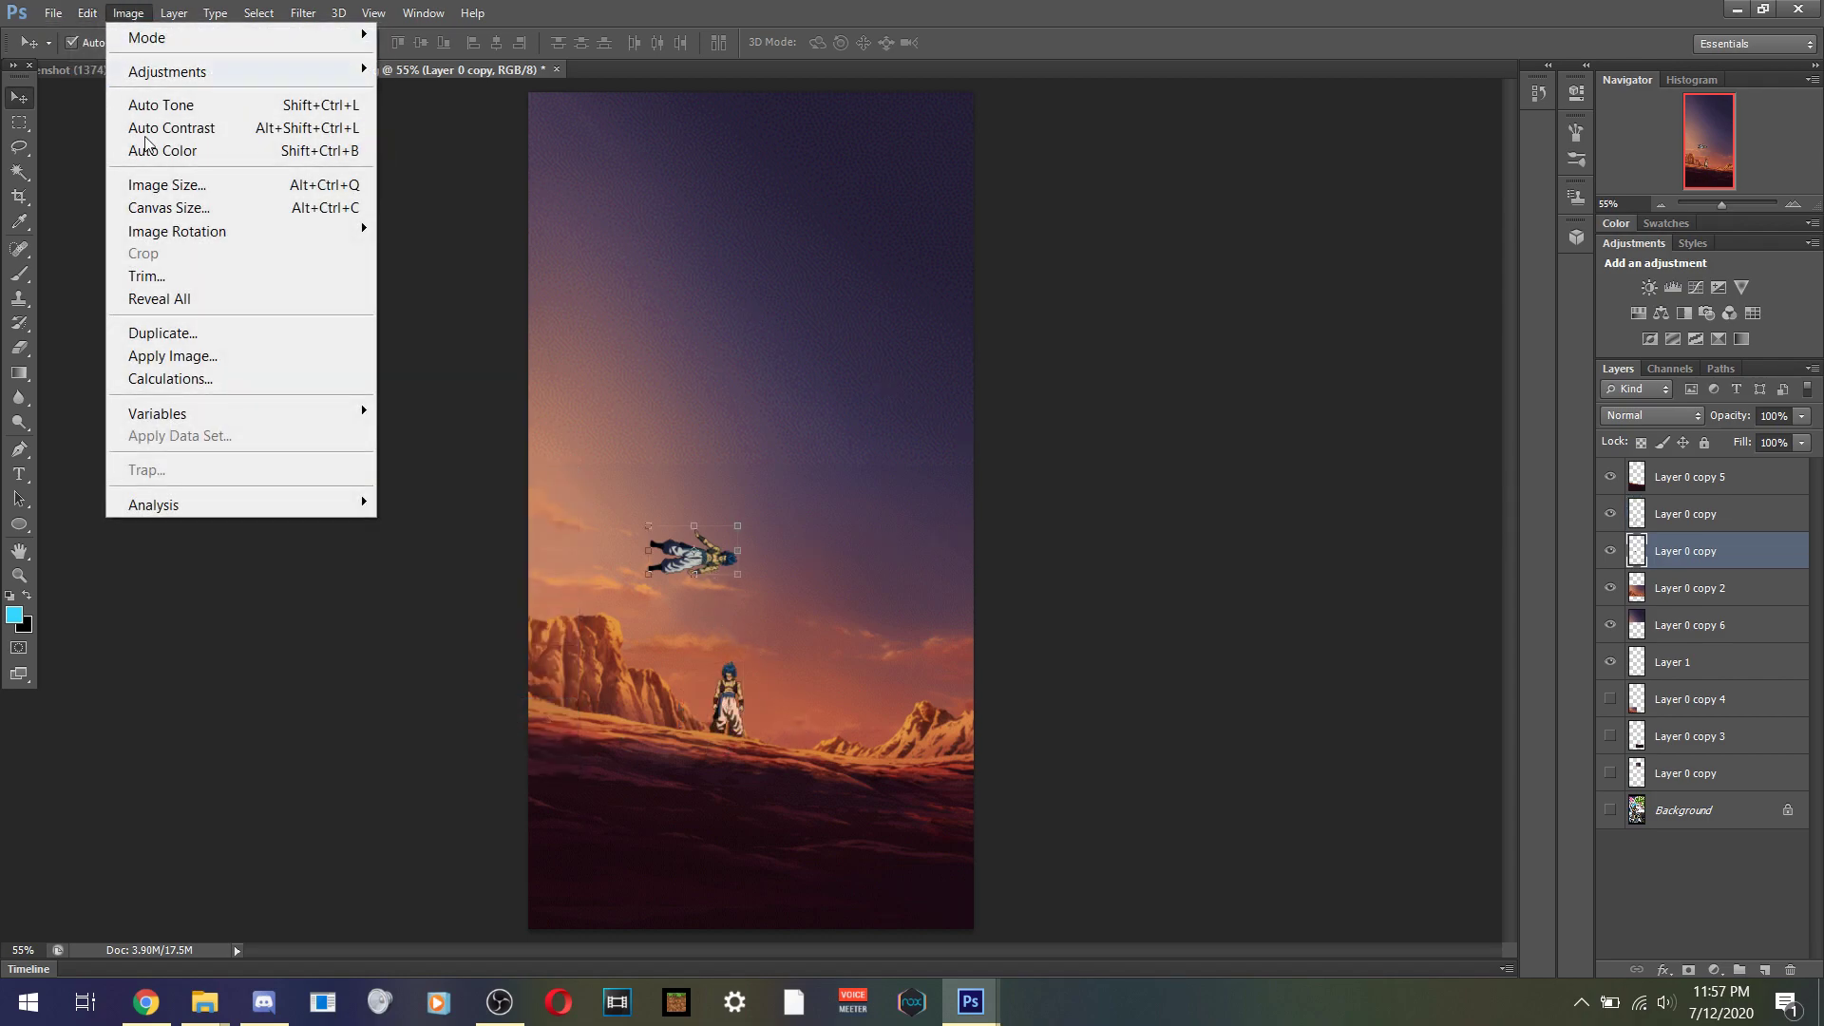
mouse_move(351, 71)
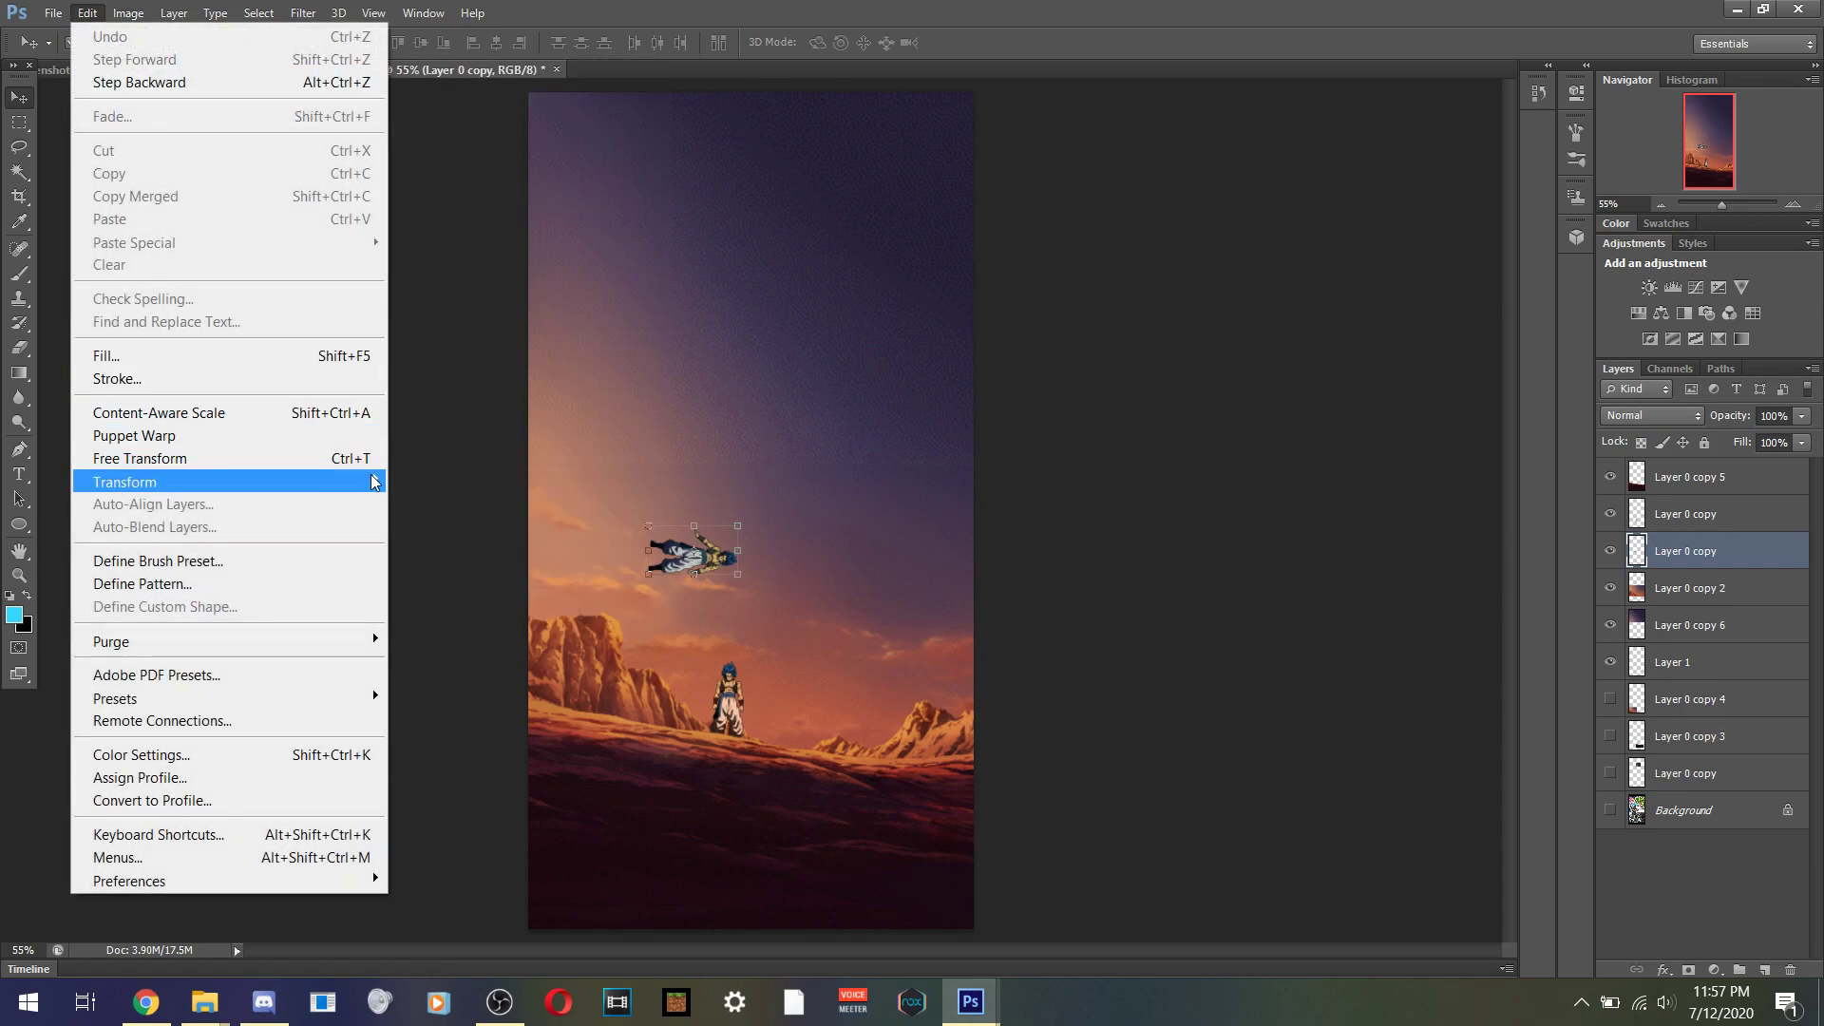
mouse_move(371, 480)
click(547, 706)
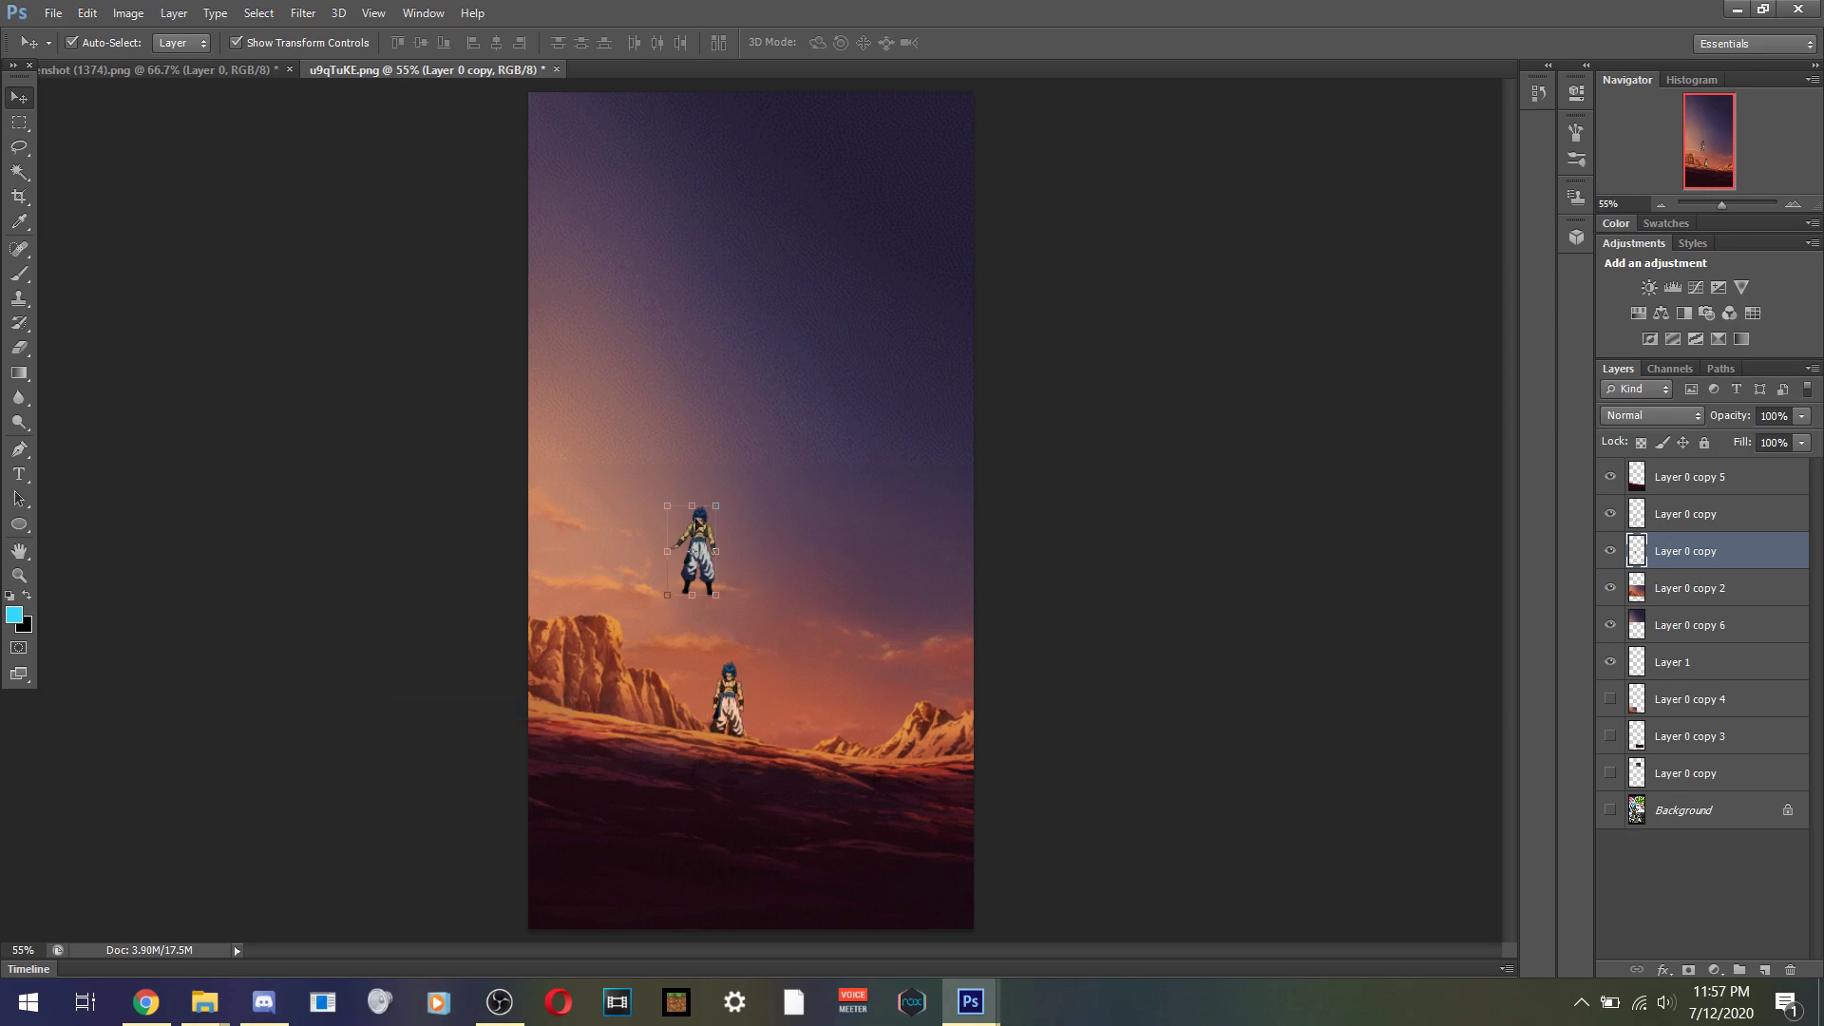
- Move both upright characters onto the ridge beside the right-hand rocks, overlapping each other in the same spot
click(733, 680)
drag(728, 681, 855, 695)
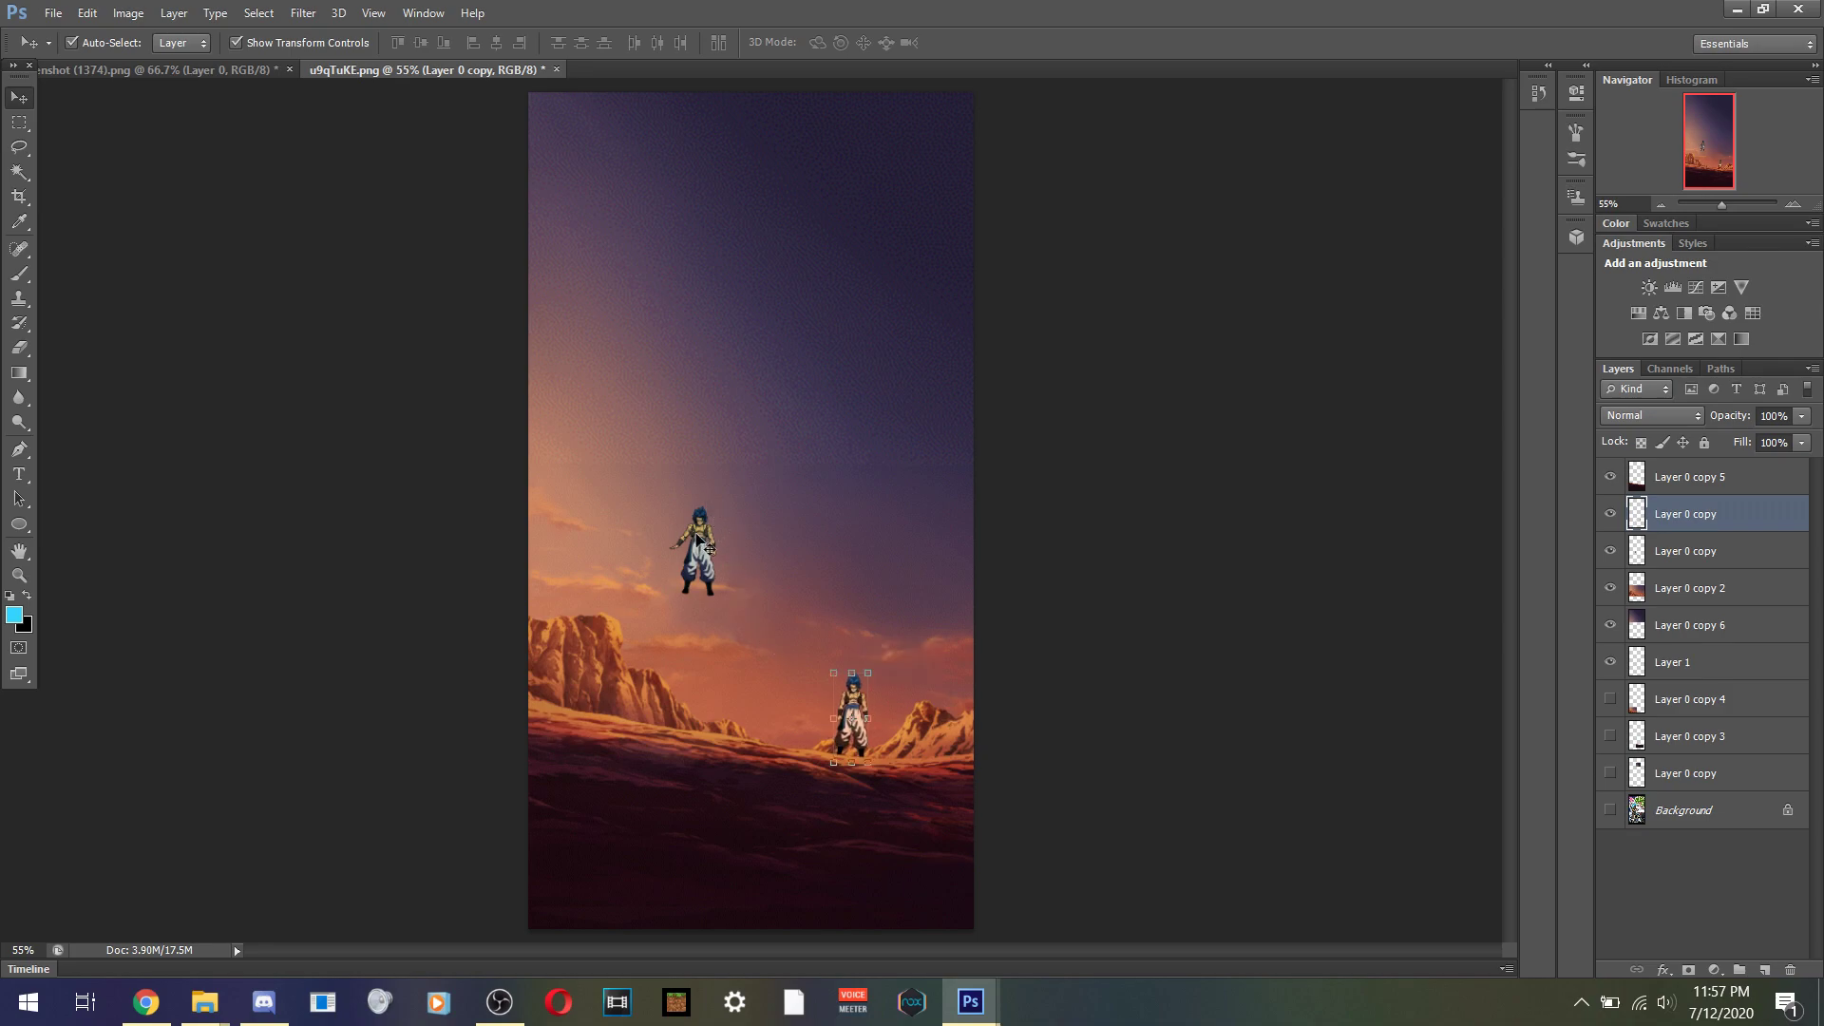
click(701, 524)
drag(703, 525, 855, 694)
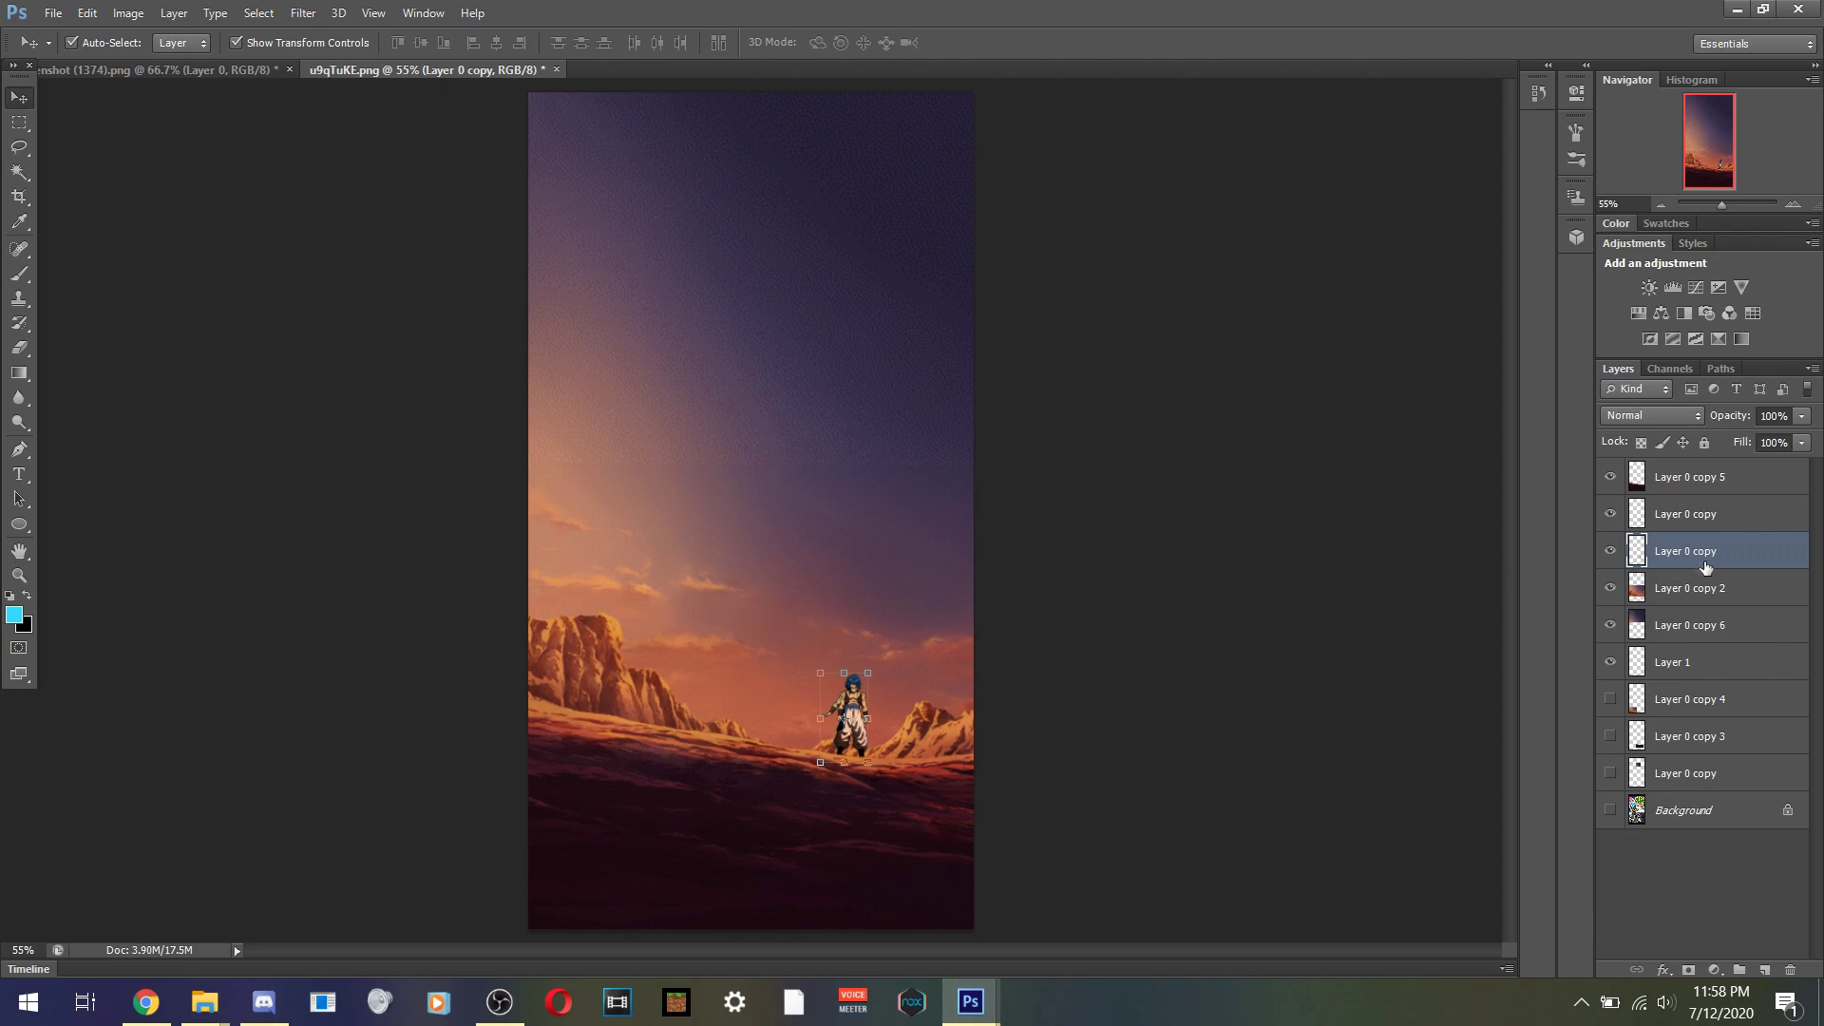
- Duplicate both character layers as hidden backups directly above Background, and hide the lower of the two original character layers
click(1611, 553)
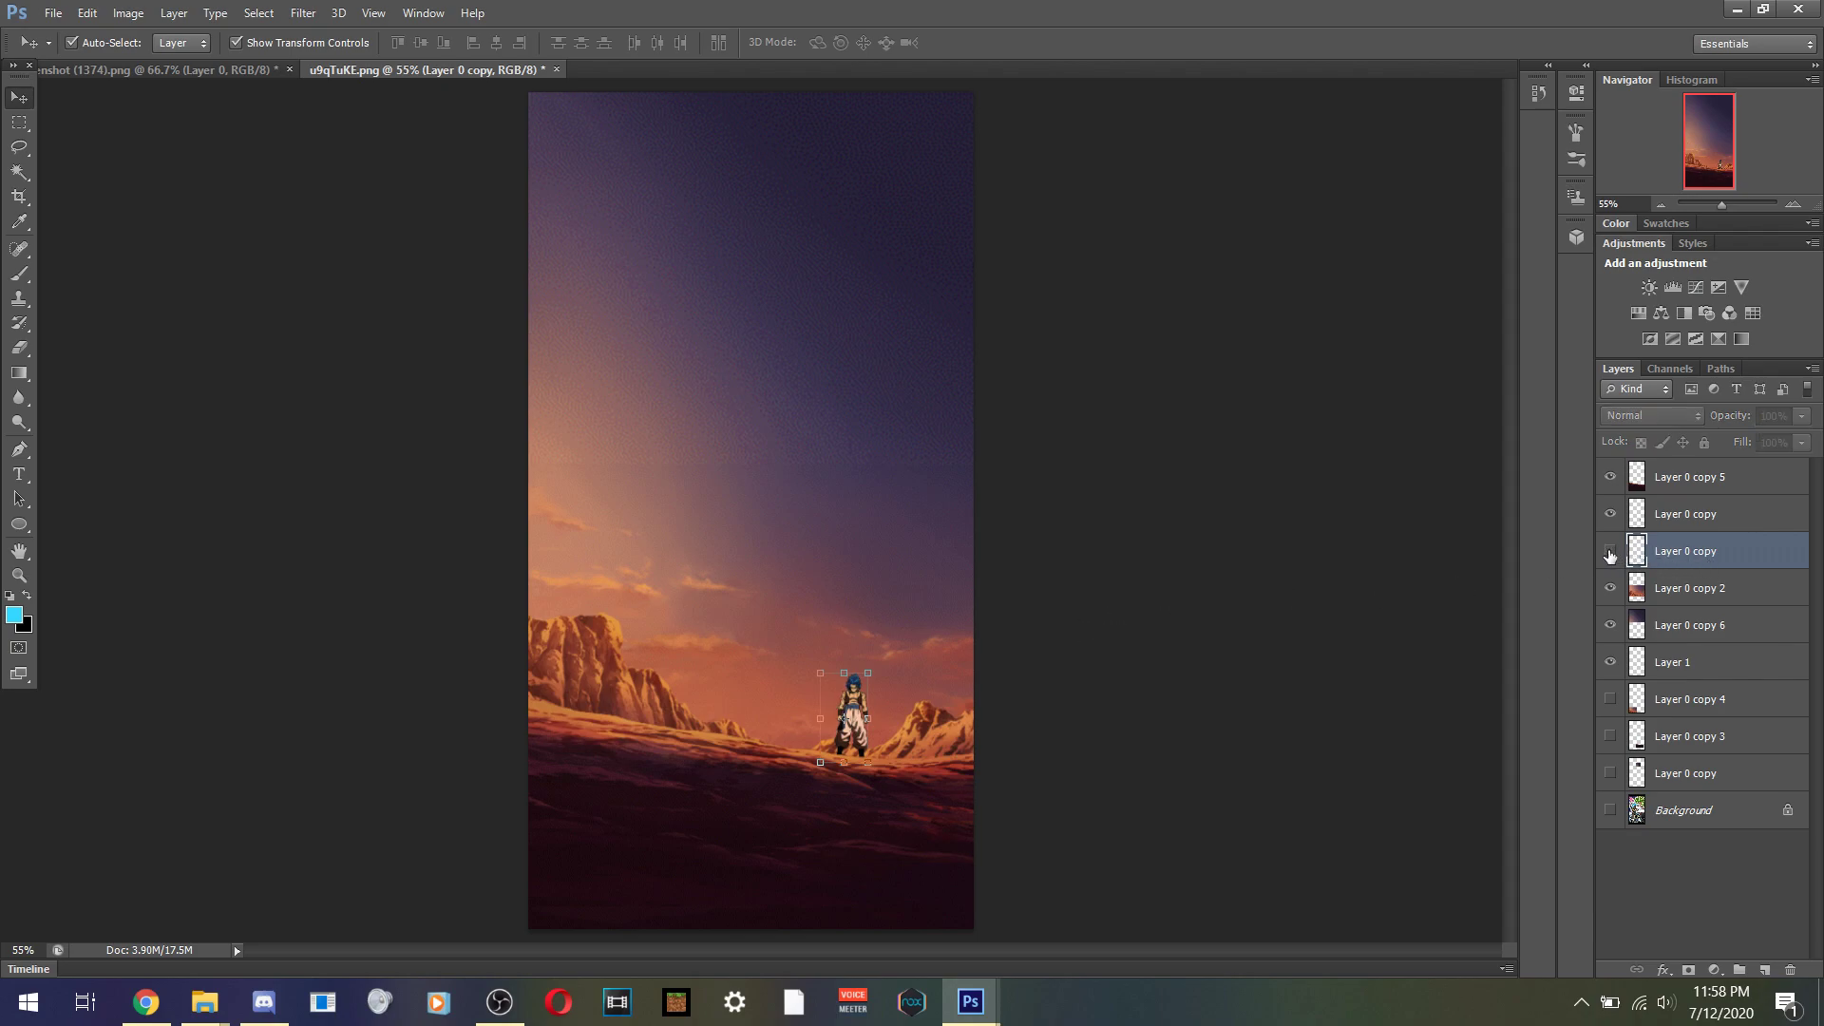
click(1612, 552)
ctrl+click(1679, 521)
right_click(1679, 521)
click(1542, 263)
click(810, 212)
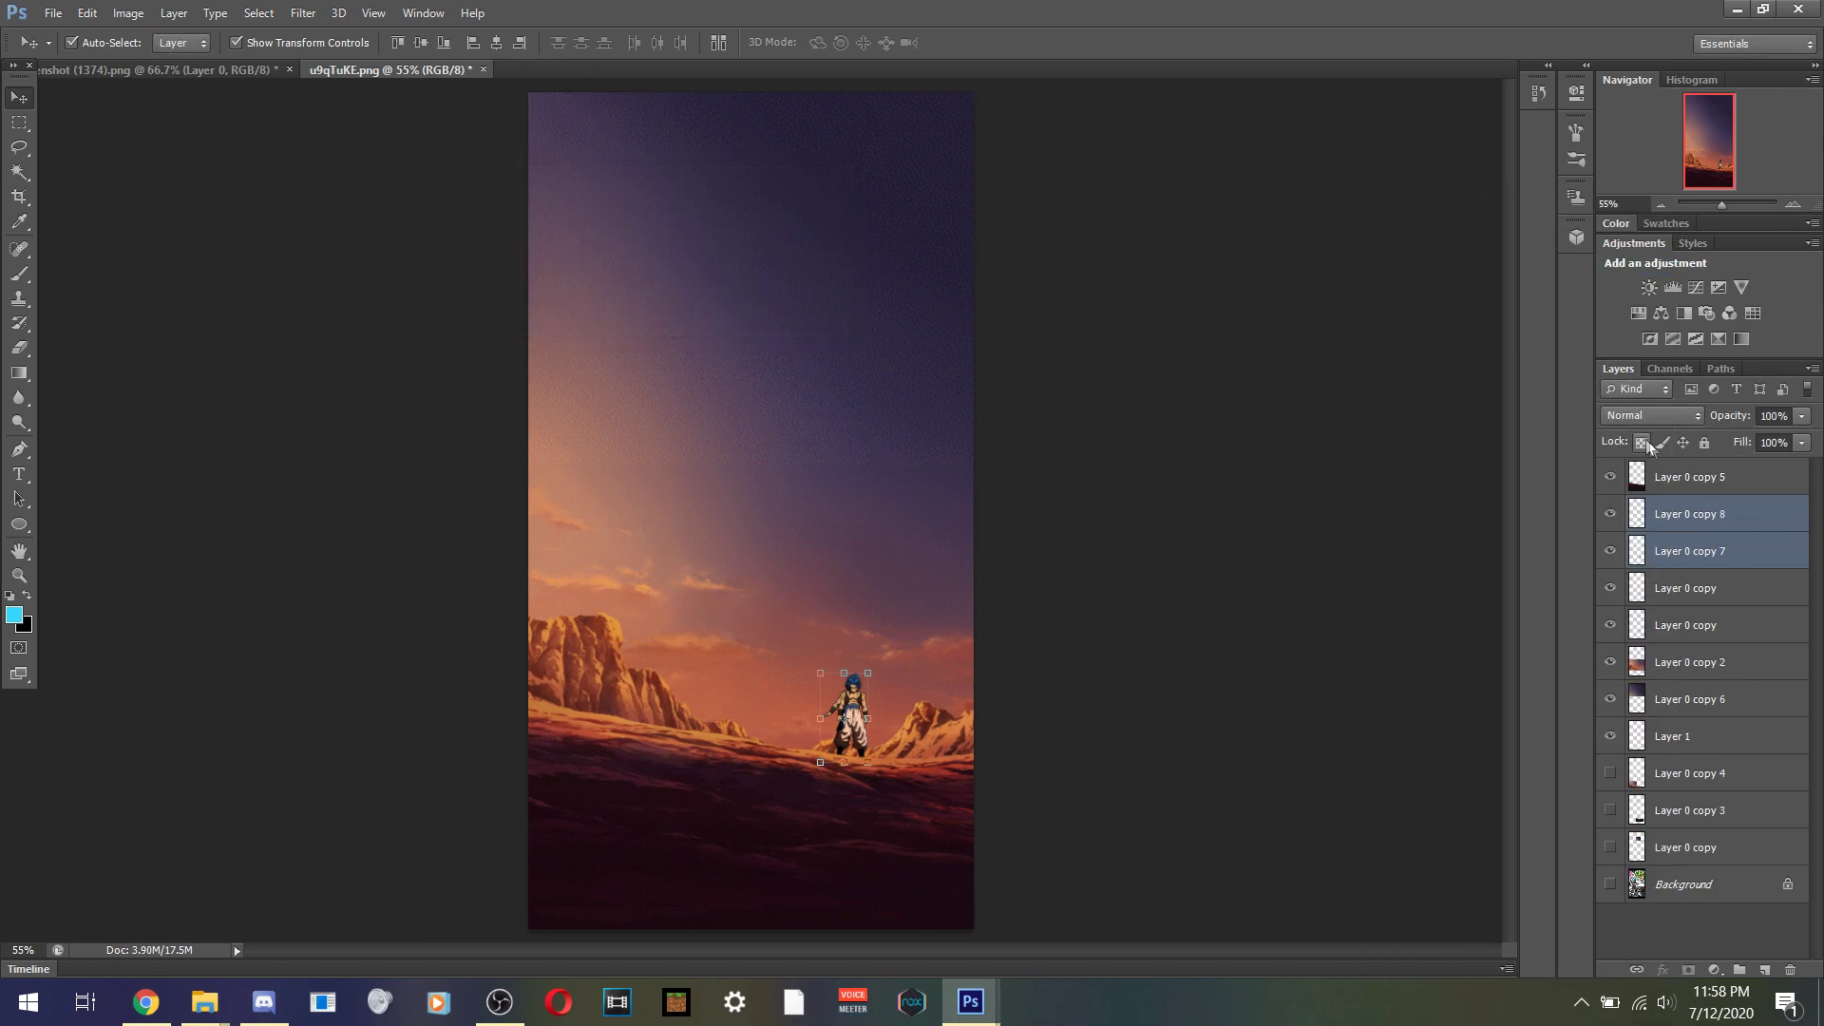
drag(1720, 530, 1725, 855)
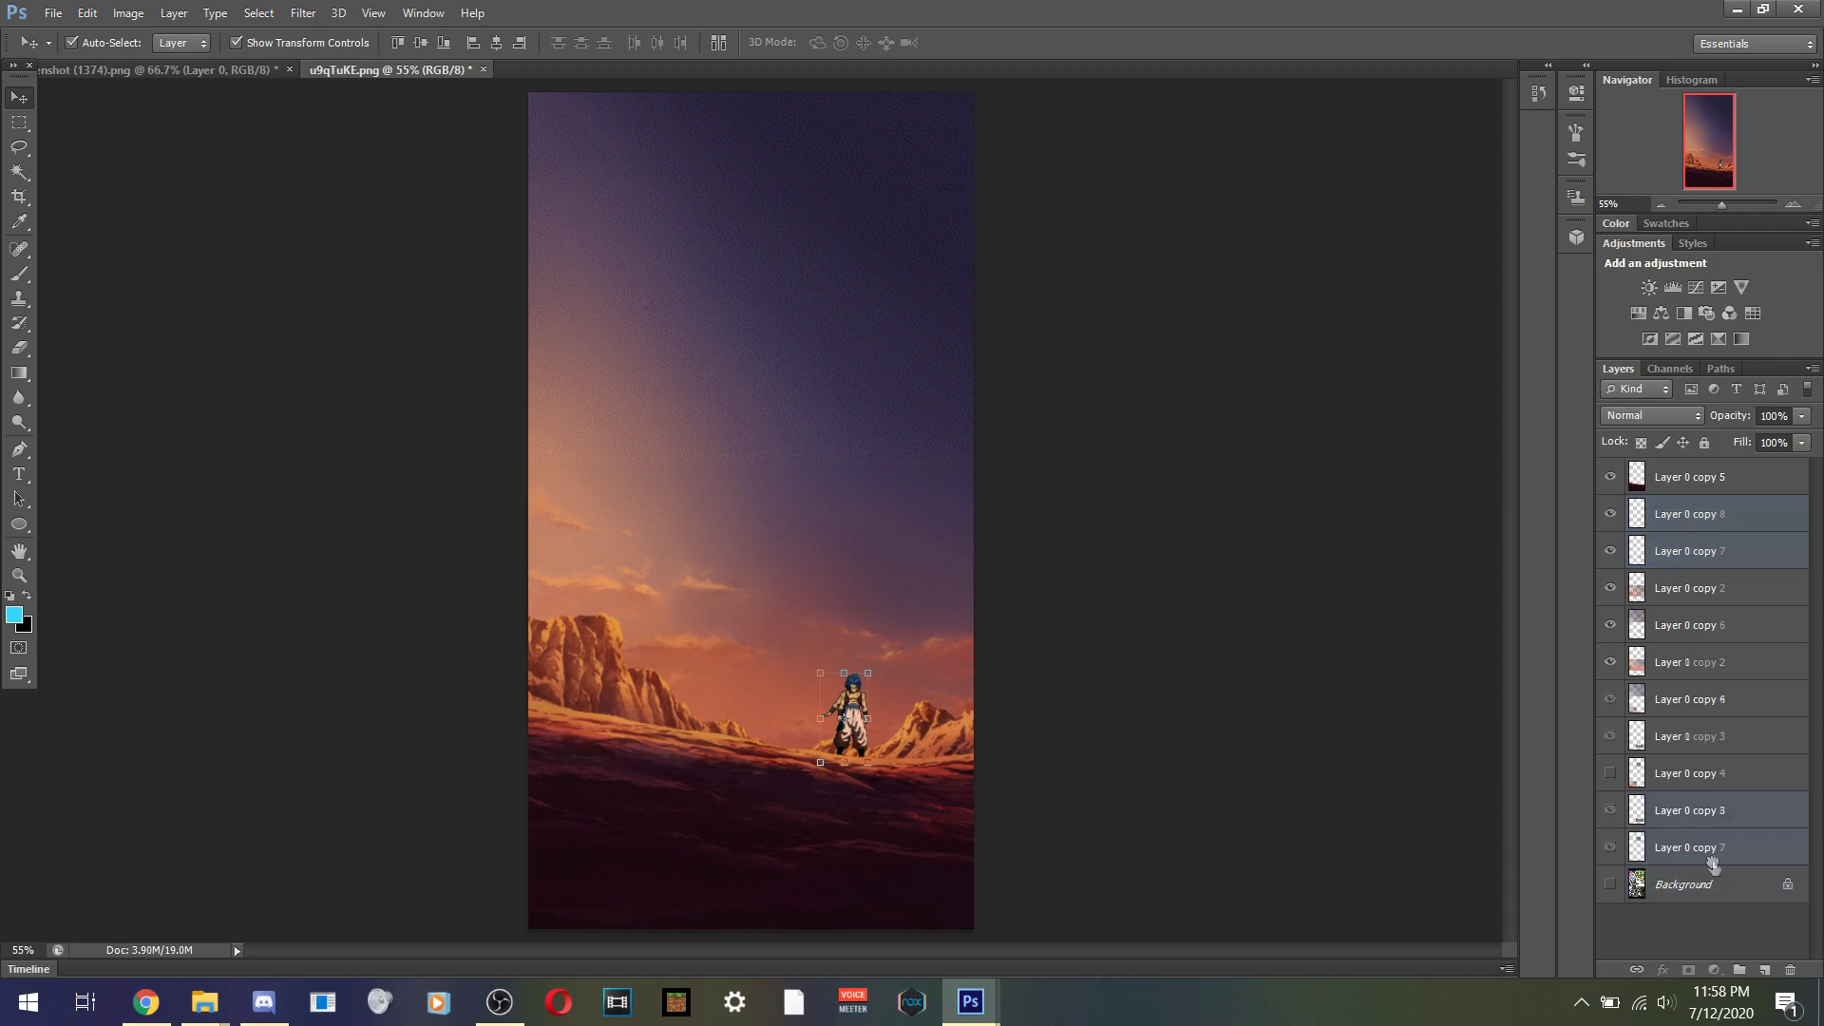
click(1611, 811)
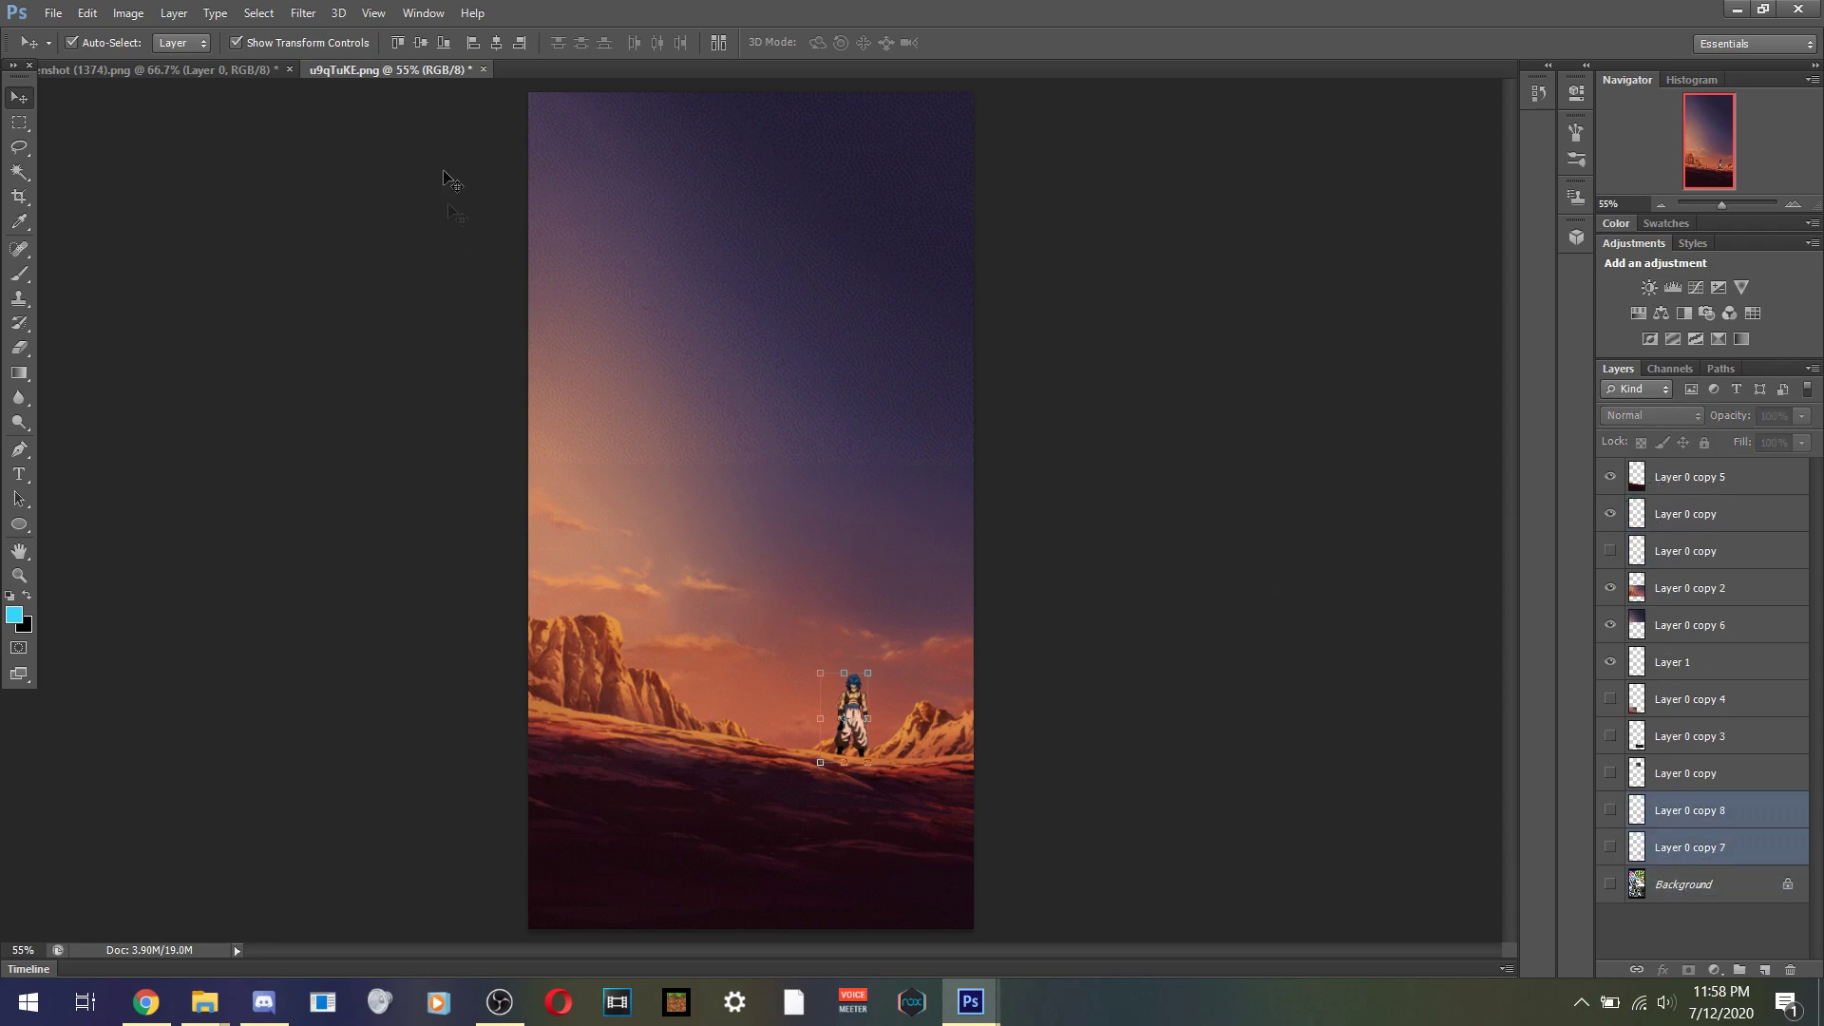
- Scale the visible character up to about 168.6% to match its size in the reference screenshot
click(207, 62)
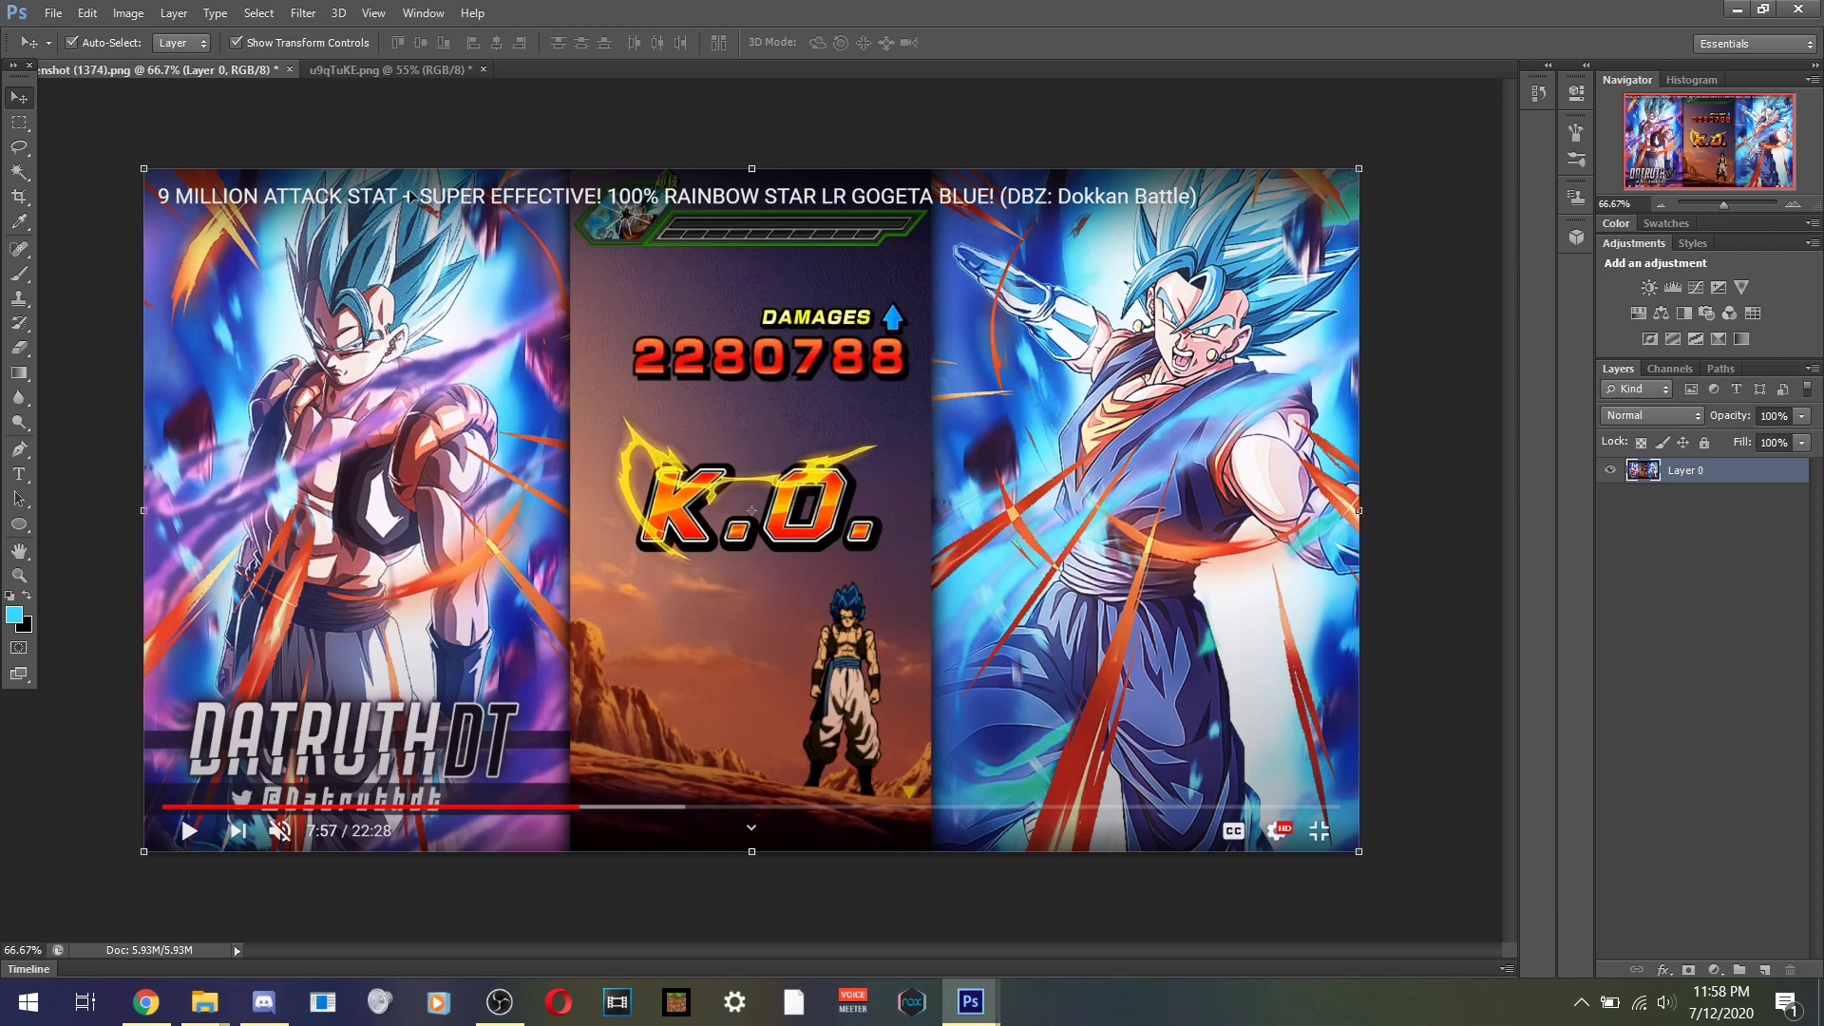
click(377, 71)
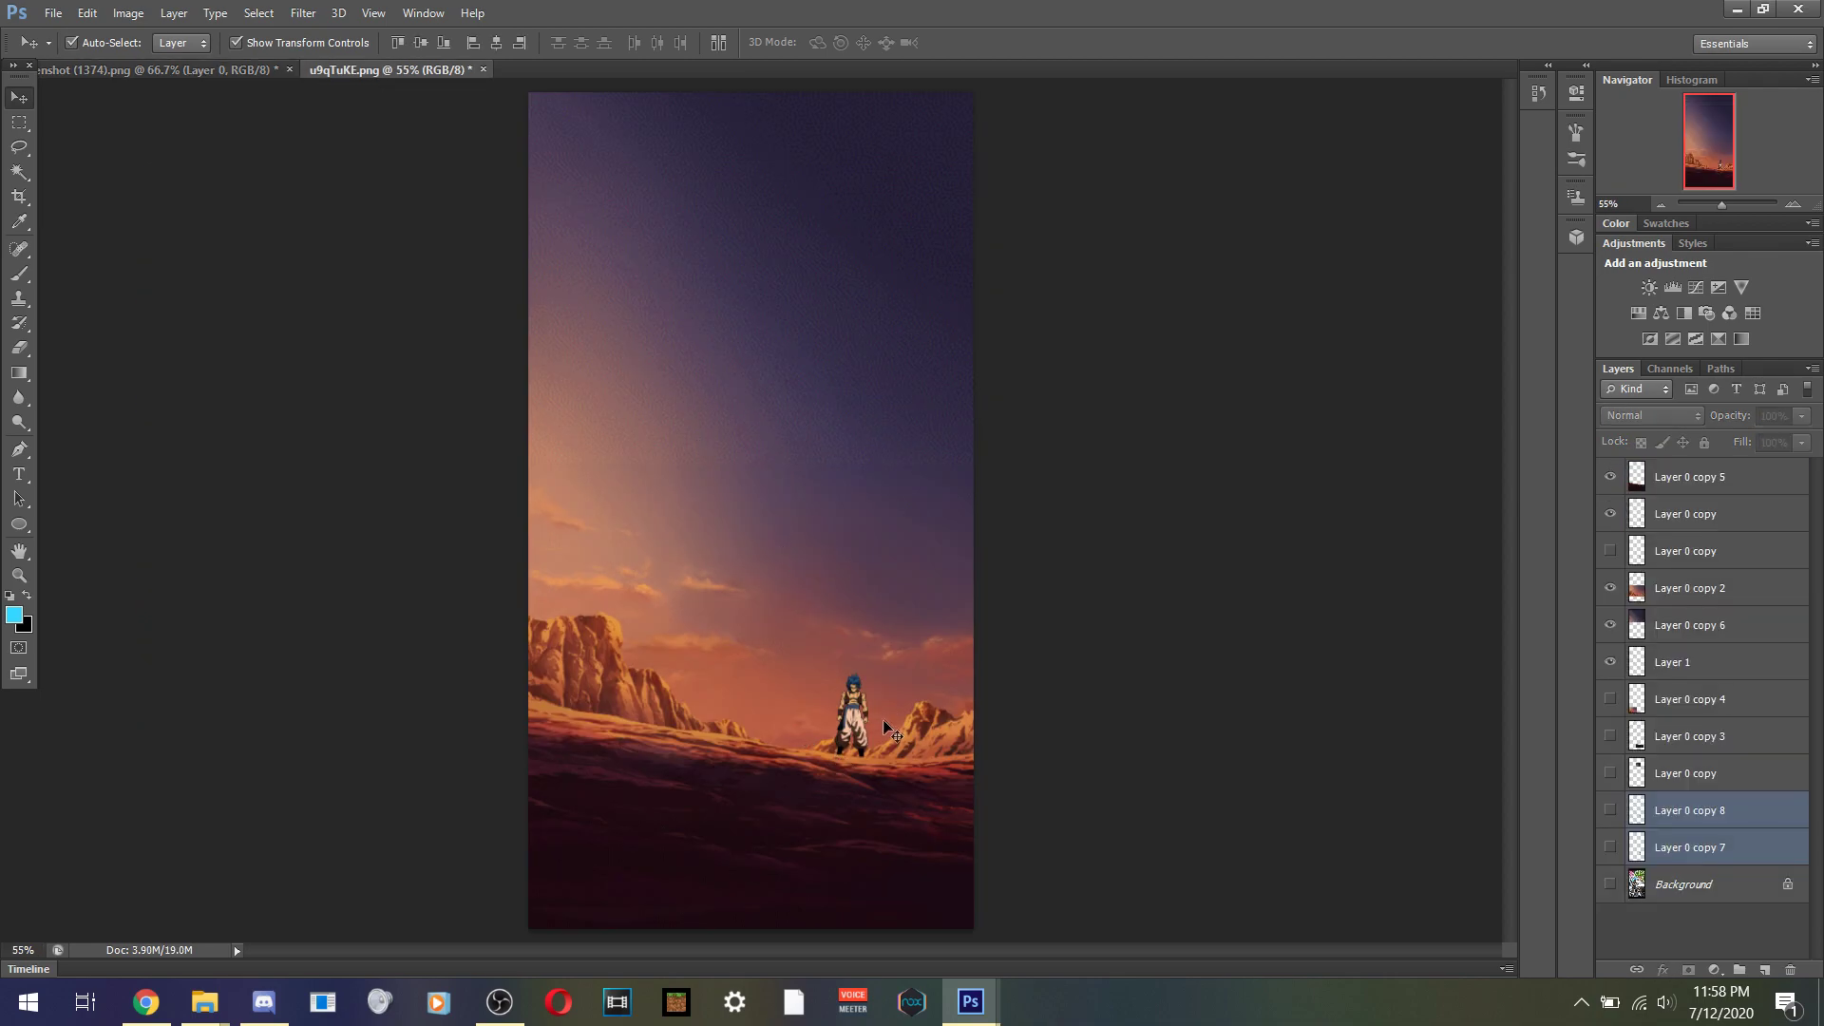
click(858, 701)
drag(872, 677, 842, 649)
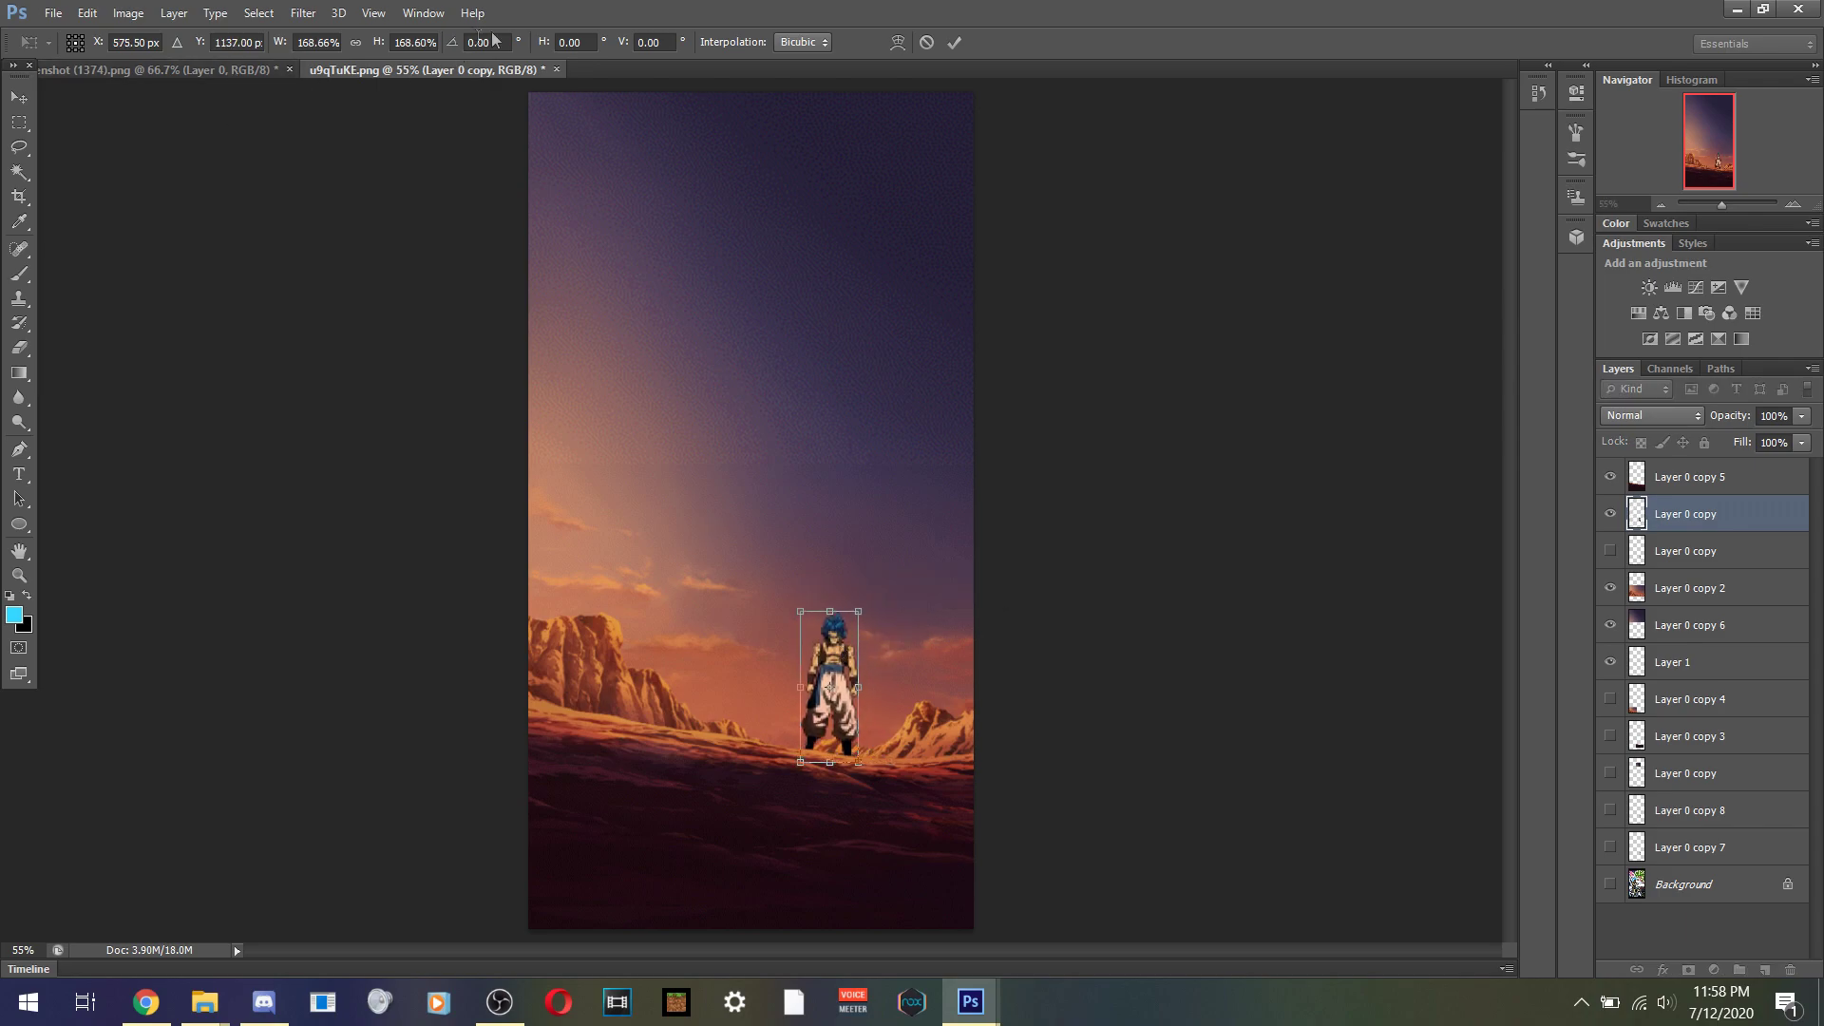
click(956, 42)
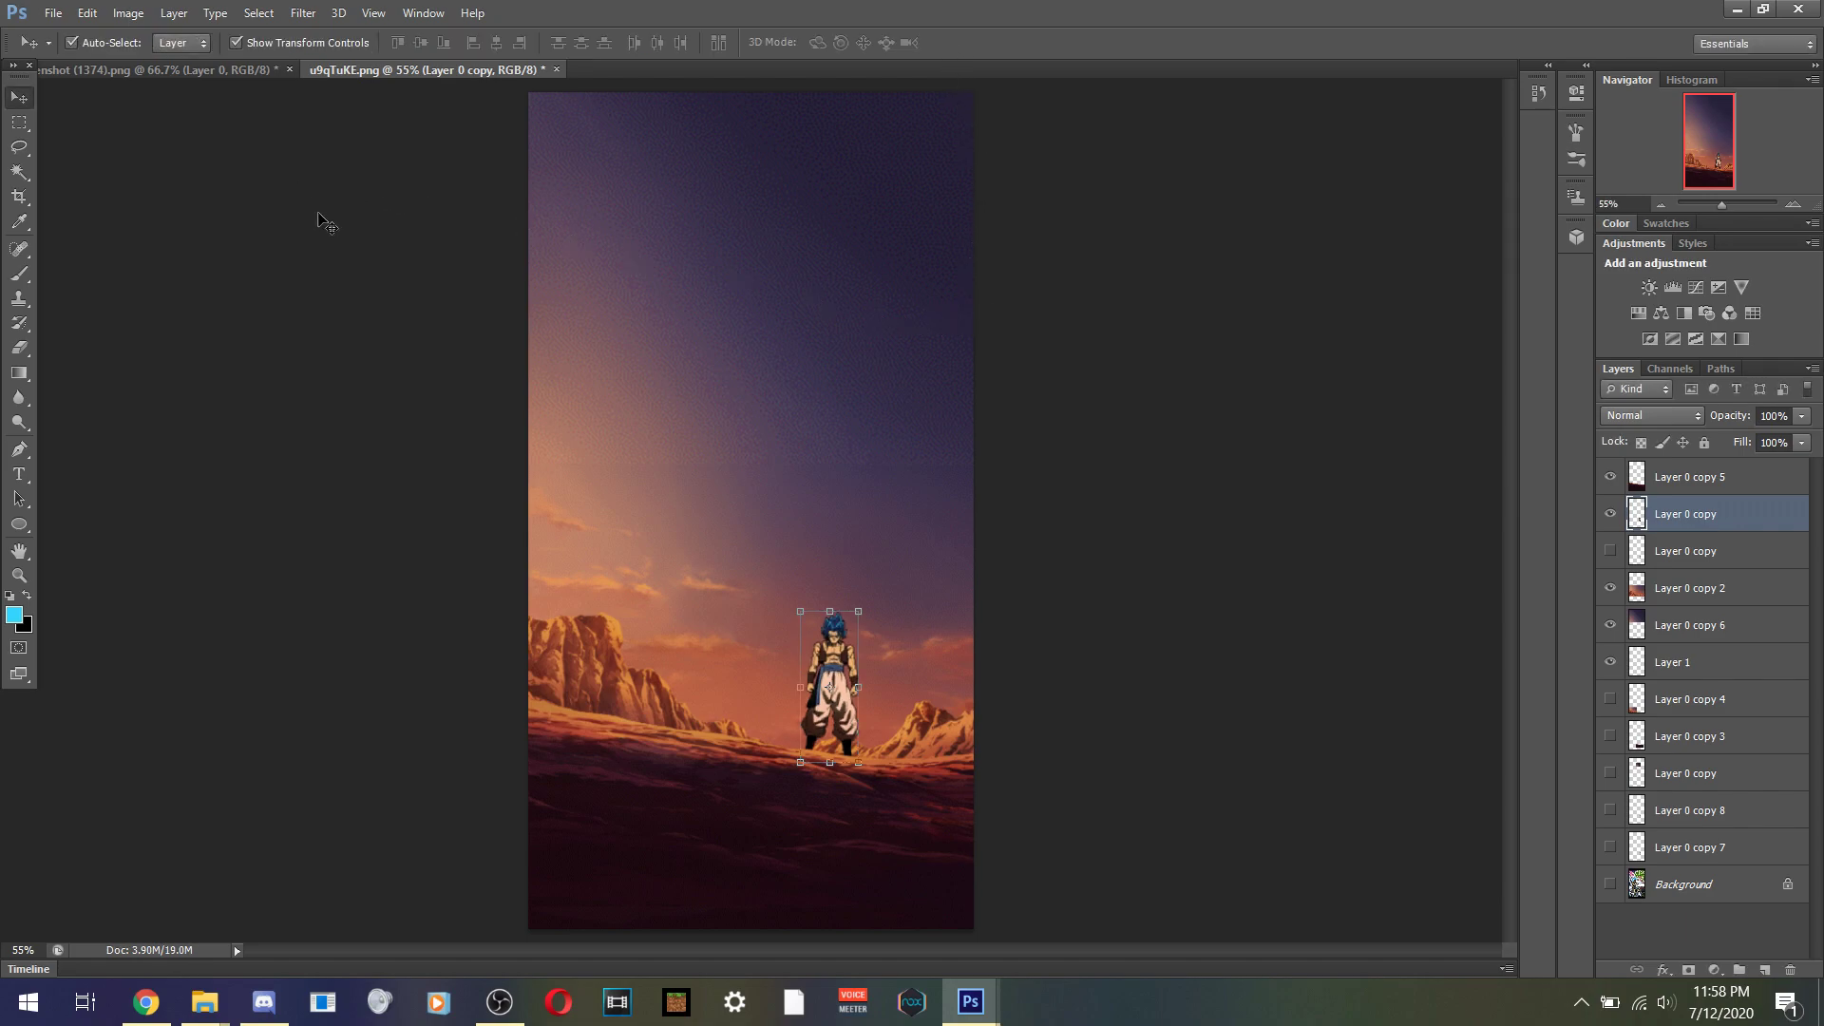
- Compare the enlarged character with the reference screenshot and inspect it close up at 400%
click(95, 69)
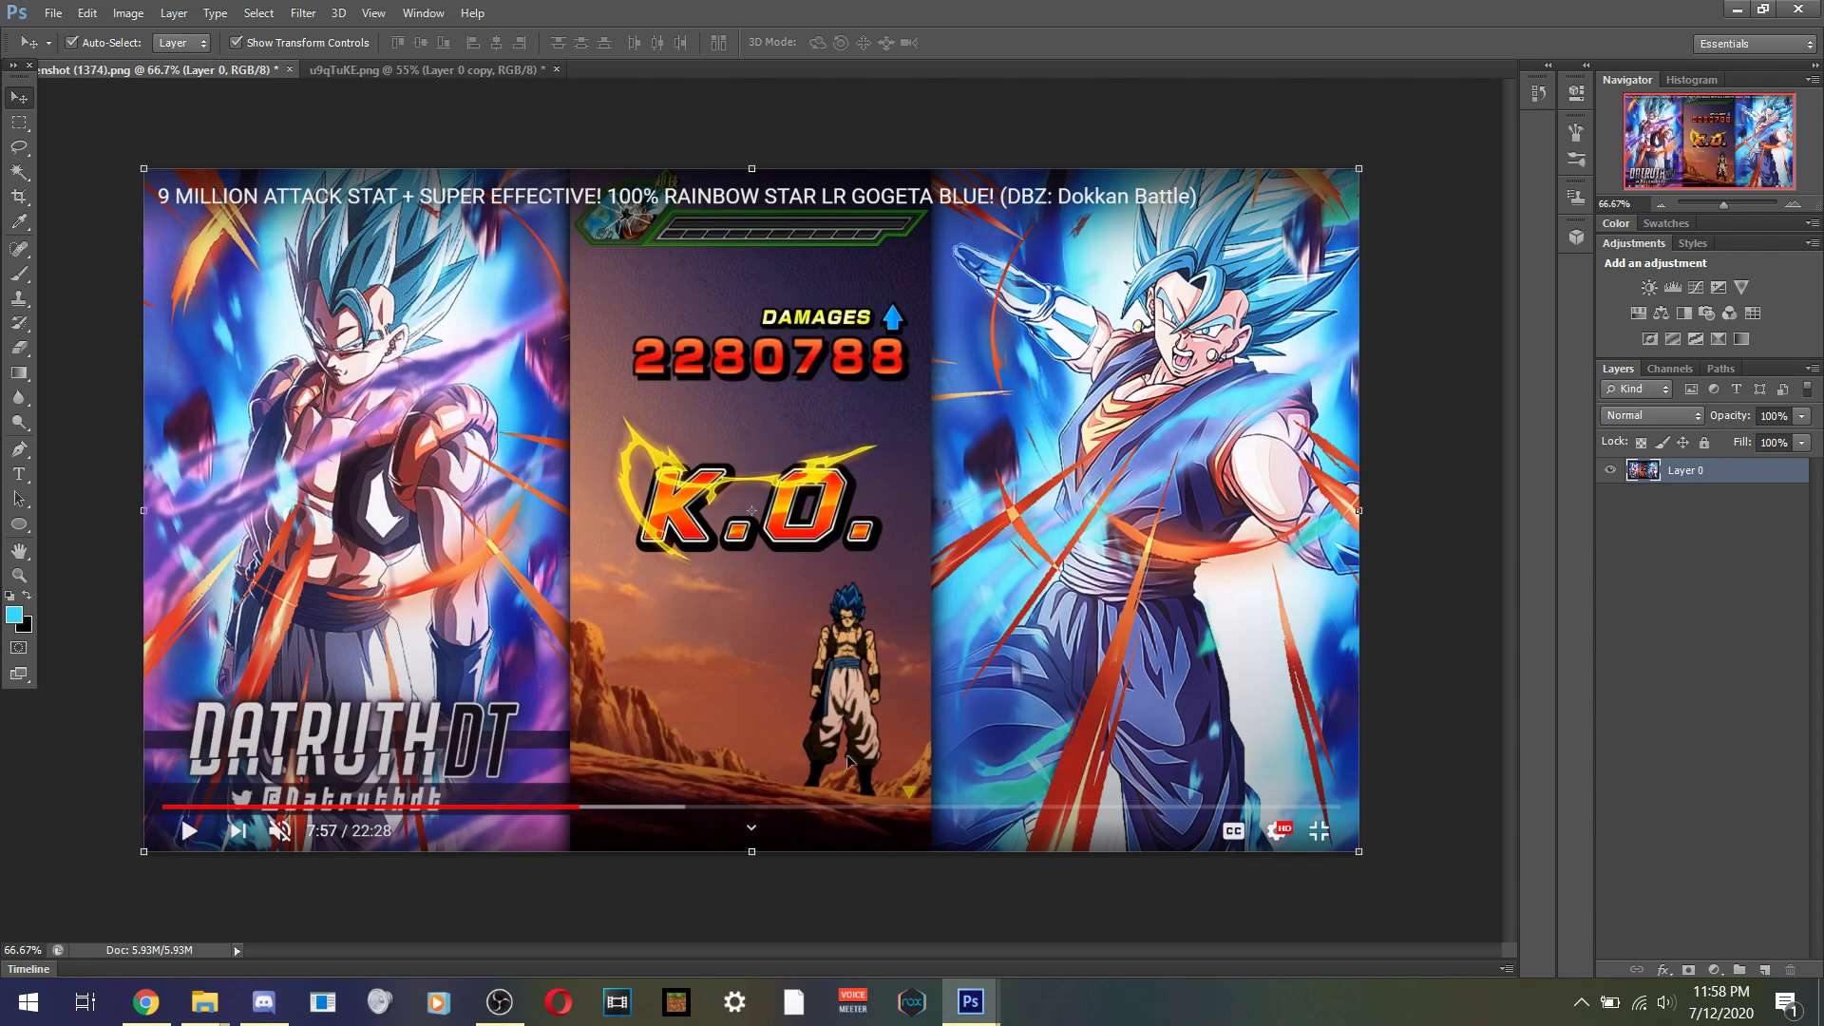
click(489, 70)
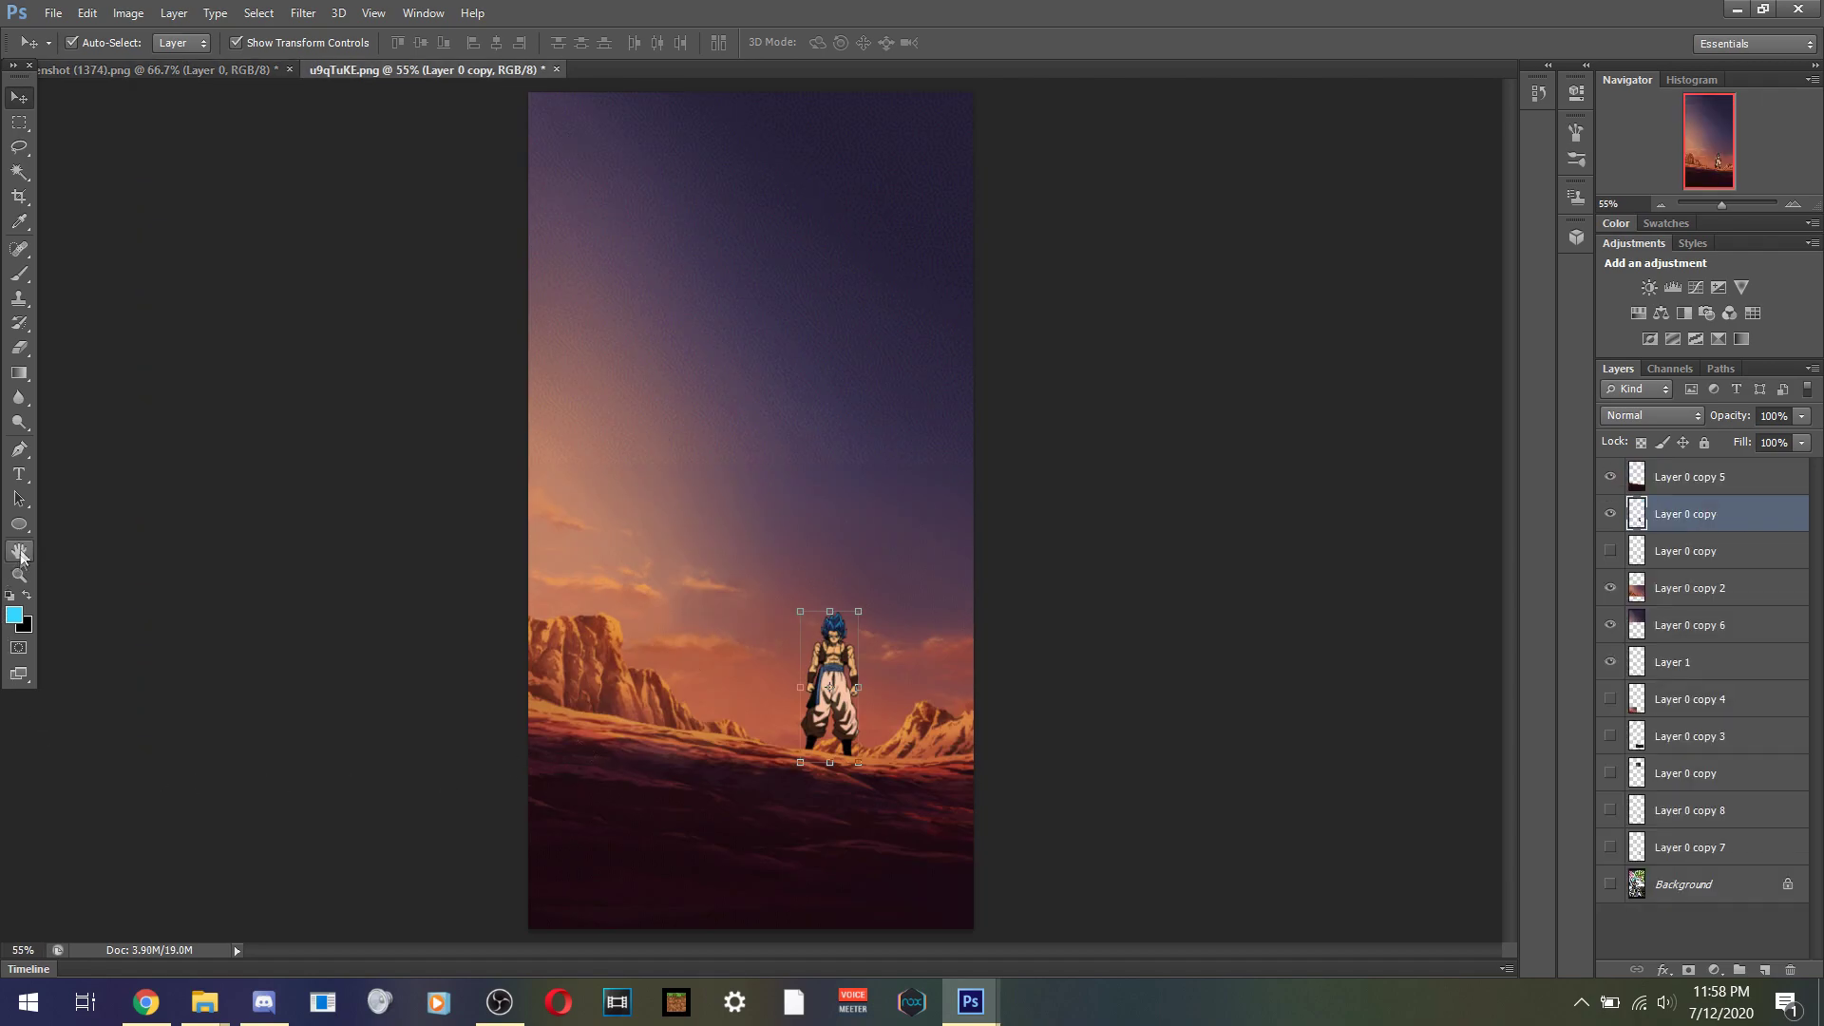
click(19, 576)
click(856, 618)
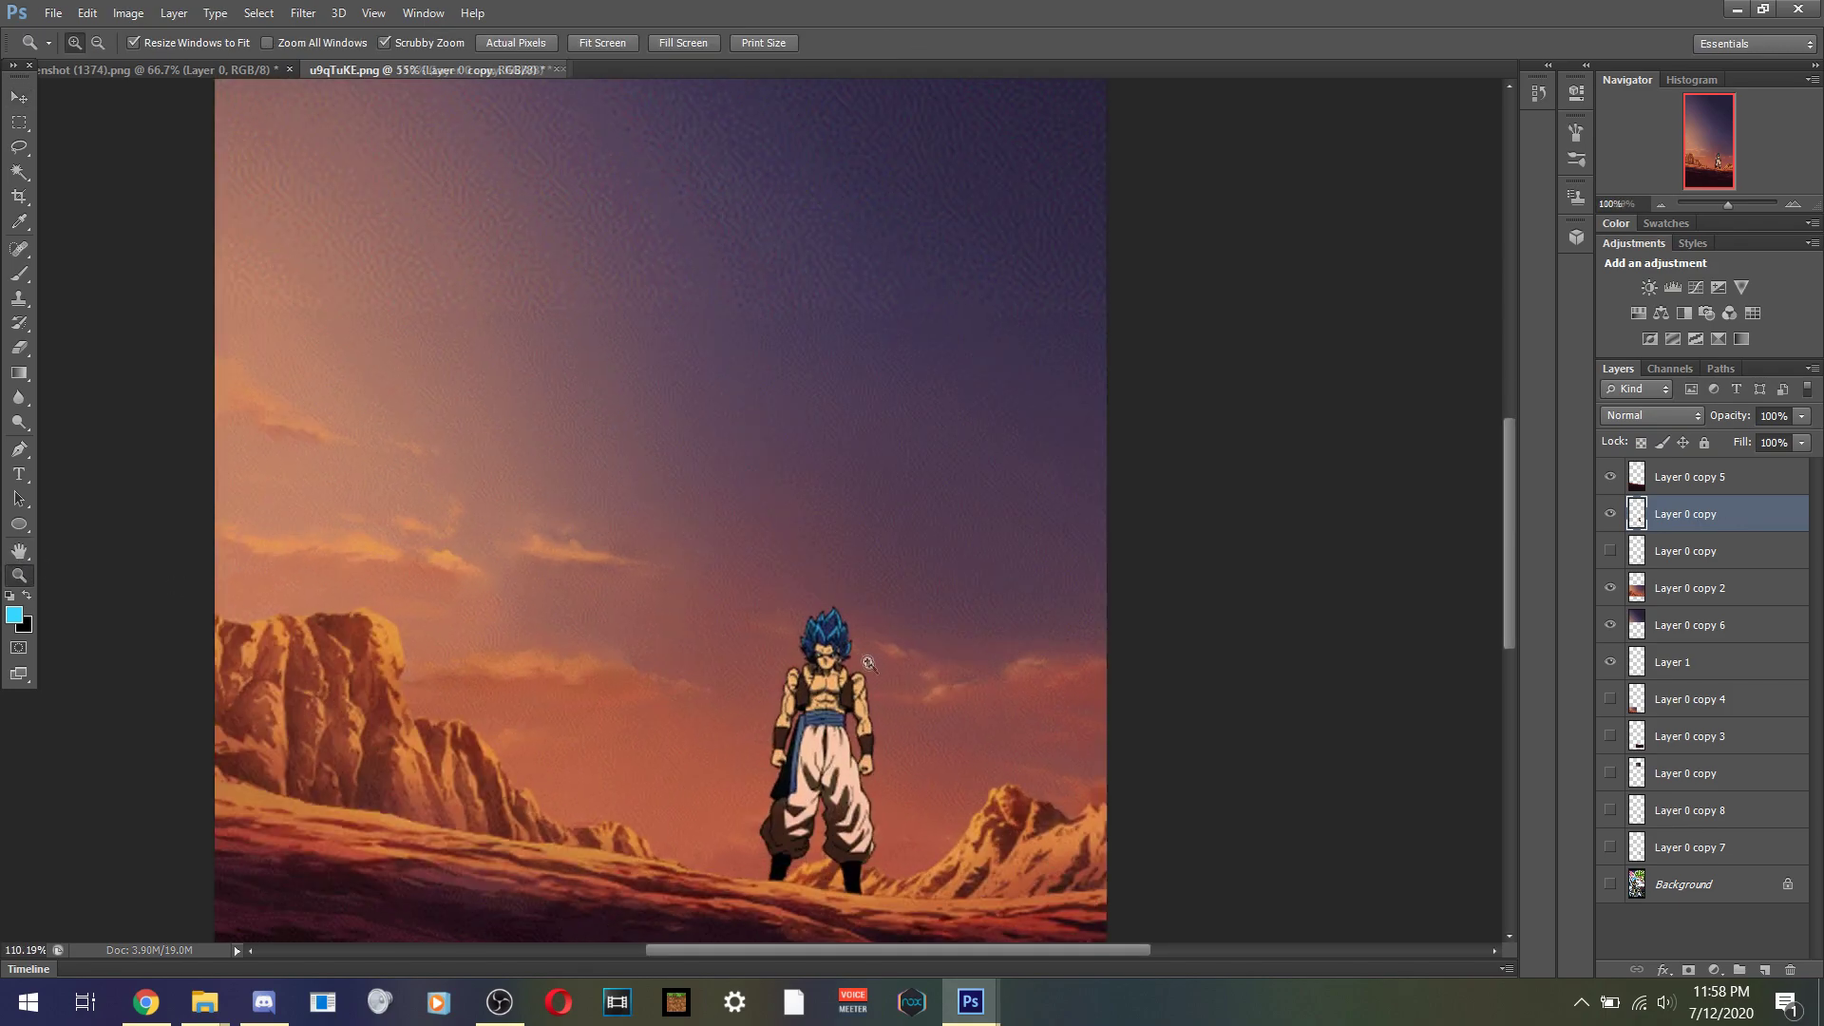
click(779, 694)
click(775, 689)
click(756, 681)
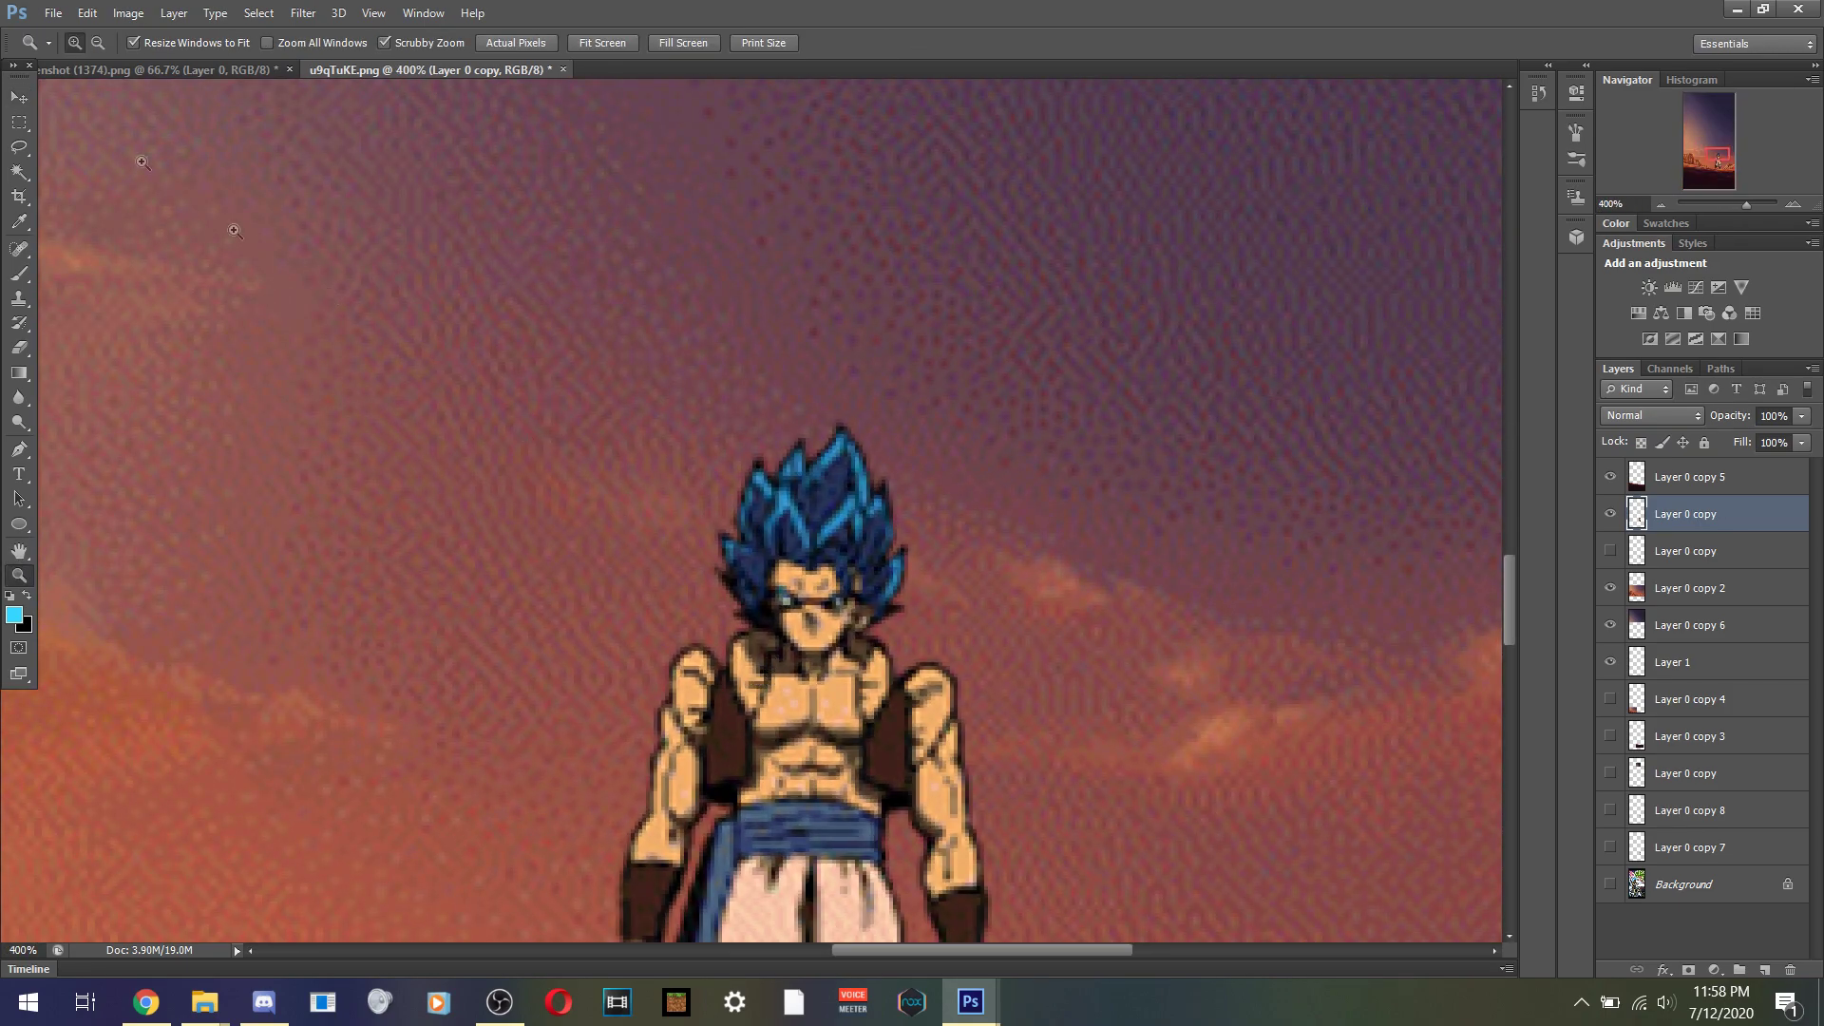
click(19, 96)
drag(826, 516, 879, 383)
click(96, 18)
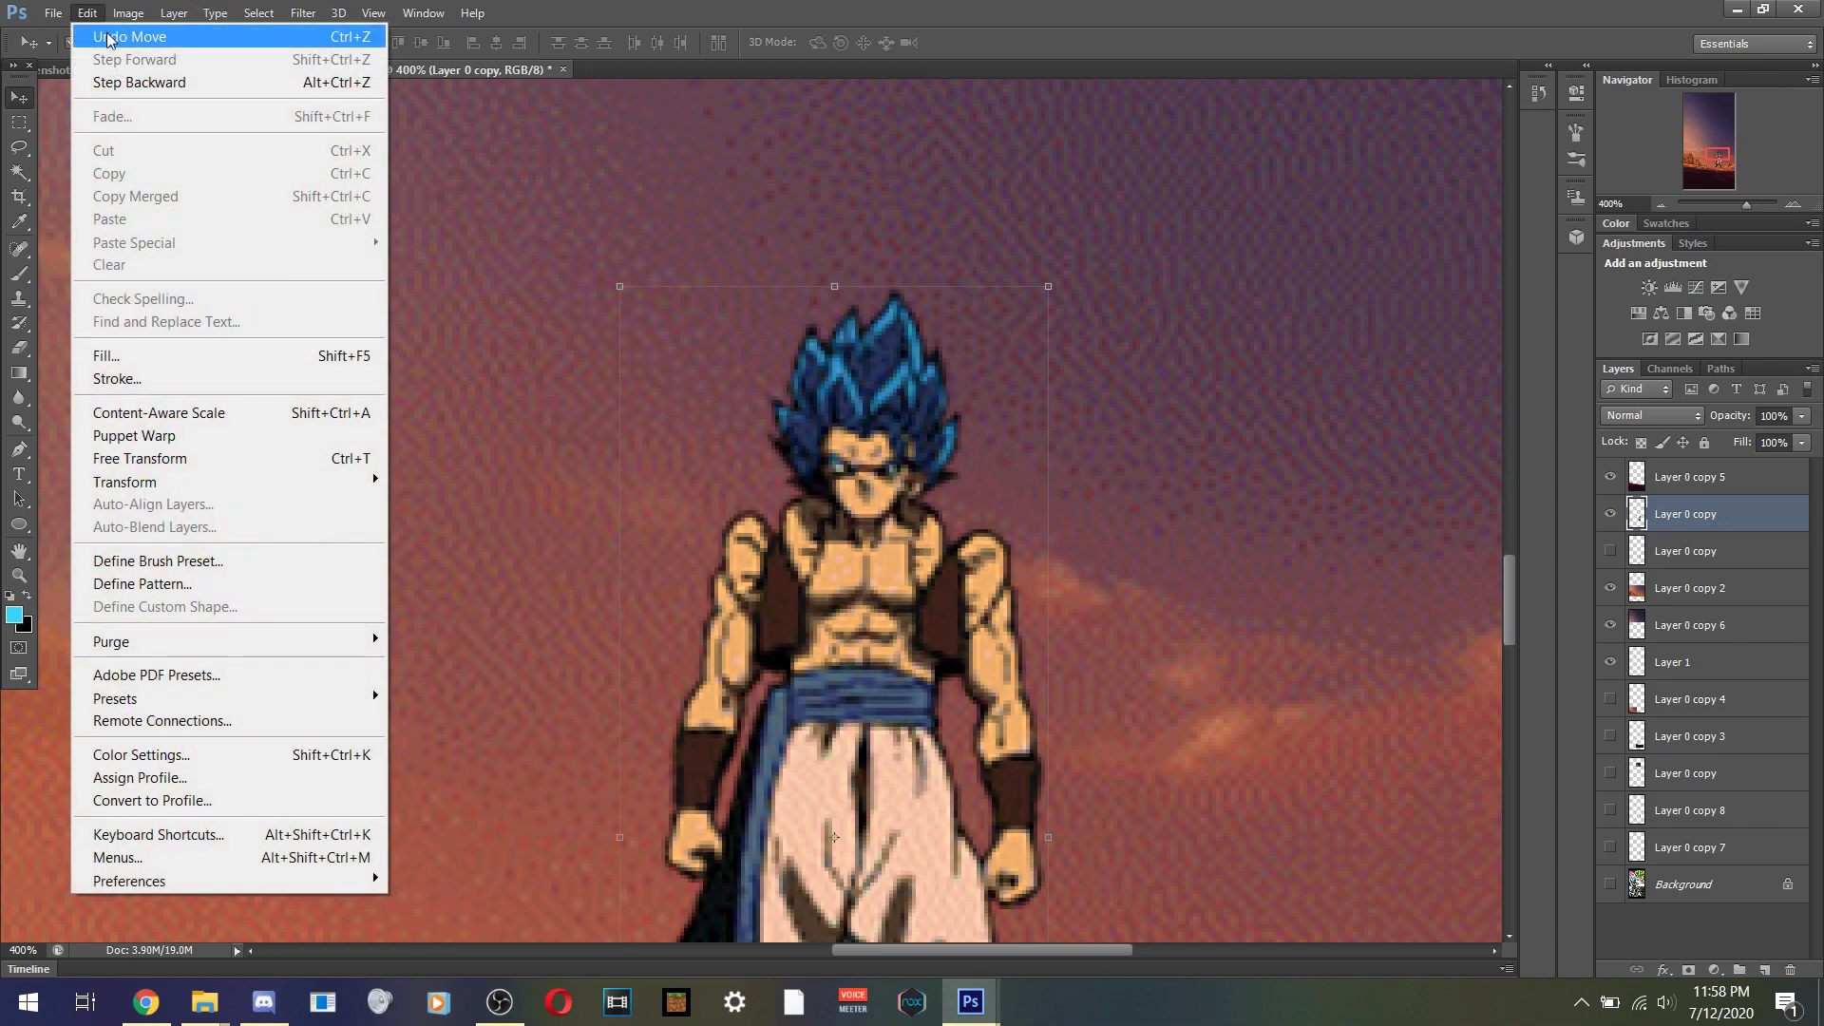
click(113, 30)
- Shift the character slightly right and up on the ridge, using the reference screenshot as a guide
click(121, 72)
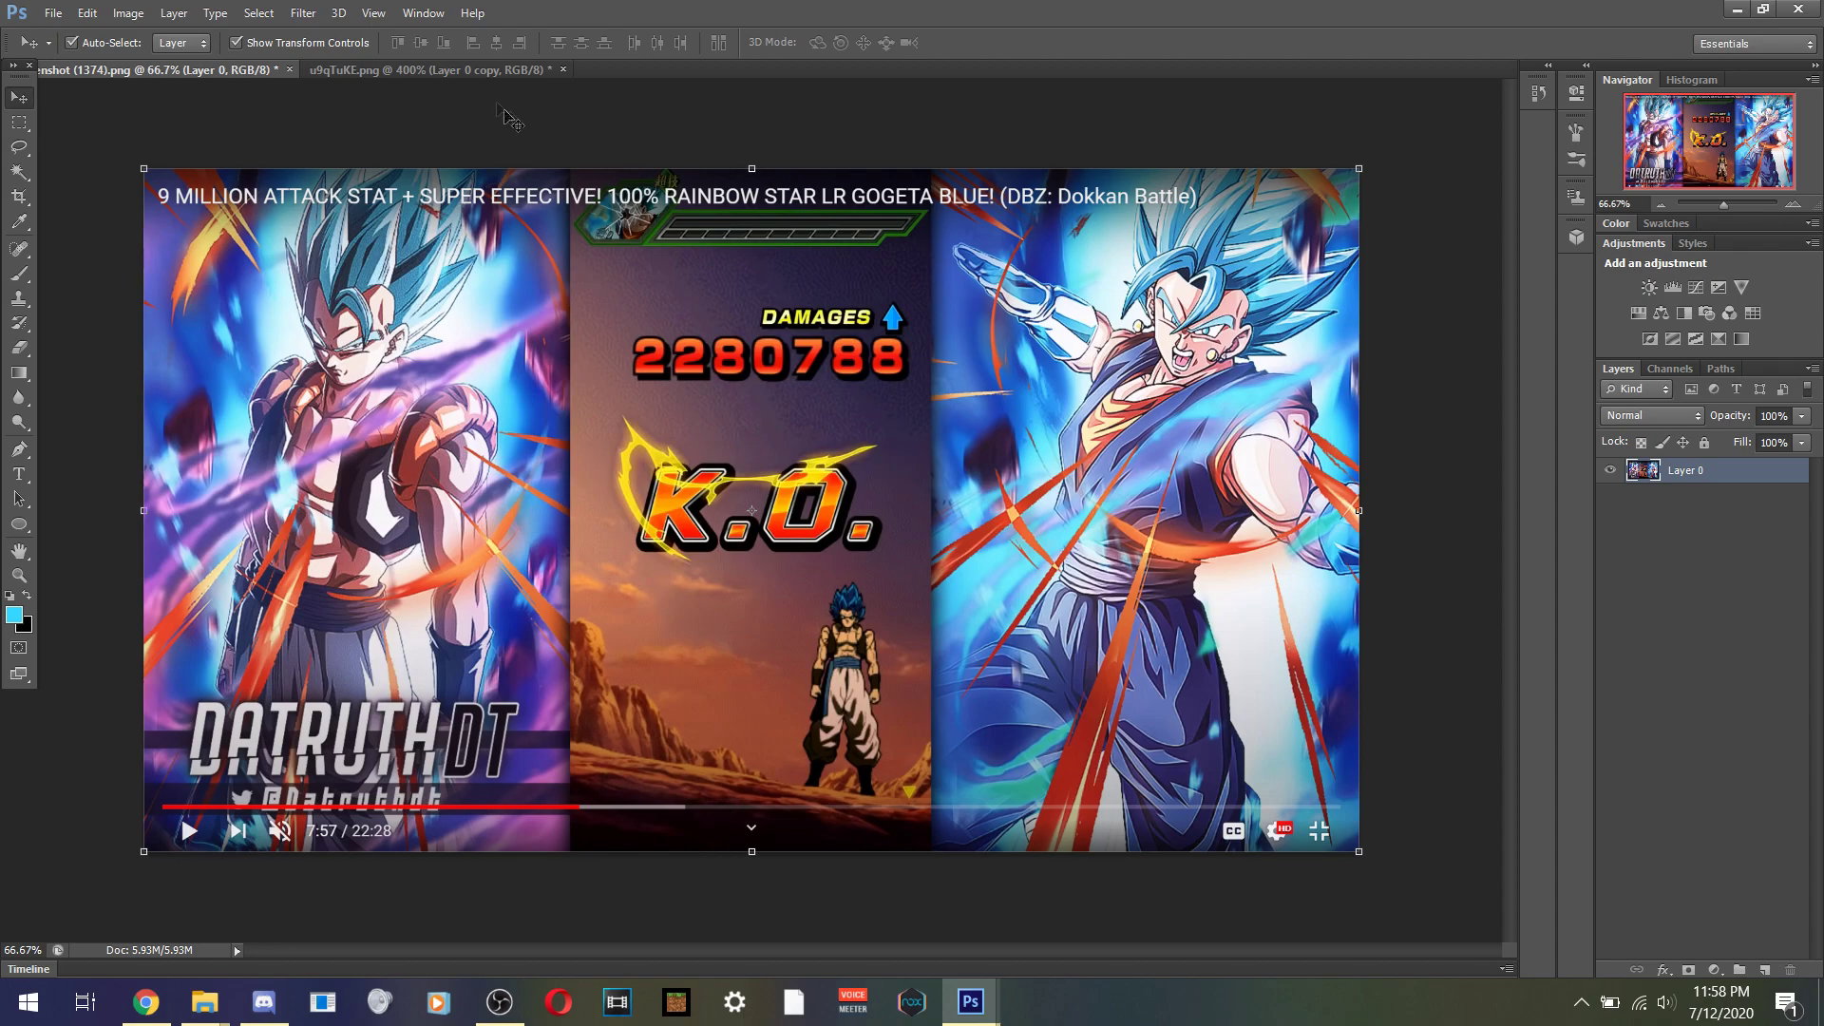
click(463, 71)
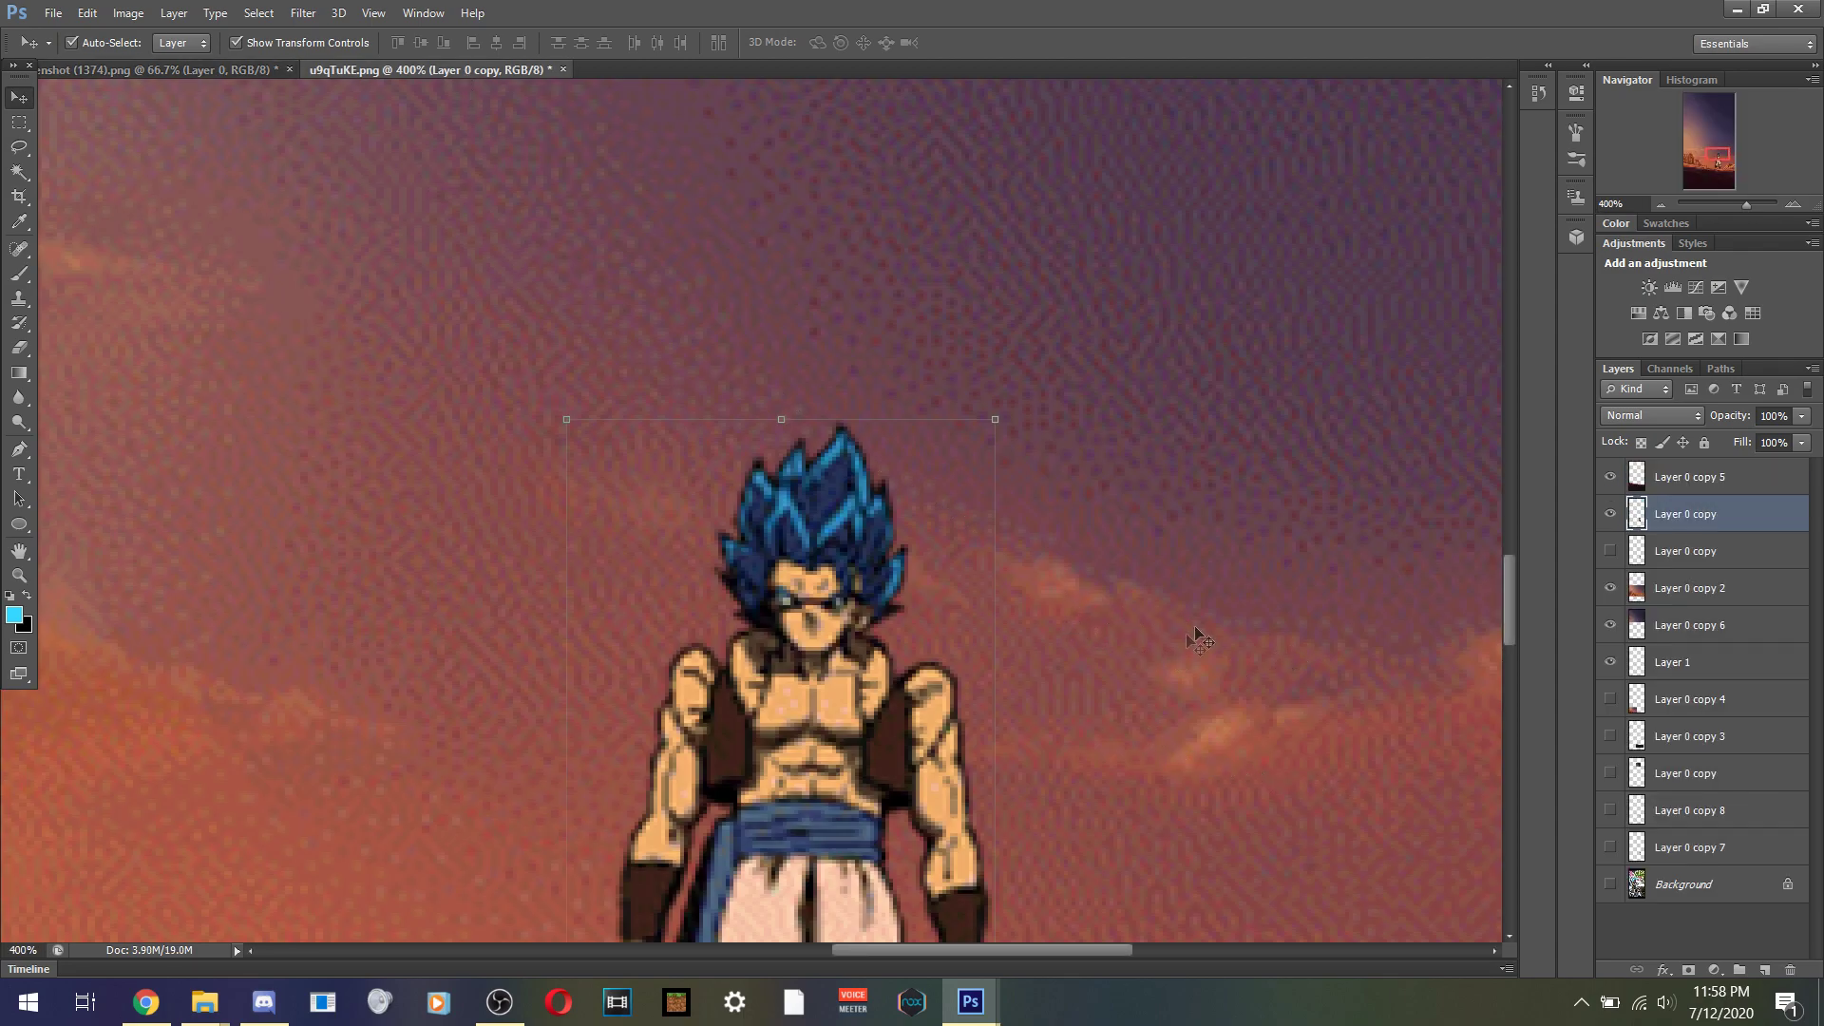
scroll(1197, 680, down, 5)
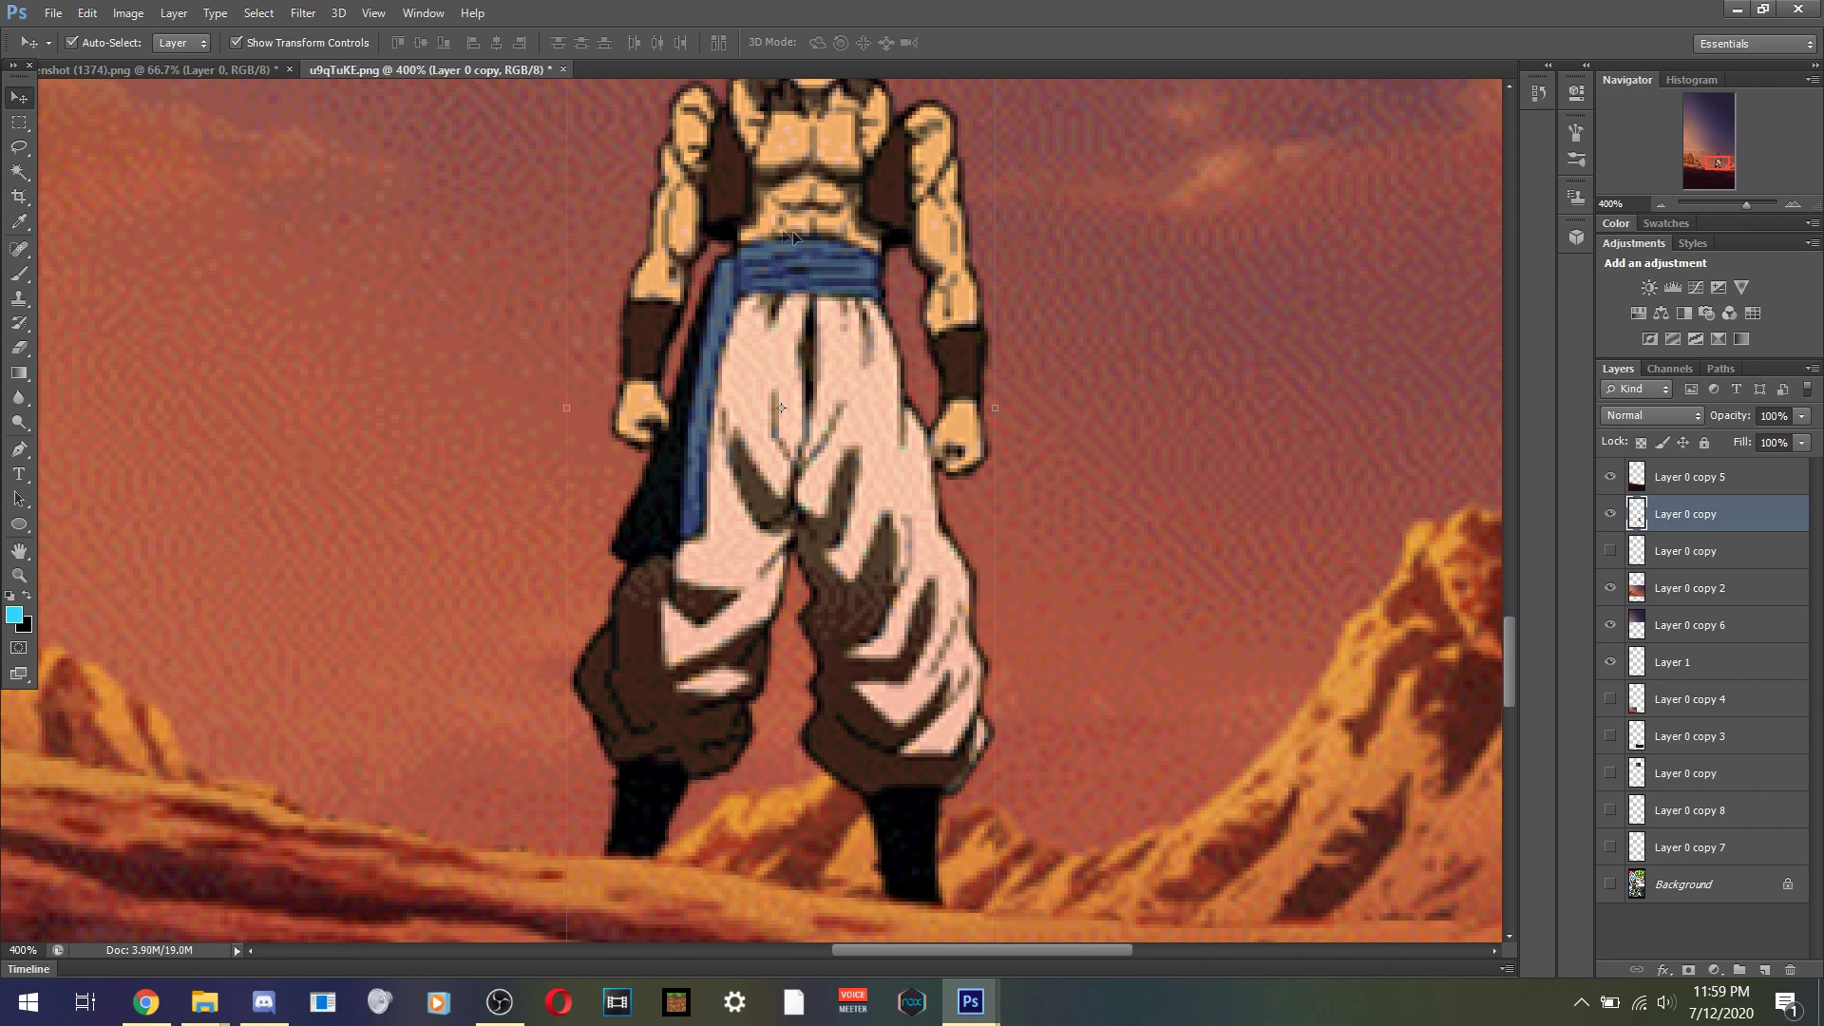
mouse_move(764, 311)
mouse_down()
mouse_move(870, 319)
mouse_move(787, 302)
mouse_up()
- Check where the feet meet the ridge in the reference at 400%, and move the character slightly left and up to match
click(159, 70)
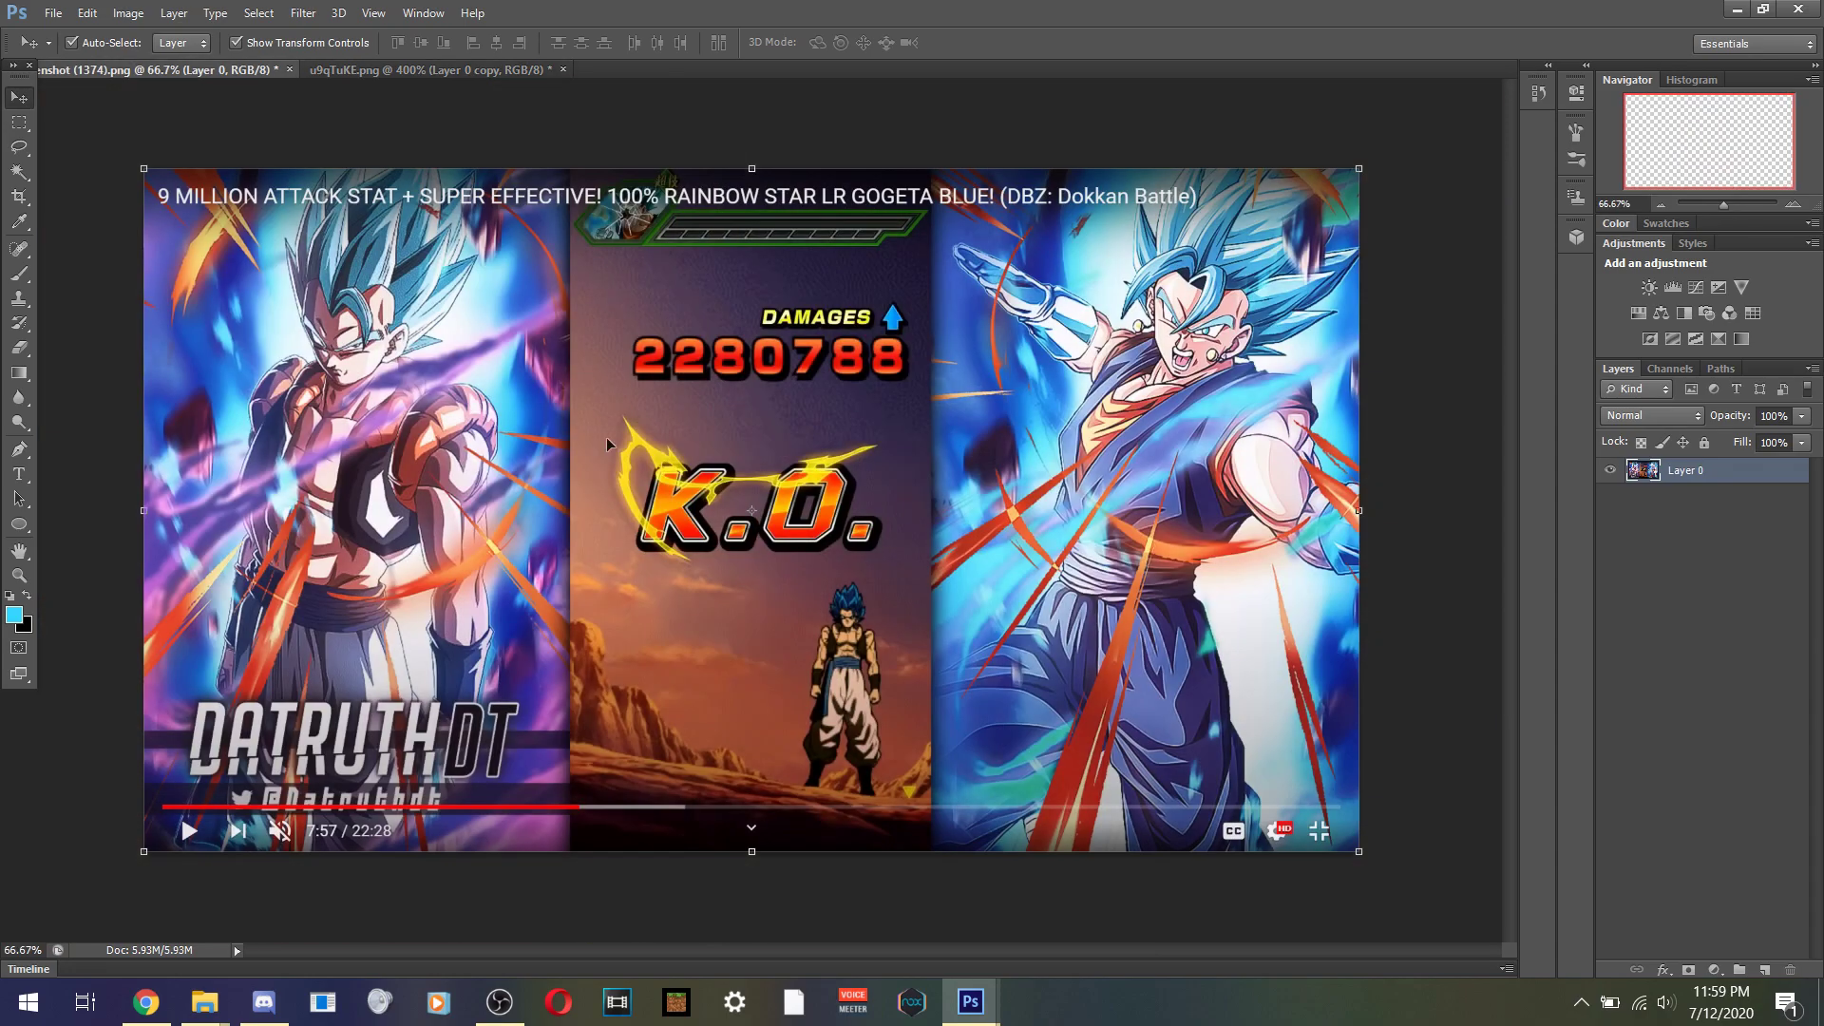
click(21, 576)
drag(883, 789, 884, 788)
scroll(570, 722, down, 1)
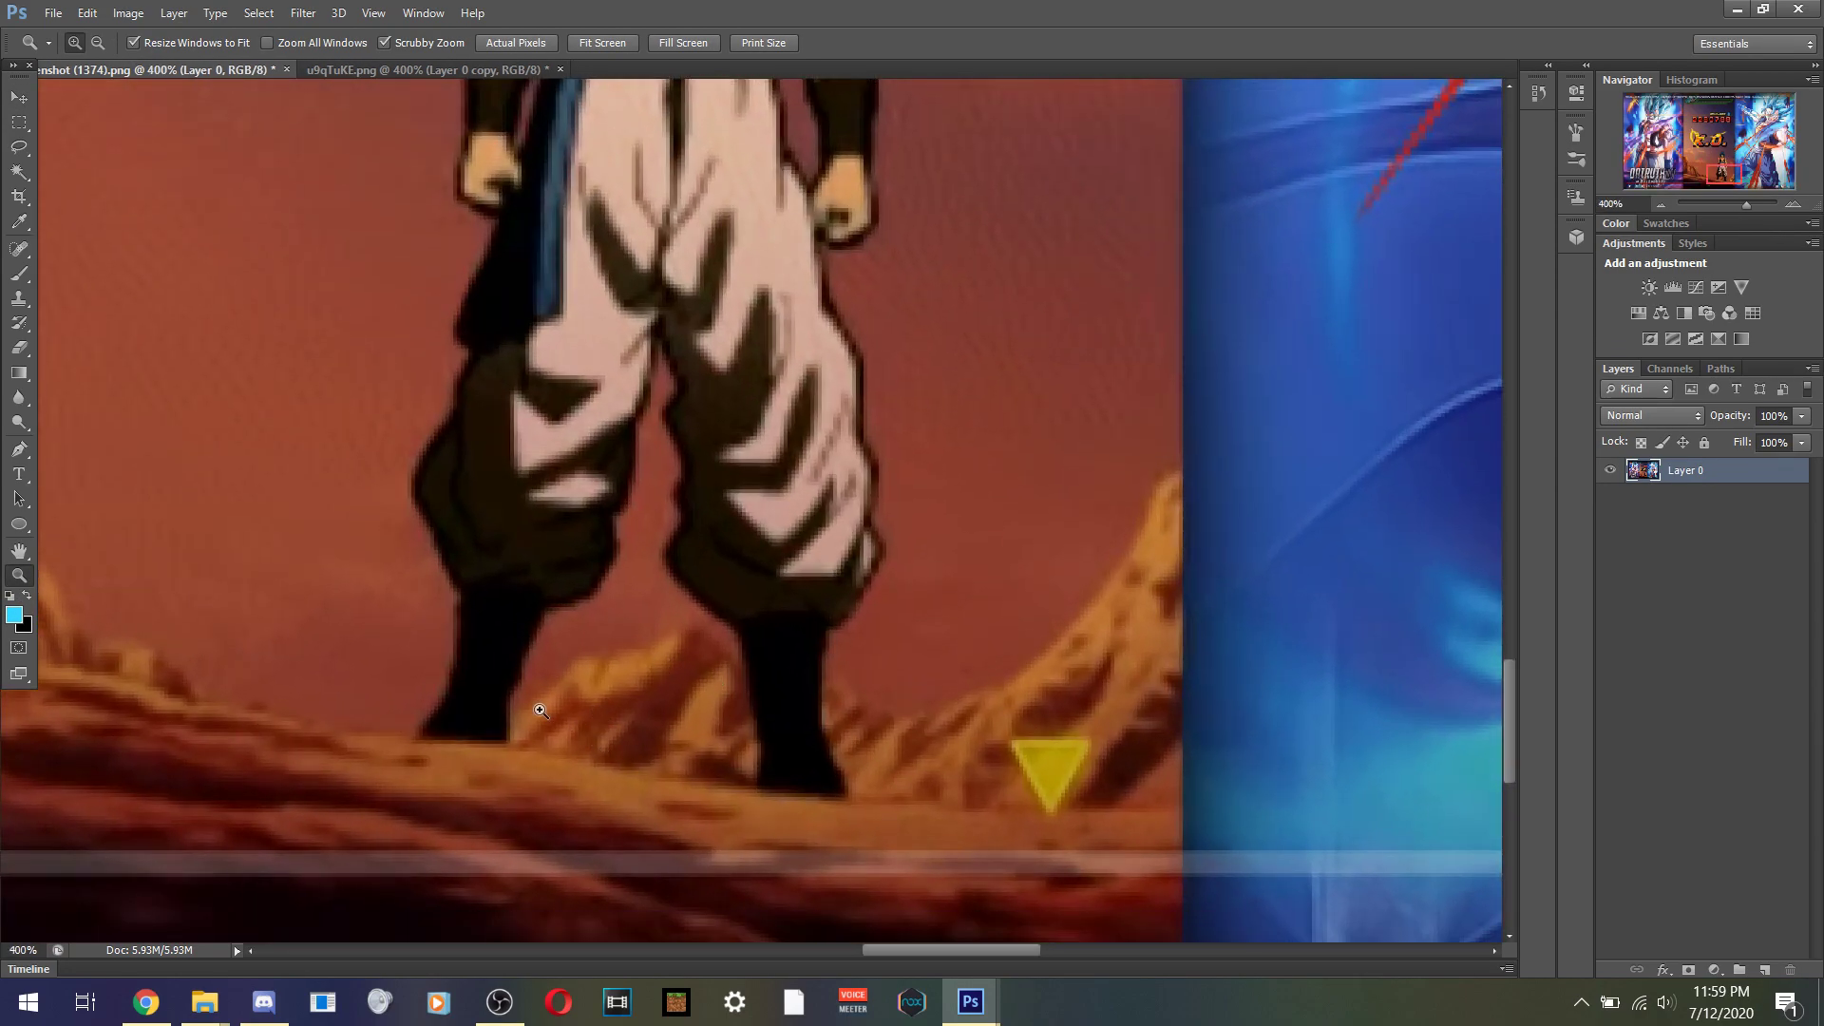
click(480, 74)
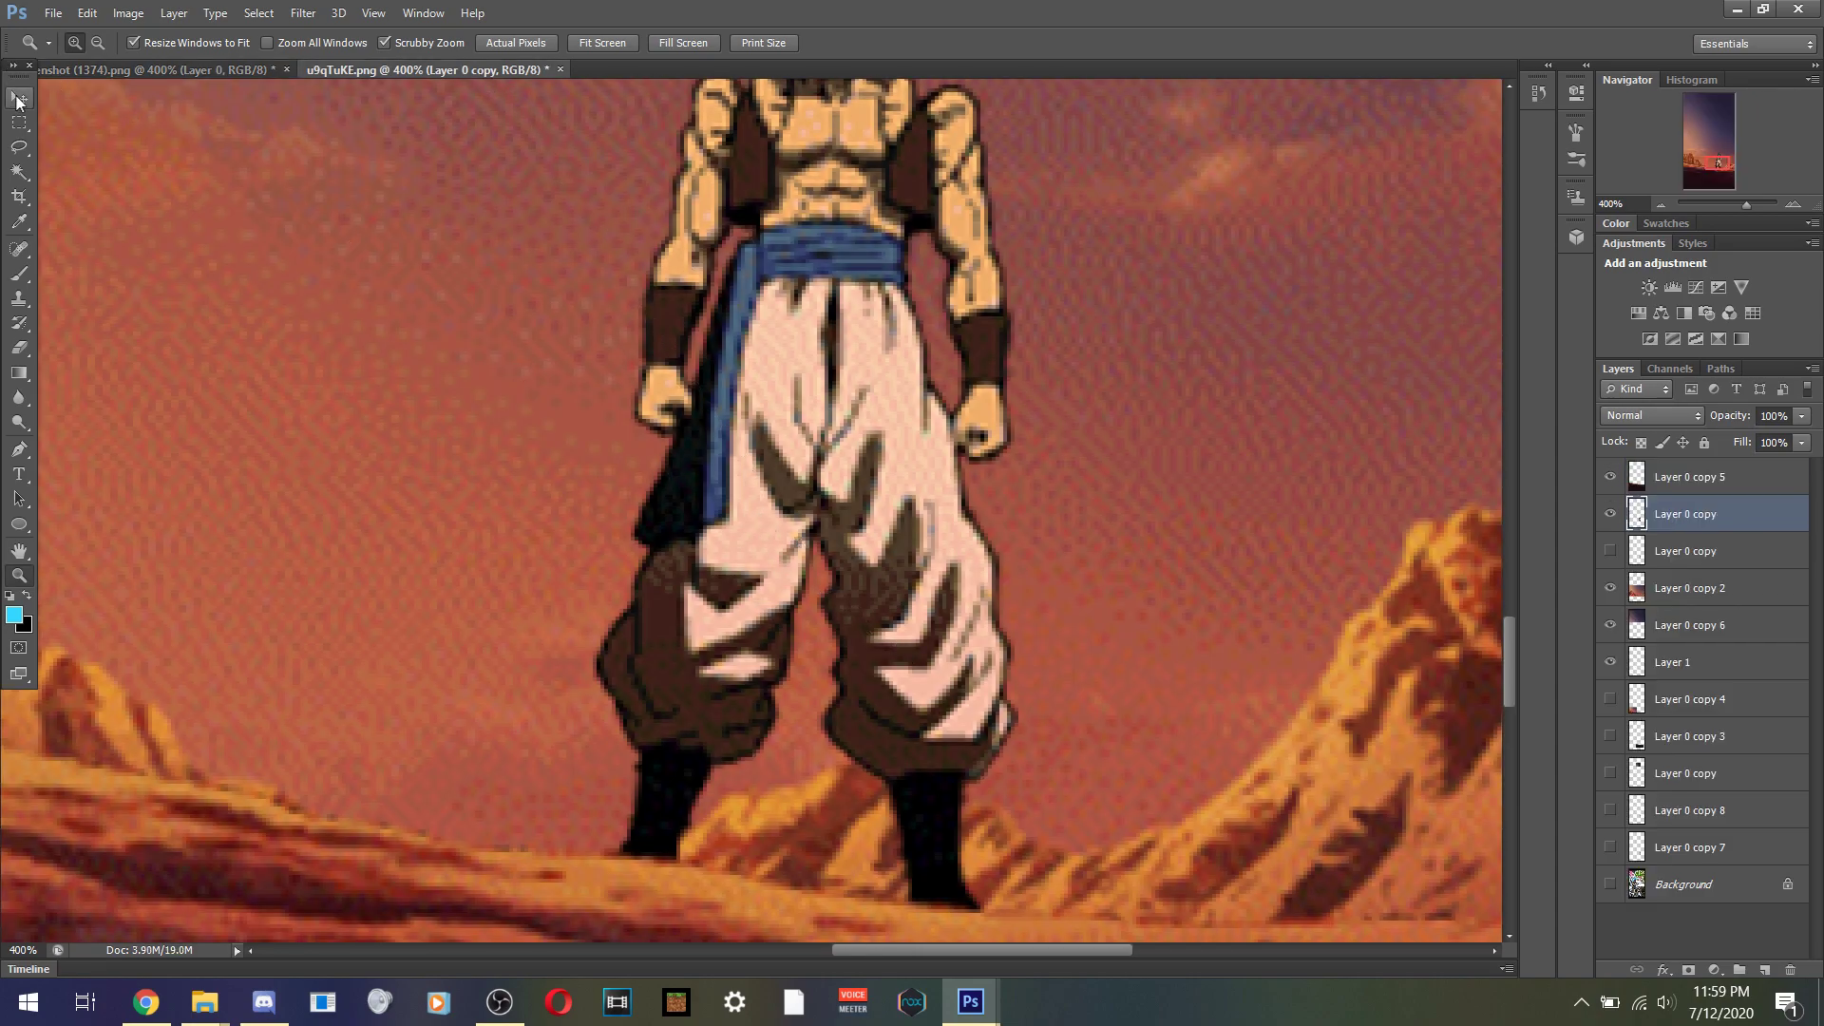
key(v)
drag(967, 329, 801, 468)
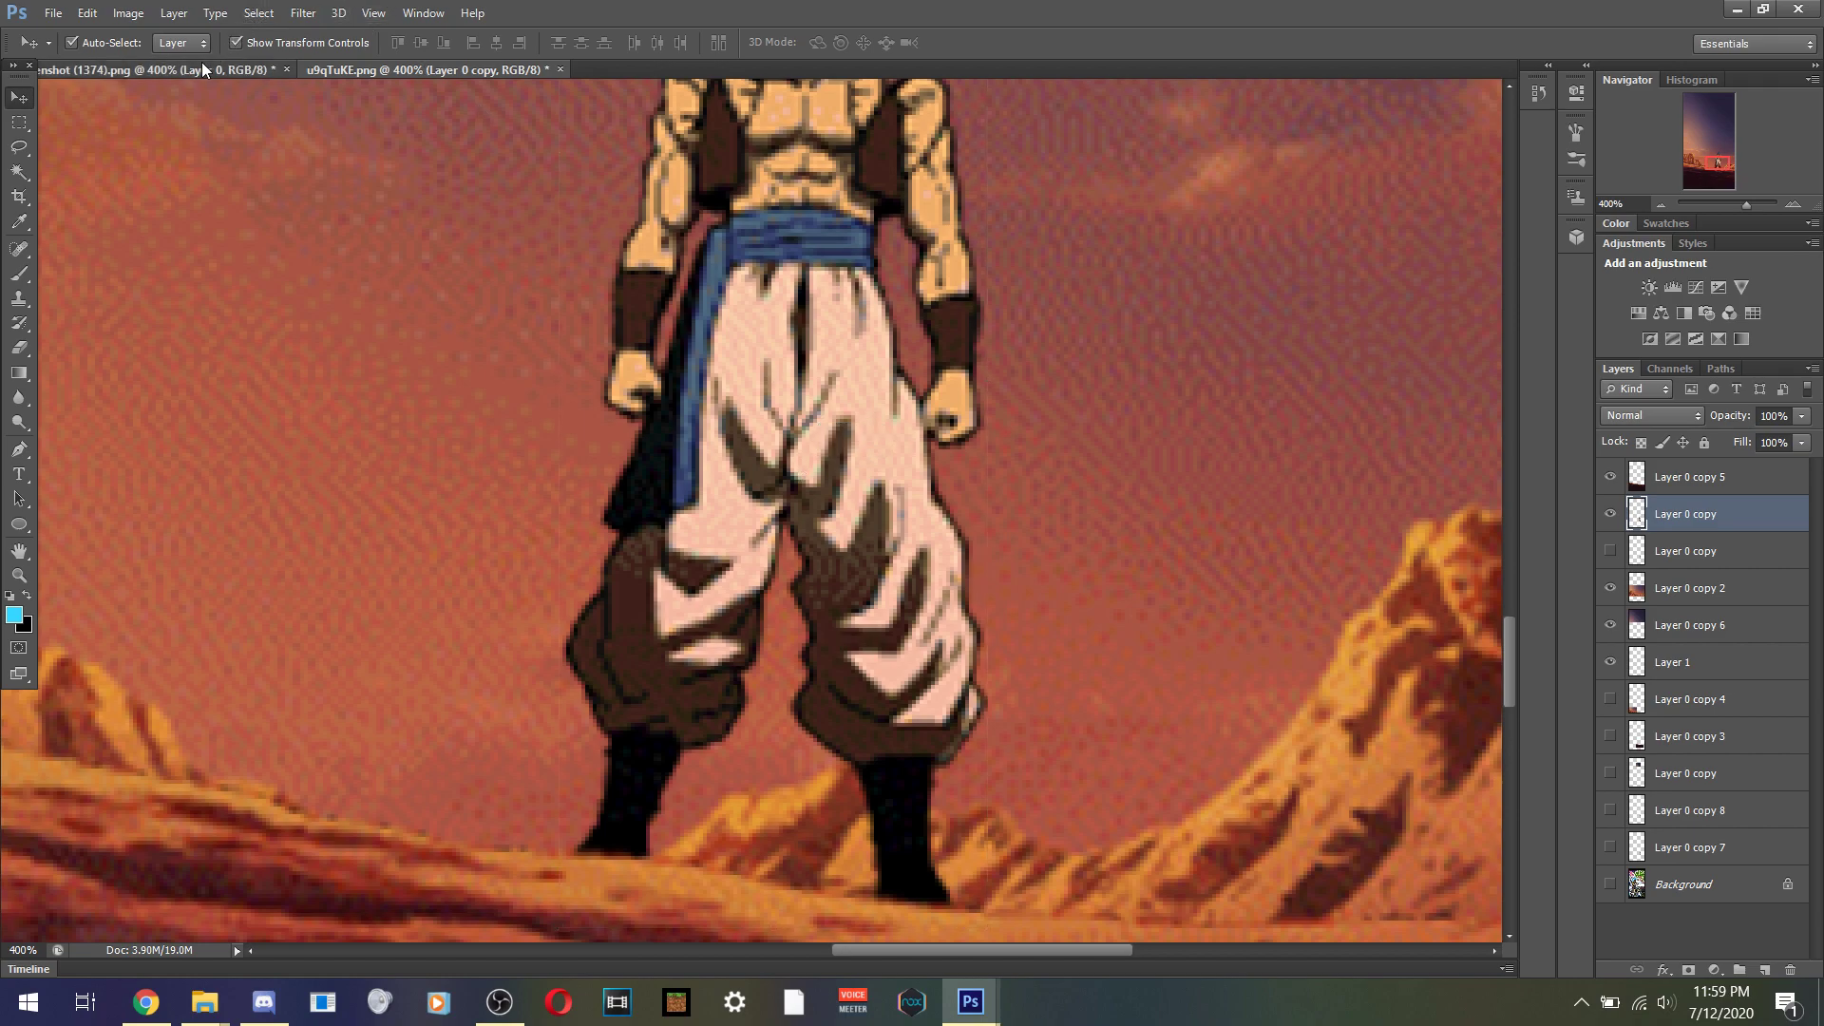
- Nudge the character slightly further up and compare its legs and footing on the ridge with the reference screenshot
click(201, 65)
click(388, 72)
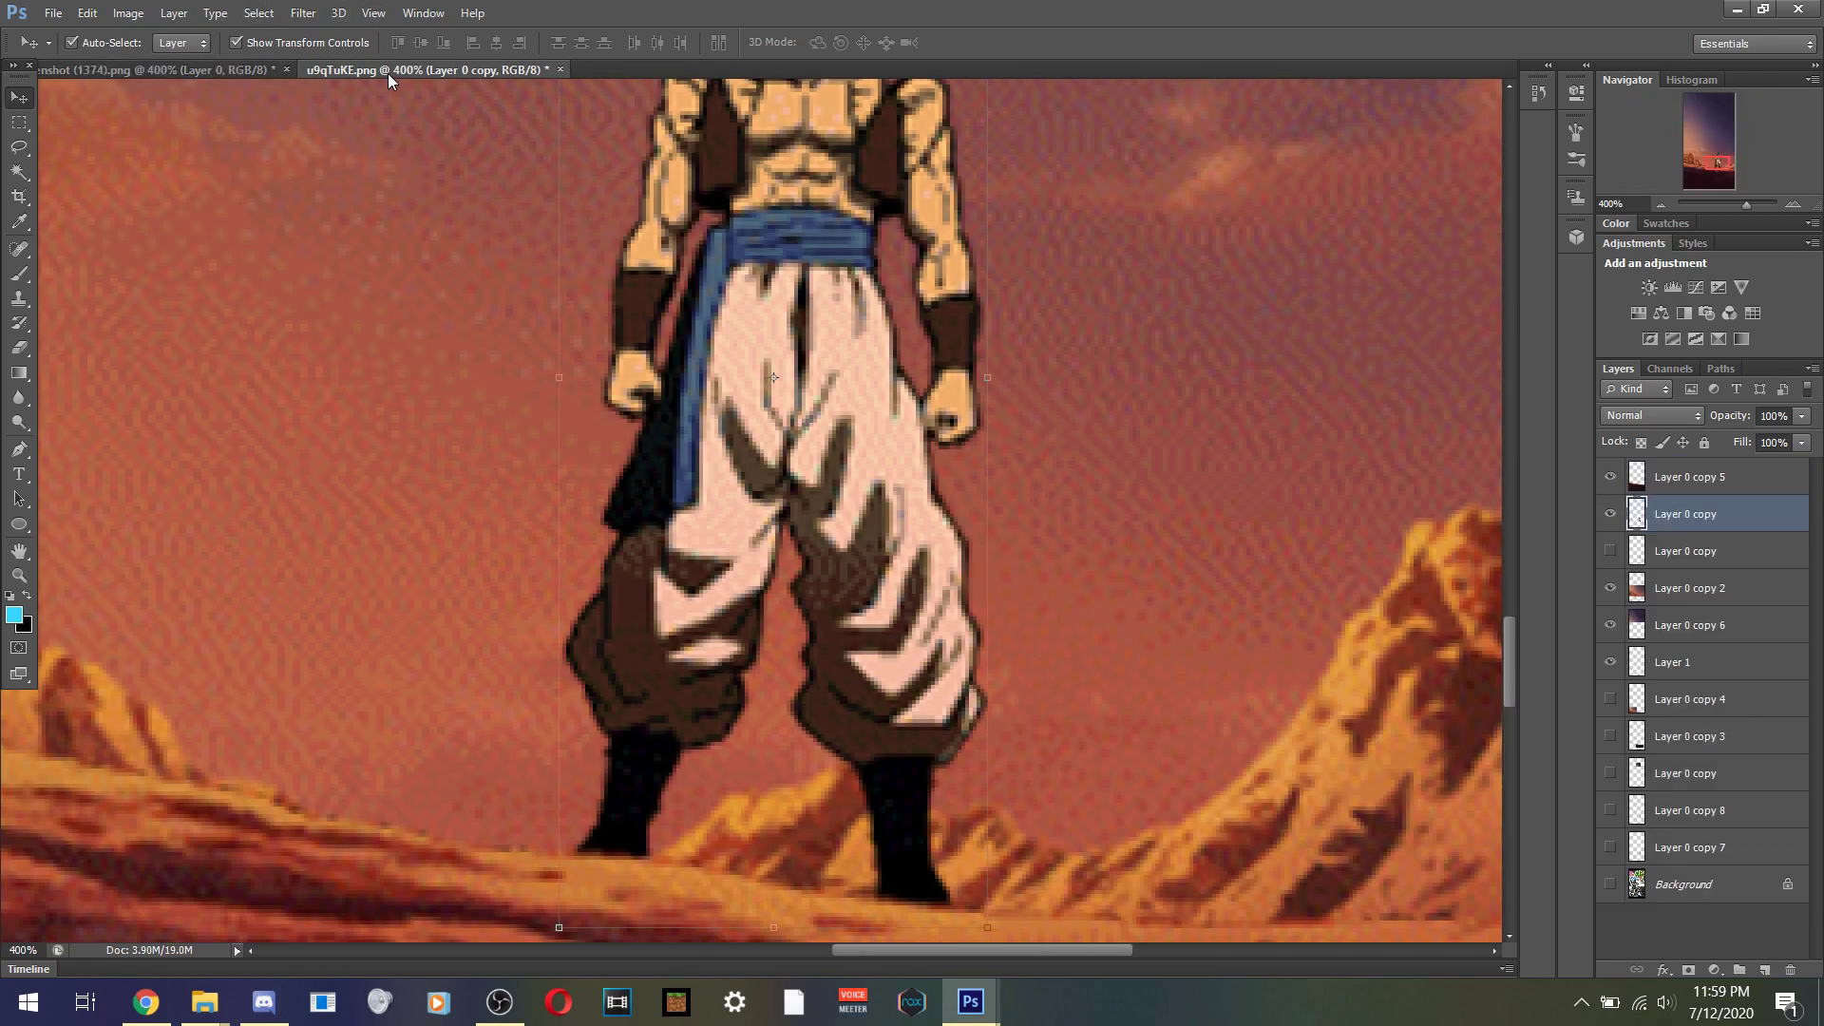
drag(671, 576, 673, 555)
key(ctrl+minus)
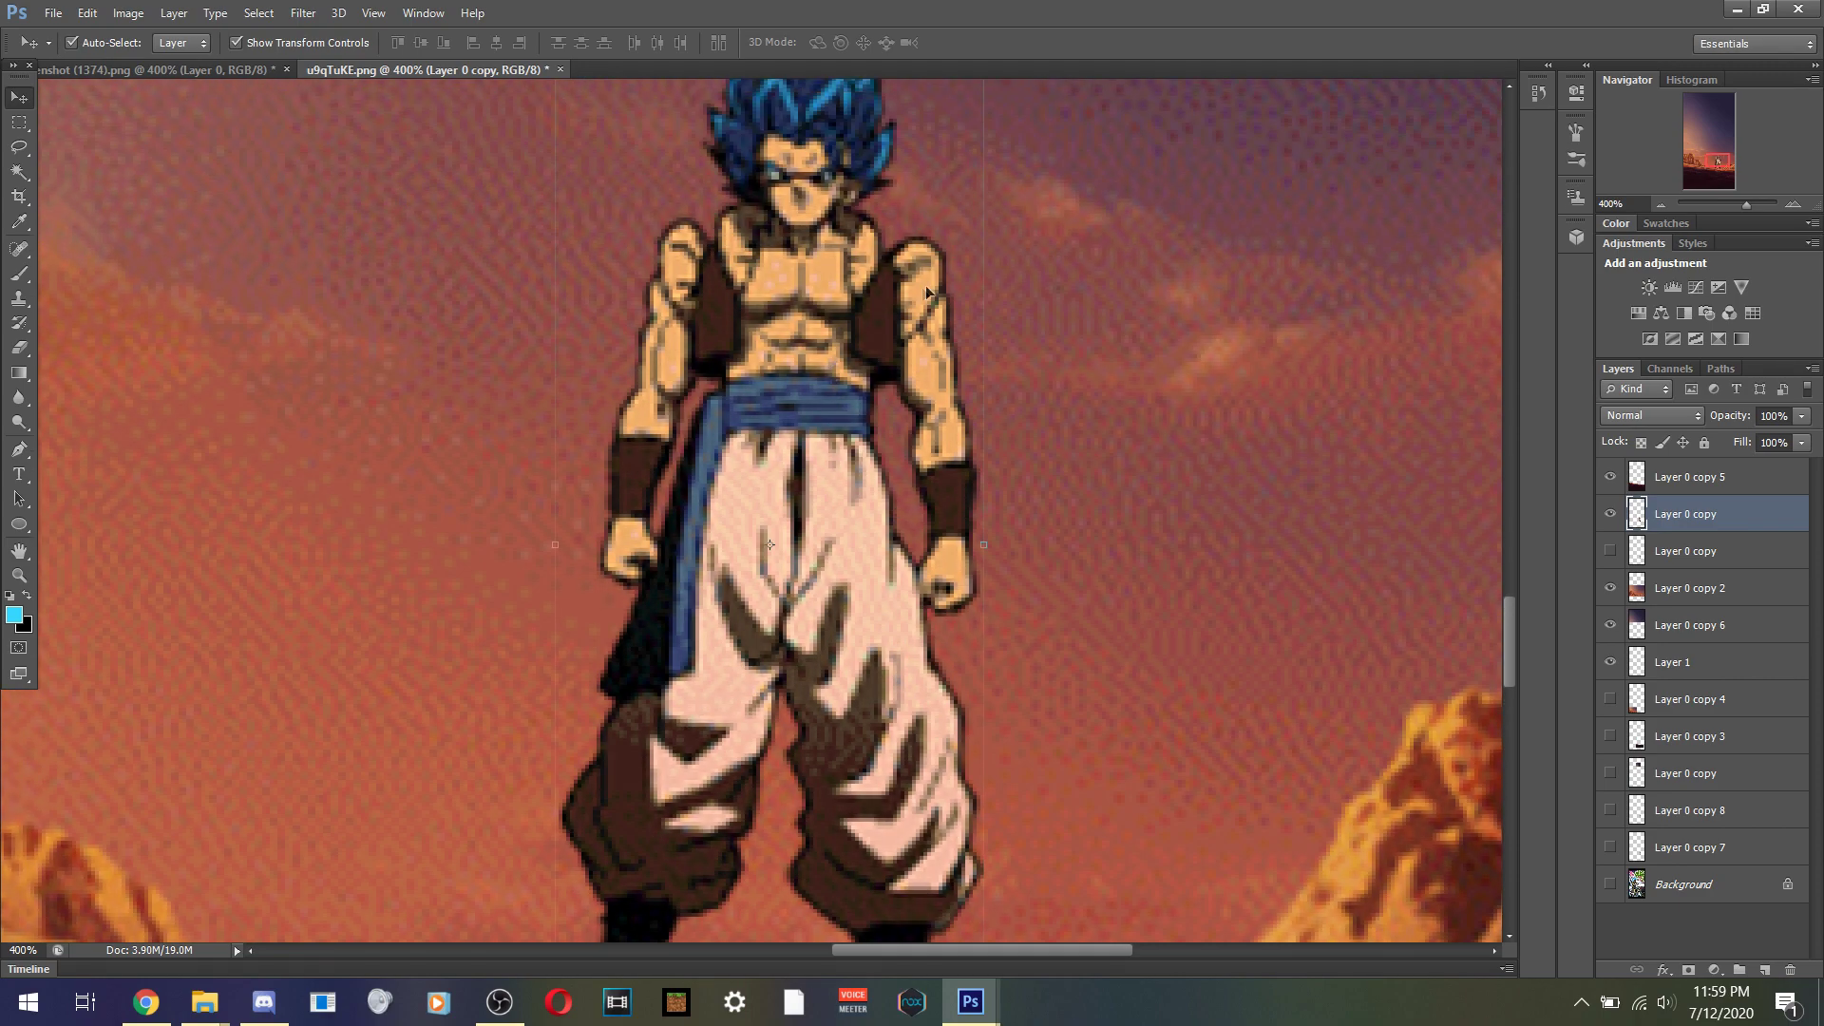
click(145, 71)
scroll(634, 458, up, 5)
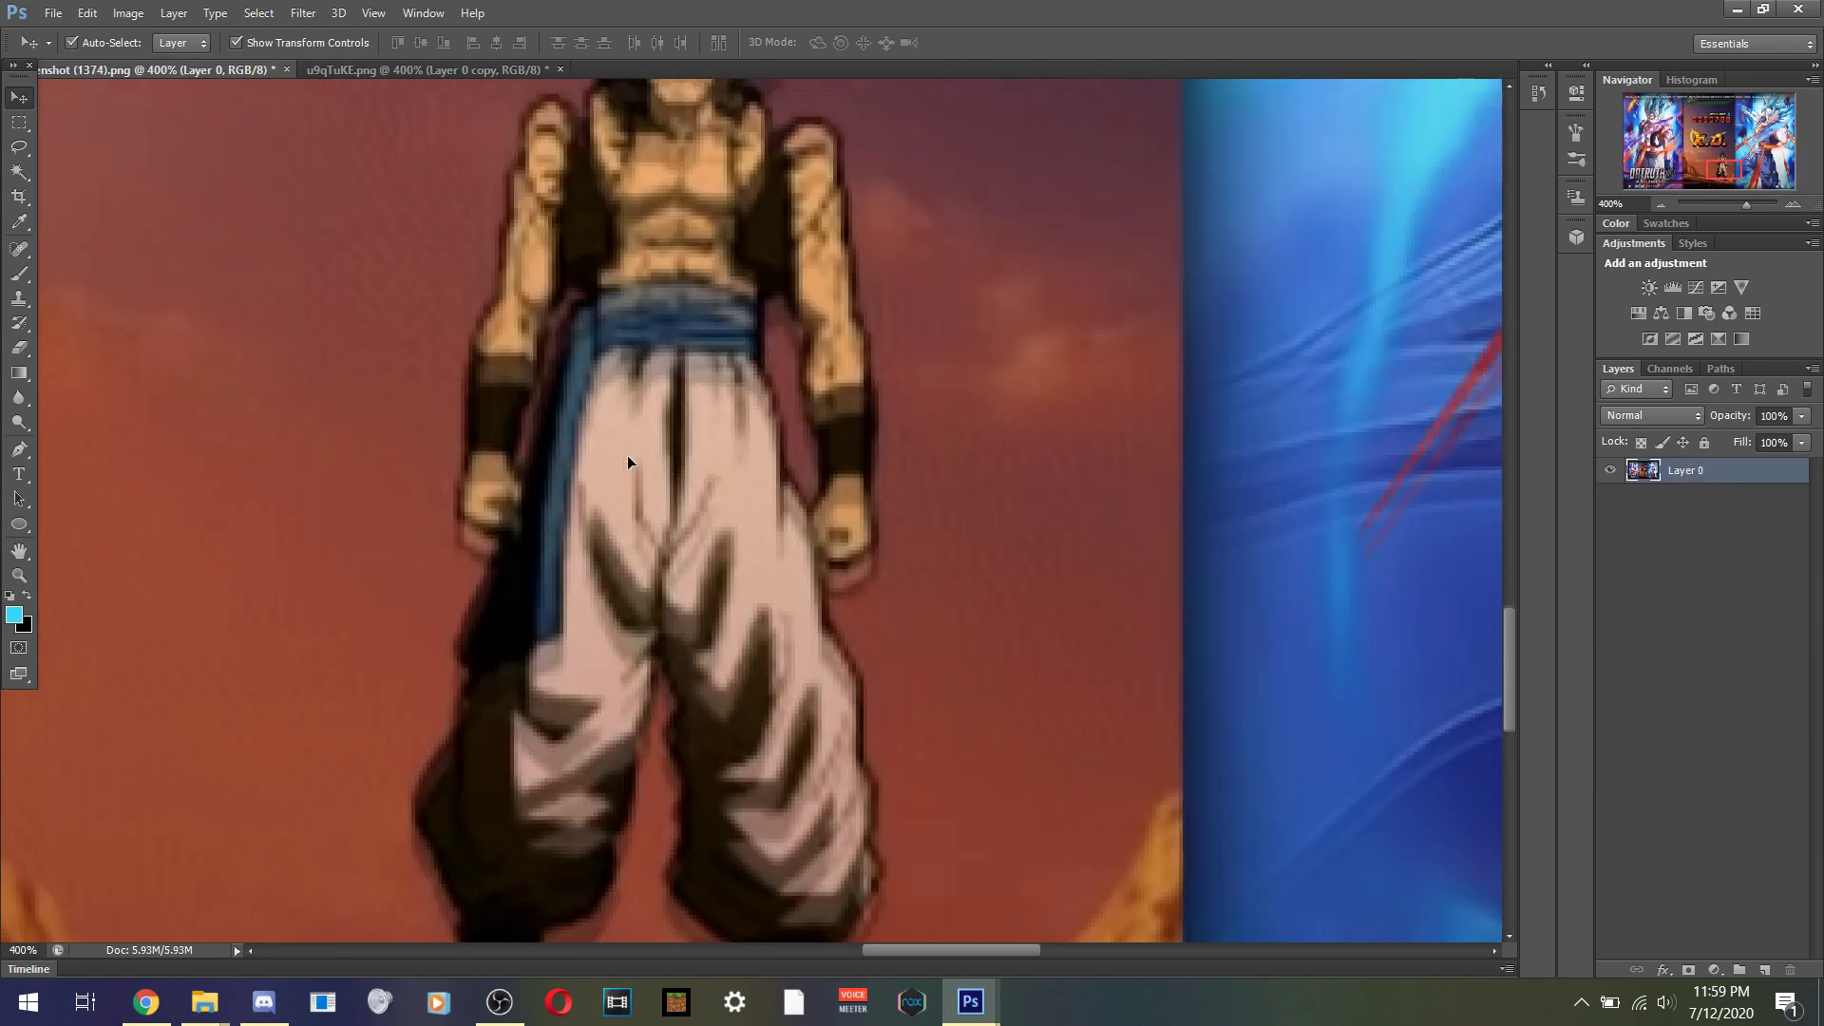
scroll(633, 426, down, 3)
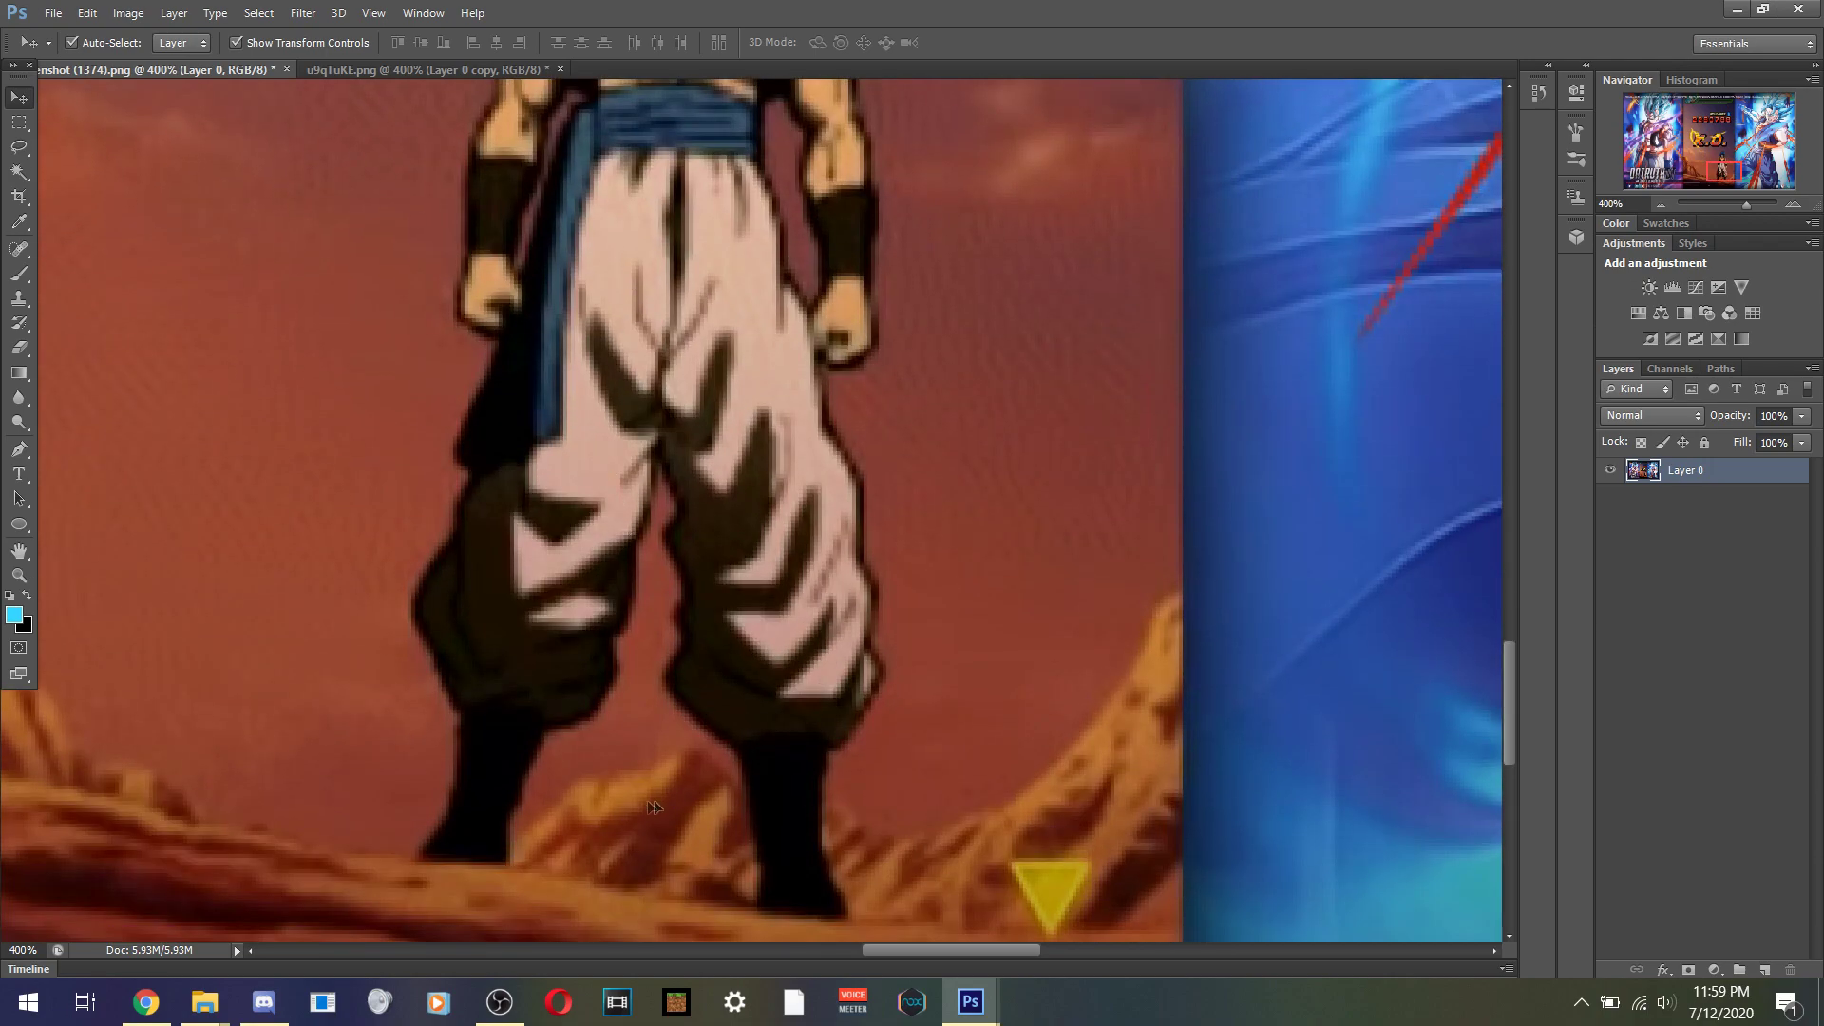
click(445, 70)
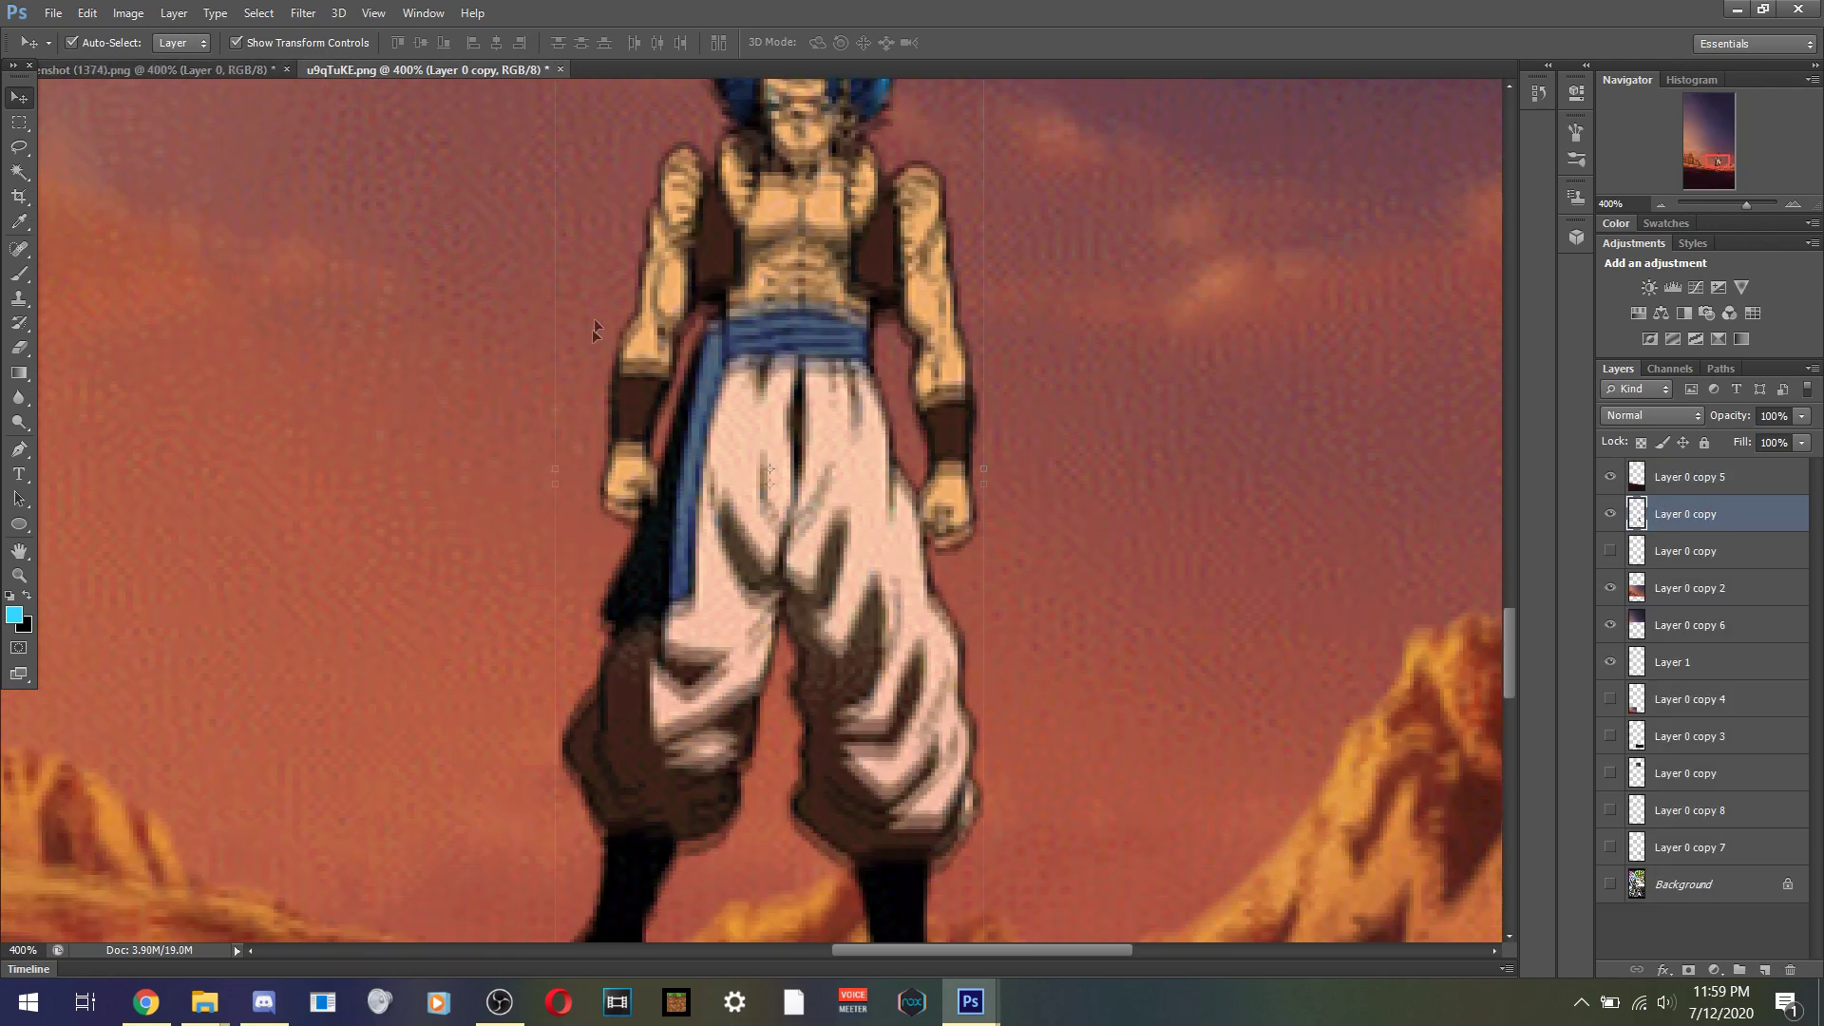
- Compare the character's legs, feet and footing on the ridge with the reference screenshot at 400%
scroll(528, 364, down, 3)
click(135, 64)
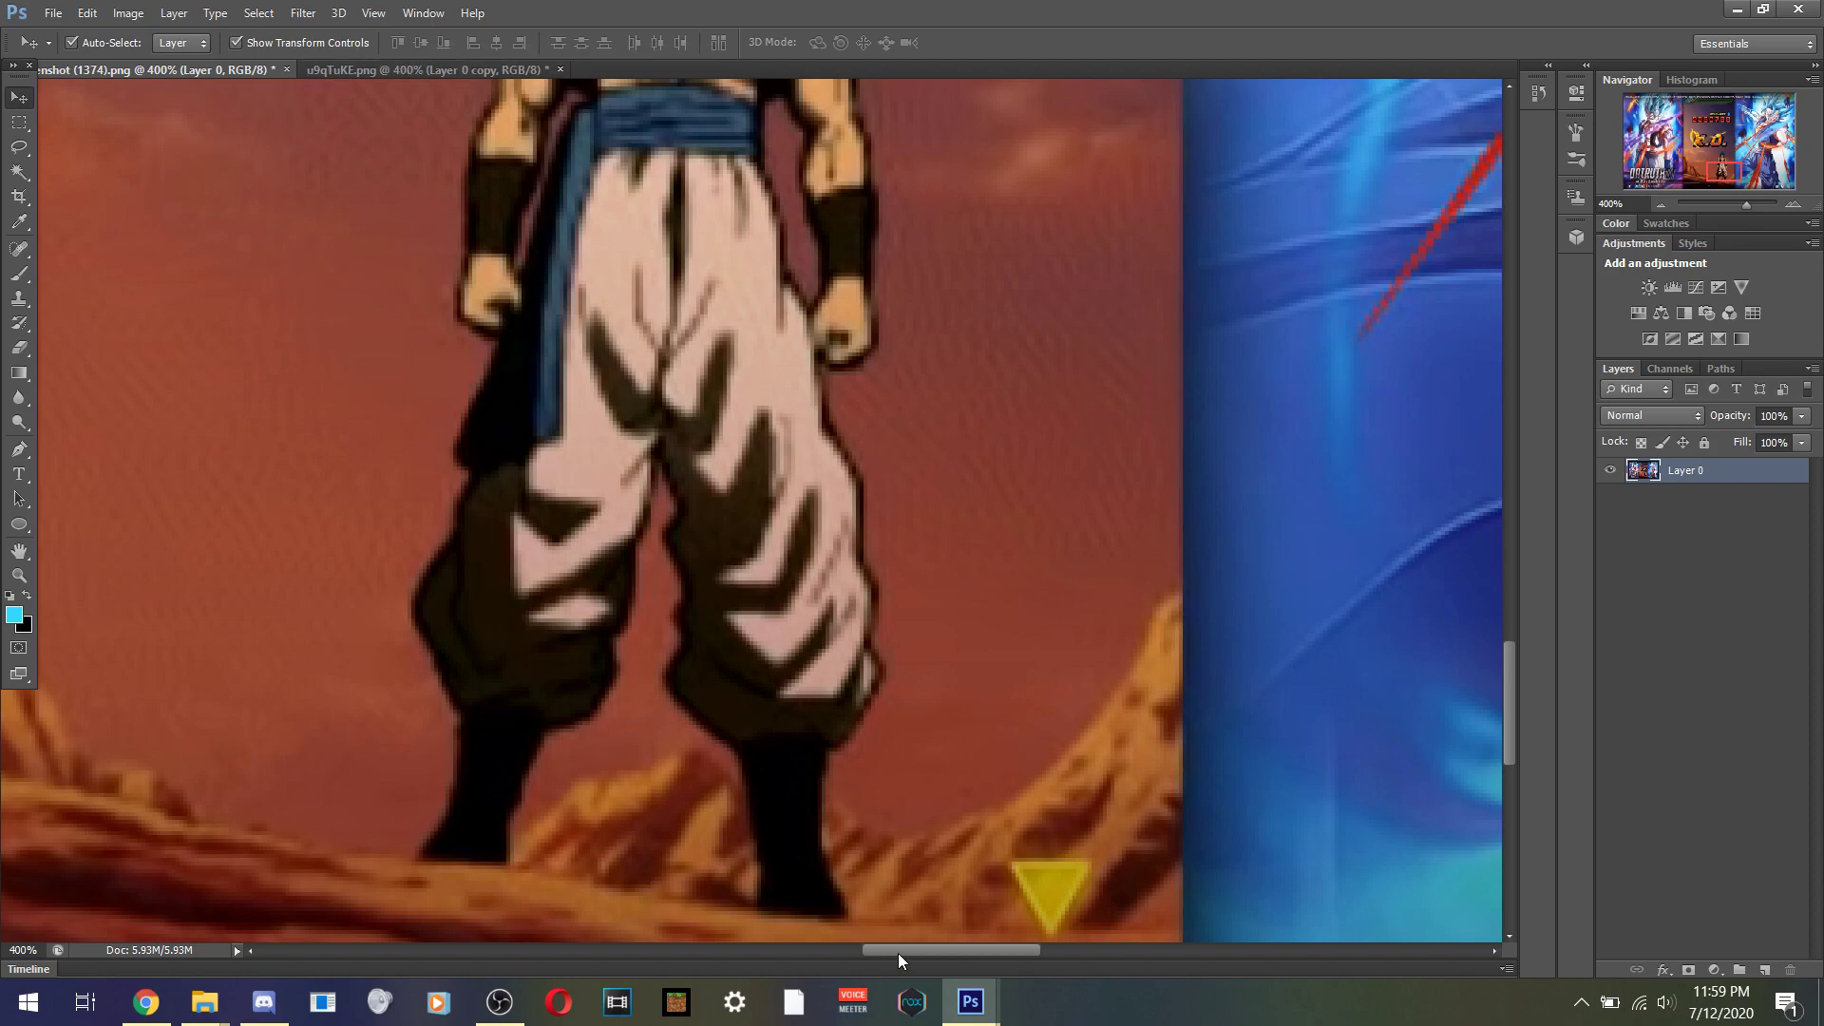
drag(898, 954, 880, 948)
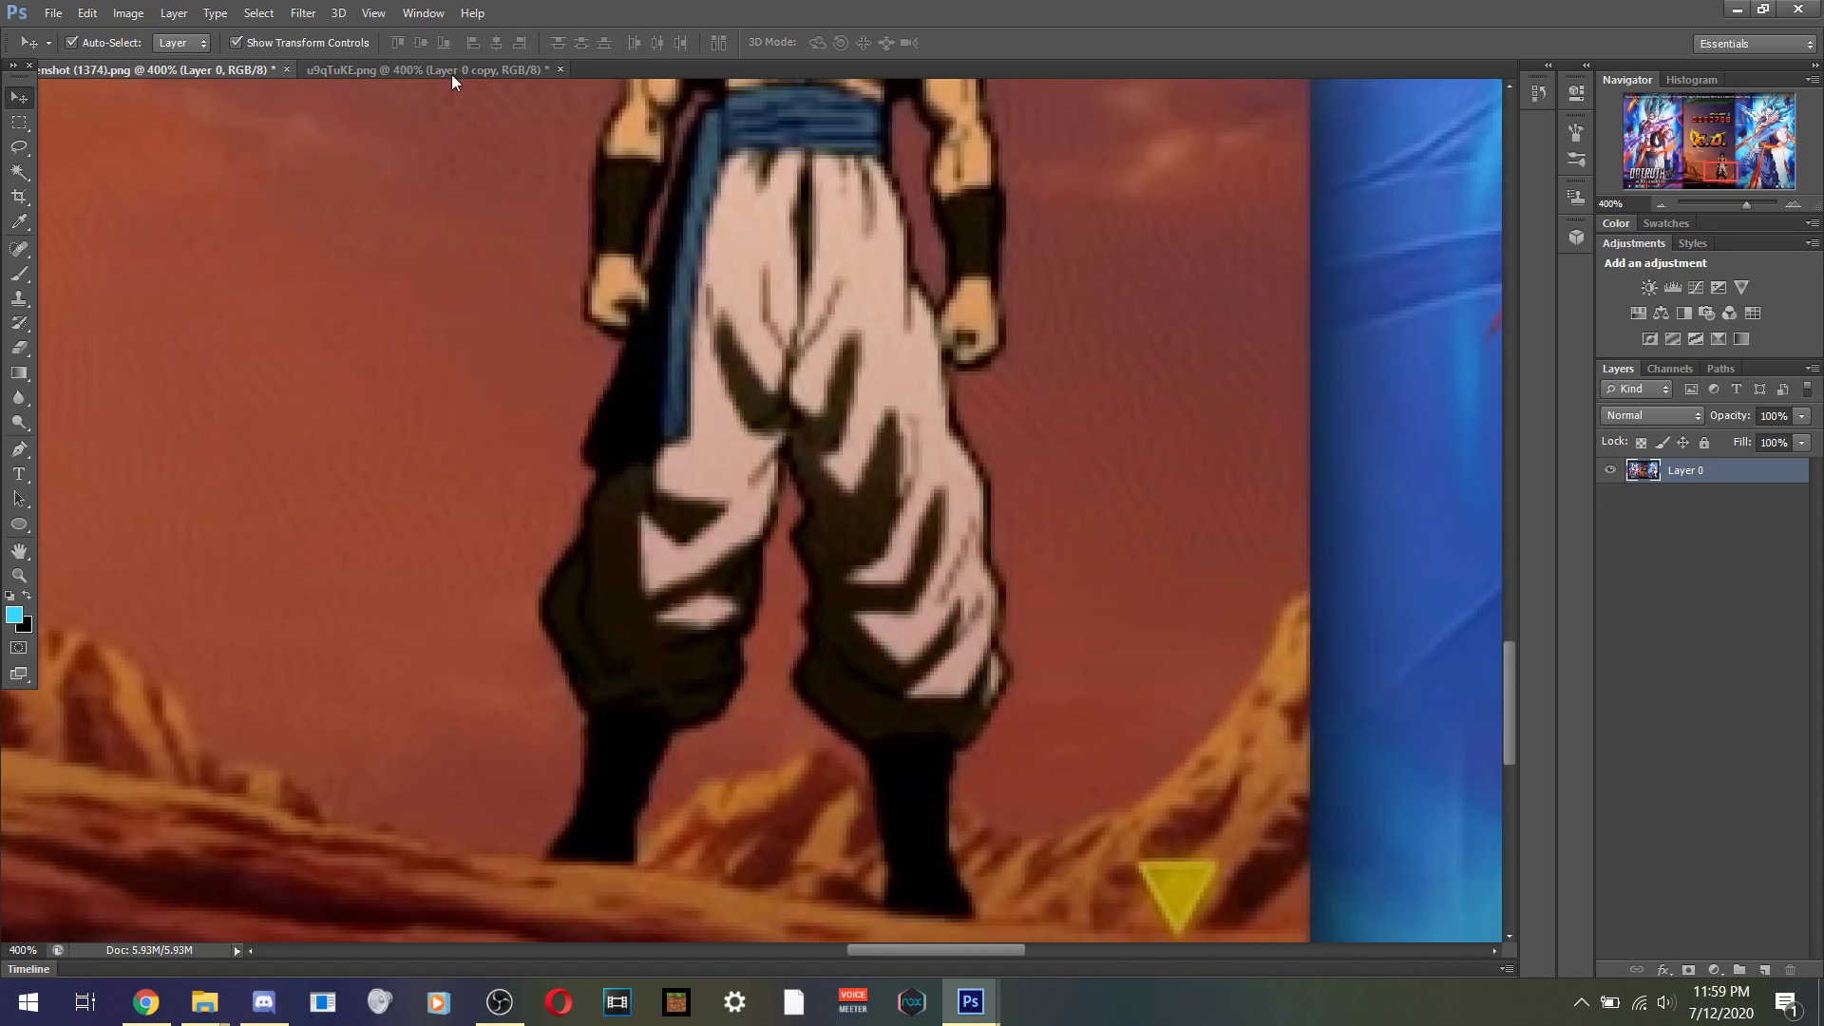
click(452, 72)
click(199, 75)
click(440, 72)
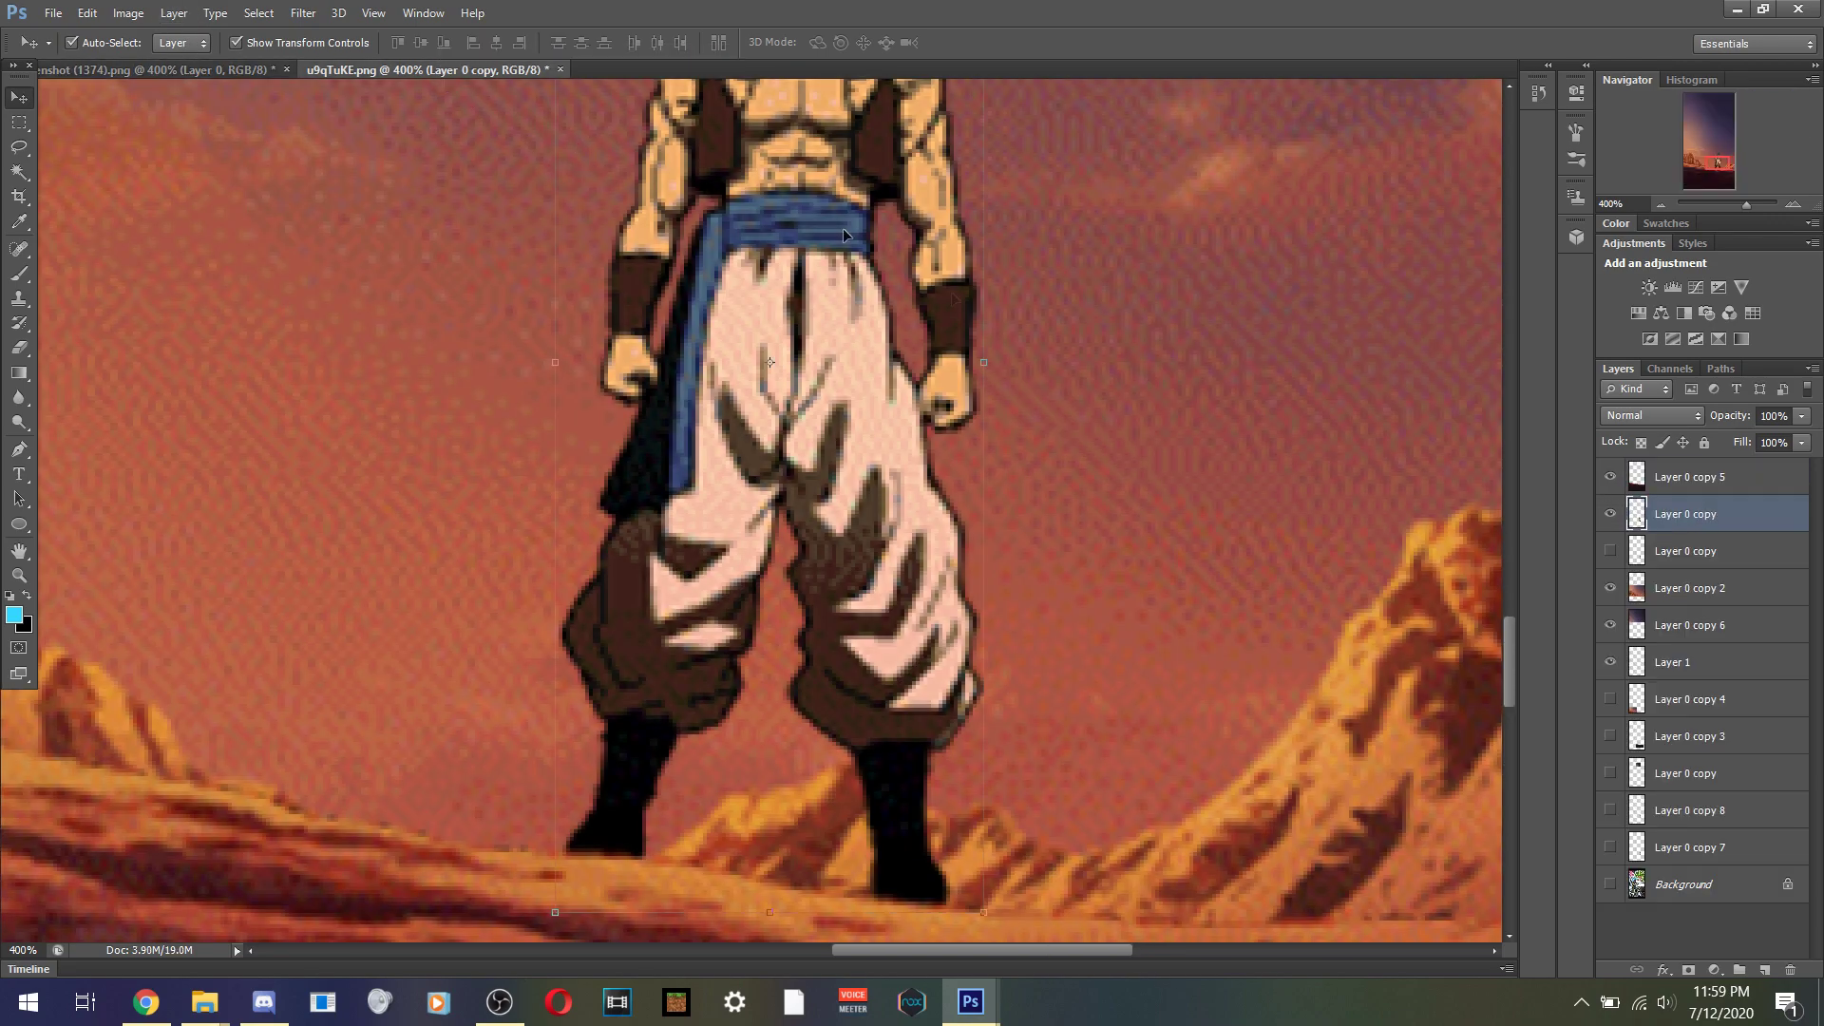
scroll(1109, 521, up, 3)
scroll(1089, 522, down, 4)
scroll(1052, 523, down, 2)
click(230, 64)
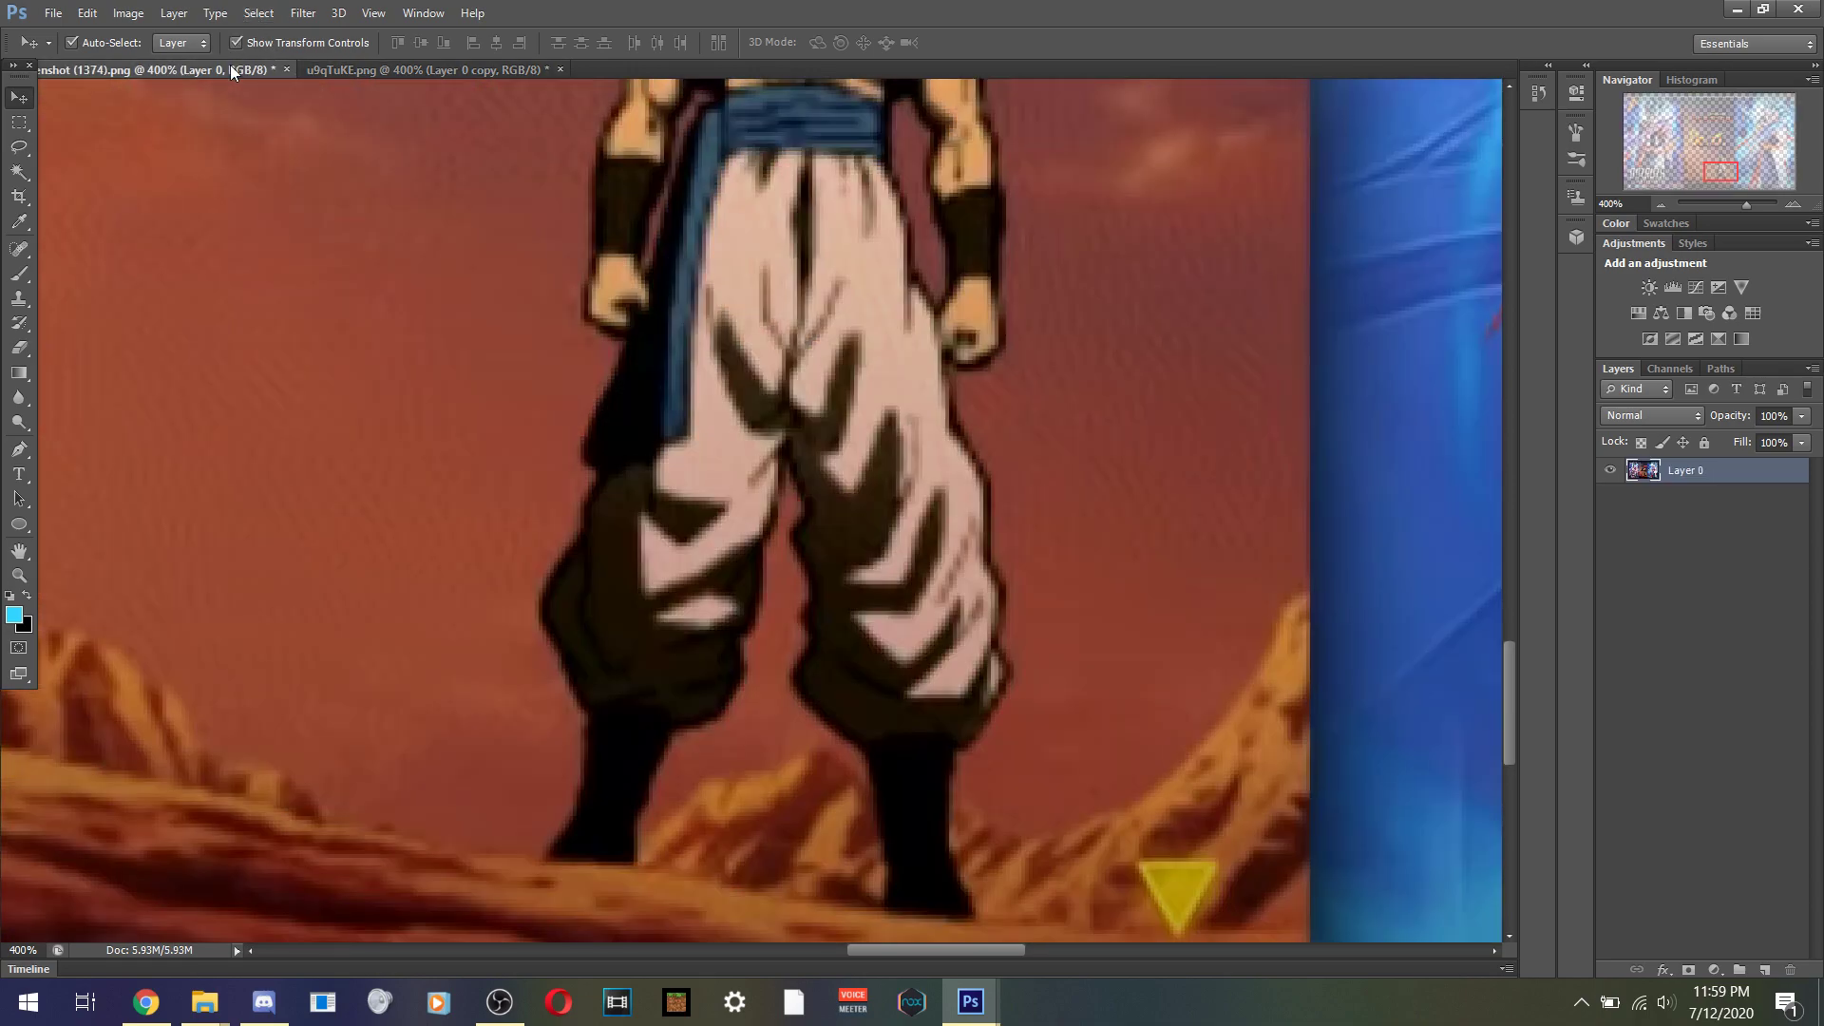
click(485, 66)
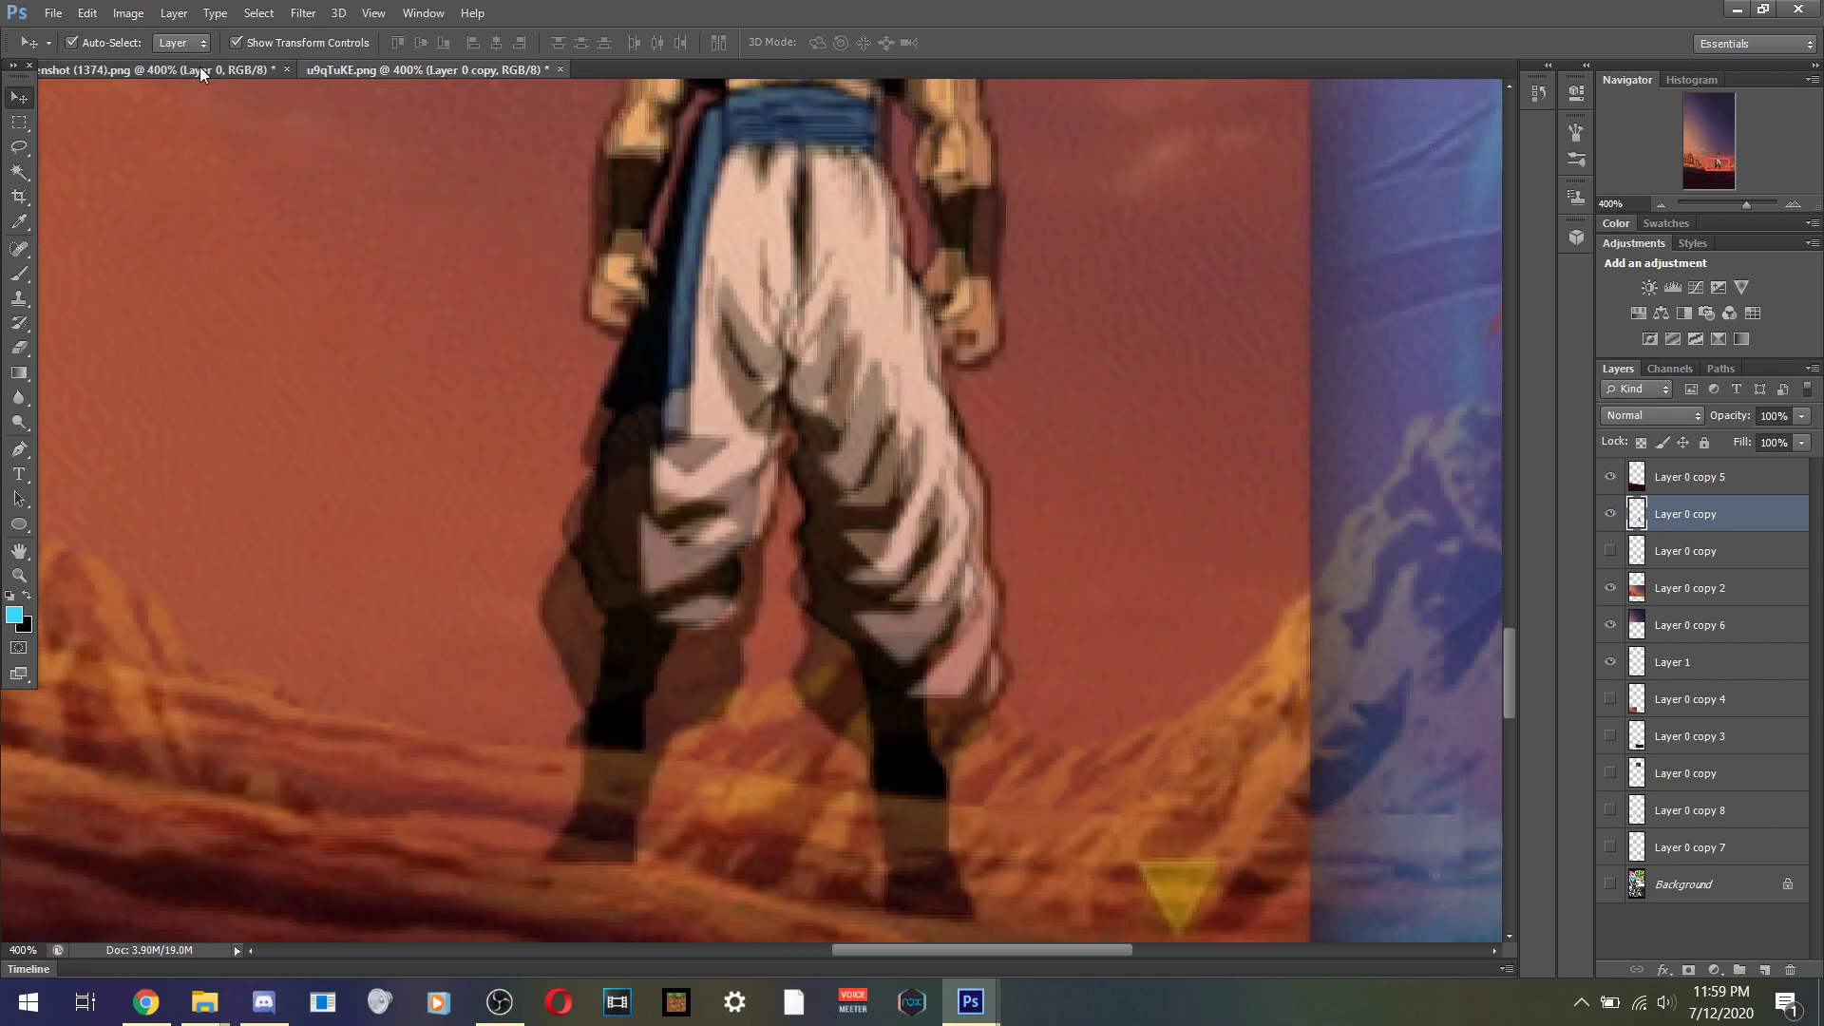
click(200, 66)
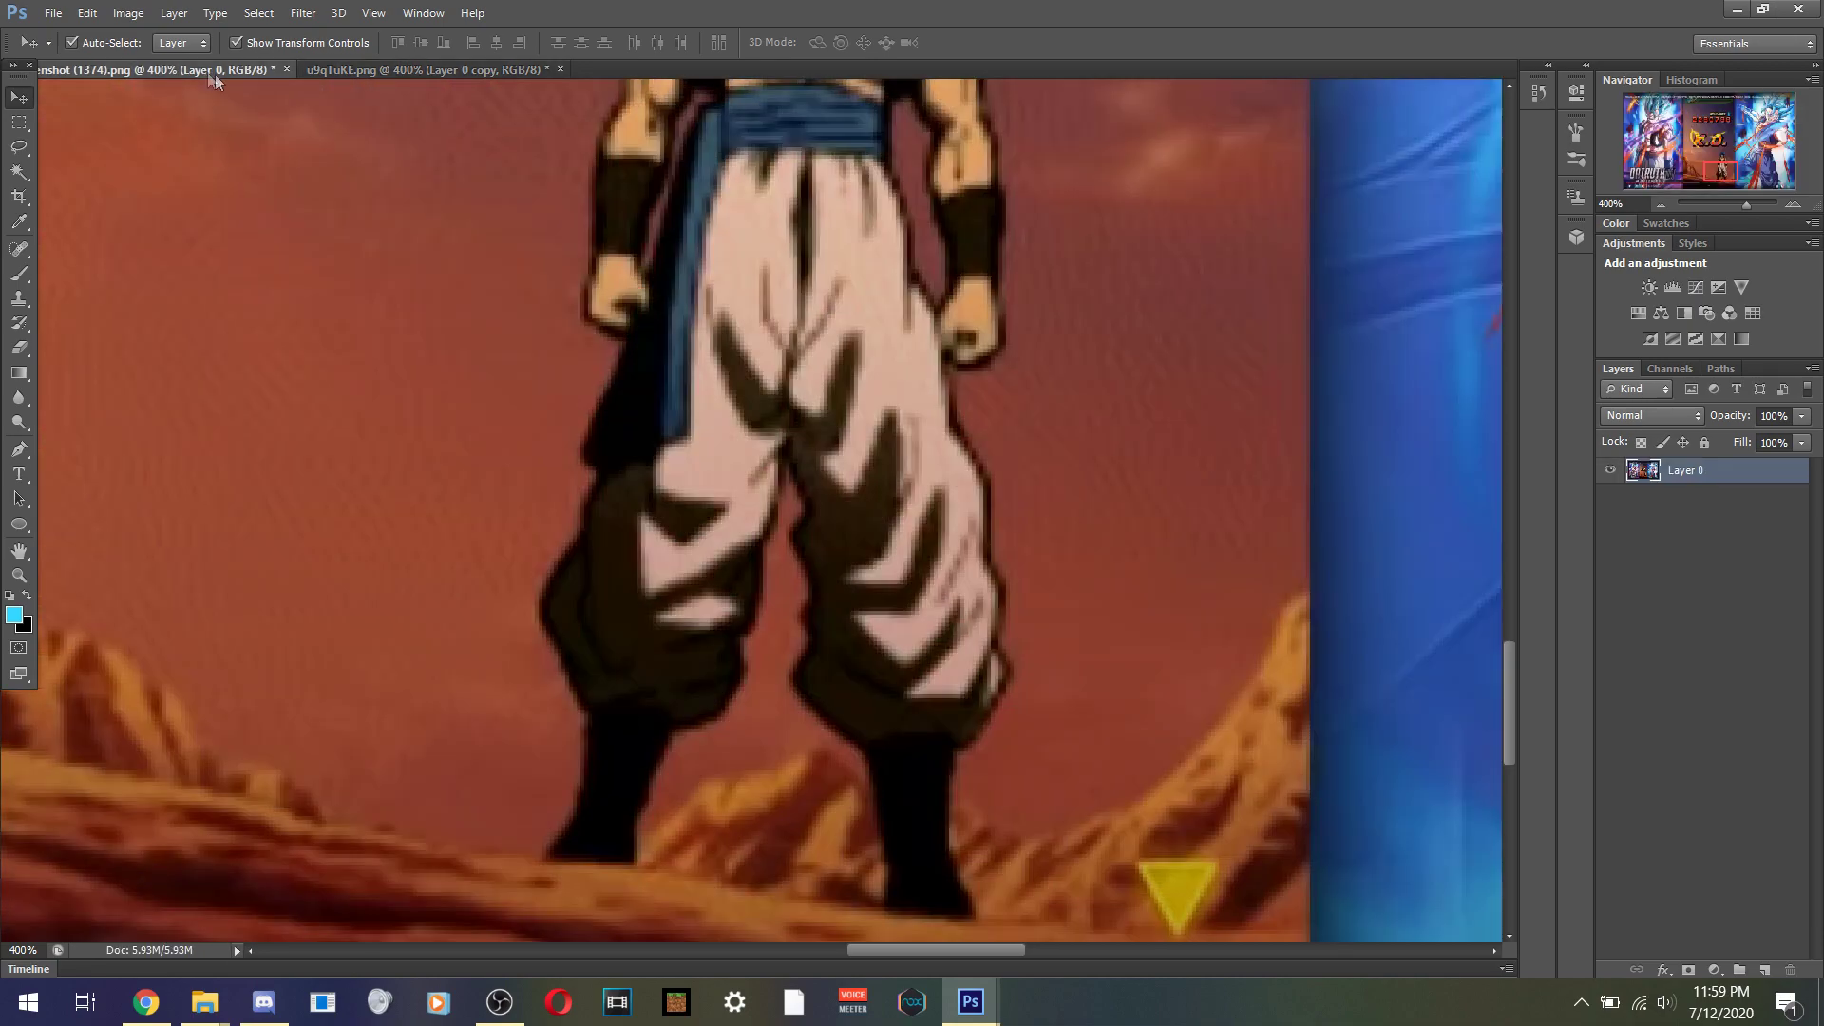
click(437, 71)
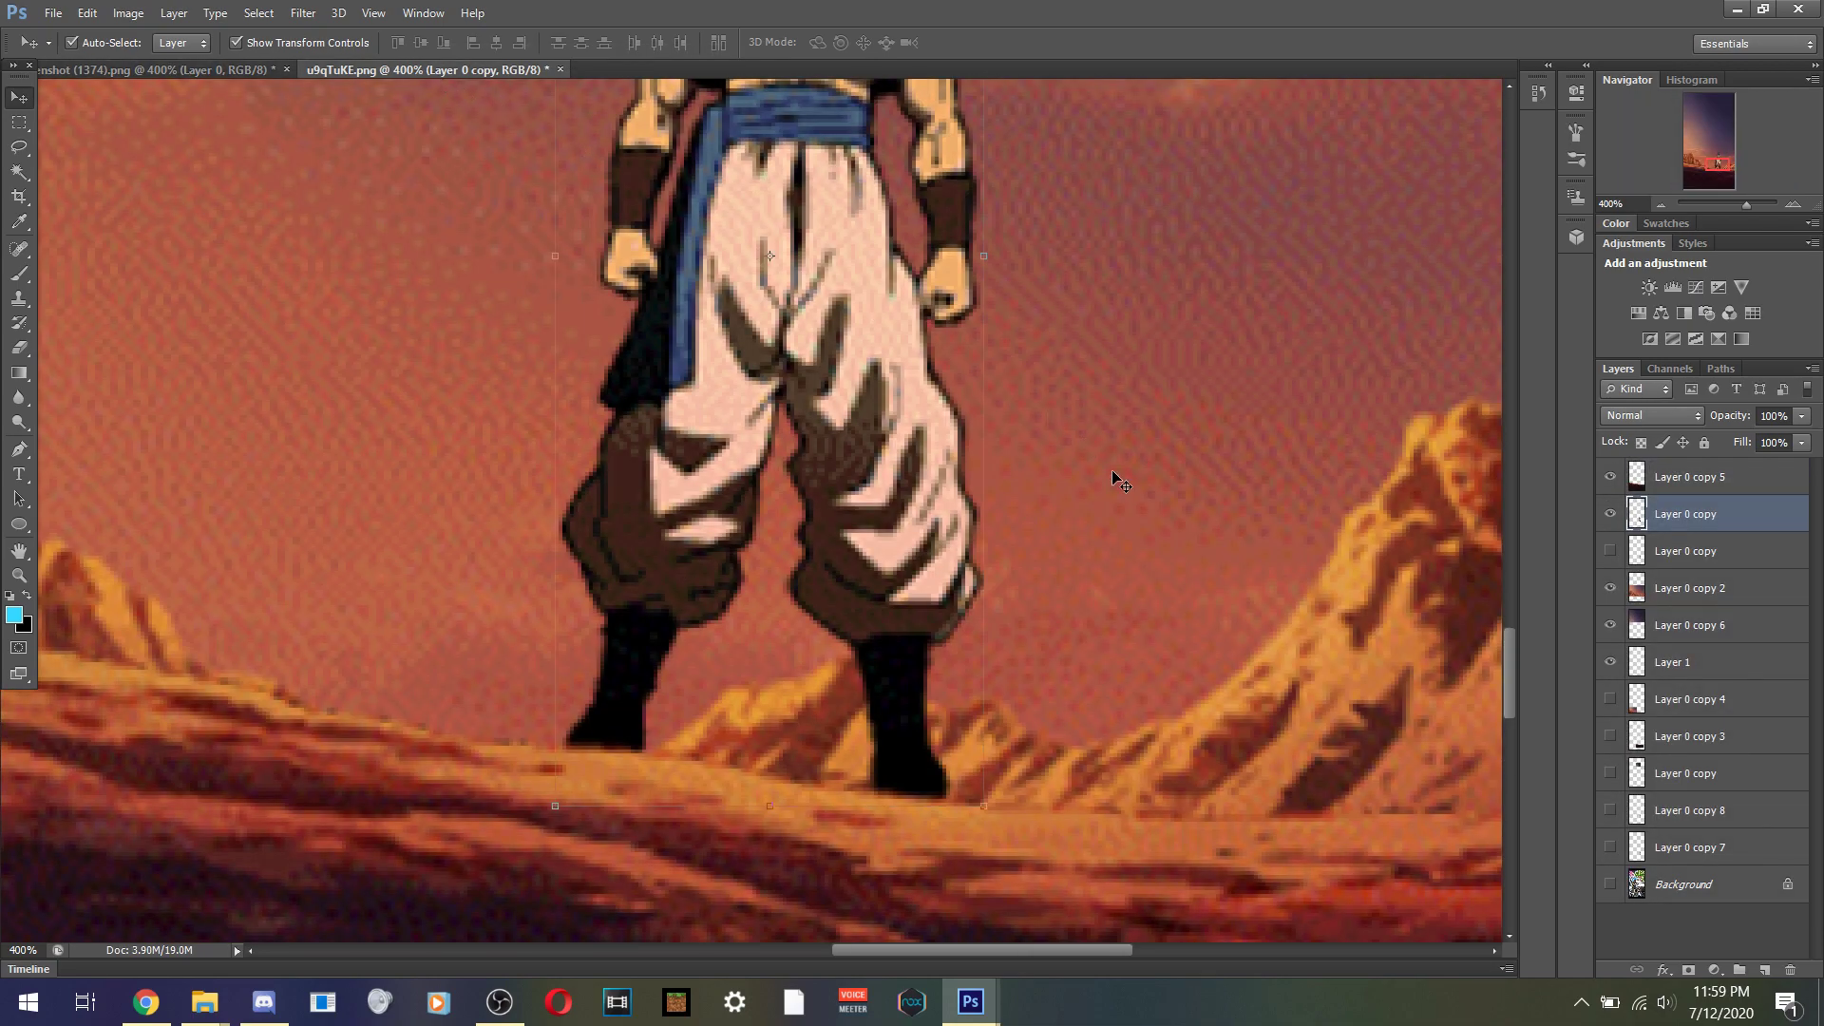
- Scale the character up to about 106% and shift it slightly right and down on the ridge
scroll(1125, 488, up, 3)
scroll(1124, 487, up, 3)
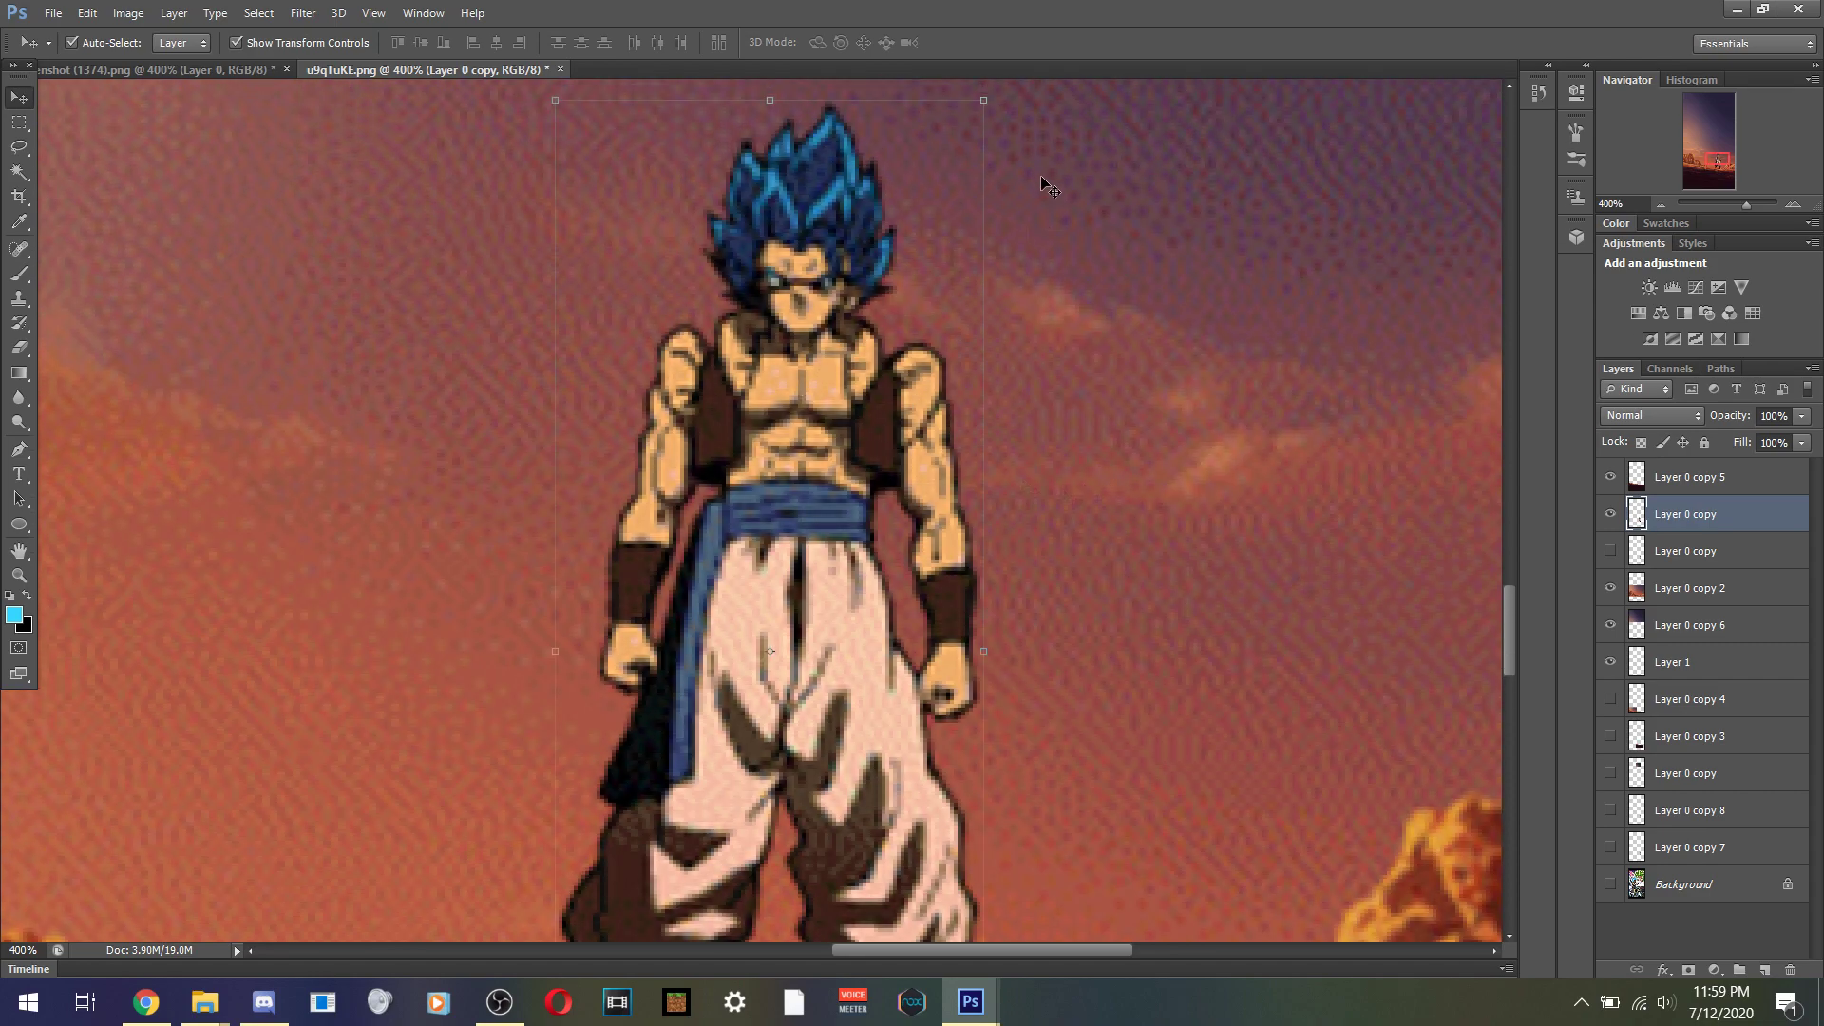
drag(983, 101, 1030, 119)
scroll(1006, 424, down, 6)
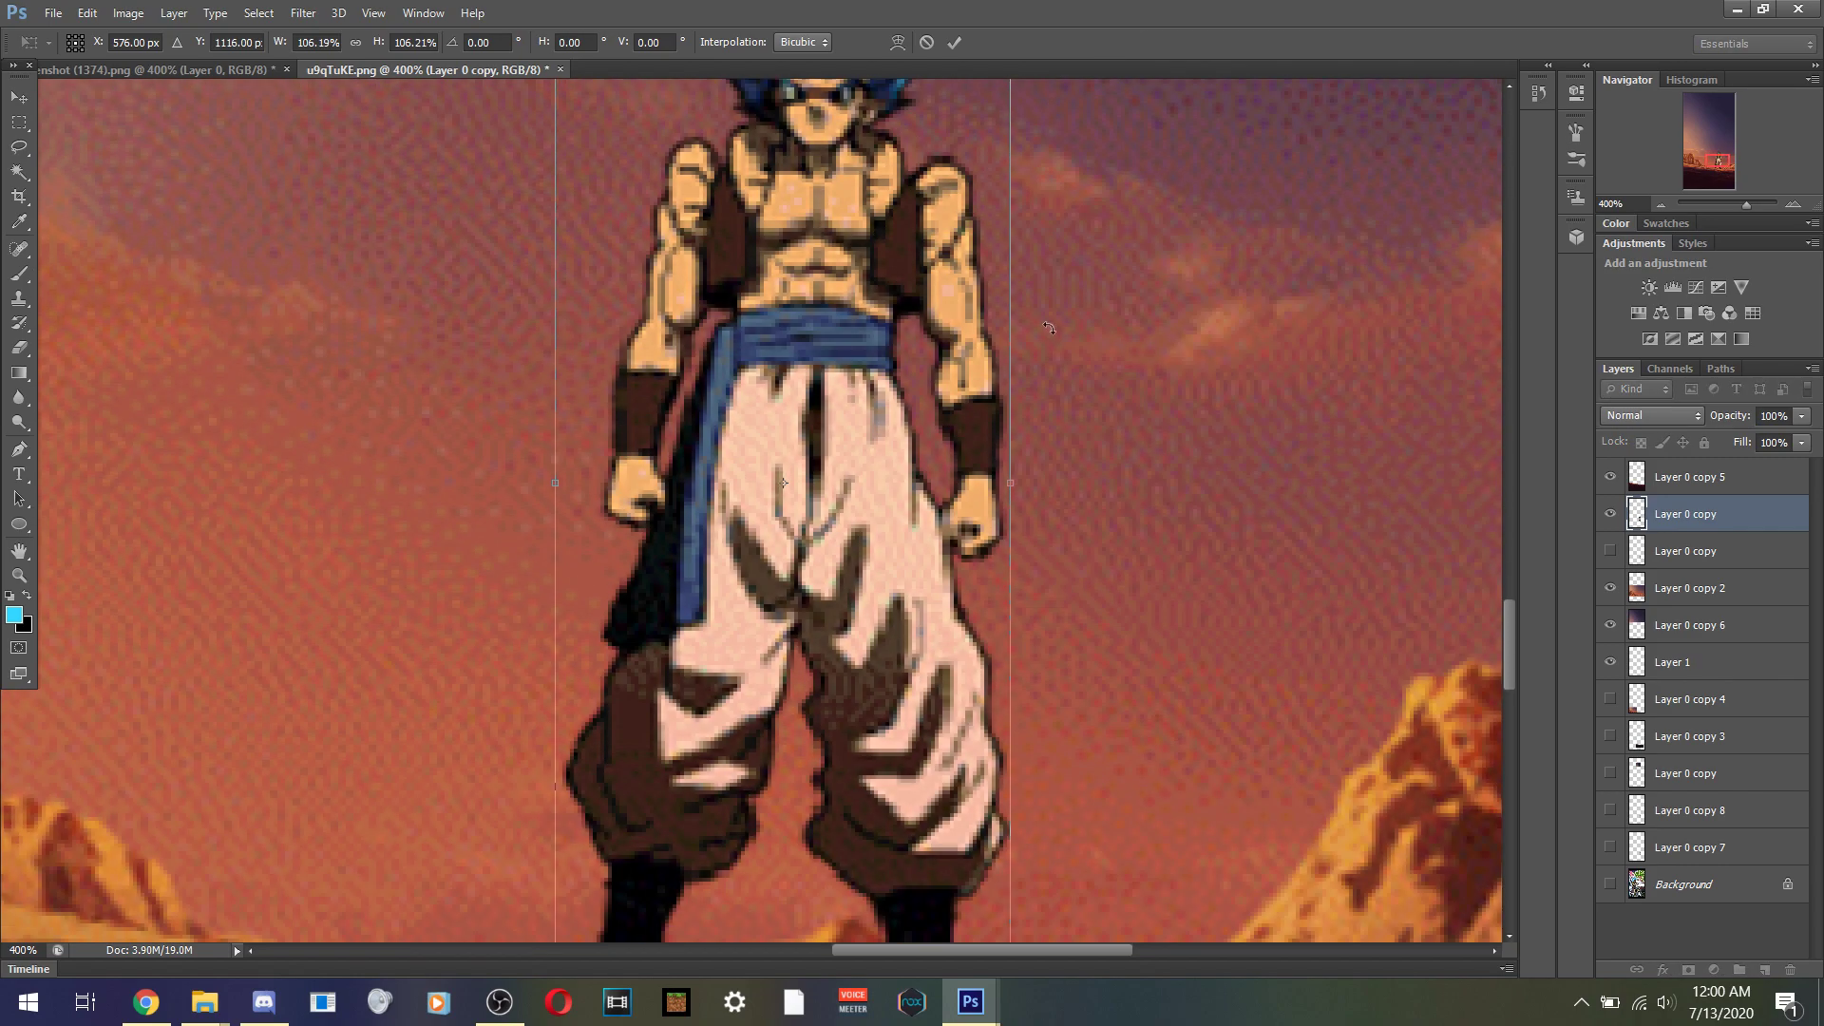
drag(903, 532, 920, 548)
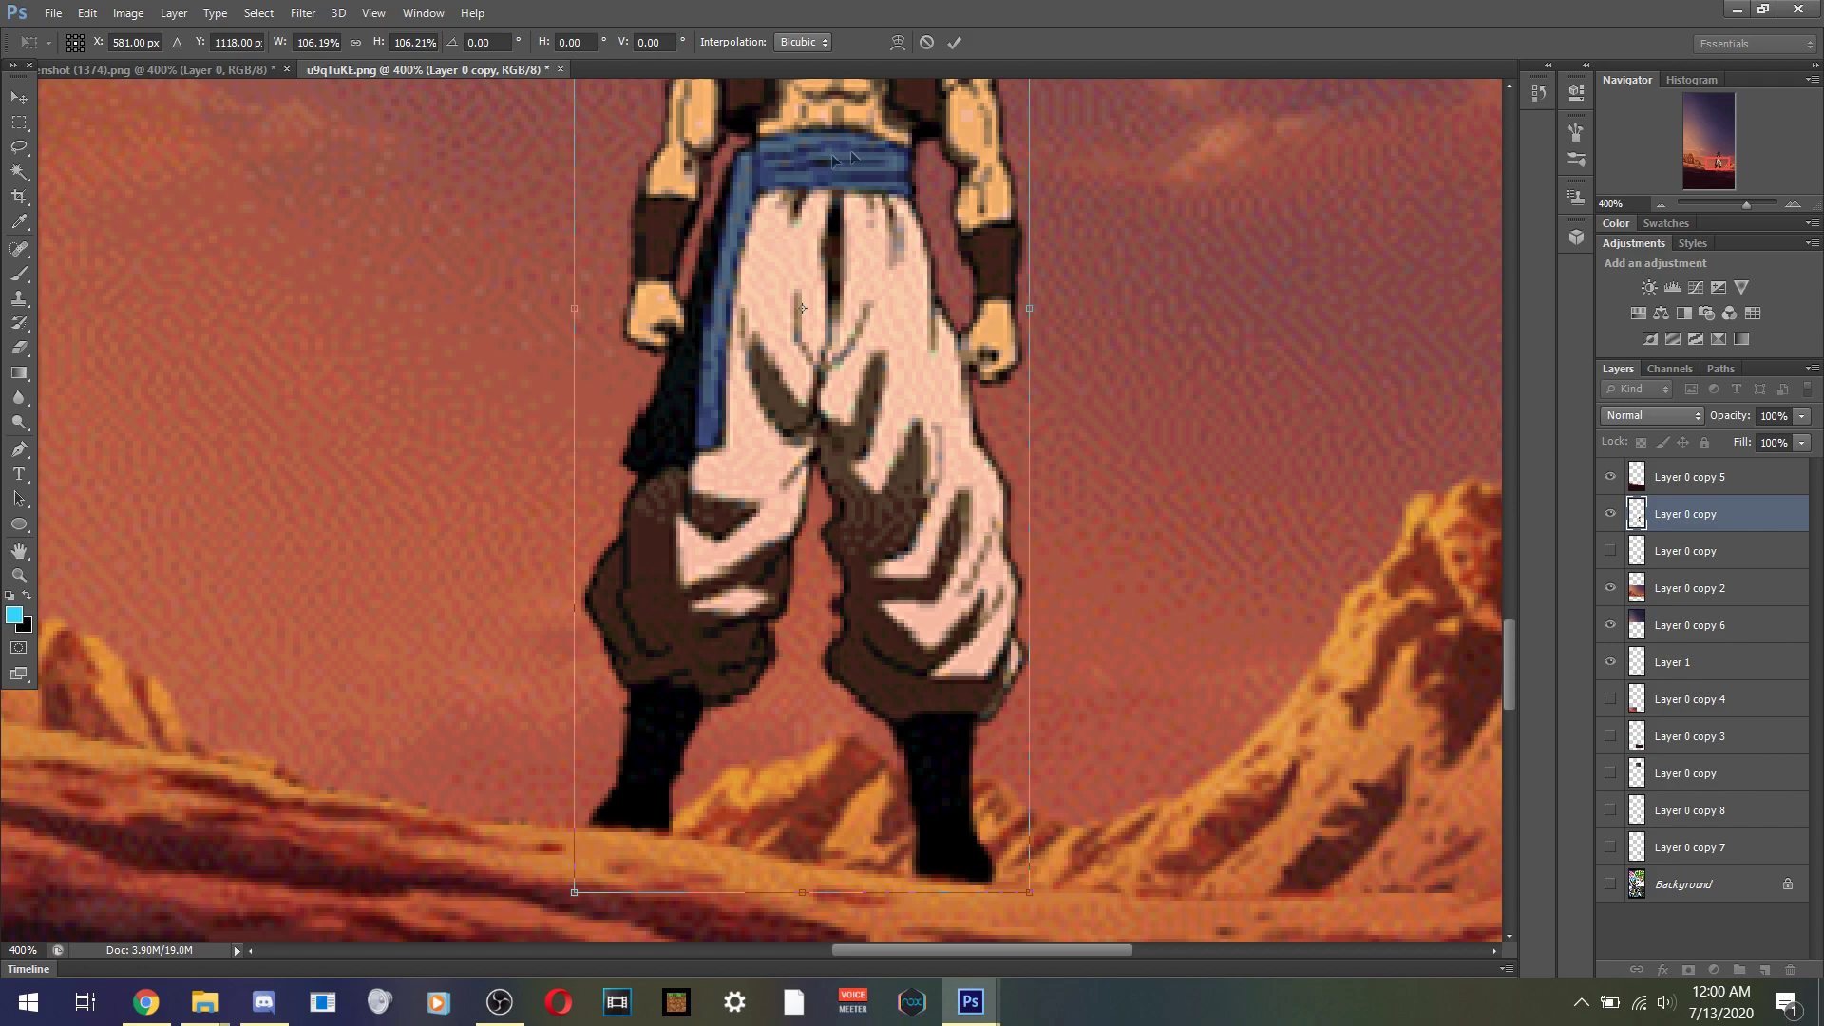
click(955, 43)
- Nudge the character a few pixels left on the ridge, checking its footing against the reference screenshot
click(224, 63)
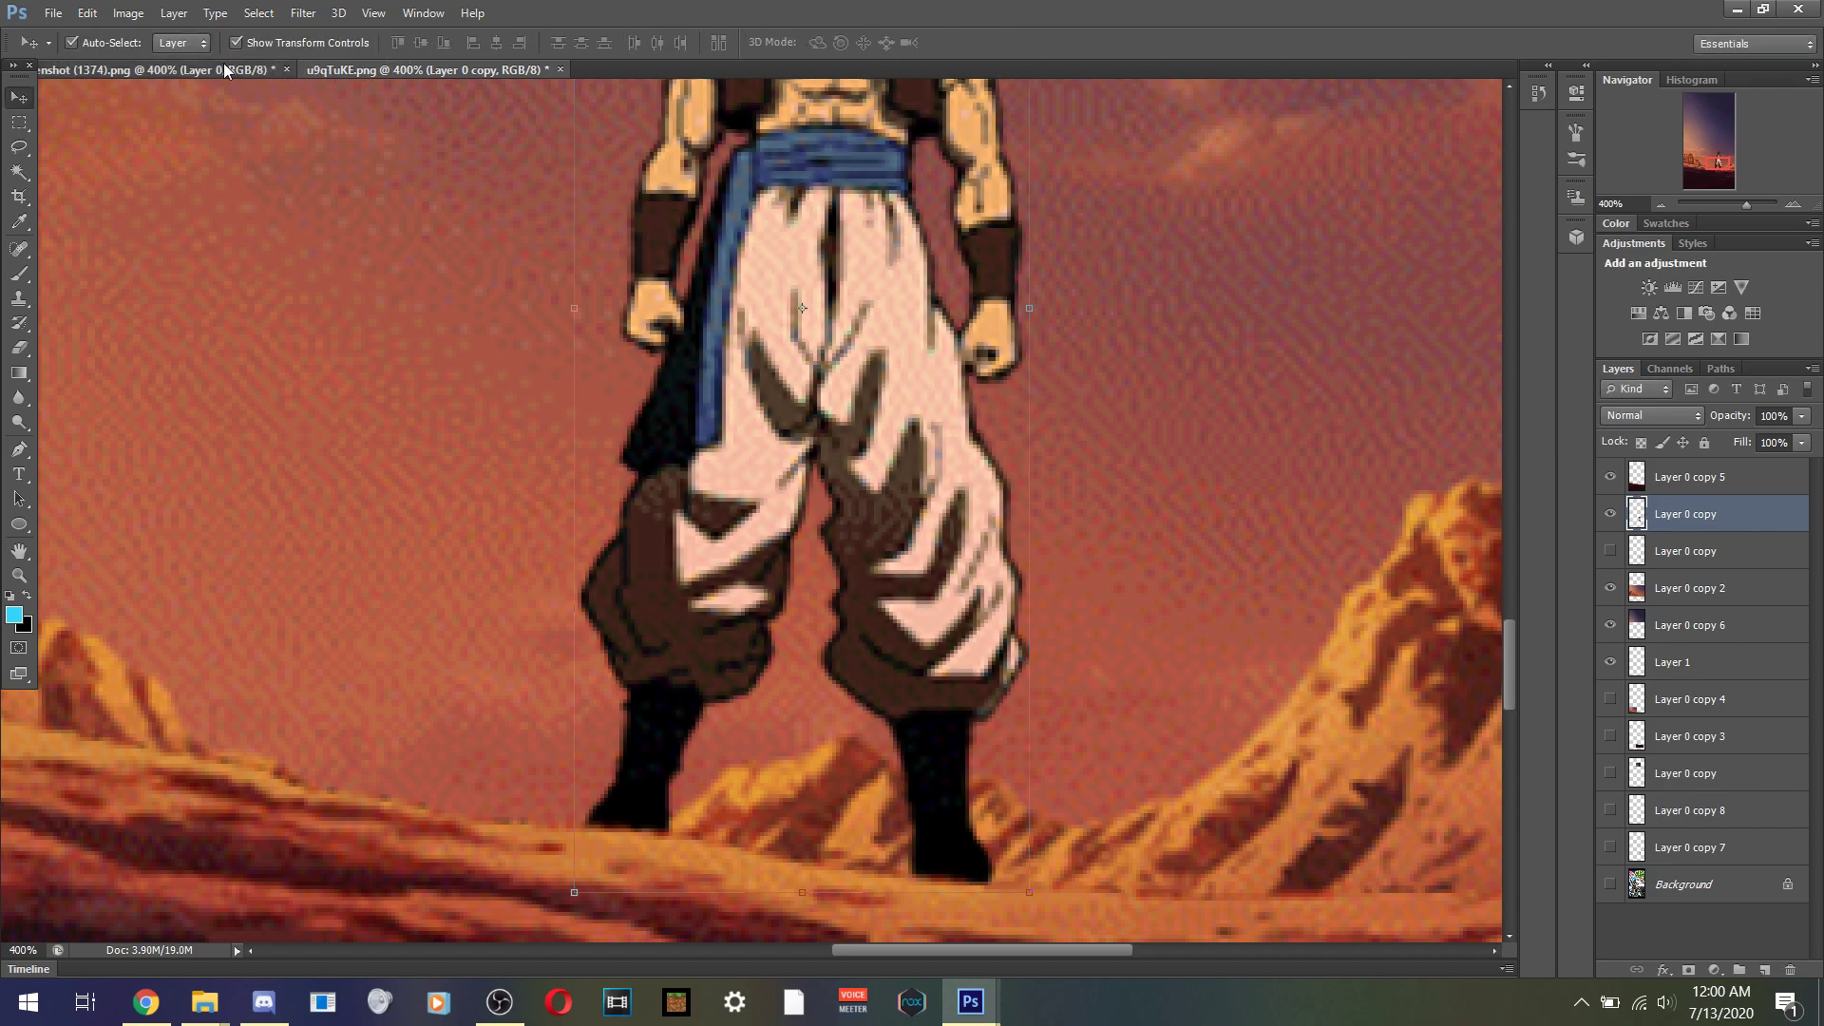
click(451, 69)
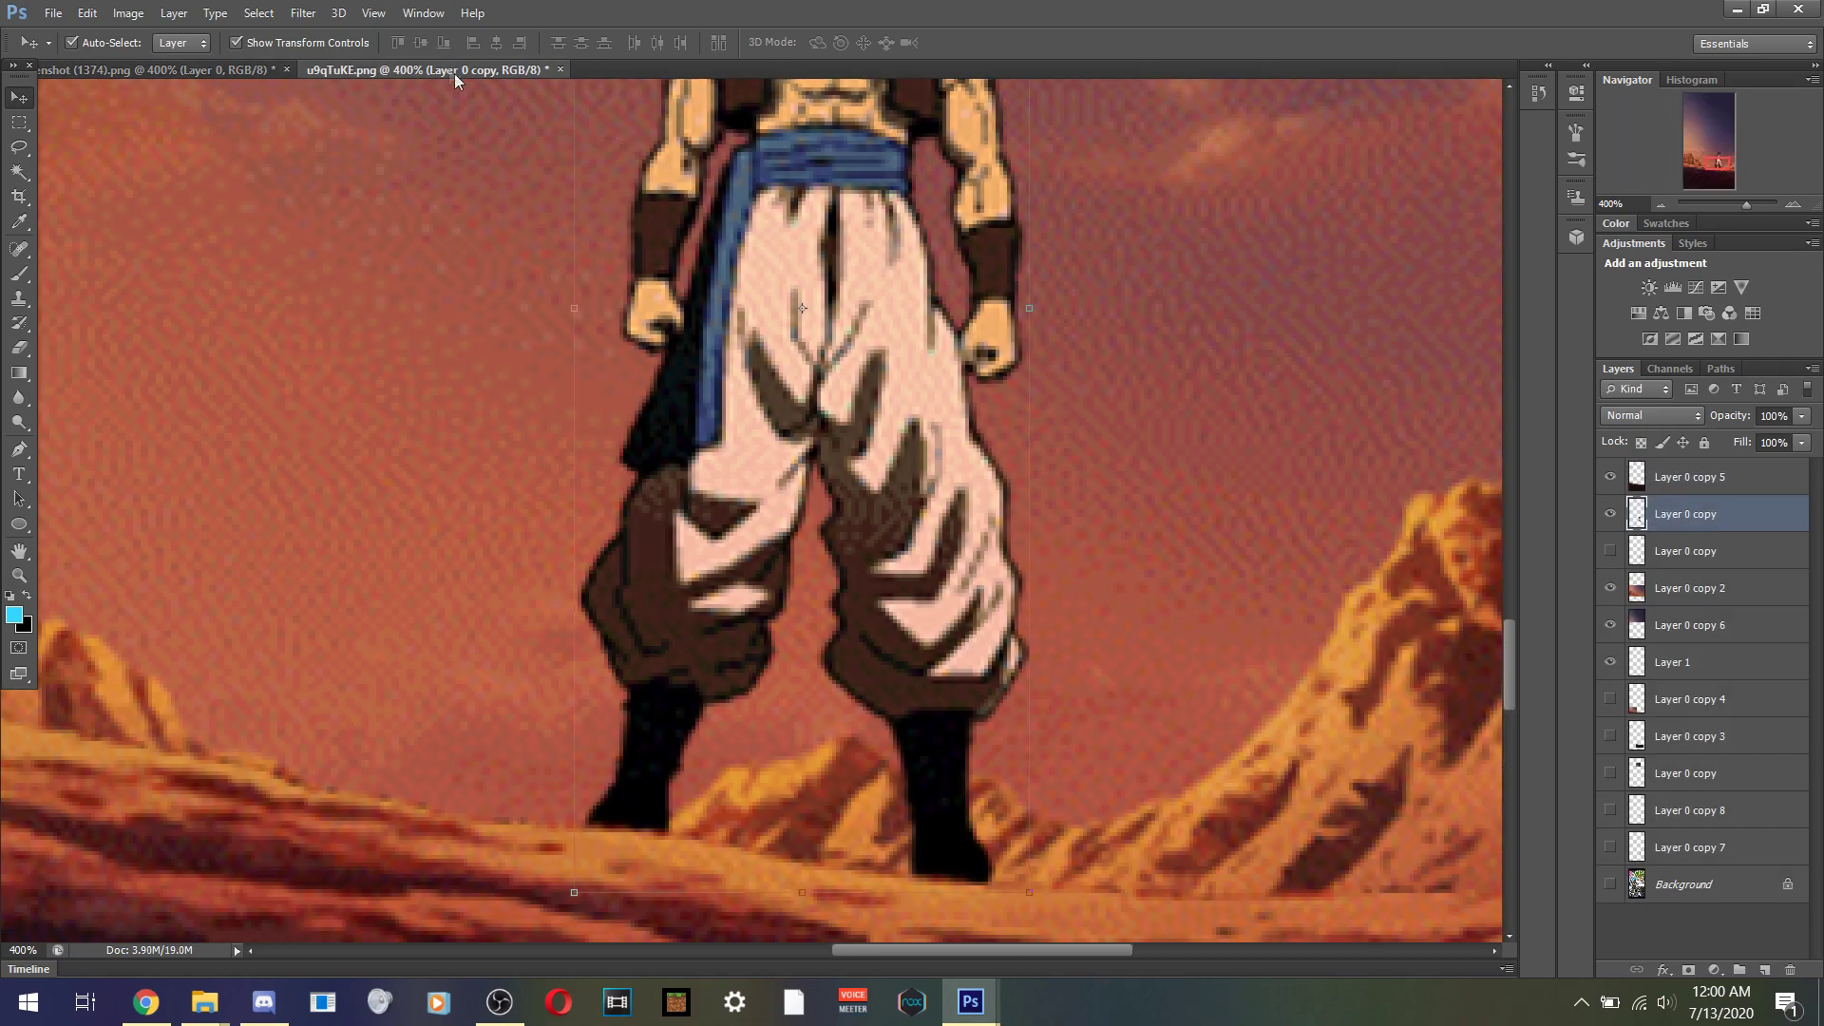
key(Left)
key(Left)
key(Left)
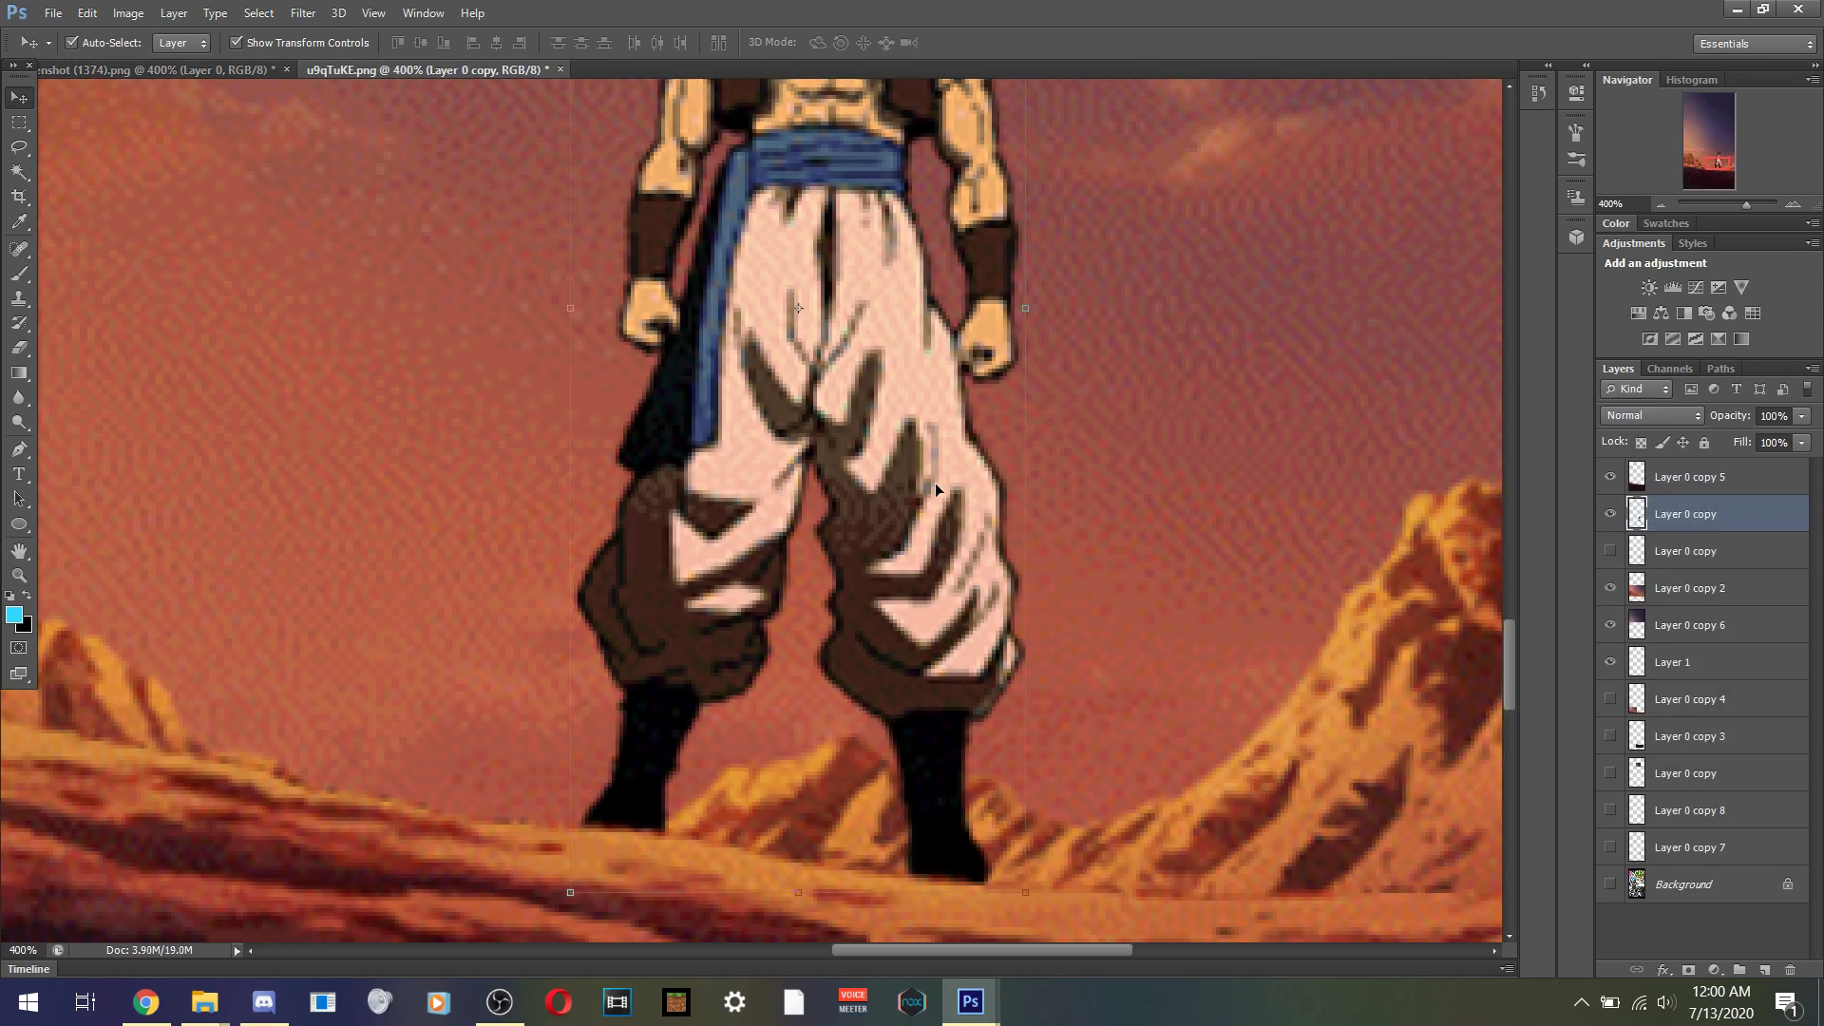
click(147, 88)
click(183, 70)
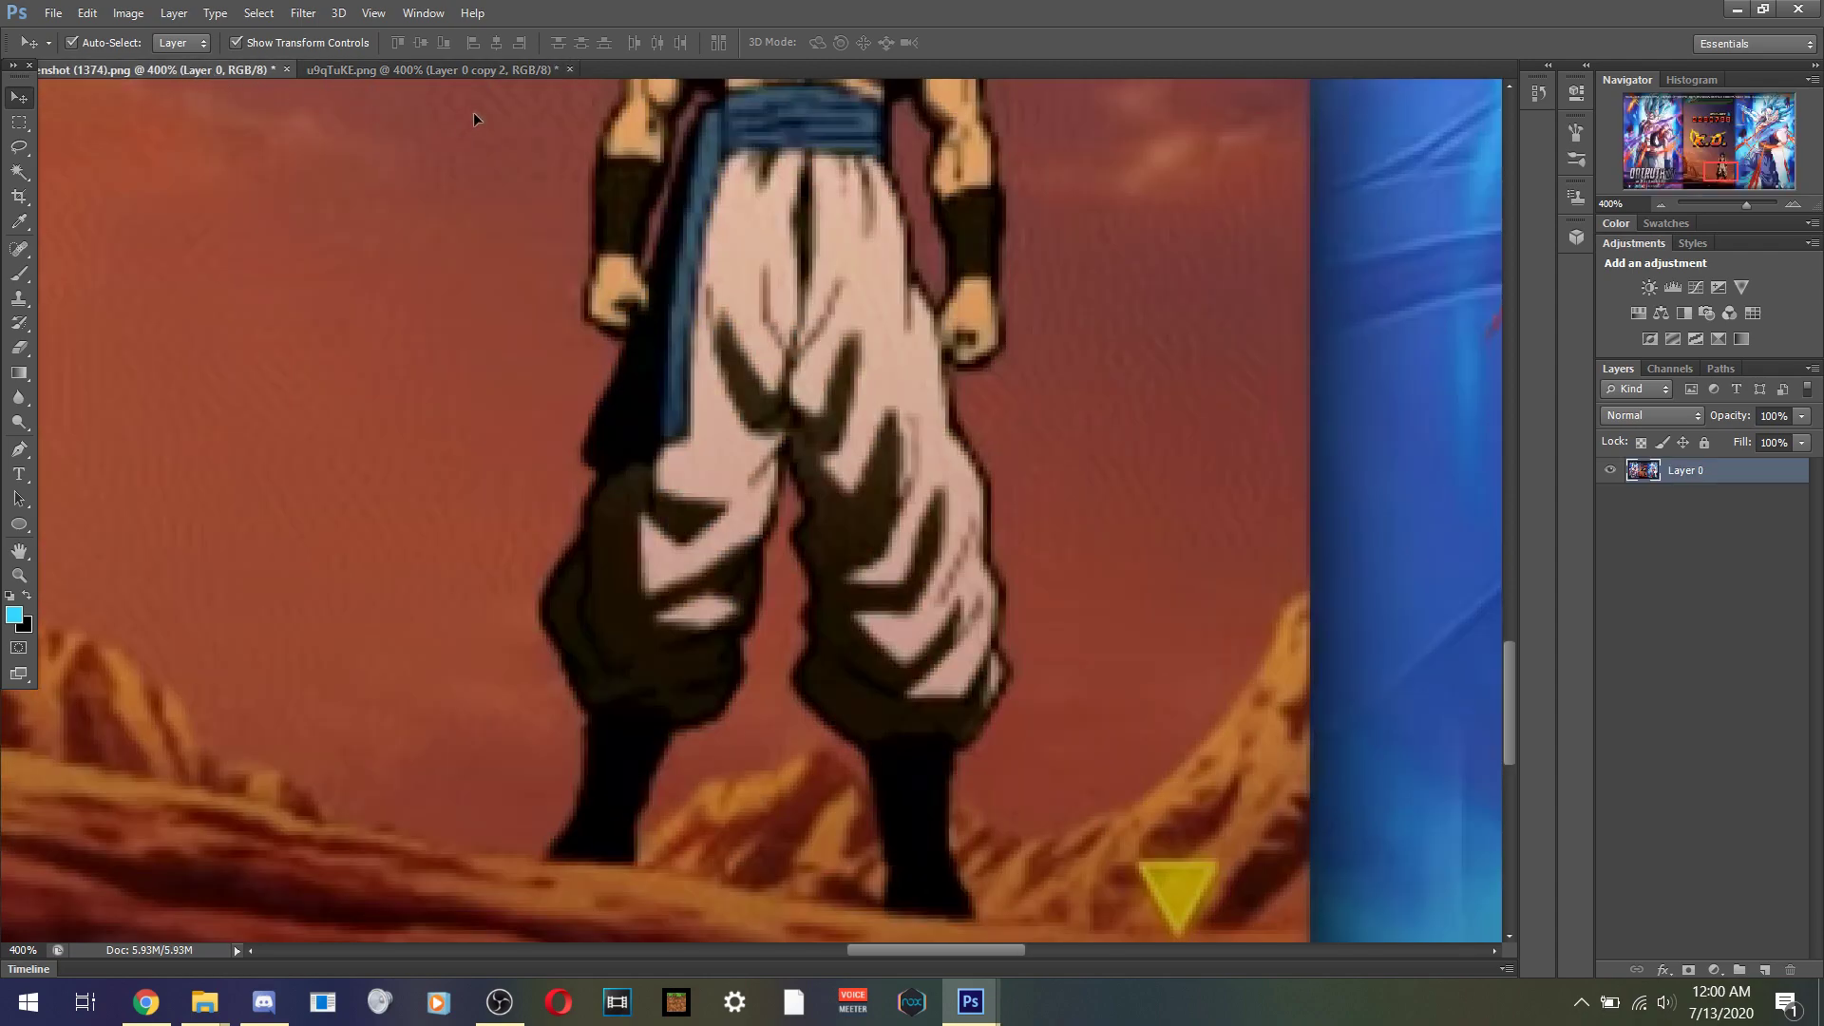
click(464, 71)
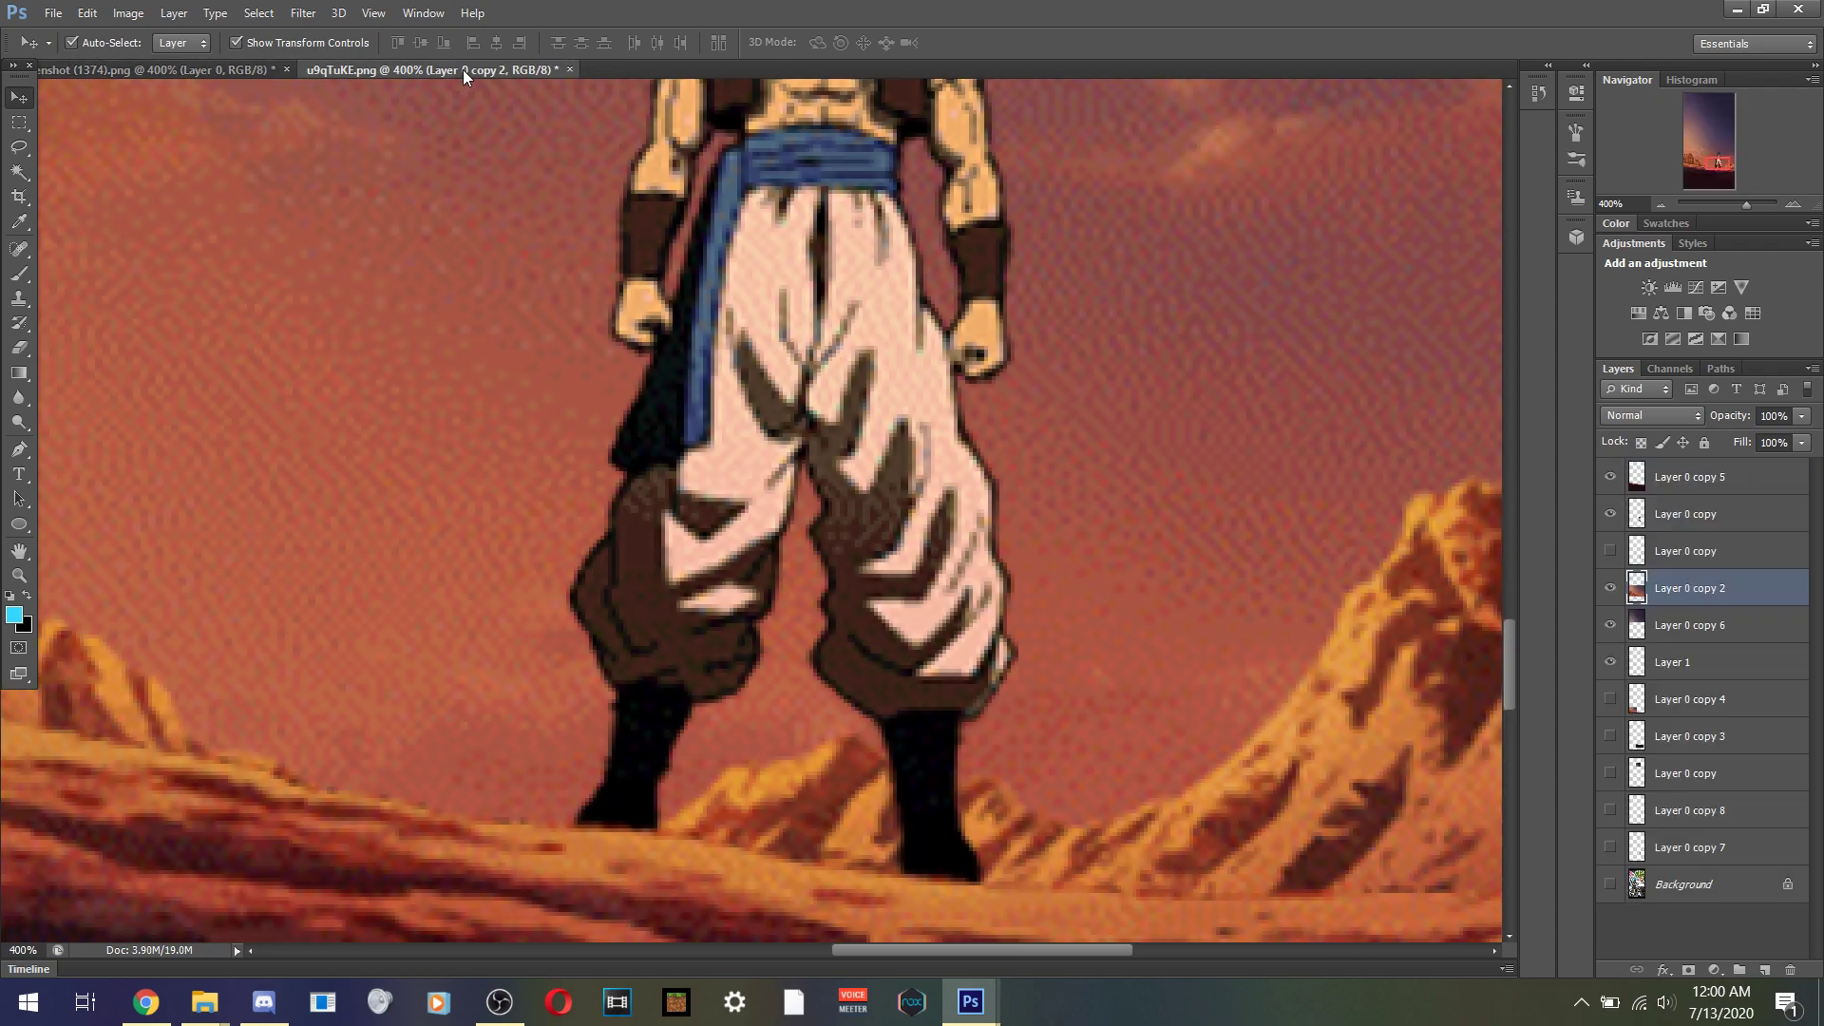
click(823, 385)
key(Left)
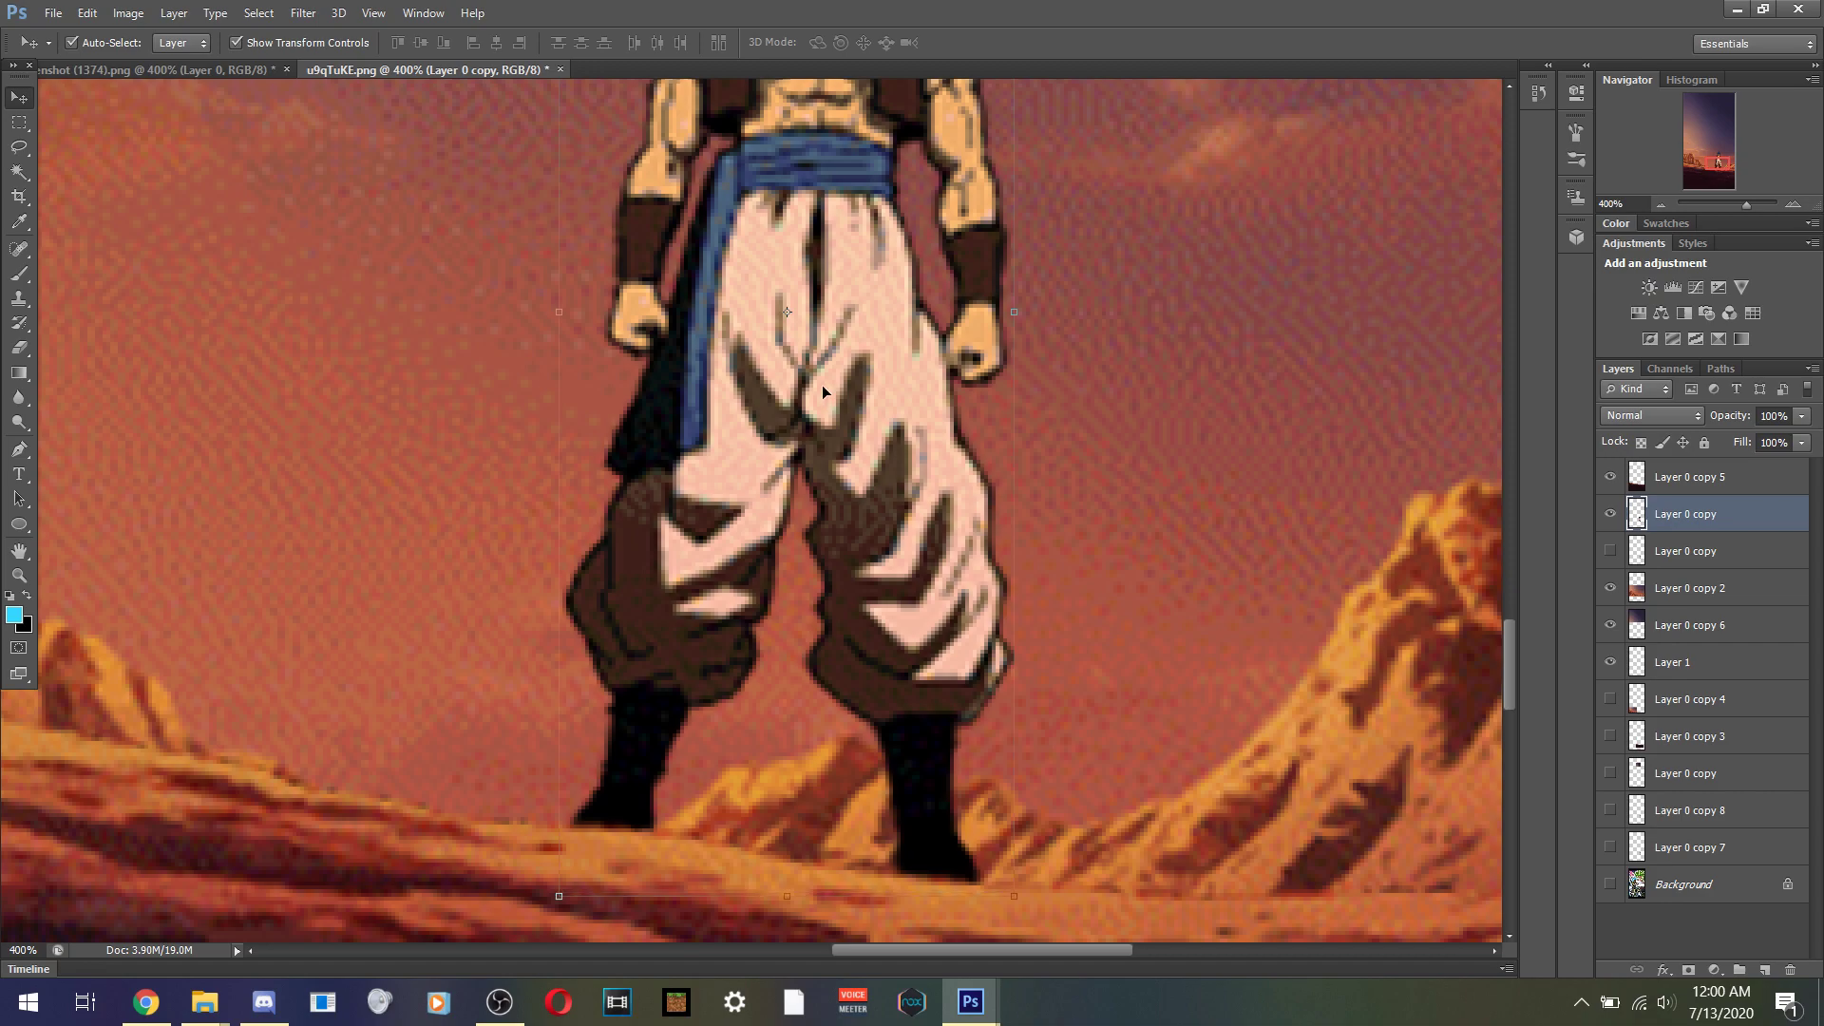
- Nudge the character slightly right and down so its feet meet the ridge as in the reference screenshot
click(253, 76)
click(425, 68)
key(Right)
key(Down)
key(Down)
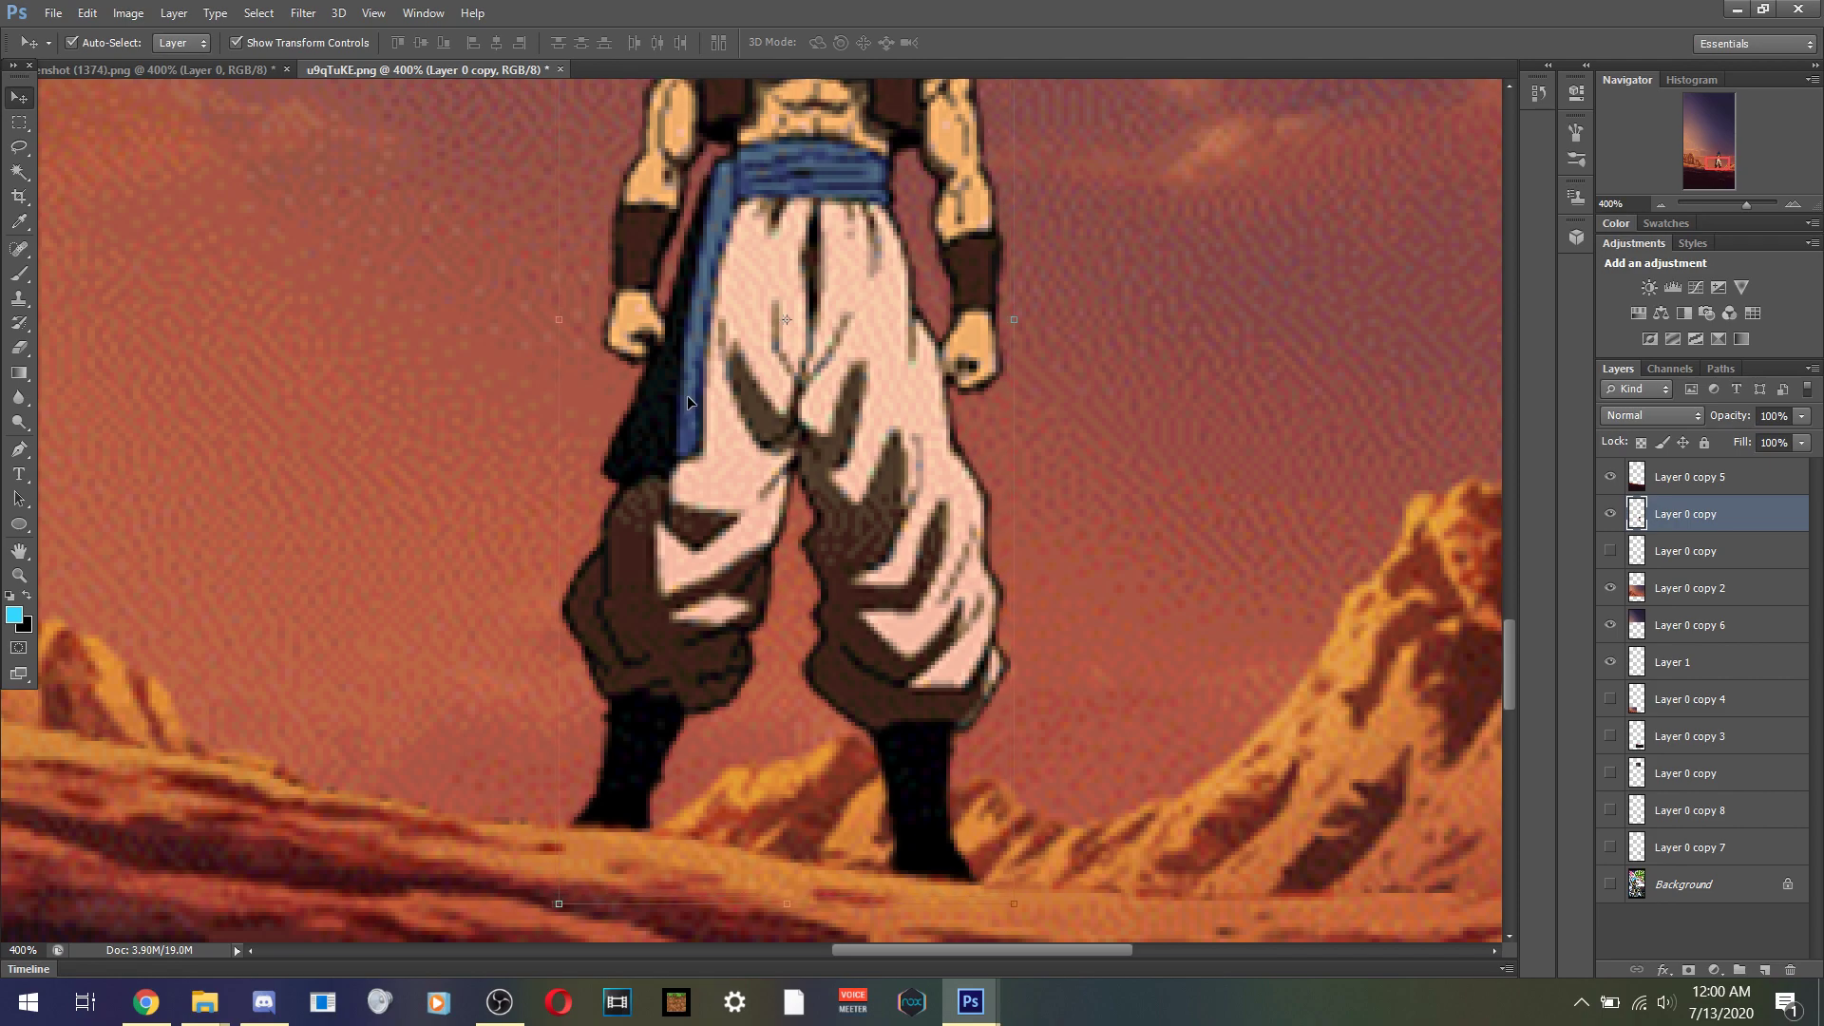
click(256, 71)
click(465, 67)
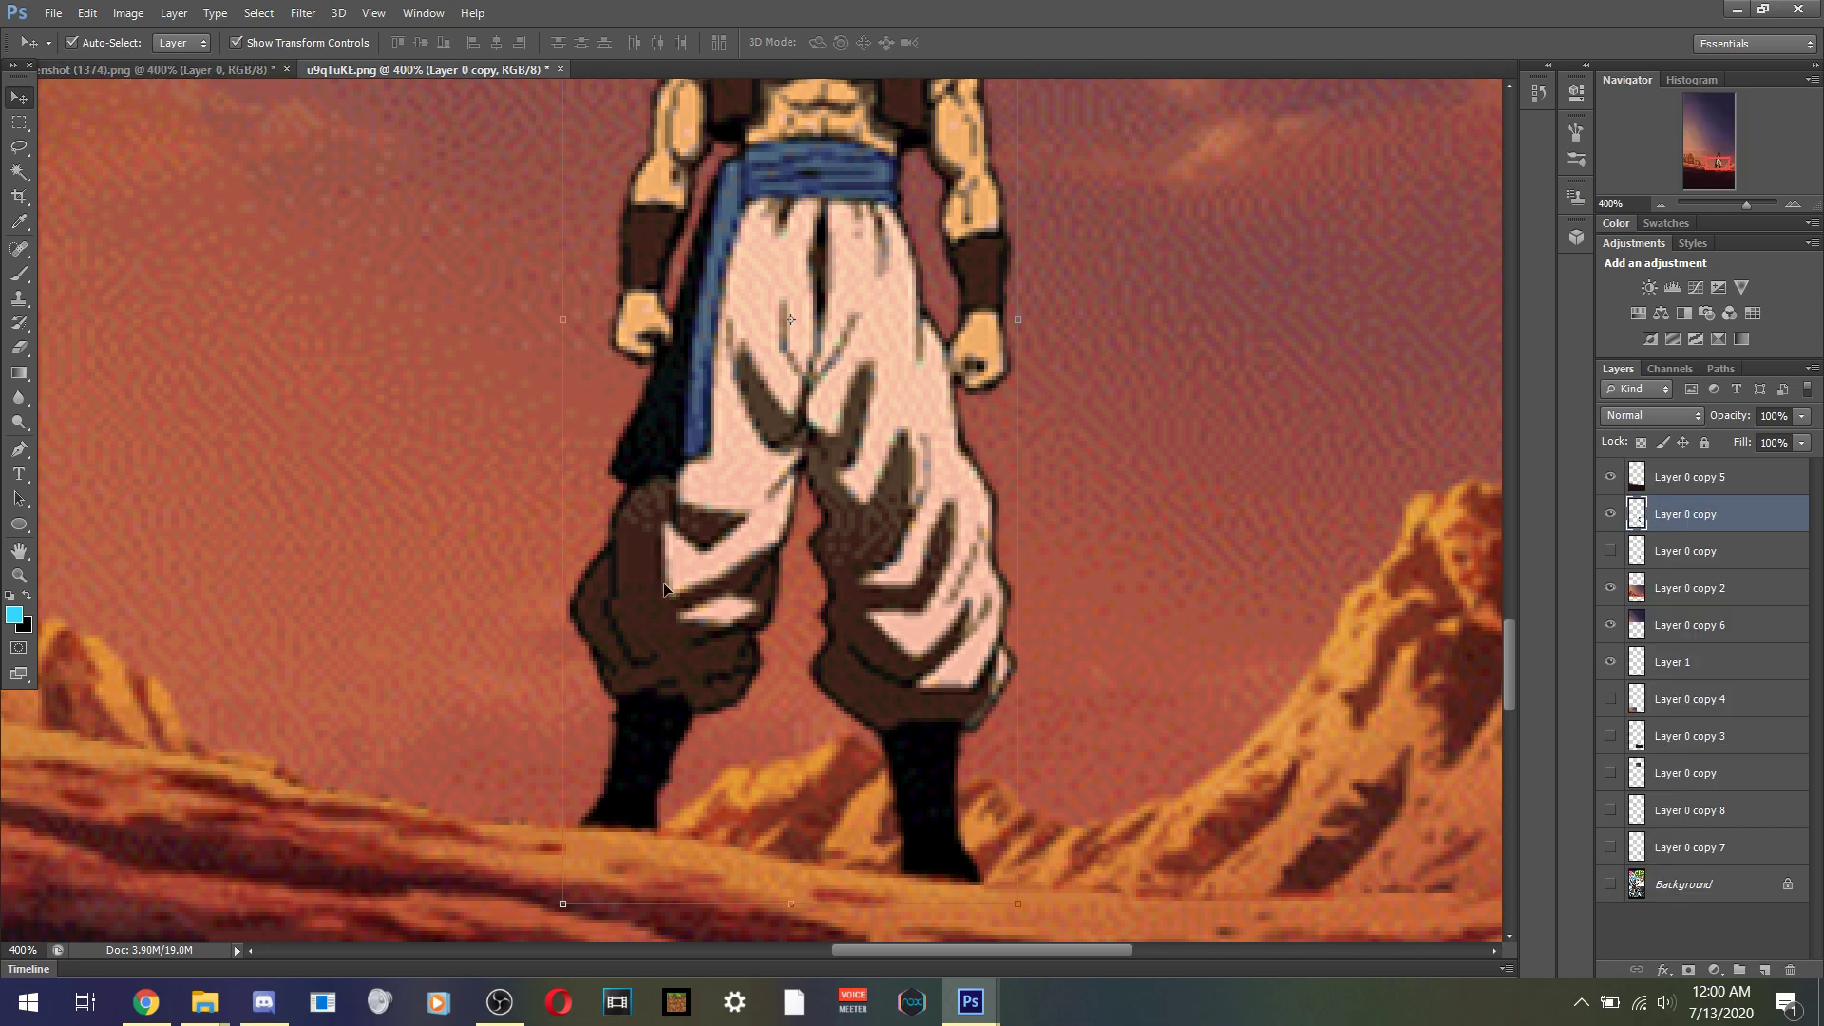
- Review the whole composition fitted to the screen and inspect the sky at 100%
scroll(570, 627, up, 5)
click(18, 577)
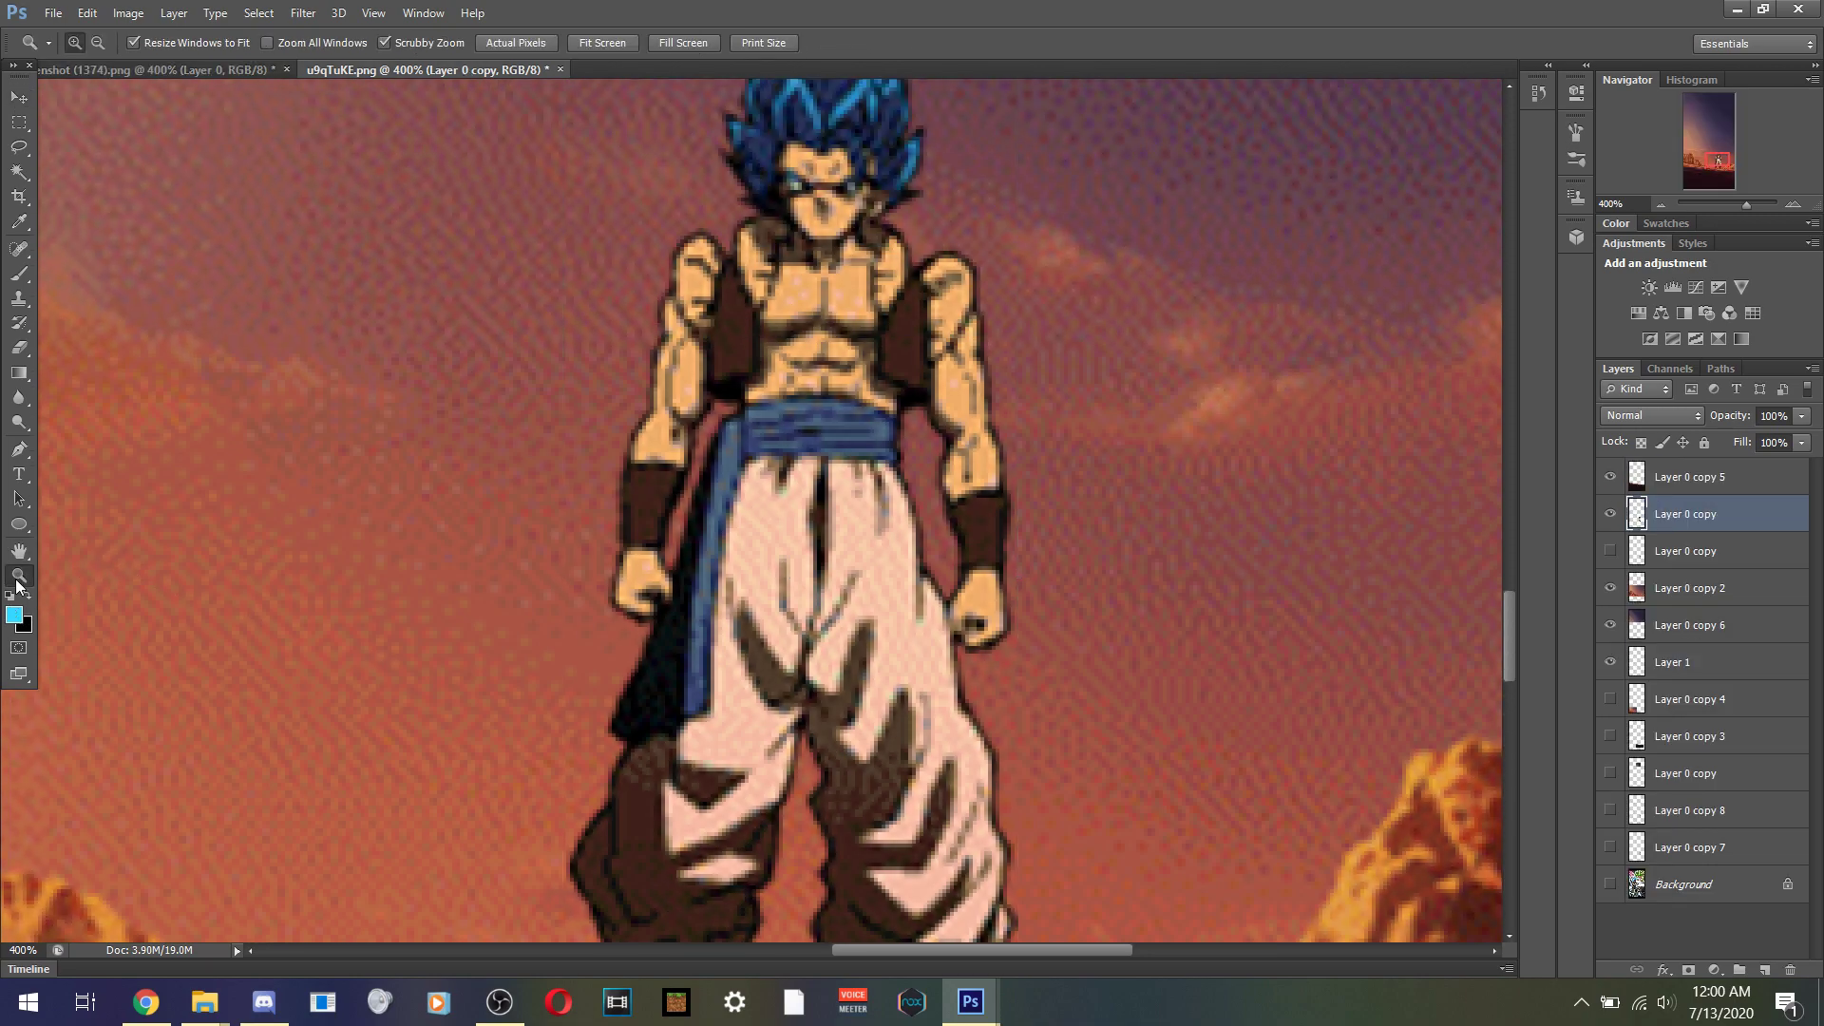
click(609, 42)
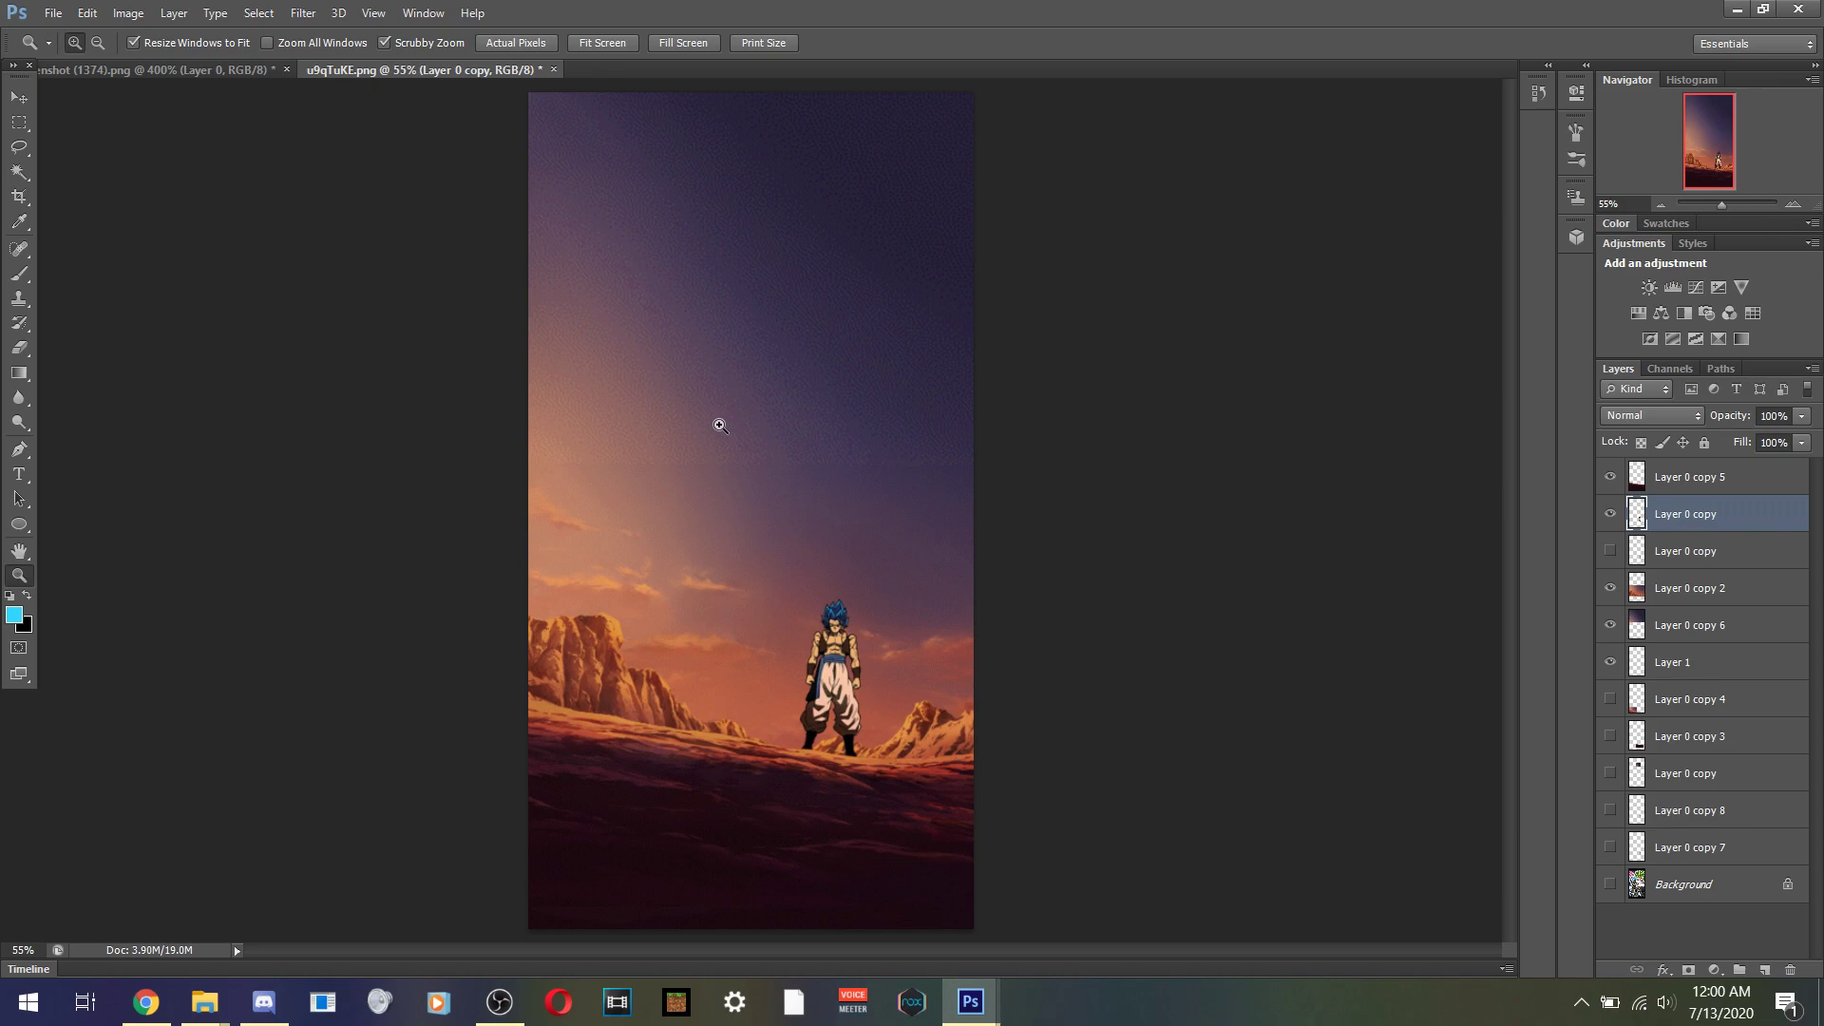
click(720, 426)
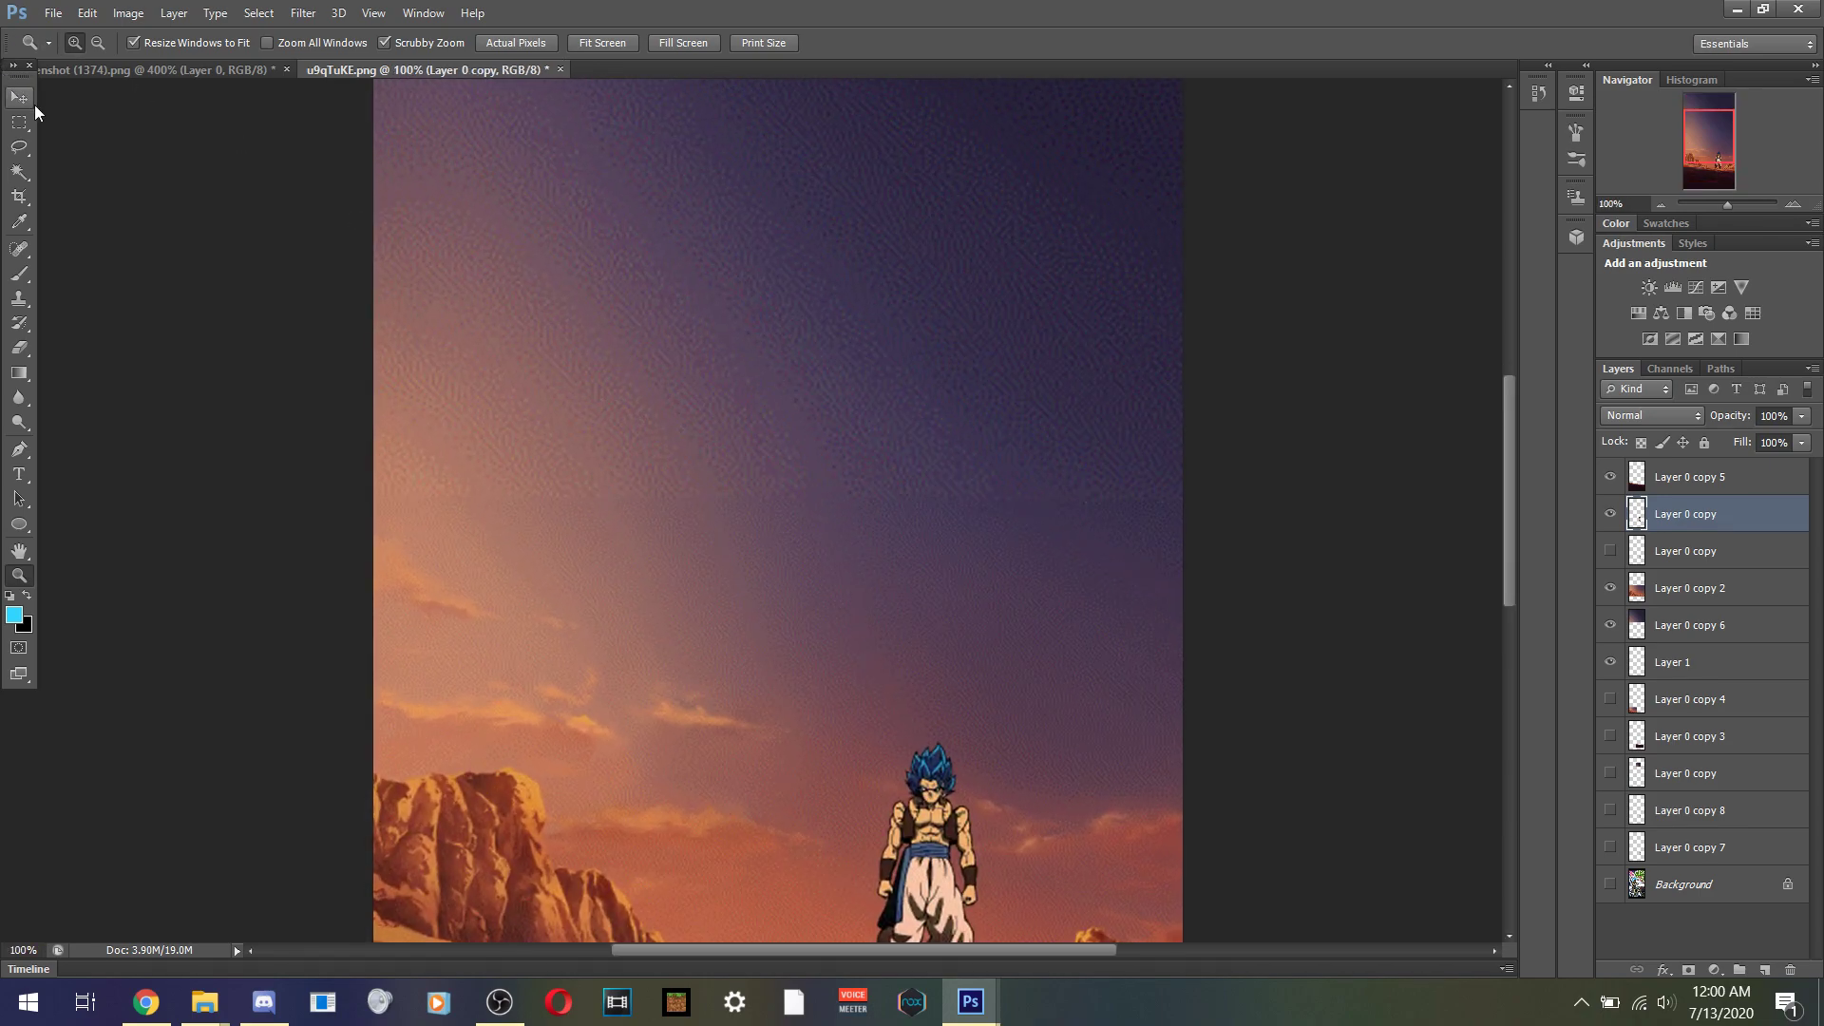
- Select the upper sky layer and toggle Layer 0 copy 6 and Layer 0 copy 2 to check which sky area each covers
click(21, 98)
click(493, 269)
scroll(413, 468, up, 2)
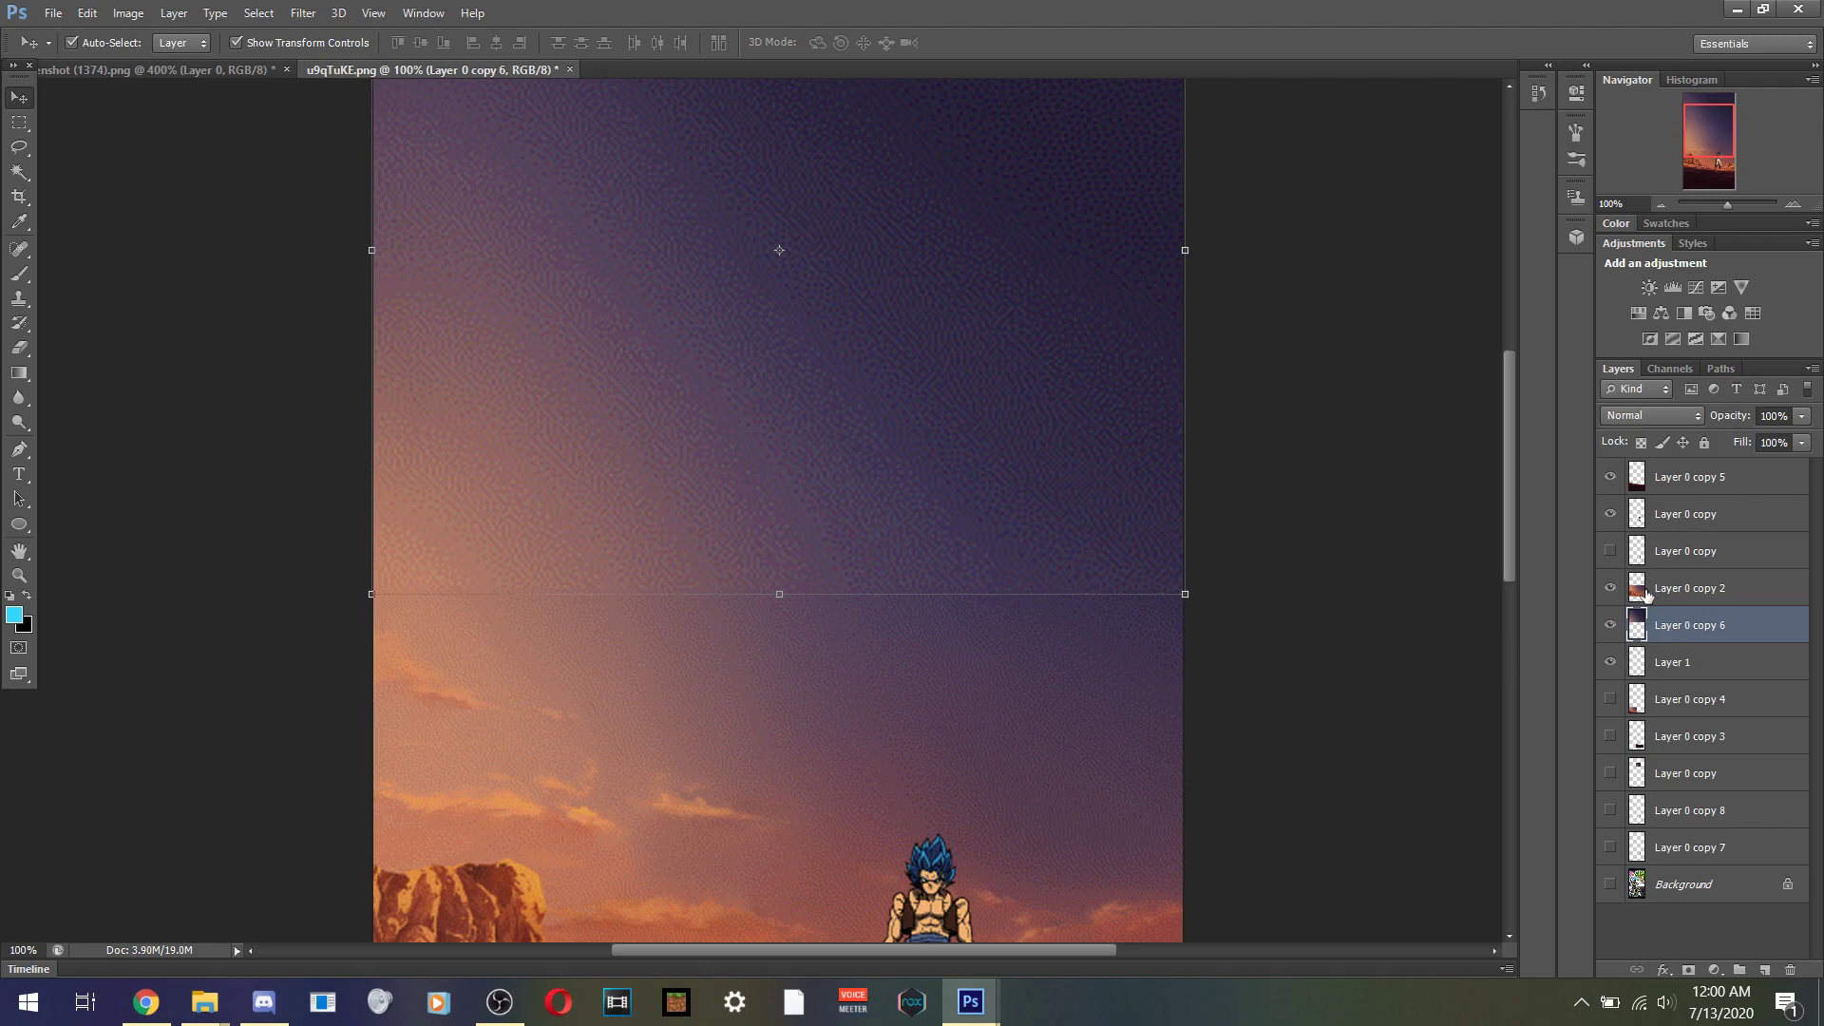
click(1610, 626)
click(1610, 625)
click(1610, 589)
click(1609, 589)
right_click(1675, 627)
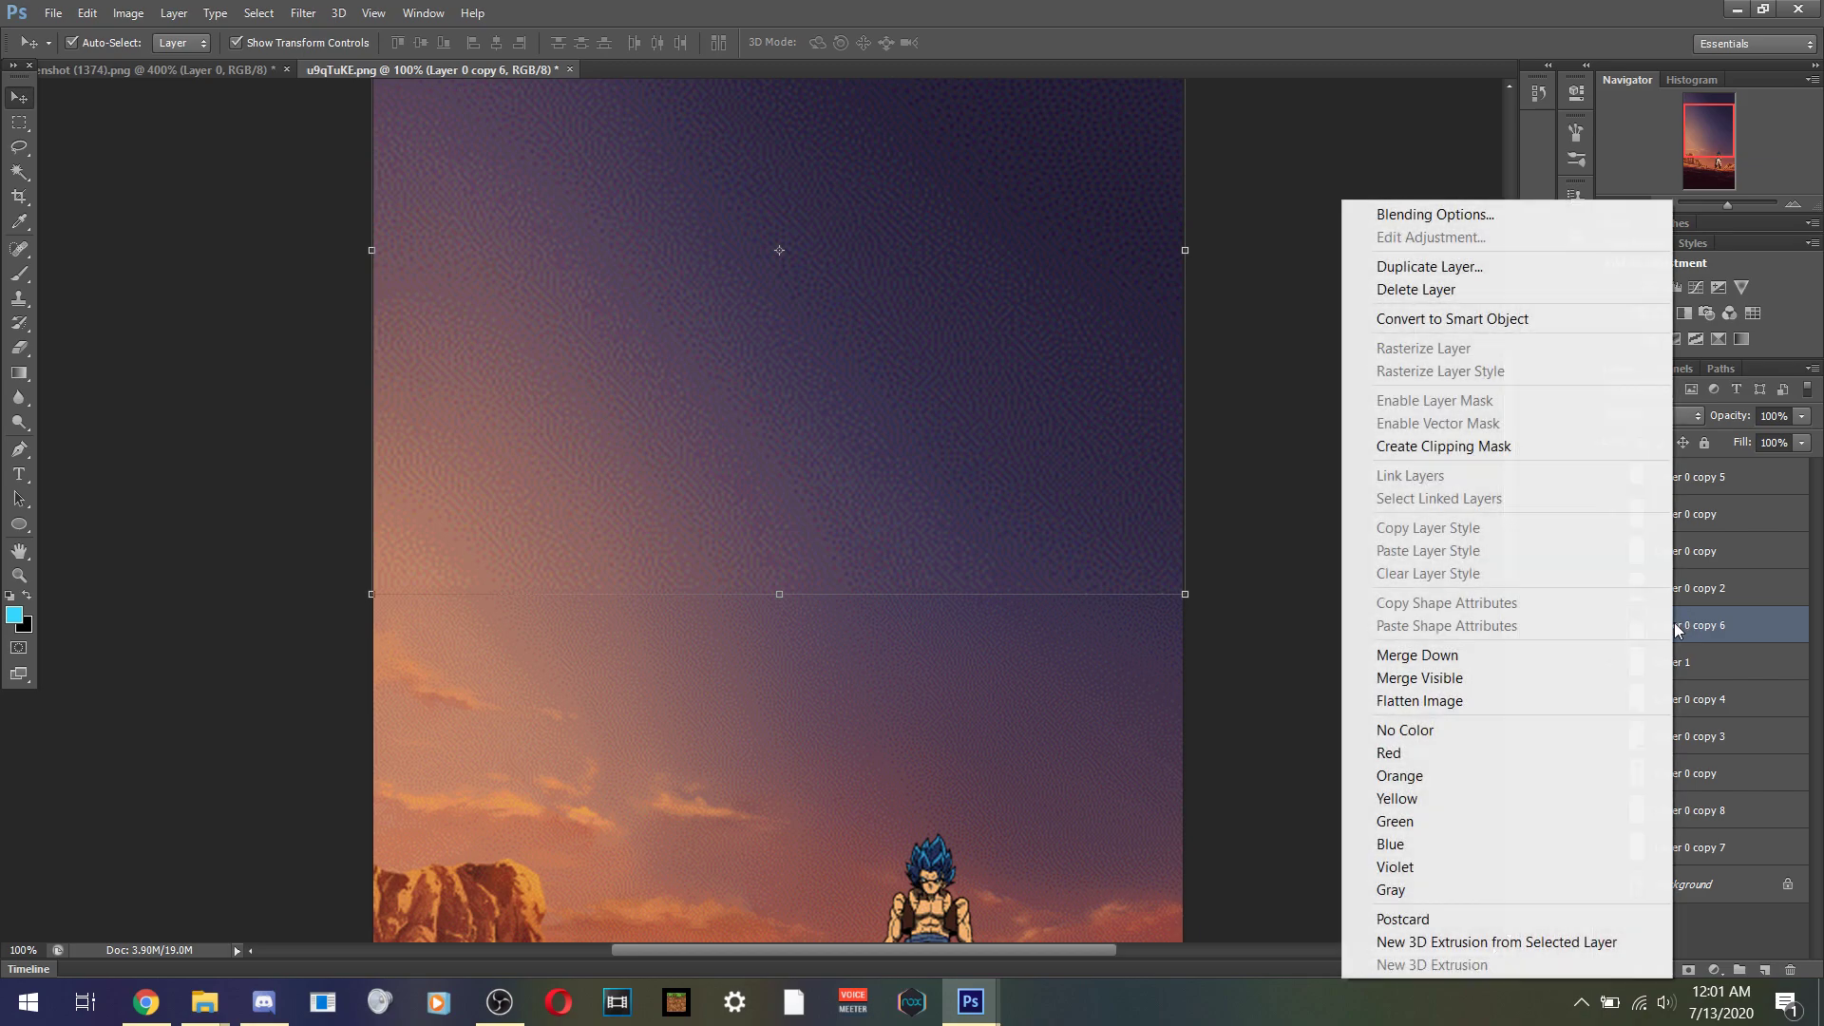
click(1450, 285)
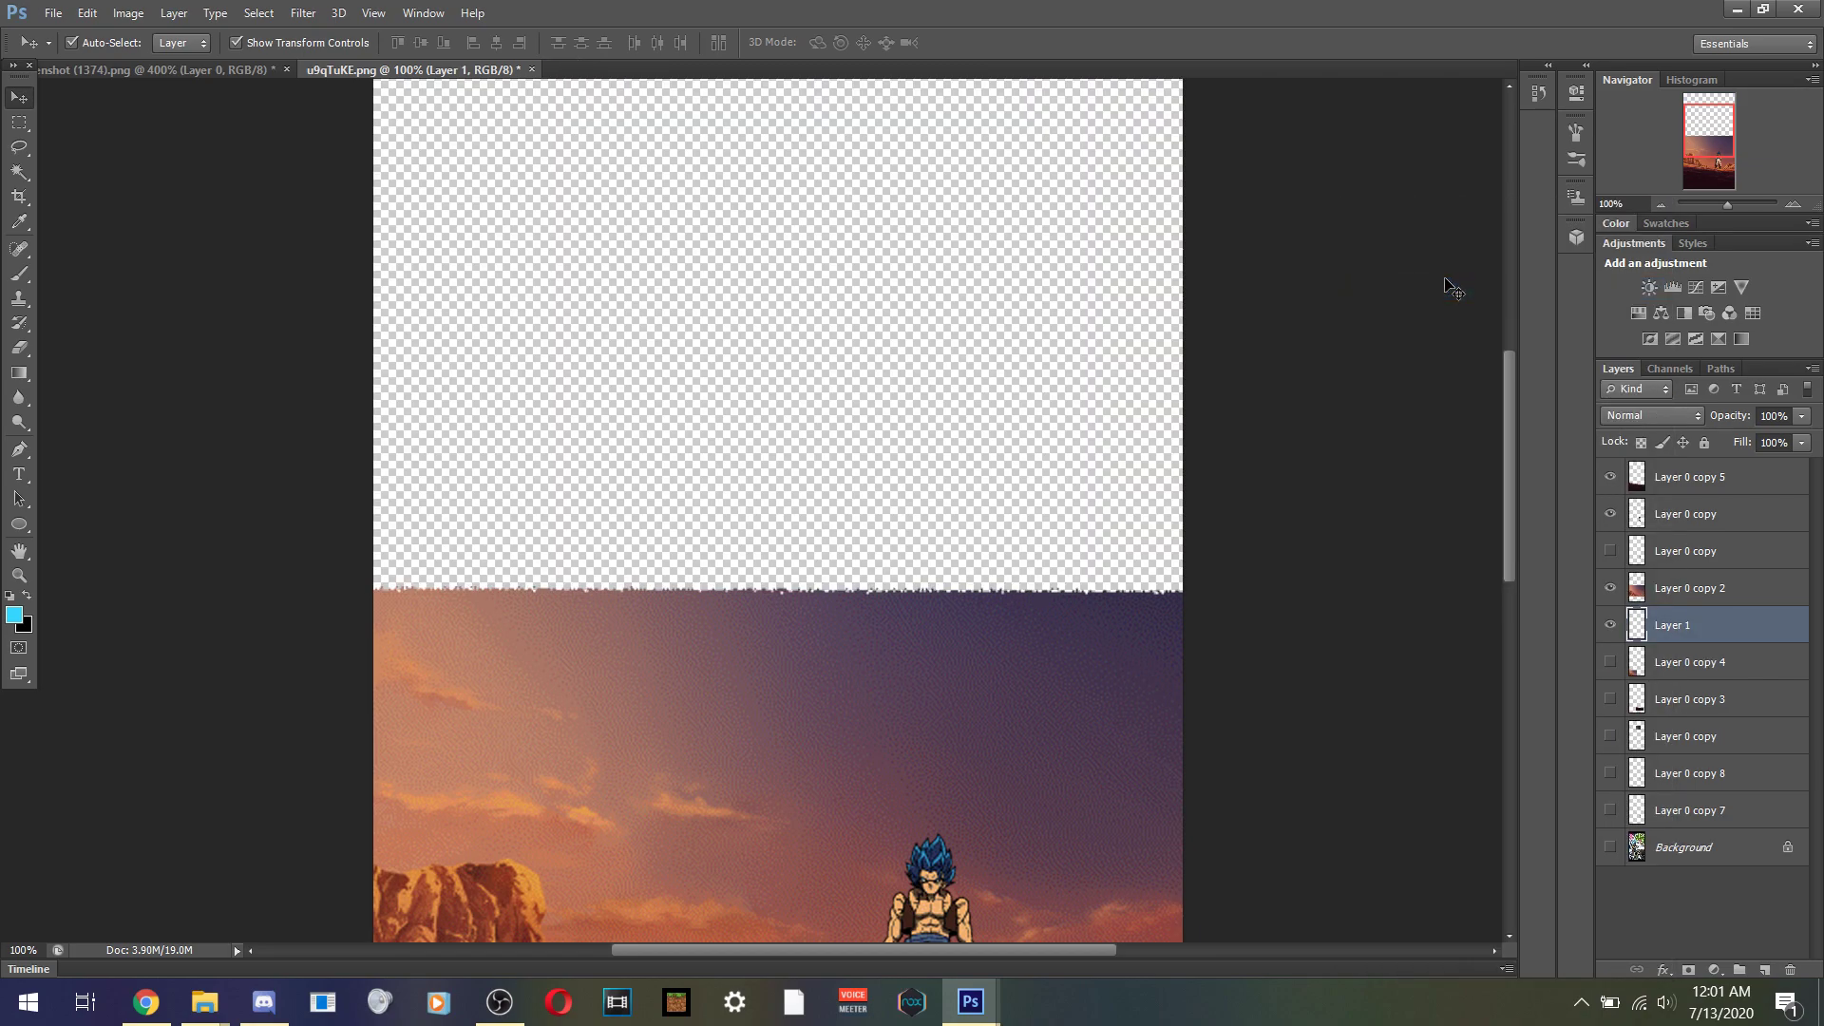
click(87, 13)
click(143, 36)
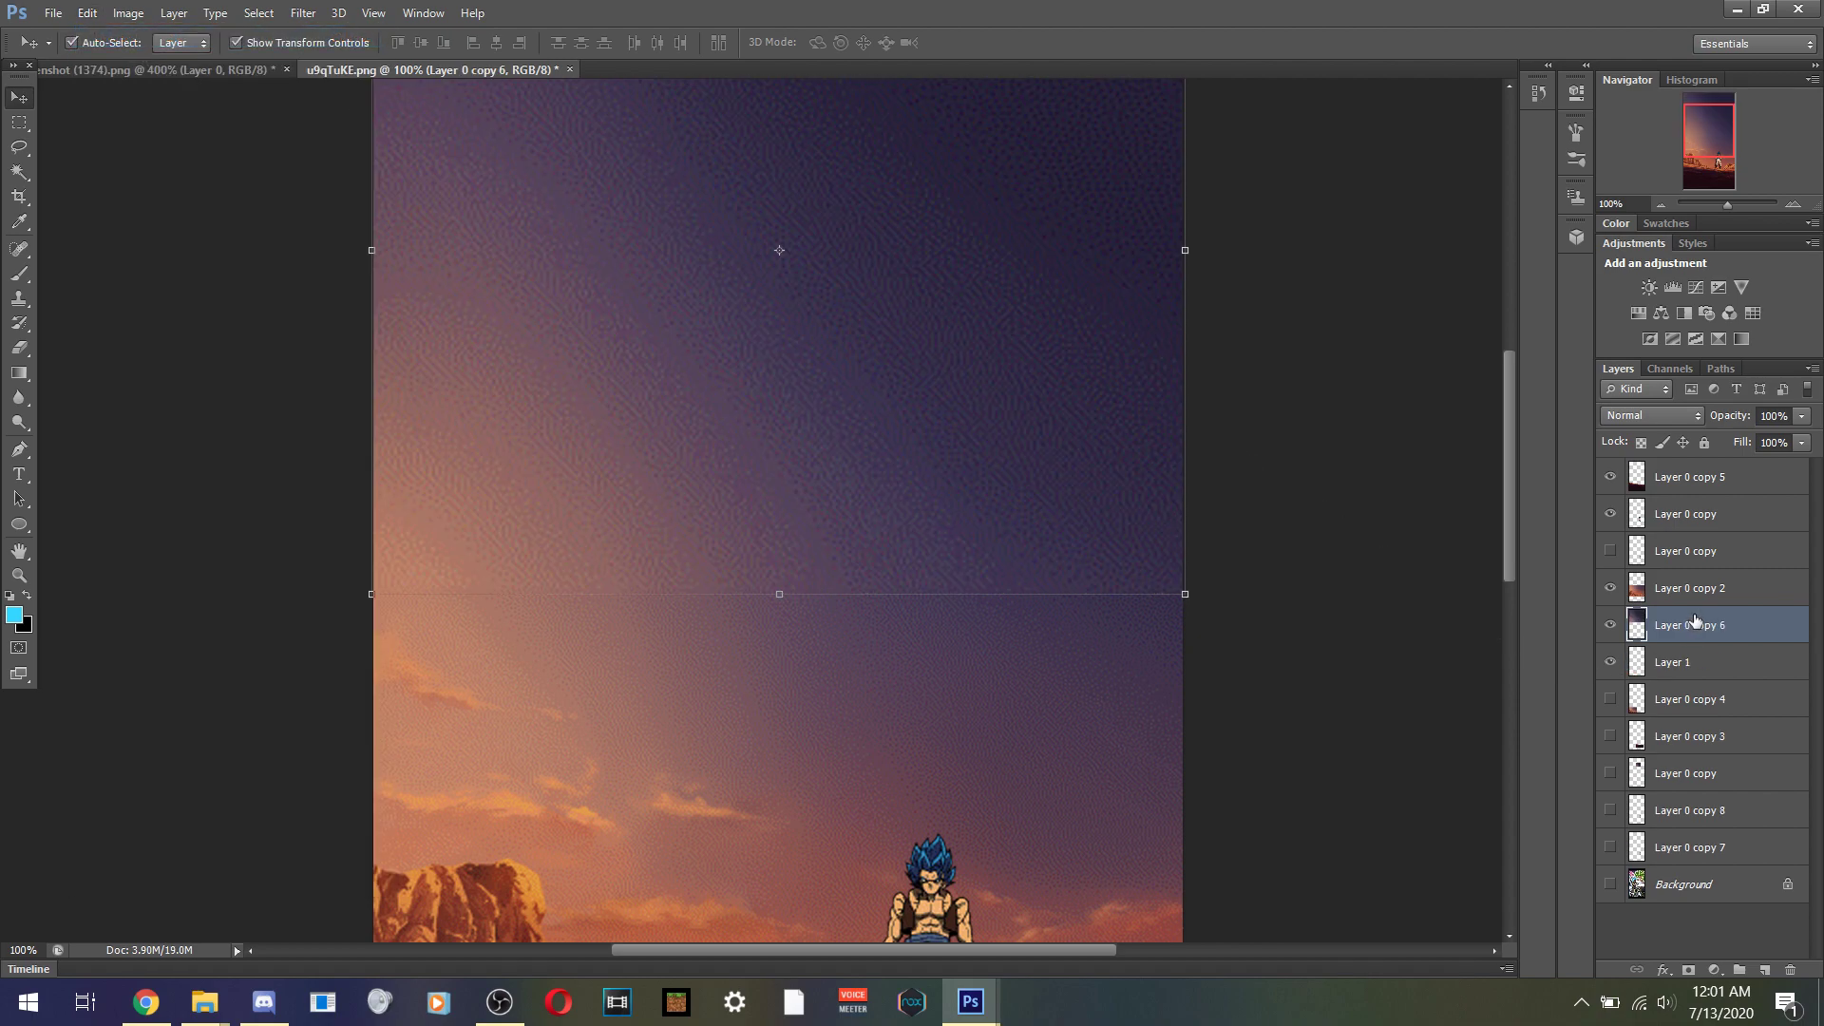
- Duplicate the upper sky layer, Layer 0 copy 6, and hide the duplicate while keeping the original selected
right_click(1696, 624)
click(1435, 267)
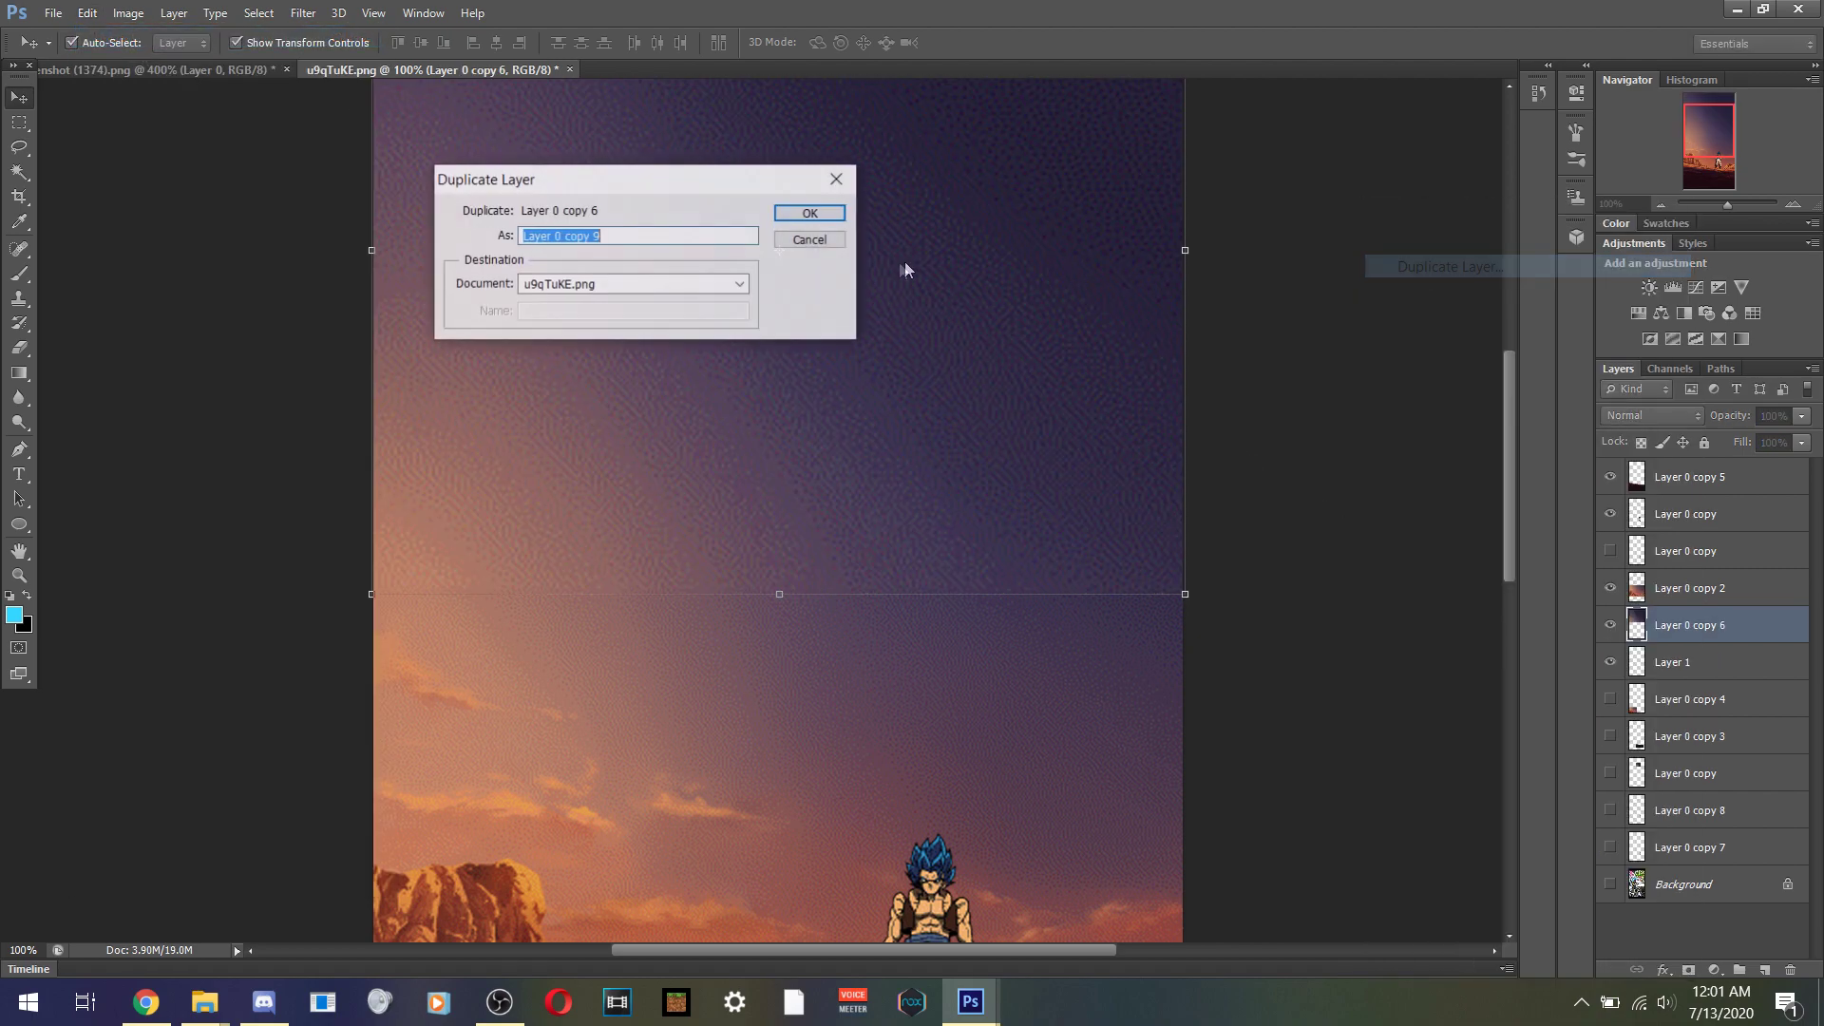
click(810, 213)
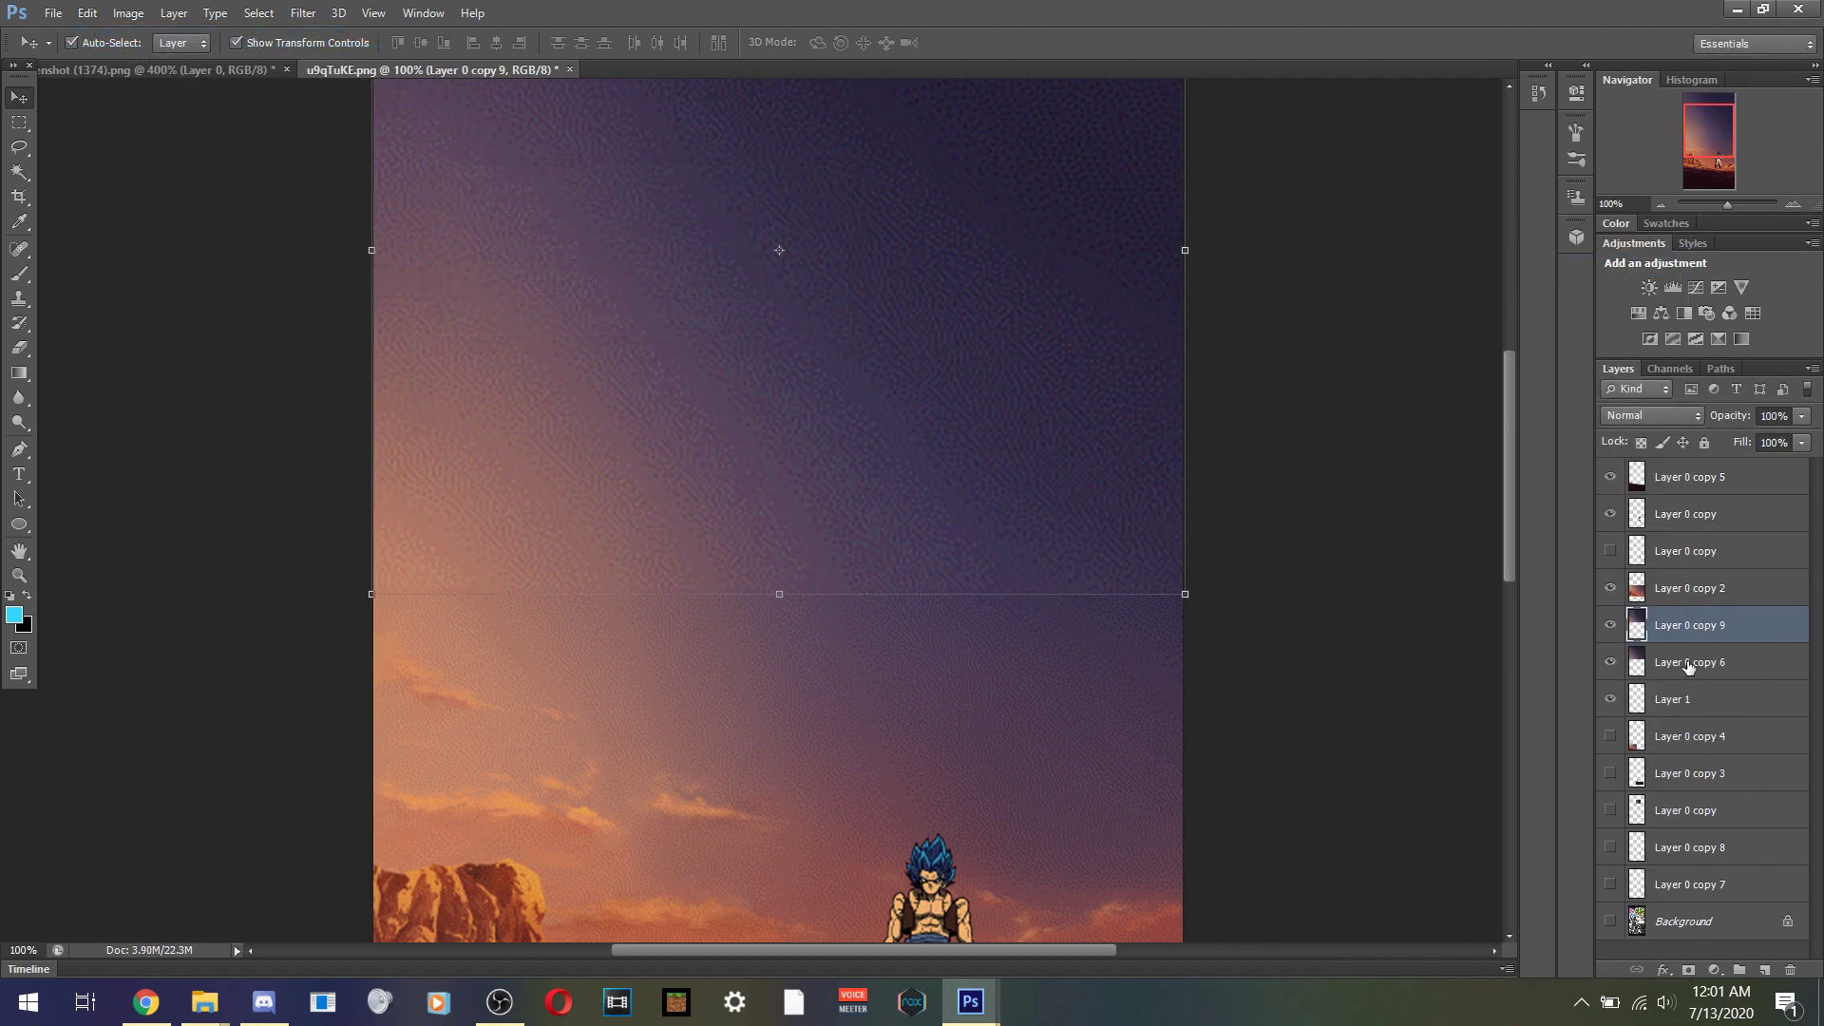
click(1689, 666)
click(1609, 624)
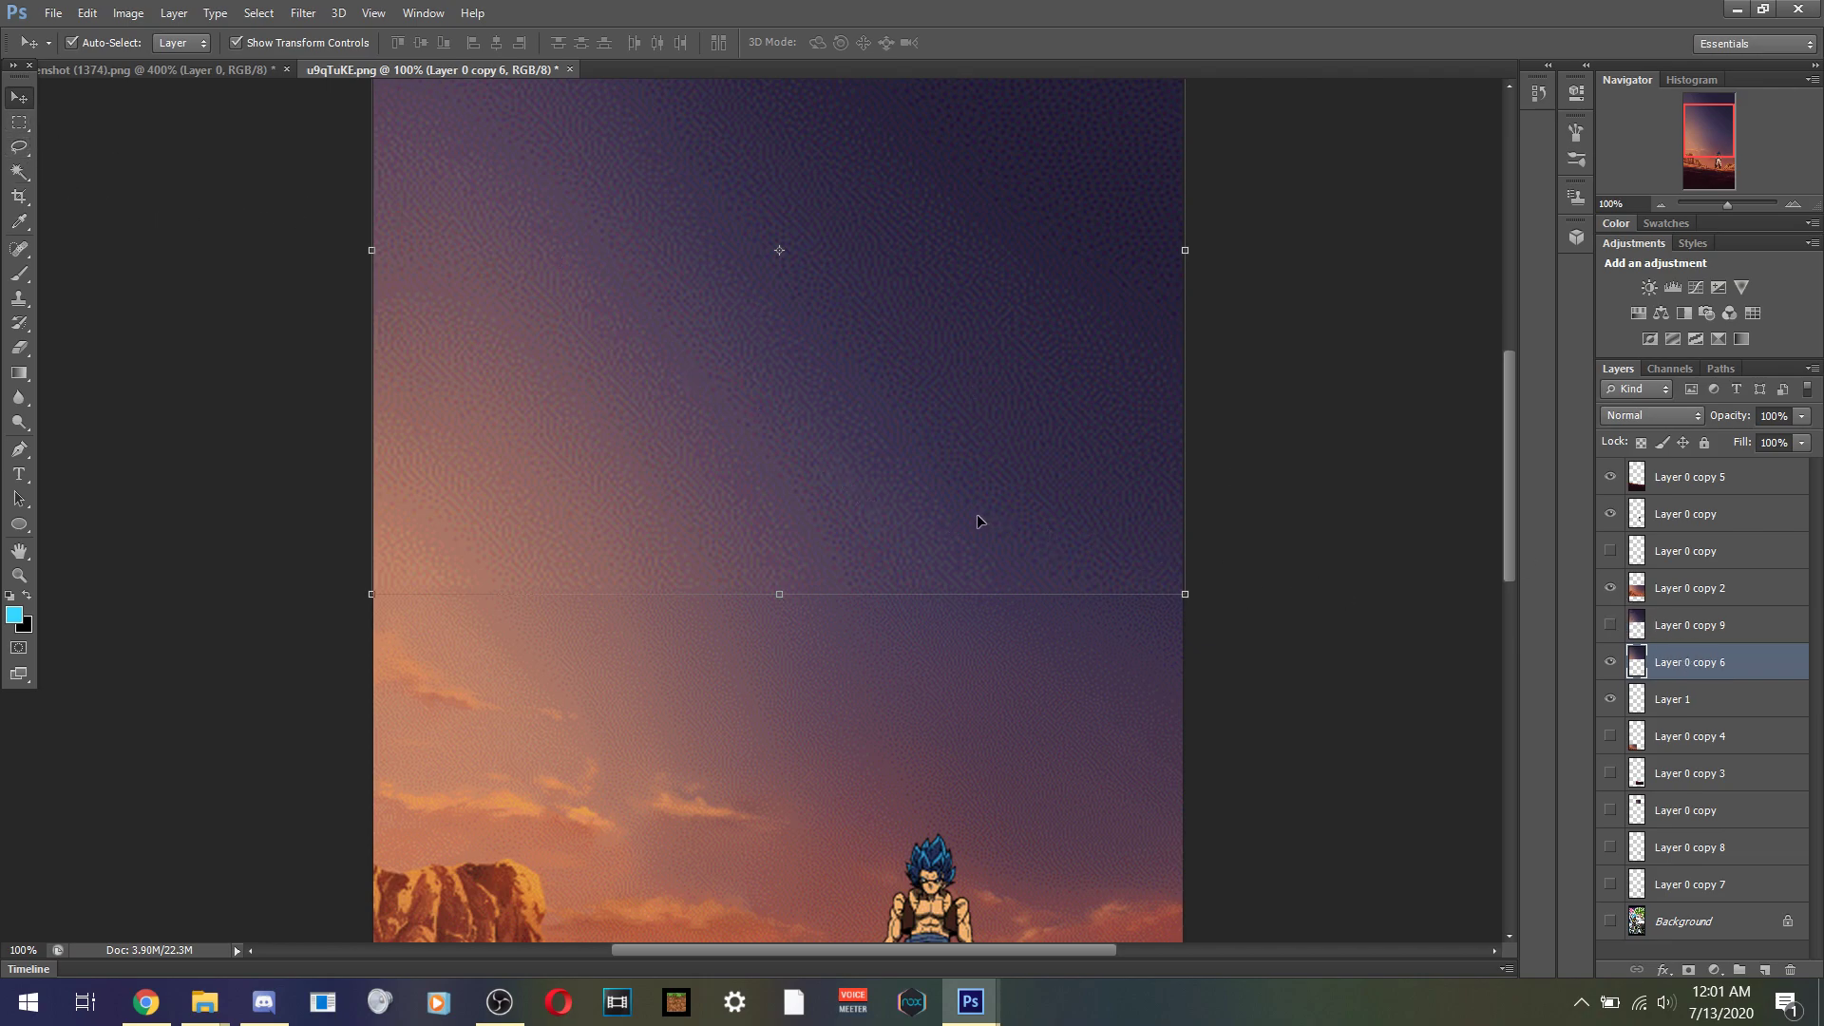
- Nudge the original upper sky layer, Layer 0 copy 6, a few pixels down toward the lower sky, checking its top edge
key(Down)
key(Down)
key(Down)
key(Down)
key(Down)
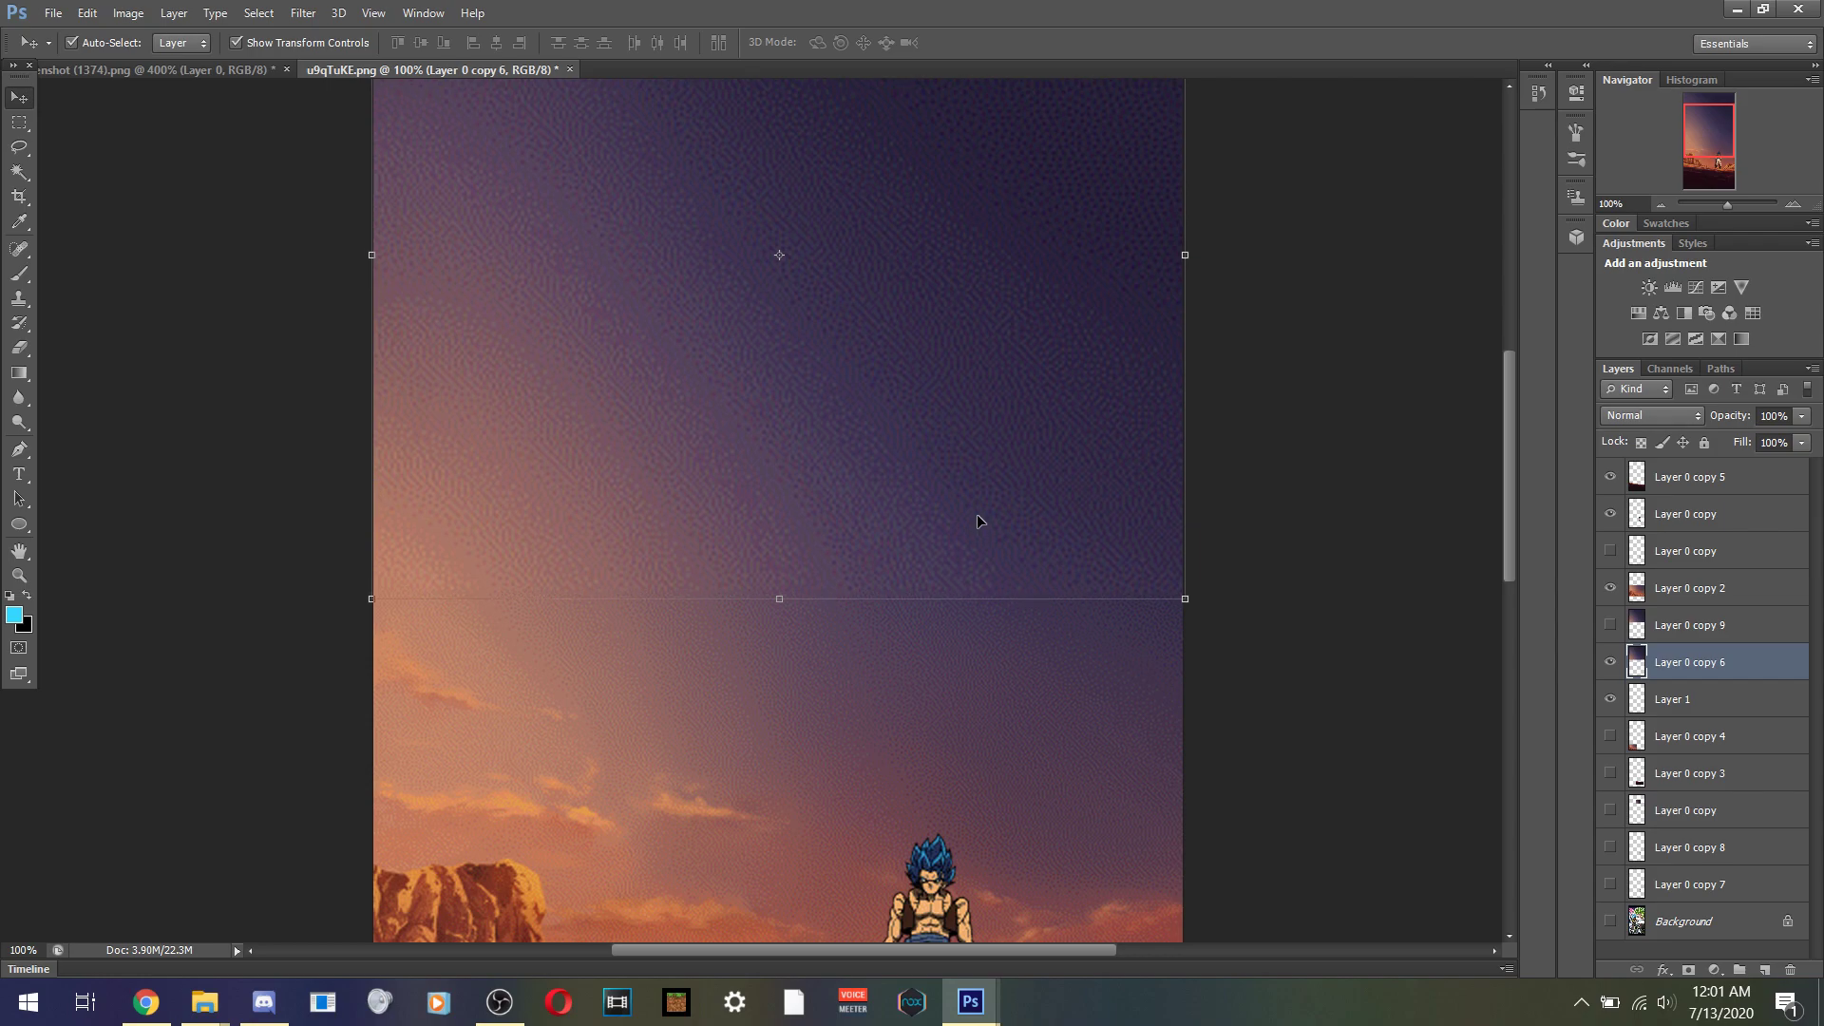
scroll(977, 515, up, 8)
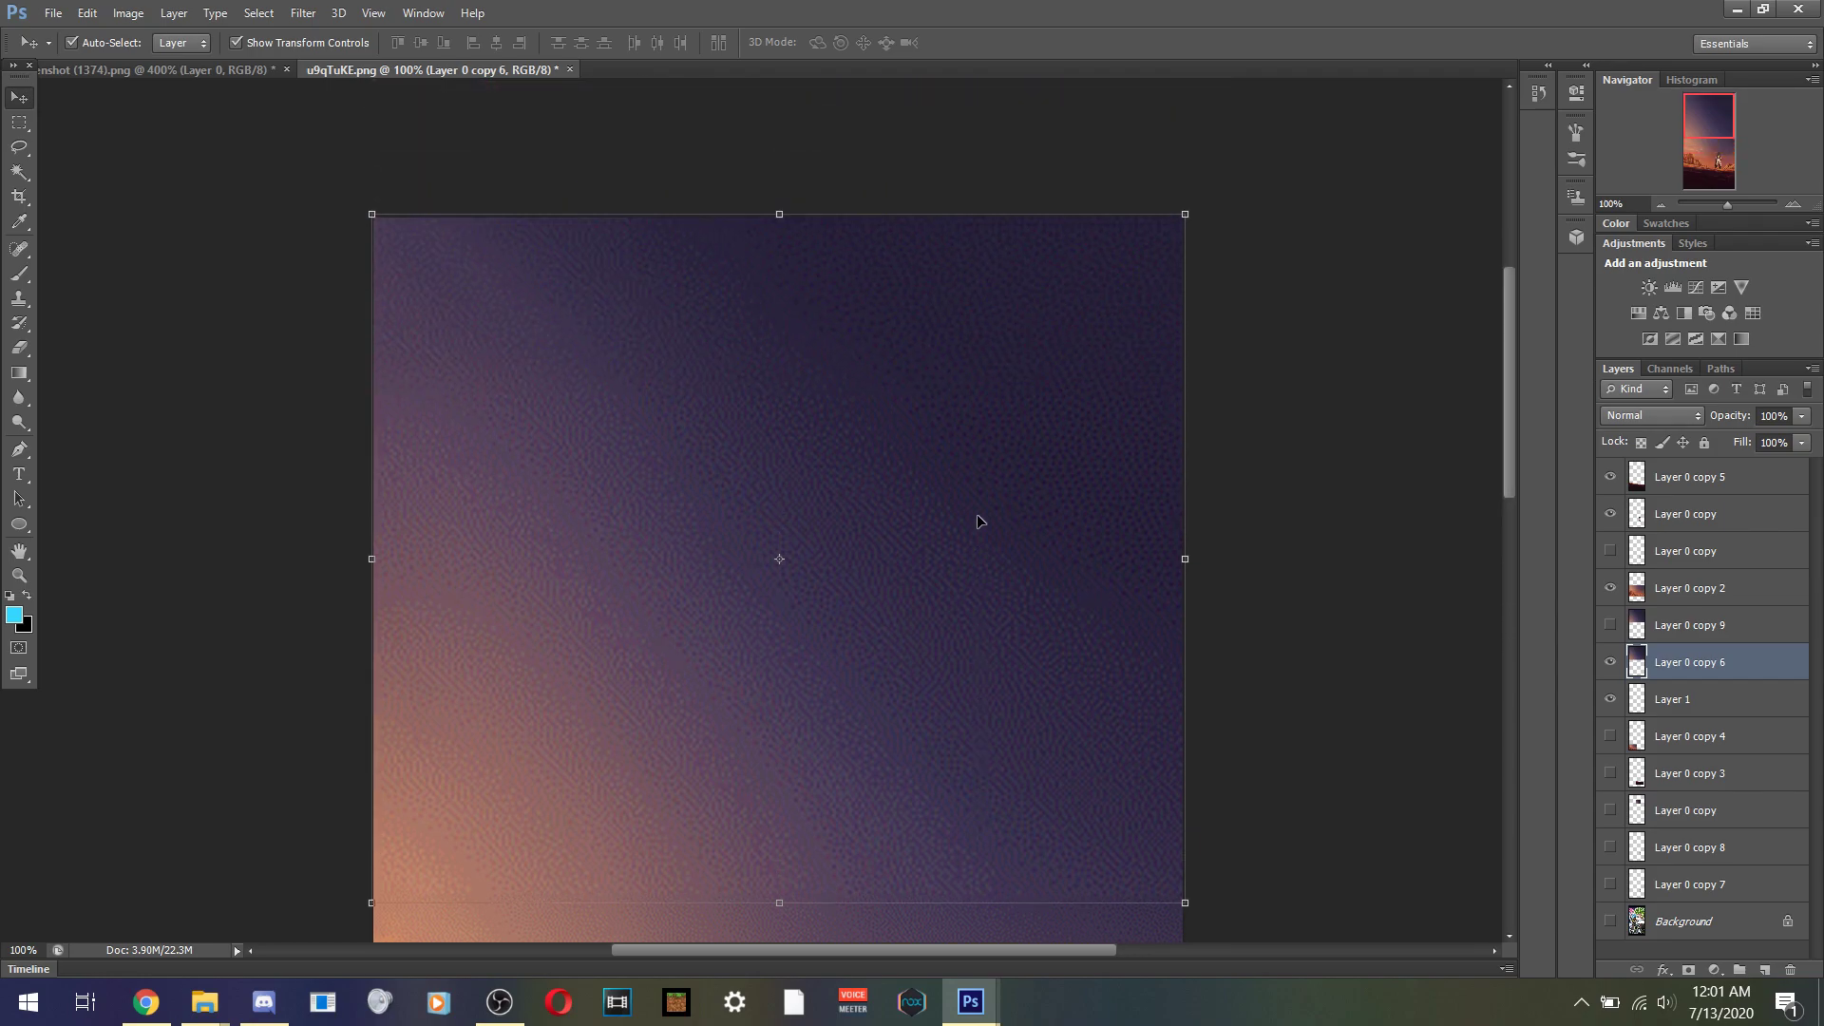
scroll(978, 513, down, 3)
key(Down)
key(Down)
key(Down)
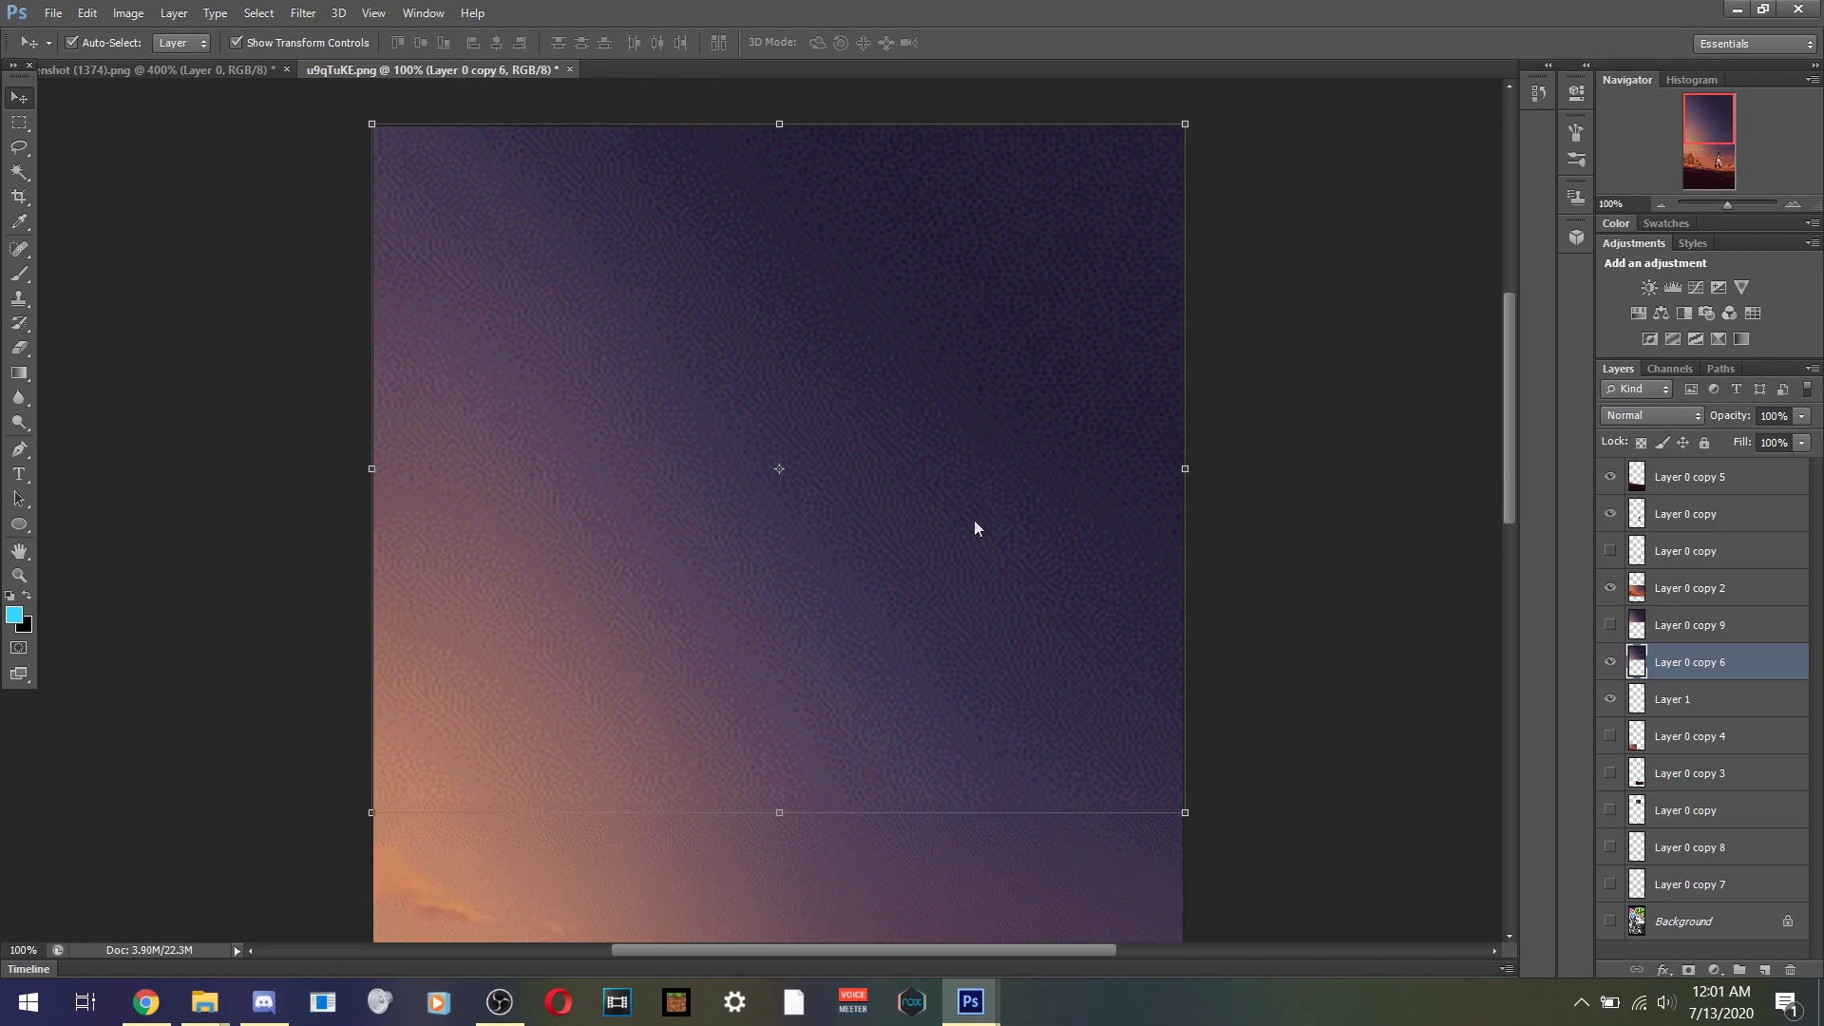
key(Up)
key(Up)
- Check the sky across the whole image, move Layer 0 copy 9 beneath Layer 0 copy 6, and show both layers
click(19, 575)
click(604, 44)
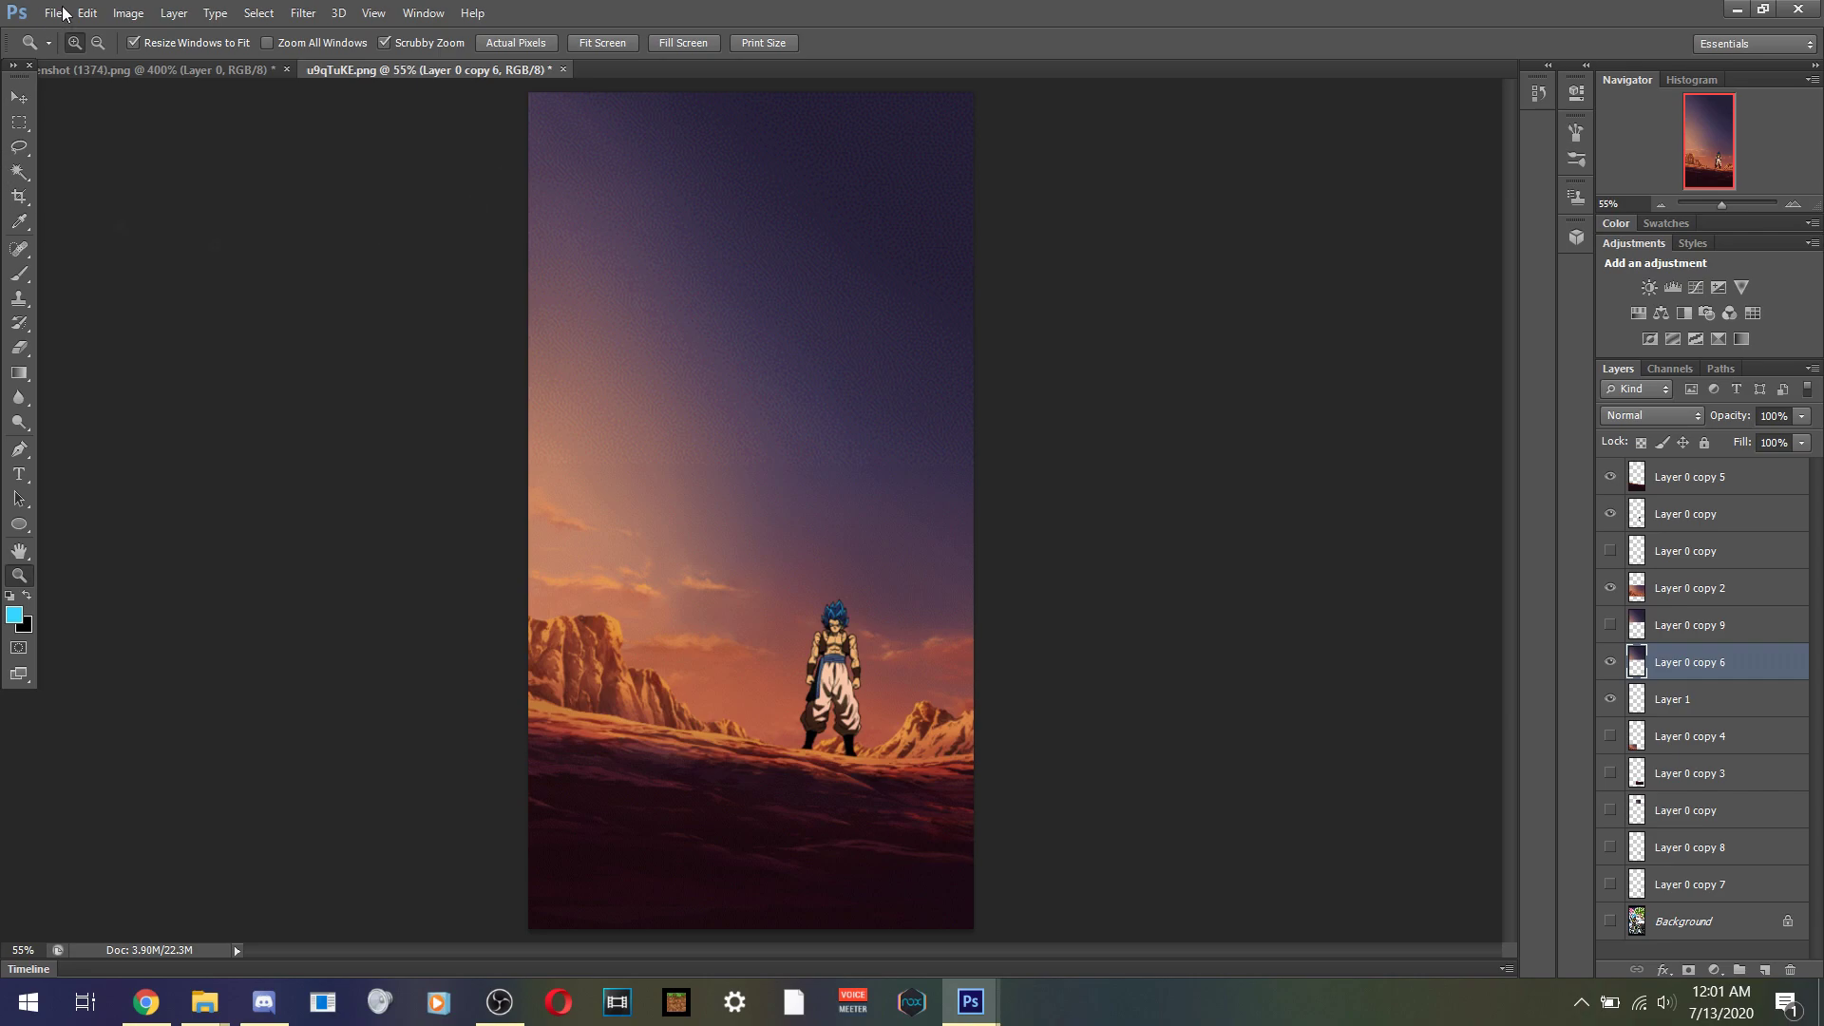
click(686, 559)
click(711, 560)
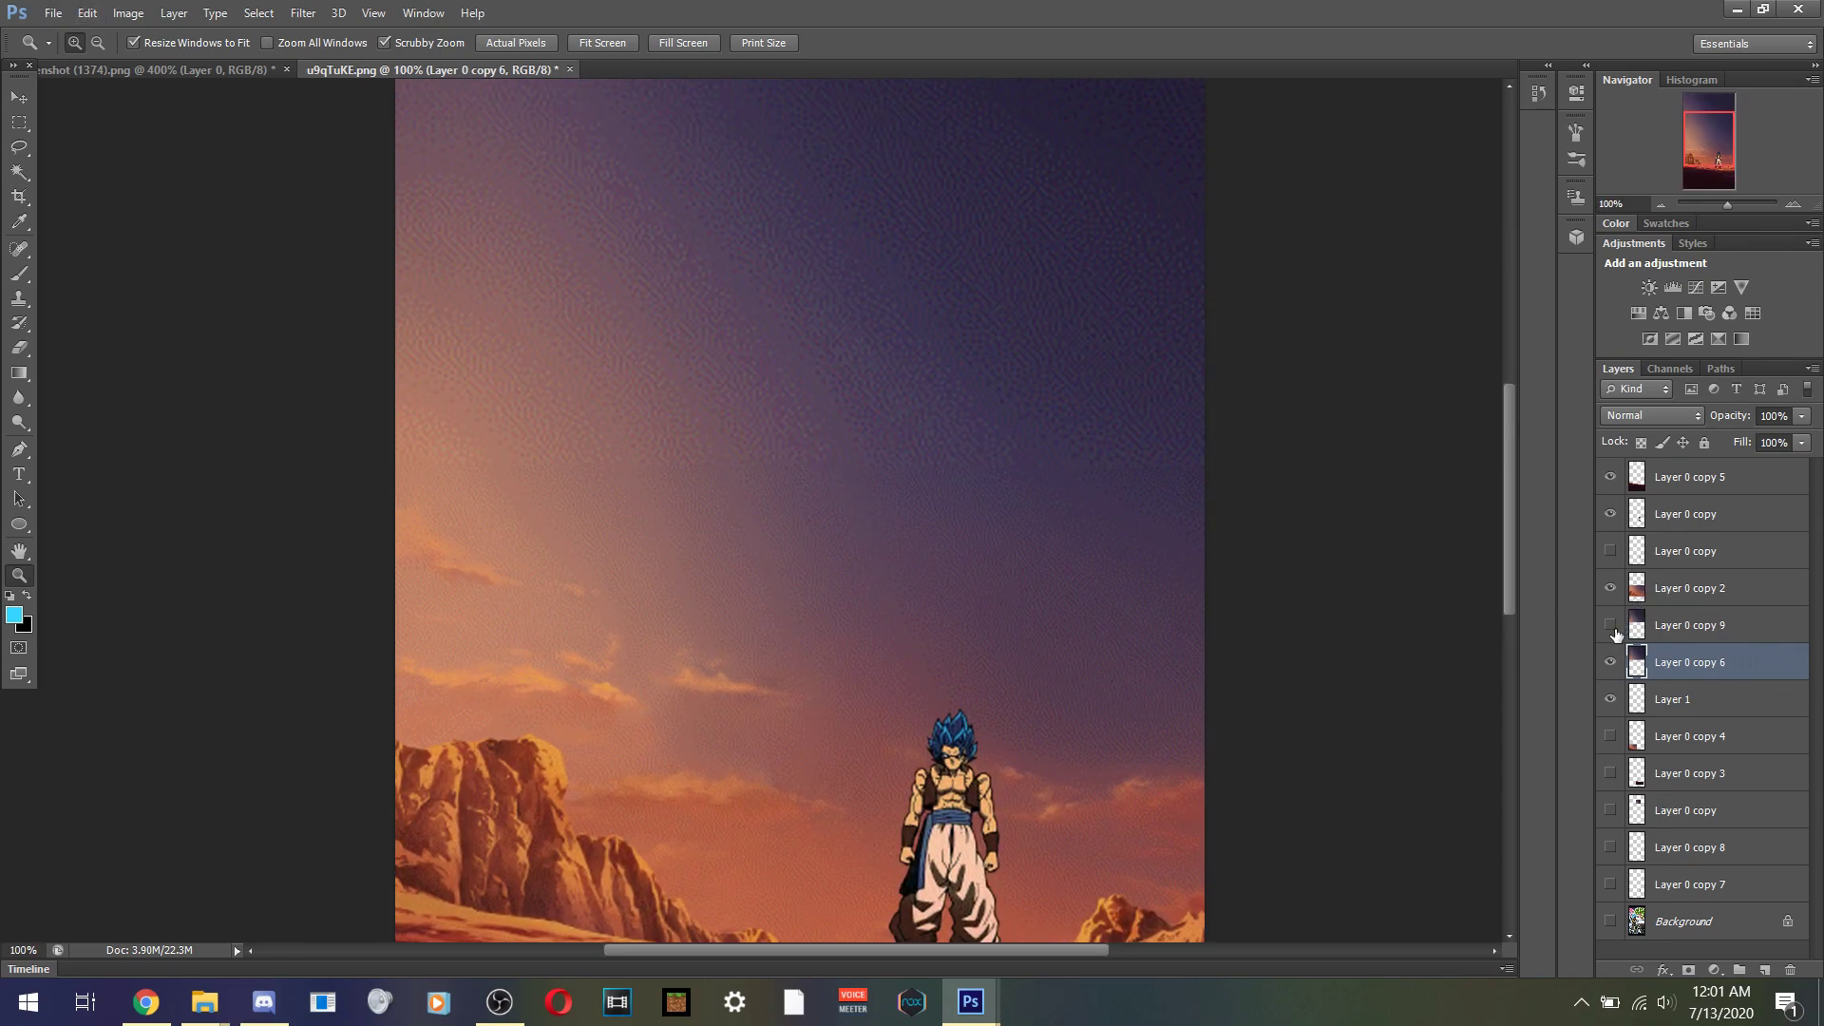
drag(1718, 626, 1698, 682)
click(1610, 625)
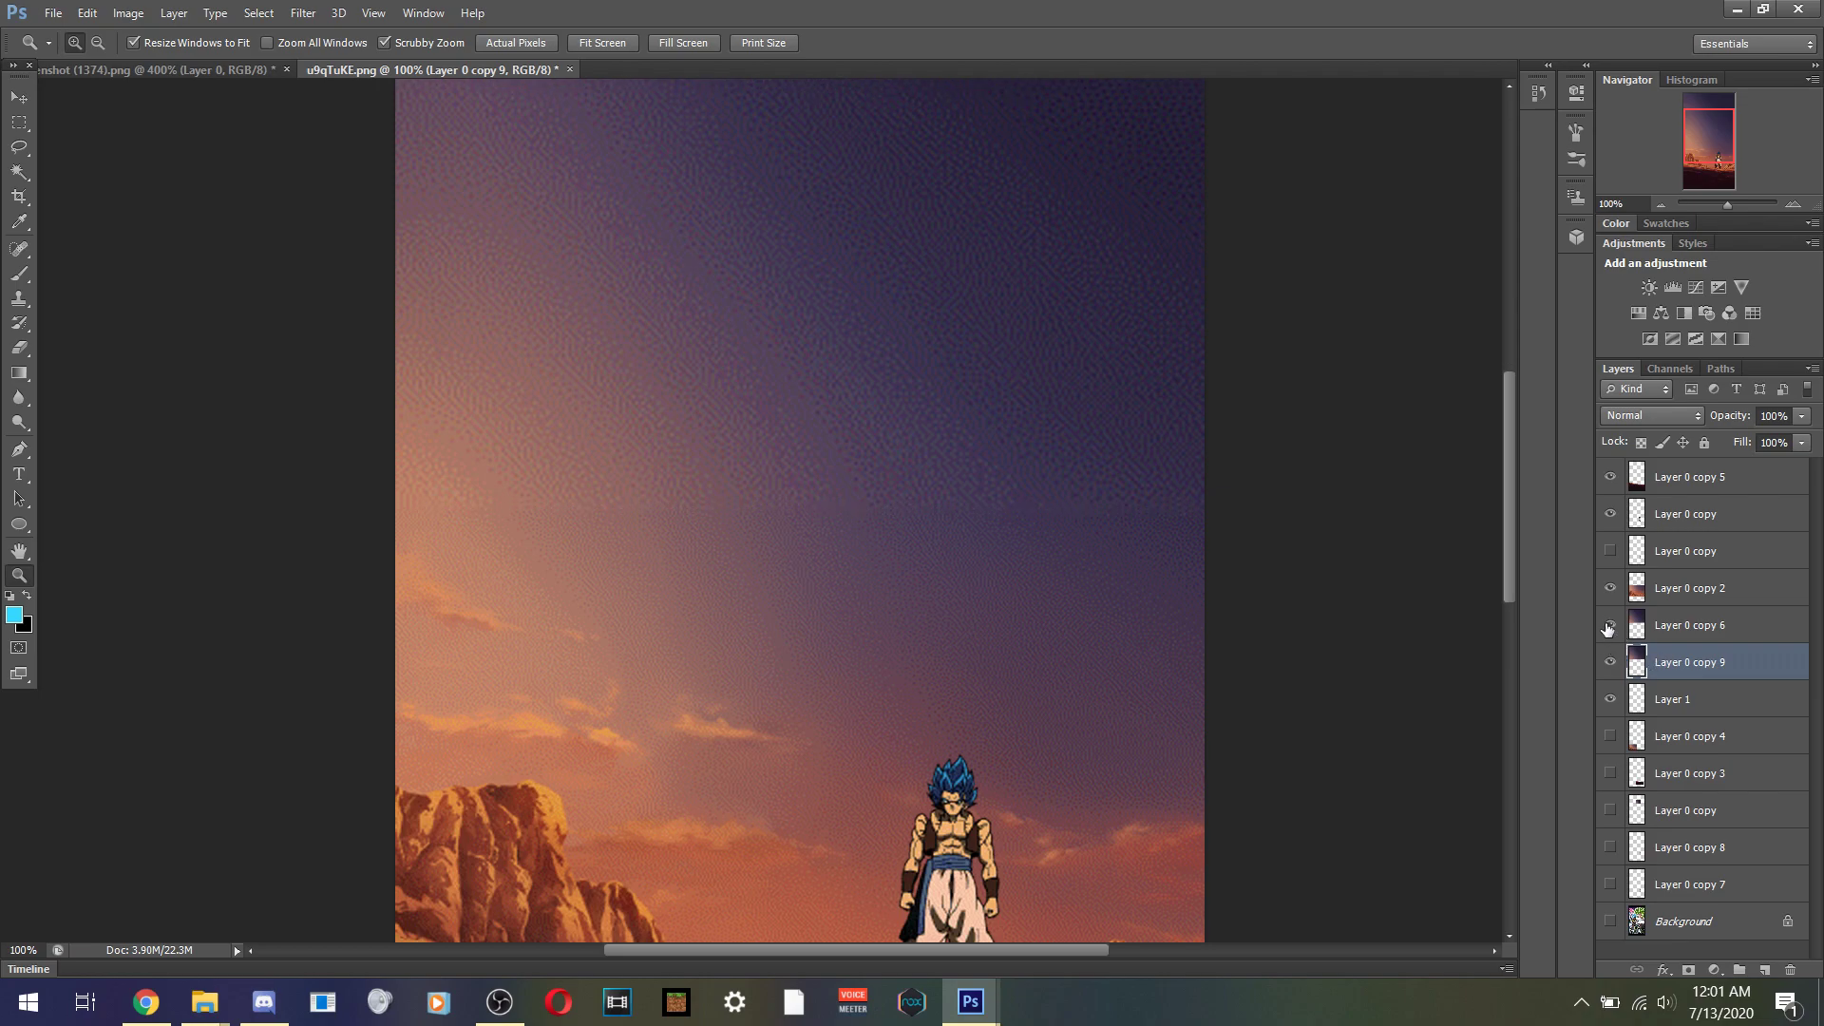
- Duplicate the upper sky layer, Layer 0 copy 6, as Layer 0 copy 10 and hide the original
right_click(1686, 634)
click(1498, 271)
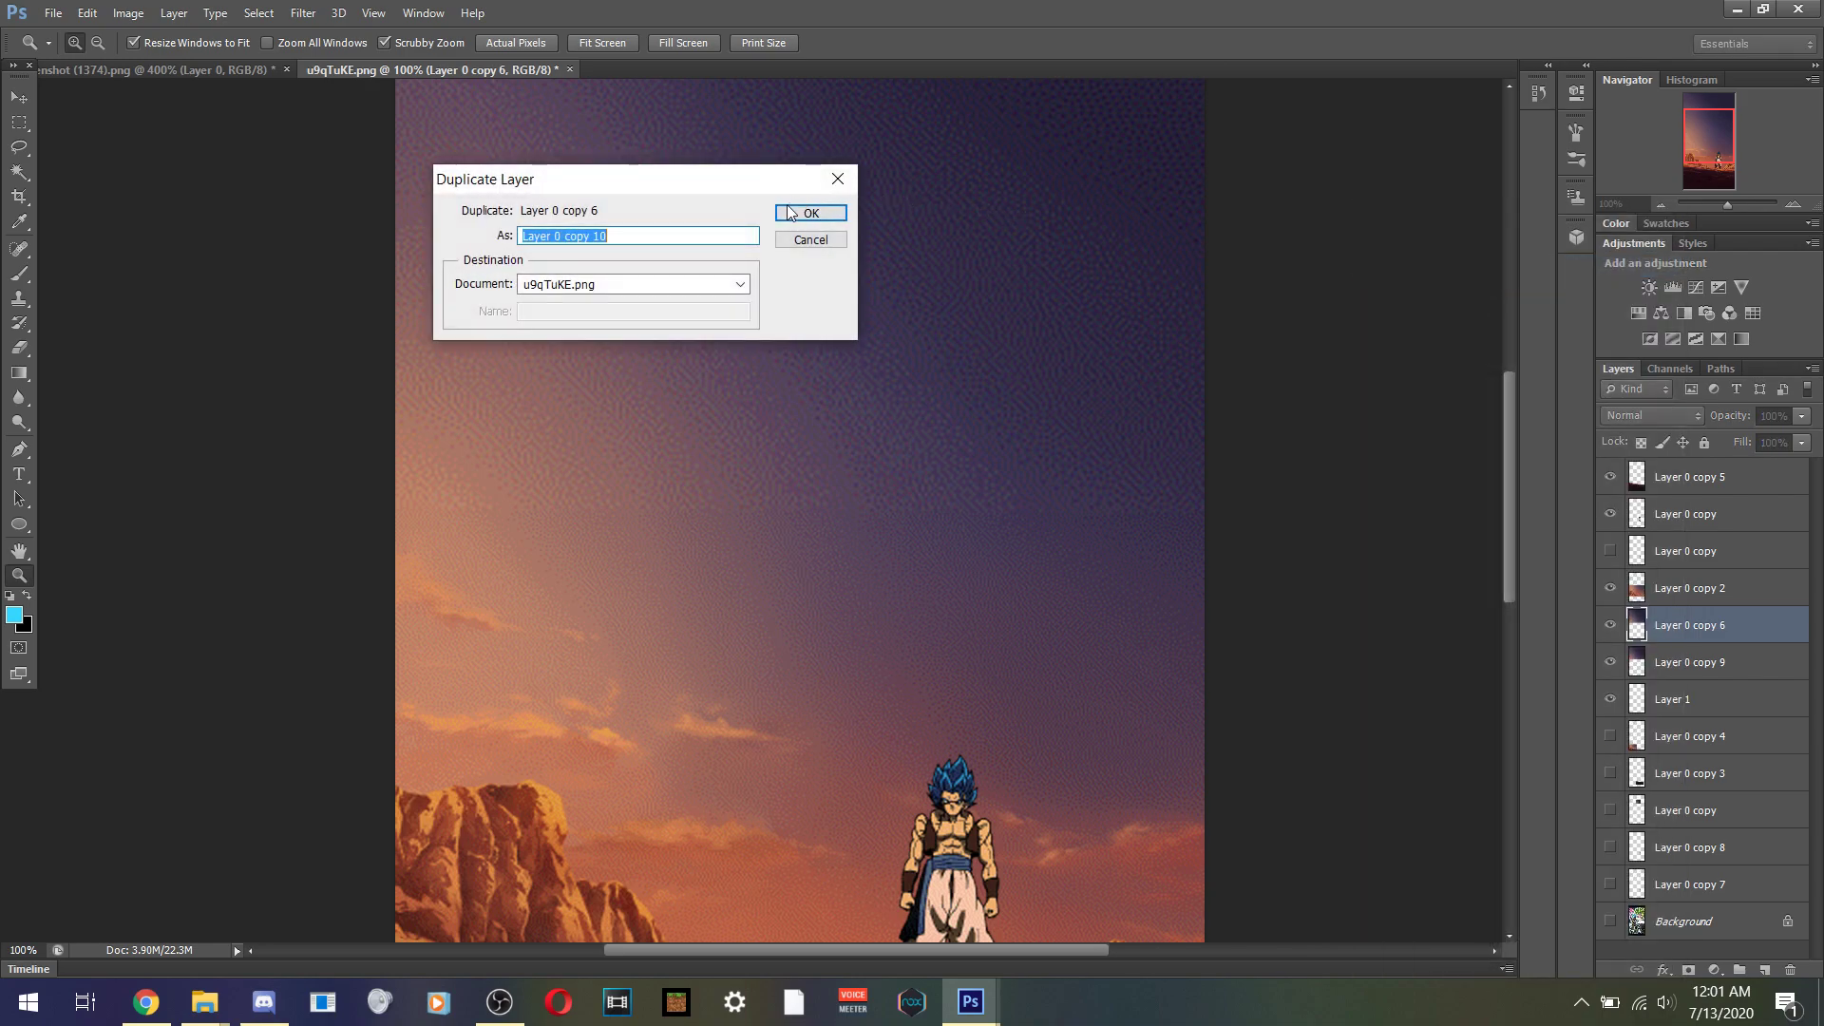
click(796, 215)
click(1610, 664)
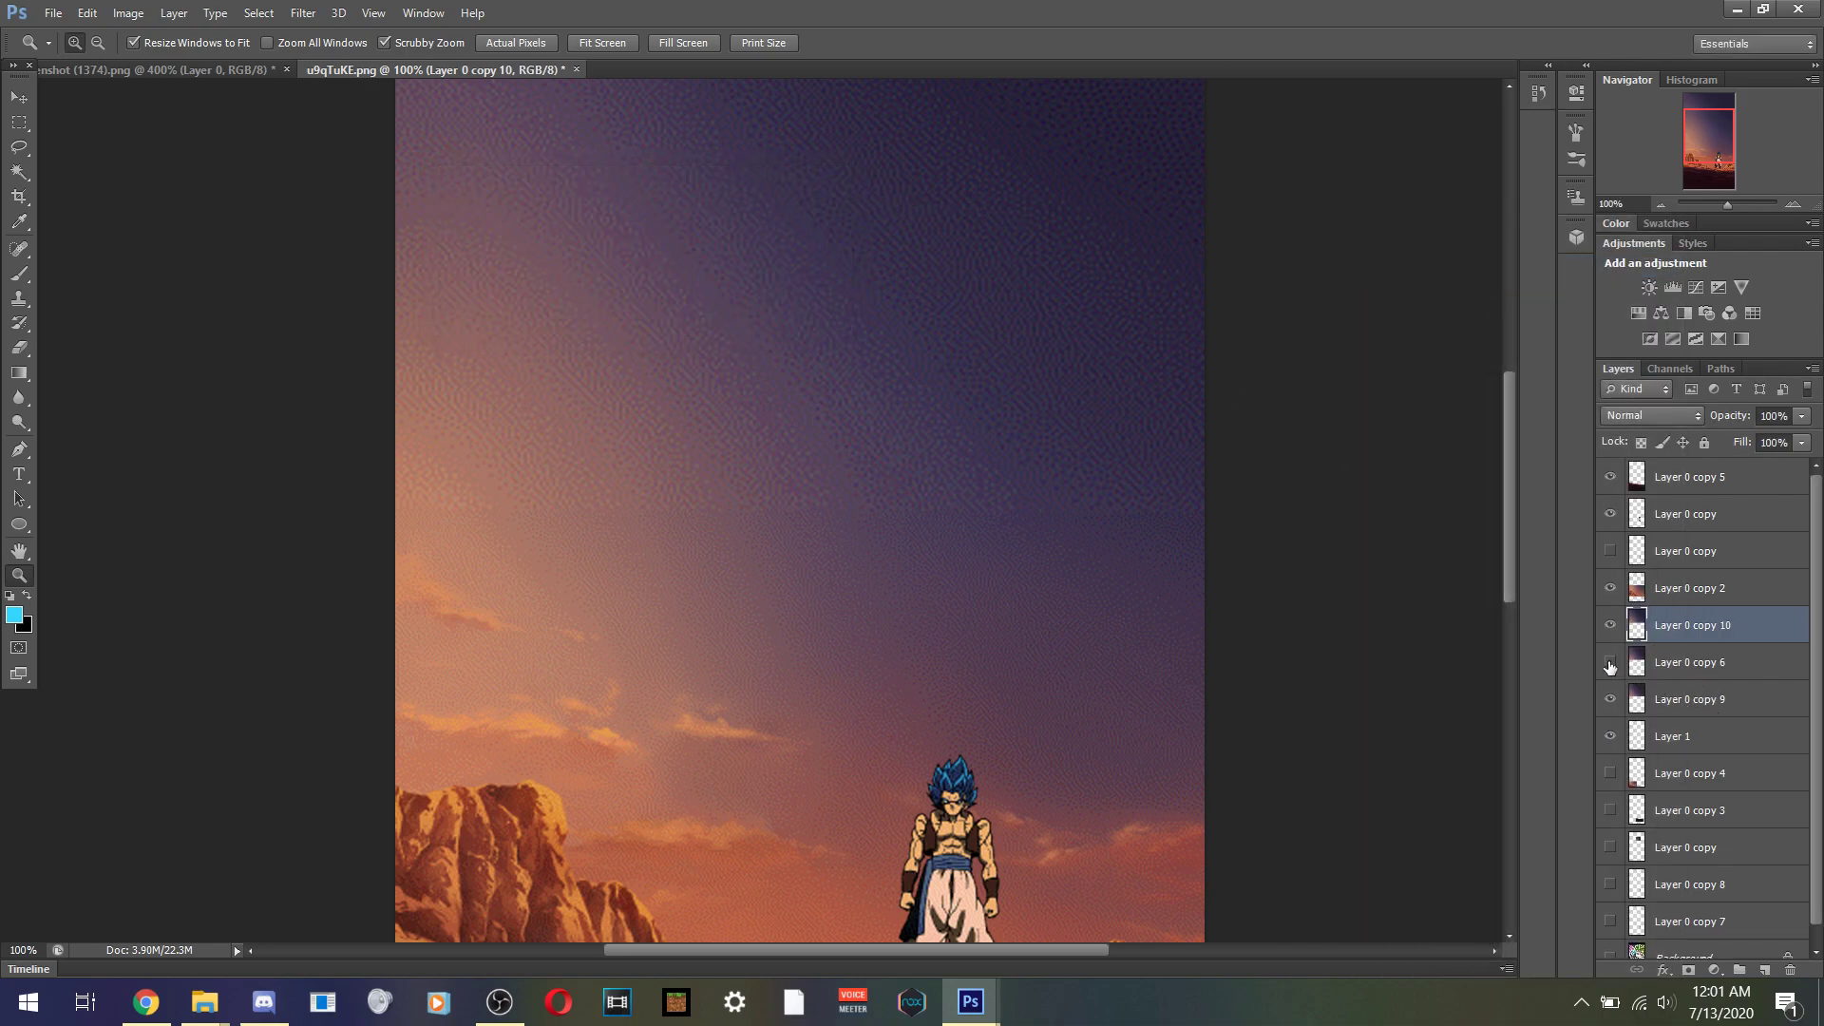
- Set the Eraser to a soft brush with a size of 66 px and 0% hardness
click(23, 349)
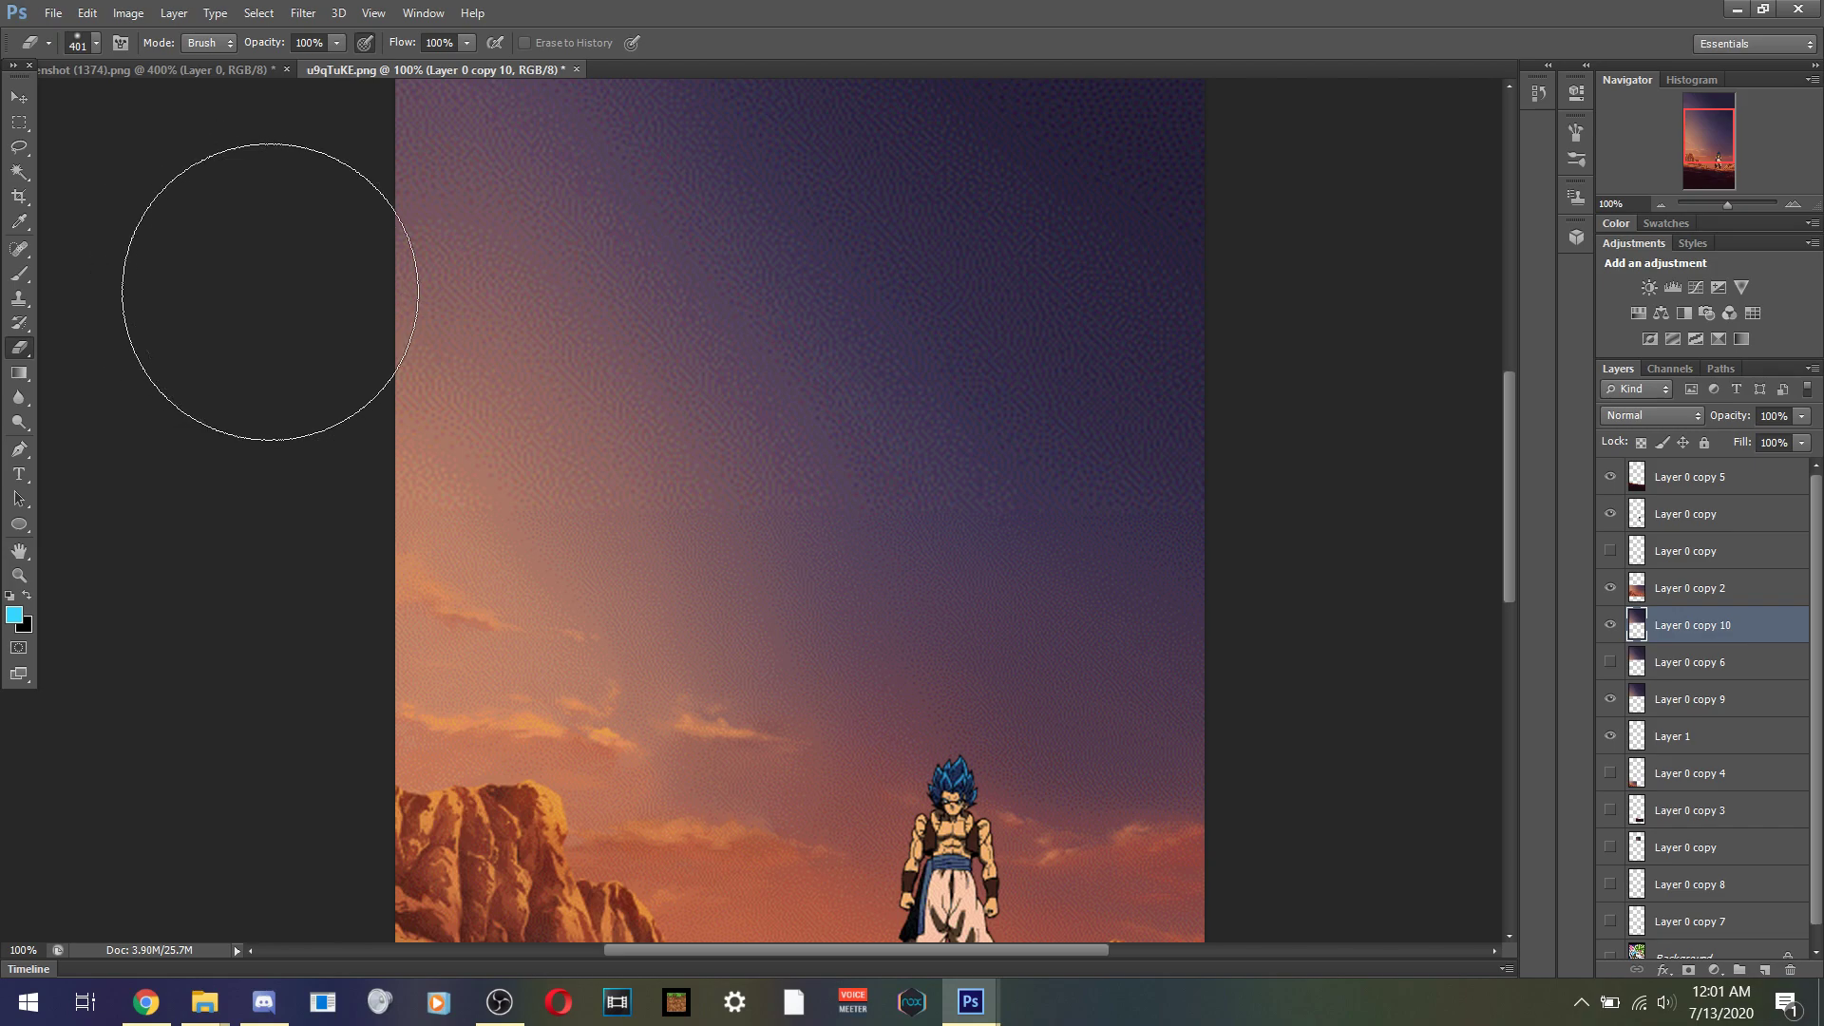
click(95, 43)
click(61, 99)
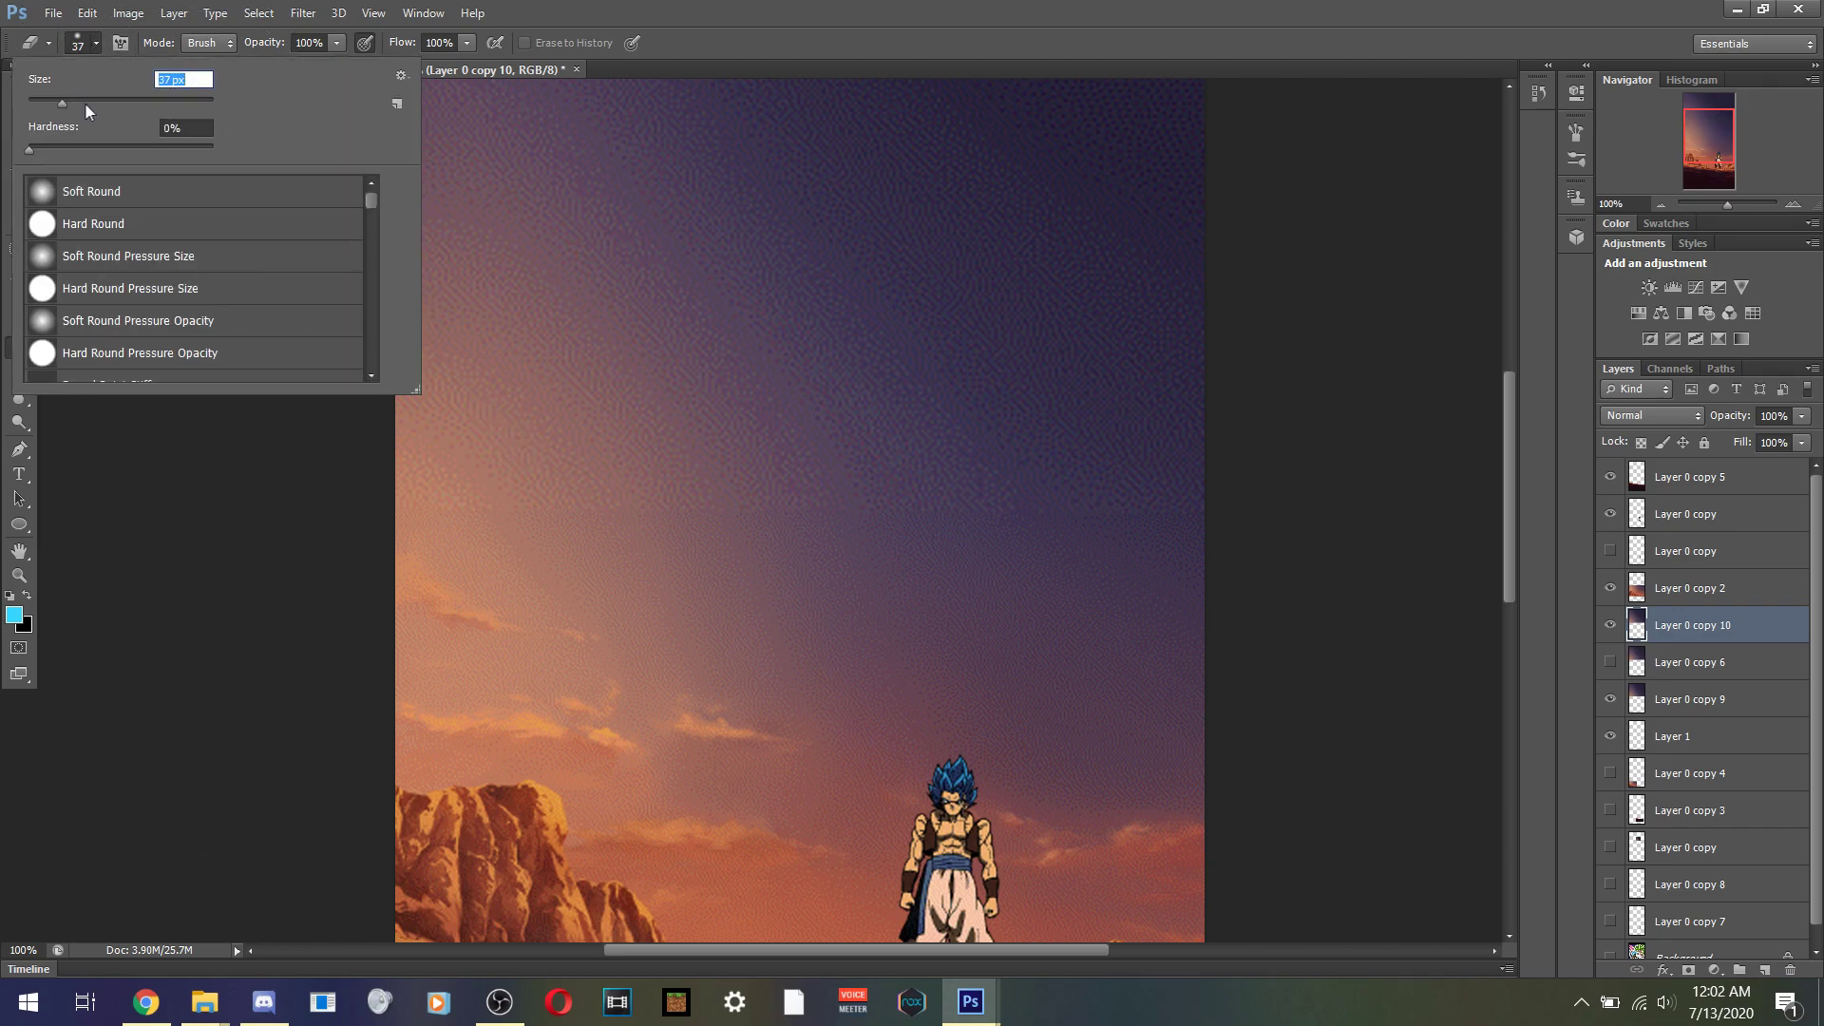
click(975, 47)
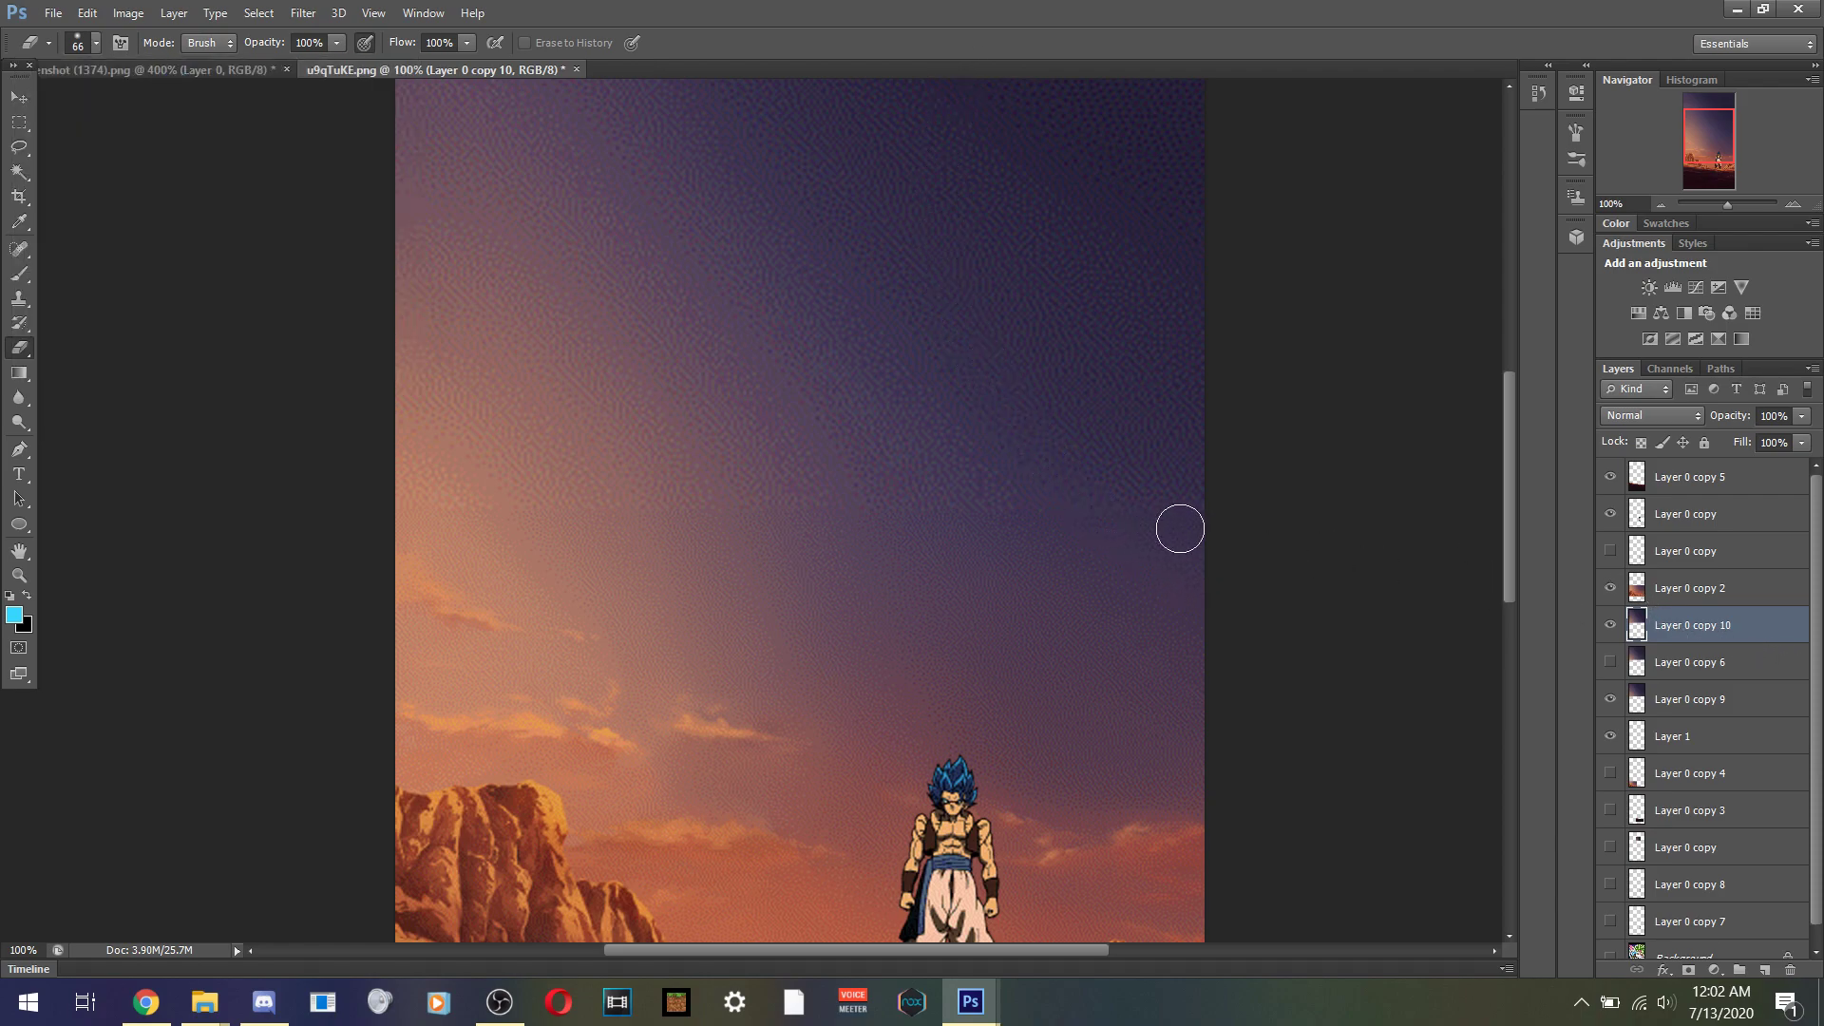
- Erase the lower edge of Layer 0 copy 10 along the sky seam, hide Layer 0 copy 9, undo the stroke and erase the edge again
mouse_move(1188, 528)
mouse_down()
mouse_move(903, 510)
mouse_move(418, 523)
mouse_up()
click(1611, 700)
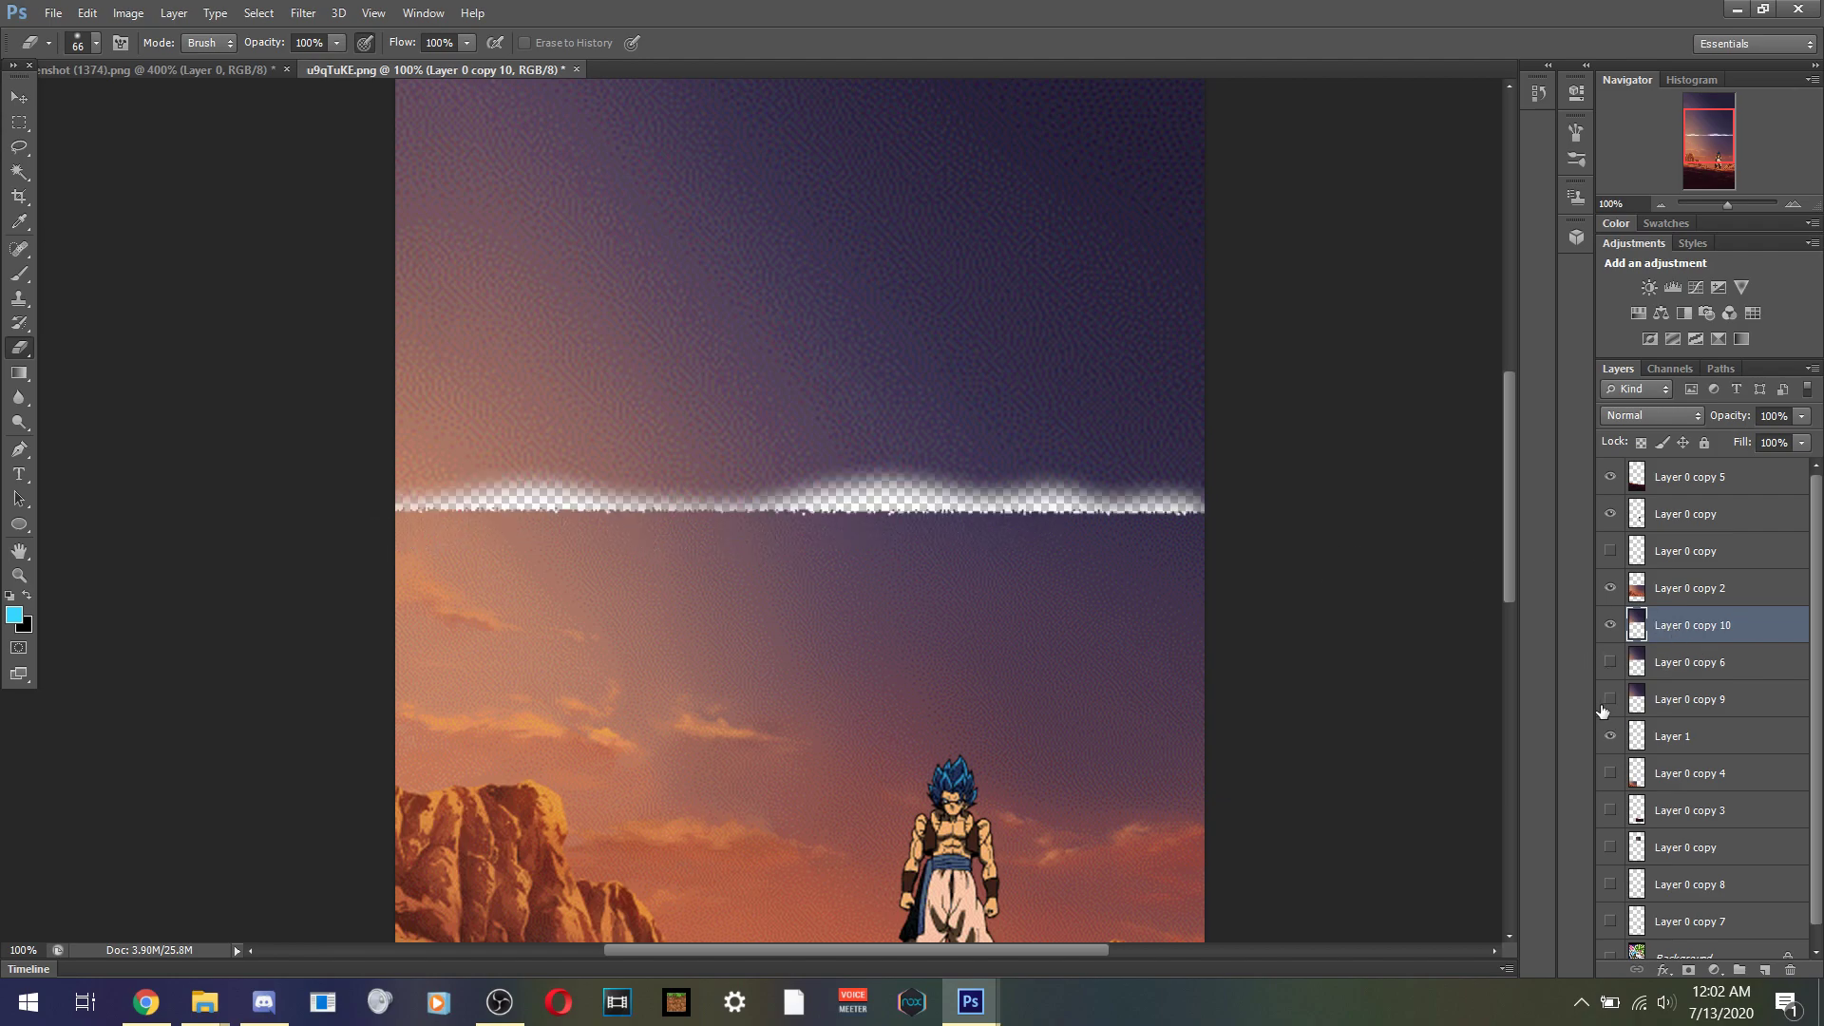
click(88, 12)
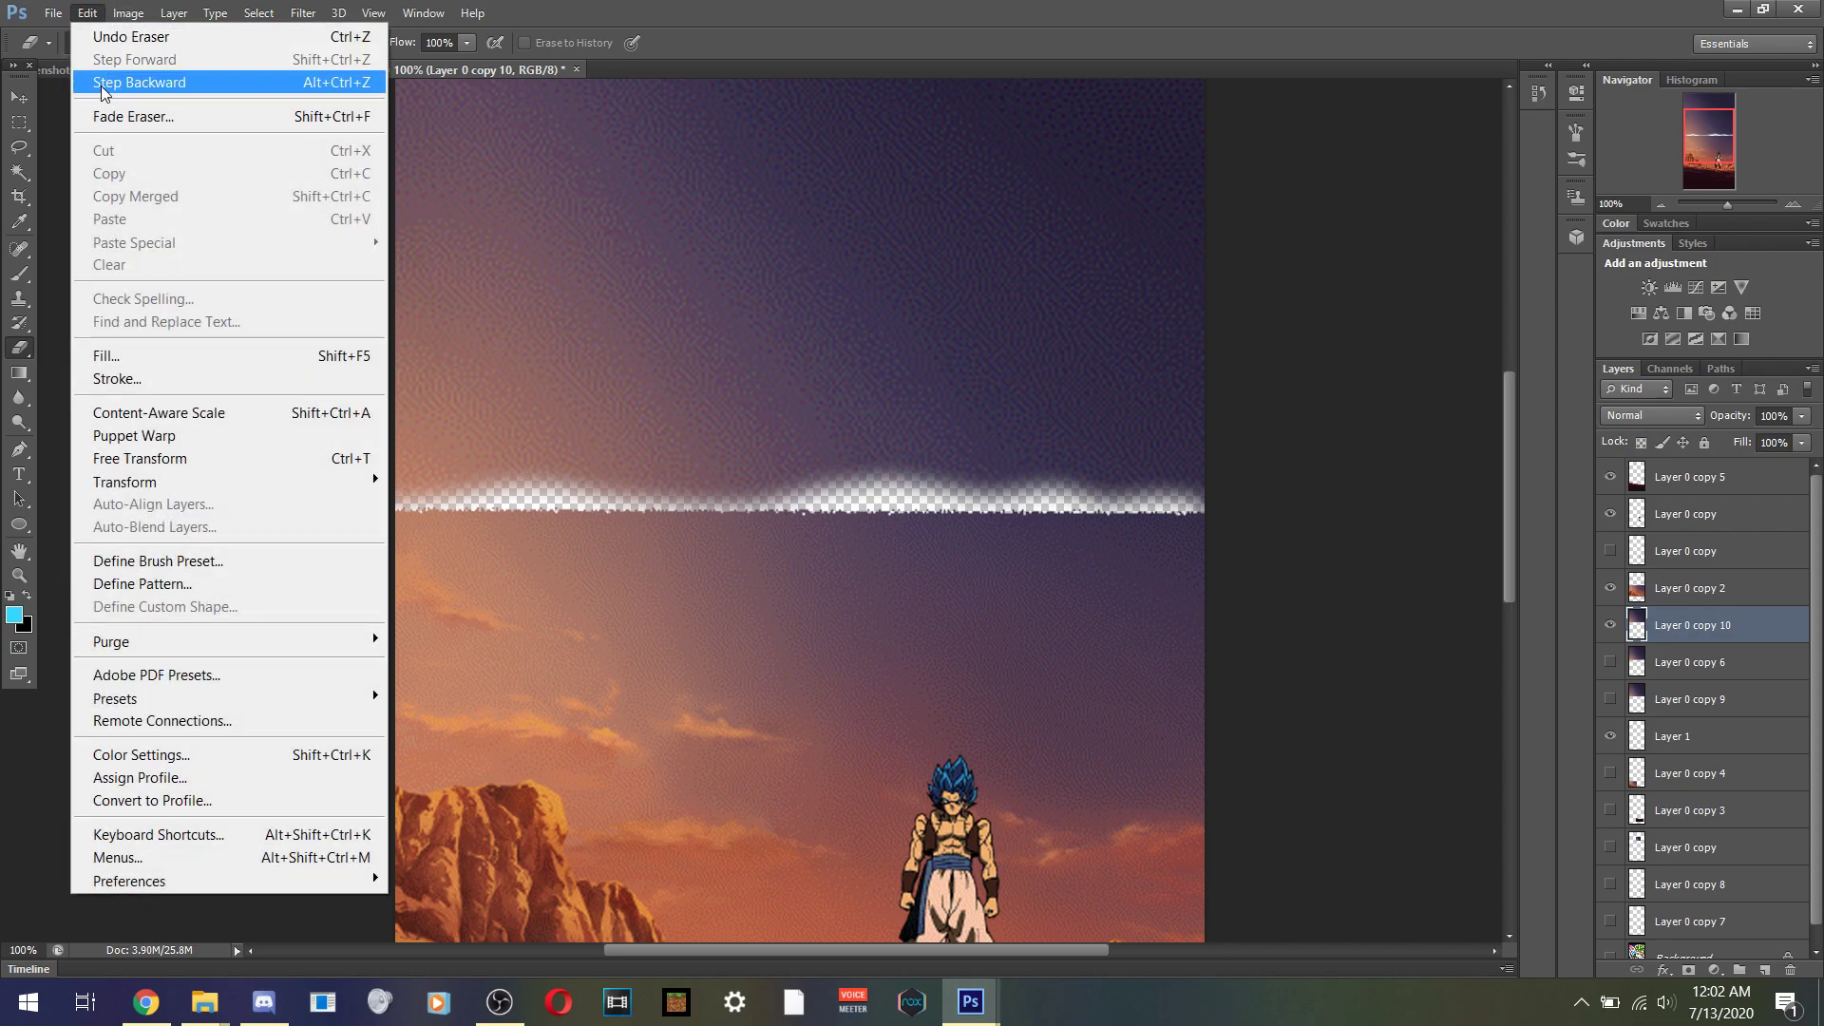
click(140, 82)
mouse_move(1193, 531)
mouse_down()
mouse_move(622, 499)
mouse_move(370, 517)
mouse_up()
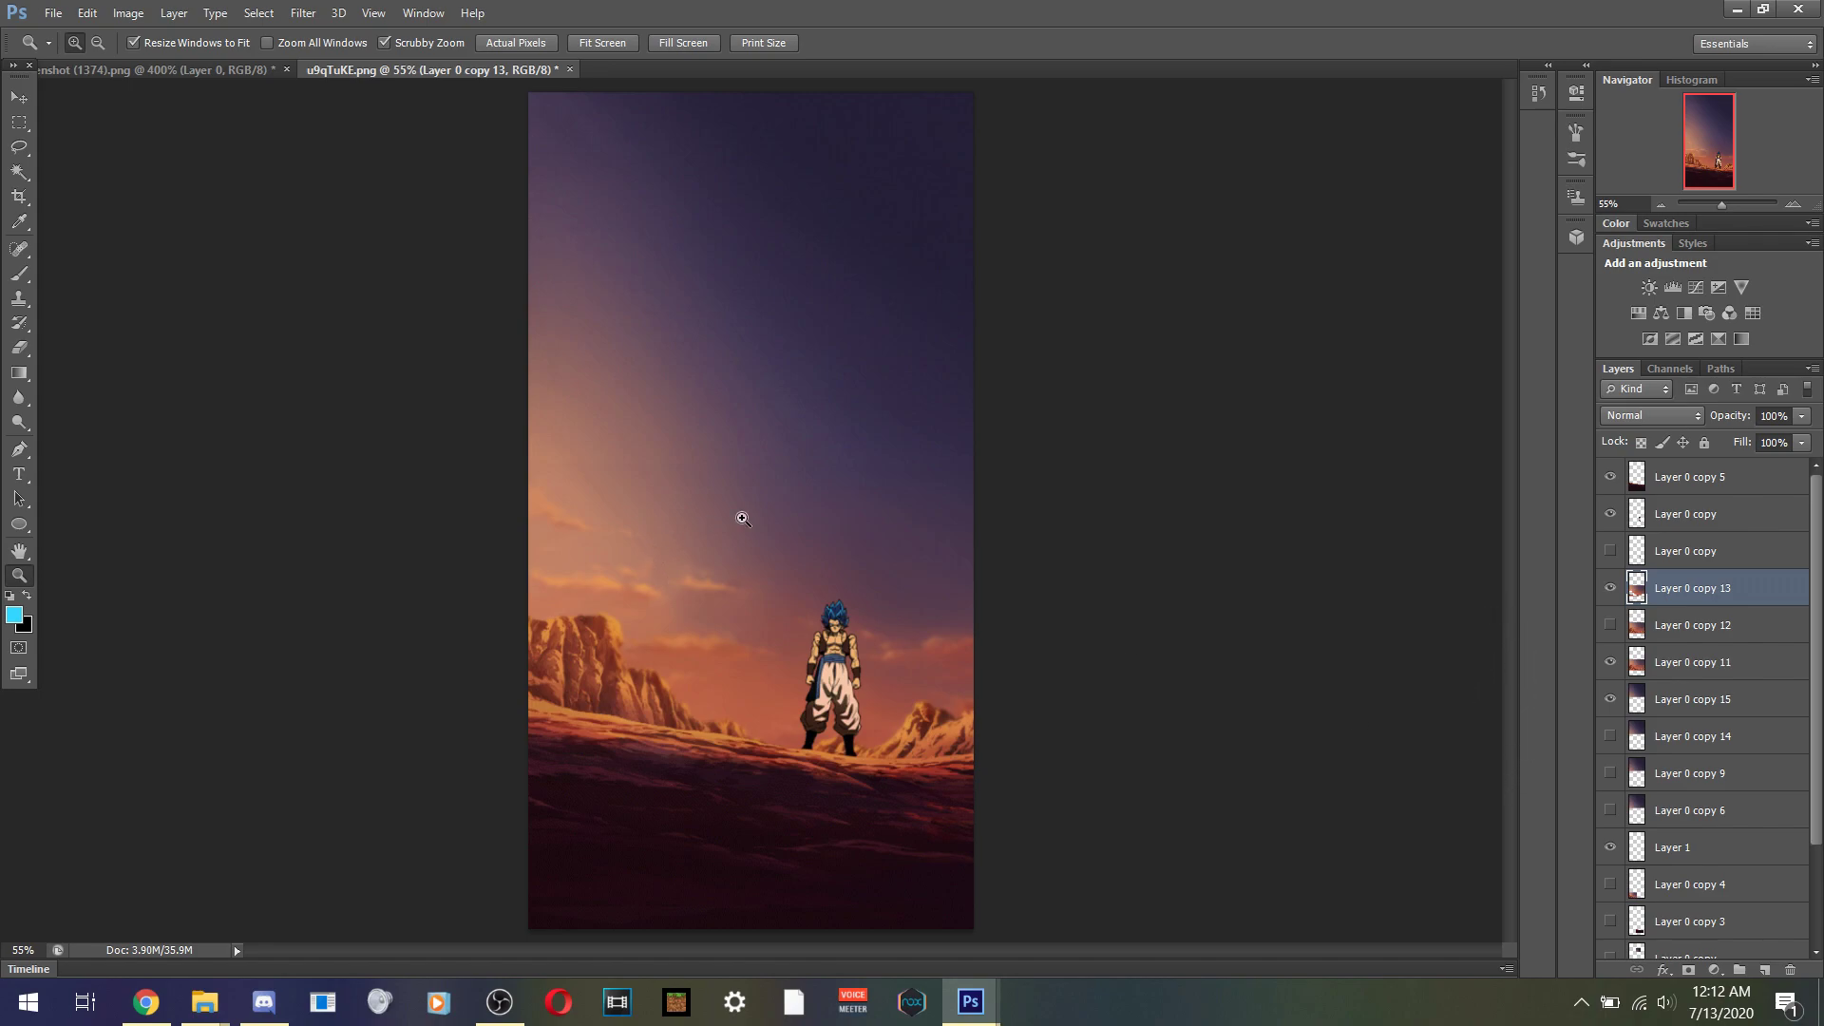
- View the whole reference screenshot fitted to the window and return to u9qTuKE.png
click(224, 71)
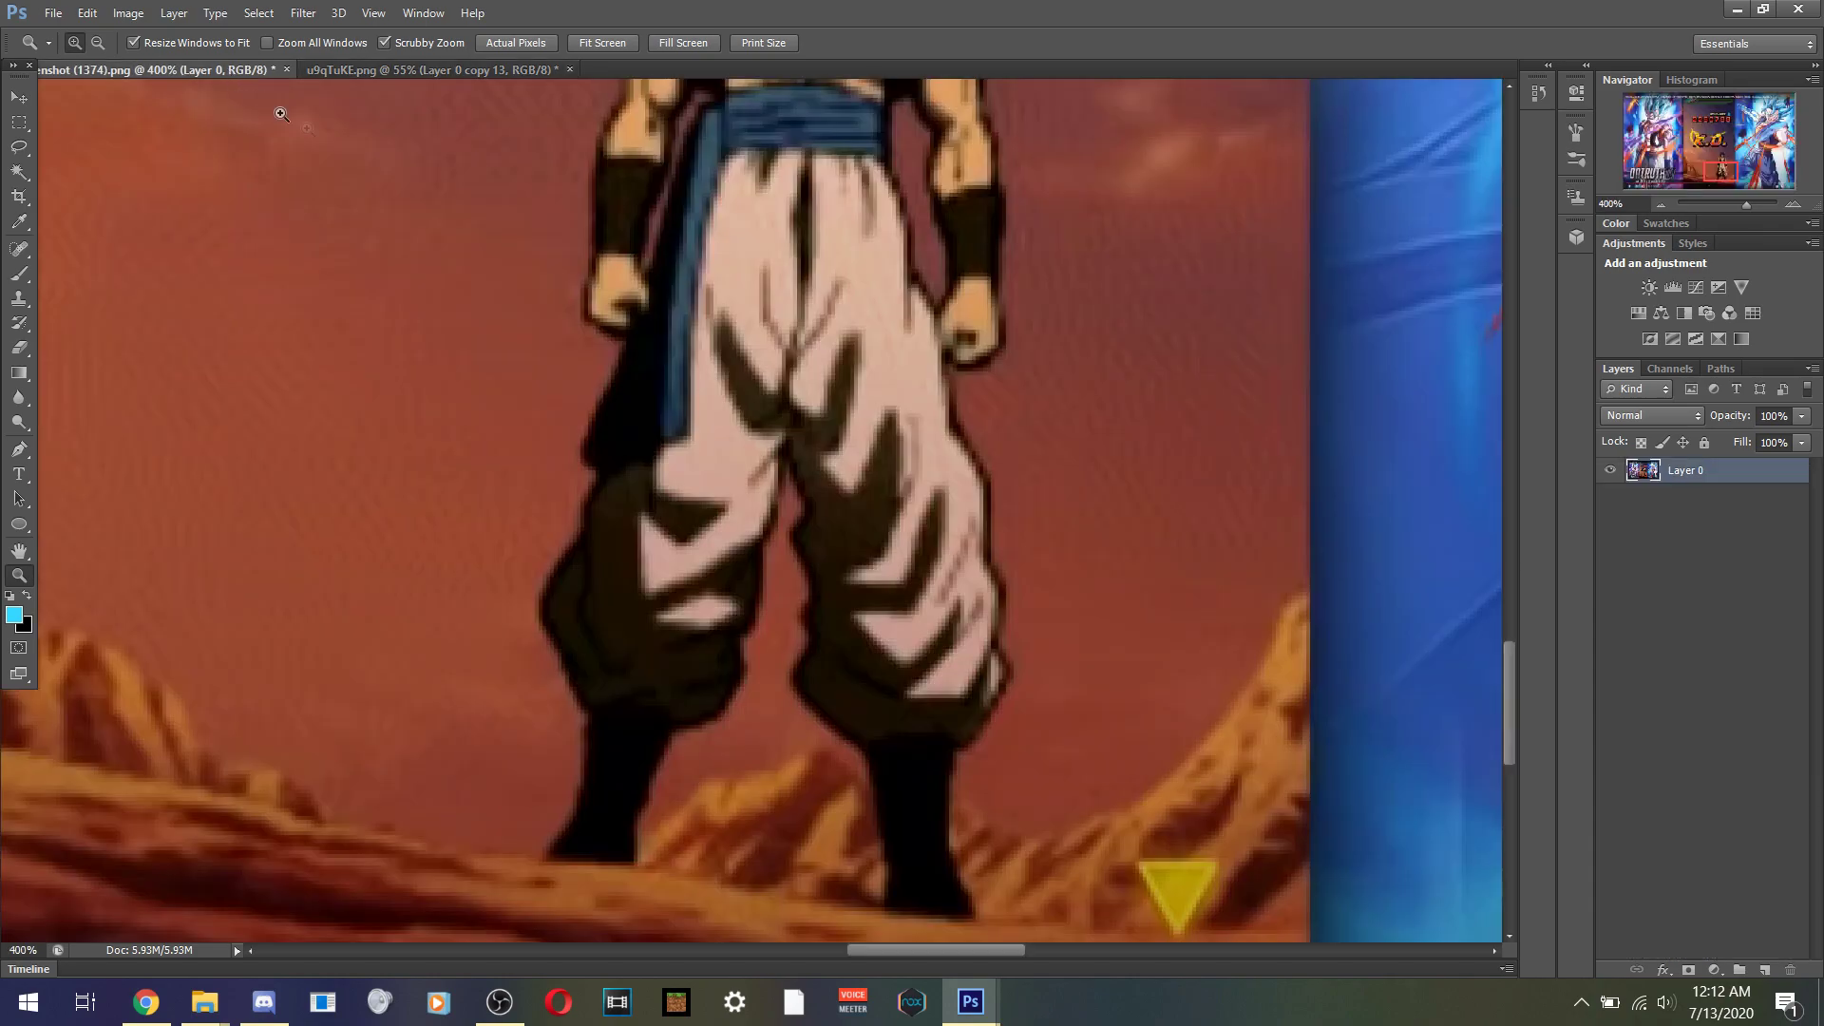
click(595, 46)
click(371, 74)
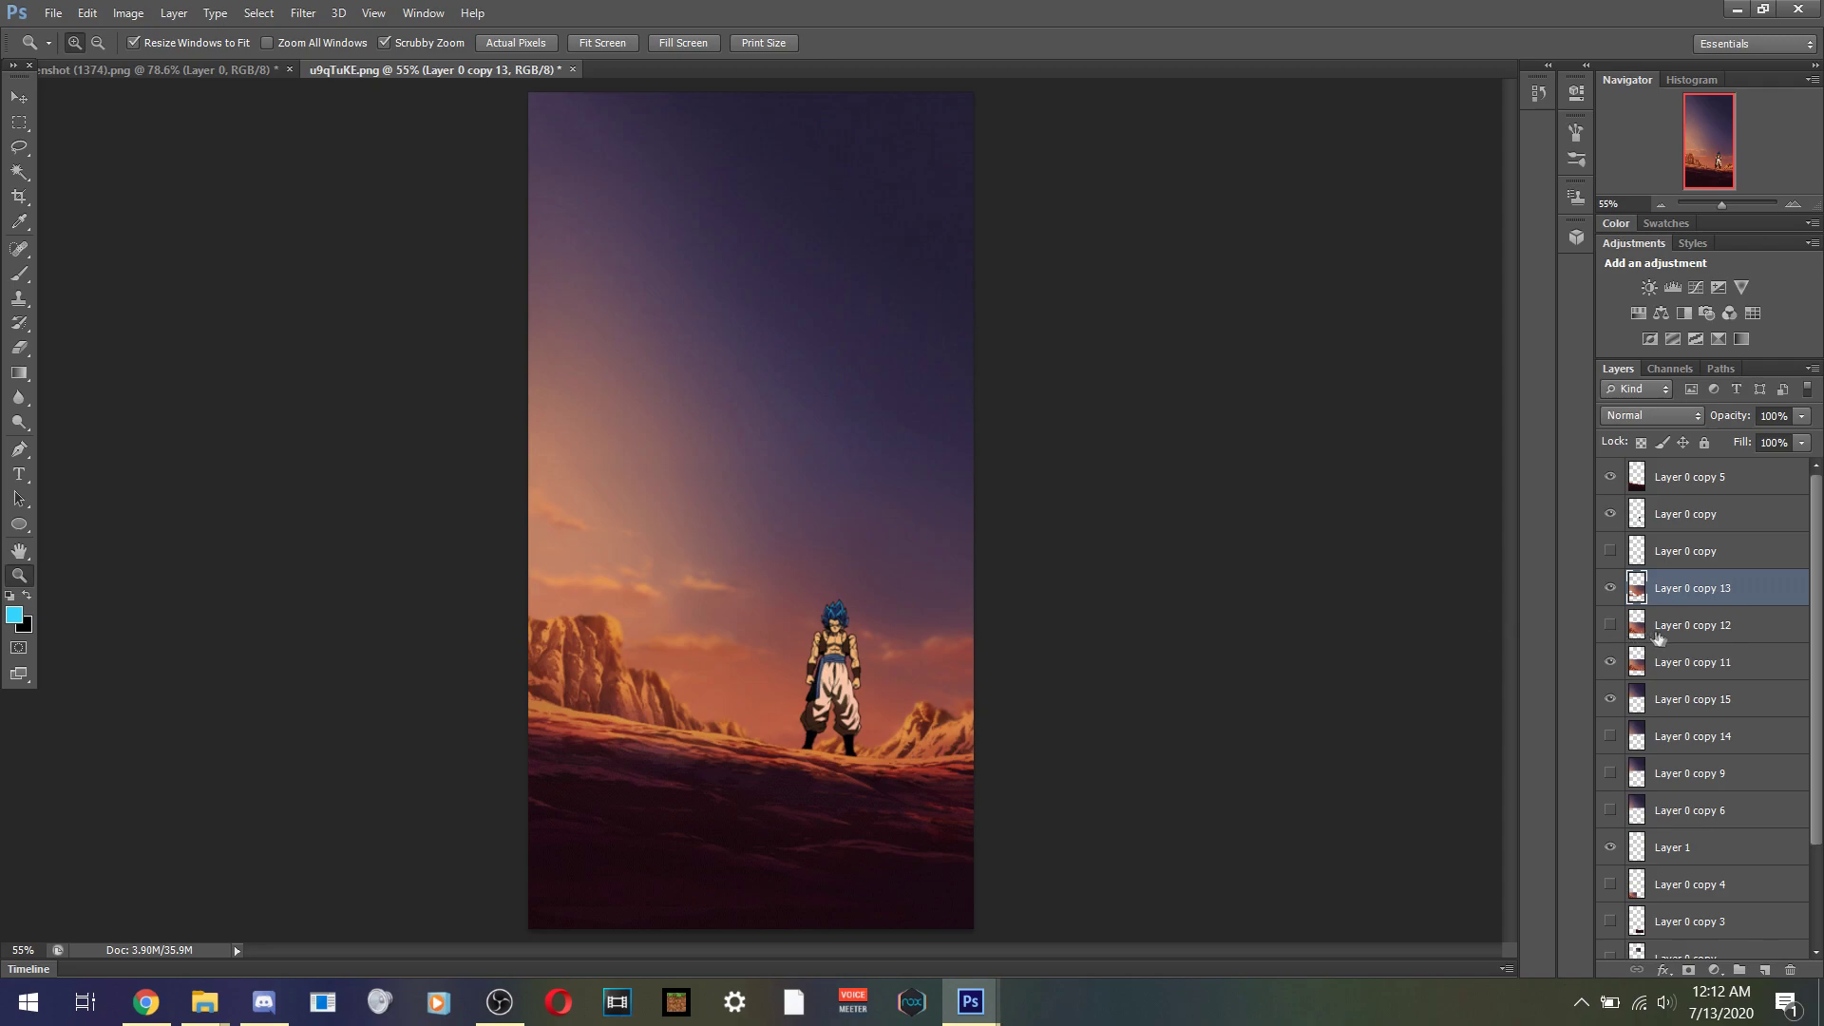
- Toggle Layer 0 copy 13 off and on, examining at 300% how it blends the clouds into the sky
click(1606, 591)
click(1609, 590)
click(684, 575)
click(684, 576)
click(684, 576)
click(684, 576)
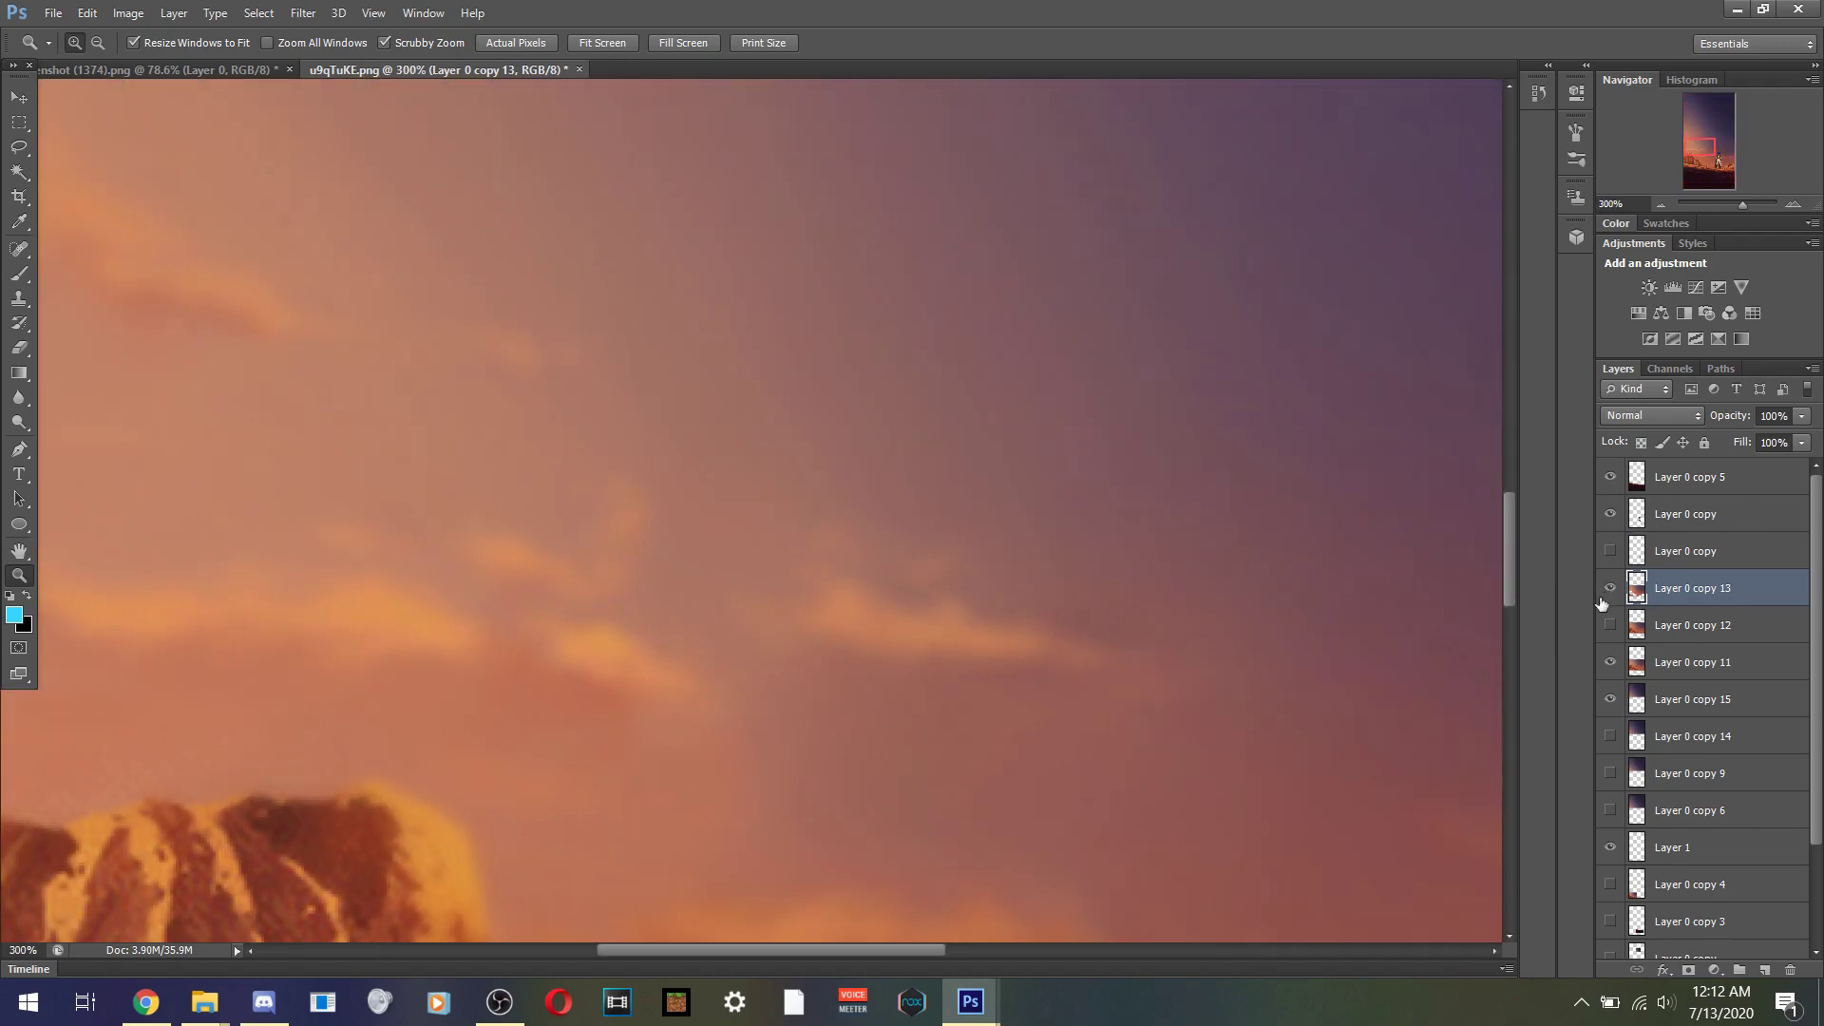
click(1609, 589)
click(1609, 589)
- Show Layer 0 copy 6 and check the upper sky up close and across the whole image
scroll(830, 670, up, 5)
scroll(830, 671, up, 6)
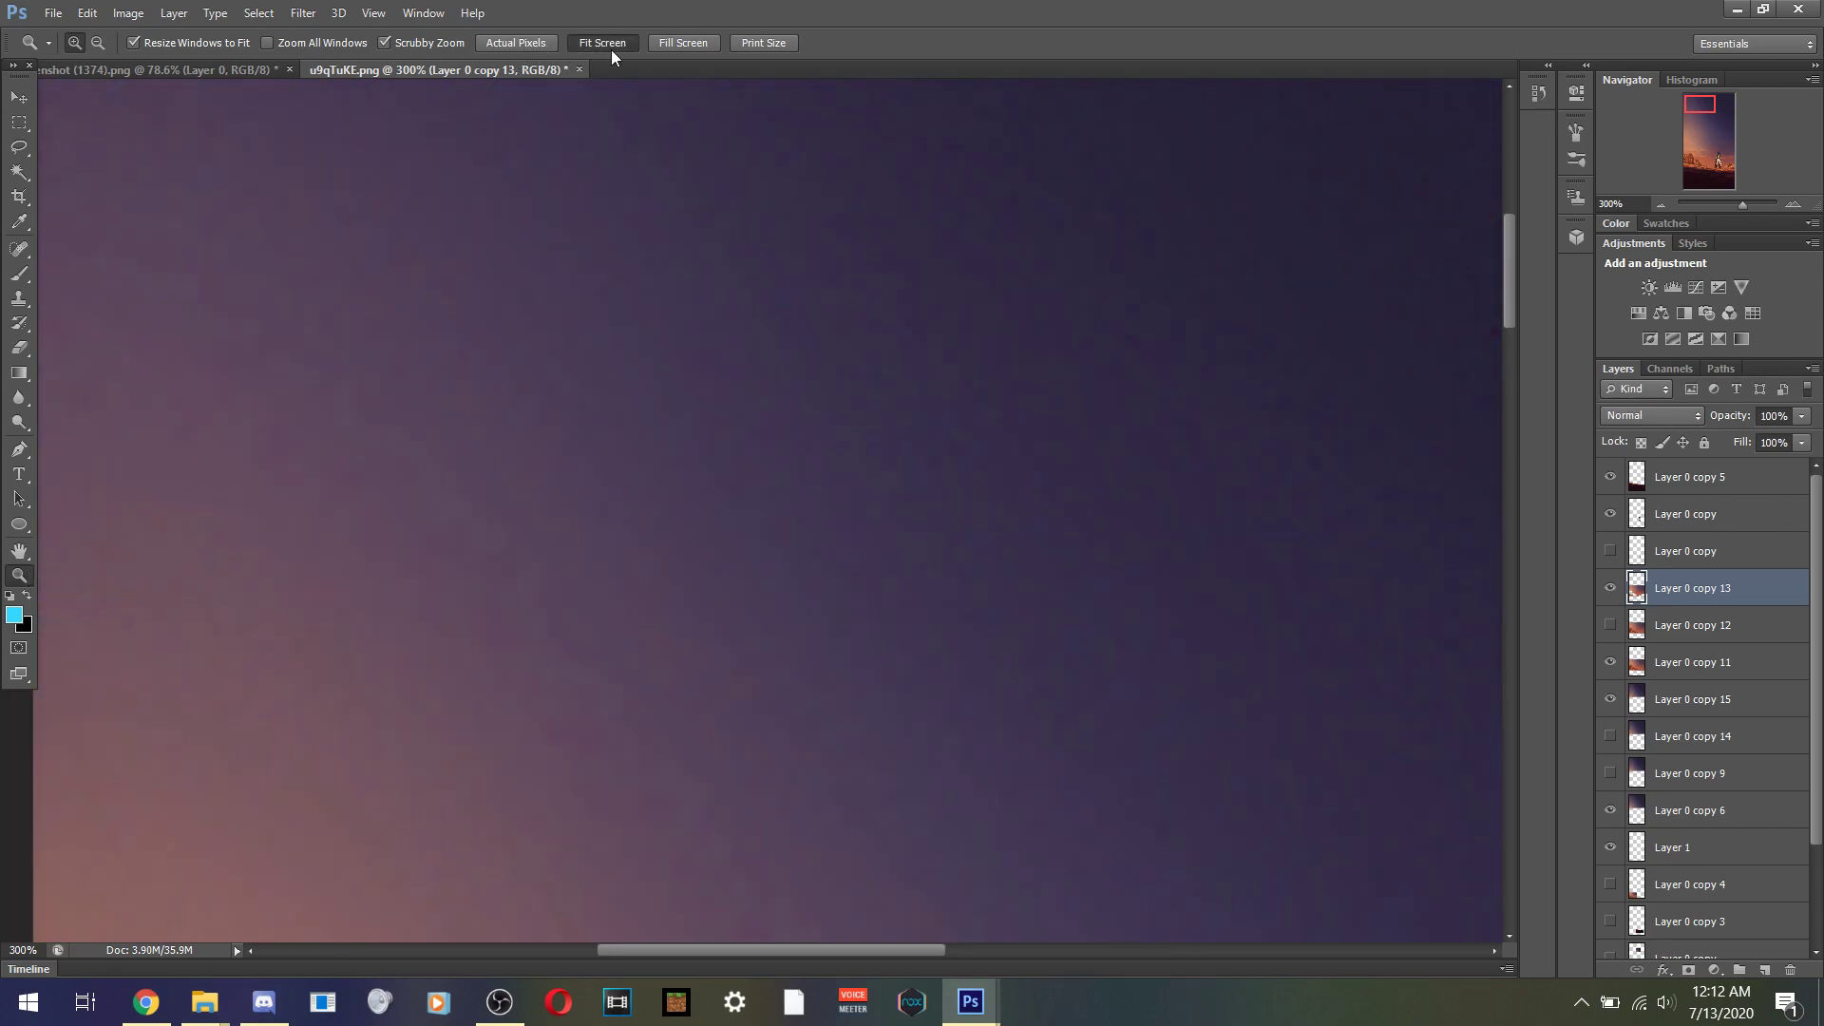
click(612, 45)
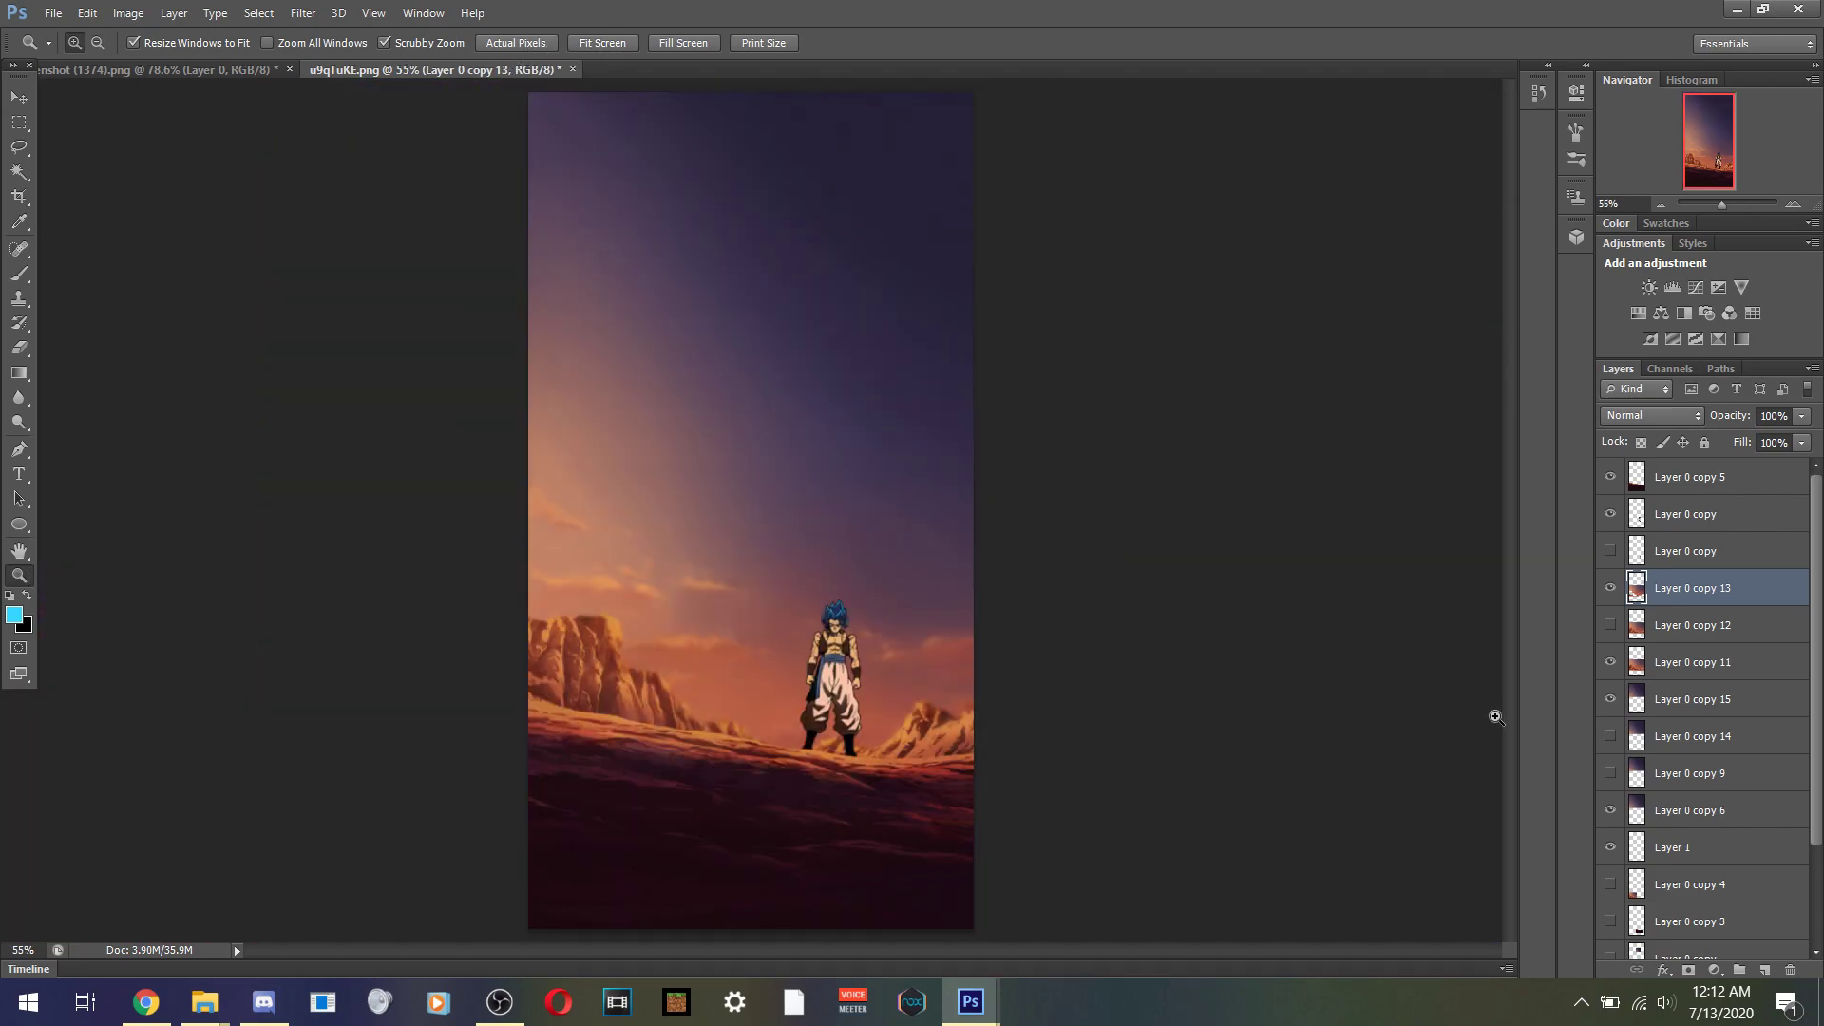
- Toggle Layer 0 copy 11 to check which part of the rocks and horizon it covers
click(1608, 664)
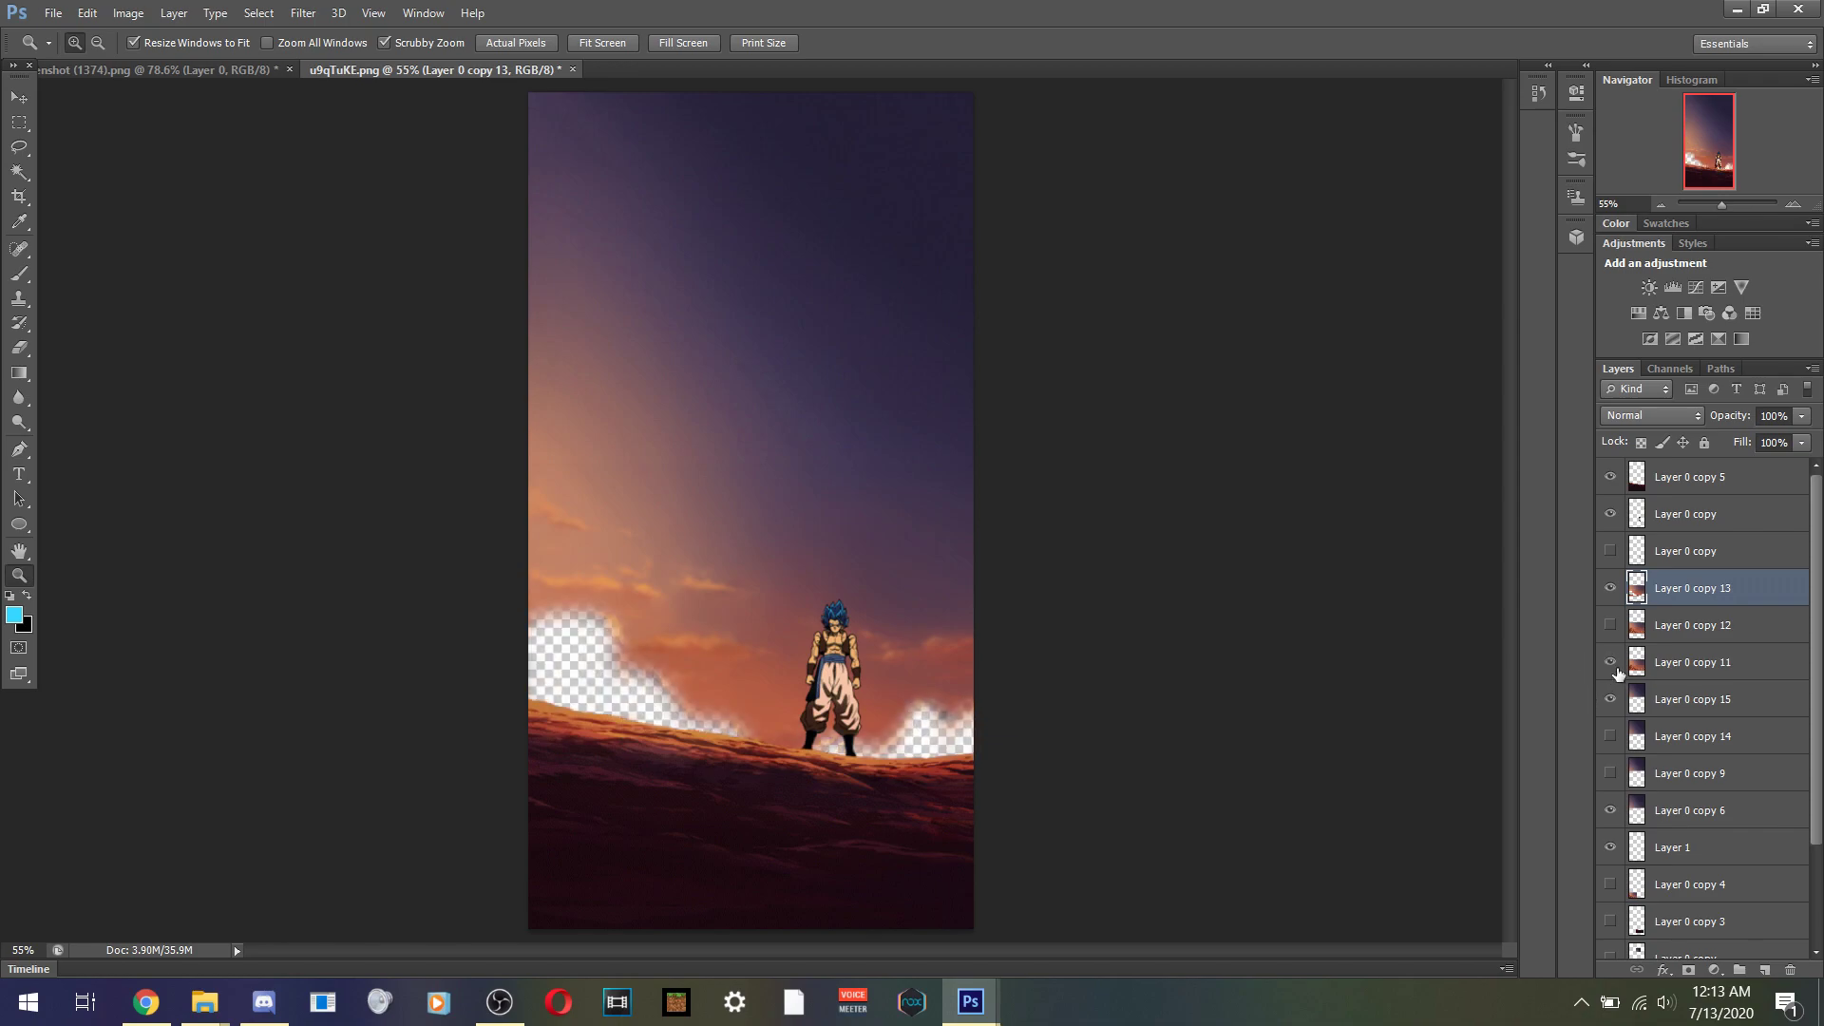
click(1618, 673)
click(1611, 664)
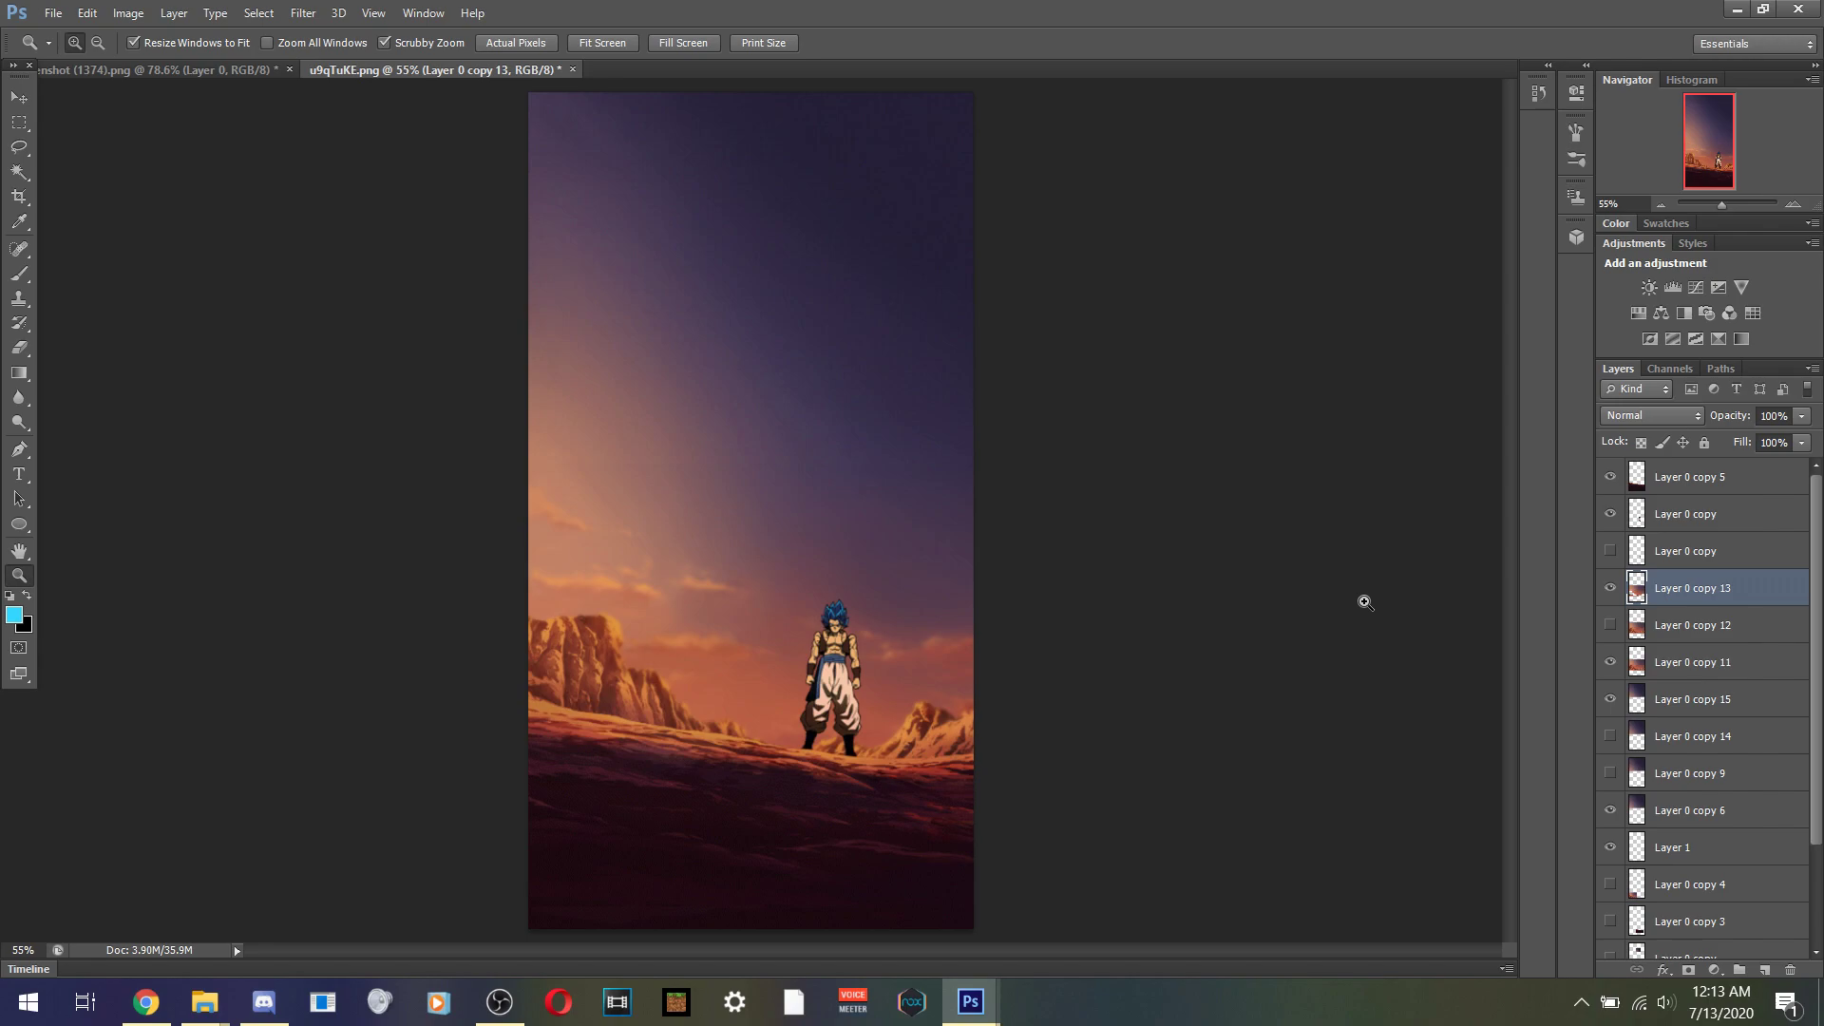
- Toggle Layer 0 copy 15, copy 6 and copy 9 to examine what each contributes to the upper sky
click(1610, 700)
click(1611, 810)
click(1610, 810)
click(1611, 811)
click(1610, 810)
click(1610, 701)
click(1610, 775)
click(1611, 777)
click(1612, 811)
- Compare the composed scene with the reference screenshot, switching between the two documents
click(236, 74)
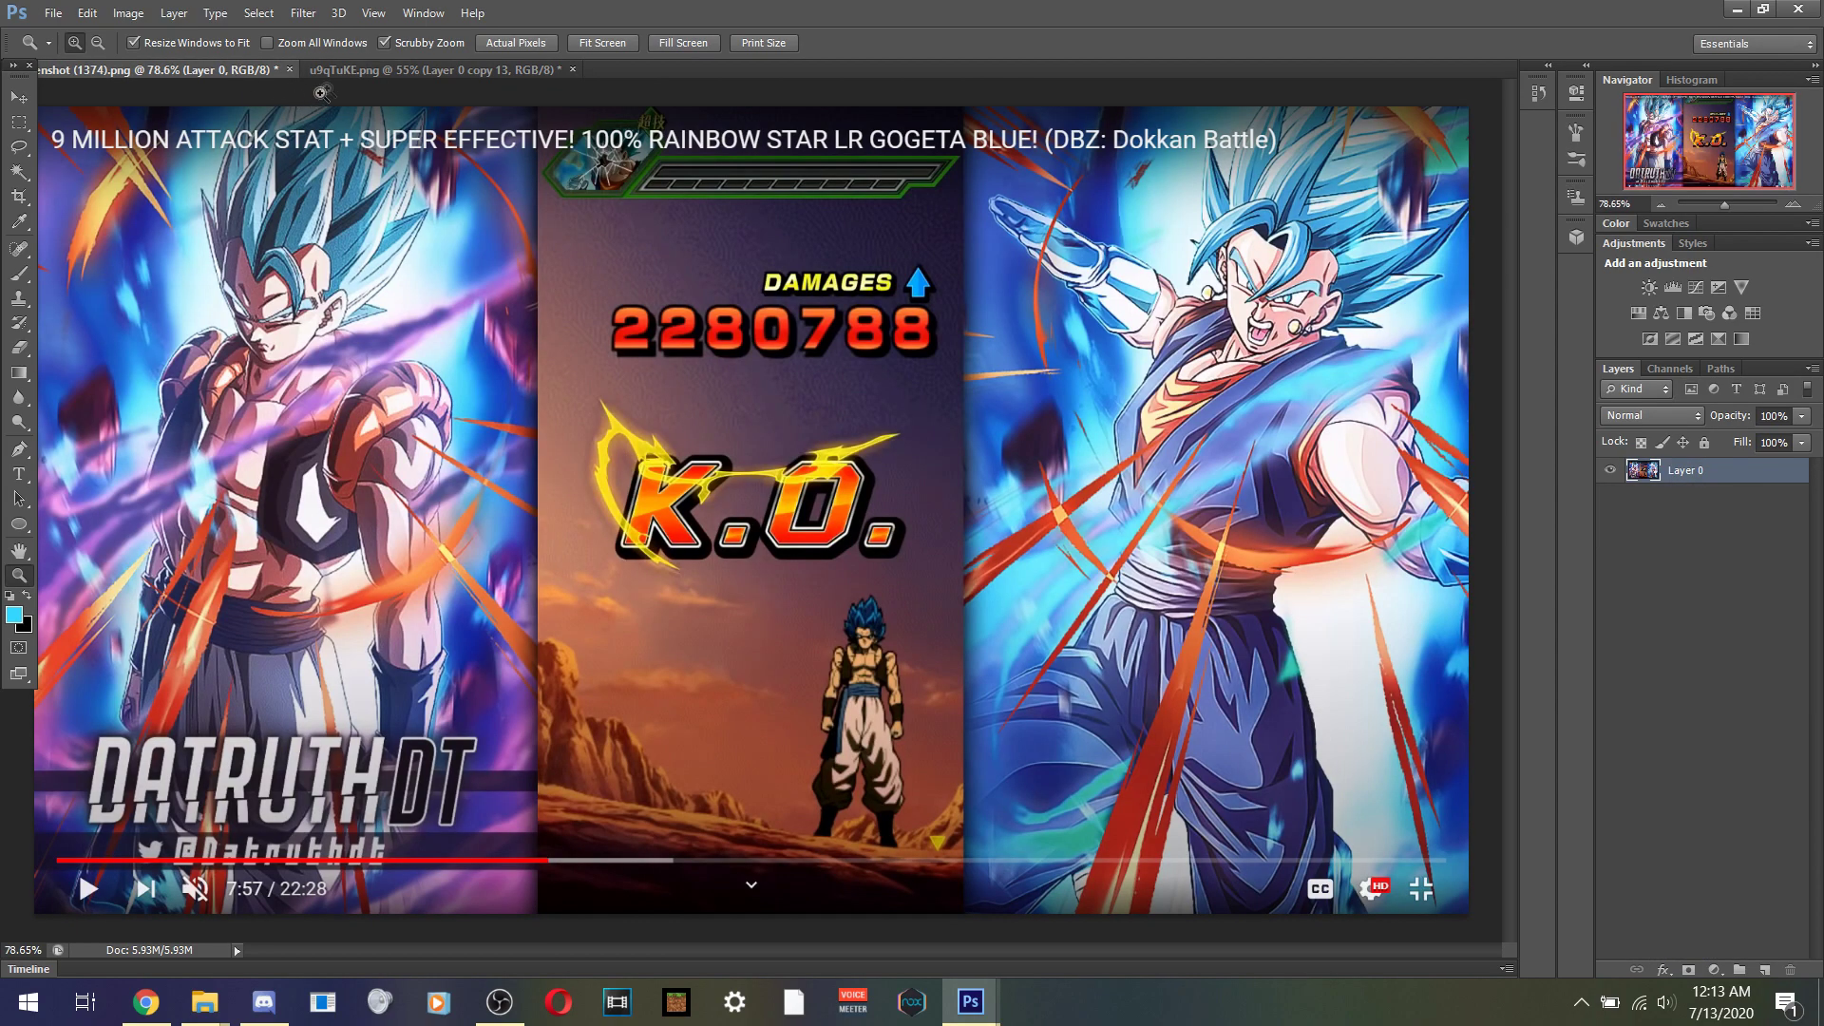
click(379, 69)
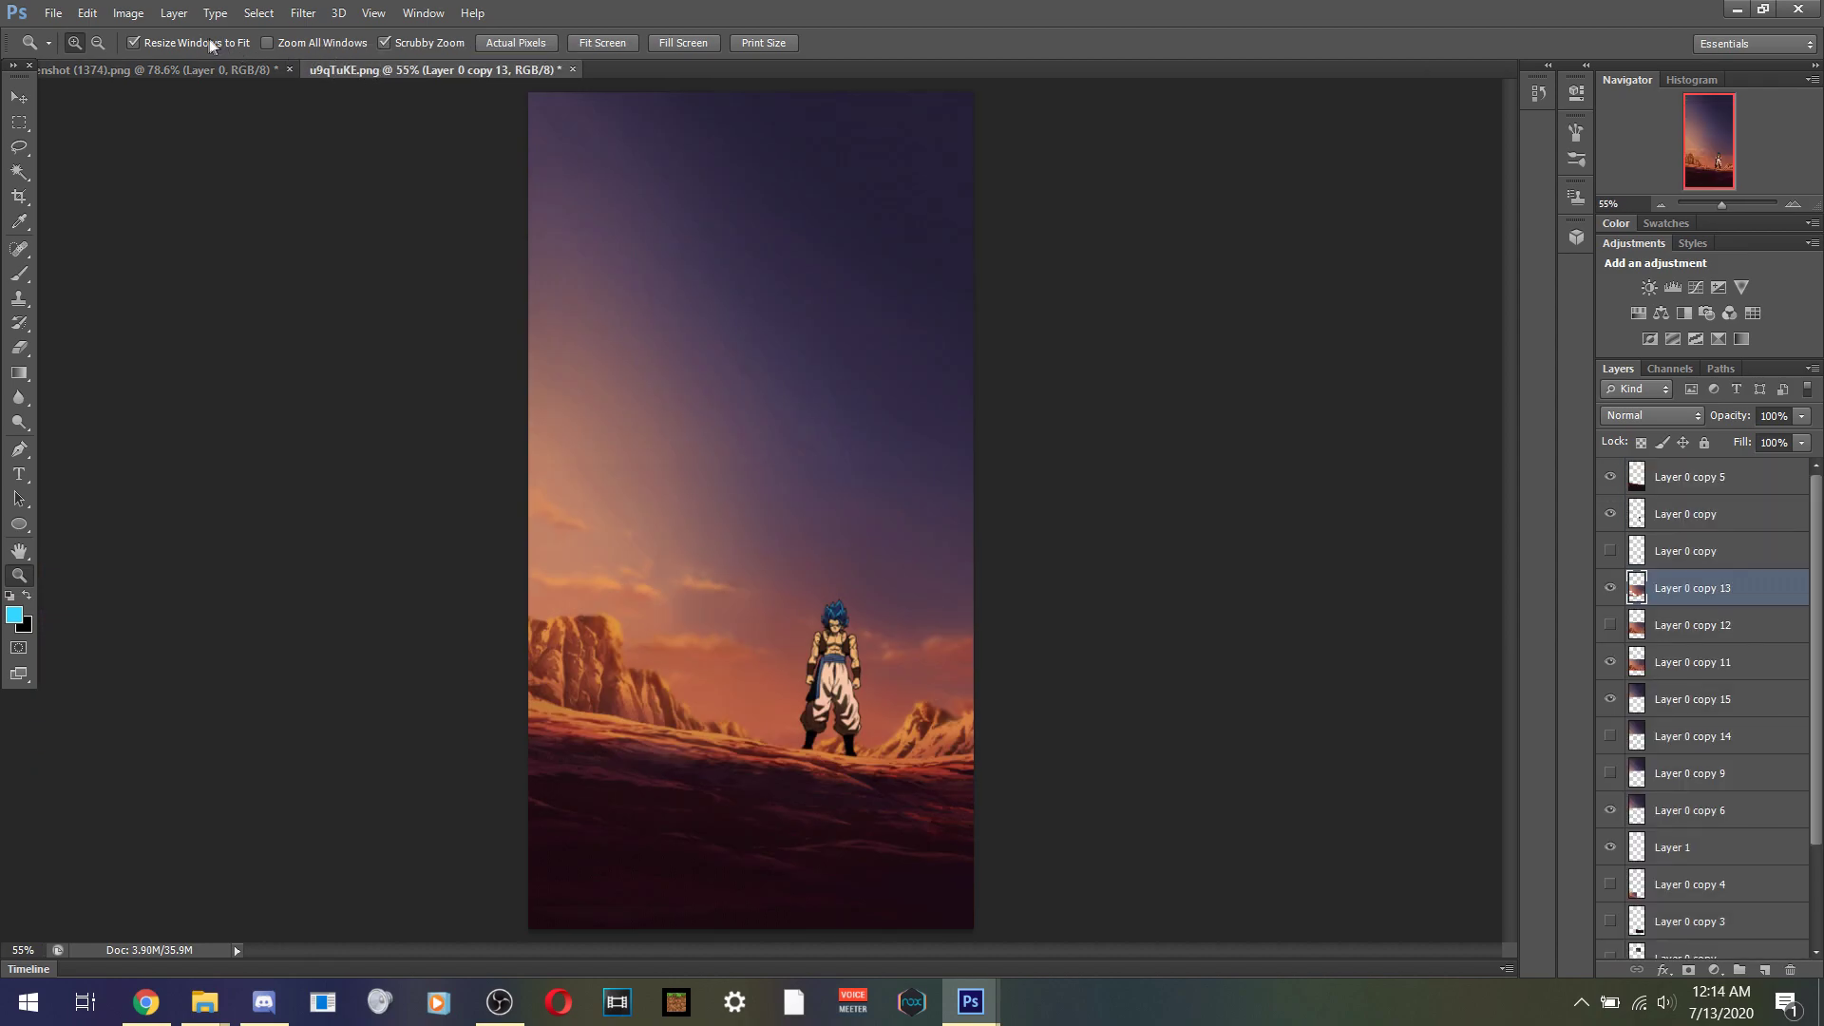
click(203, 70)
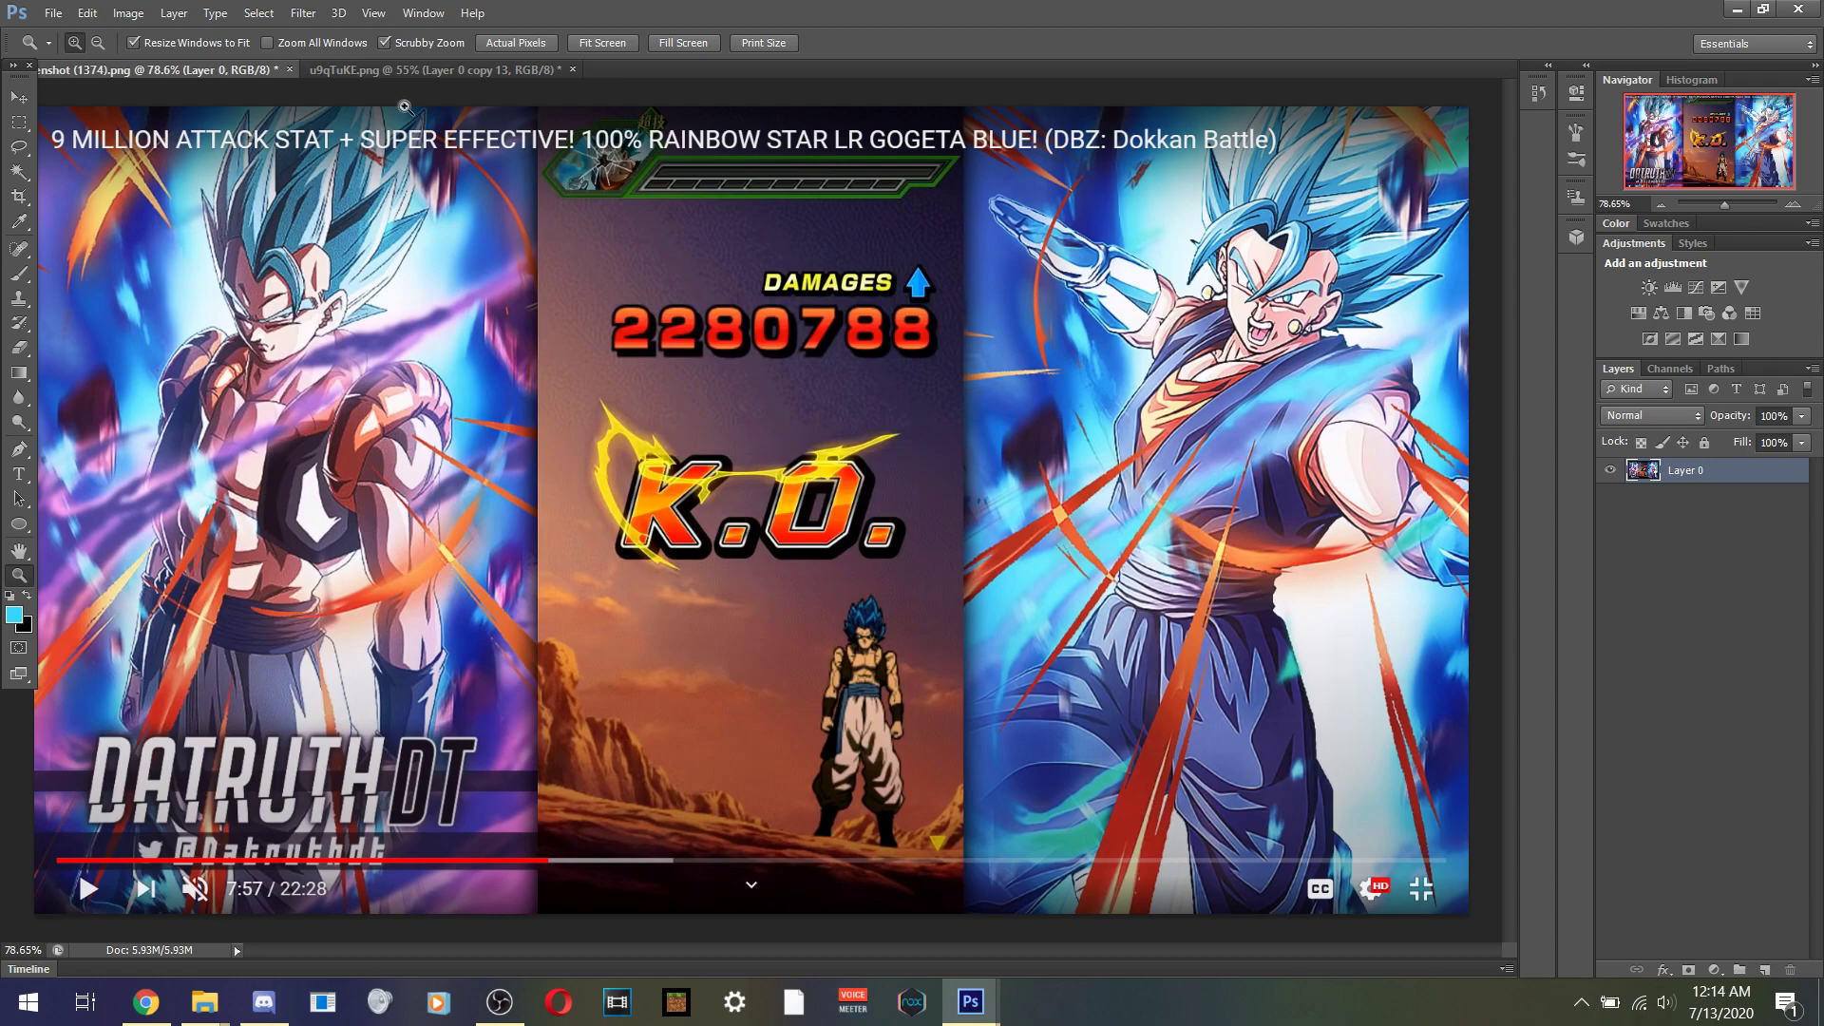
click(379, 70)
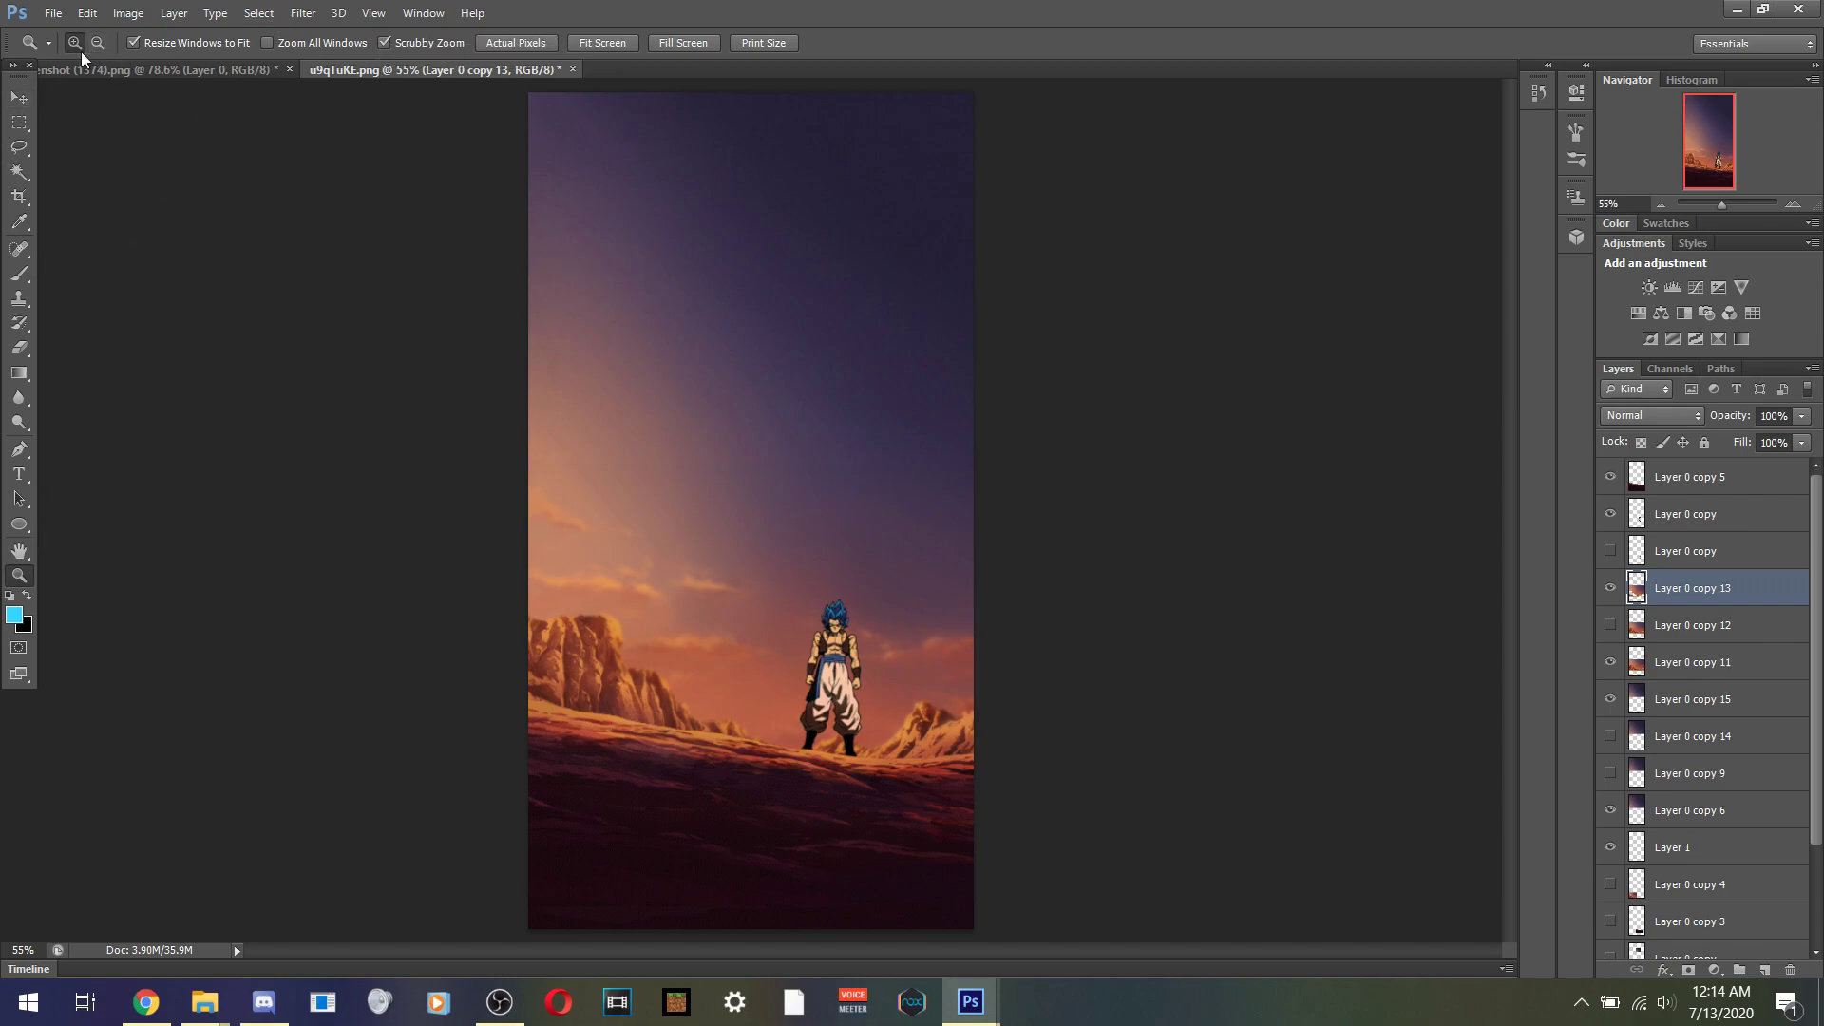
click(591, 327)
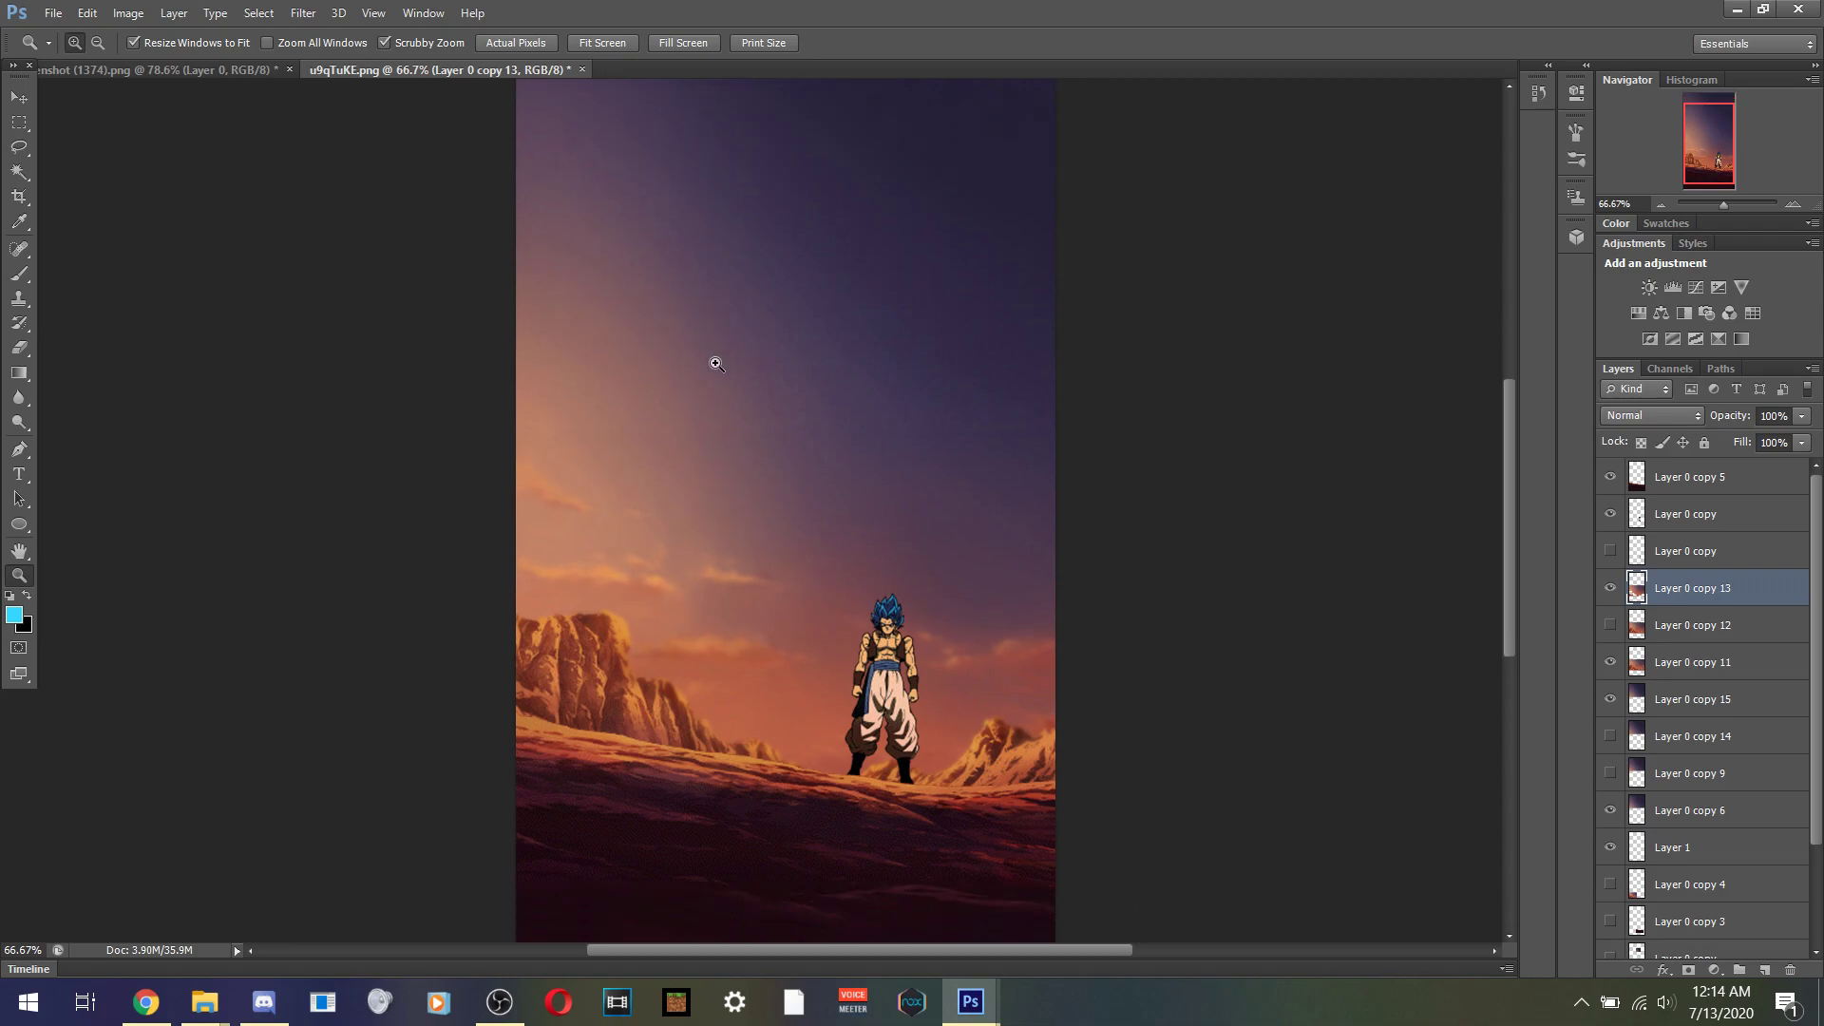
click(220, 72)
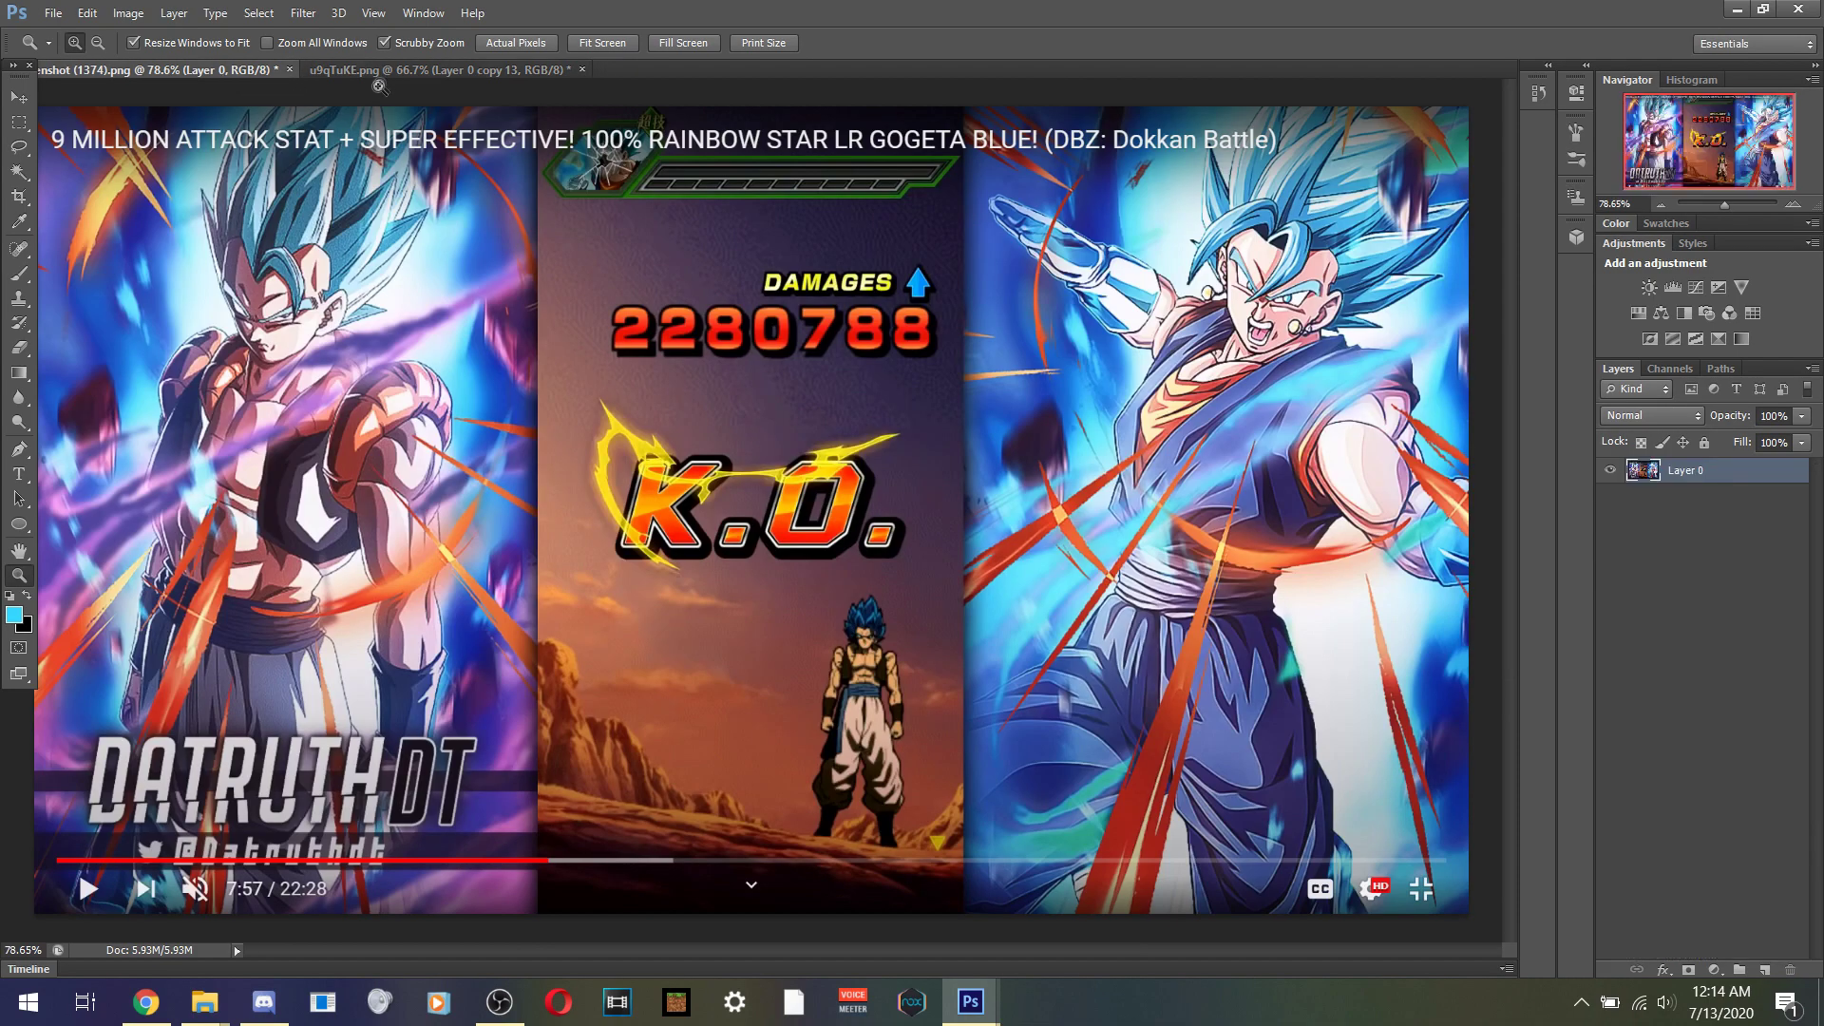
click(396, 71)
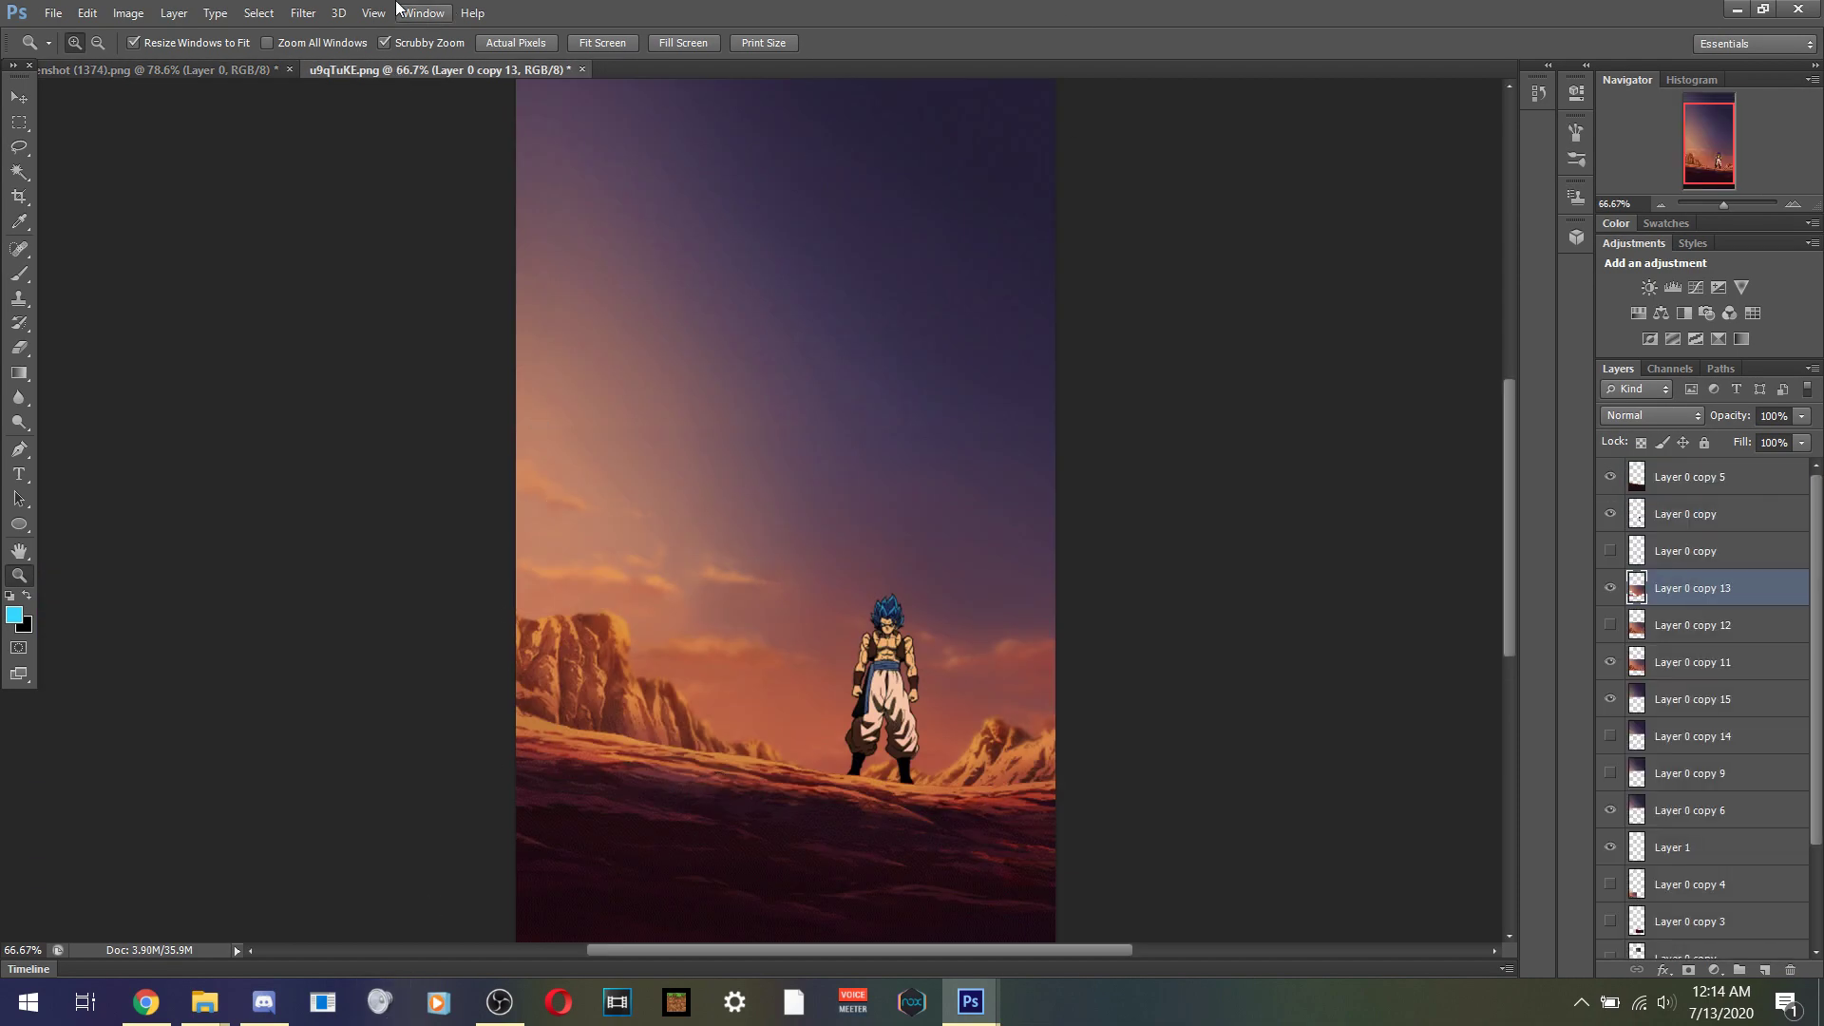
- Compare the composed sky and the reference screenshot at 100% zoom, and fit the composed scene to the window
key(ctrl+plus)
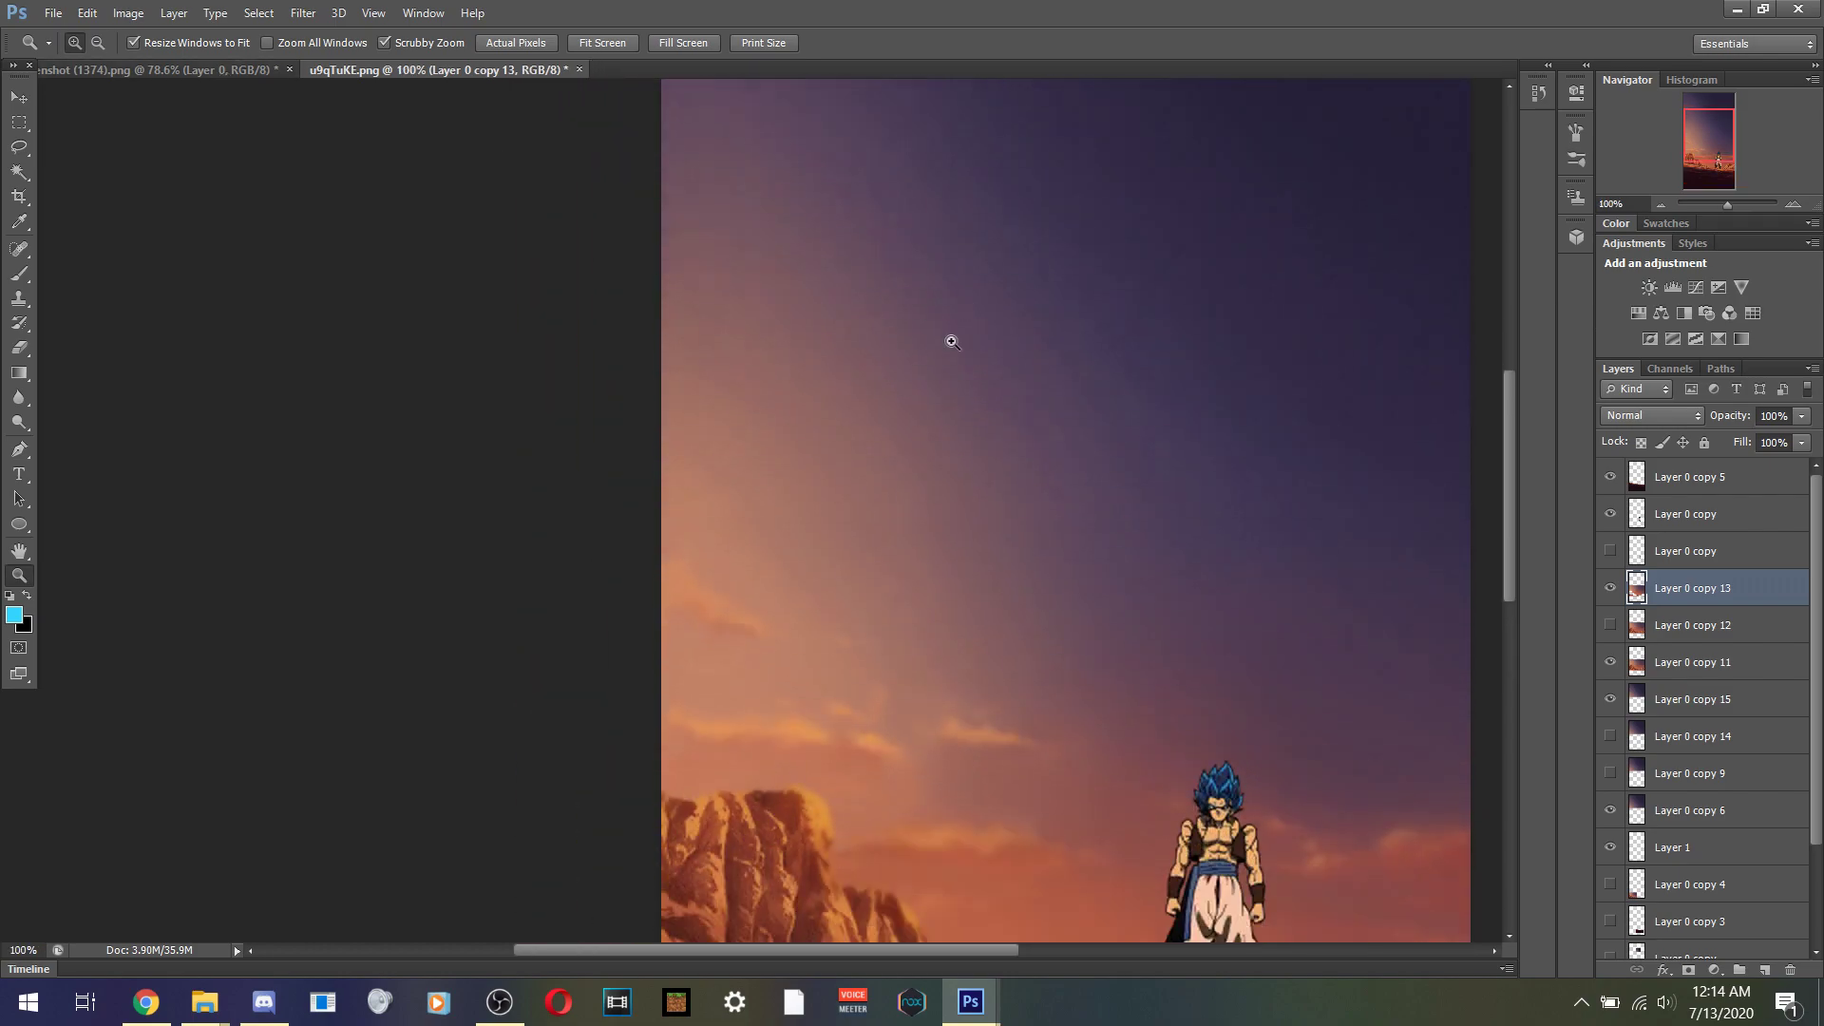
click(238, 67)
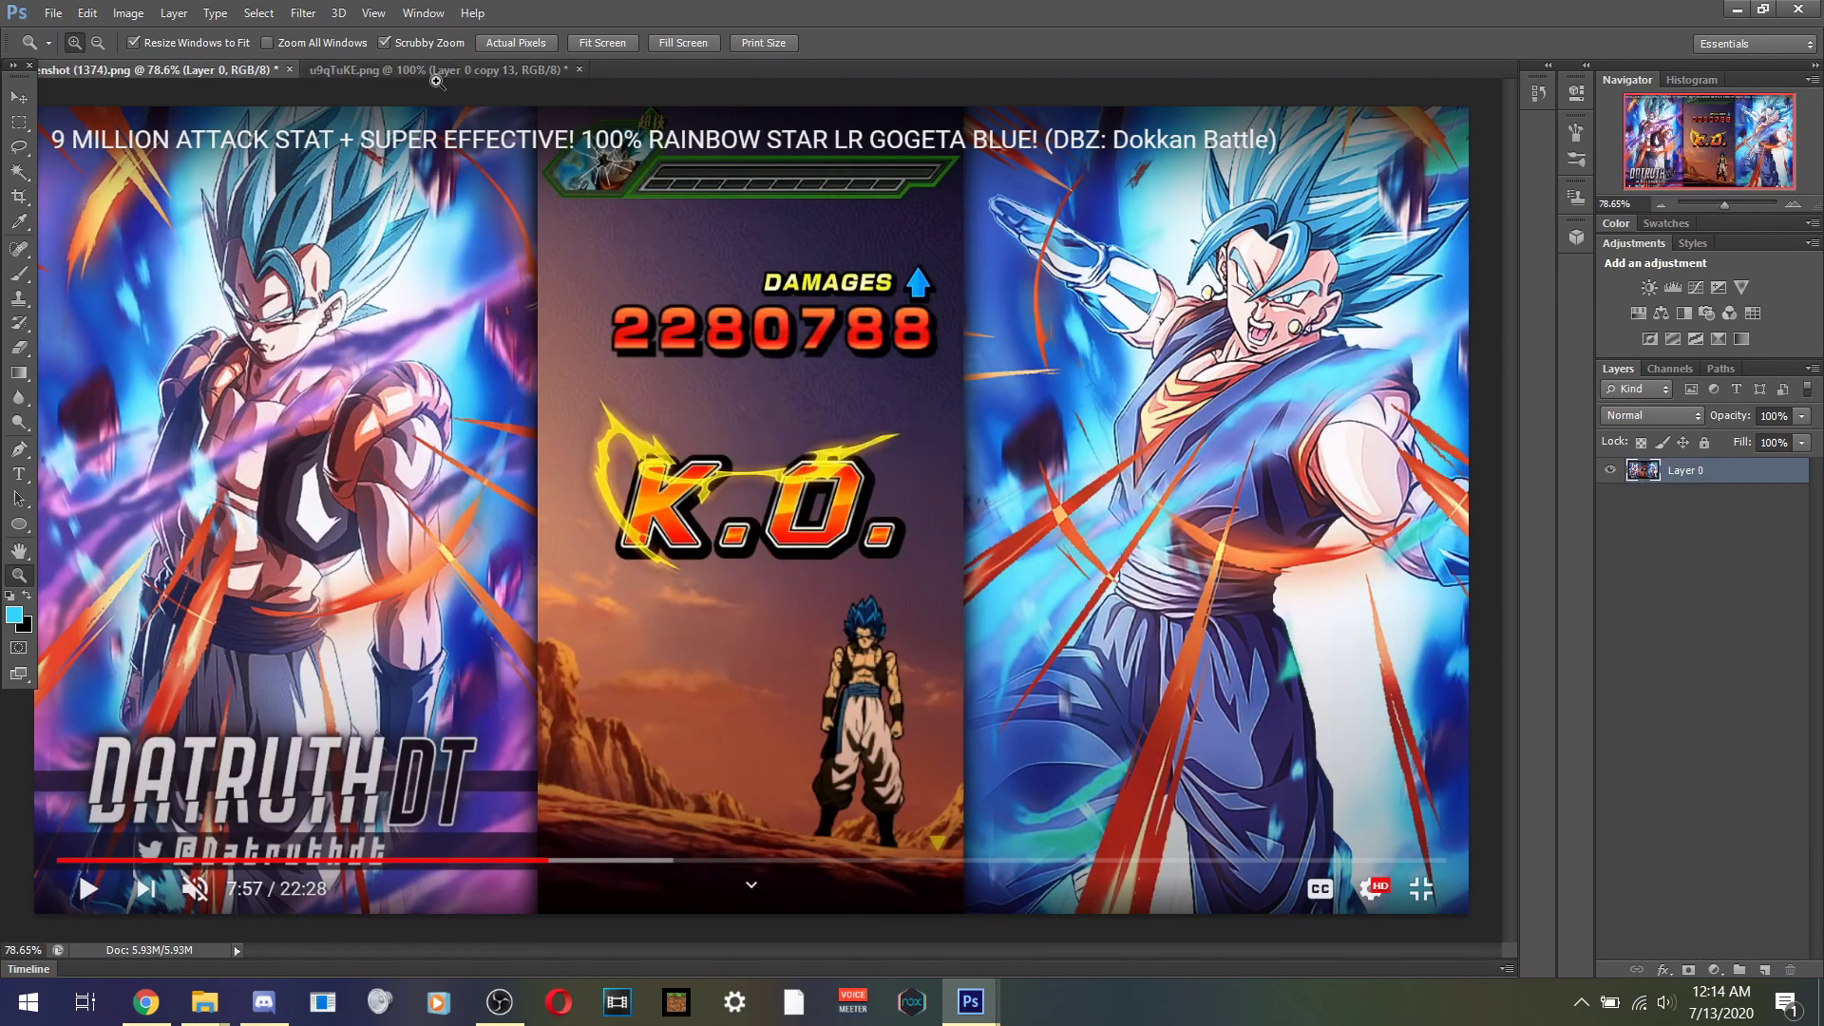
key(ctrl+plus)
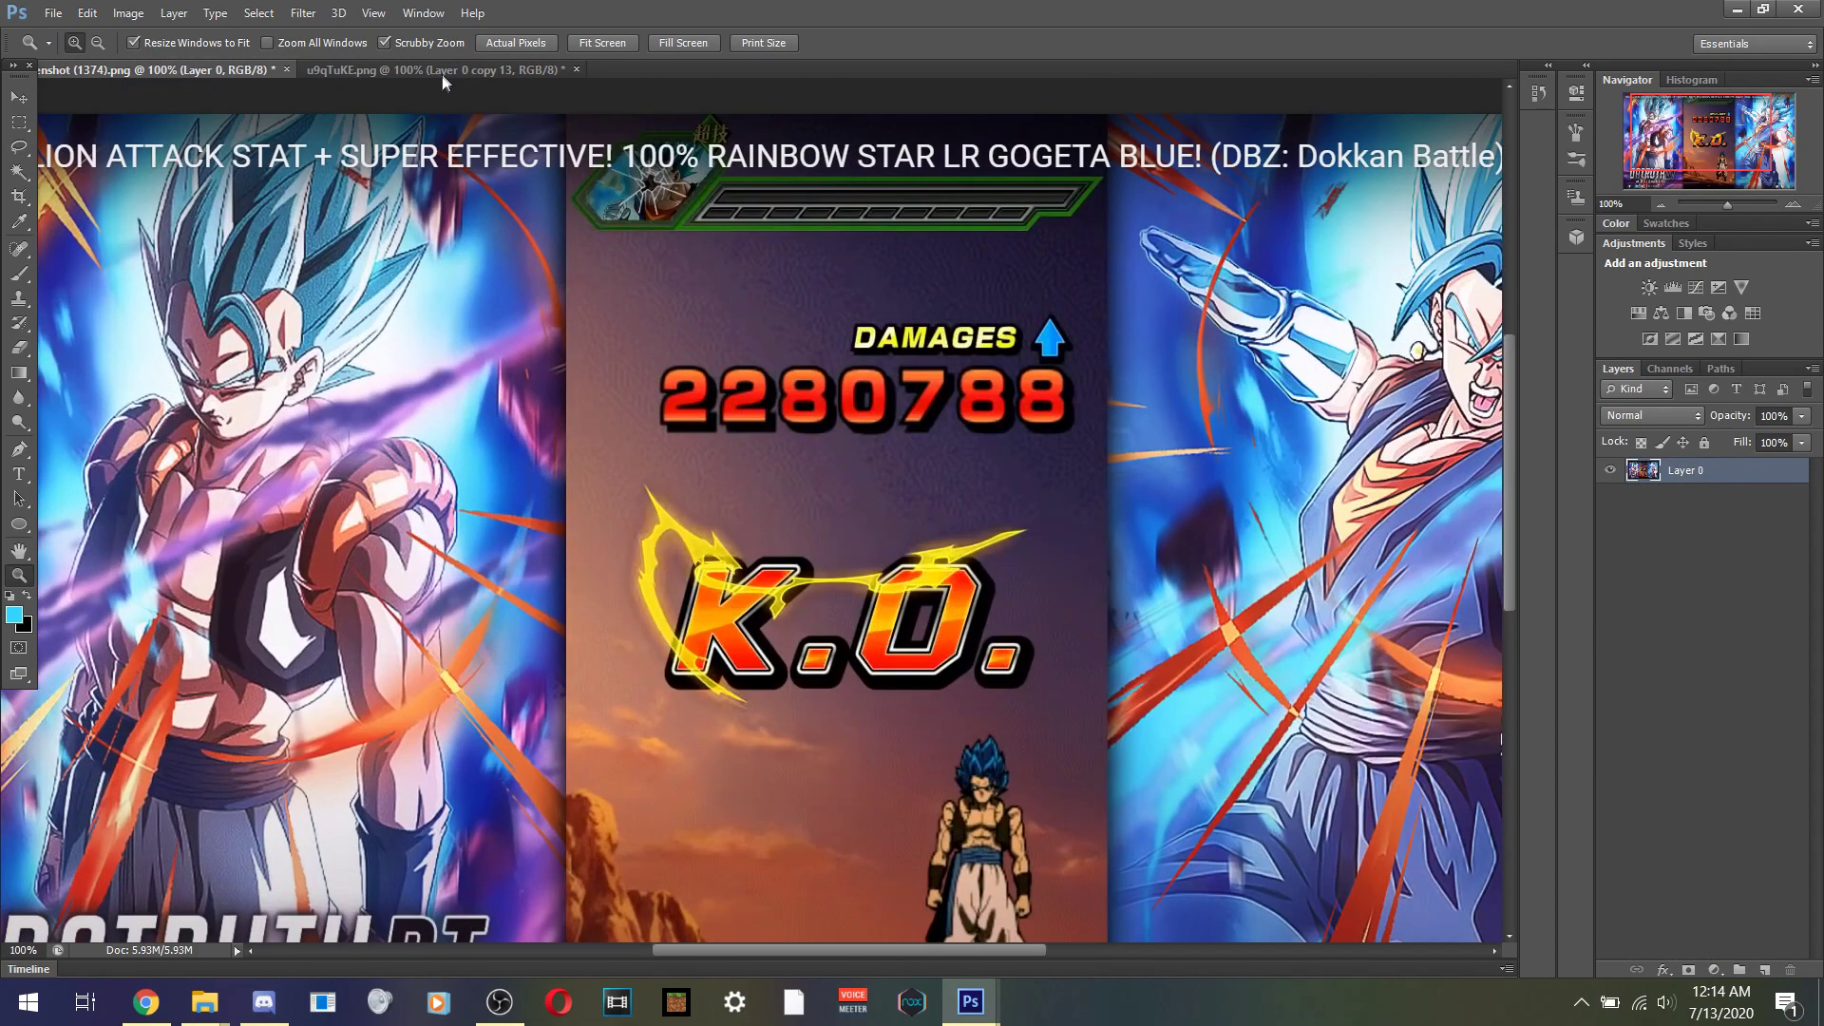
click(496, 73)
click(600, 44)
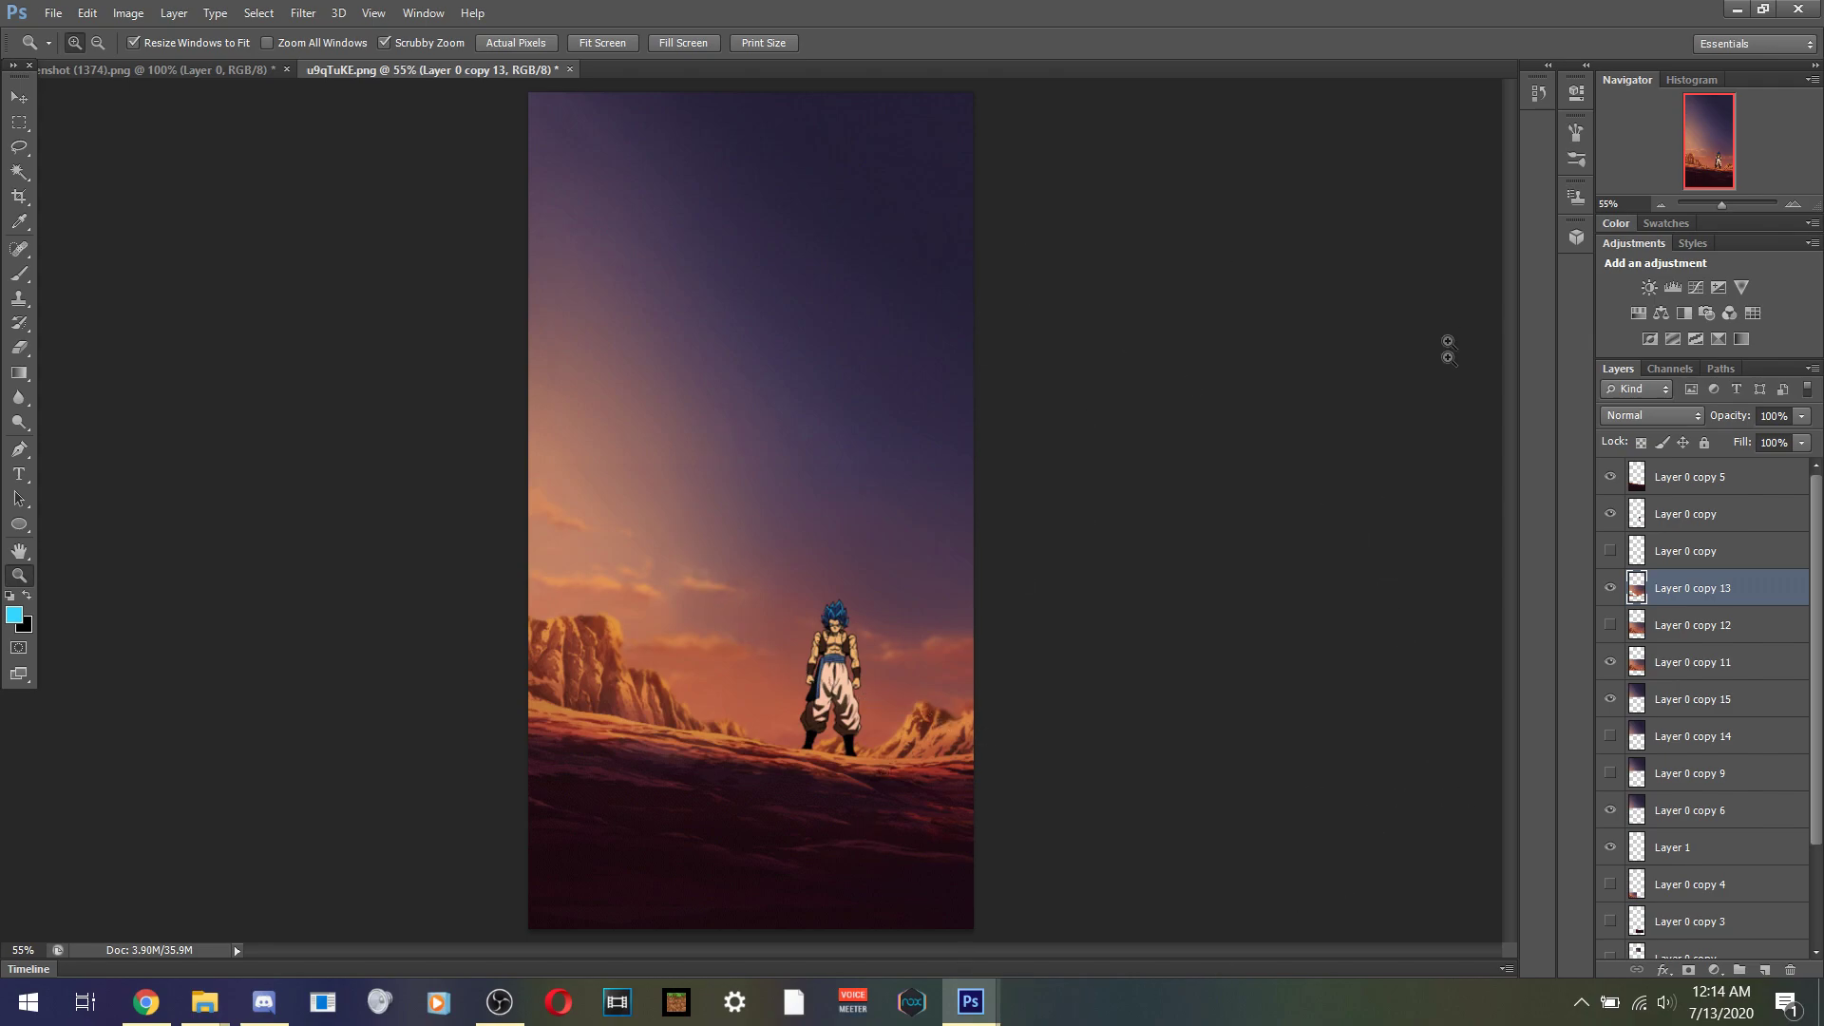
- Examine the sky around the damage and K.O. text in the reference screenshot
click(209, 67)
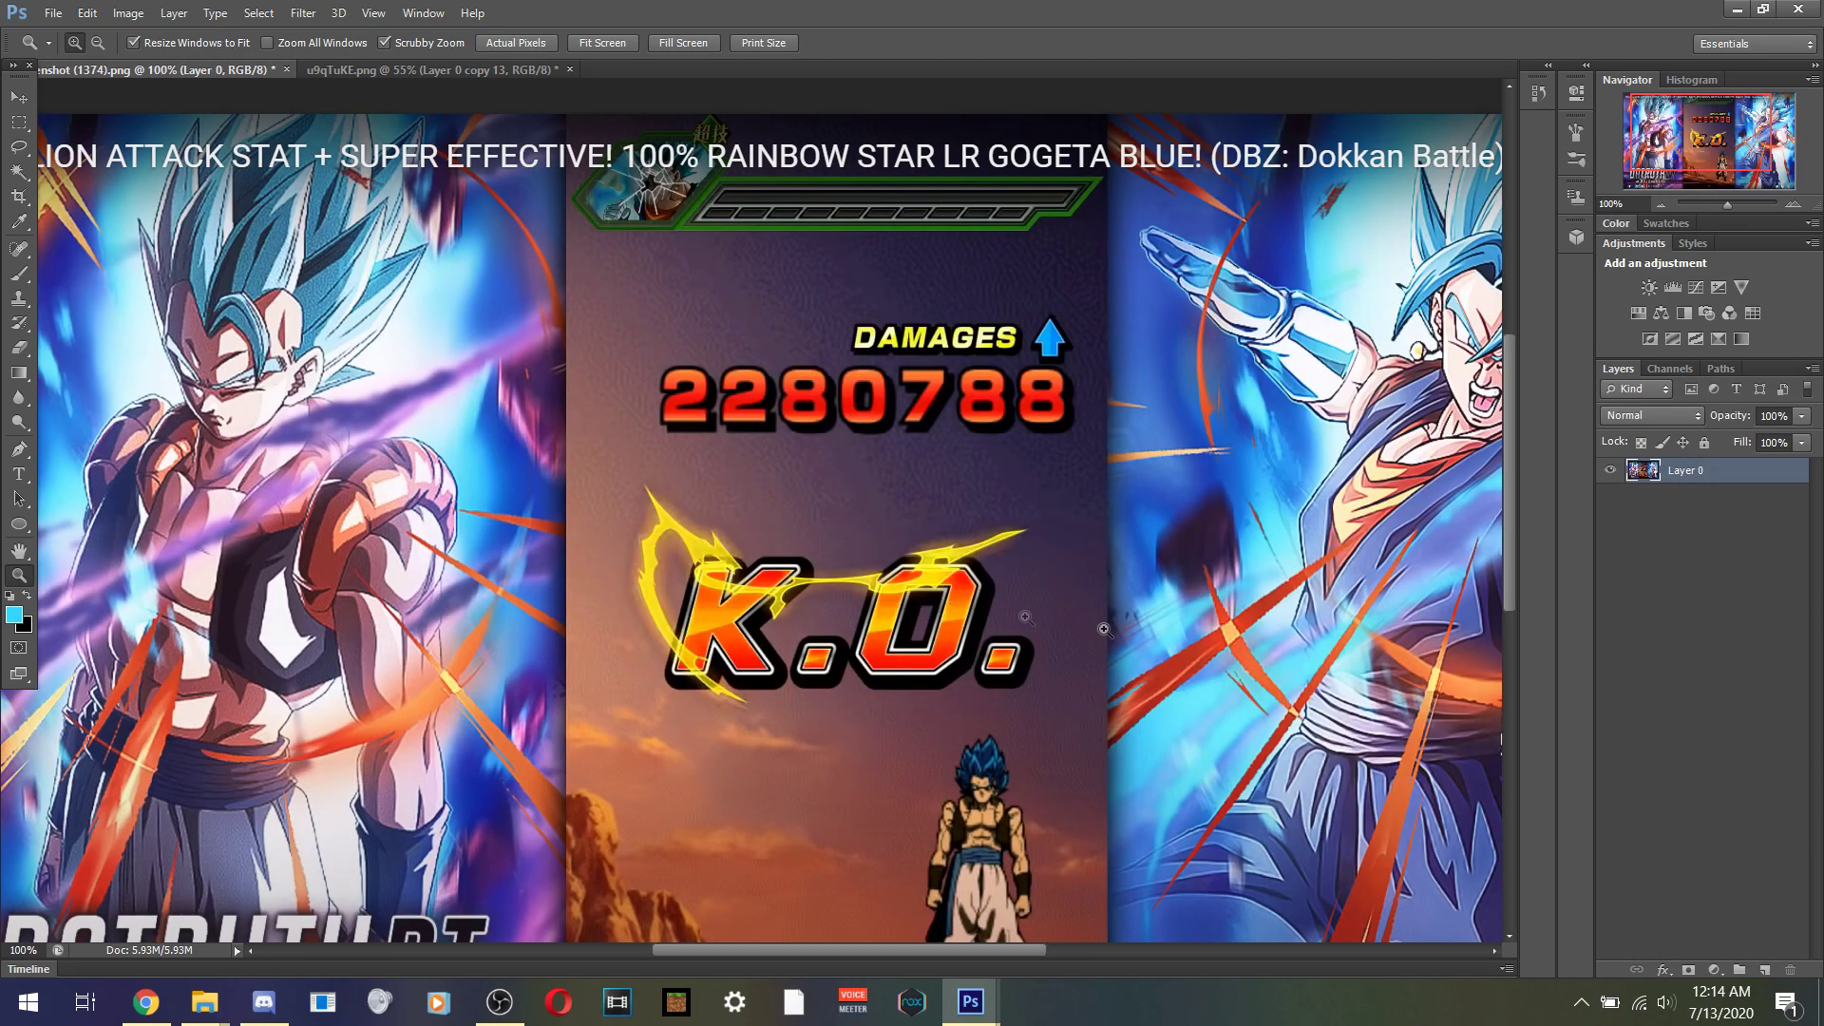
click(1038, 665)
scroll(1038, 665, down, 1)
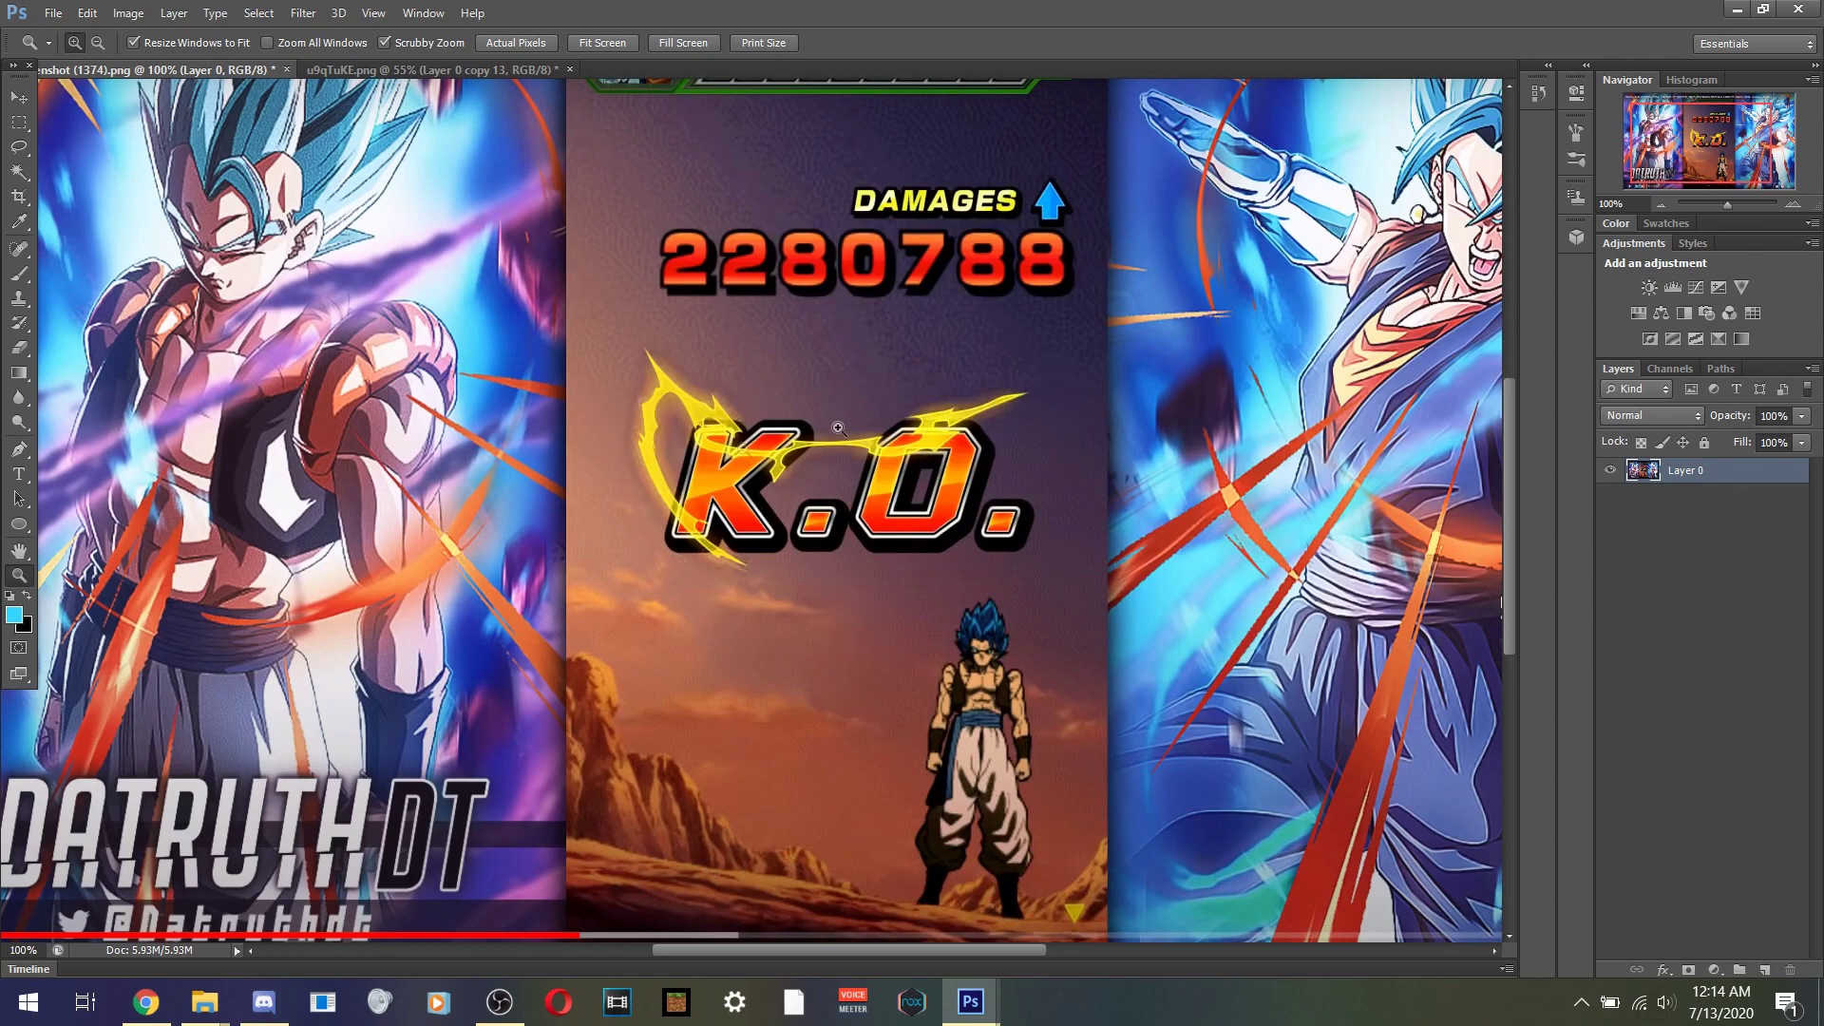
scroll(836, 338, up, 3)
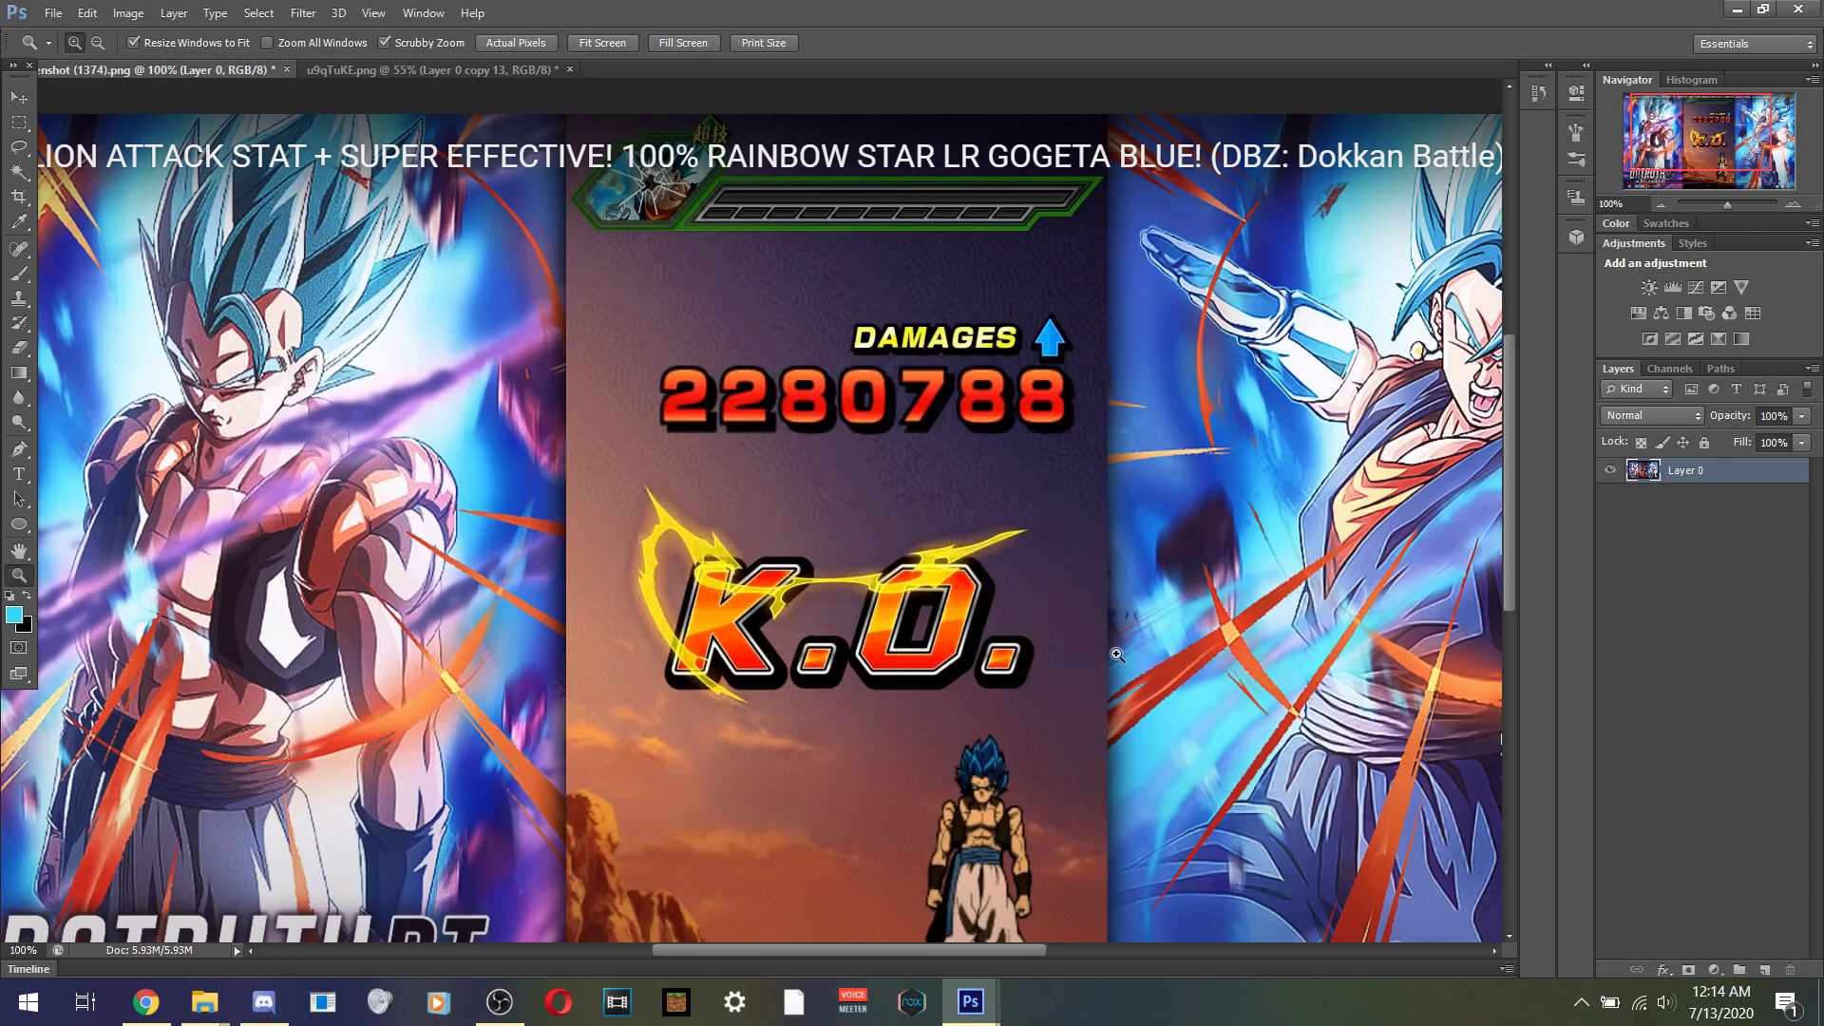
scroll(1096, 684, up, 1)
scroll(1095, 683, up, 3)
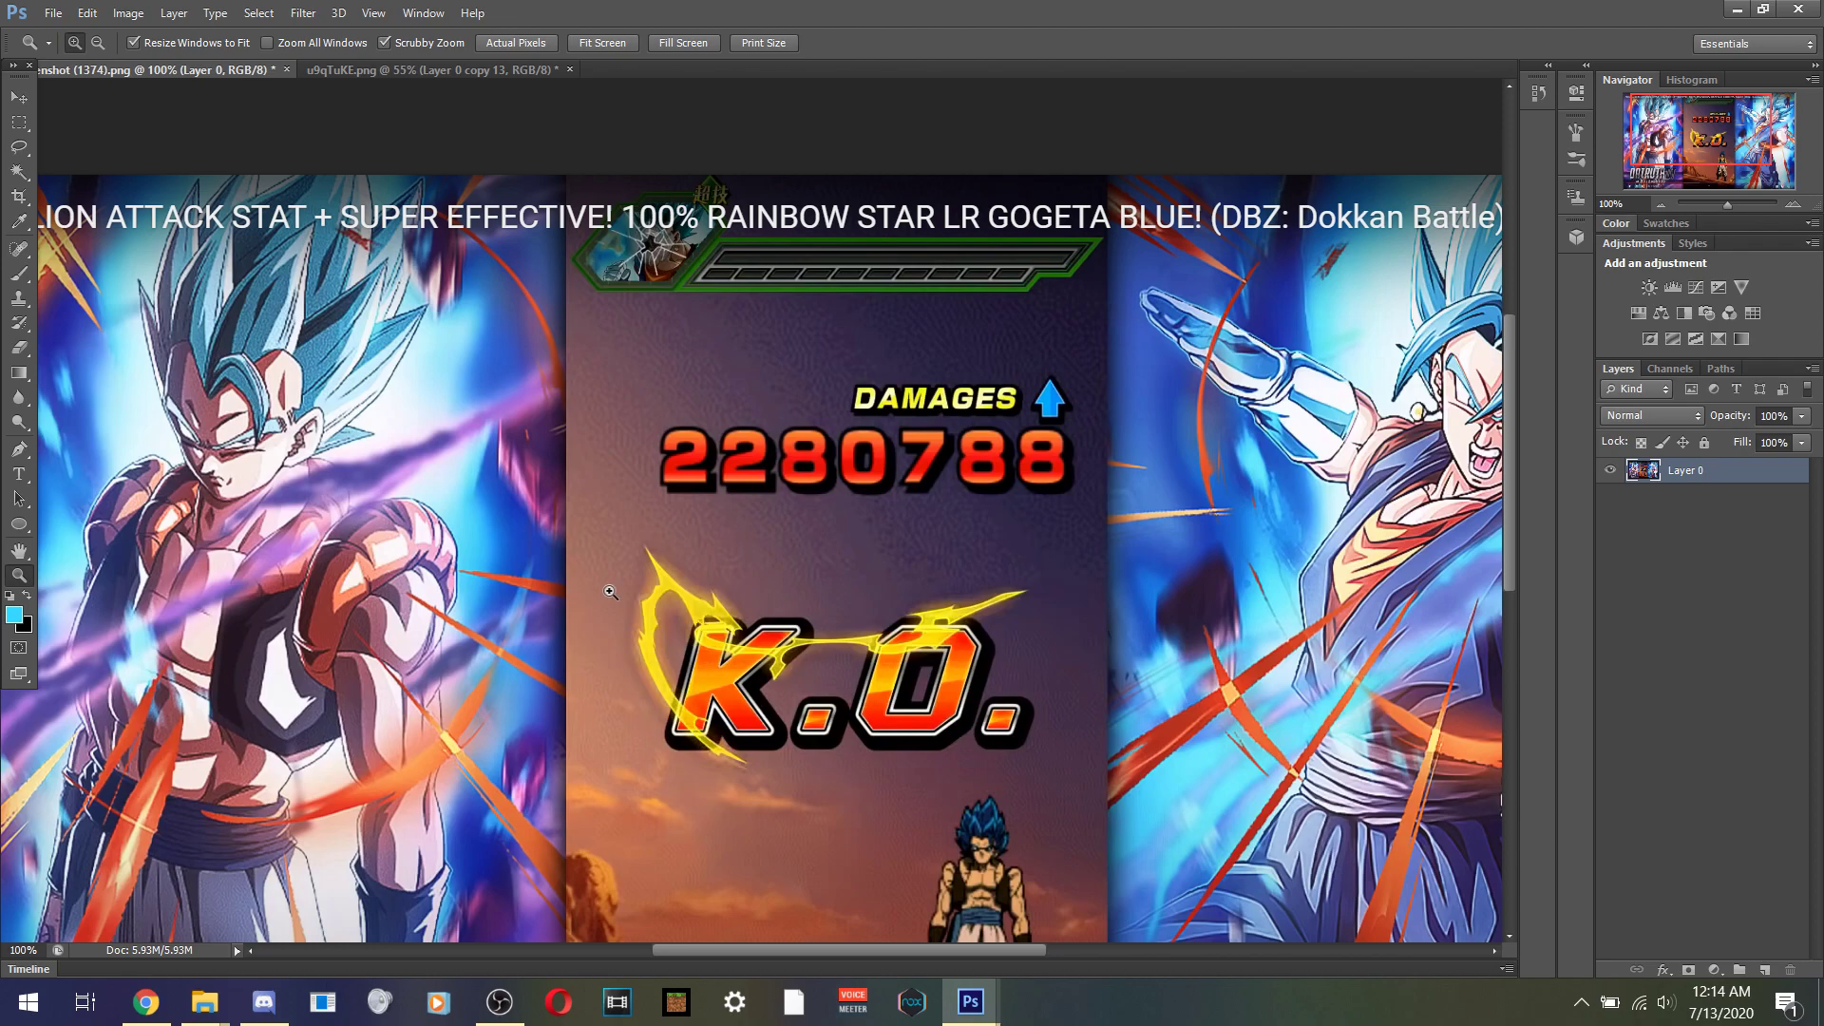
- Mark the sky band above the K.O. text in the reference screenshot with a soft 29 px light blue brush, and return to u9qTuKE.png
click(19, 274)
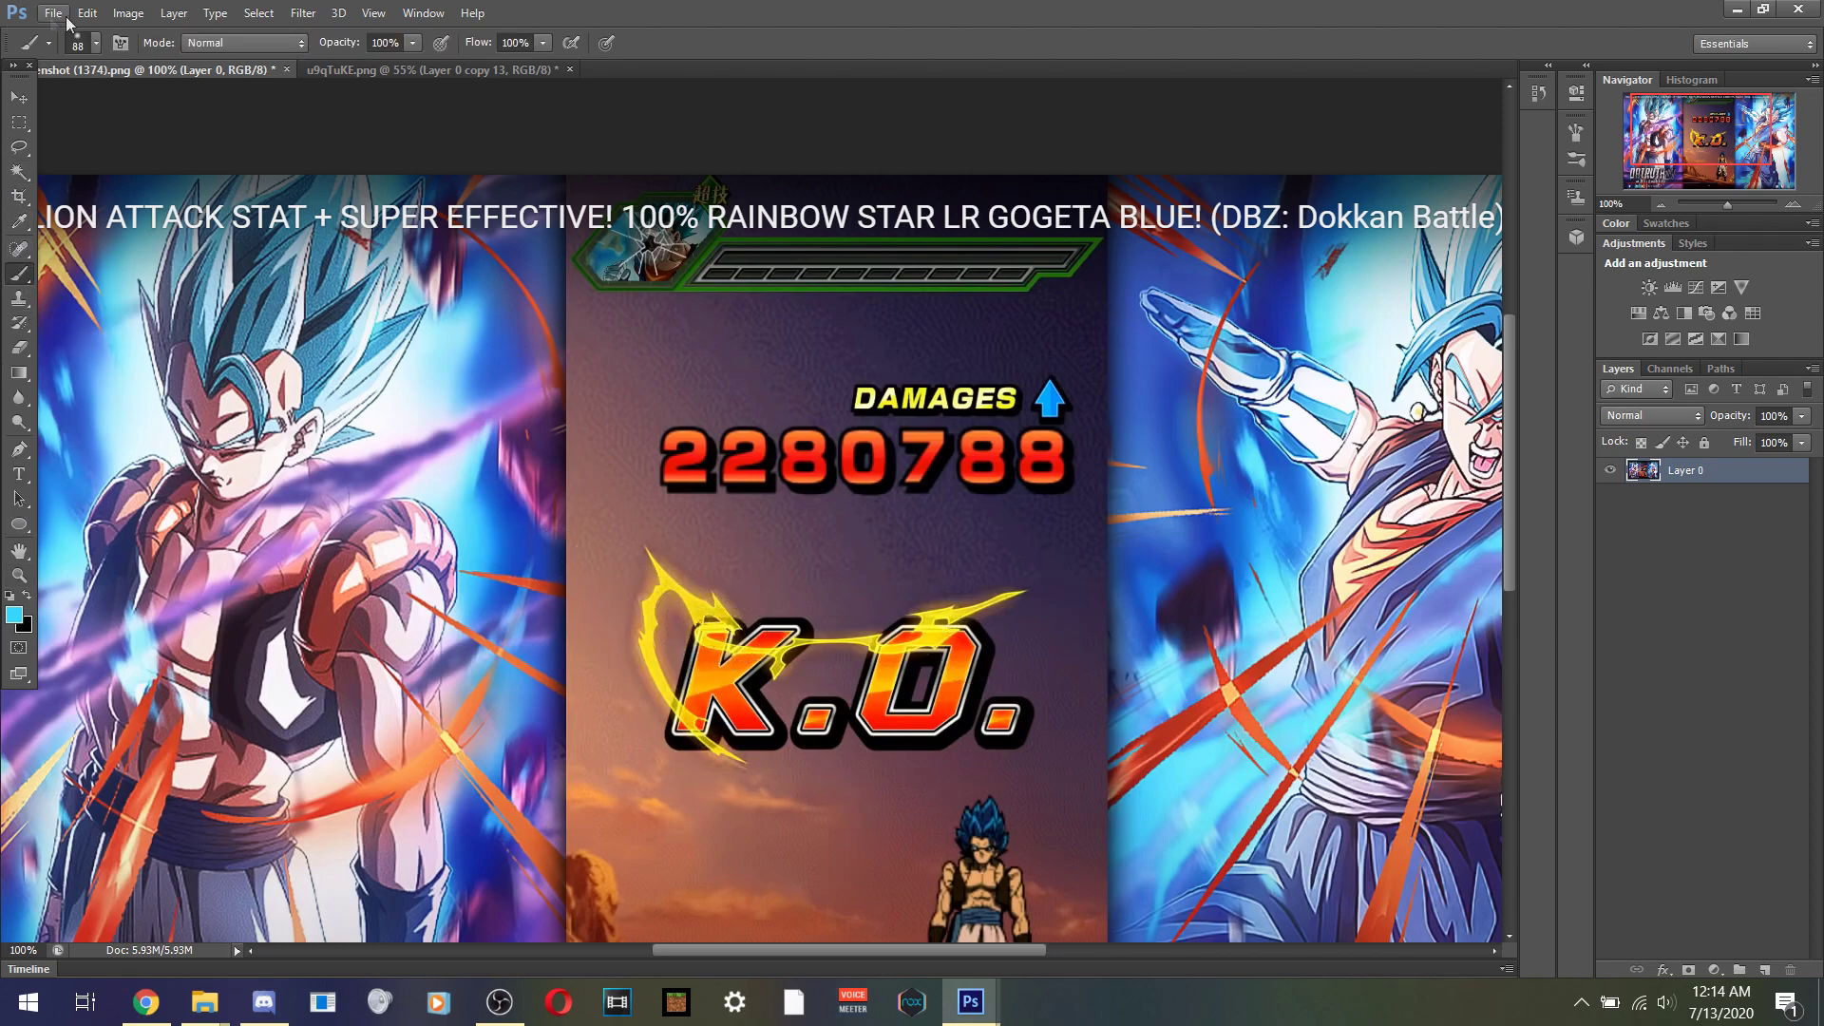
click(95, 45)
drag(59, 95, 54, 103)
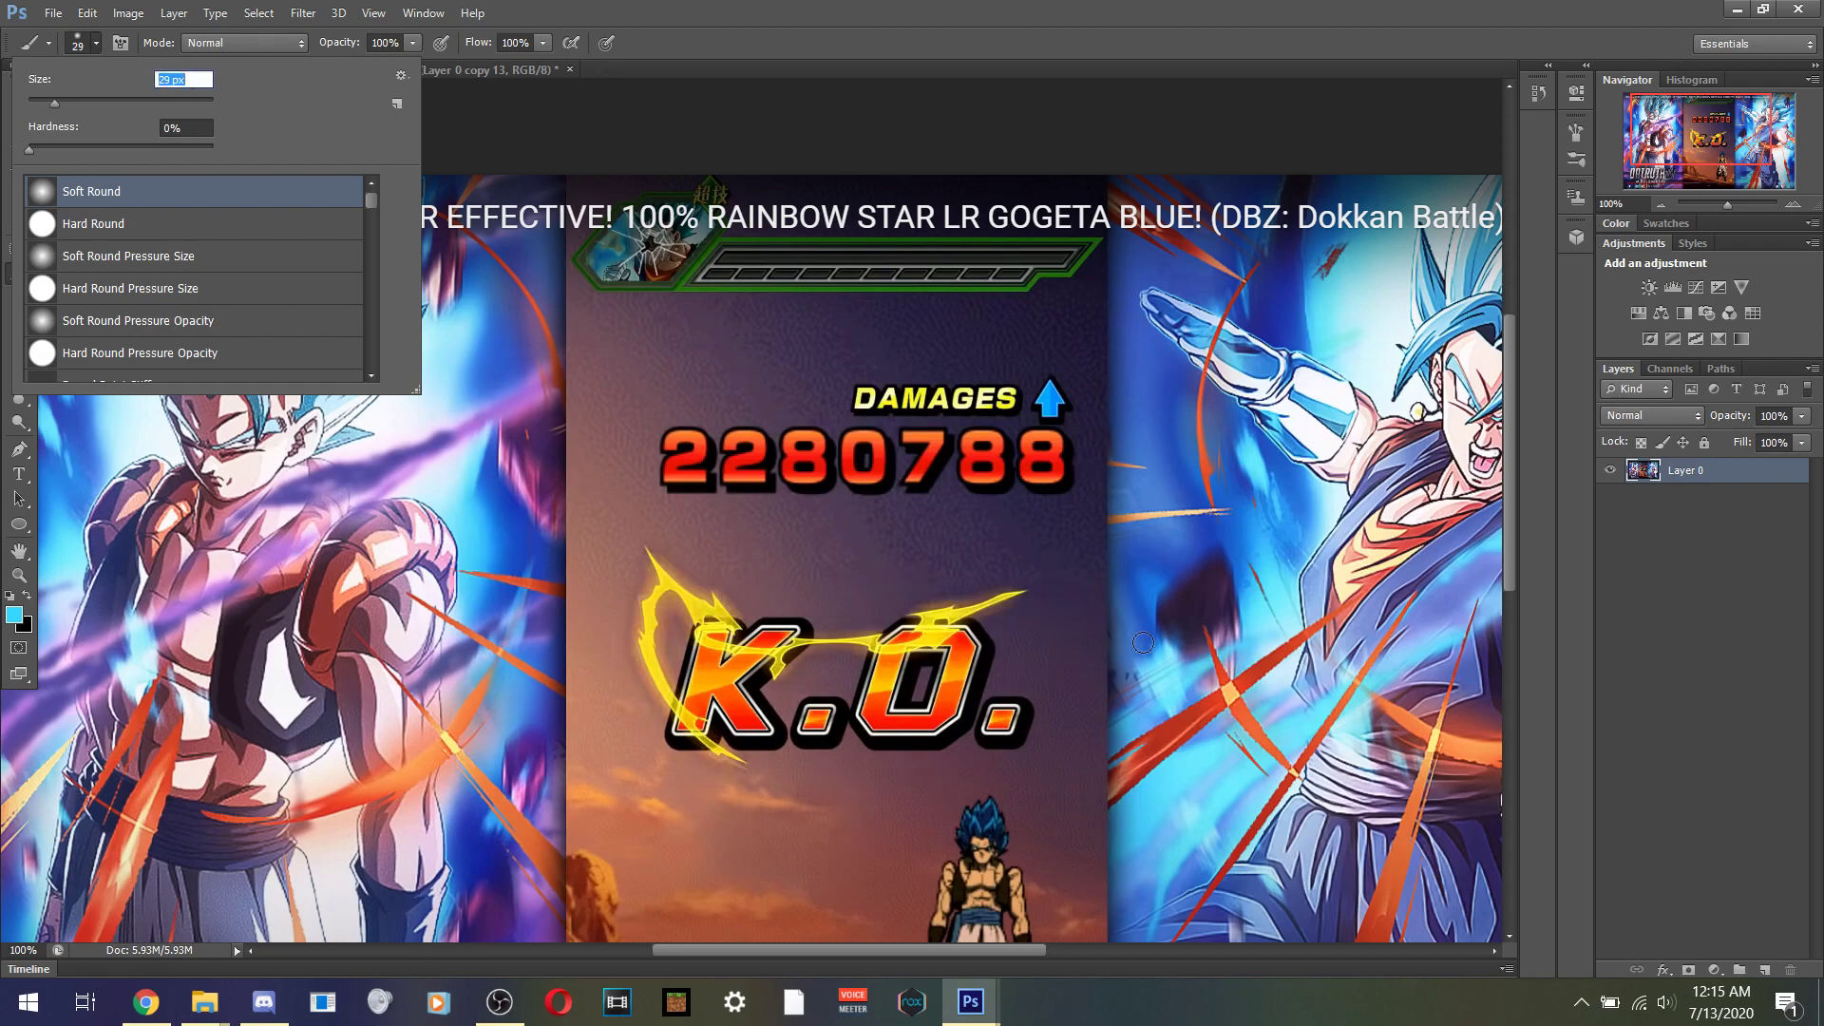
click(1153, 12)
mouse_move(590, 602)
mouse_down()
mouse_move(1131, 608)
mouse_move(1107, 585)
mouse_move(513, 570)
mouse_up()
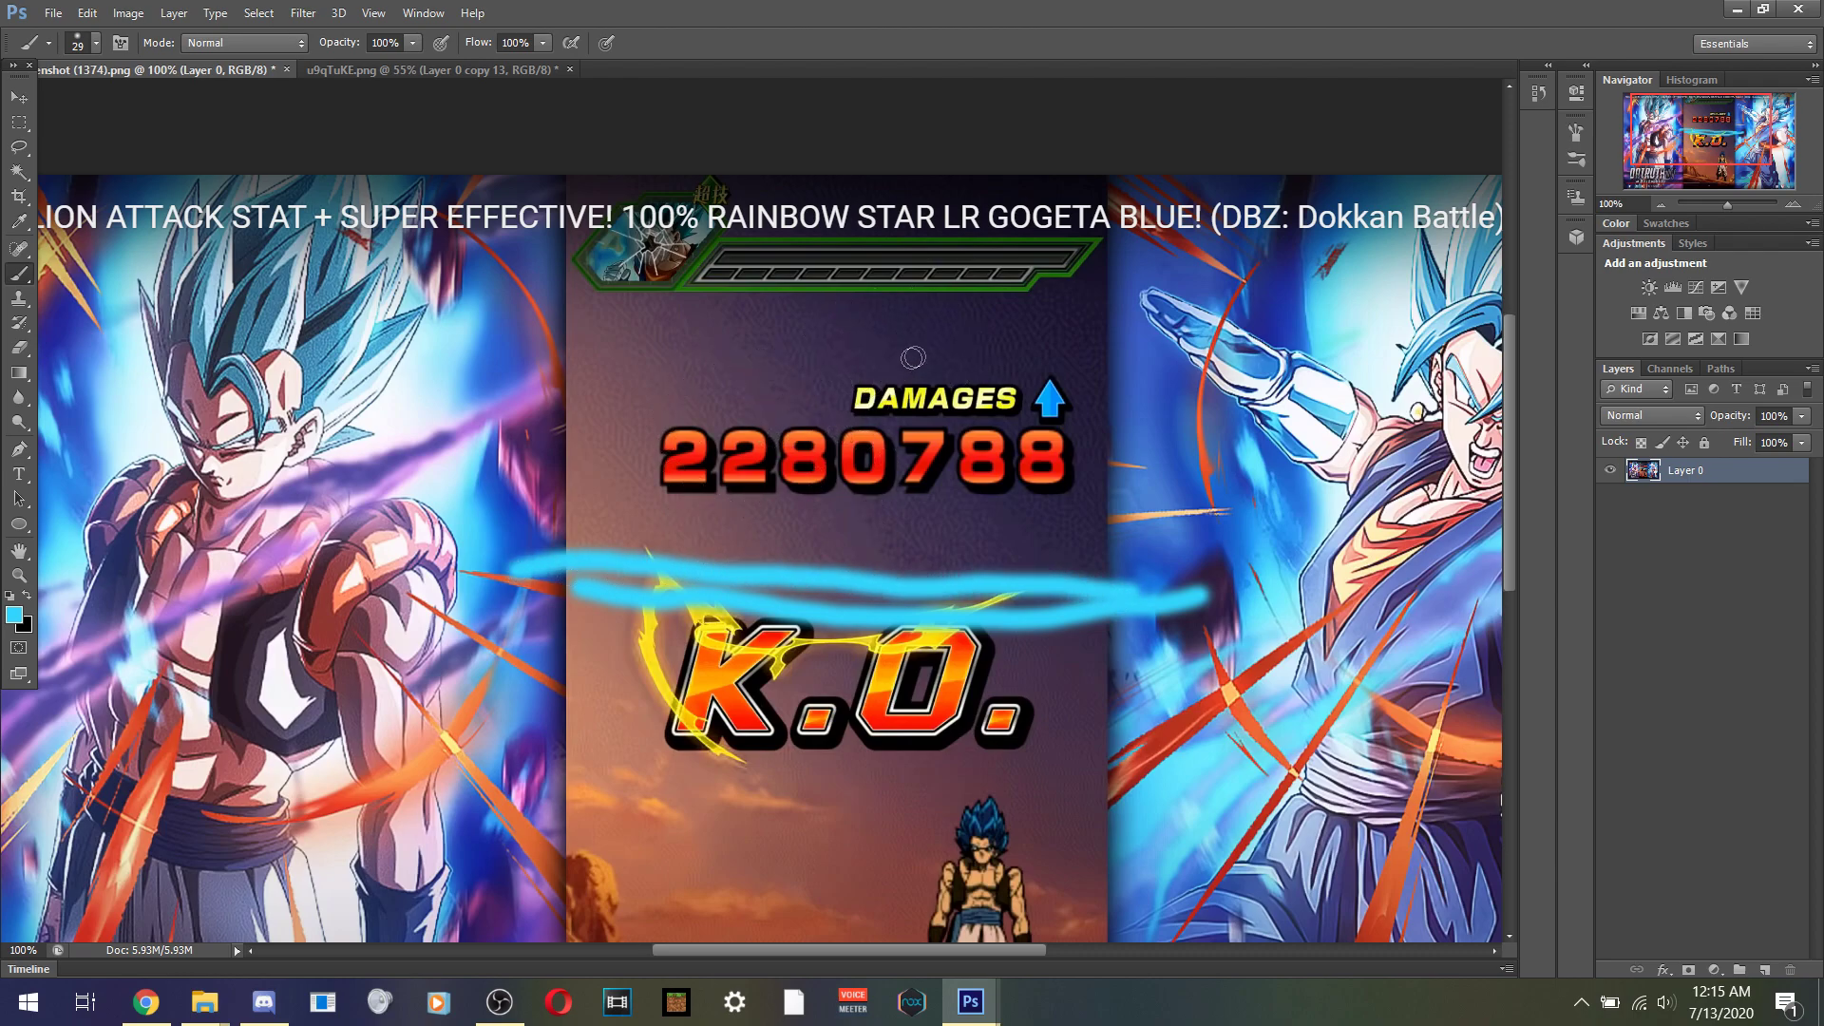
scroll(801, 839, down, 2)
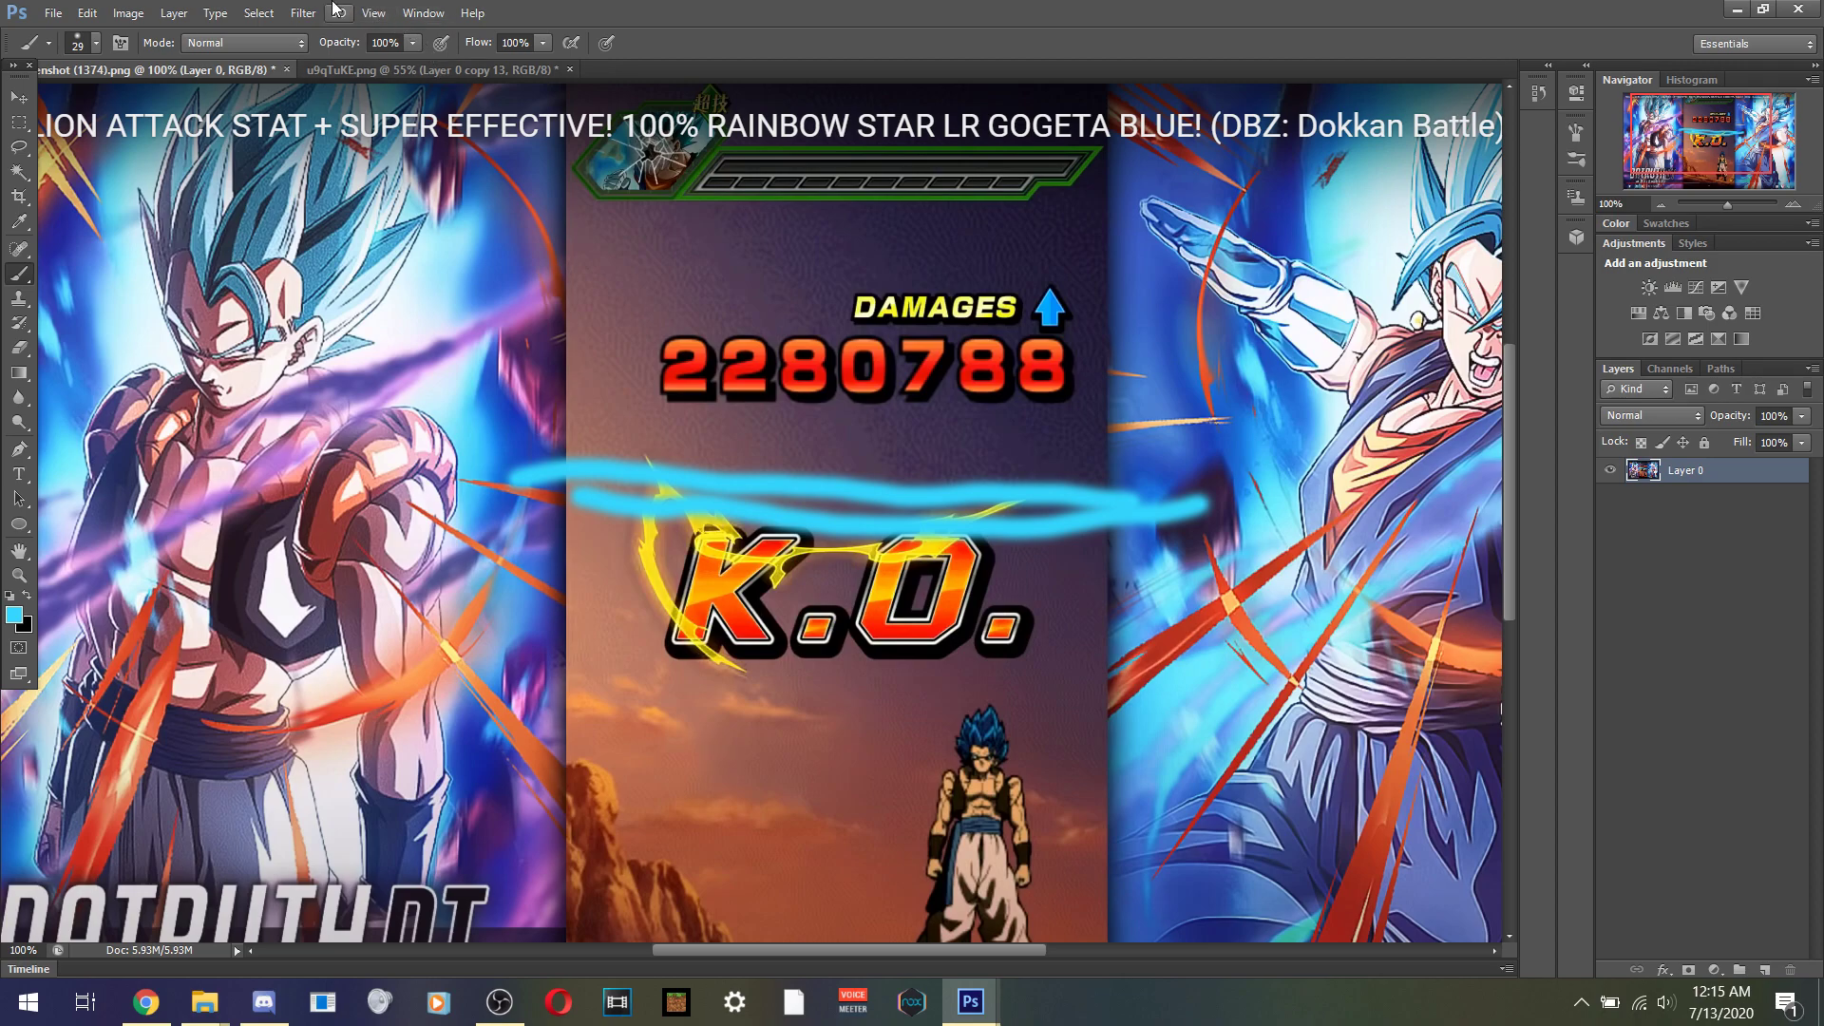
click(380, 71)
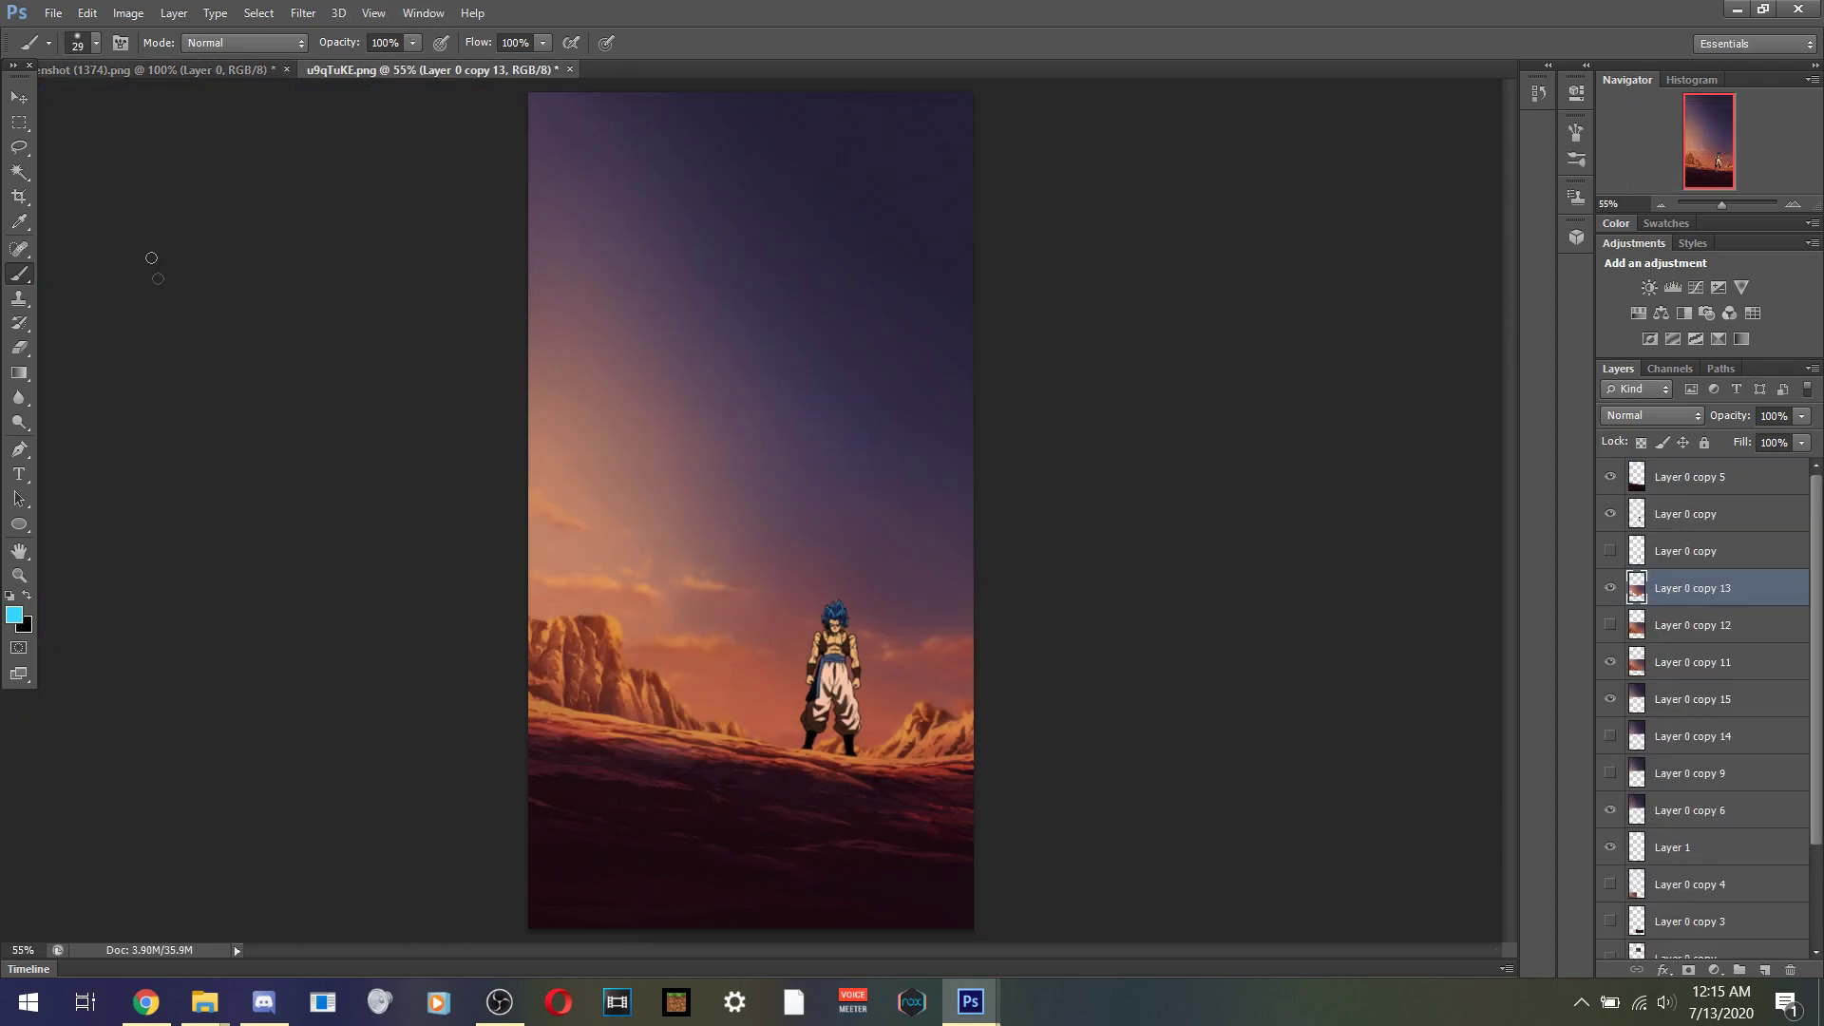
- Examine the marked sky band, the K.O. text and the character in the reference screenshot
click(144, 71)
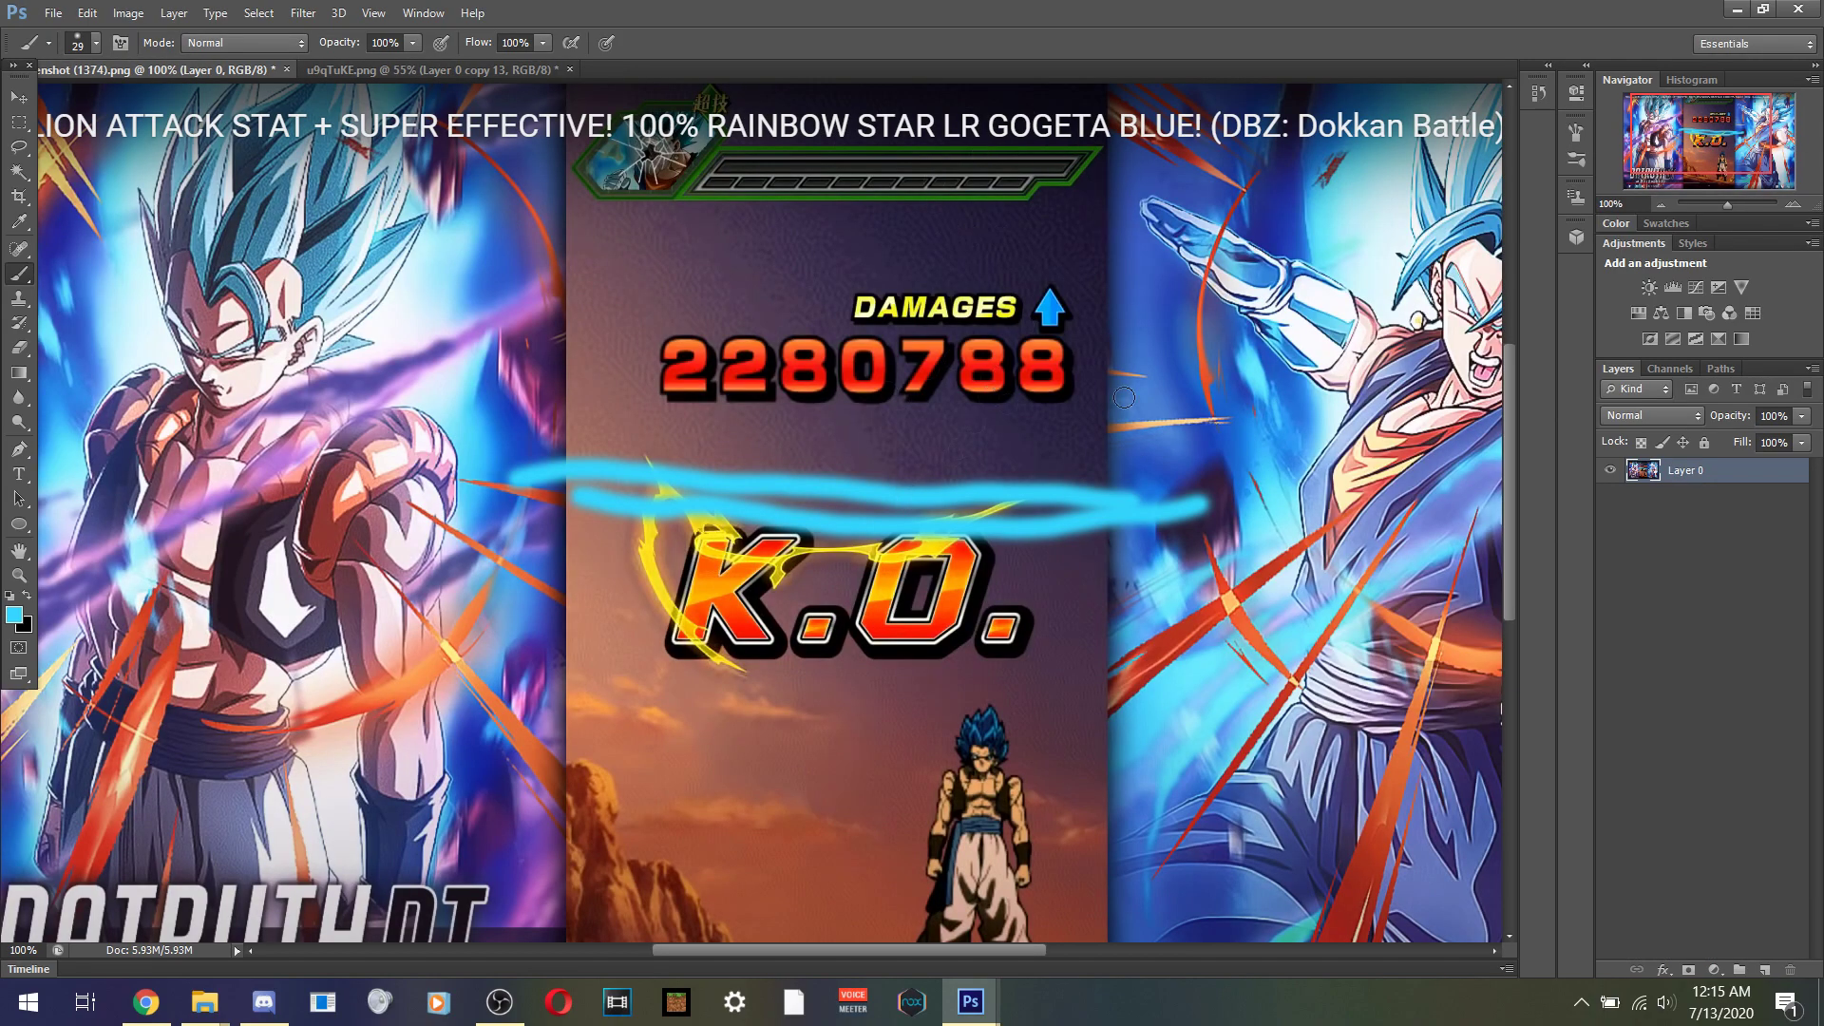
scroll(1051, 592, down, 1)
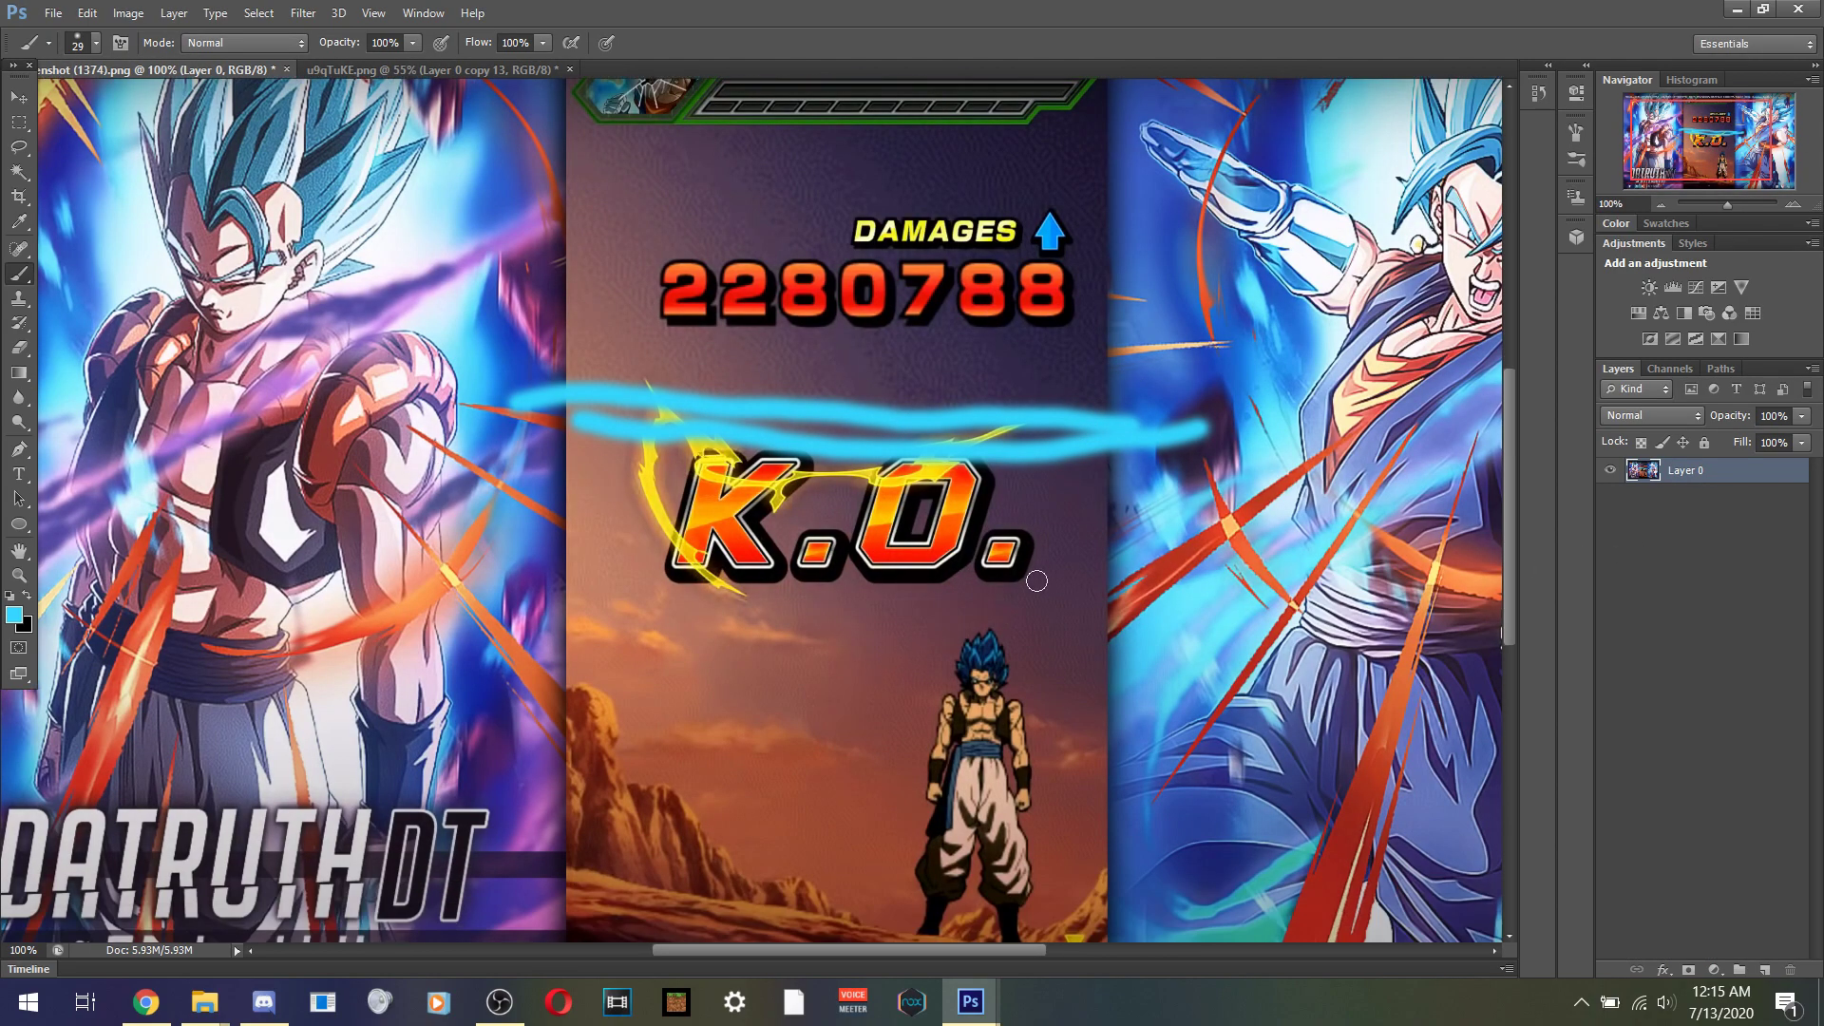
scroll(1040, 580, down, 4)
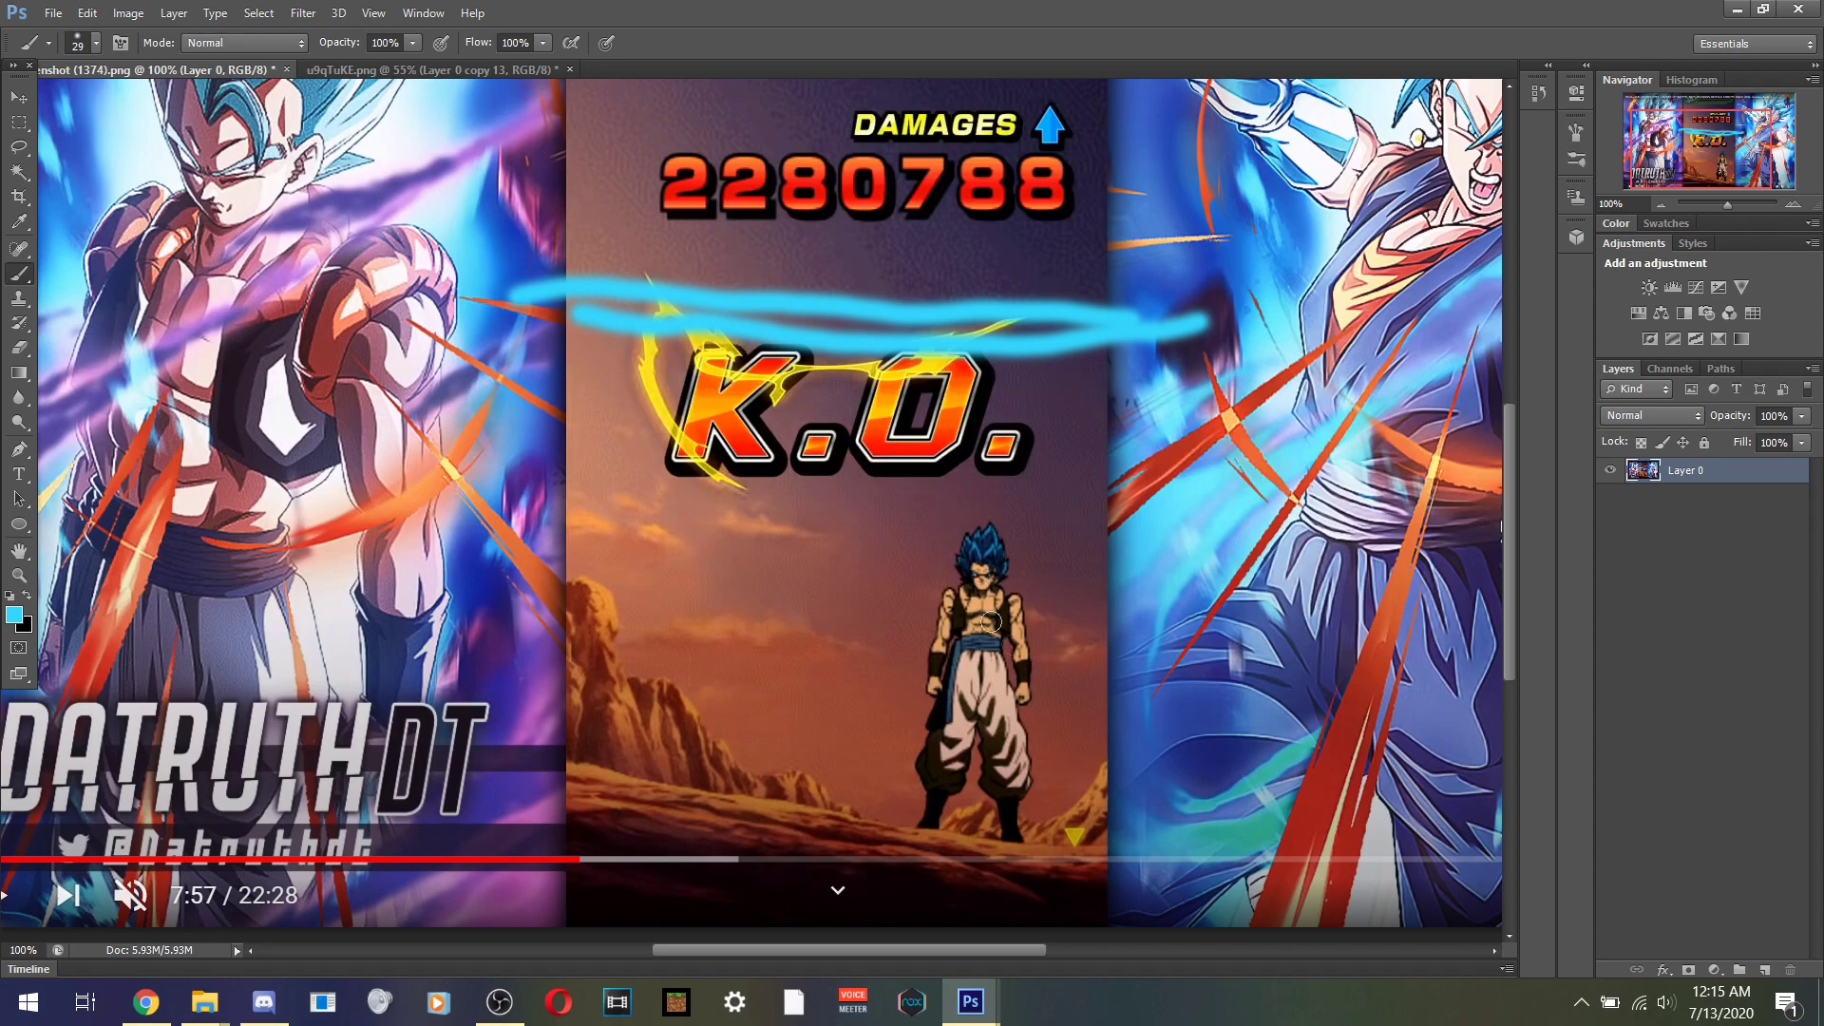
scroll(848, 664, up, 3)
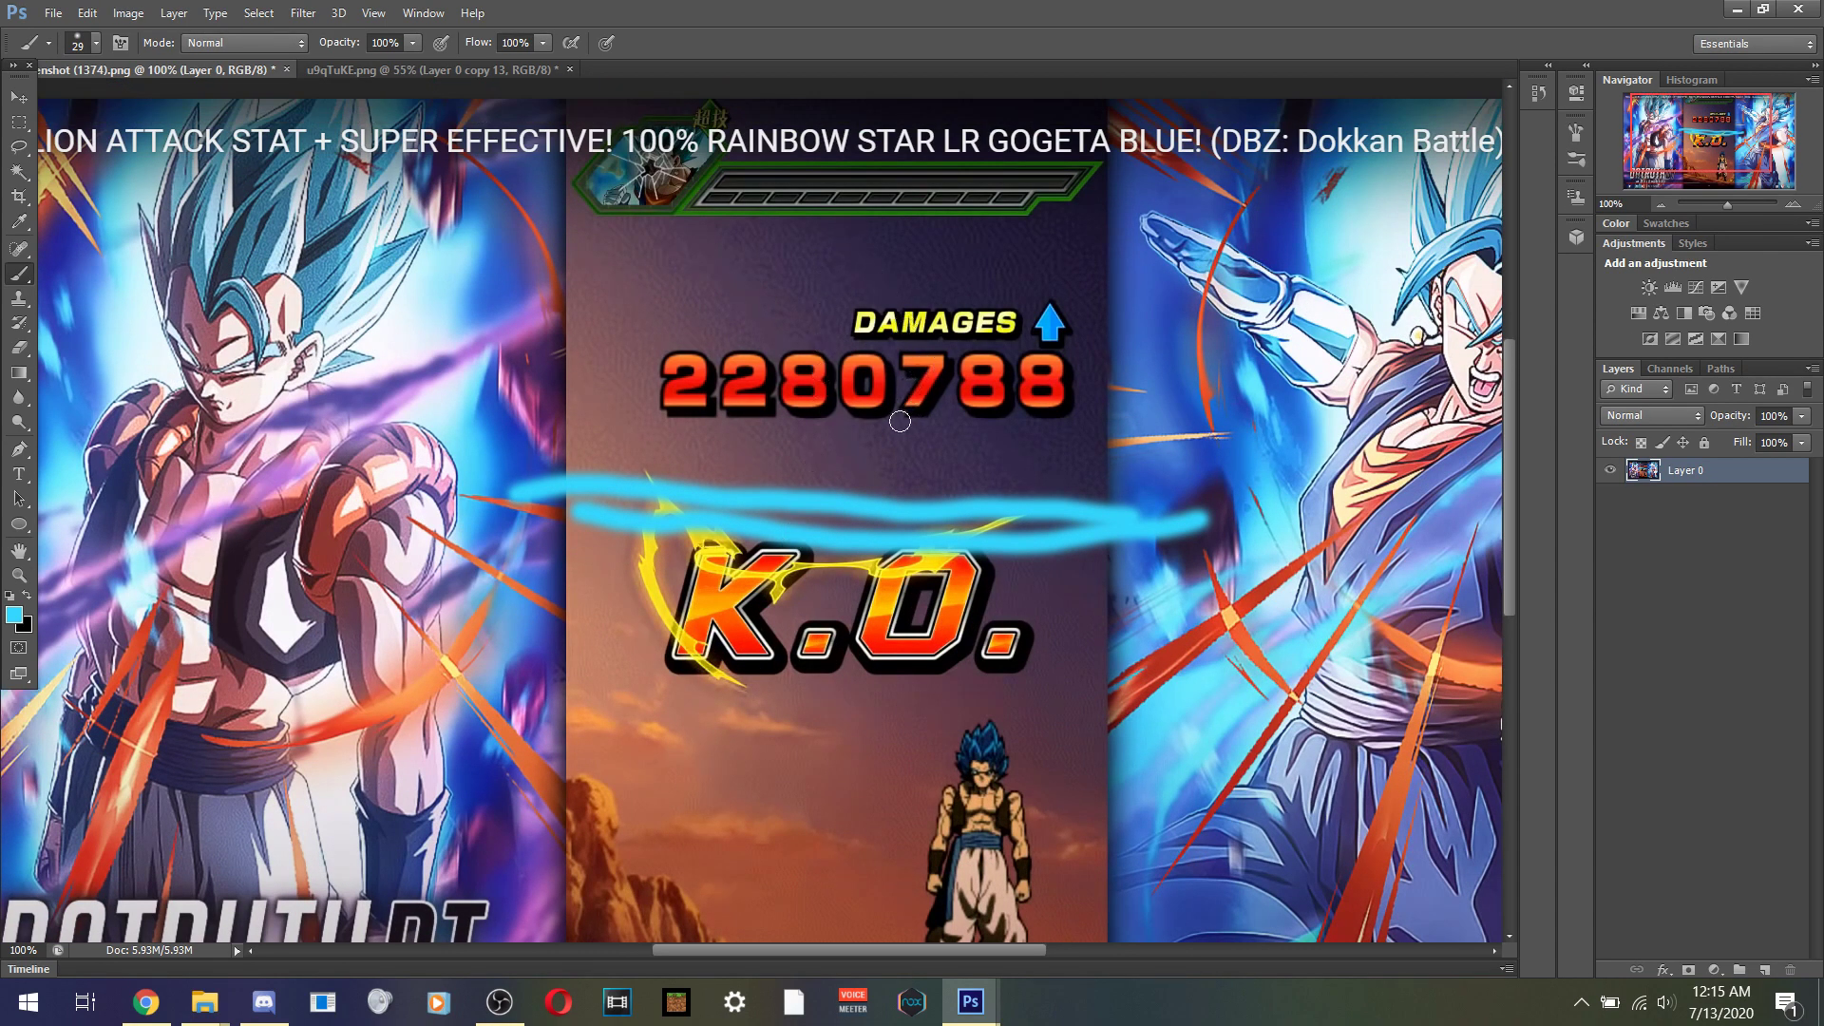
scroll(907, 418, down, 1)
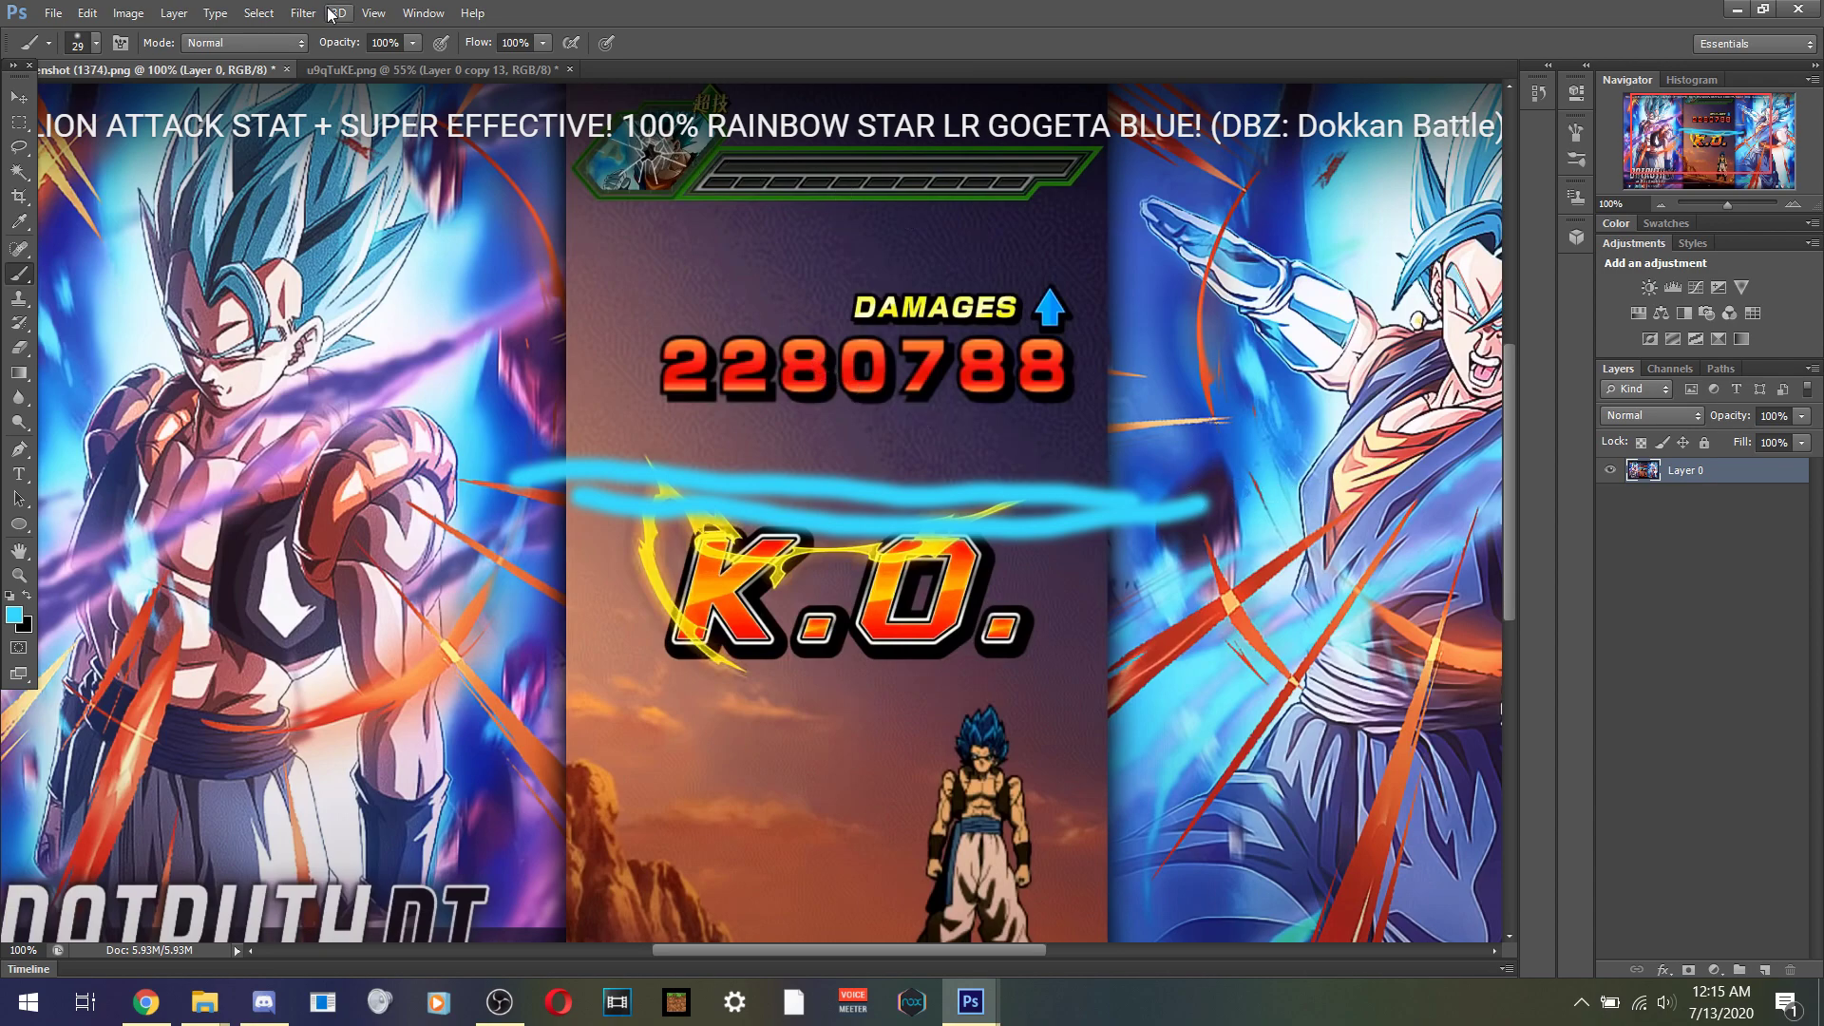
- Undo both light blue brush strokes in the reference screenshot, and return to u9qTuKE.png with the Move tool active
click(86, 12)
click(131, 82)
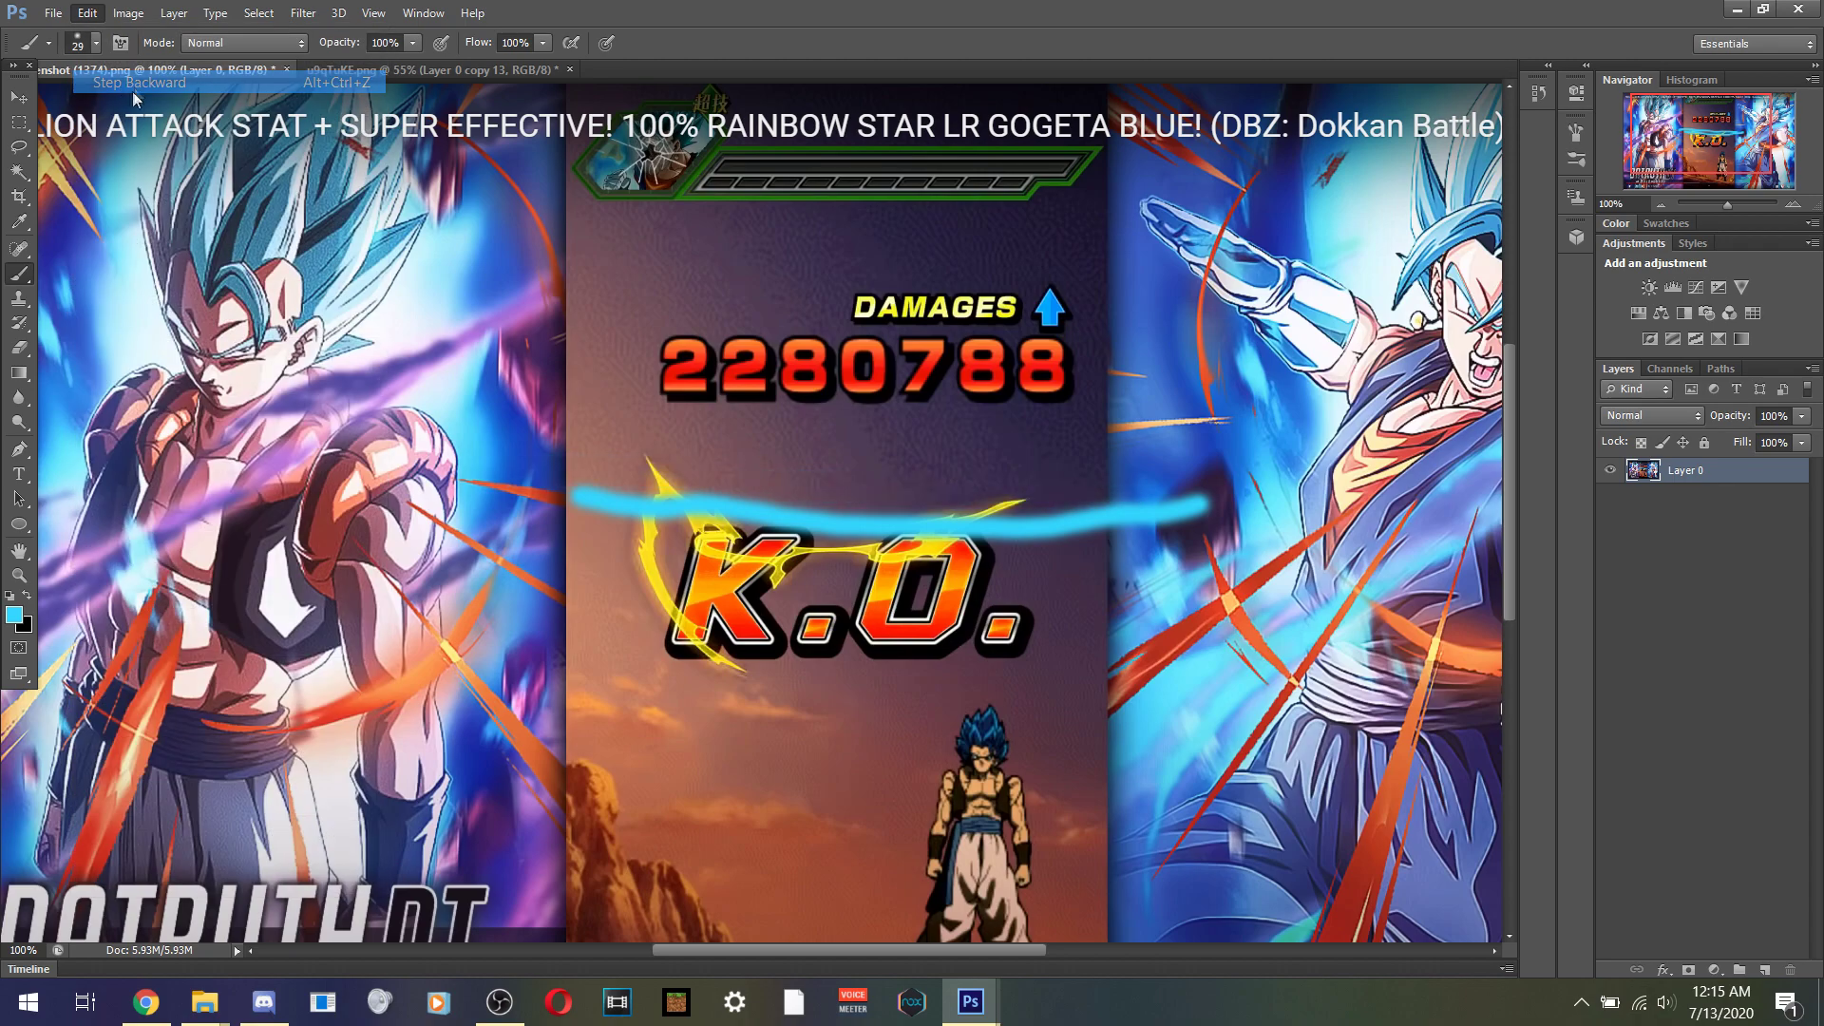
click(87, 13)
click(119, 84)
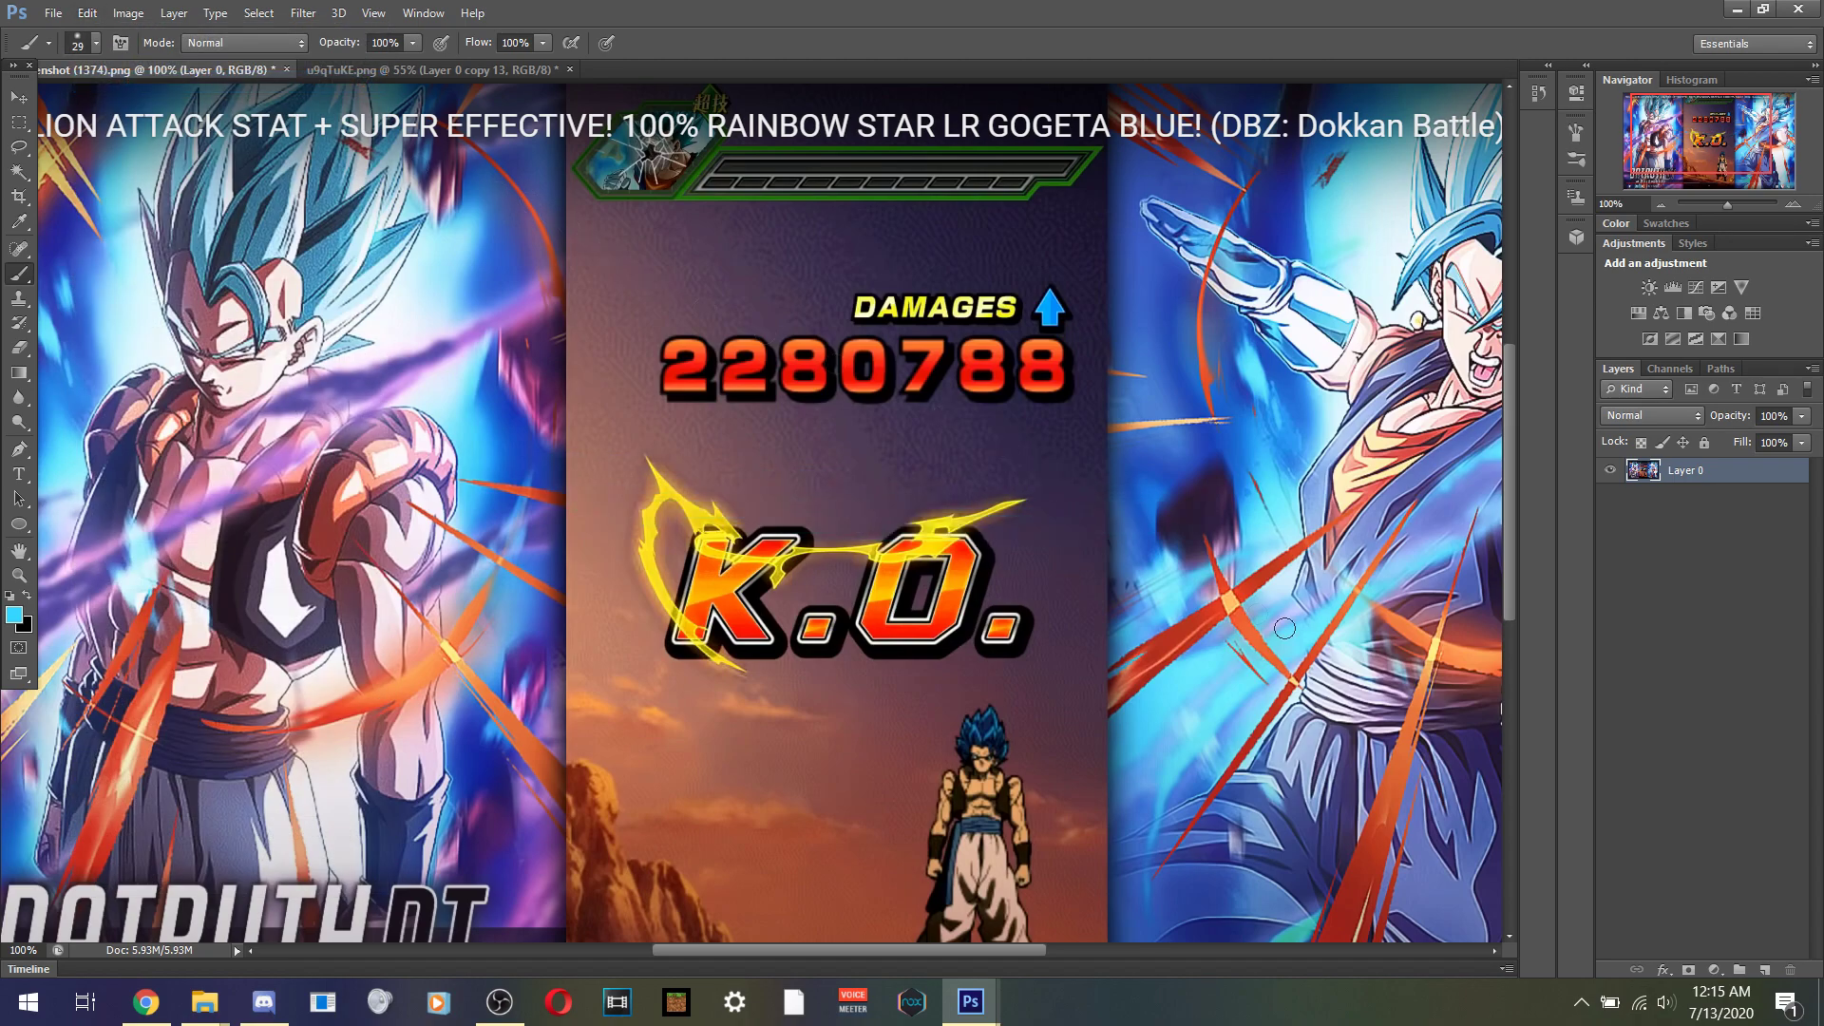
click(368, 72)
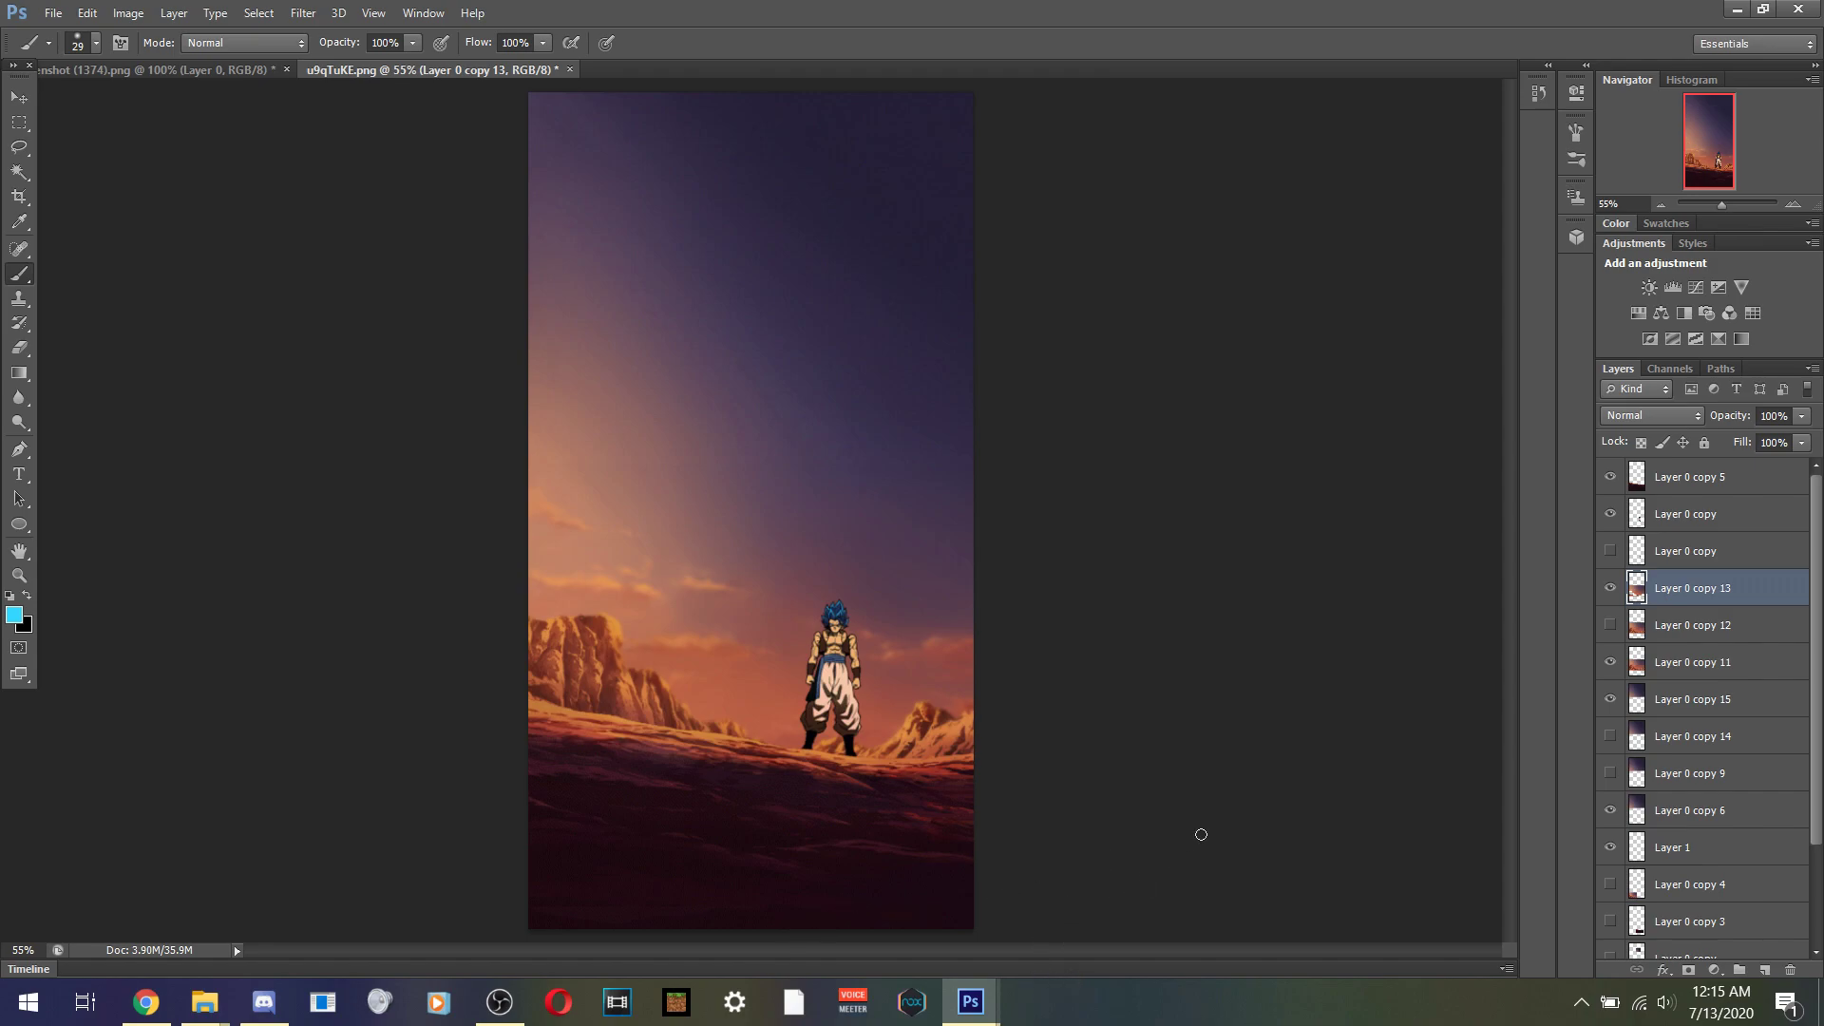
click(19, 97)
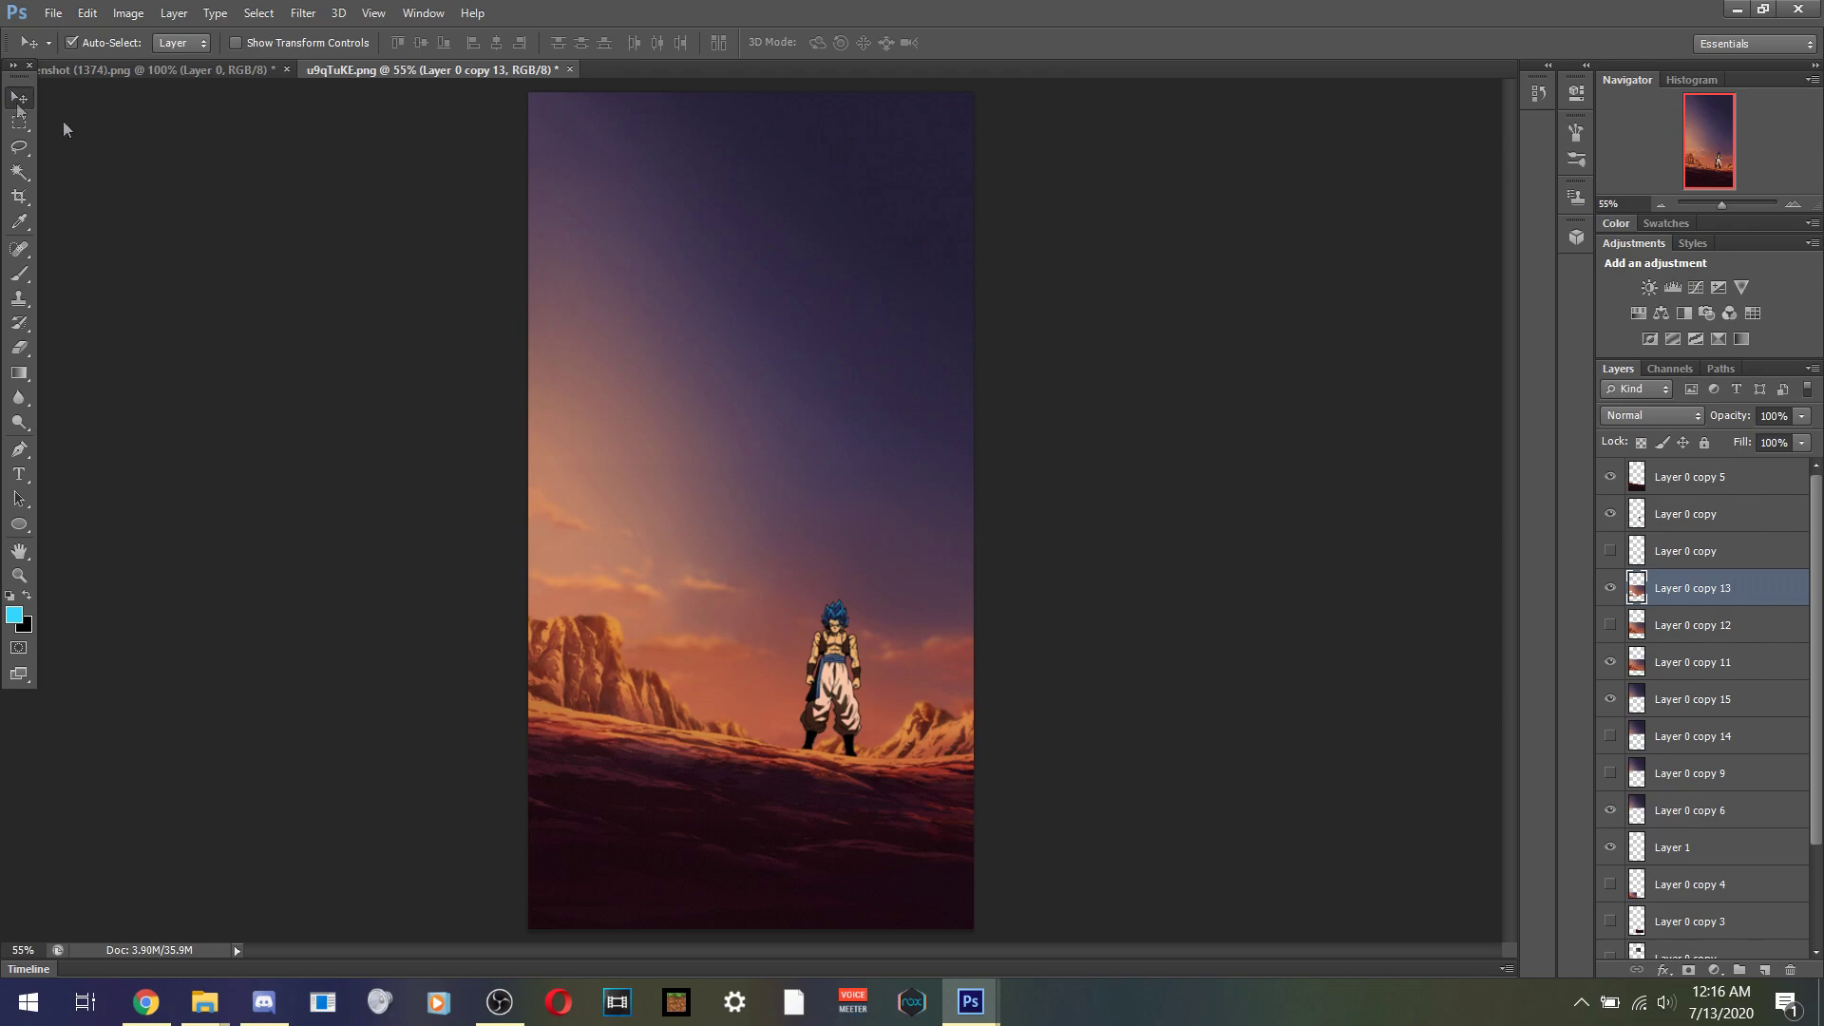